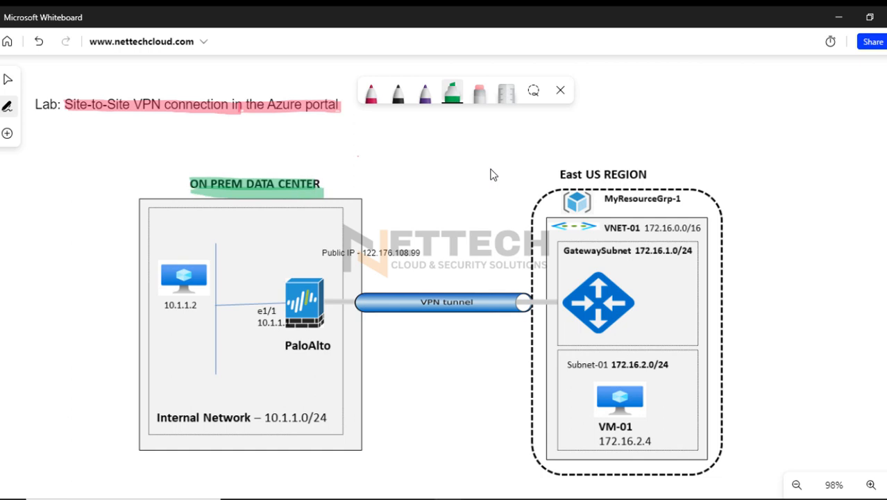
Highlight the East US REGION heading in green
mouse_move(561, 174)
left_mouse_down()
mouse_move(642, 174)
mouse_move(637, 183)
left_mouse_up()
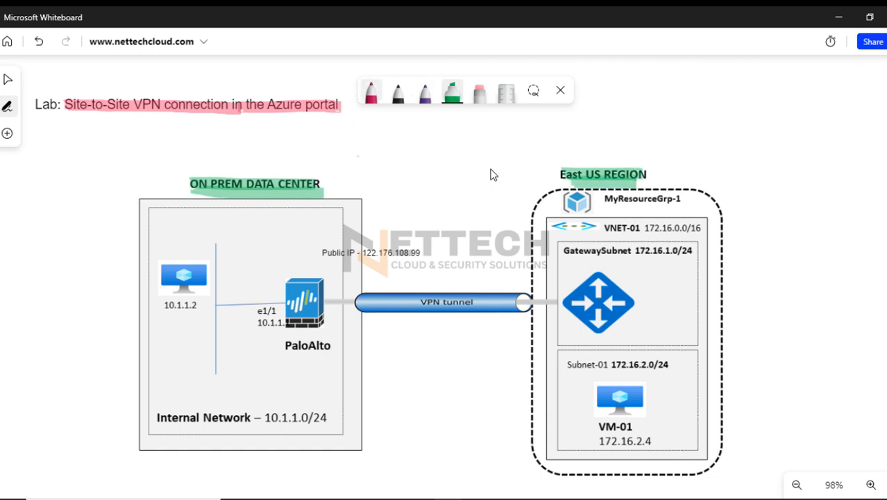
Draw a red cloud labelled "internet" above the VPN tunnel, with lines linking it to the on-prem firewall and the Azure gateway
left_click(370, 91)
mouse_move(333, 262)
left_mouse_down()
mouse_move(417, 157)
mouse_move(507, 144)
mouse_move(439, 133)
left_mouse_up()
mouse_move(501, 158)
left_mouse_down()
mouse_move(555, 272)
mouse_move(569, 267)
left_mouse_up()
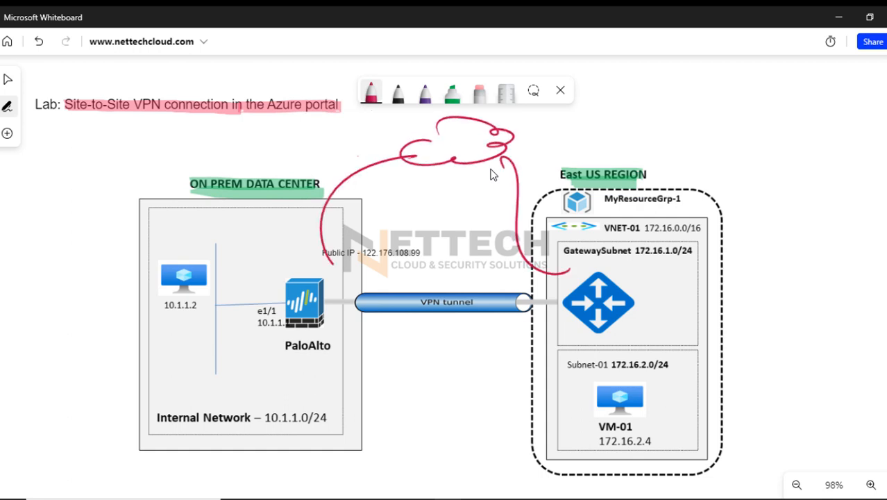
mouse_move(442, 142)
left_mouse_down()
mouse_move(444, 152)
mouse_move(475, 147)
mouse_move(498, 133)
mouse_move(458, 153)
mouse_move(488, 149)
left_mouse_up()
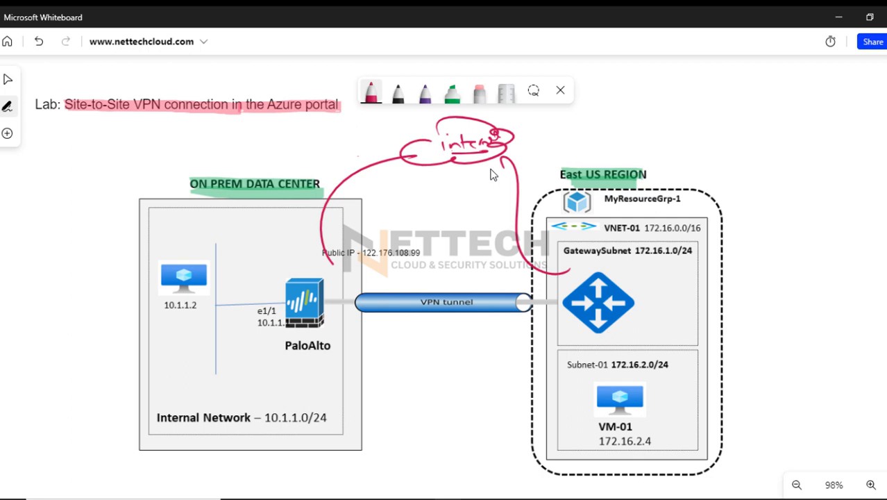
Circle the word Lab in the title in red and draw check strokes above the PaloAlto firewall
left_click_drag(50, 96, 22, 94)
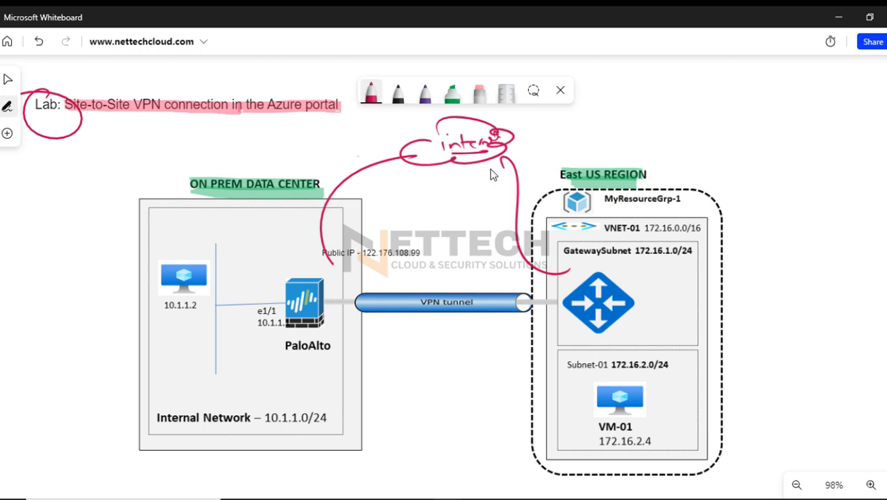
mouse_move(256, 268)
left_mouse_down()
mouse_move(307, 249)
mouse_move(302, 242)
left_mouse_up()
Erase the internet cloud with its connecting lines and the check strokes above the PaloAlto firewall
left_click(479, 91)
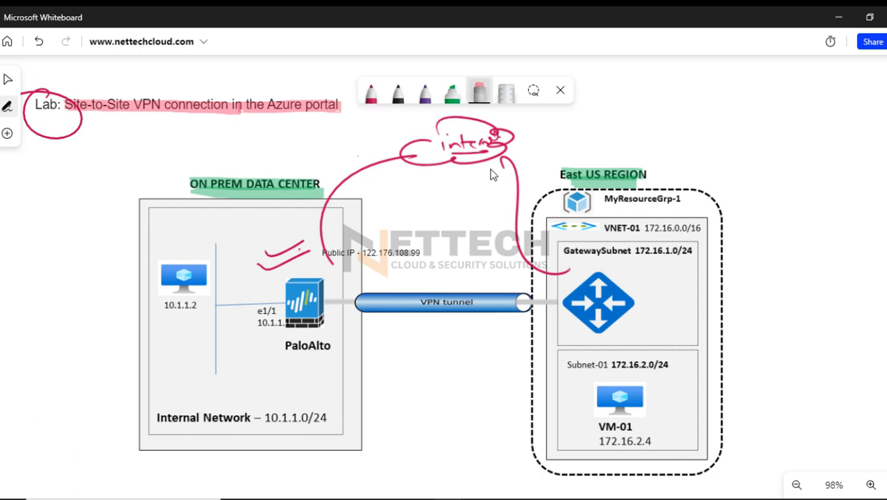
left_click_drag(326, 222, 281, 258)
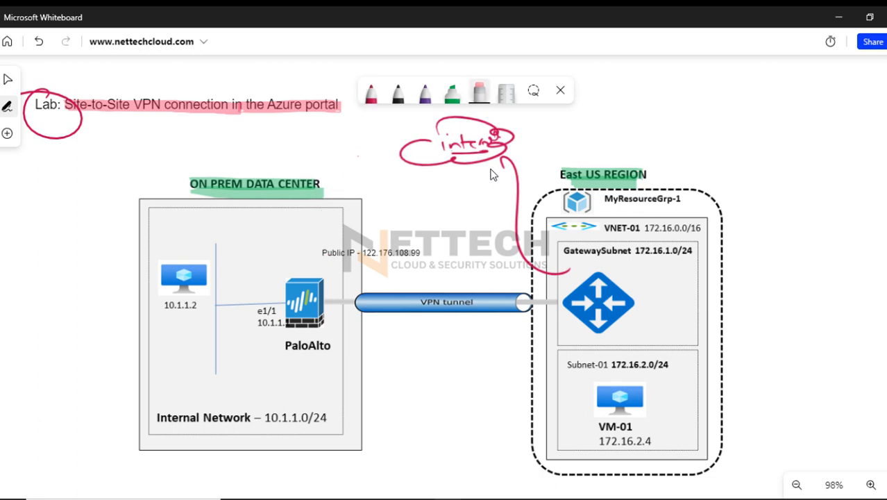
left_click_drag(409, 149, 514, 209)
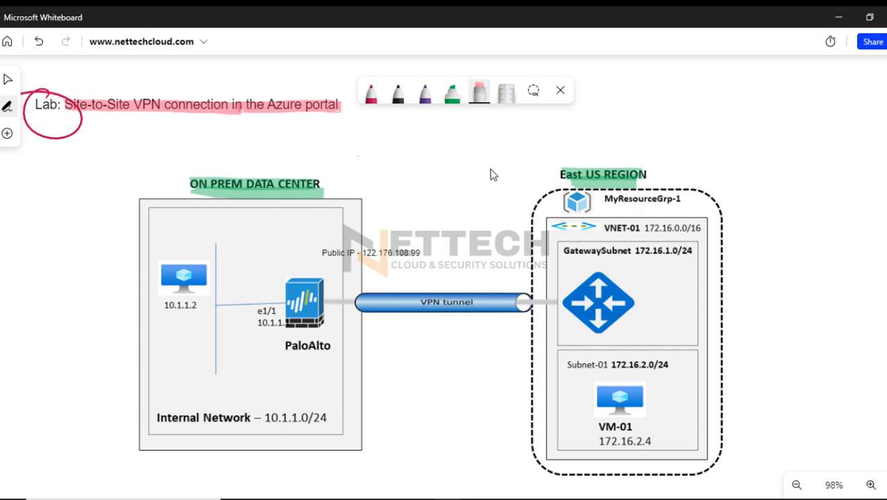
Mark the on-prem data center in red with ticks above PaloAlto, a circle around the internal hosts and an underline below 10.1.1.0
left_click(370, 92)
mouse_move(275, 268)
left_mouse_down()
mouse_move(308, 257)
mouse_move(295, 252)
mouse_move(304, 246)
left_mouse_up()
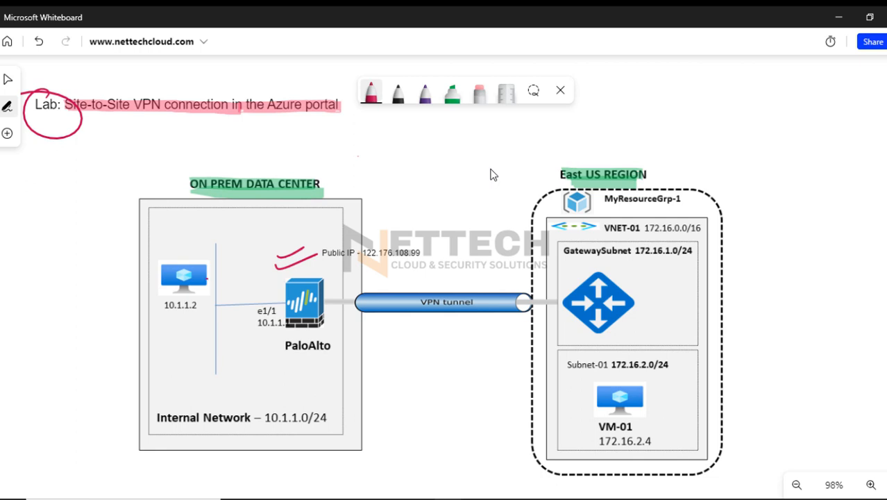
left_click_drag(206, 279, 222, 278)
left_click_drag(222, 245, 91, 265)
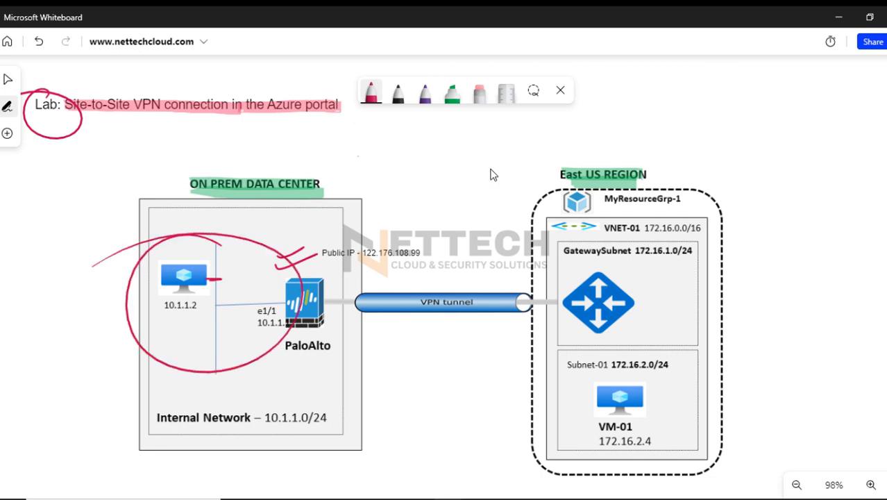
mouse_move(265, 428)
left_mouse_down()
mouse_move(313, 426)
mouse_move(265, 429)
left_mouse_up()
Draw a red tick beside the East US REGION heading and circle the VNET-01 label
left_click_drag(663, 161, 698, 153)
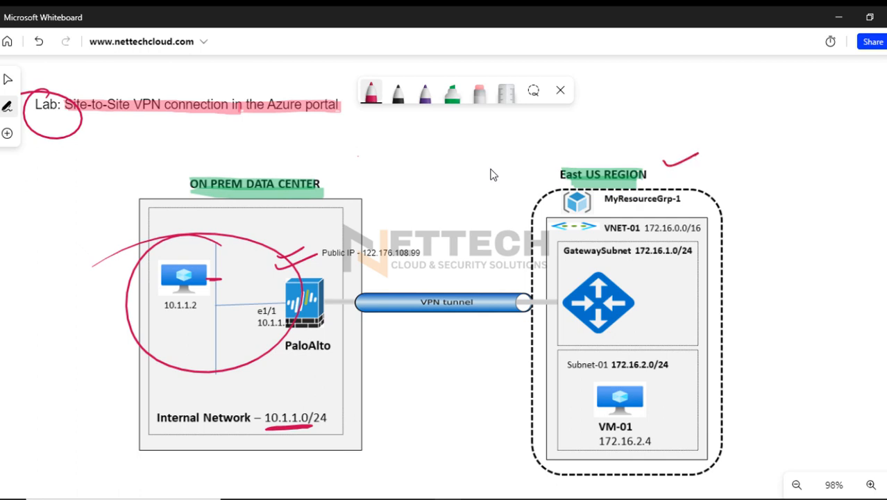
left_click_drag(617, 211, 591, 223)
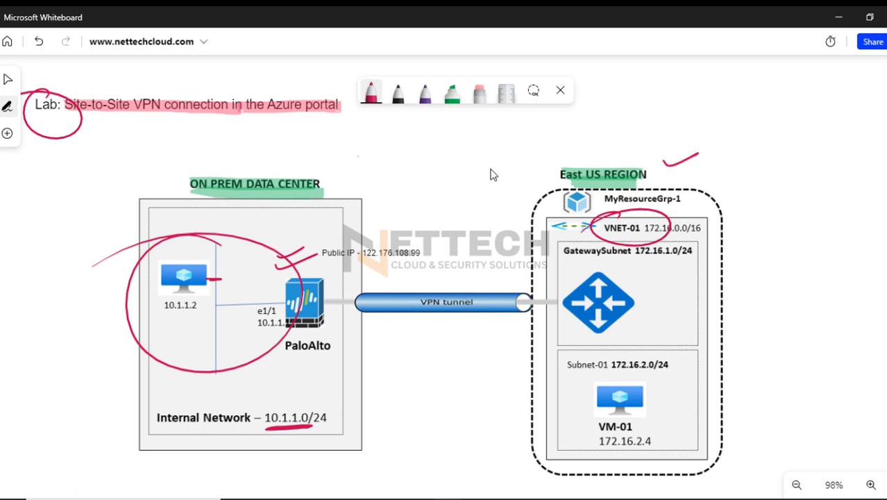
Underline the GatewaySubnet and Subnet-01 labels in red and add check strokes beside both subnets
left_click_drag(573, 370, 615, 376)
left_click_drag(677, 278, 708, 270)
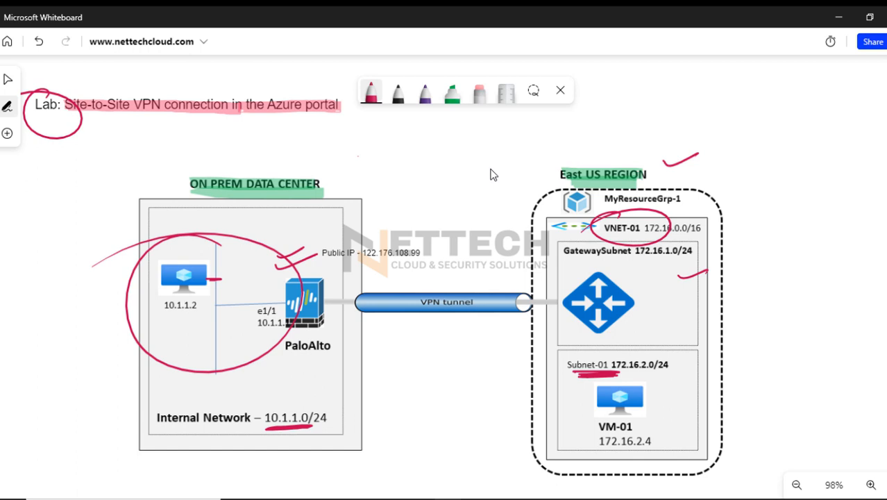
left_click_drag(567, 263, 634, 261)
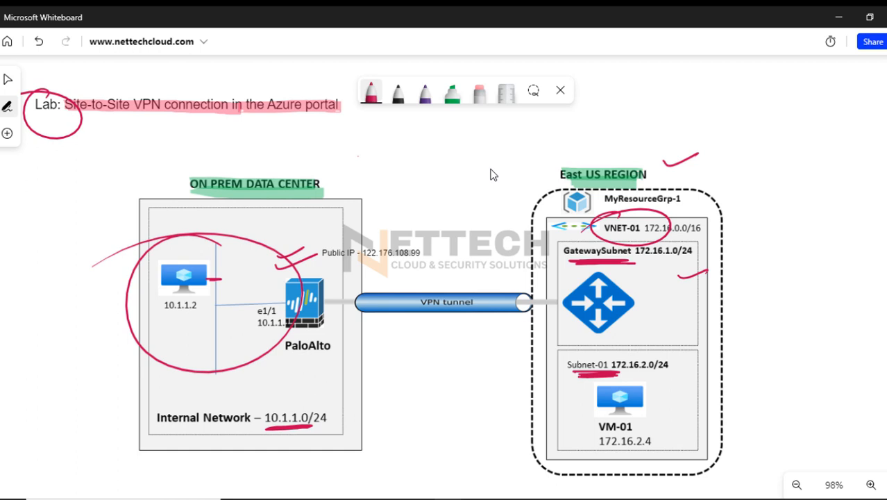
left_click_drag(685, 281, 707, 271)
left_click_drag(680, 375, 693, 367)
Handwrite a two-item red list above the East US region reading "VP Gateway" and "Local Gateway", underlining the second item
left_click(372, 92)
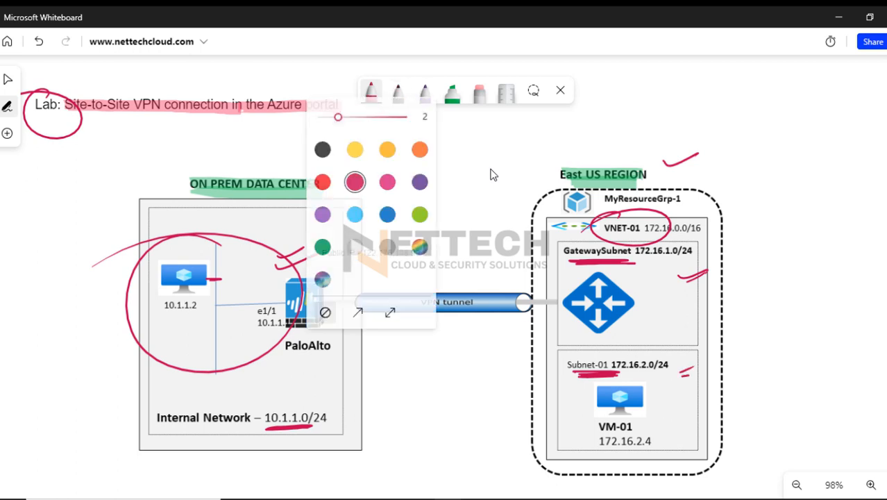
mouse_move(599, 98)
left_mouse_down()
mouse_move(644, 99)
mouse_move(680, 83)
mouse_move(694, 111)
mouse_move(695, 101)
left_mouse_up()
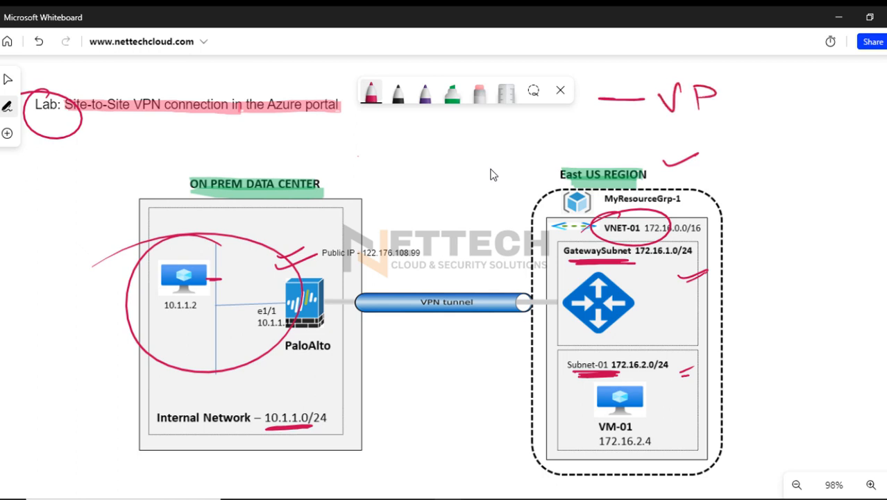
mouse_move(762, 90)
left_mouse_down()
mouse_move(758, 104)
mouse_move(775, 109)
mouse_move(842, 100)
left_mouse_up()
mouse_move(601, 129)
left_mouse_down()
mouse_move(672, 138)
mouse_move(715, 120)
mouse_move(768, 142)
mouse_move(788, 137)
left_mouse_up()
mouse_move(791, 129)
left_mouse_down()
mouse_move(810, 139)
mouse_move(831, 133)
left_mouse_up()
left_click_drag(774, 153, 832, 153)
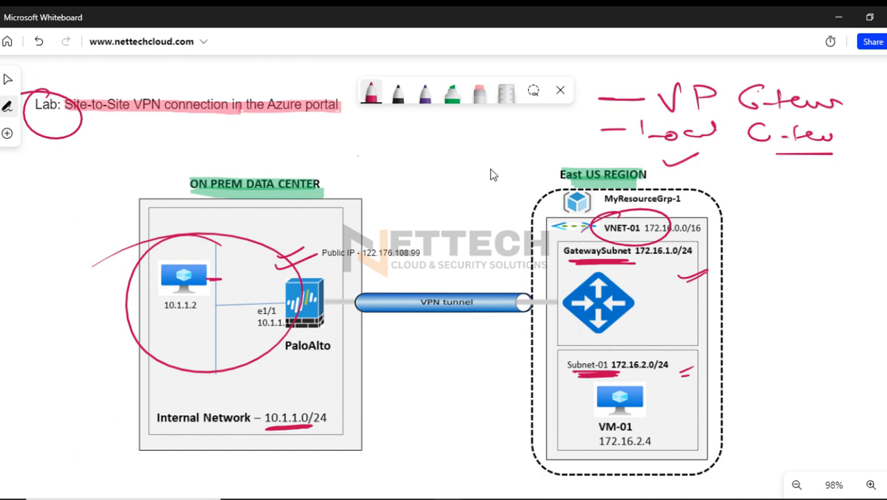
Emphasize the gateway list with strokes, a circle around VP and an underline below Local, and mark the PaloAlto firewall and its label
left_click_drag(272, 279, 309, 260)
mouse_move(641, 81)
left_mouse_down()
mouse_move(641, 99)
mouse_move(589, 129)
mouse_move(619, 132)
left_mouse_up()
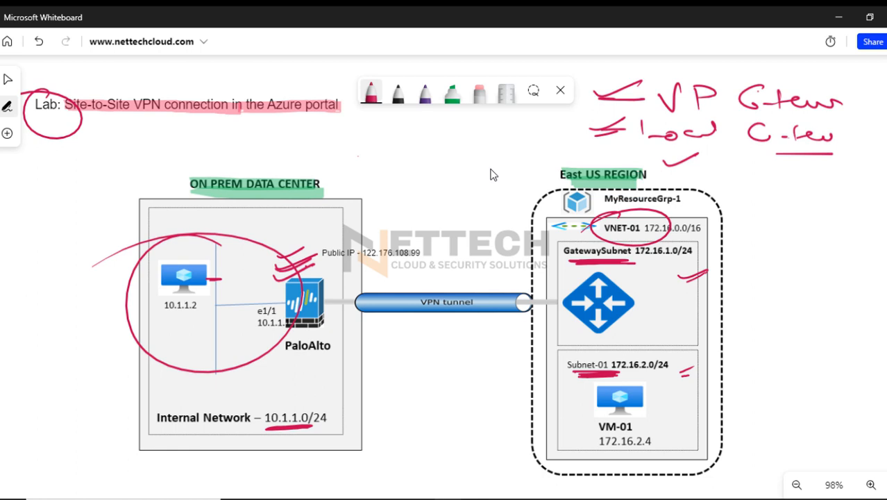
left_click_drag(693, 74, 722, 78)
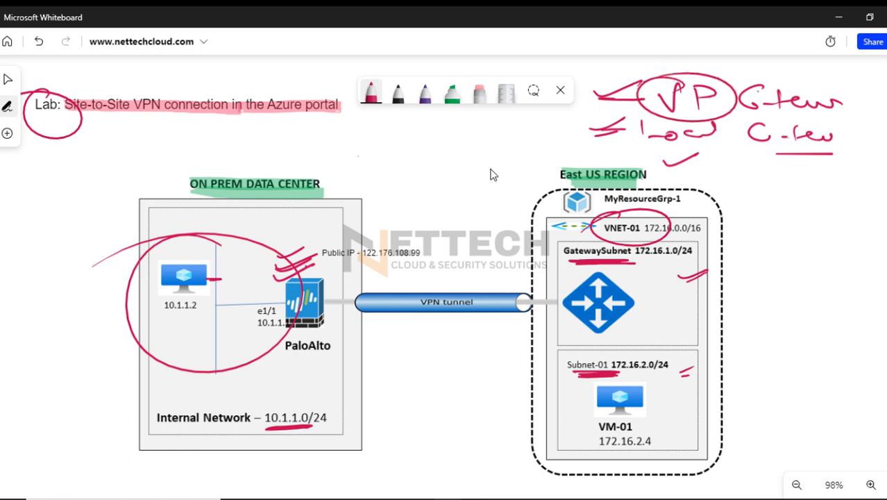
left_click_drag(662, 155, 712, 154)
left_click_drag(293, 359, 331, 357)
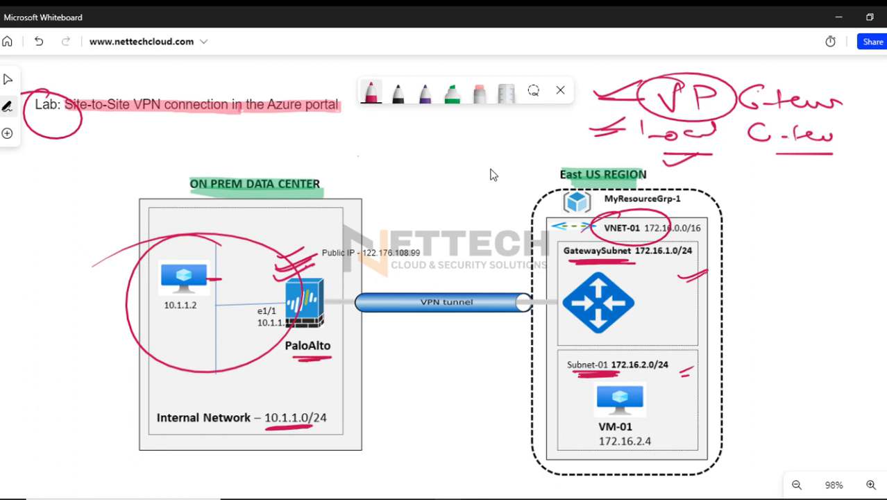
Erase the handwritten gateway list and its emphasis marks above the East US region
left_click(479, 92)
mouse_move(596, 130)
left_mouse_down()
mouse_move(722, 93)
mouse_move(600, 89)
left_mouse_up()
mouse_move(665, 160)
left_mouse_down()
mouse_move(757, 133)
mouse_move(805, 154)
left_mouse_up()
Handwrite "Local Gateway" in red above the VPN tunnel, with an underline and a closing bracket
left_click(370, 93)
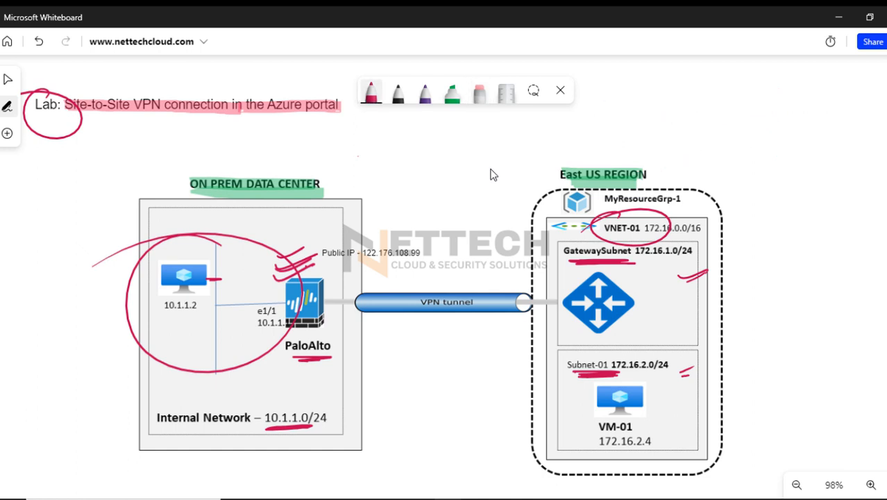
mouse_move(370, 135)
left_mouse_down()
mouse_move(371, 151)
mouse_move(415, 146)
mouse_move(448, 127)
mouse_move(451, 138)
left_mouse_up()
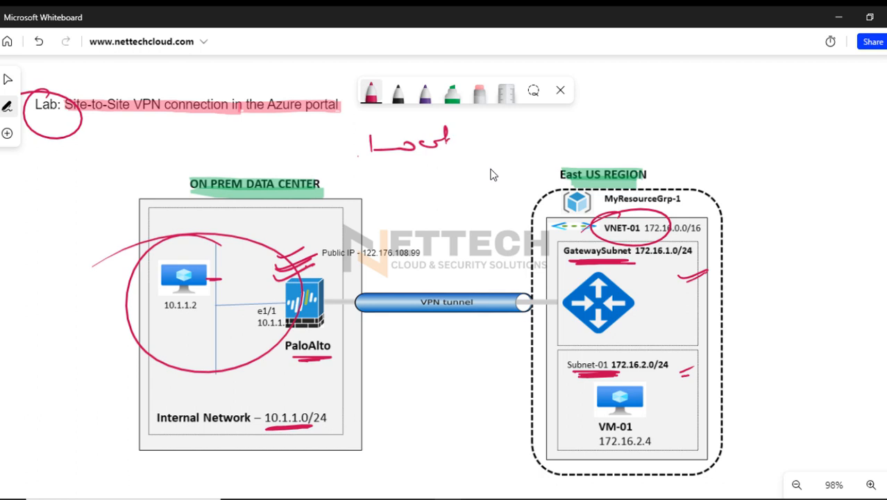
mouse_move(395, 160)
left_mouse_down()
mouse_move(388, 179)
mouse_move(419, 162)
mouse_move(476, 180)
left_mouse_up()
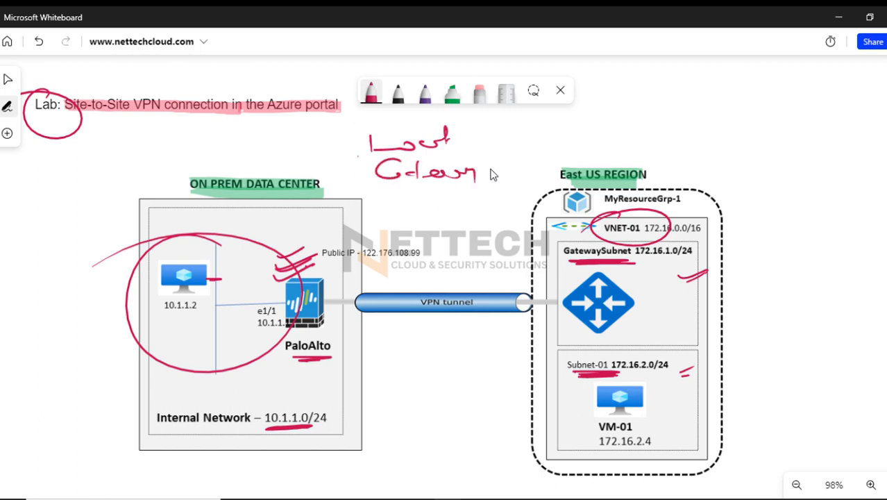
left_click_drag(393, 188, 454, 184)
left_click_drag(473, 137, 479, 171)
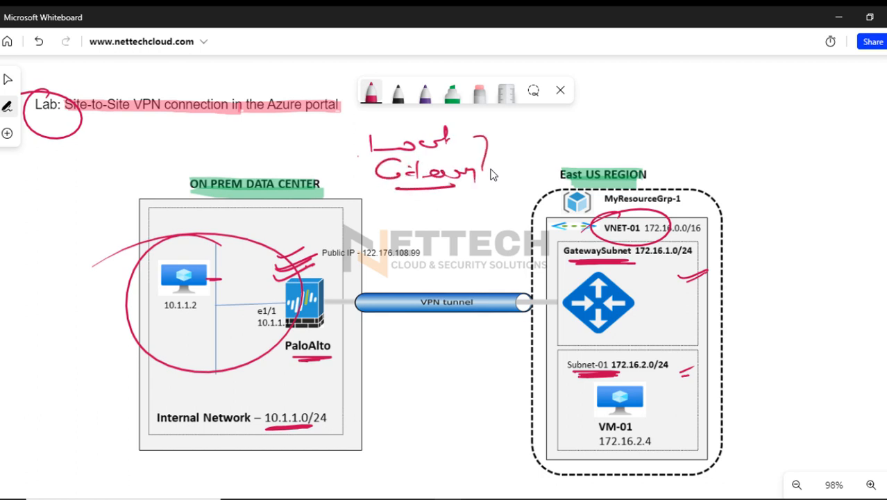
Add check strokes on the on-prem and East US sides, and circle the Local Gateway note with an arrow leading out of it
mouse_move(258, 225)
left_mouse_down()
mouse_move(293, 216)
mouse_move(295, 224)
left_mouse_up()
left_click_drag(590, 153, 618, 146)
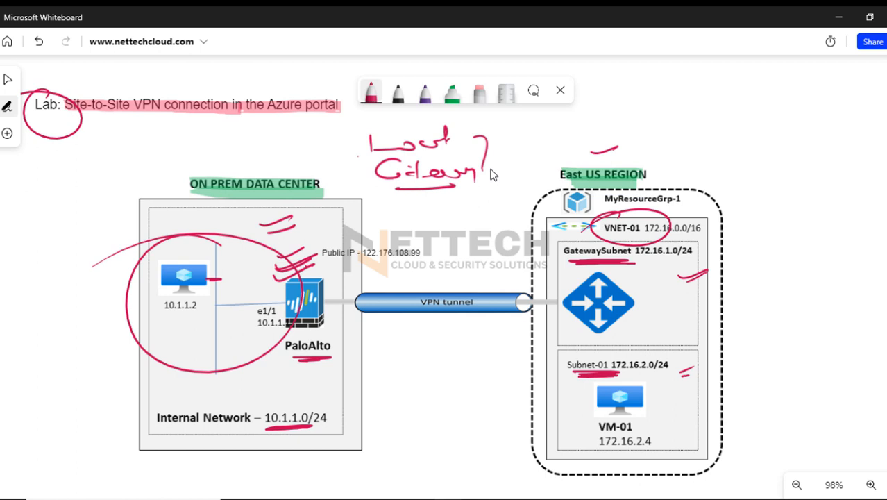
mouse_move(406, 117)
left_mouse_down()
mouse_move(486, 125)
mouse_move(329, 150)
left_mouse_up()
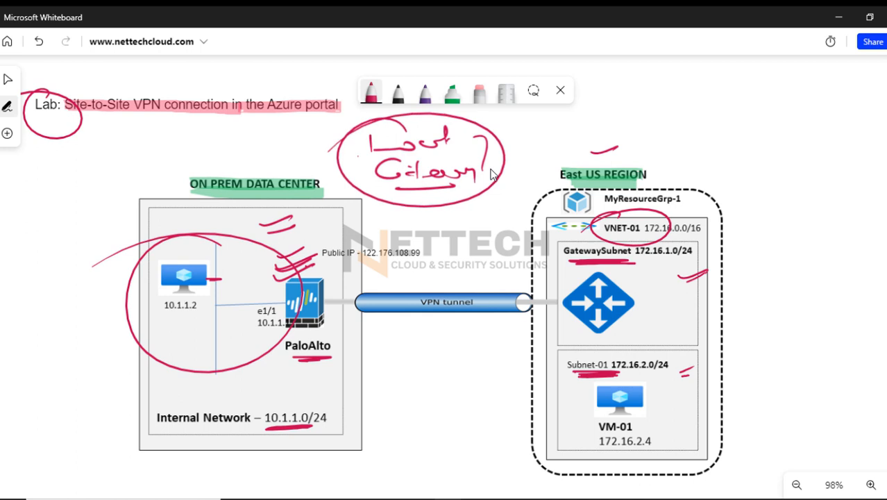
mouse_move(502, 134)
left_mouse_down()
mouse_move(548, 128)
mouse_move(544, 136)
left_mouse_up()
left_click_drag(538, 120, 536, 148)
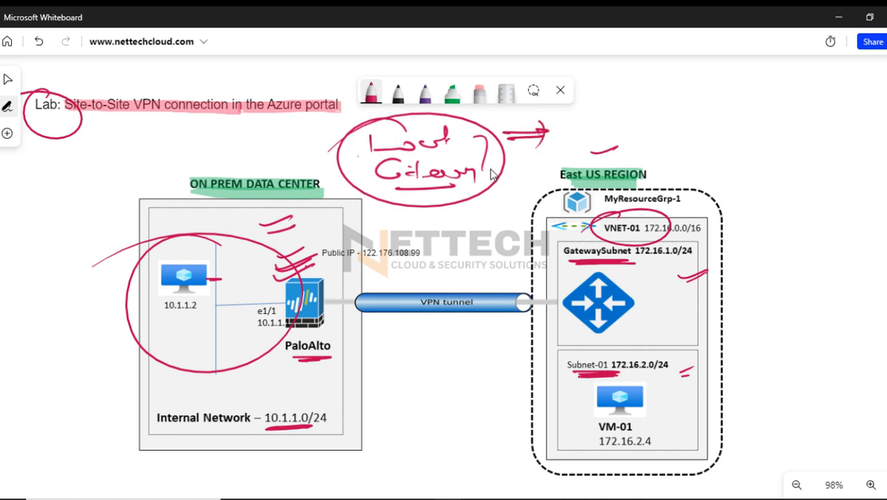
Handwrite "Remote or Peer VPN" in red above the East US region and underline VPN
mouse_move(627, 68)
left_mouse_down()
mouse_move(629, 117)
mouse_move(674, 123)
mouse_move(695, 98)
mouse_move(727, 90)
mouse_move(749, 98)
left_mouse_up()
left_click_drag(702, 125, 690, 133)
mouse_move(708, 115)
left_mouse_down()
mouse_move(711, 134)
mouse_move(744, 141)
left_mouse_up()
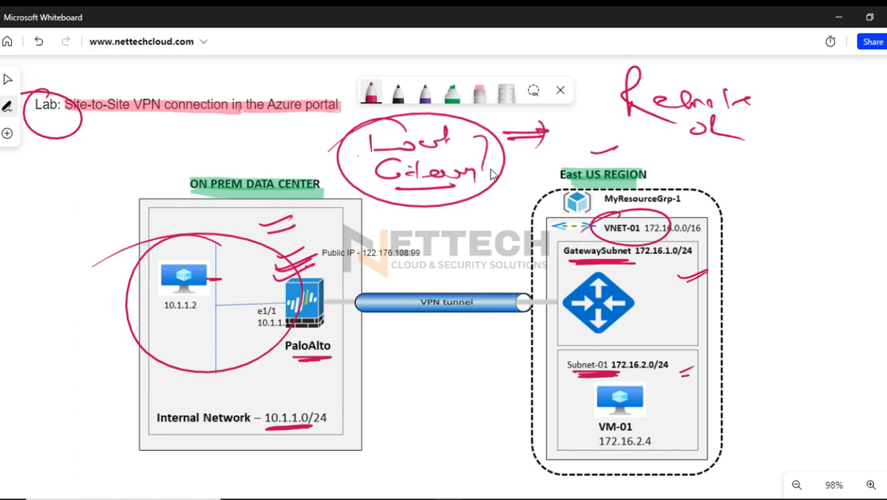
left_click_drag(665, 150, 671, 175)
mouse_move(665, 136)
left_mouse_down()
mouse_move(668, 152)
mouse_move(724, 160)
left_mouse_up()
left_click_drag(733, 140, 785, 148)
left_click_drag(732, 176, 786, 171)
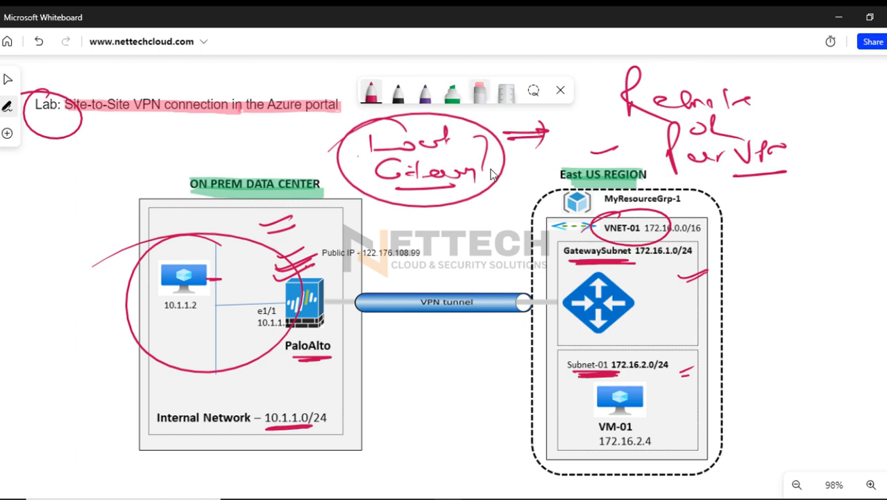
Erase the Local Gateway and Remote or Peer VPN notes along with most of the red marks on the on-prem side
left_click(479, 92)
mouse_move(451, 124)
left_mouse_down()
mouse_move(382, 148)
mouse_move(416, 185)
mouse_move(531, 132)
left_mouse_up()
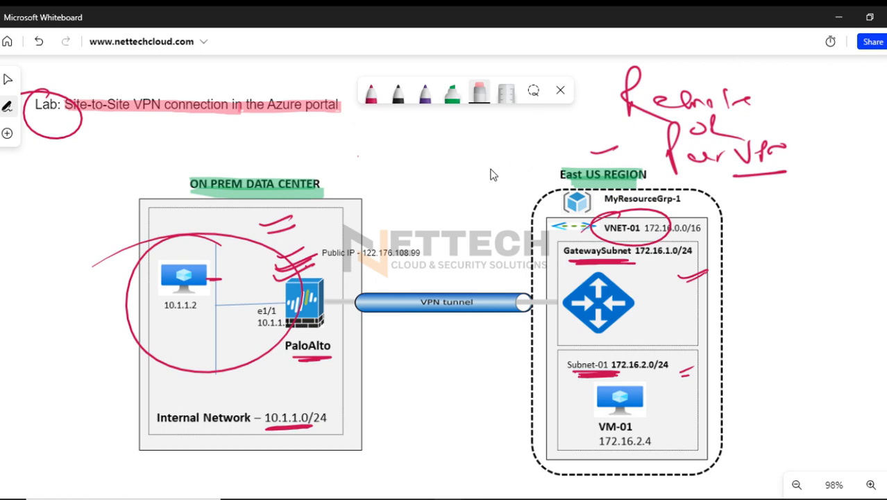
mouse_move(604, 149)
left_mouse_down()
mouse_move(725, 128)
mouse_move(676, 100)
mouse_move(704, 157)
mouse_move(774, 148)
left_mouse_up()
mouse_move(288, 259)
left_mouse_down()
mouse_move(276, 221)
mouse_move(294, 270)
left_mouse_up()
left_click_drag(311, 358, 288, 427)
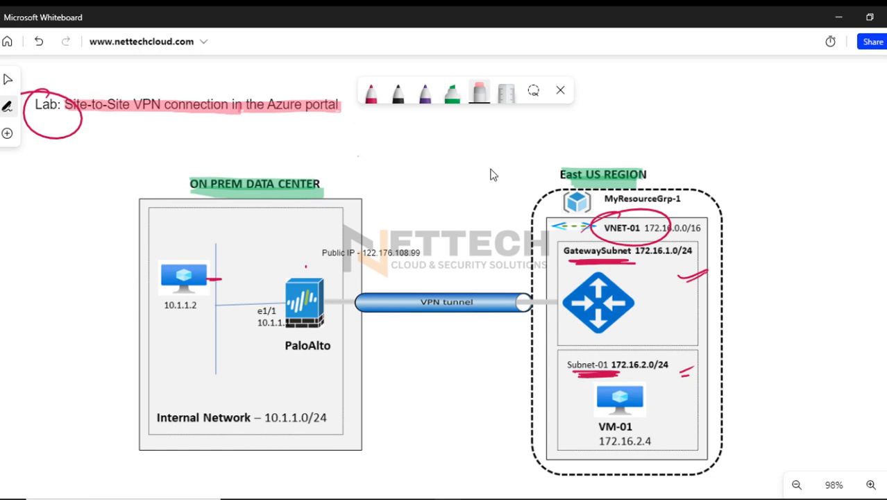
Handwrite a circled number 1 followed by "Virtual Private Gateway" in red below the pen toolbar, above the diagram
left_click(371, 94)
mouse_move(370, 124)
left_mouse_down()
mouse_move(371, 139)
mouse_move(373, 122)
left_mouse_up()
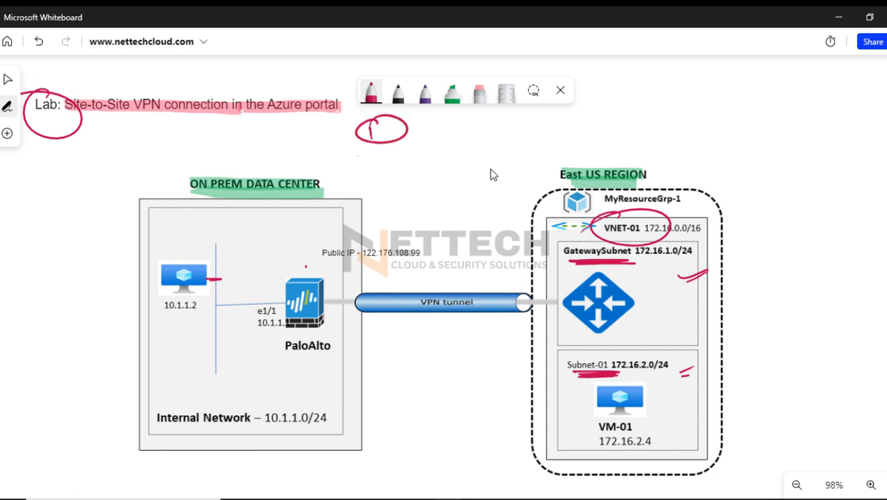
mouse_move(433, 144)
left_mouse_down()
mouse_move(438, 126)
mouse_move(447, 141)
left_mouse_up()
left_click_drag(451, 141, 458, 131)
left_click_drag(464, 126, 467, 144)
left_click_drag(458, 133, 472, 132)
mouse_move(473, 135)
left_mouse_down()
mouse_move(511, 132)
mouse_move(503, 143)
left_mouse_up()
mouse_move(526, 113)
left_mouse_down()
mouse_move(530, 149)
mouse_move(535, 129)
left_mouse_up()
left_click_drag(536, 143, 587, 136)
left_click_drag(581, 126, 583, 143)
left_click_drag(587, 137, 656, 136)
mouse_move(664, 141)
left_mouse_down()
mouse_move(682, 139)
mouse_move(679, 146)
left_mouse_up()
left_click_drag(683, 139, 742, 143)
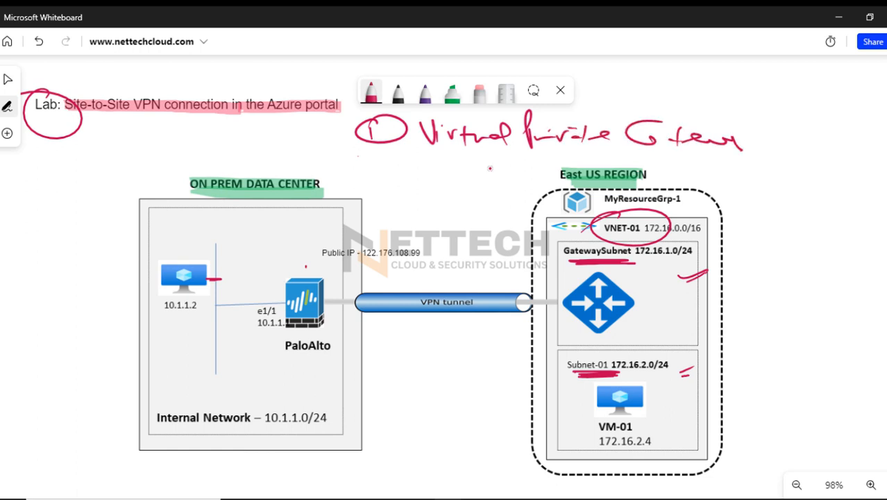
Add a second handwritten list item with a circled number 2 and the text "Local Gateway"
left_click_drag(369, 154, 385, 171)
mouse_move(406, 151)
left_mouse_down()
mouse_move(347, 161)
mouse_move(457, 169)
left_mouse_up()
mouse_move(467, 164)
left_mouse_down()
mouse_move(494, 157)
mouse_move(513, 171)
mouse_move(605, 158)
left_mouse_up()
left_click_drag(529, 154, 546, 152)
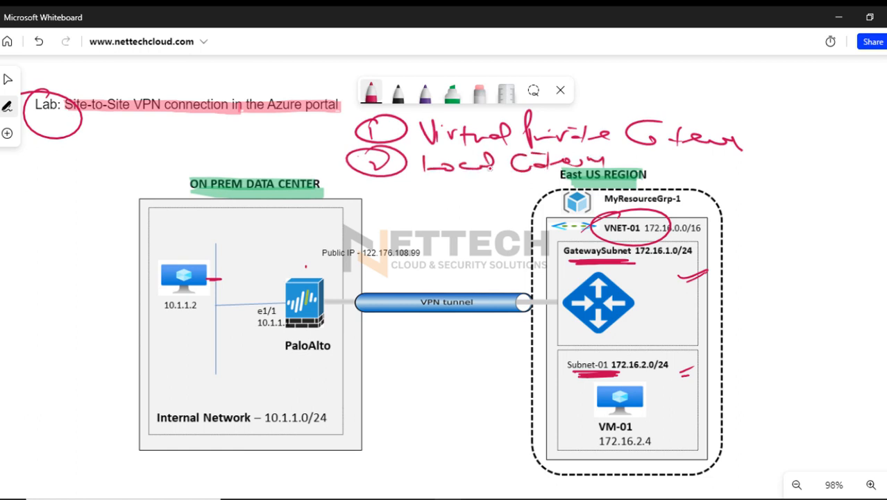
Add a third handwritten red list item with a circled number 3 and the text "Configure IPsec", underlining IPsec
mouse_move(365, 189)
left_mouse_down()
mouse_move(389, 203)
mouse_move(347, 190)
left_mouse_up()
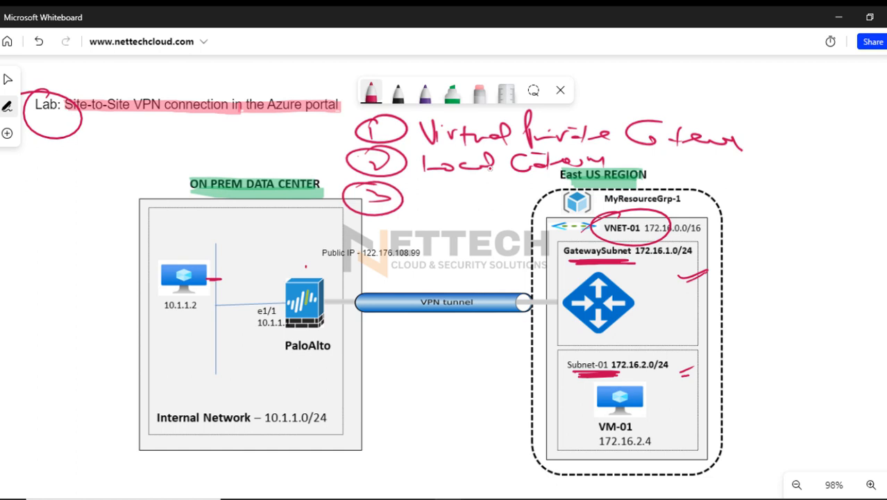
left_click_drag(425, 193, 462, 197)
mouse_move(472, 179)
left_mouse_down()
mouse_move(465, 211)
mouse_move(486, 215)
mouse_move(513, 198)
left_mouse_up()
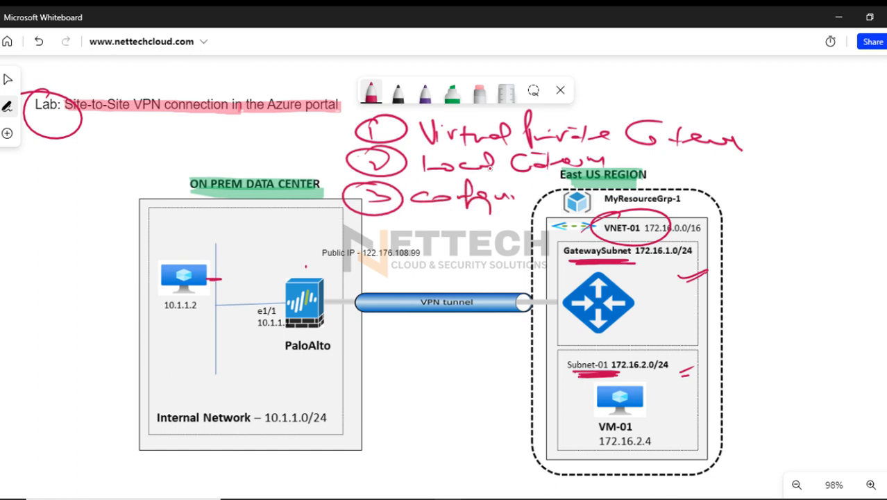
left_click_drag(440, 189, 448, 191)
mouse_move(432, 212)
left_mouse_down()
mouse_move(436, 225)
mouse_move(469, 222)
left_mouse_up()
mouse_move(472, 219)
left_mouse_down()
mouse_move(473, 230)
mouse_move(480, 226)
left_mouse_up()
left_click_drag(491, 217, 513, 226)
mouse_move(511, 222)
left_mouse_down()
mouse_move(529, 218)
mouse_move(524, 227)
left_mouse_up()
left_click_drag(477, 241, 526, 235)
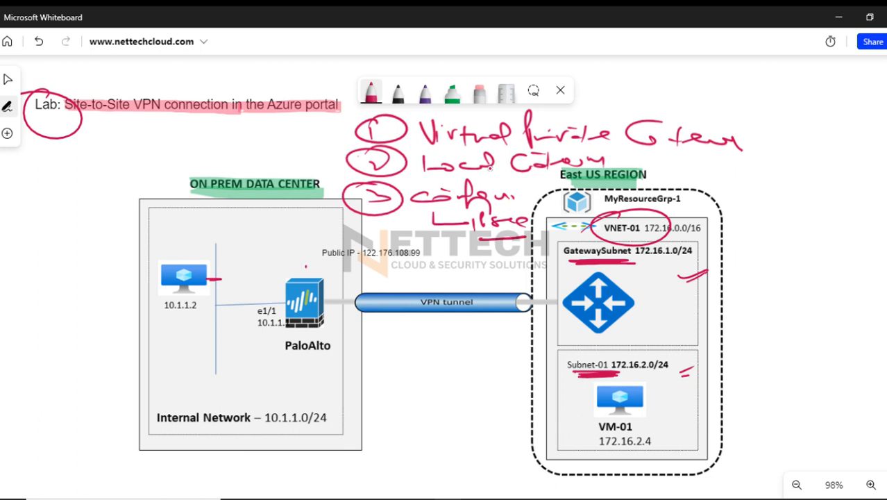
Underline PaloAlto, mark the Azure gateway, draw two red lines linking both sides, and check off the three list items
left_click_drag(301, 366, 332, 360)
left_click_drag(307, 373, 344, 366)
mouse_move(550, 332)
left_mouse_down()
mouse_move(591, 318)
mouse_move(588, 335)
left_mouse_up()
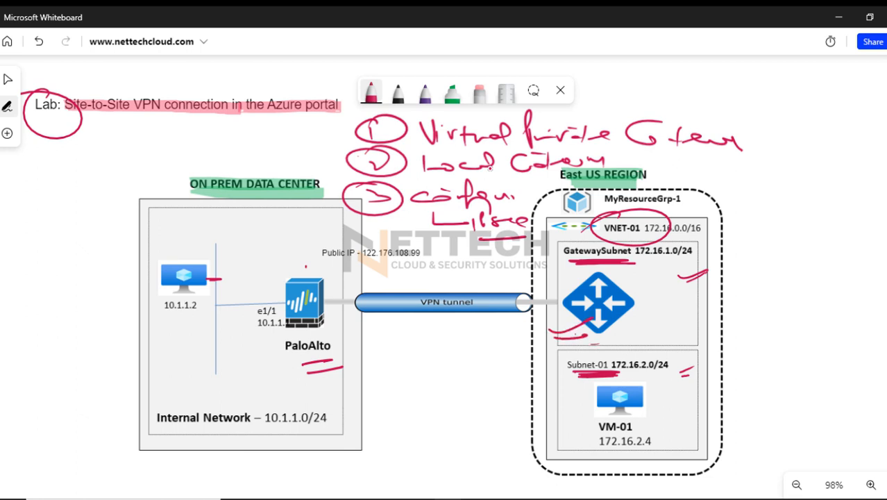
left_click_drag(320, 229, 555, 242)
left_click_drag(311, 244, 530, 251)
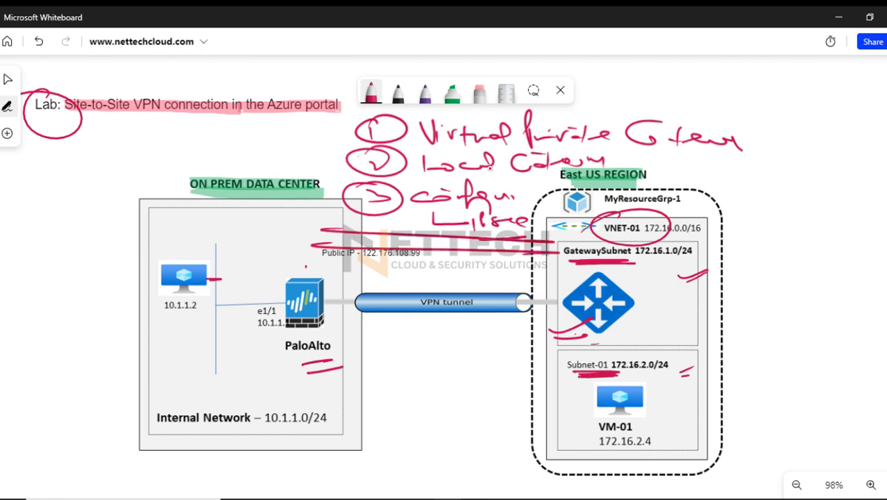
left_click_drag(339, 129, 386, 117)
left_click_drag(330, 165, 366, 151)
left_click_drag(330, 204, 365, 194)
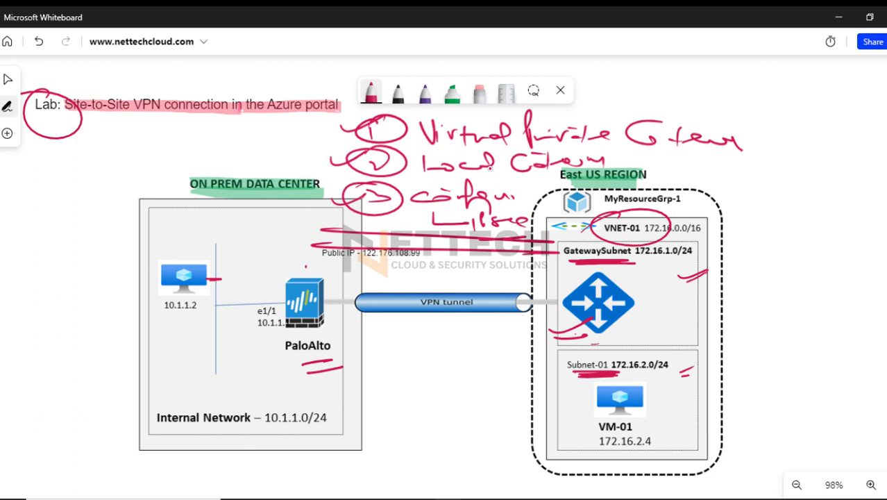
Handwrite "IKE", "IPsec" and "Routing" in red below the VPN tunnel, underline the last word and bracket the list
left_click_drag(378, 346, 379, 373)
mouse_move(391, 346)
left_mouse_down()
mouse_move(390, 368)
mouse_move(446, 366)
mouse_move(440, 346)
left_mouse_up()
left_click_drag(459, 355, 484, 357)
left_click_drag(391, 386, 393, 407)
mouse_move(399, 389)
left_mouse_down()
mouse_move(406, 402)
mouse_move(473, 389)
left_mouse_up()
mouse_move(406, 414)
left_mouse_down()
mouse_move(409, 436)
mouse_move(448, 437)
mouse_move(461, 426)
left_mouse_up()
left_click_drag(415, 444, 496, 432)
left_click_drag(478, 356, 506, 412)
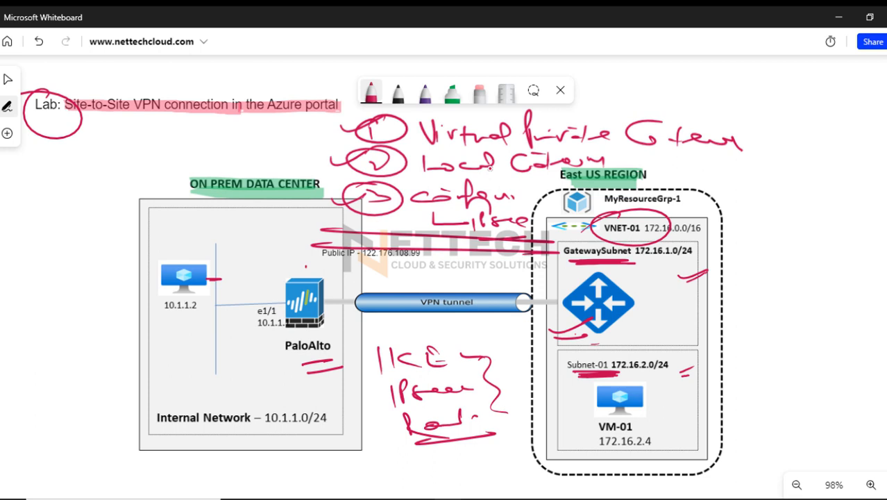
Circle the PaloAlto firewall and the Azure gateway in red and add check marks above the firewall
left_click_drag(309, 263, 193, 339)
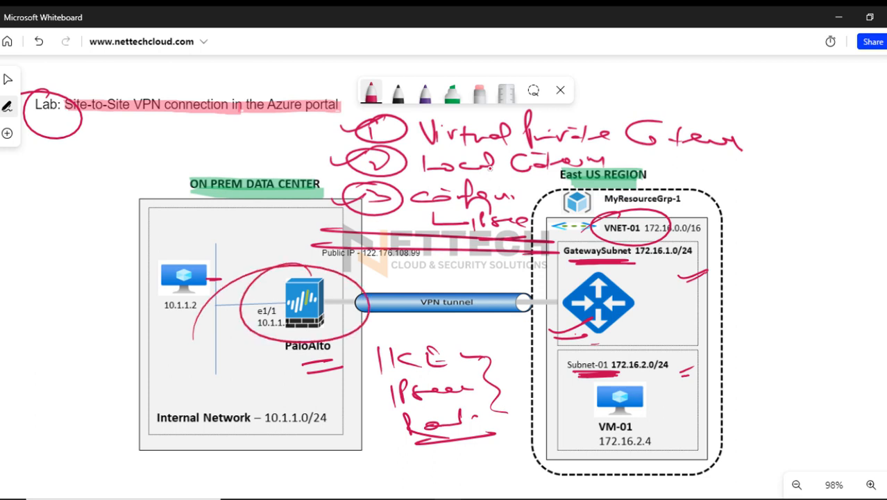
left_click_drag(588, 272, 486, 320)
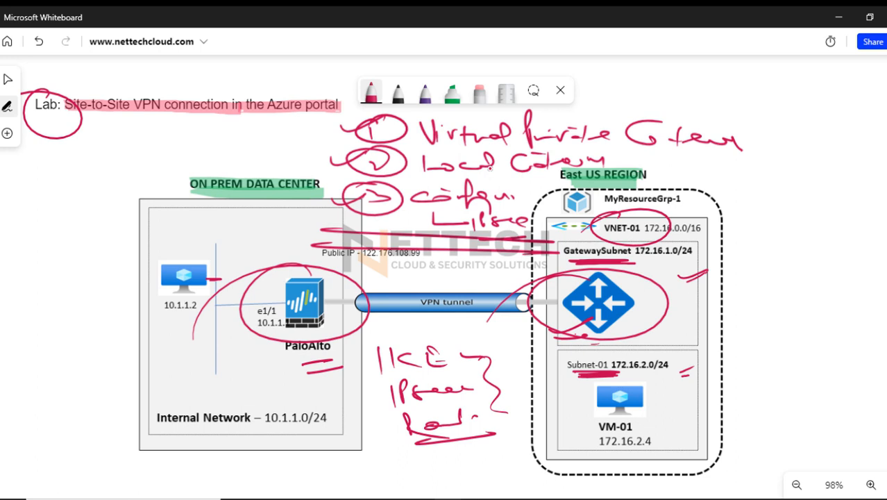
left_click_drag(234, 279, 279, 254)
left_click_drag(233, 263, 265, 249)
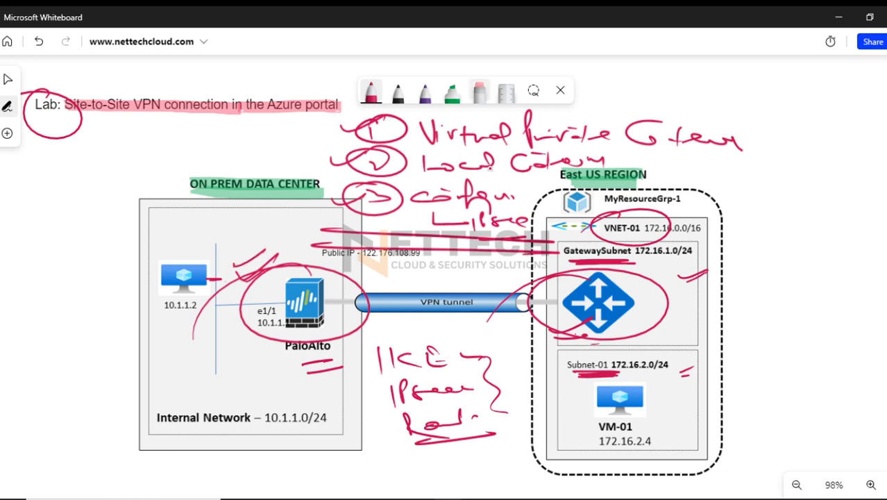
Erase the handwritten lists, red marks and highlights across the diagram and its headings
left_click(480, 91)
mouse_move(304, 268)
left_mouse_down()
mouse_move(250, 258)
mouse_move(324, 370)
mouse_move(318, 361)
left_mouse_up()
left_click_drag(388, 361, 451, 438)
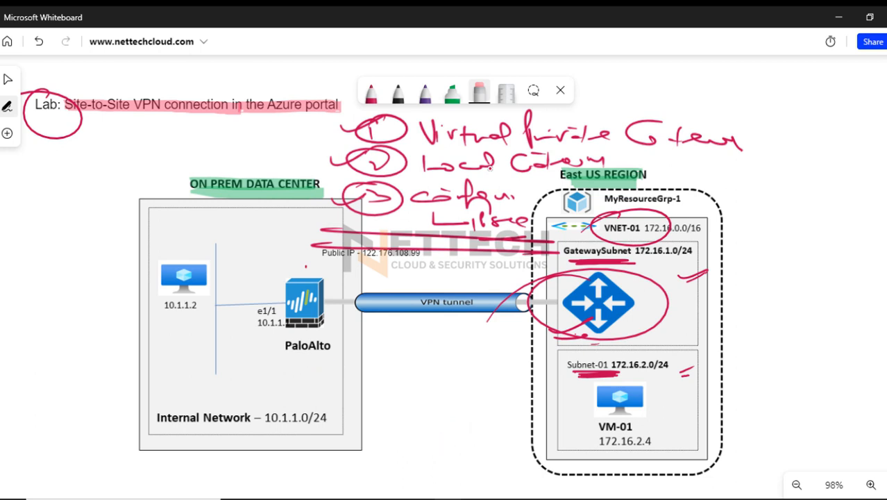
mouse_move(531, 295)
left_mouse_down()
mouse_move(601, 262)
mouse_move(596, 373)
mouse_move(685, 372)
mouse_move(692, 276)
left_mouse_up()
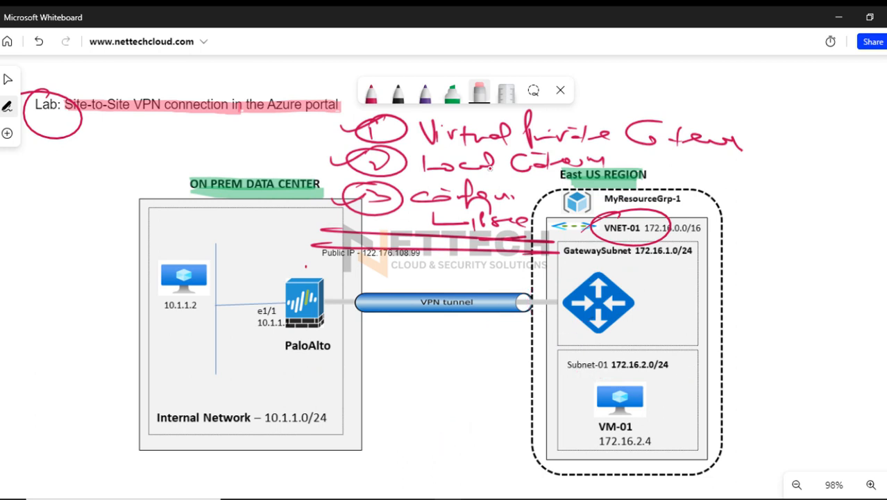
mouse_move(625, 223)
left_mouse_down()
mouse_move(321, 236)
mouse_move(313, 248)
mouse_move(375, 161)
mouse_move(347, 158)
left_mouse_up()
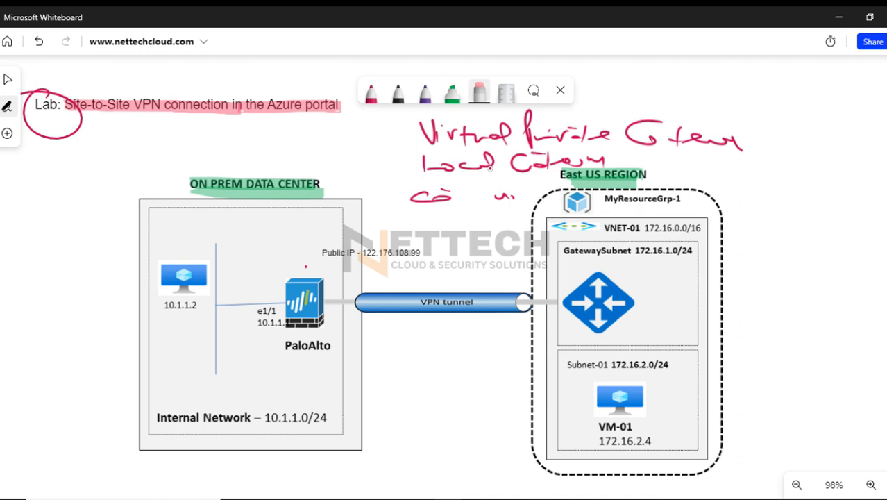
mouse_move(490, 167)
left_mouse_down()
mouse_move(430, 197)
mouse_move(520, 163)
mouse_move(444, 170)
mouse_move(490, 168)
left_mouse_up()
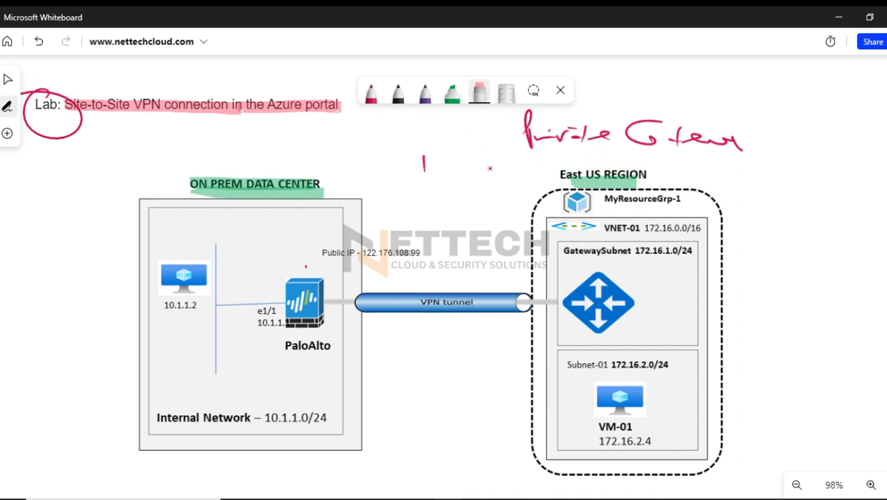
mouse_move(527, 131)
left_mouse_down()
mouse_move(624, 182)
mouse_move(741, 139)
mouse_move(423, 163)
mouse_move(49, 114)
left_mouse_up()
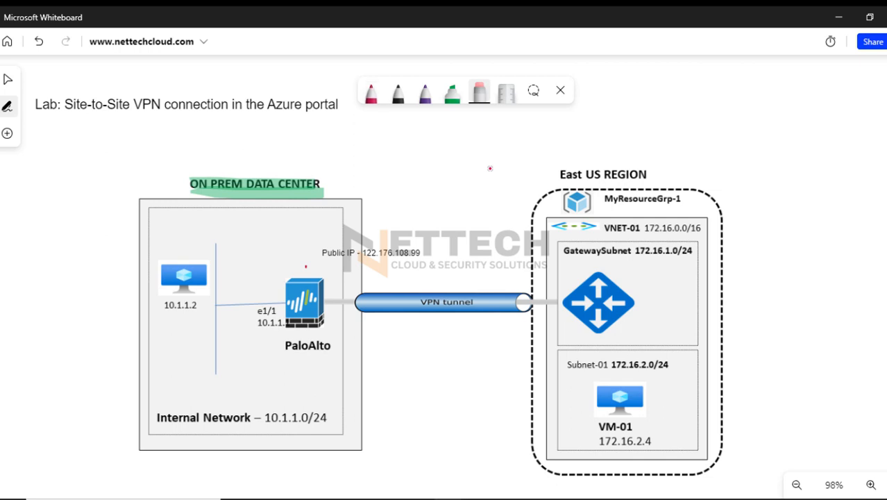
left_click_drag(305, 182, 257, 189)
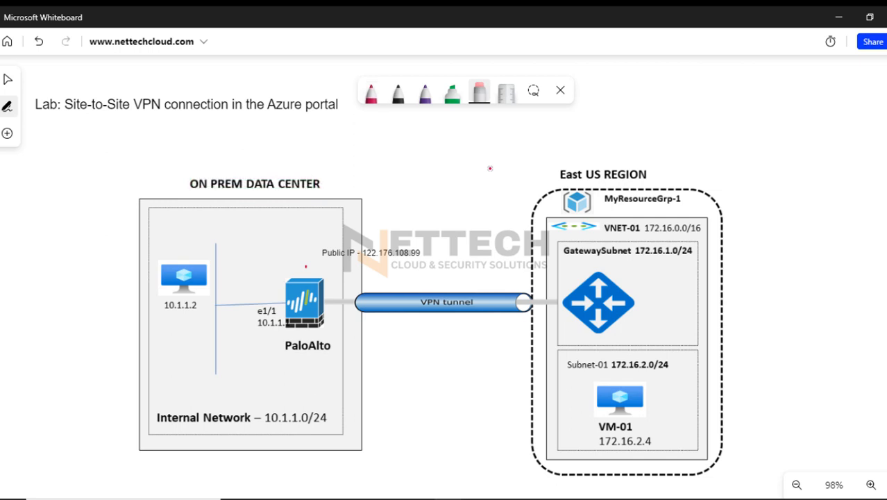
Circle and check the 10.1.1.2 computer in red, draw a curve from it to Subnet-01, and check the Azure gateway
left_click(371, 93)
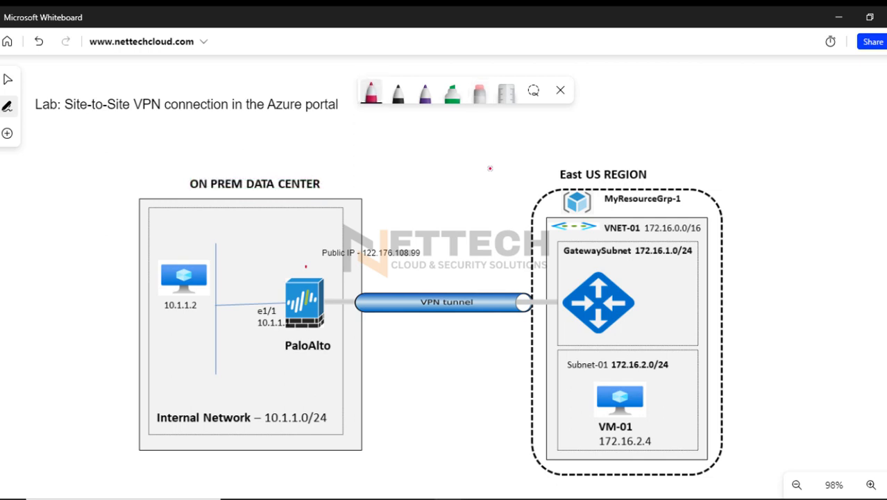
mouse_move(182, 258)
left_mouse_down()
mouse_move(133, 266)
mouse_move(76, 309)
left_mouse_up()
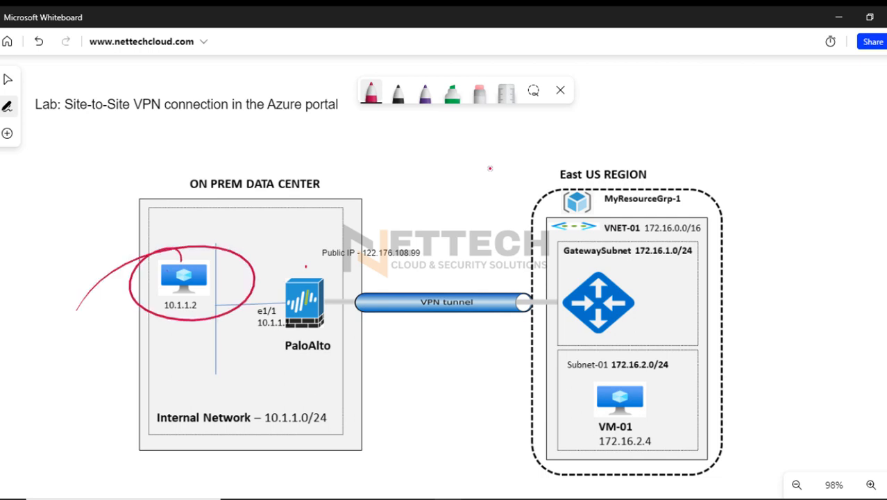
mouse_move(143, 240)
left_mouse_down()
mouse_move(95, 260)
mouse_move(139, 254)
left_mouse_up()
mouse_move(208, 320)
left_mouse_down()
mouse_move(290, 381)
mouse_move(624, 380)
mouse_move(652, 371)
left_mouse_up()
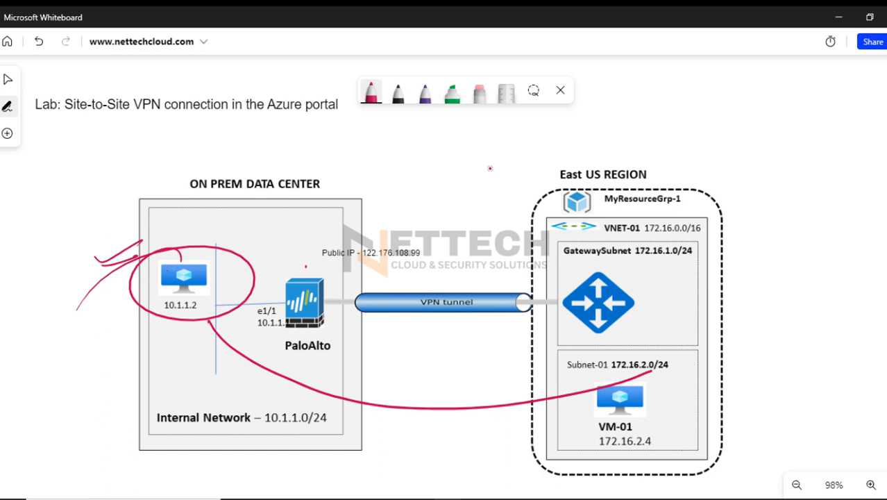
left_click_drag(602, 342, 644, 326)
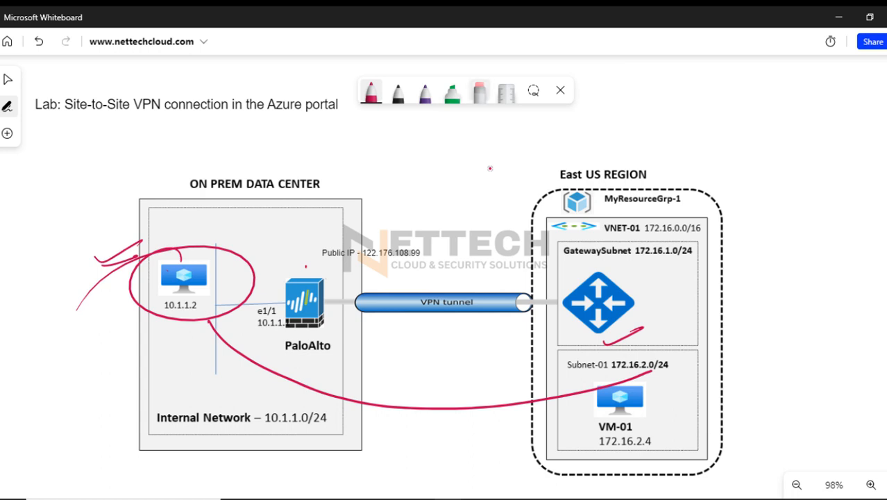
Erase the circle, check marks and connecting curve between the on-prem computer and Subnet-01
left_click(479, 91)
left_click_drag(182, 252, 111, 261)
left_click_drag(428, 394, 423, 419)
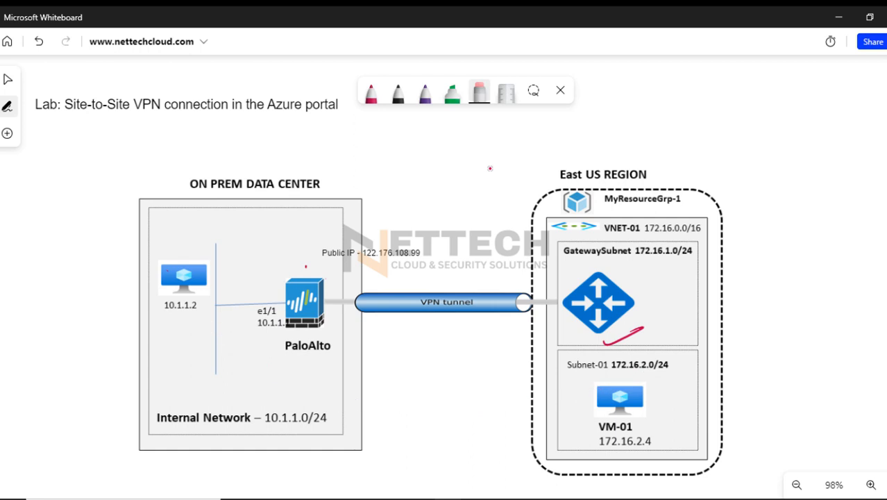
left_click(622, 336)
Draw a red cloud linking the PaloAlto firewall to the Azure gateway, with a tunnel shape beneath it
left_click(371, 92)
mouse_move(329, 267)
left_mouse_down()
mouse_move(385, 167)
mouse_move(489, 147)
mouse_move(486, 166)
mouse_move(569, 294)
left_mouse_up()
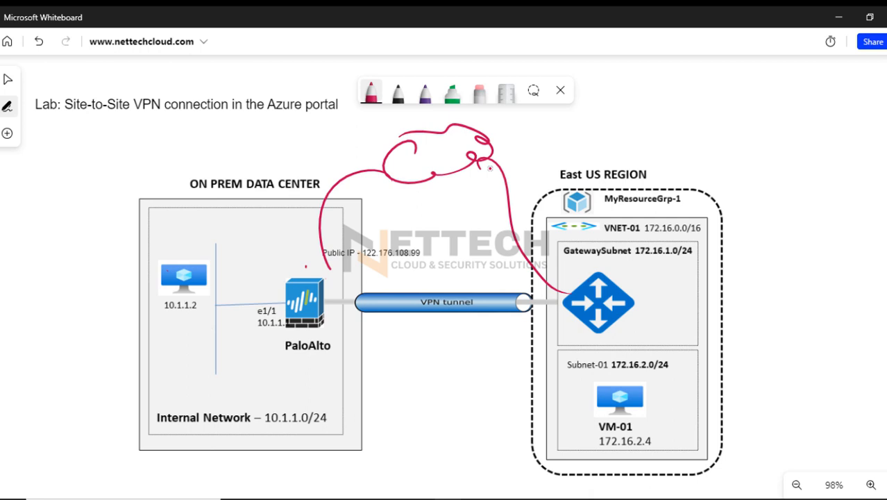
mouse_move(364, 260)
left_mouse_down()
mouse_move(353, 264)
mouse_move(503, 257)
mouse_move(508, 267)
mouse_move(518, 257)
left_mouse_up()
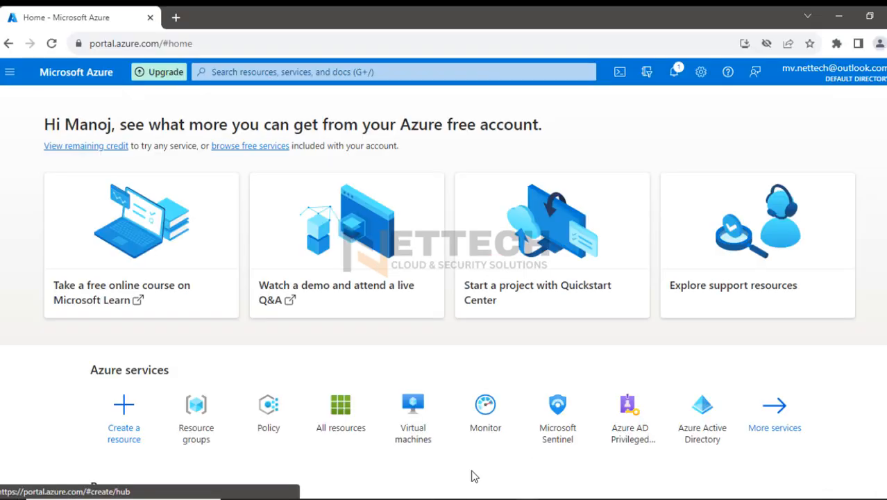
In the Azure portal, search for "vnet" and open the Virtual networks service
left_click(249, 71)
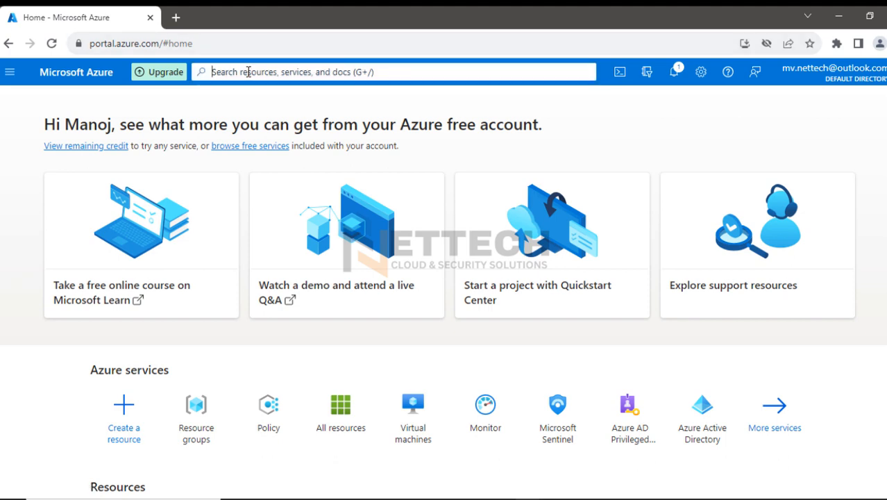
left_click(248, 72)
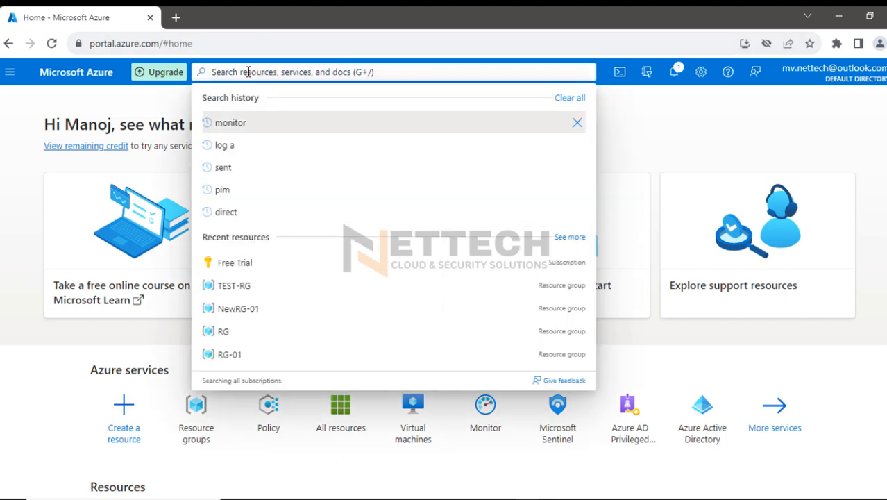
type("vnet")
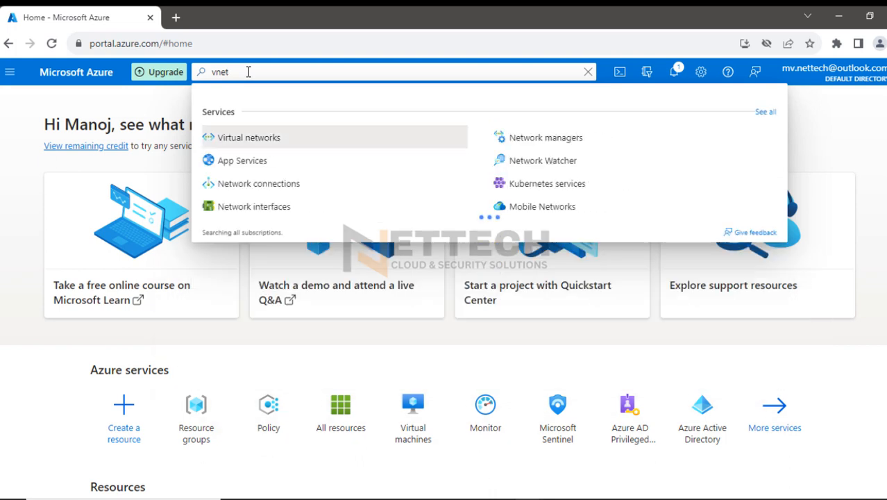
left_click(267, 185)
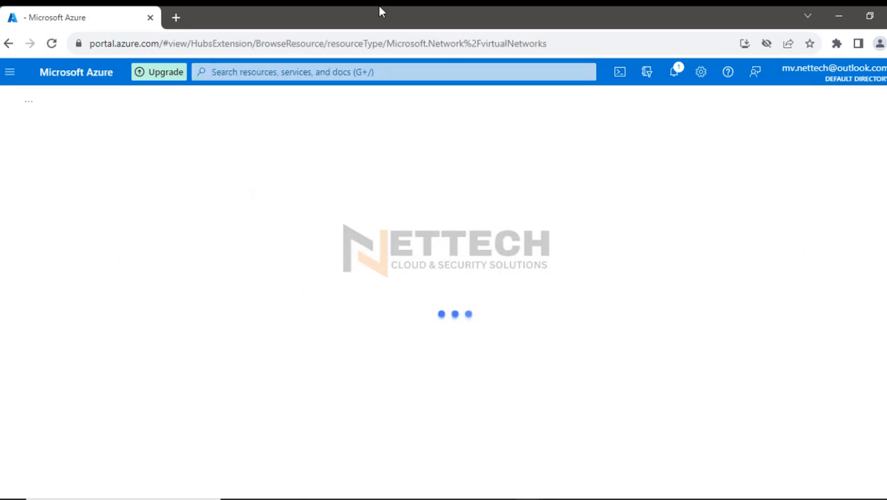
Switch to Notepad and write "Step1- Create VNET" as the first line
left_click(635, 499)
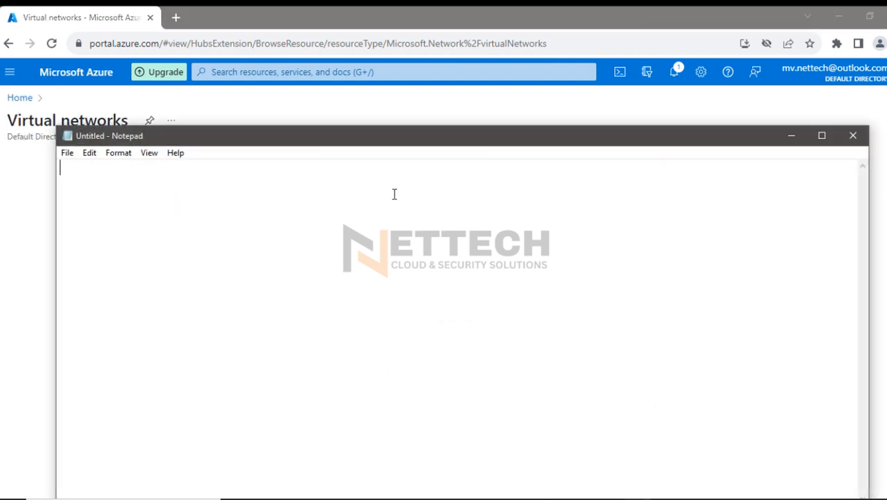
type("Step1- ")
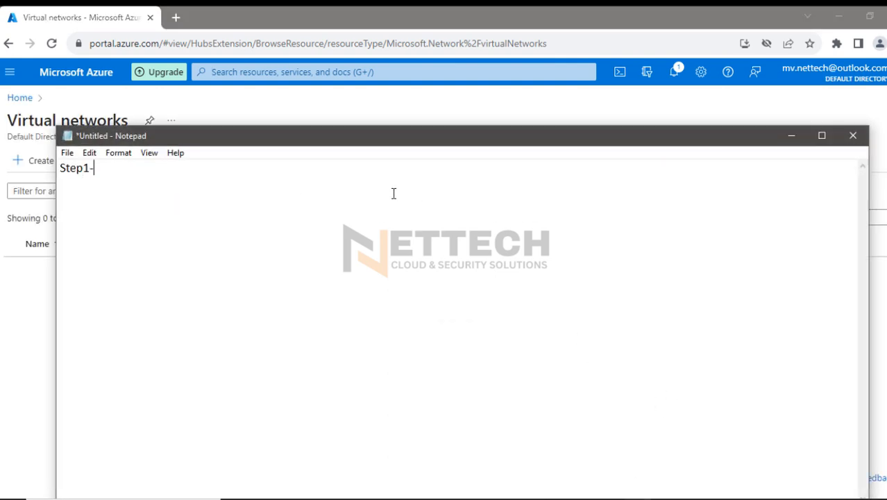
type("Create VNET")
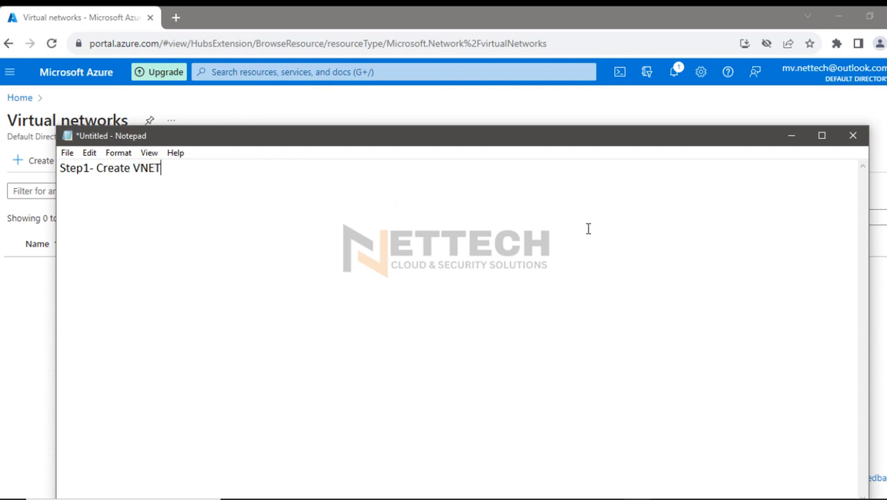
Check the VNet details on the whiteboard diagram and add the indented line "VNET-01 Address space 172.16.0.0/16" in Notepad
left_click(448, 498)
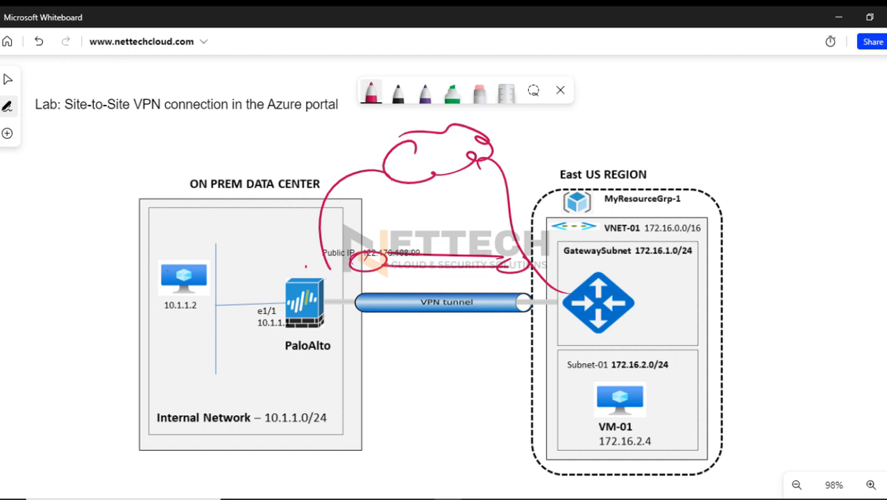
left_click(448, 497)
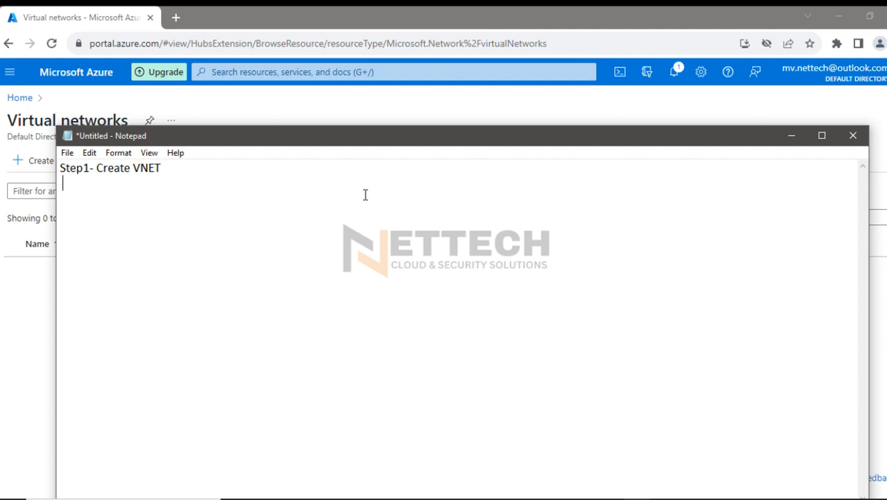
key("Return")
key("Tab")
type("VNET-01  Add")
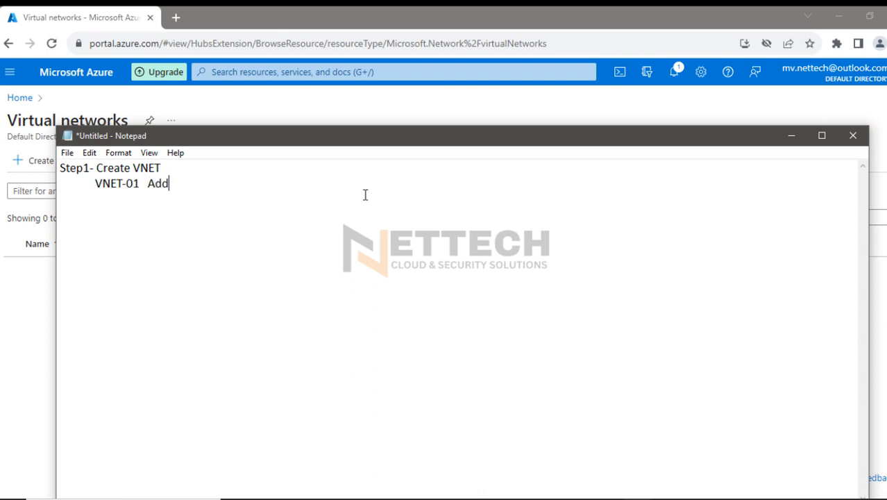
type("ress space 172.16")
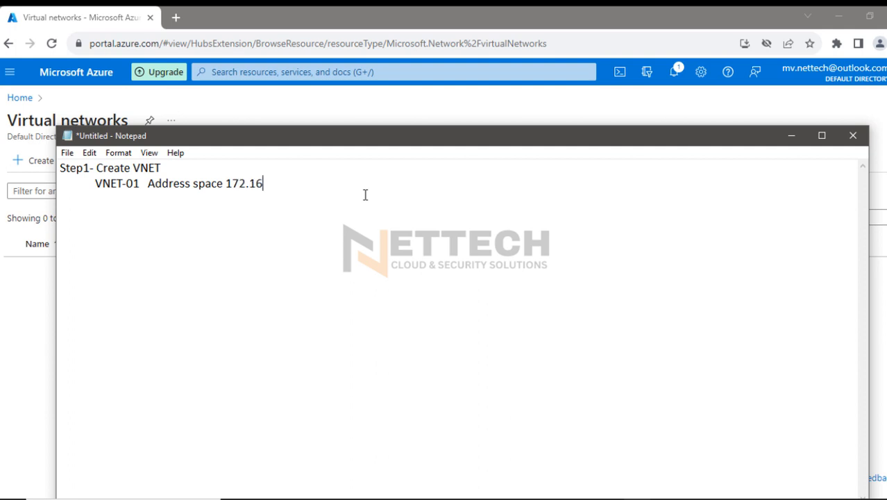
type(".0.0/16 ")
type("Step2- ")
type("Cr")
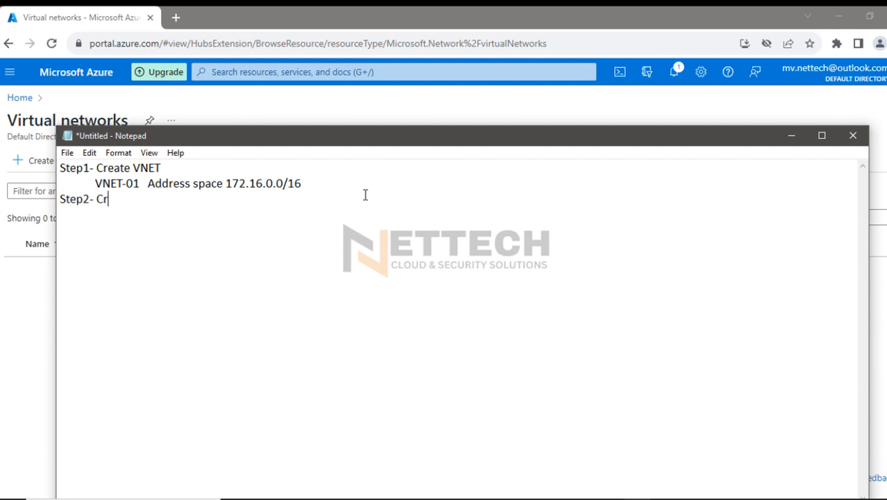
type("eate Two su")
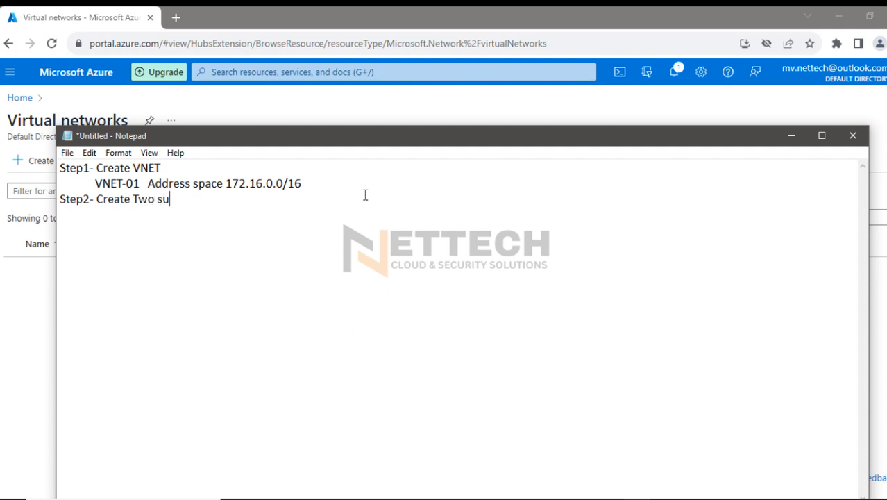
type("bnets in VNET-01")
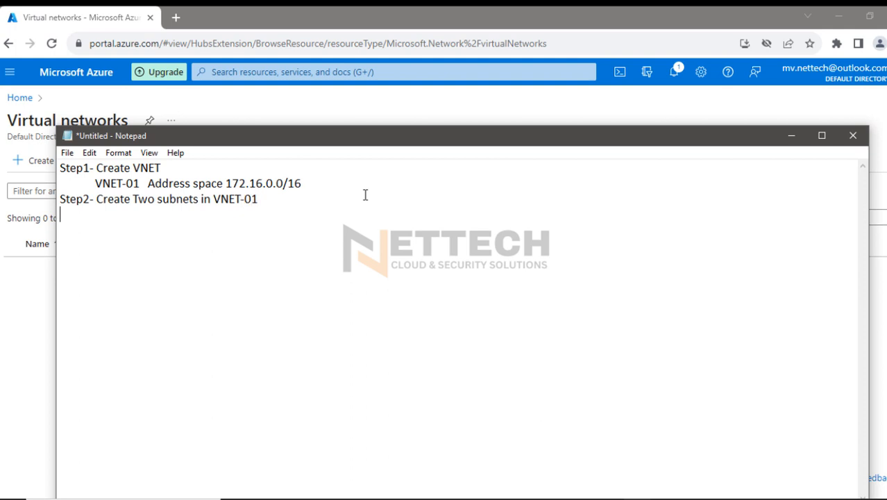
Add the indented line "GatewaySubnet - 172.16.1.0/24" under Step2
key("Return")
key("Tab")
type("GatewayS")
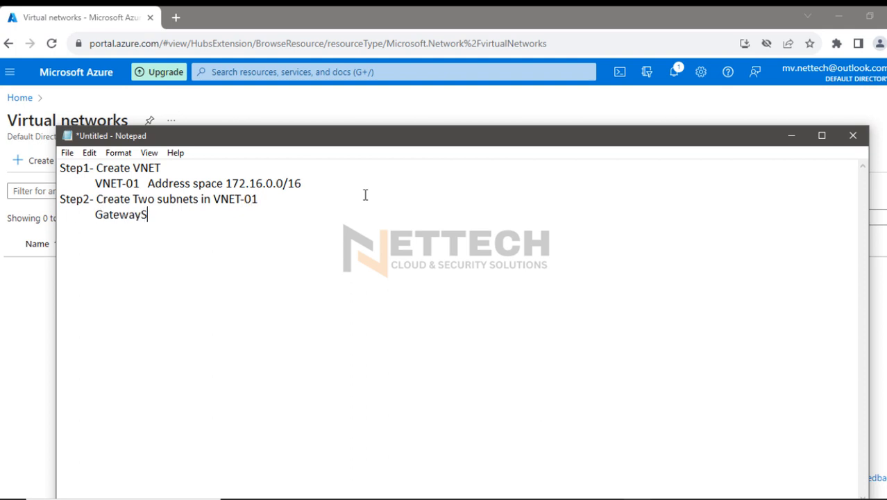
type("ubnet - 172.16.")
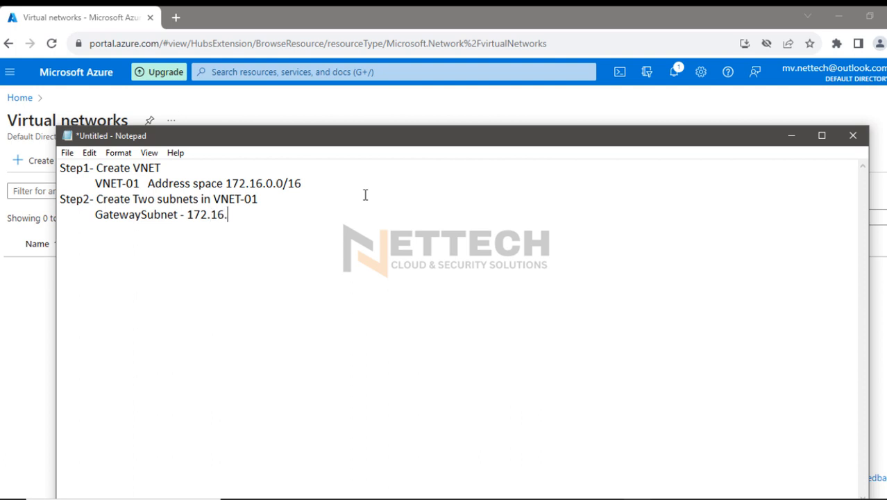
type("1.0/24")
Add the indented line "PrivateSubnet - 172.16.2.0/24" below the GatewaySubnet line
key("Return")
type("PrivateSubne")
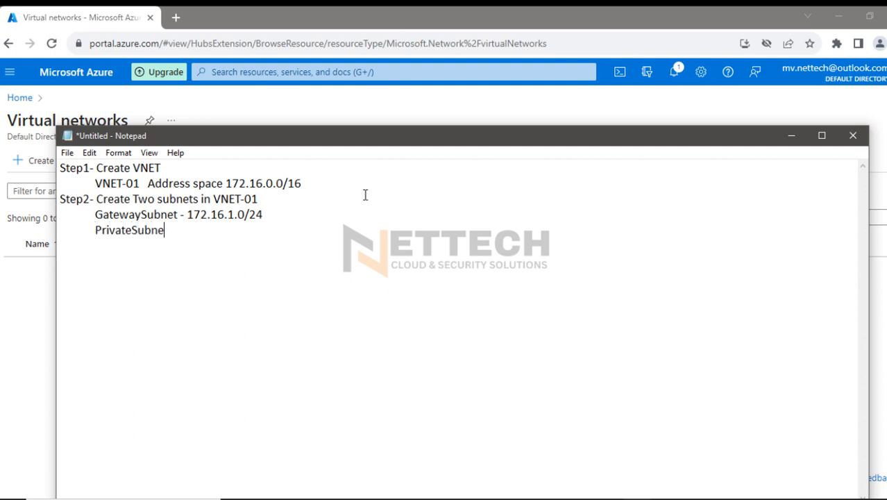
type("t - 172.16.2.0")
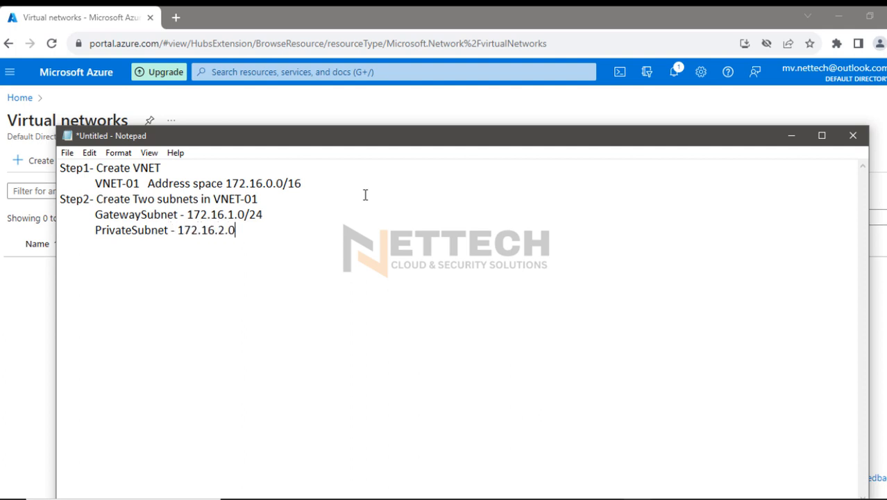
type("/24  ")
type("Step3")
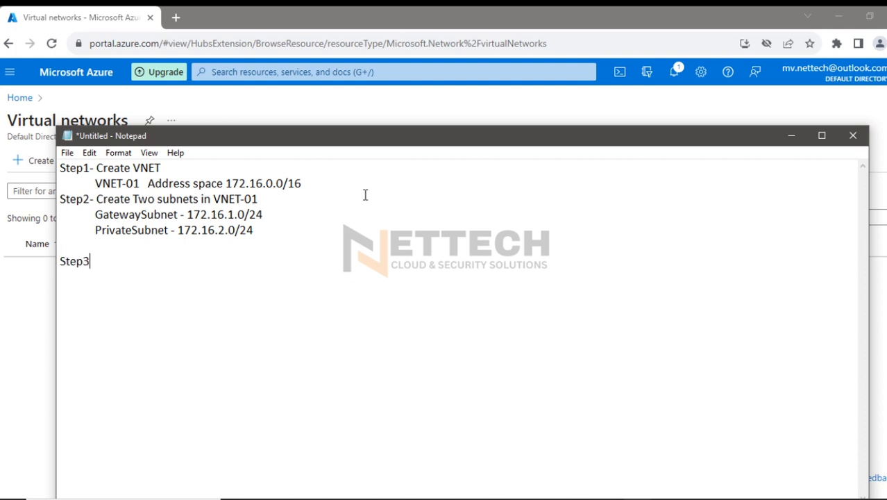
type("- Create Virtual")
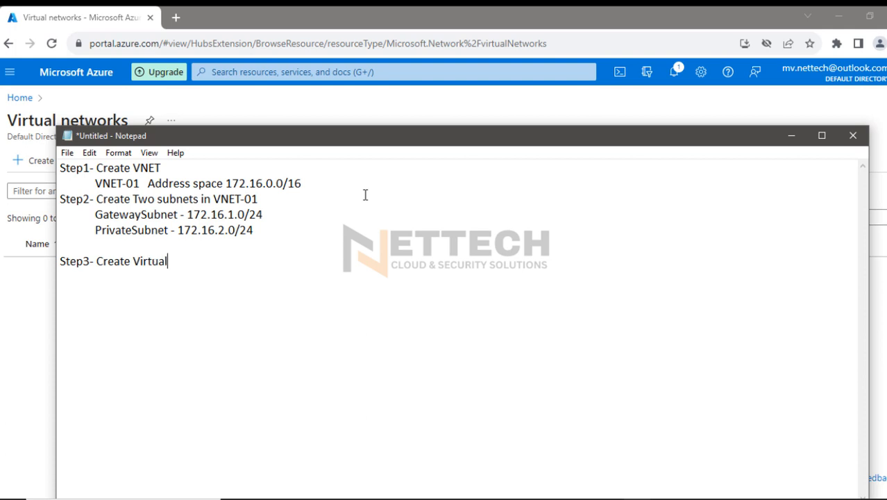
type(" private Gateway")
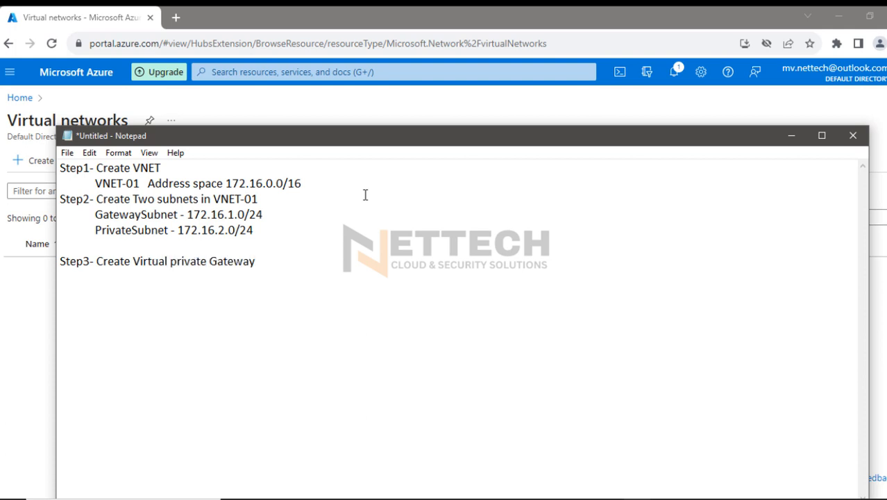
type(" in GatewaySub")
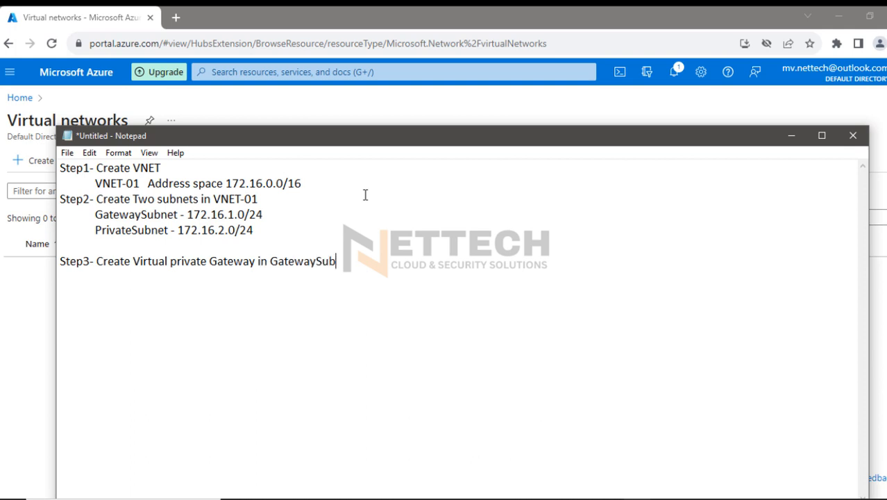
type("net Step4-")
Add the line "Step4- Create Local Gateway to define on-prem VPN gateway (Palo alto)" below Step3
left_click_drag(96, 261, 357, 267)
left_click(110, 277)
type("Create")
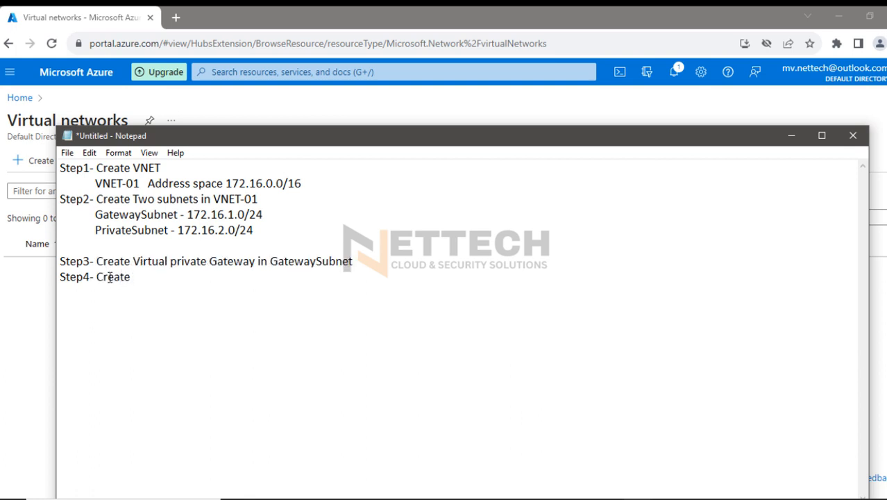
type(" Local Gateway t")
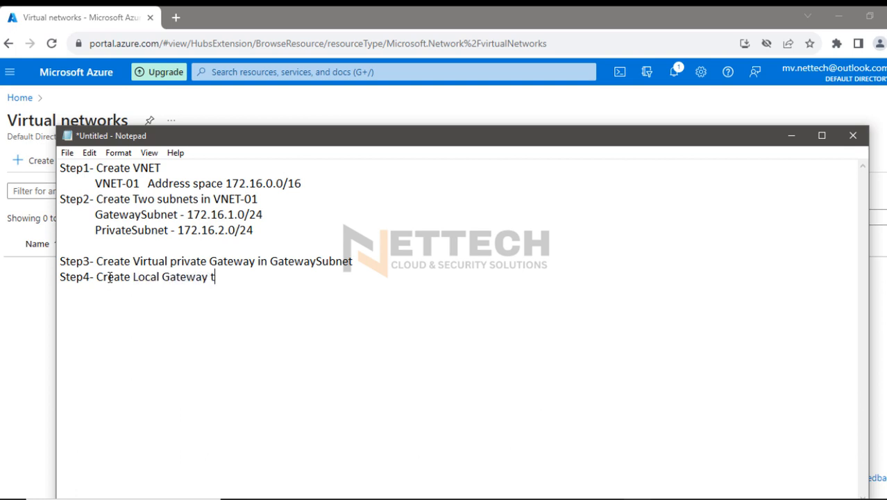
type("o define on-pr")
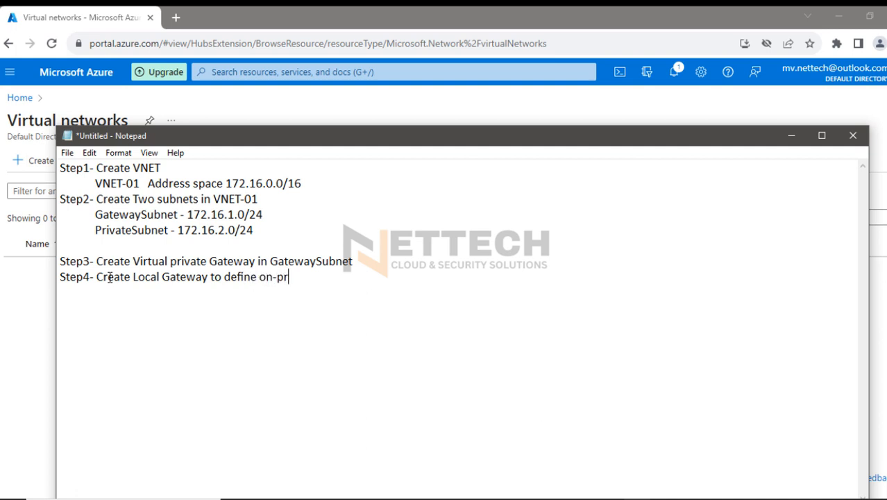
type("em VPn gateway")
key("Left")
key("Left")
key("Left")
key("Left")
key("Left")
key("Left")
key("Left")
key("Left")
key("BackSpace")
type("N")
type("Palo alto")
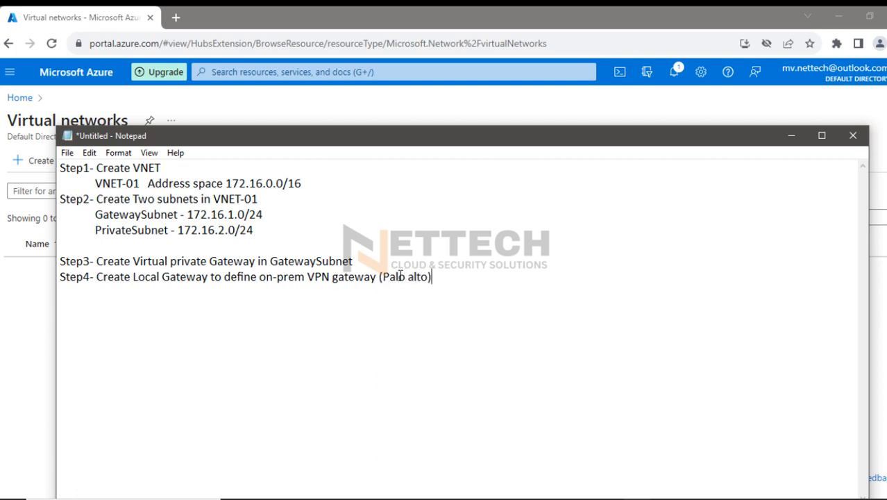
type("Step5- Create IPSEC Tun")
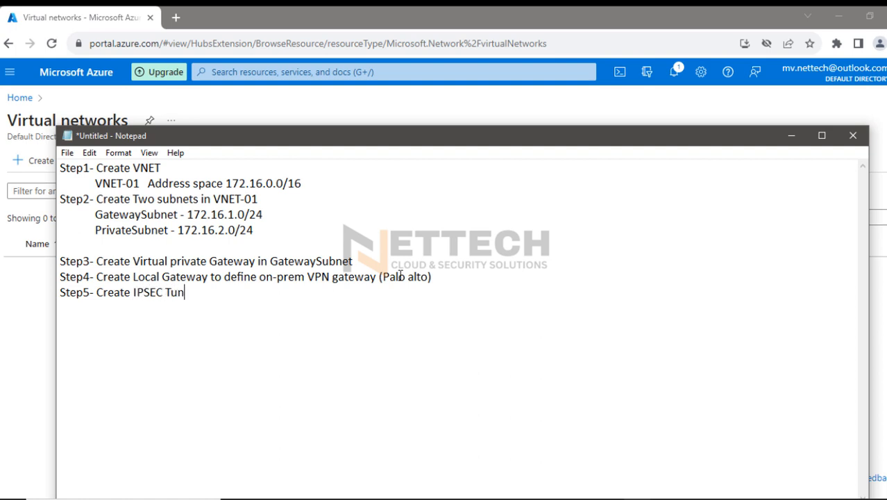
type("nel - Configuration")
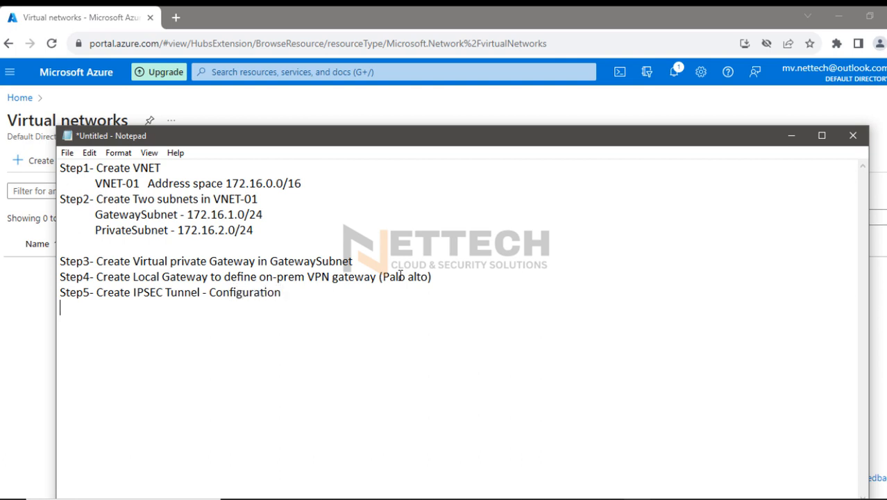
type("Step6- Download ")
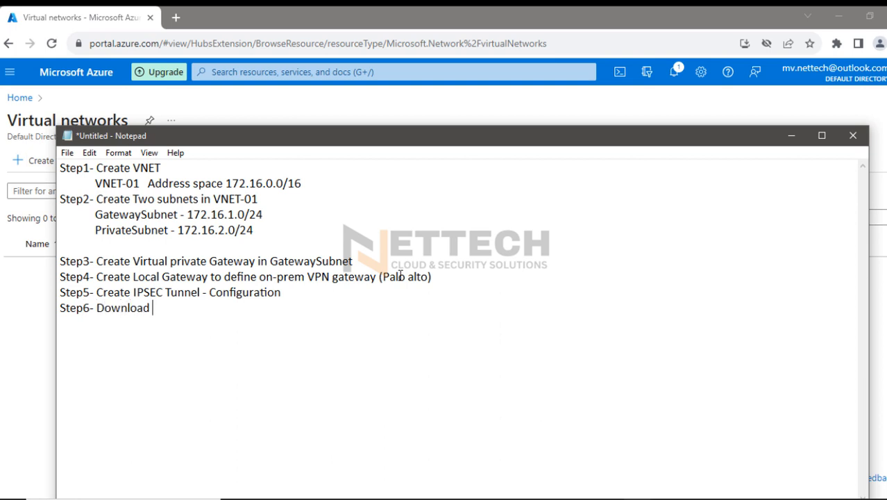
type("VPN configur")
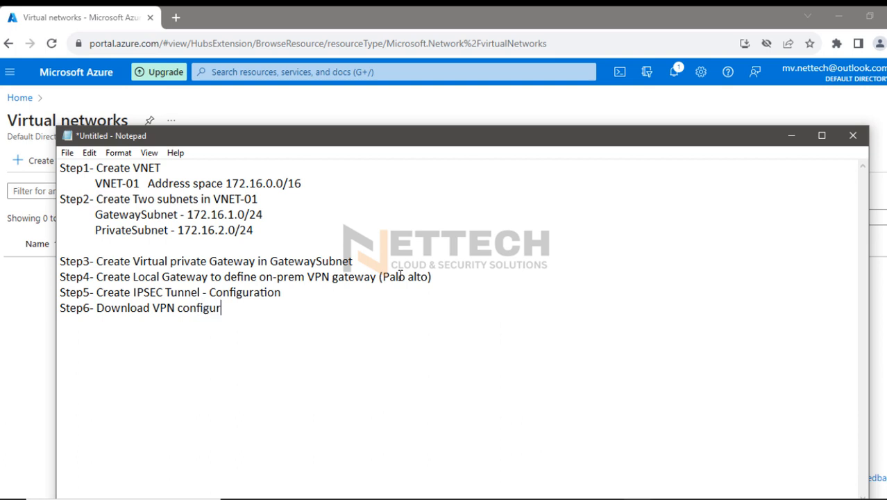
type("ation file====")
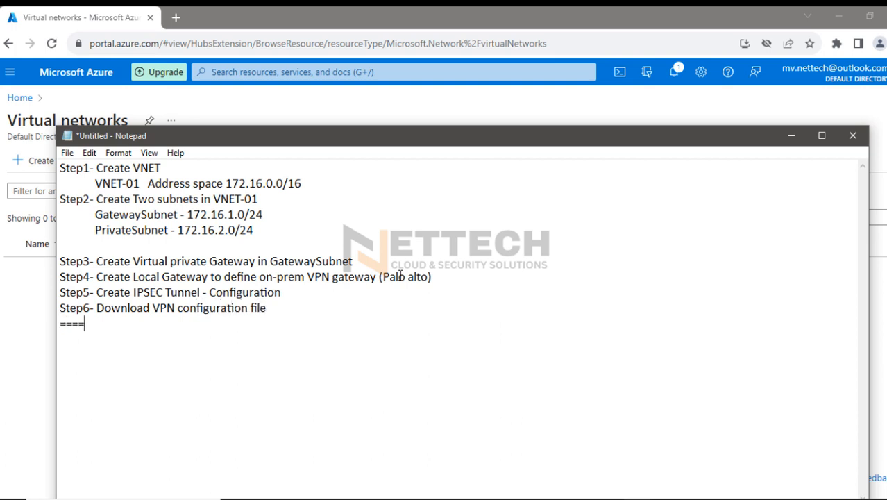
type("==========================================================")
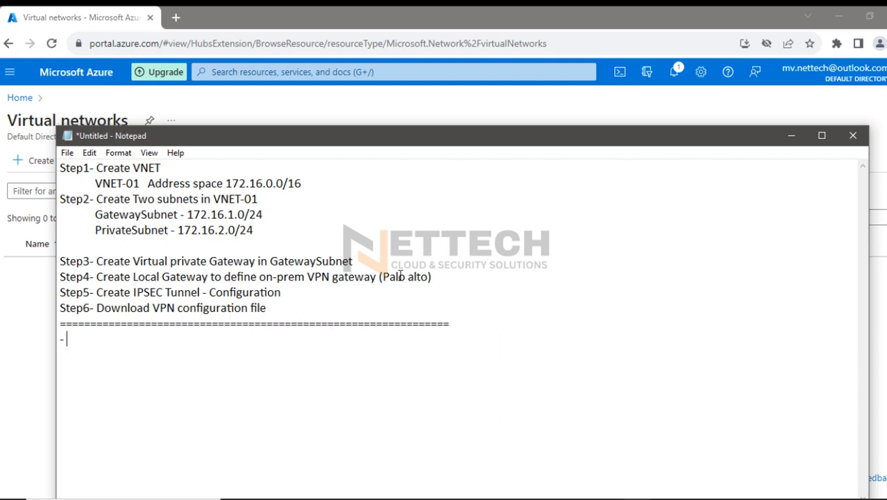
type("Configure ")
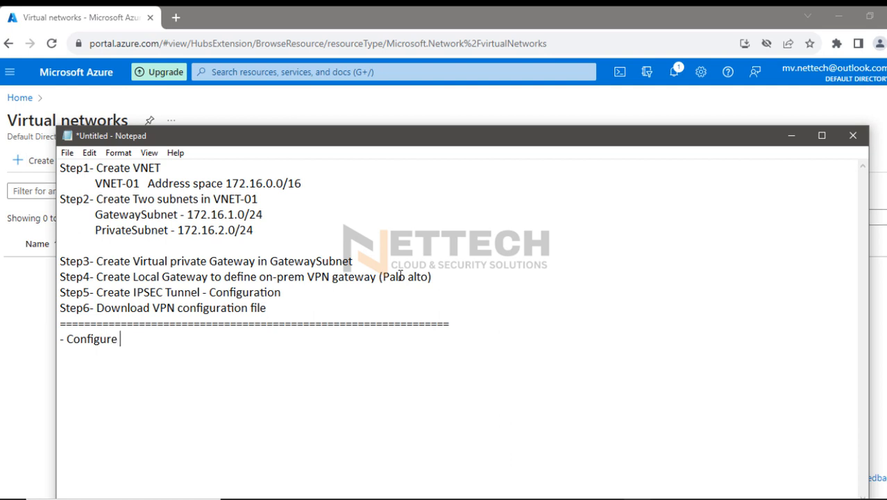
type("ON Prem V")
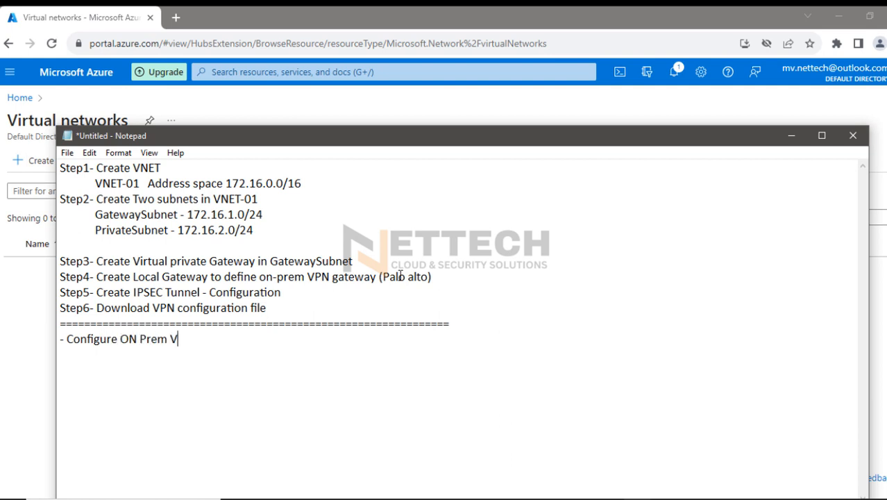
Write the item "- Configure ON Prem VPN gateway" below the separator line
type("PN gateway")
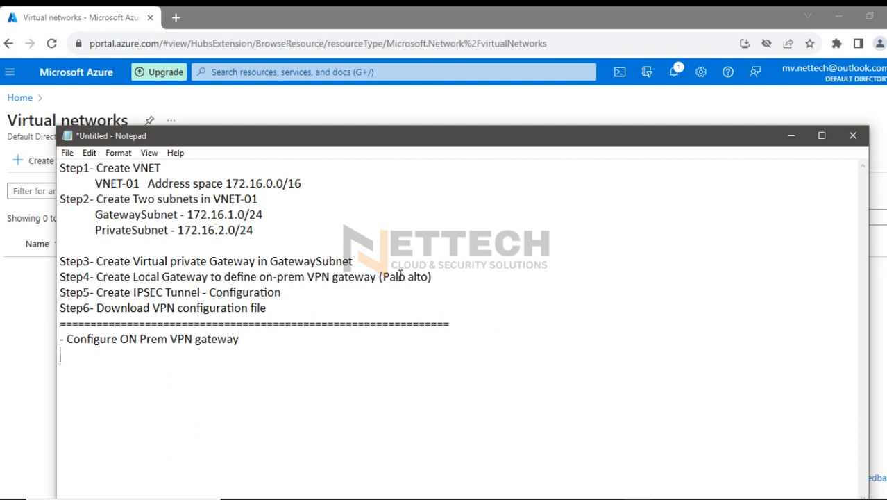
Leave a blank line and write "Verification and testing" below the on-prem gateway item
key("Return")
key("Return")
type("Verificationa")
key("BackSpace")
key("BackSpace")
type("an")
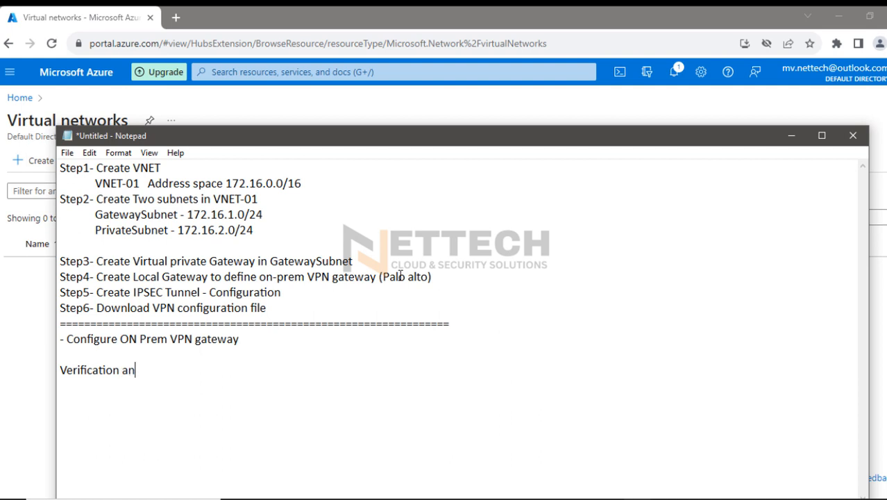
type("d testing")
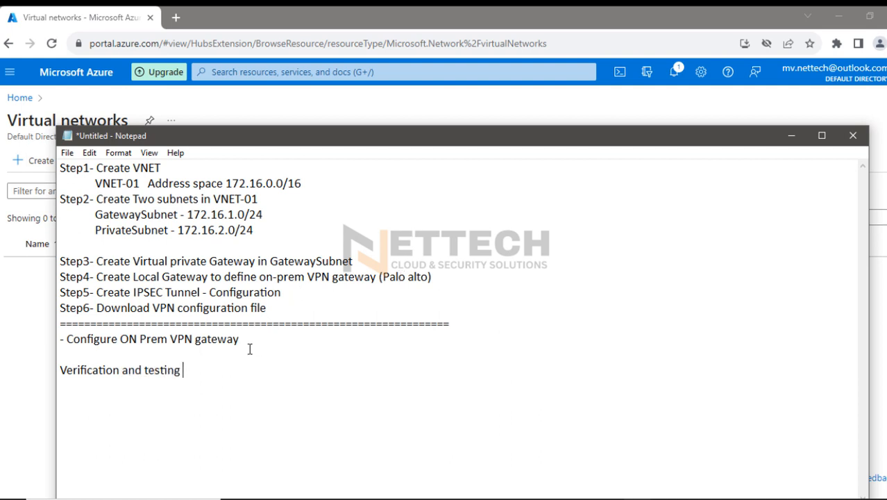
type(" ( Spin")
Append "( Spin up VM-01 in PrivateSubnet )" to the "Verification and testing" line
type("up")
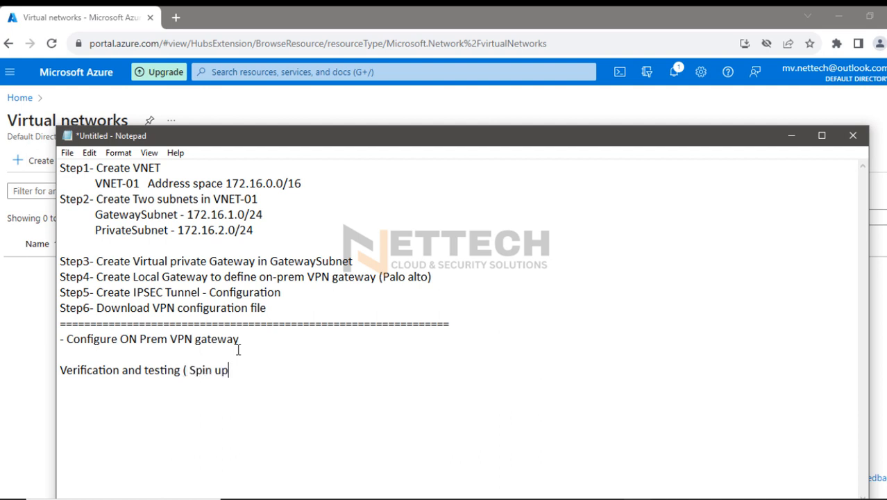
type(" VM-01 in ")
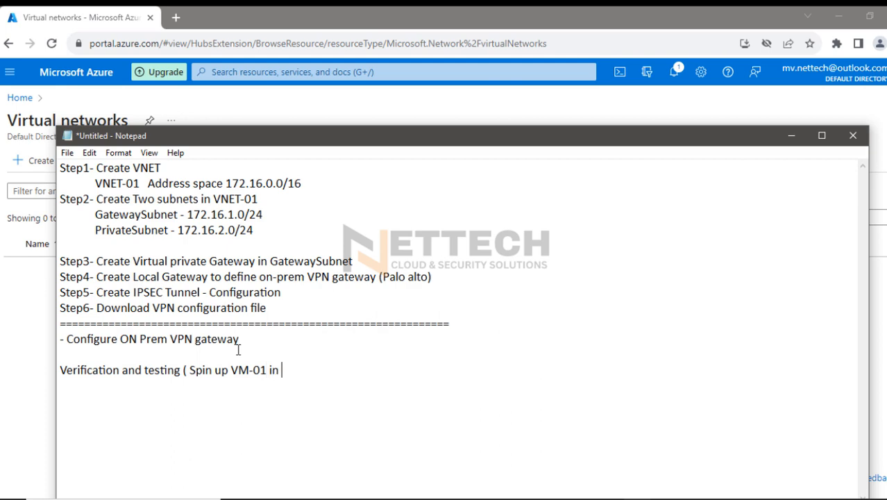
type("PrivateSubnet")
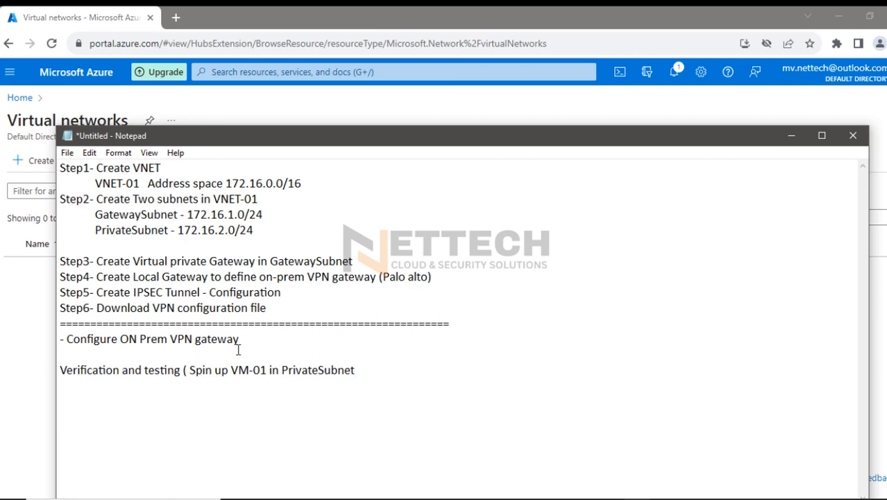
type(" )")
Back in the Azure portal, start creating a virtual network and assign it a new resource group named MyResourceGroup-1
left_click(796, 137)
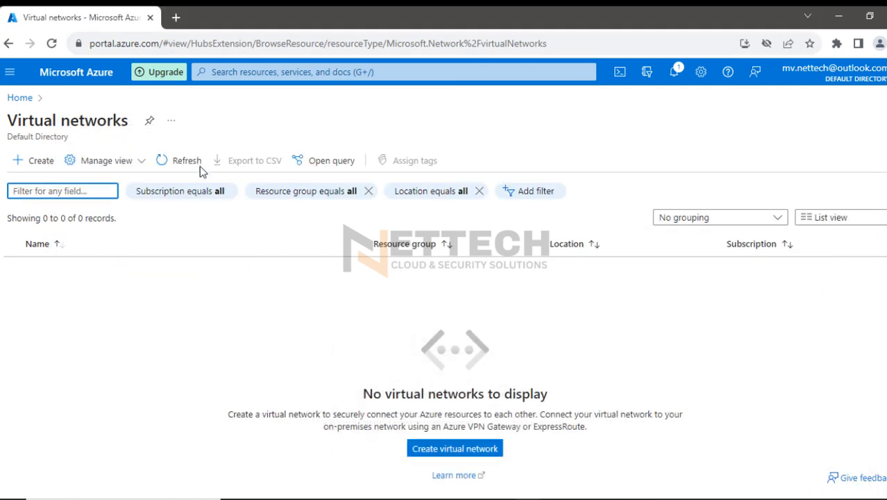
left_click(49, 164)
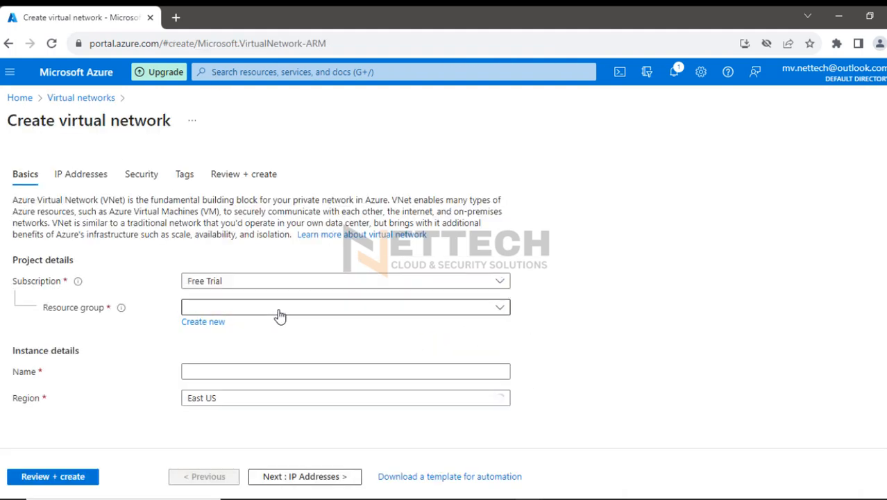
left_click(210, 325)
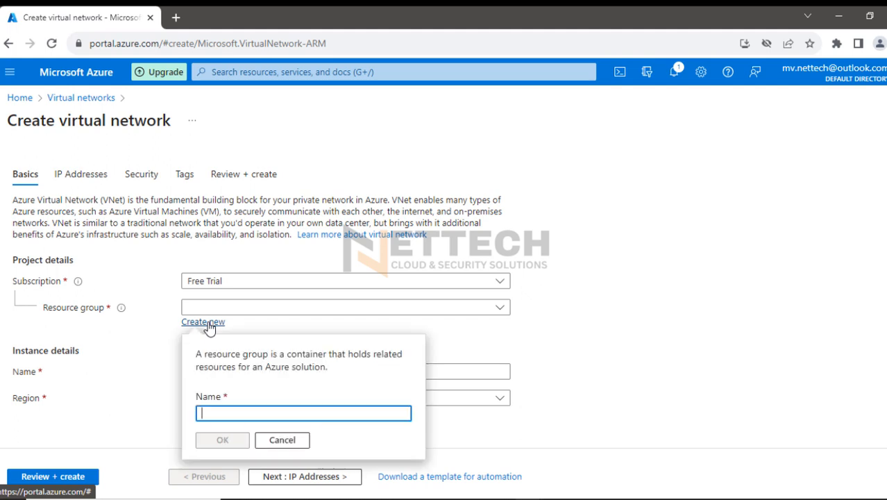
type("MyRe")
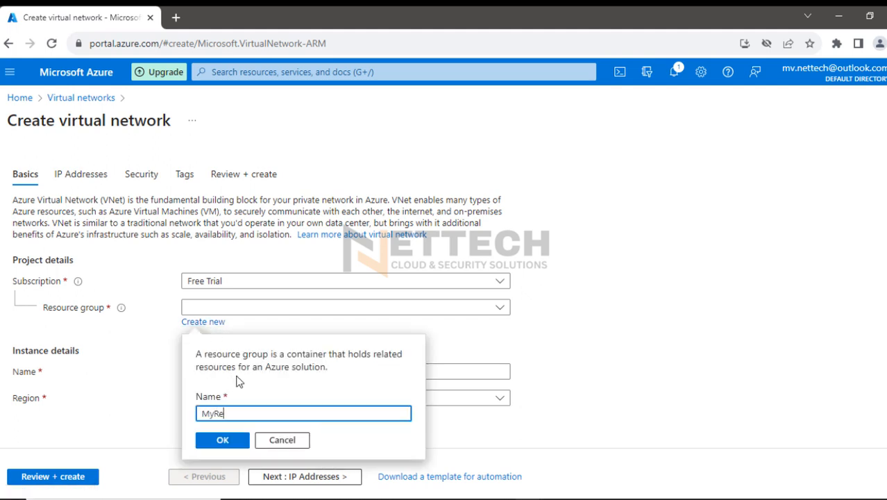
type("source")
key("BackSpace")
type("urceGroup-1")
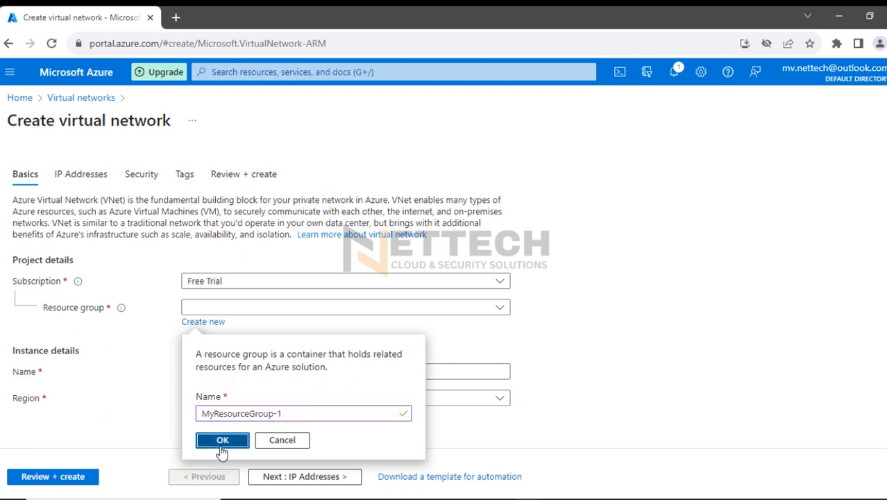
left_click(222, 442)
Name the new virtual network VNET-01
left_click(218, 370)
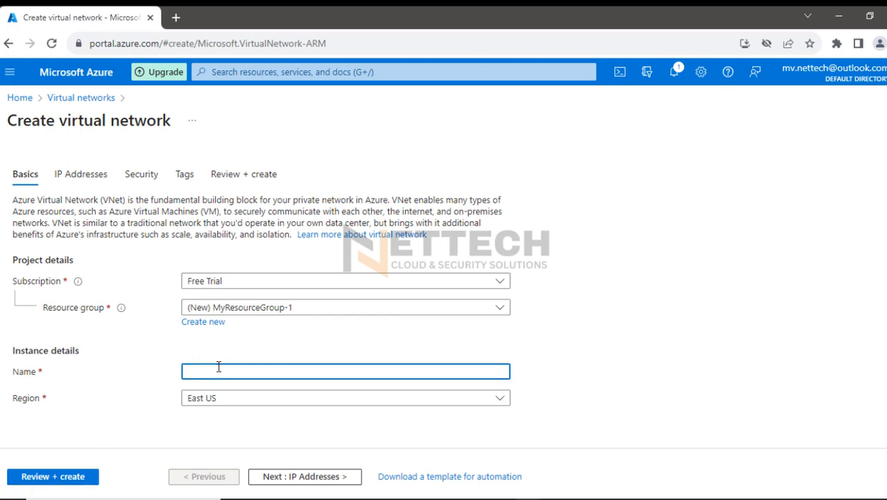
type("VNET-01")
left_click_drag(230, 371, 167, 374)
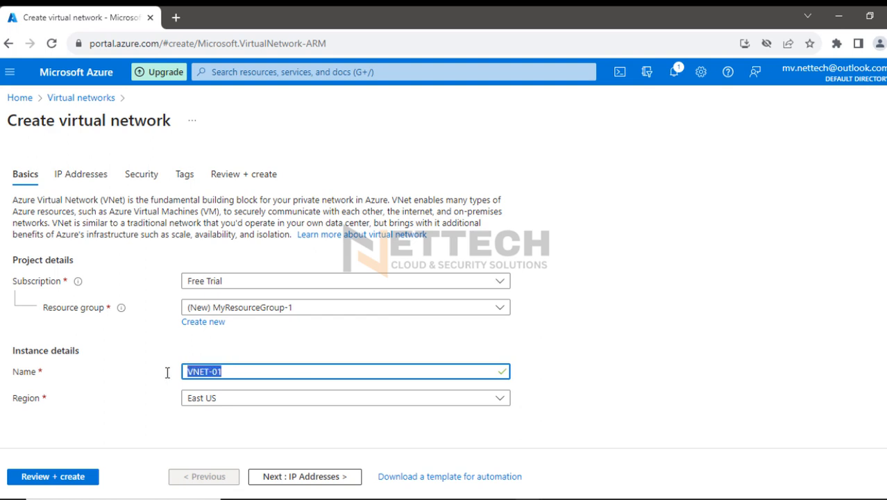
Replace the virtual network's default IPv4 address space with 172.16.0.0/16
left_click(316, 476)
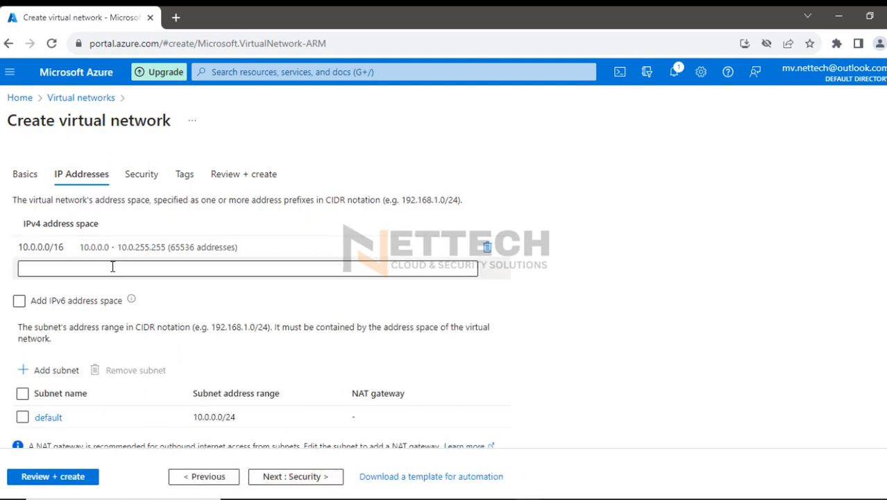
left_click(74, 246)
left_click_drag(73, 246, 18, 248)
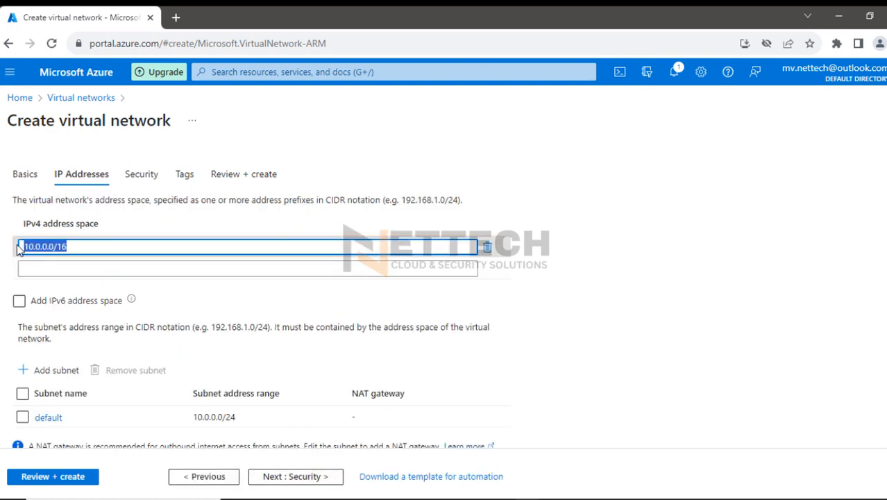
type("172.")
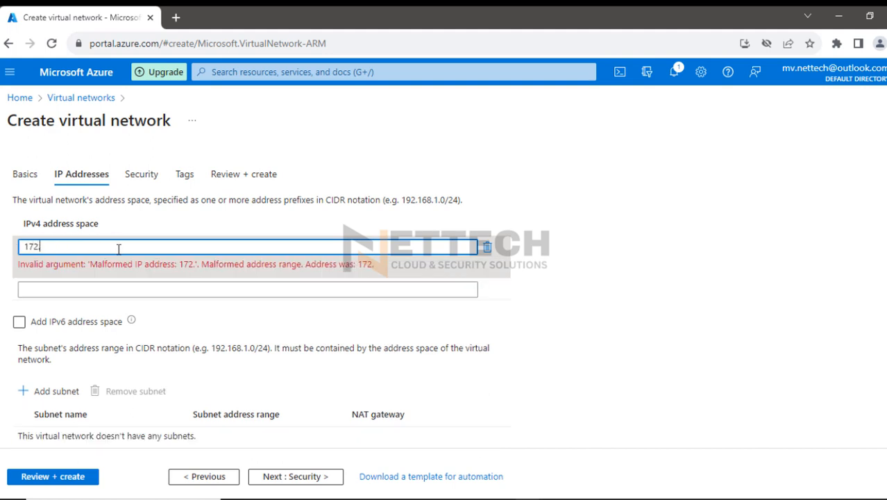
type("16.0.0/16")
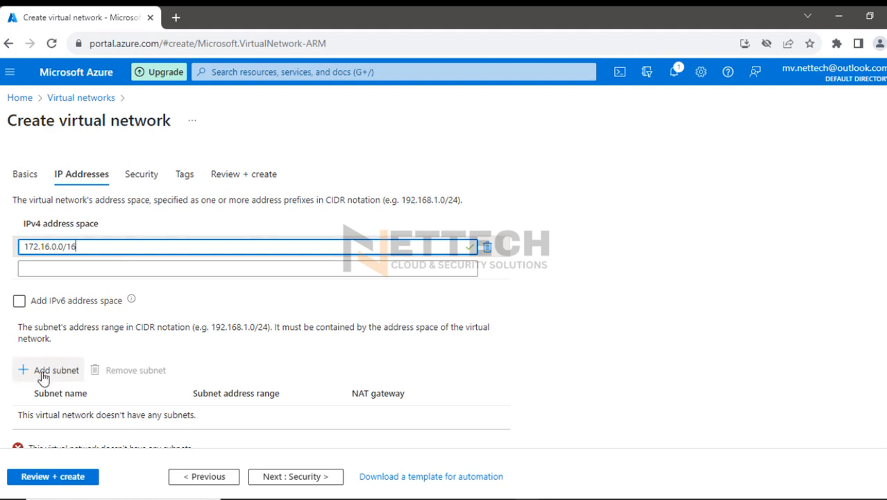
Add a subnet named GatewaySubnet with the address range 172.16.1.0/24 to the virtual network
left_click(31, 373)
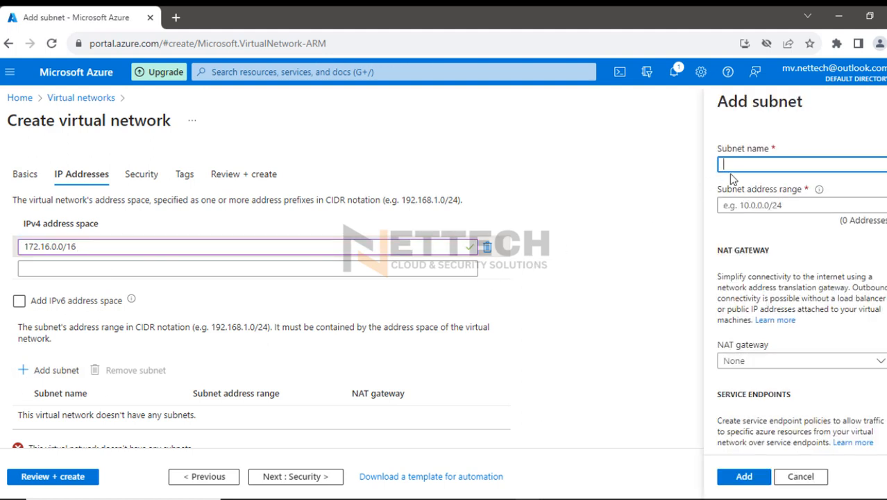
type("GatewaySubnet")
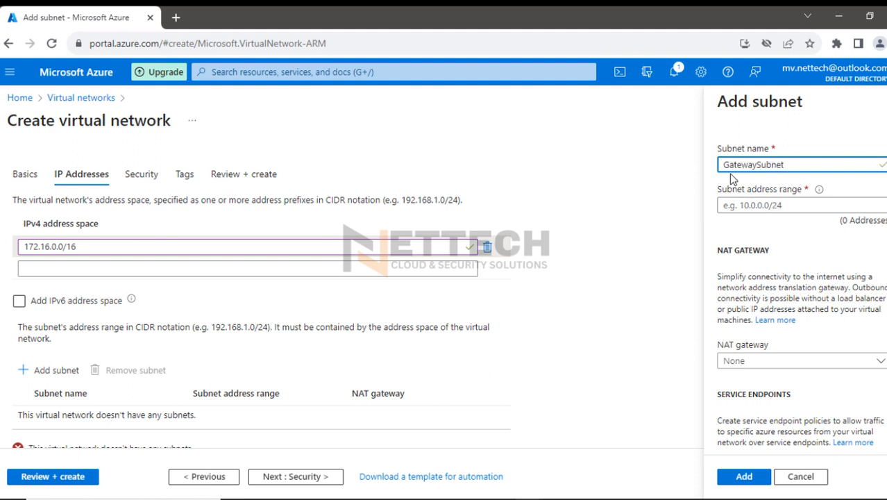
left_click(737, 206)
type("1")
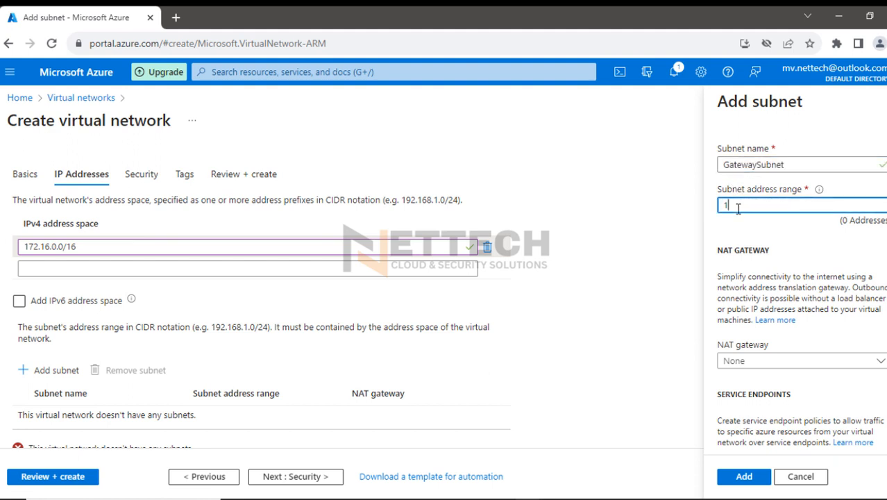
type("72.16.1.0/24")
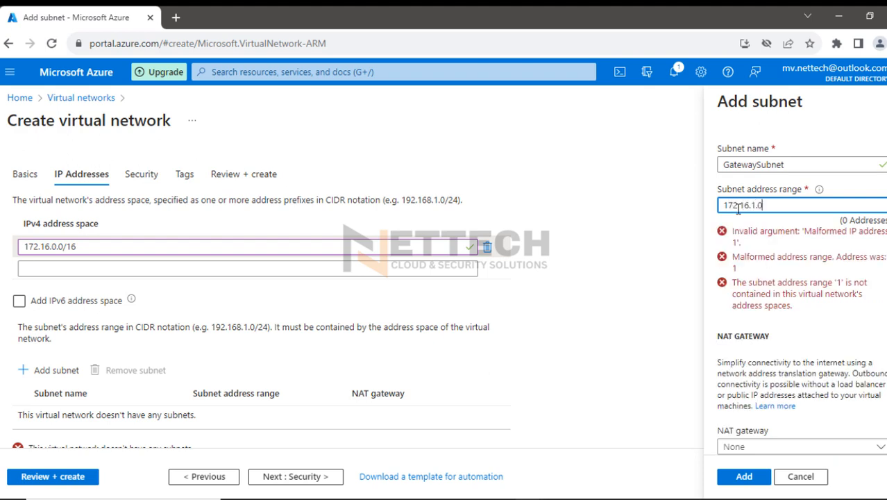
left_click(797, 164)
left_click_drag(797, 164, 723, 165)
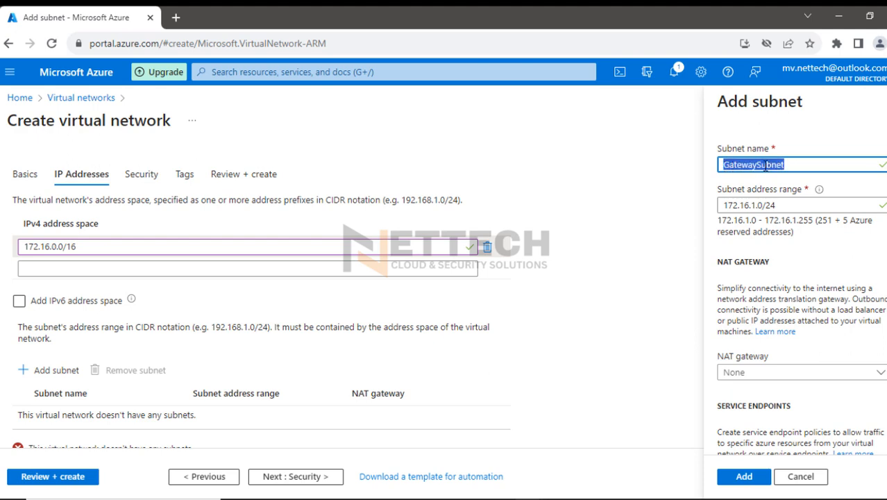
left_click(749, 477)
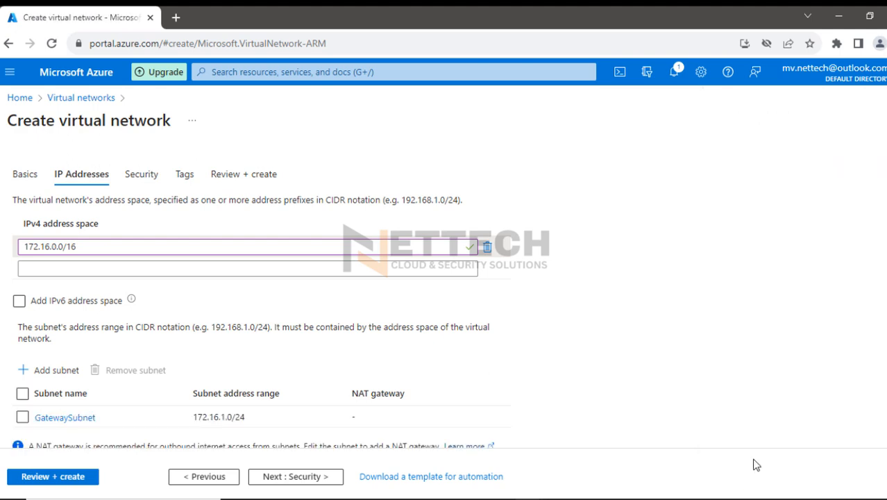
Add a second subnet named PrivateSubnet with the address range 172.16.2.0/24, and validate and create the virtual network
left_click(44, 369)
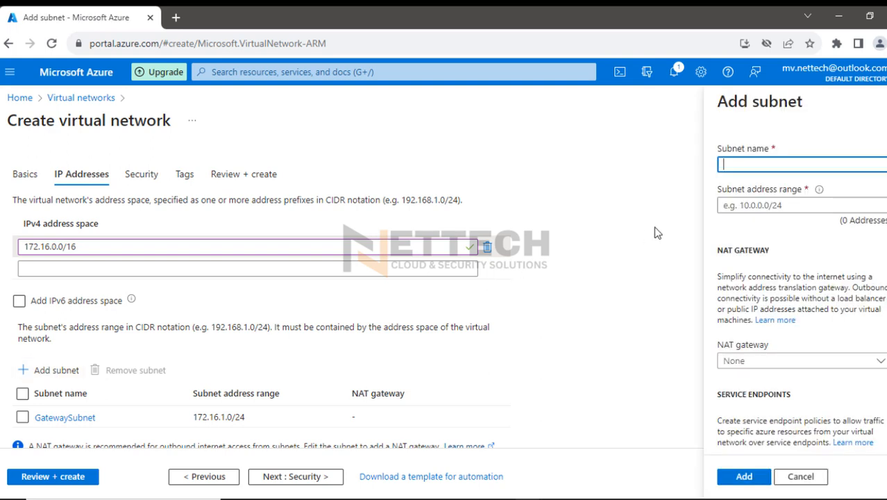
type("Pr")
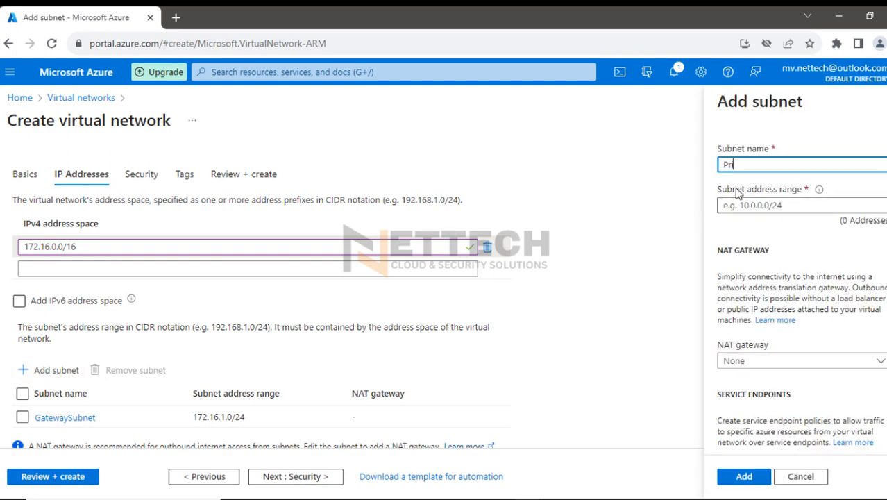
type("ivateSubnet")
left_click(738, 204)
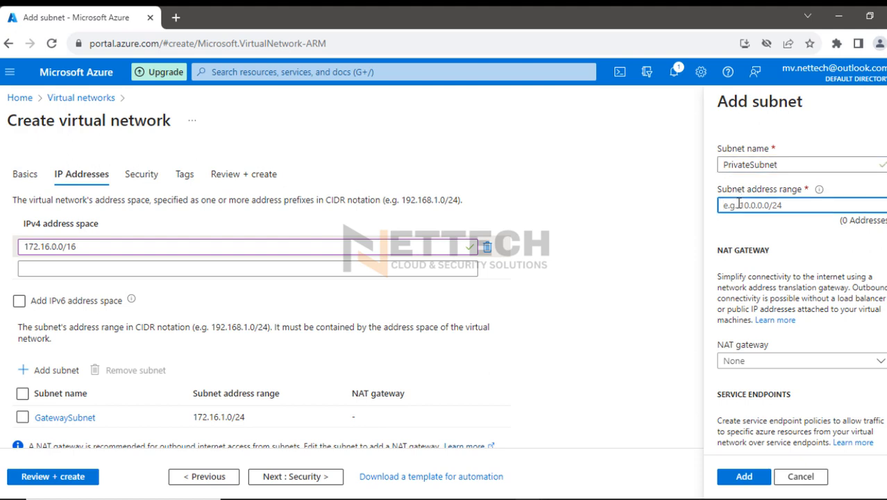
type("172.16.2.0")
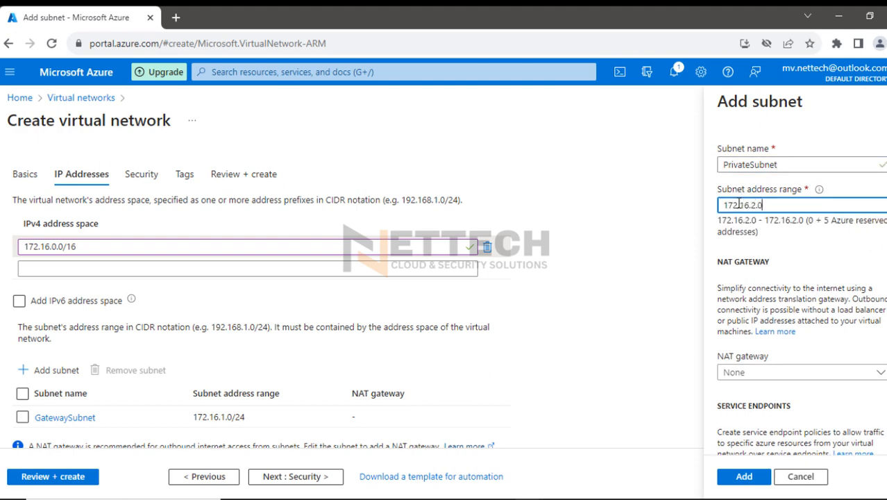
type("/24")
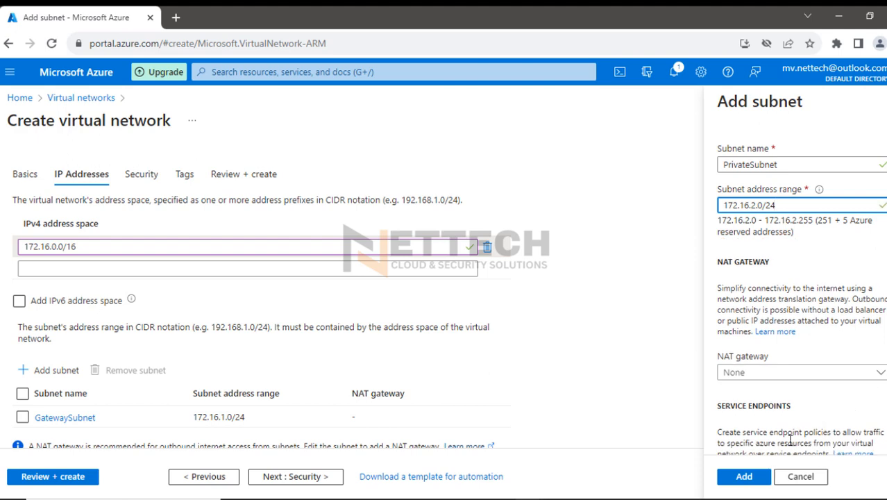
left_click(743, 476)
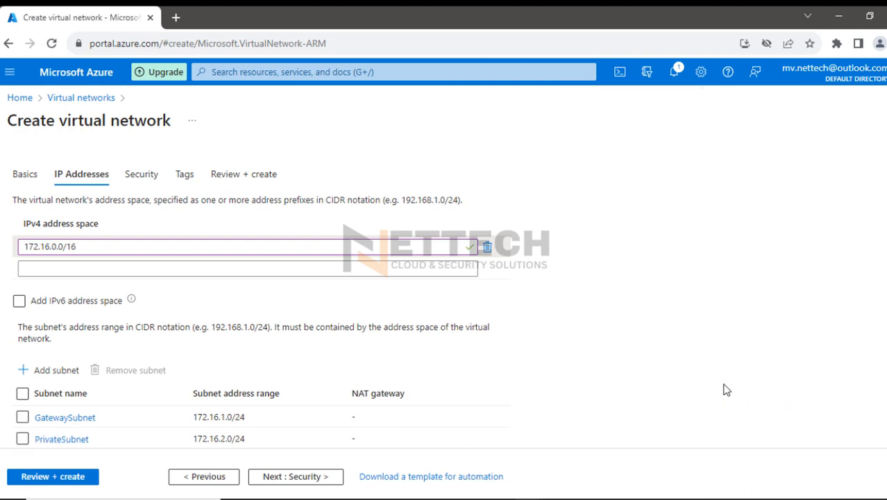
left_click(59, 479)
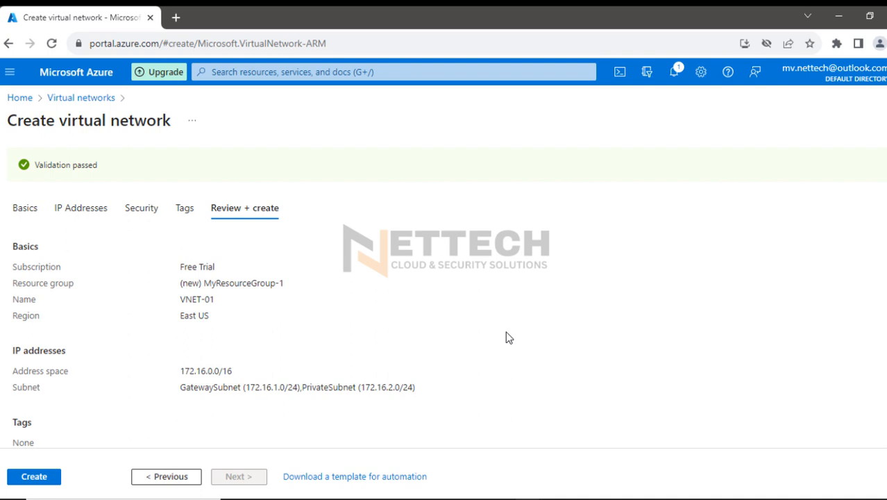
left_click(29, 478)
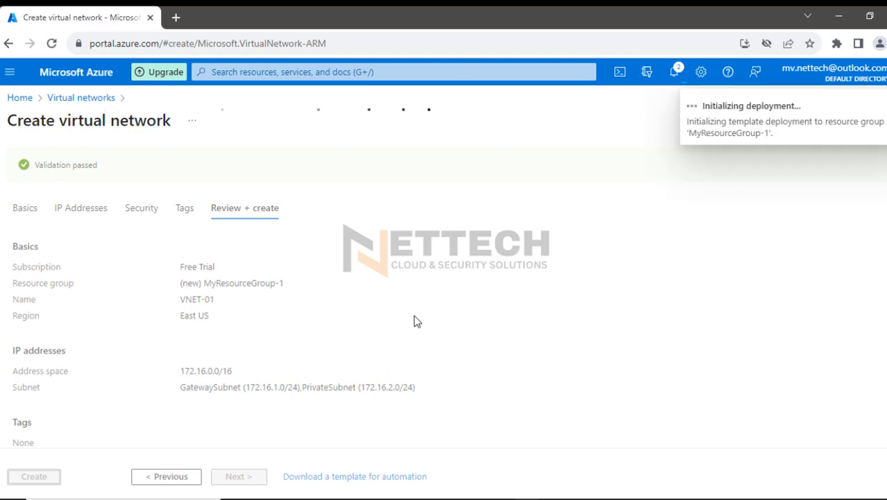
Check Step3, creating the virtual private gateway in GatewaySubnet, in the Notepad step list and return to the Azure portal
left_click(609, 498)
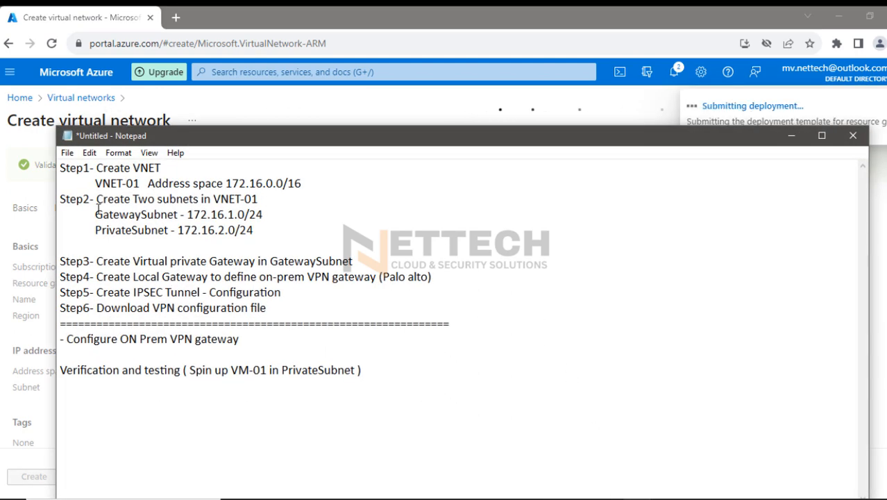
mouse_move(65, 261)
left_mouse_down()
mouse_move(358, 266)
mouse_move(61, 263)
left_mouse_up()
left_click(356, 263)
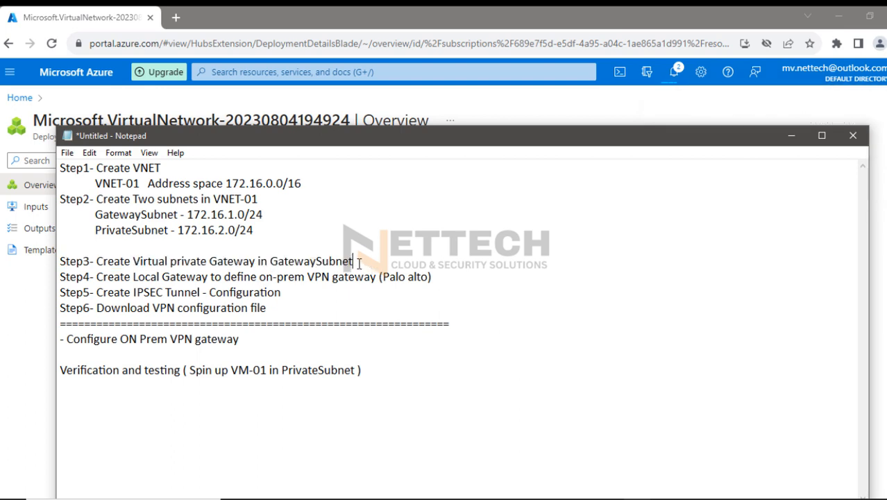
left_click(790, 136)
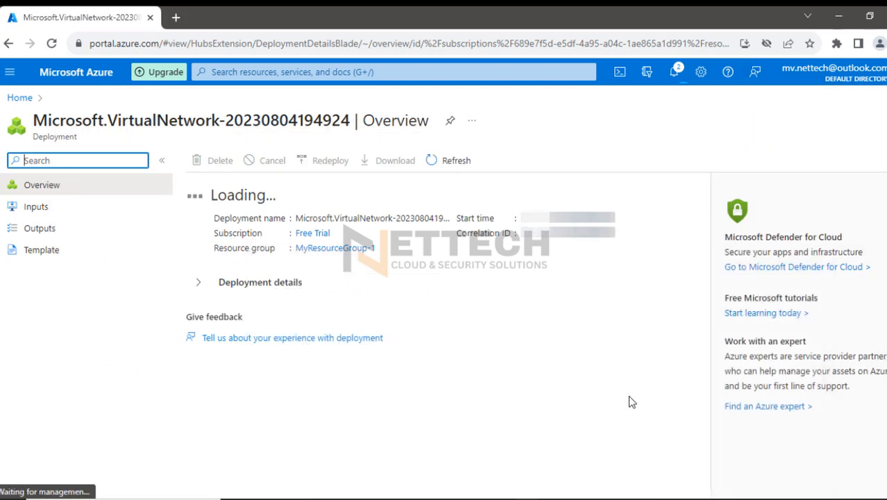
Switch to Microsoft Whiteboard and try to highlight the PaloAlto firewall in the lab diagram
left_click(448, 498)
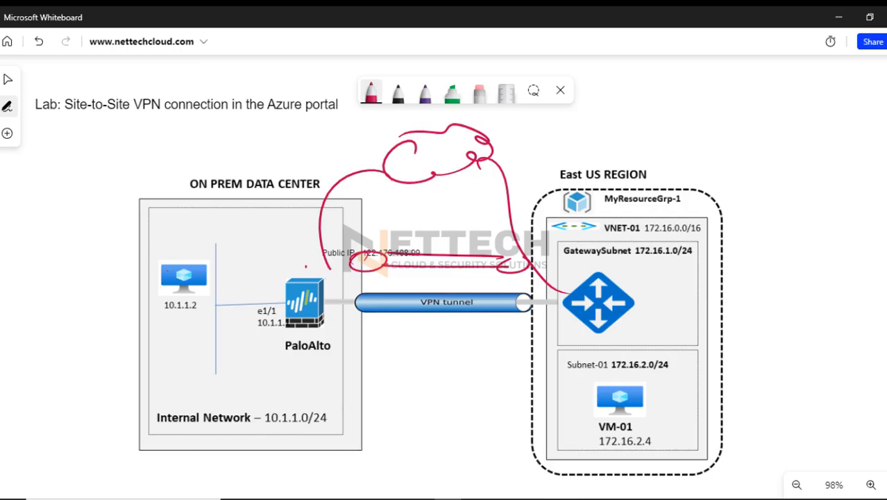
mouse_move(883, 186)
mouse_move(276, 316)
left_mouse_down()
mouse_move(342, 309)
mouse_move(306, 299)
mouse_move(328, 326)
left_mouse_up()
left_click(873, 247)
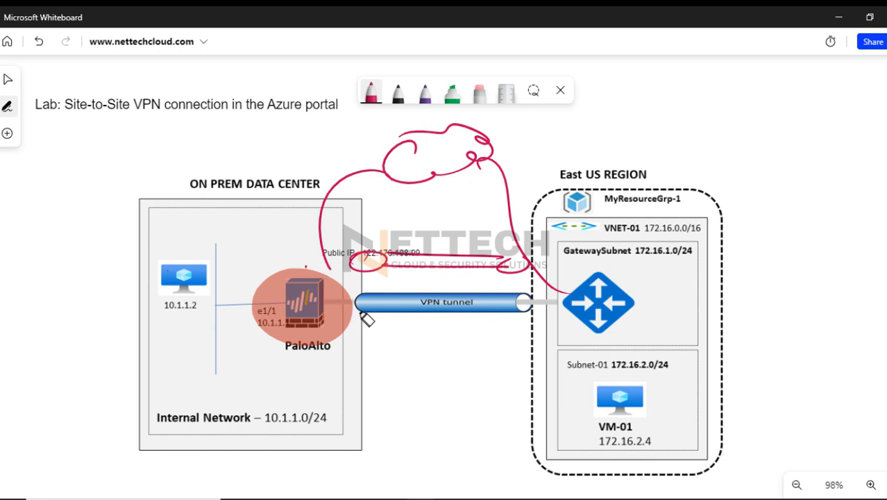
mouse_move(364, 312)
left_mouse_down()
mouse_move(280, 329)
mouse_move(257, 322)
left_mouse_up()
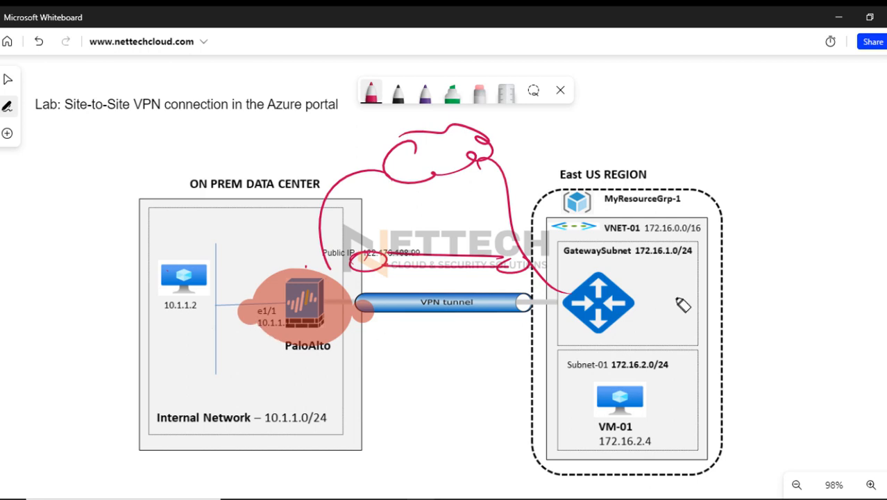
left_click(882, 245)
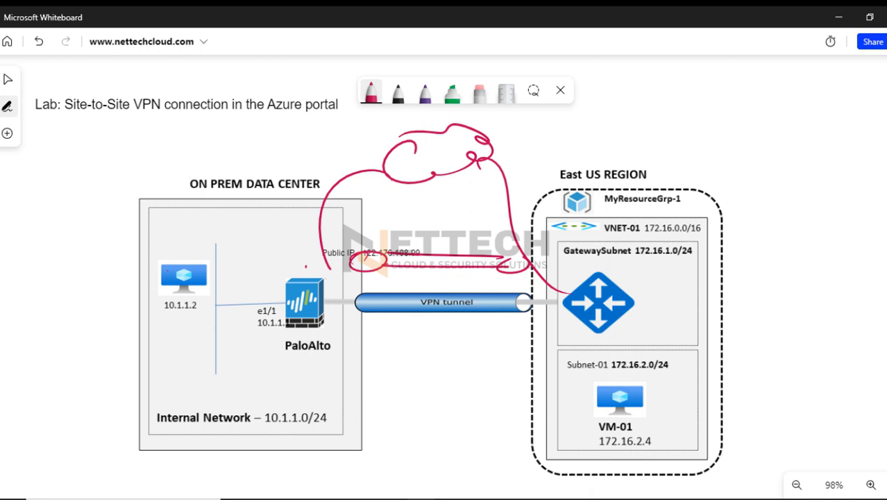
Mark the PaloAlto firewall with red check marks above it and a scribble on its tunnel-side interface
left_click(370, 92)
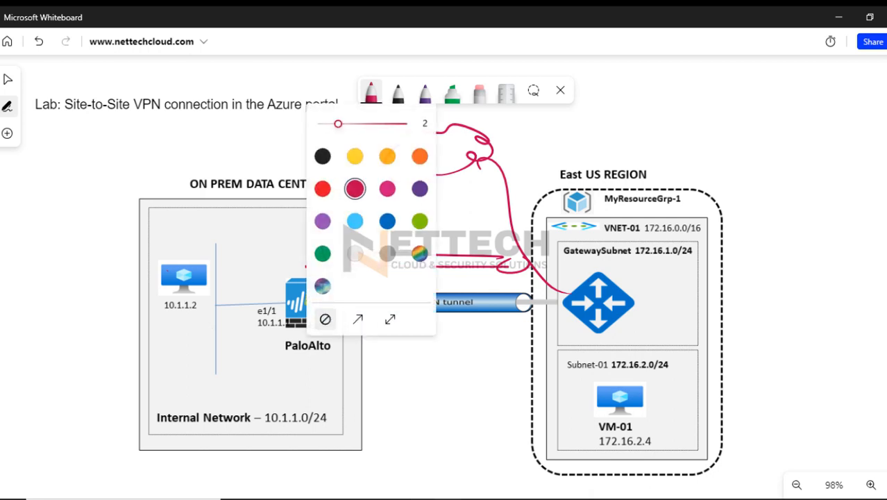
left_click(400, 381)
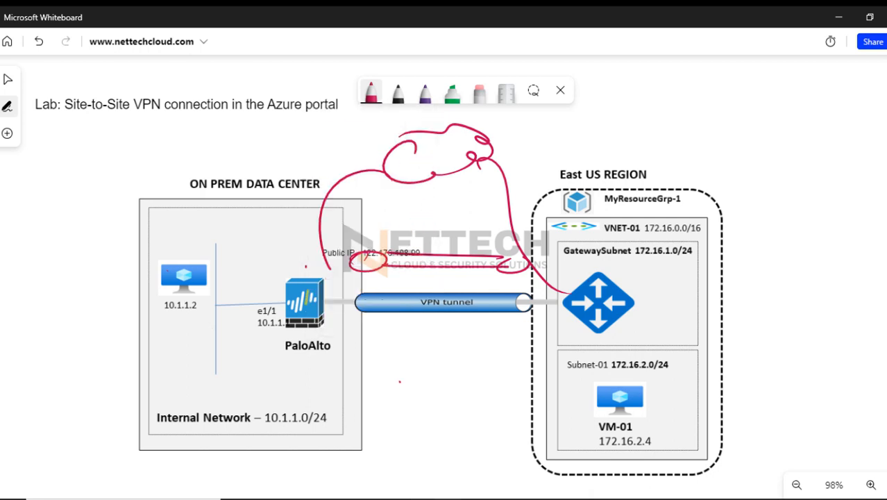
mouse_move(337, 298)
left_mouse_down()
mouse_move(324, 307)
mouse_move(340, 295)
left_mouse_up()
left_click_drag(327, 285, 346, 276)
left_click_drag(274, 284, 299, 264)
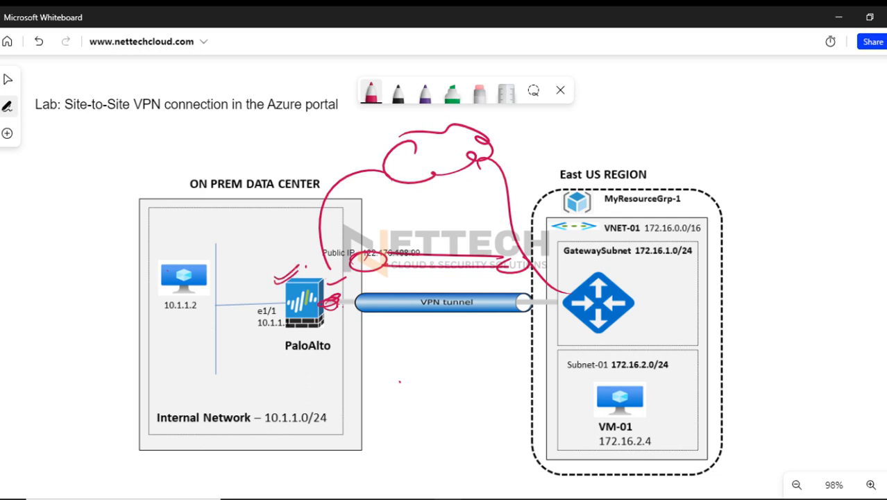
Circle and cross the on-prem end of the VPN tunnel in red, and draw an arrow down to the public IP
mouse_move(375, 286)
left_mouse_down()
mouse_move(355, 297)
mouse_move(375, 296)
left_mouse_up()
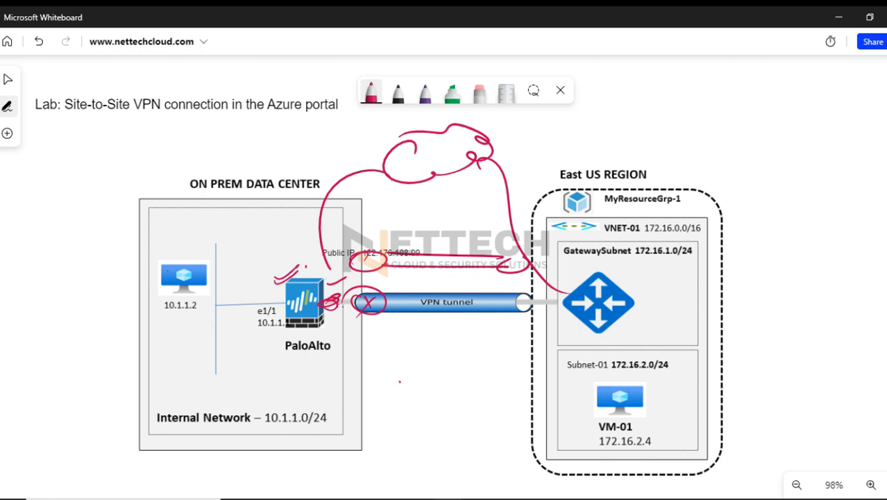
mouse_move(356, 329)
left_mouse_down()
mouse_move(370, 320)
mouse_move(357, 304)
left_mouse_up()
mouse_move(370, 222)
left_mouse_down()
mouse_move(388, 223)
mouse_move(390, 245)
left_mouse_up()
Switch back to the Azure portal, view the deployed VNET-01 resource and go to the portal home page
left_click(838, 17)
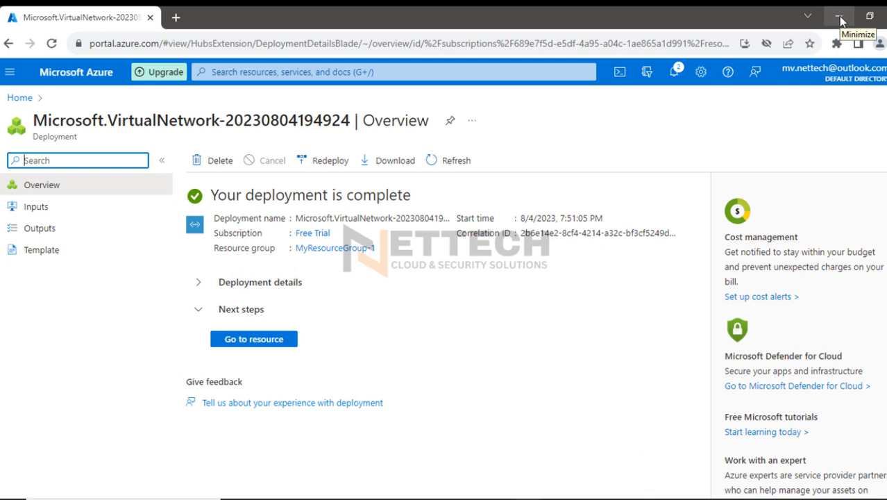
left_click(254, 346)
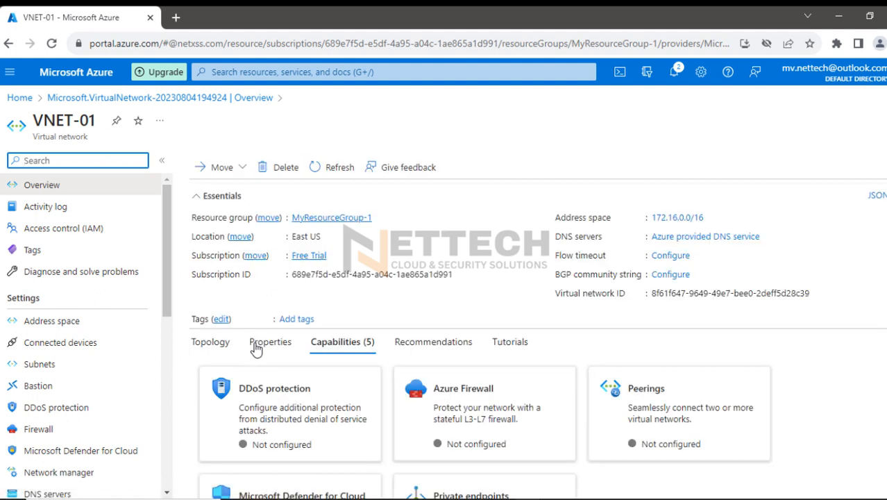
left_click(19, 97)
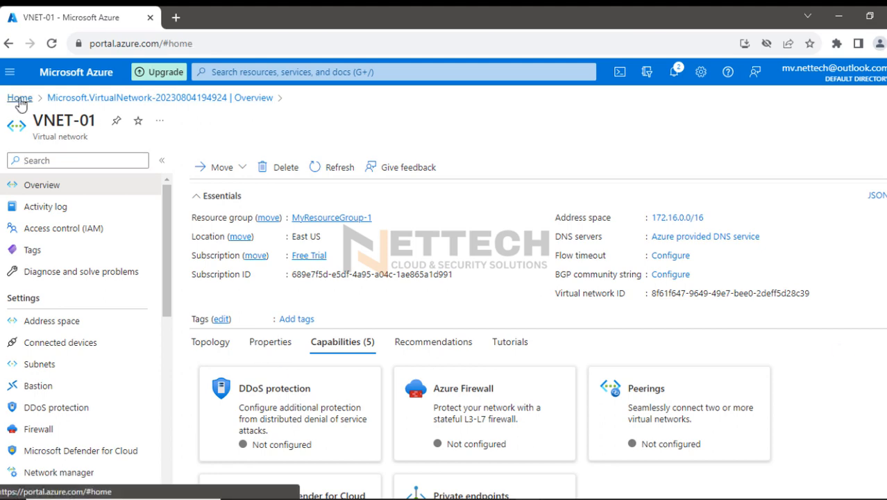
Search the portal for "virtual pri" and open the Virtual network gateways service
left_click(231, 72)
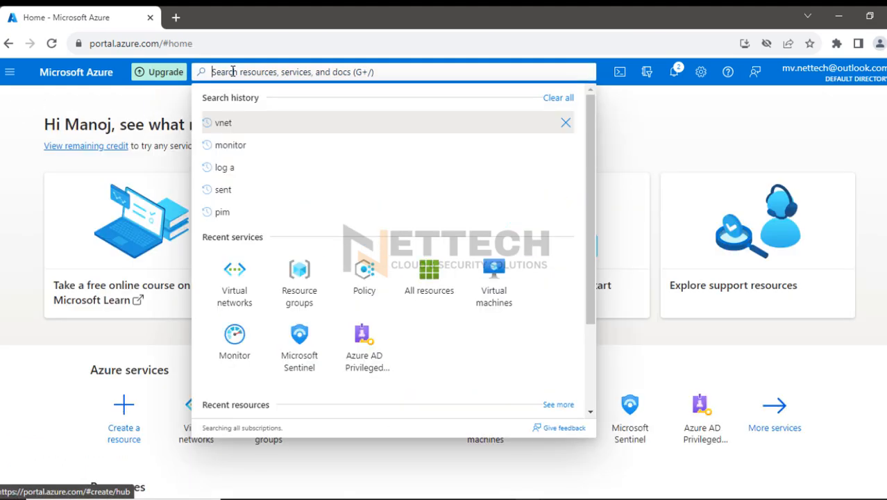
type("virtual")
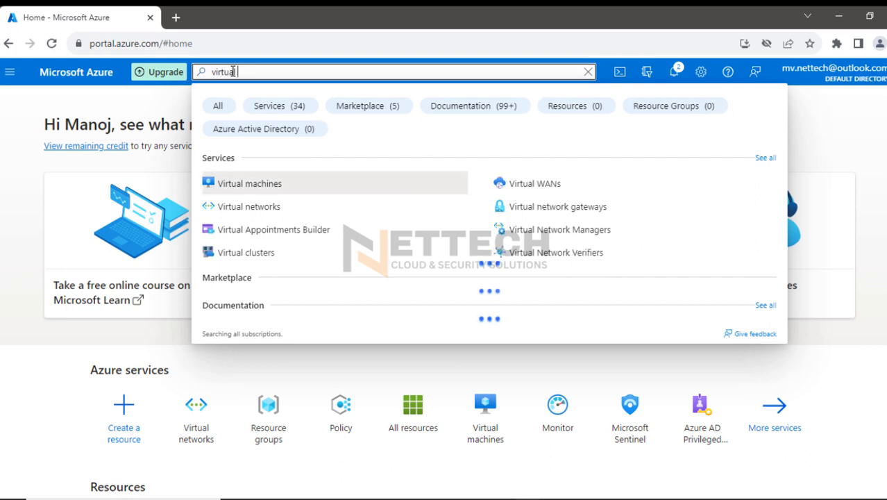
type(" pri")
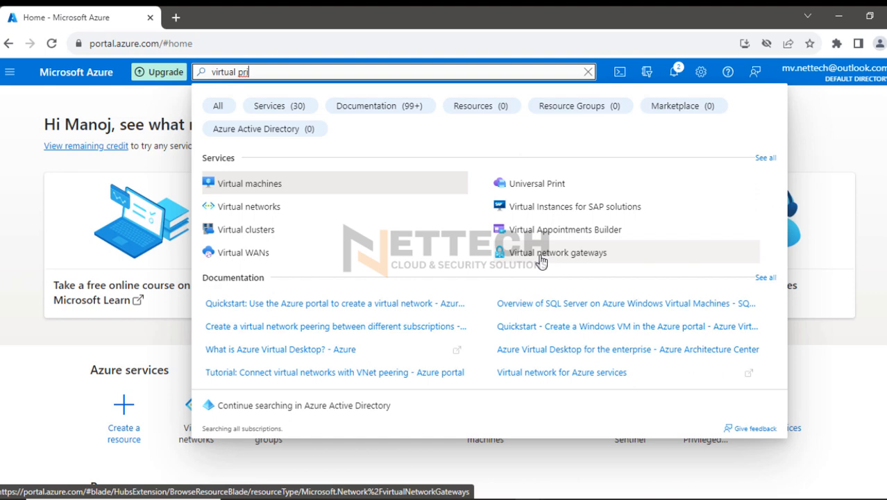
left_click(541, 261)
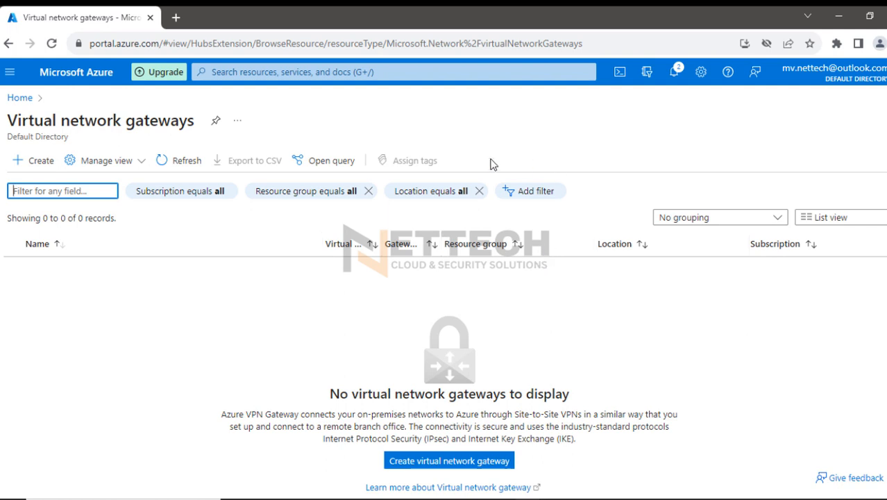
Highlight the Azure VPN Gateway description in red up to the remote branch office sentence, and clear the highlight
left_click(875, 189)
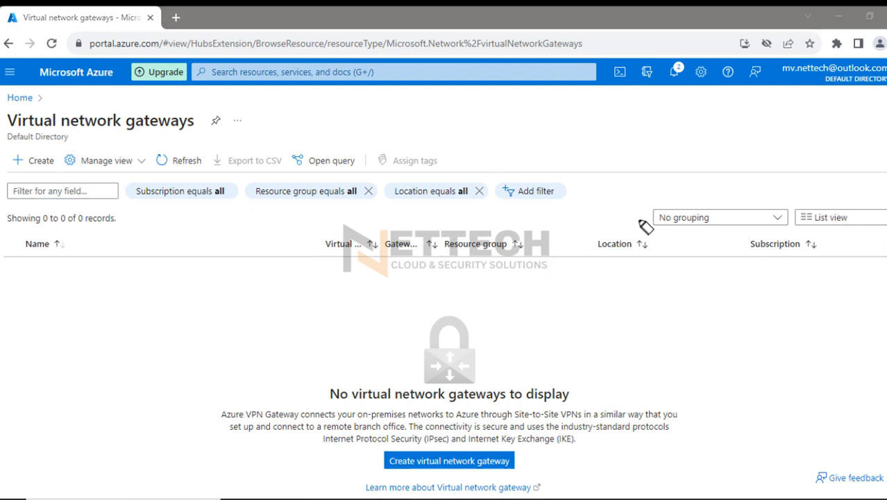
mouse_move(212, 414)
left_mouse_down()
mouse_move(345, 426)
mouse_move(686, 421)
left_mouse_up()
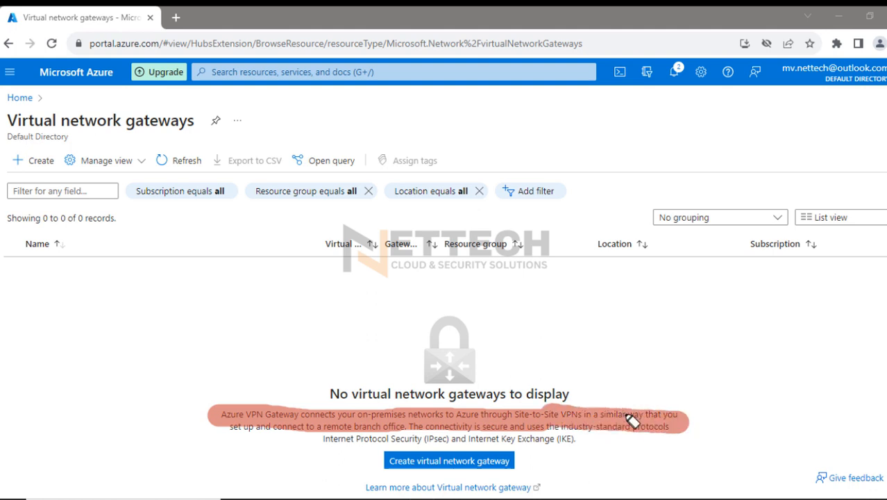
left_click_drag(229, 430, 411, 435)
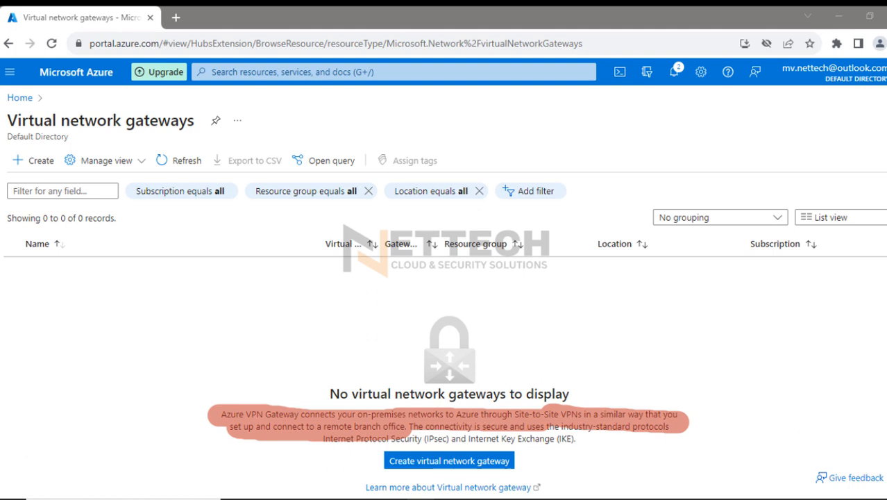
left_click(885, 286)
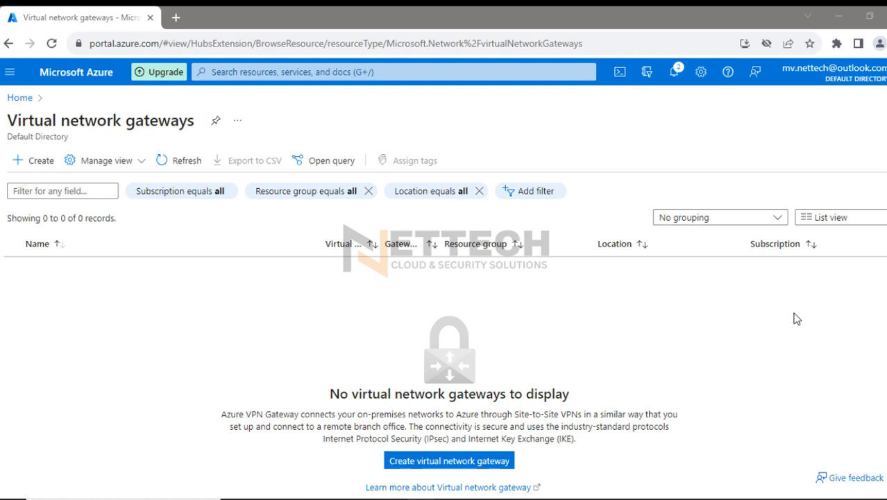
Start creating a virtual network gateway and name it AzureVPN-G
left_click(471, 462)
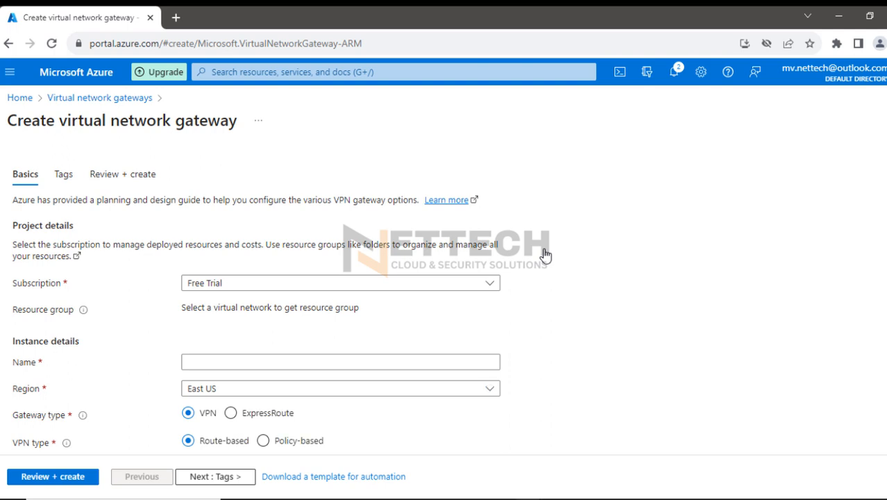
scroll(658, 317, "down", 1)
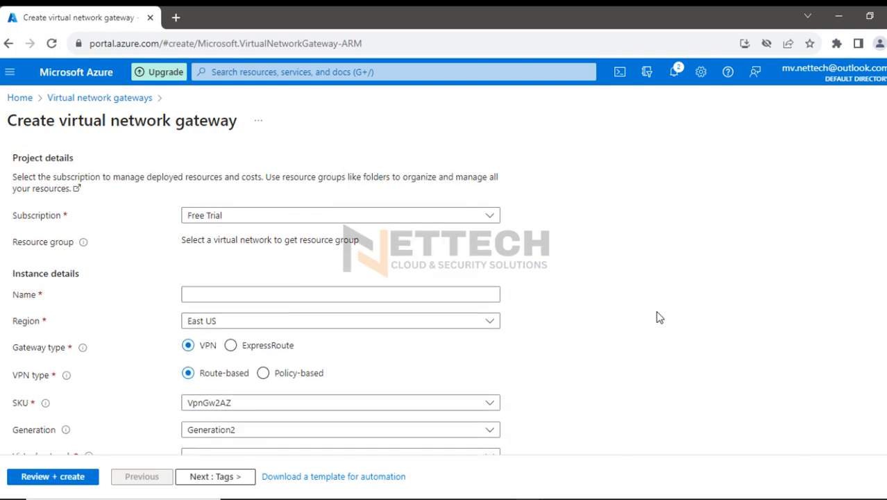
left_click(297, 297)
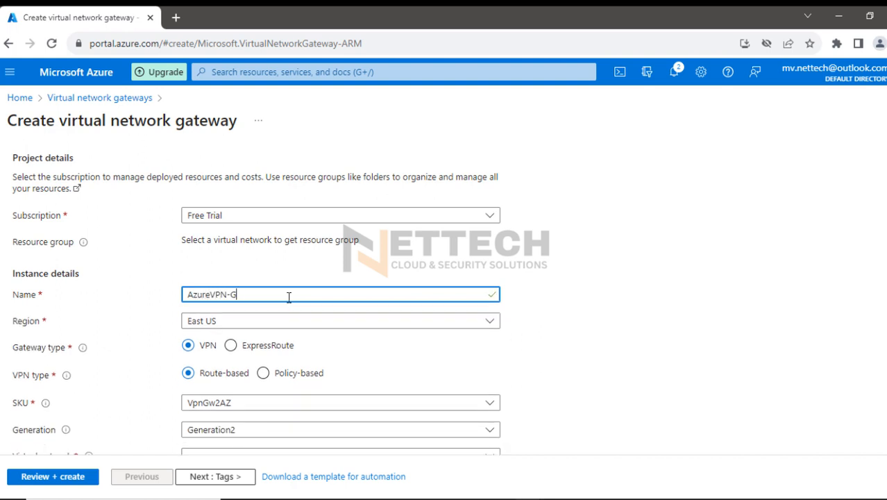
scroll(503, 343, "down", 1)
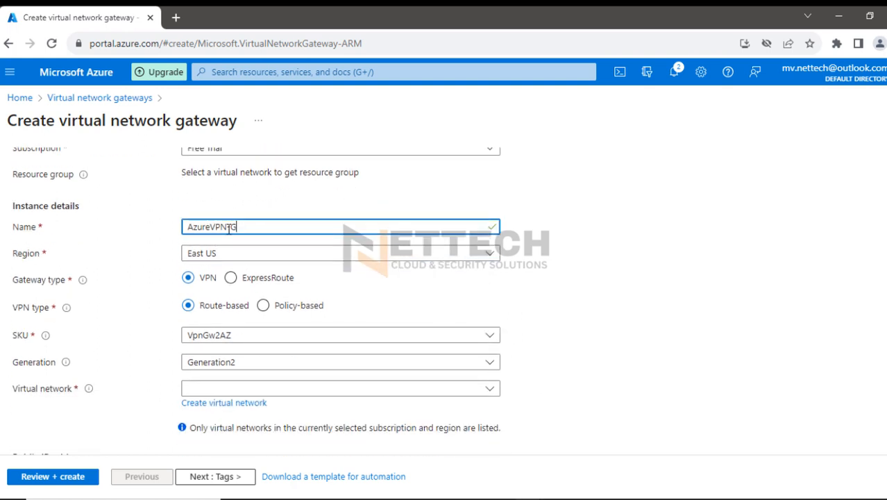
mouse_move(82, 279)
scroll(136, 321, "down", 1)
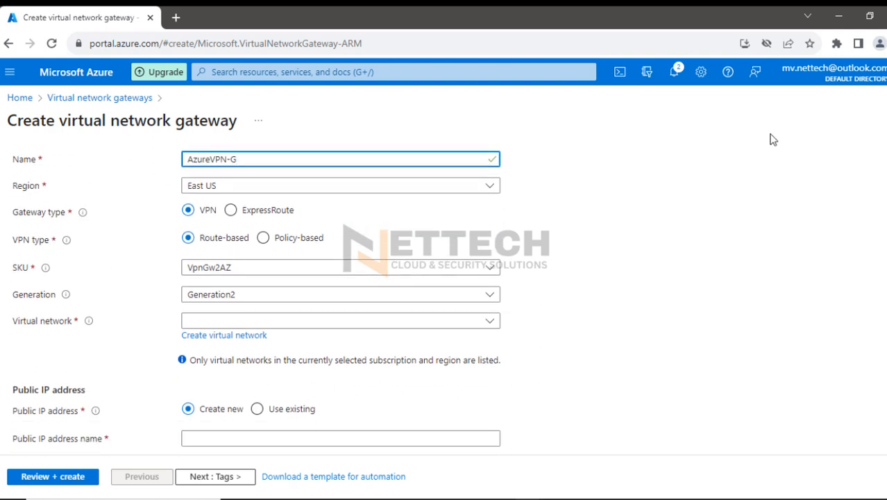
Circle the Route-based VPN type in red with an arrow below it, and underline and tick Policy-based
mouse_move(884, 187)
left_click(853, 192)
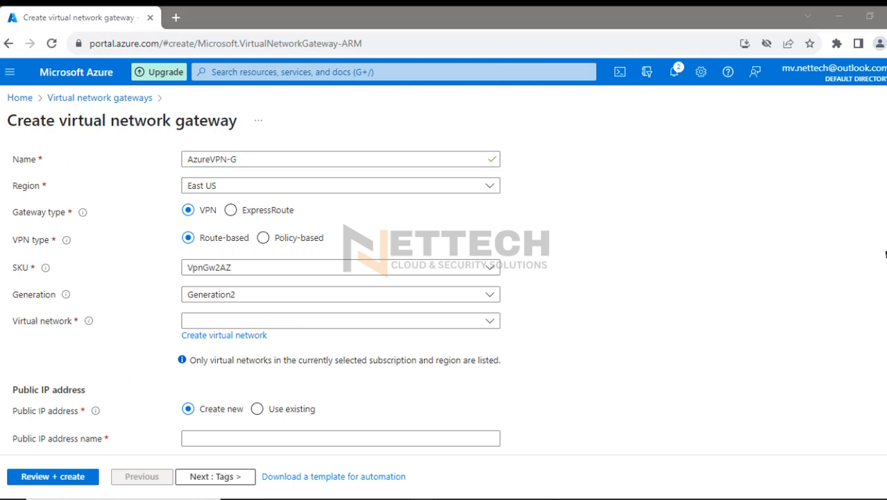
mouse_move(884, 250)
left_click(812, 249)
left_click_drag(210, 234, 145, 277)
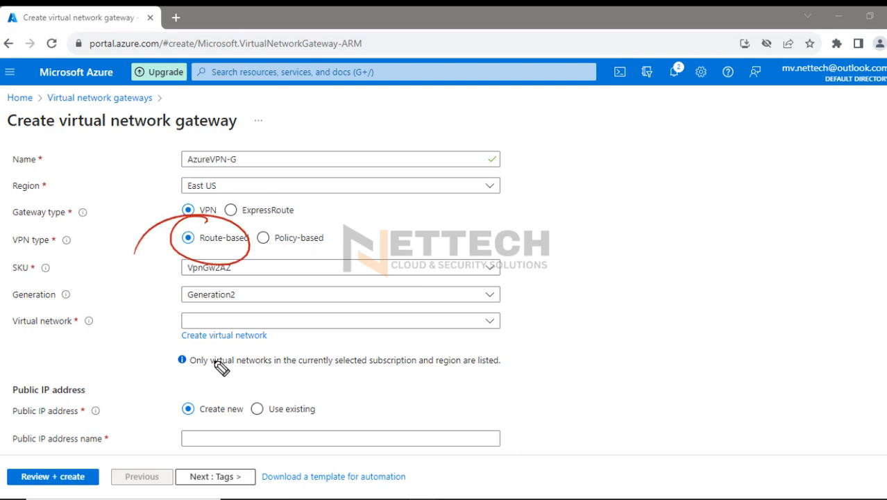
left_click_drag(284, 254, 311, 263)
left_click_drag(298, 226, 331, 215)
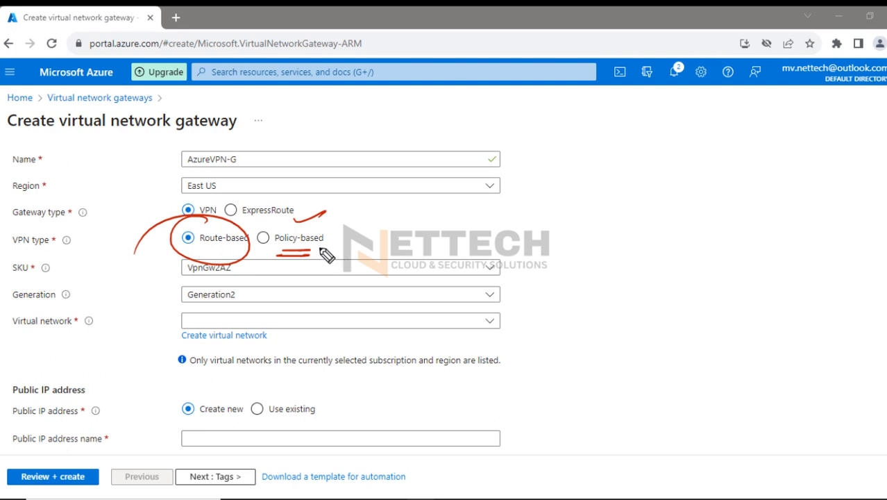
left_click(215, 251)
left_click_drag(221, 269, 279, 310)
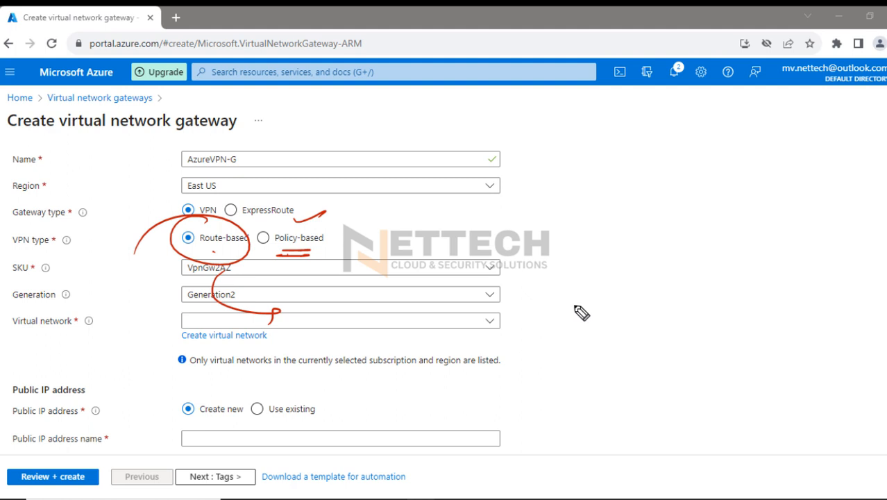
Sketch a red network diagram beside the form with a vertical segment linked to a circled router and traffic arrows toward it
left_click_drag(590, 212, 547, 255)
mouse_move(604, 262)
left_mouse_down()
mouse_move(590, 208)
mouse_move(594, 262)
left_mouse_up()
left_click_drag(550, 239, 620, 244)
mouse_move(551, 241)
left_mouse_down()
mouse_move(435, 238)
mouse_move(440, 301)
mouse_move(402, 296)
mouse_move(417, 293)
mouse_move(396, 279)
mouse_move(419, 295)
mouse_move(548, 276)
left_mouse_up()
left_click_drag(462, 281, 534, 270)
left_click(533, 243)
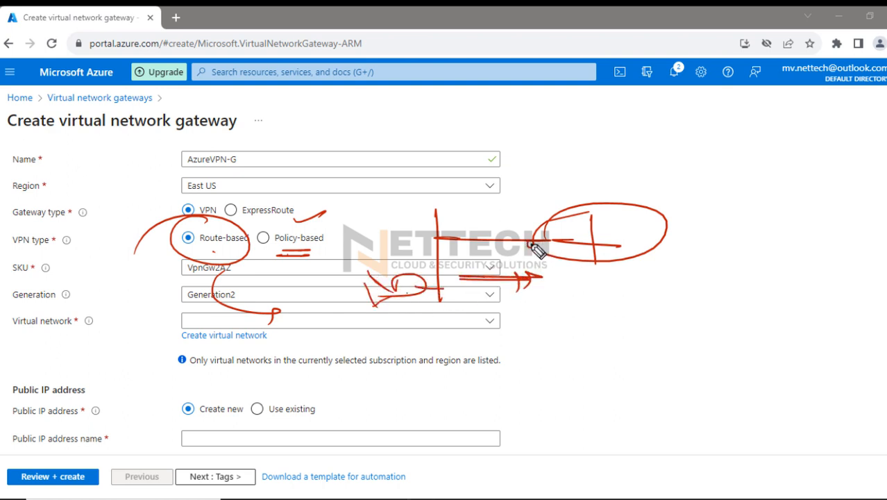
Sketch a red routing table box below the circled router, with two entry lines and a check mark
left_click_drag(546, 310, 549, 415)
mouse_move(571, 301)
left_mouse_down()
mouse_move(628, 303)
mouse_move(548, 424)
left_mouse_up()
left_click_drag(552, 305, 591, 302)
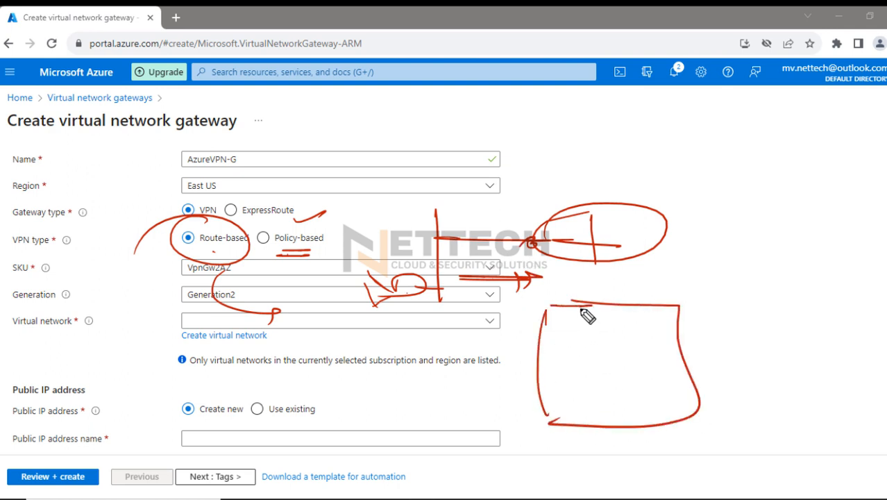
mouse_move(554, 341)
left_mouse_down()
mouse_move(602, 339)
mouse_move(659, 320)
left_mouse_up()
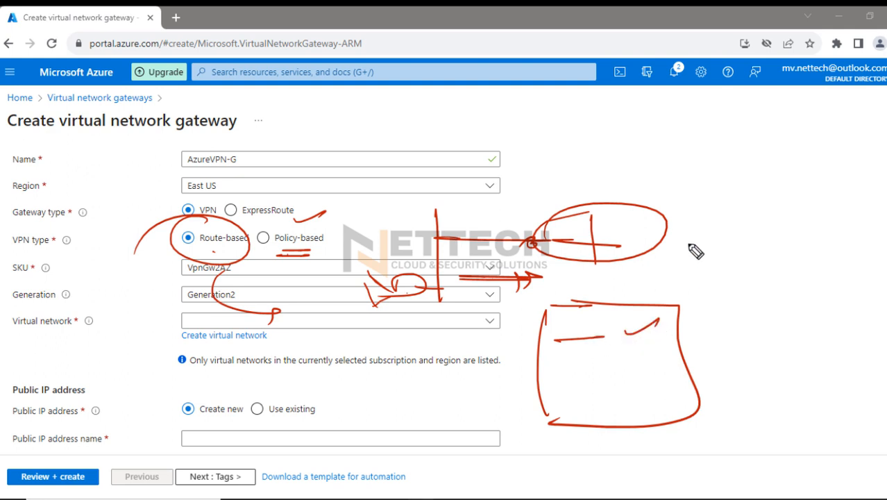
Draw a link out of the circled router and a curved tunnel above it, labelled IPsec, underlined and pointed at with an arrow
mouse_move(666, 232)
left_mouse_down()
mouse_move(790, 236)
mouse_move(753, 227)
left_mouse_up()
left_click_drag(668, 194, 662, 199)
mouse_move(674, 181)
left_mouse_down()
mouse_move(808, 161)
mouse_move(800, 169)
left_mouse_up()
mouse_move(678, 127)
left_mouse_down()
mouse_move(680, 146)
mouse_move(690, 144)
left_mouse_up()
left_click_drag(684, 126, 713, 138)
mouse_move(726, 125)
left_mouse_down()
mouse_move(722, 135)
mouse_move(731, 135)
left_mouse_up()
left_click_drag(675, 150, 746, 145)
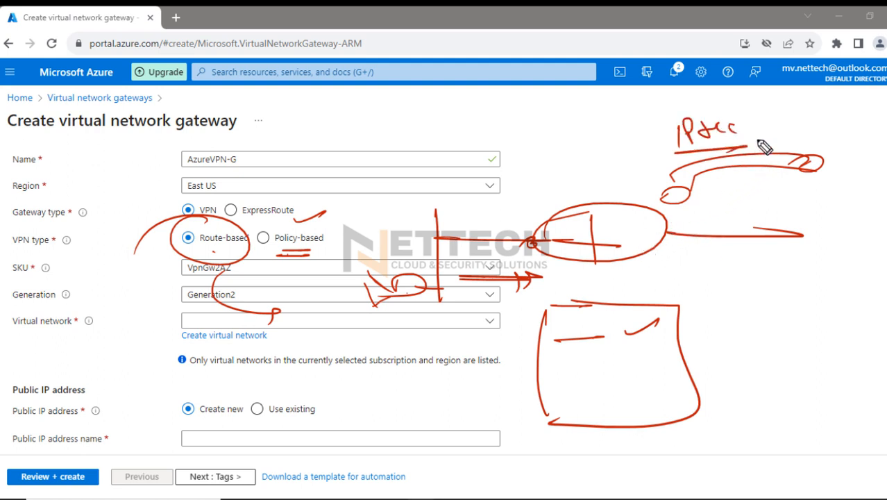
mouse_move(757, 124)
left_mouse_down()
mouse_move(760, 148)
mouse_move(766, 139)
left_mouse_up()
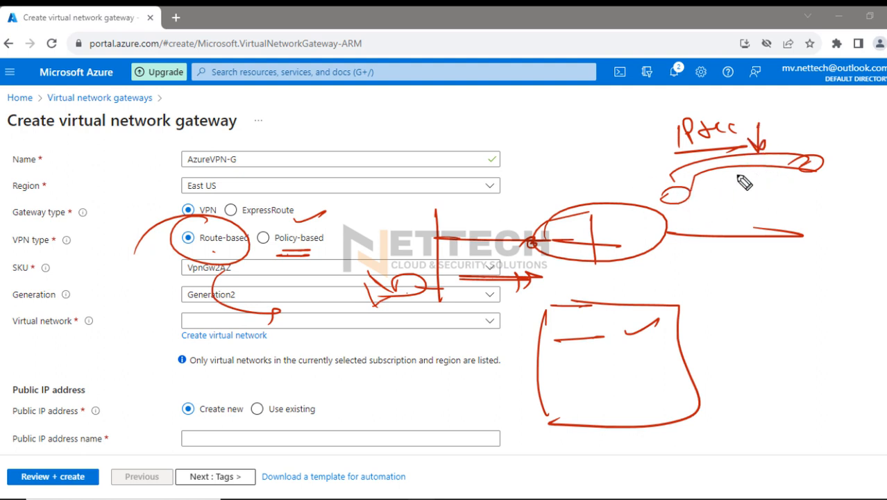
left_click_drag(672, 181, 801, 161)
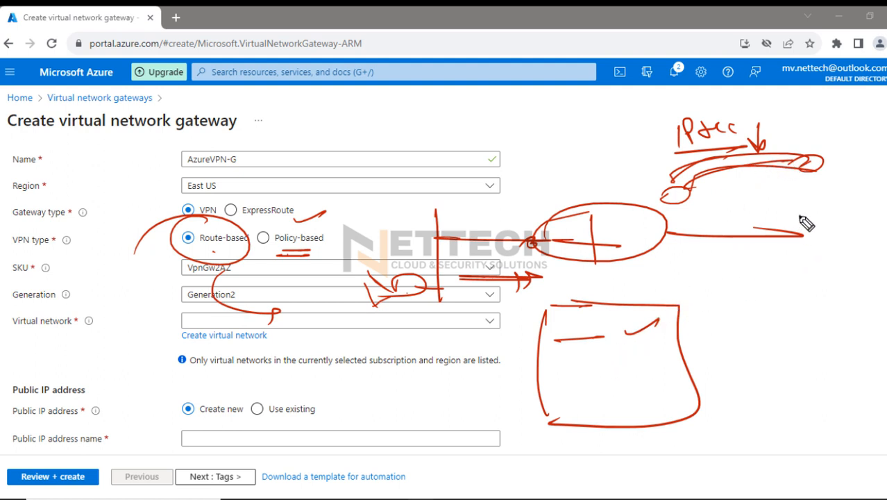
Mark the outgoing link with a check mark and a traffic arrow, and erase all the red annotations
left_click_drag(799, 217, 817, 211)
mouse_move(665, 231)
left_mouse_down()
mouse_move(770, 239)
mouse_move(761, 236)
left_mouse_up()
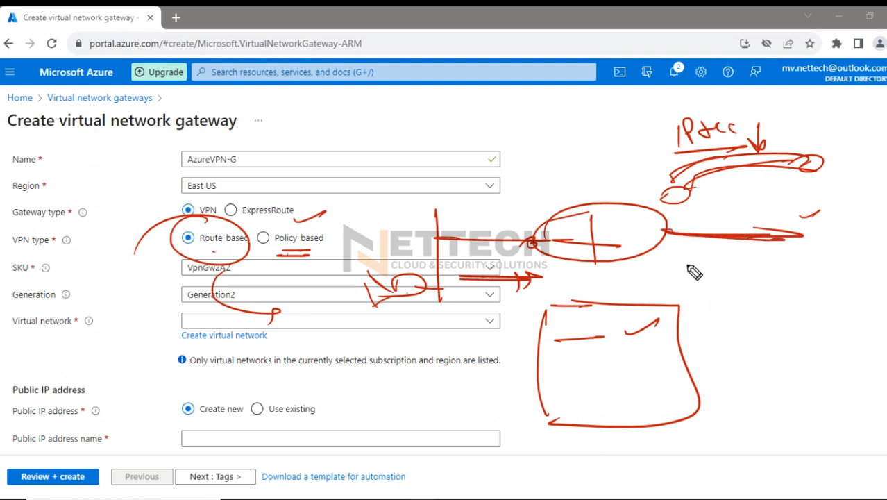
mouse_move(668, 263)
left_mouse_down()
mouse_move(770, 262)
mouse_move(731, 275)
left_mouse_up()
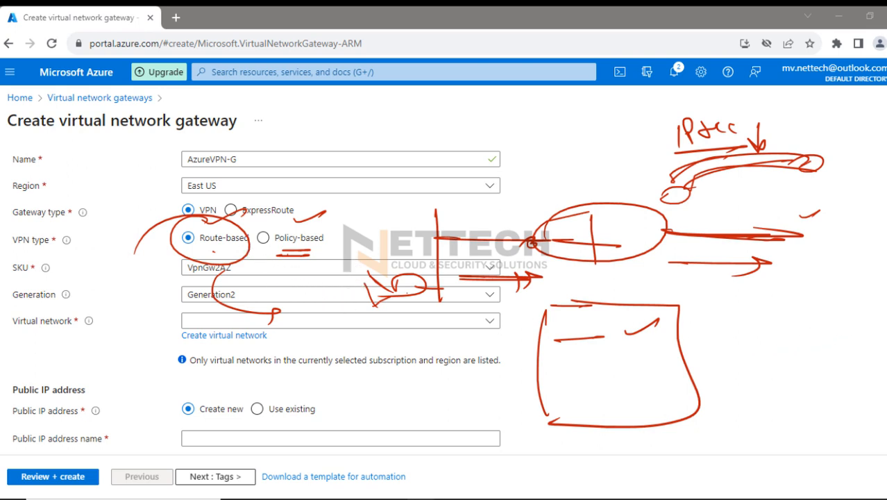
key("e")
Circle Route-based in red, point an arrow at VPN, and write Static and BGP beside the form with a closing brace
left_click_drag(212, 225, 108, 258)
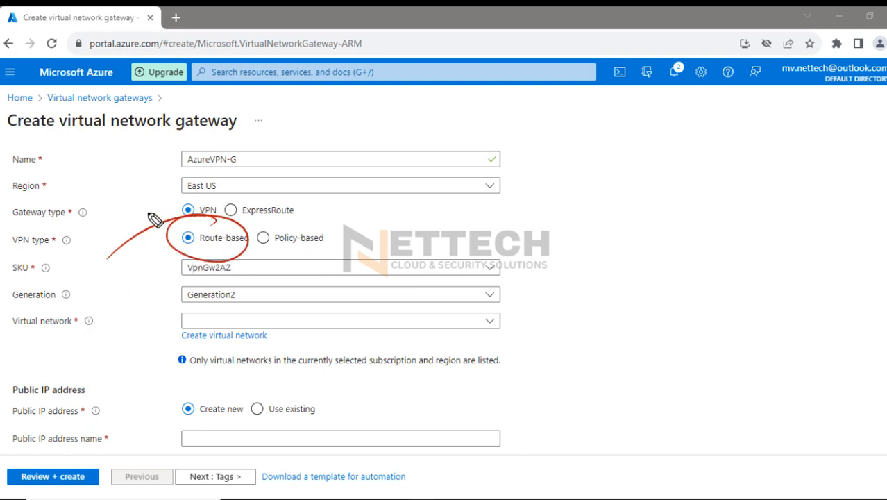
left_click_drag(148, 211, 184, 199)
left_click_drag(385, 197, 559, 185)
mouse_move(428, 230)
left_mouse_down()
mouse_move(491, 220)
mouse_move(512, 233)
left_mouse_up()
mouse_move(543, 229)
left_mouse_down()
mouse_move(551, 215)
mouse_move(506, 234)
left_mouse_up()
left_click_drag(465, 254, 559, 246)
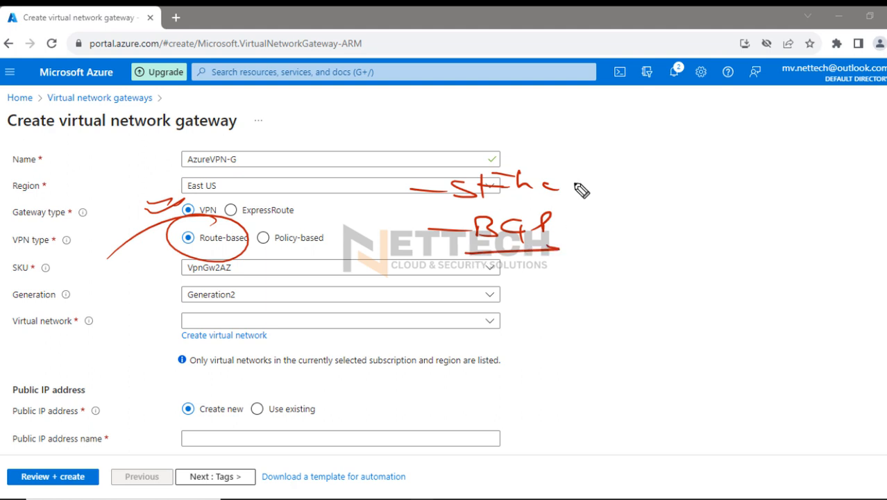
left_click_drag(575, 177, 579, 242)
left_click(588, 247)
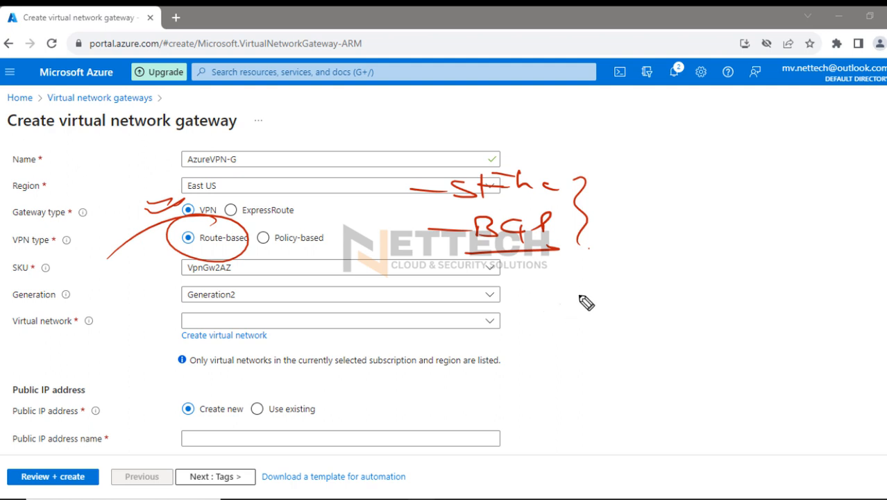
Underline Route-based in red, with one arrow going down from it and another pointing at its option
mouse_move(212, 254)
left_mouse_down()
mouse_move(250, 256)
mouse_move(227, 263)
left_mouse_up()
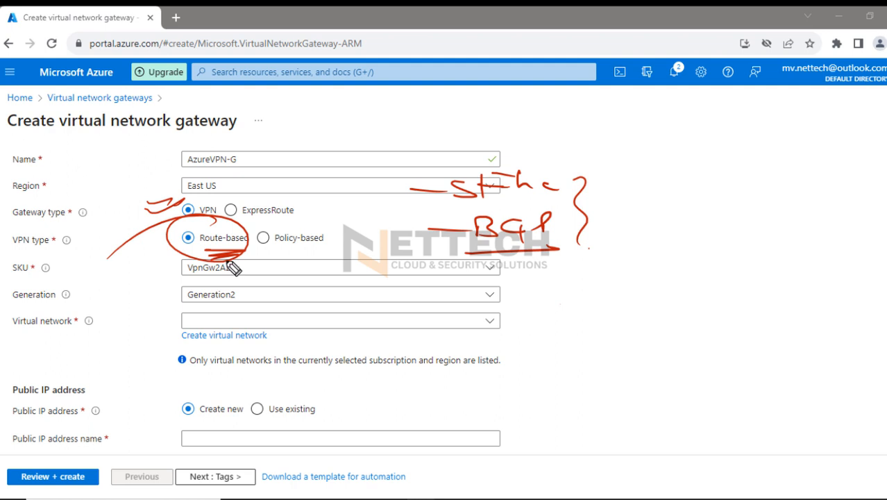
mouse_move(231, 268)
left_mouse_down()
mouse_move(226, 296)
mouse_move(245, 298)
left_mouse_up()
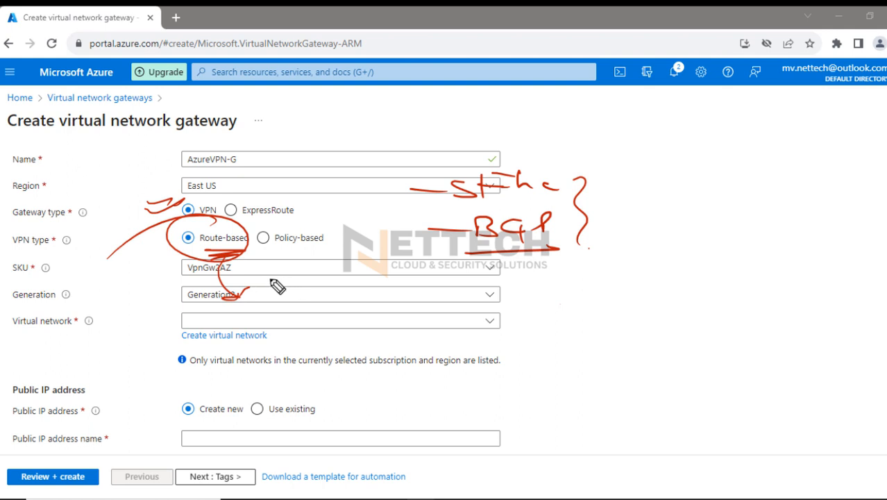
left_click_drag(152, 255, 168, 253)
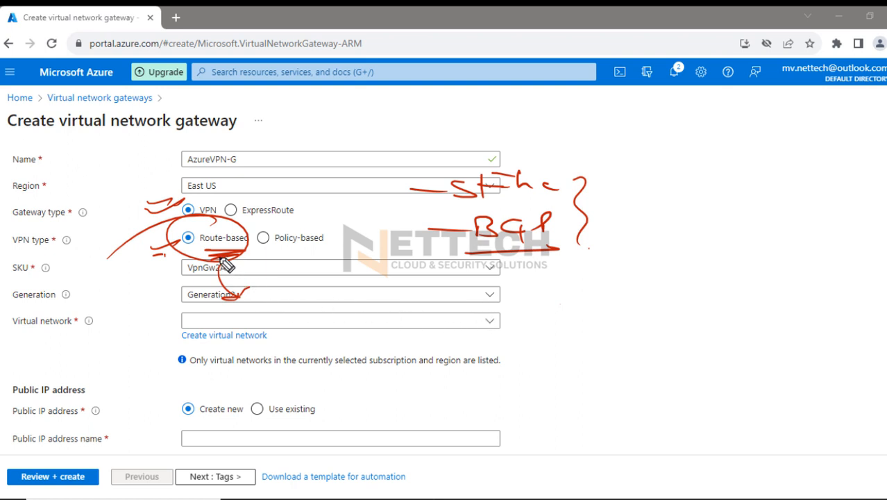
Underline and circle Policy-based in red, and draw an arrow from it to an underlined ACL label
left_click_drag(279, 255, 313, 254)
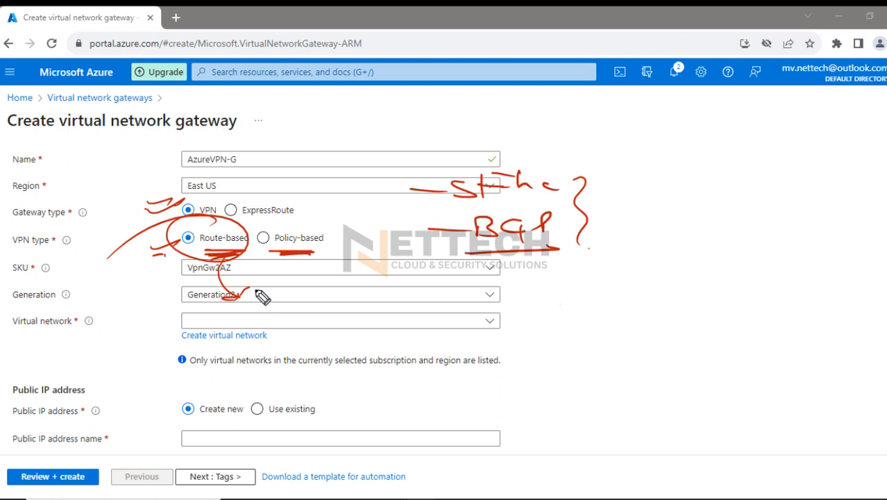
mouse_move(214, 261)
left_mouse_down()
mouse_move(215, 300)
mouse_move(225, 298)
left_mouse_up()
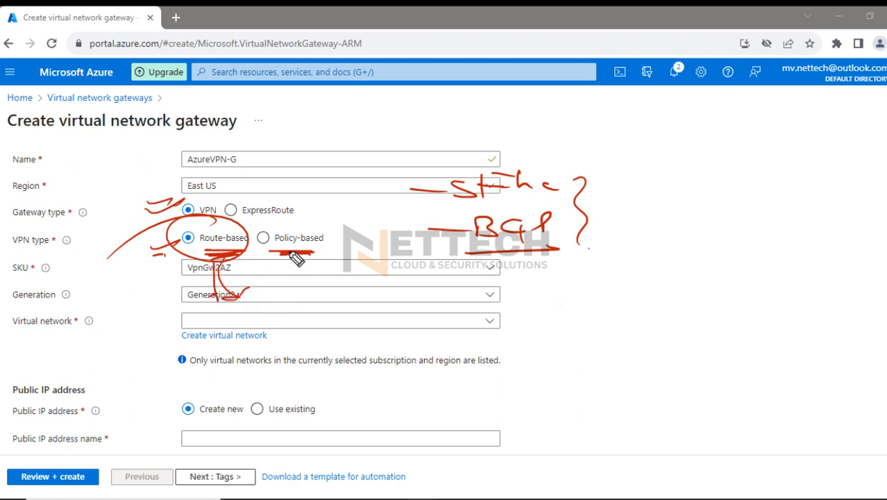
left_click_drag(298, 234, 258, 268)
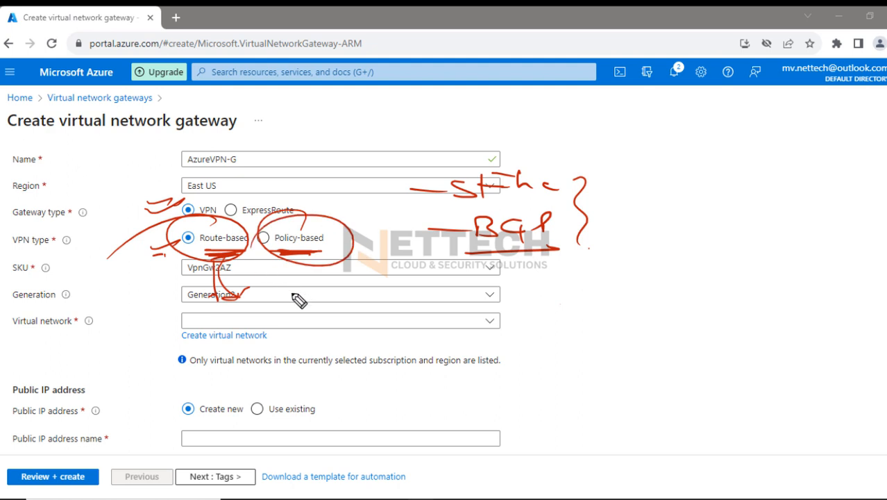
mouse_move(309, 262)
left_mouse_down()
mouse_move(345, 305)
mouse_move(425, 307)
mouse_move(444, 318)
mouse_move(423, 330)
left_mouse_up()
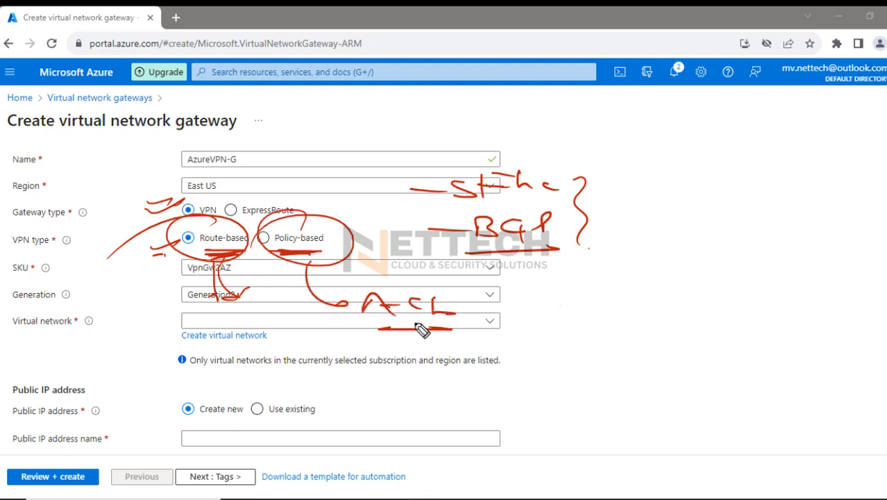
Cross the A of the ACL label, add a small arrow pointing at the label, and erase all red annotations
left_click_drag(371, 307, 399, 306)
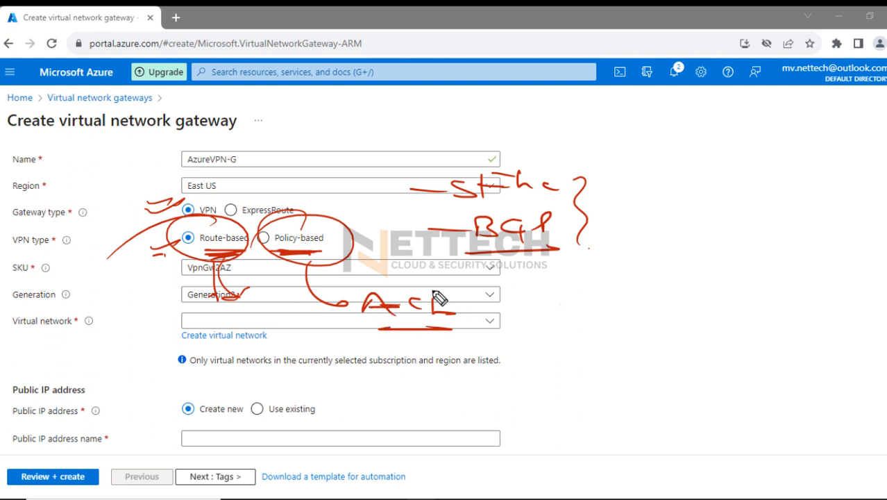
mouse_move(410, 268)
left_mouse_down()
mouse_move(419, 284)
mouse_move(431, 279)
left_mouse_up()
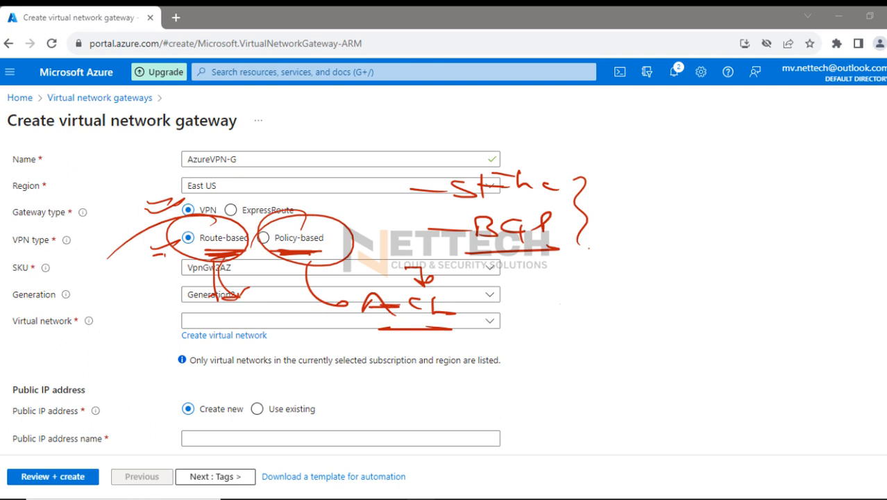
key("e")
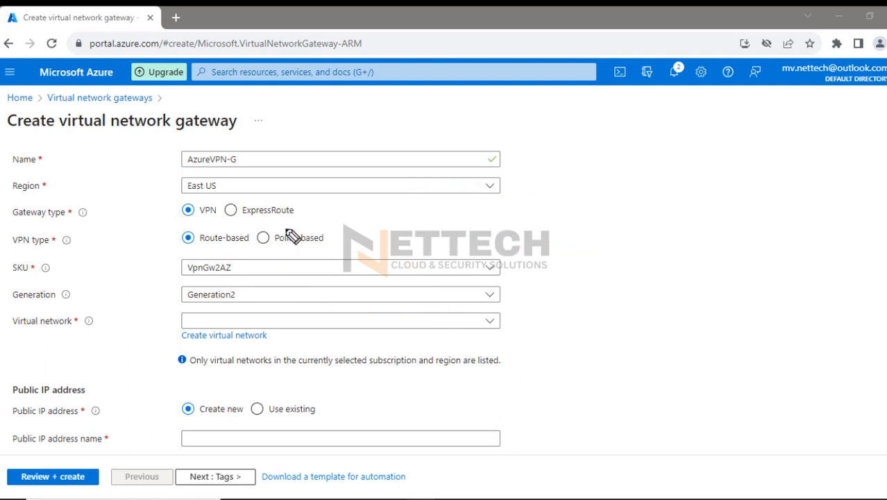
Circle the Policy-based option in red with a tail towards Route-based, and erase the annotations
left_click_drag(301, 217, 319, 260)
left_click_drag(357, 231, 197, 254)
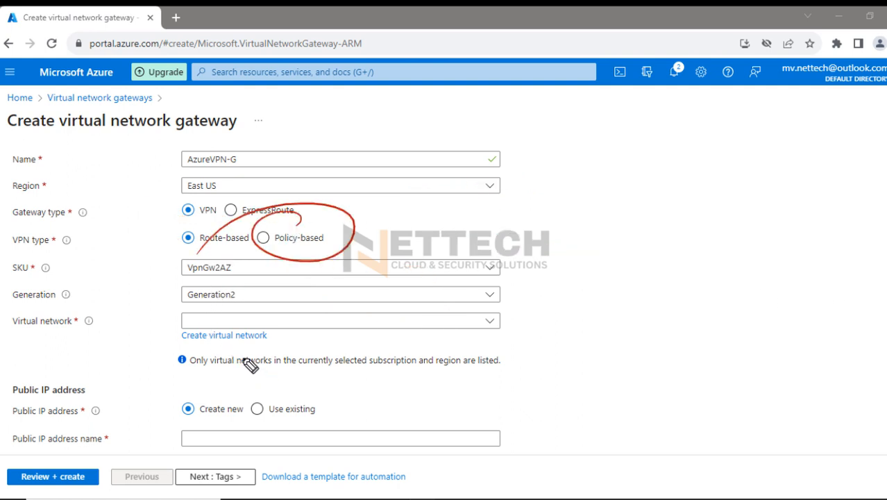
left_click_drag(635, 309, 696, 308)
key("e")
Underline and circle Route-based in red, and draw a curved arrow leading away from the circle
left_click_drag(262, 251, 203, 253)
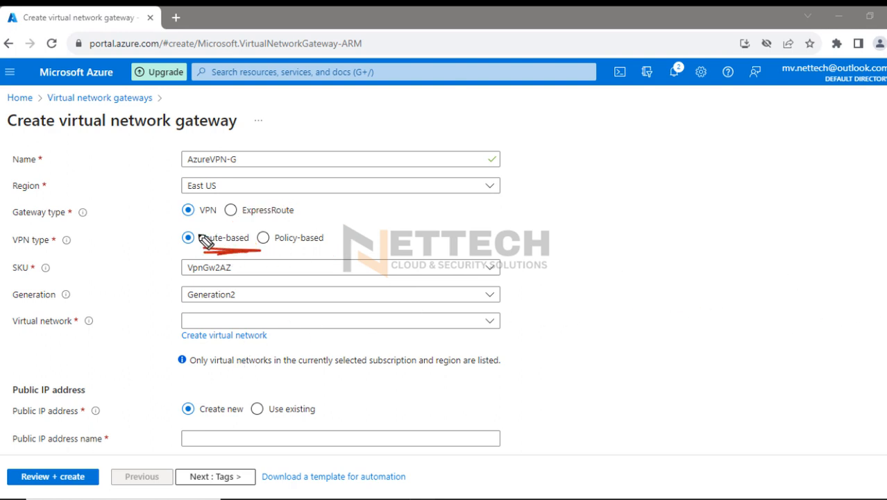
left_click_drag(224, 220, 102, 274)
mouse_move(263, 264)
left_mouse_down()
mouse_move(323, 291)
mouse_move(320, 304)
left_mouse_up()
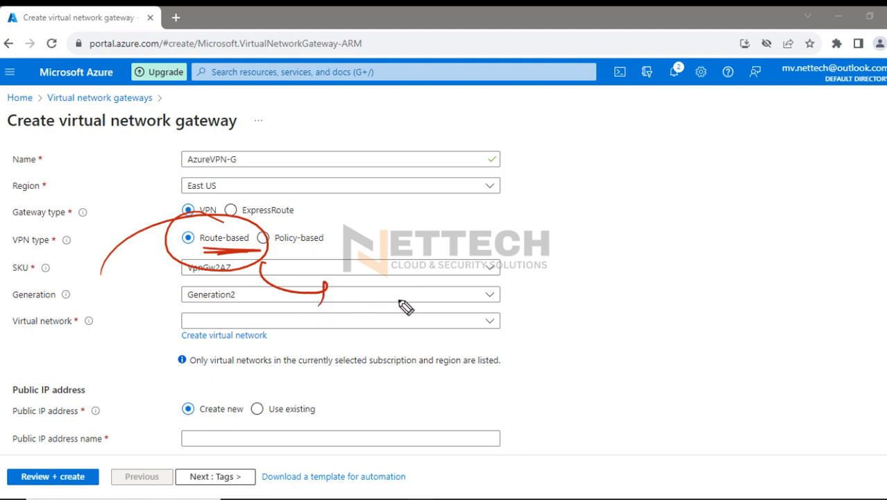
Draw a red hub circle with a cross inside beside the form, with four branch lines fanning out from it
left_click_drag(526, 235, 547, 257)
left_click_drag(539, 242, 590, 249)
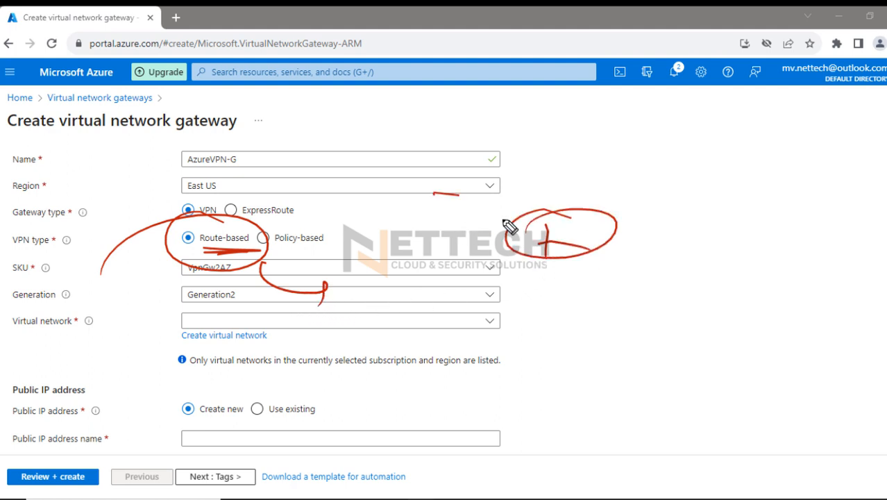
left_click_drag(516, 220, 434, 194)
mouse_move(519, 243)
left_mouse_down()
mouse_move(419, 263)
mouse_move(424, 309)
left_mouse_up()
left_click_drag(541, 264, 440, 351)
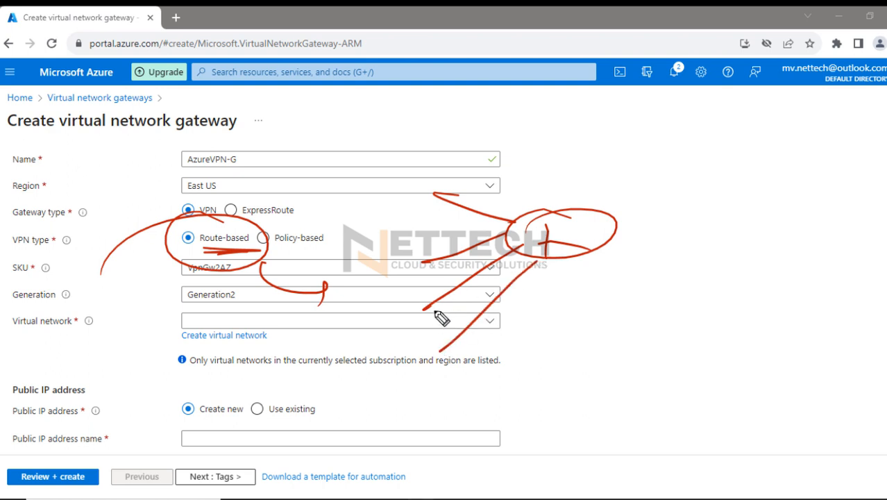
Link the hub to a second circle, and draw a tunnel arc above the link with a downward arrow pointing at it
mouse_move(614, 238)
left_mouse_down()
mouse_move(734, 243)
mouse_move(741, 235)
left_mouse_up()
mouse_move(597, 199)
left_mouse_down()
mouse_move(743, 200)
mouse_move(607, 207)
left_mouse_up()
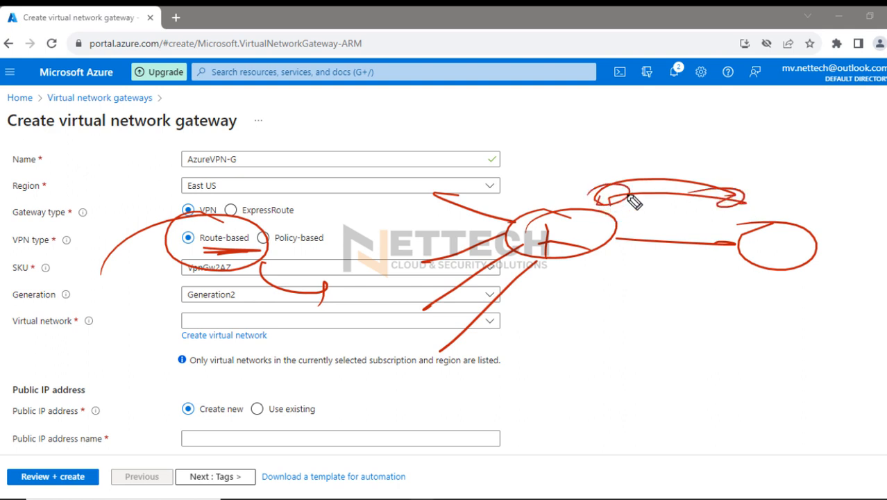
left_click_drag(656, 140, 644, 159)
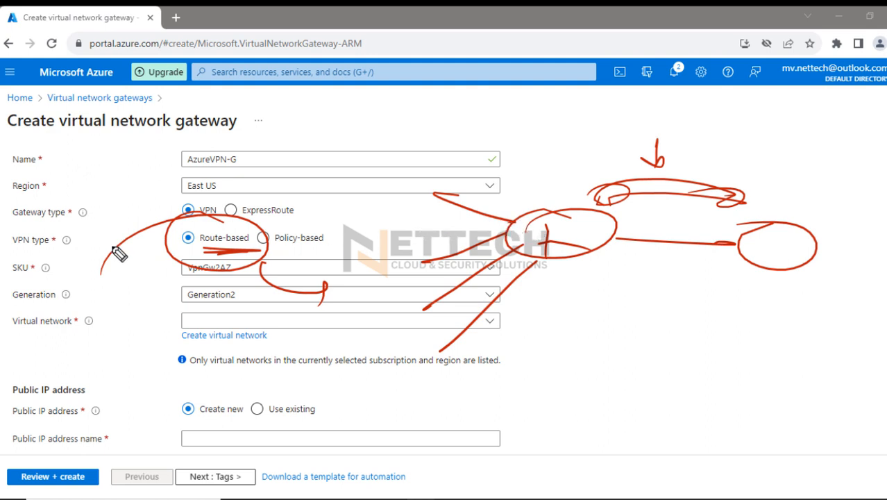
Add extra strokes on both sides of the Route-based circle and a second arrow pointing at the tunnel arc
left_click_drag(111, 246, 179, 216)
left_click_drag(259, 264, 316, 275)
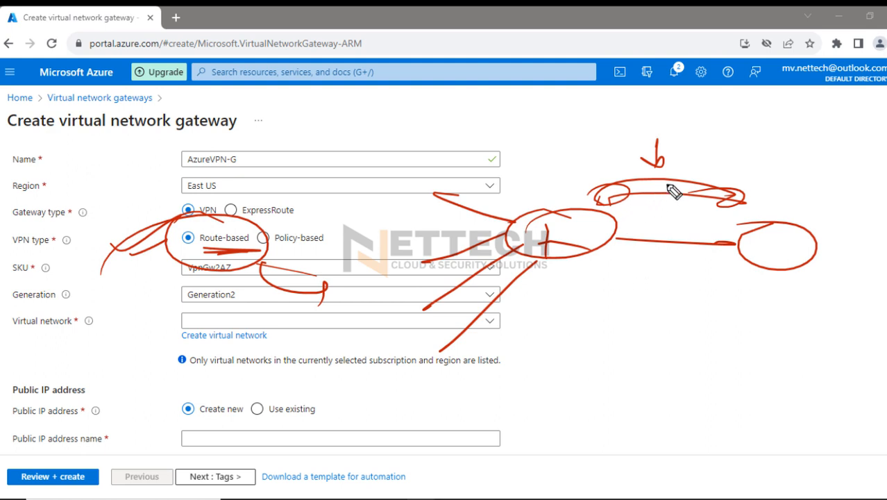
mouse_move(686, 165)
left_mouse_down()
mouse_move(685, 150)
mouse_move(670, 165)
left_mouse_up()
Mark the ends of the hub's four branch lines with red check strokes
left_click_drag(406, 184, 444, 164)
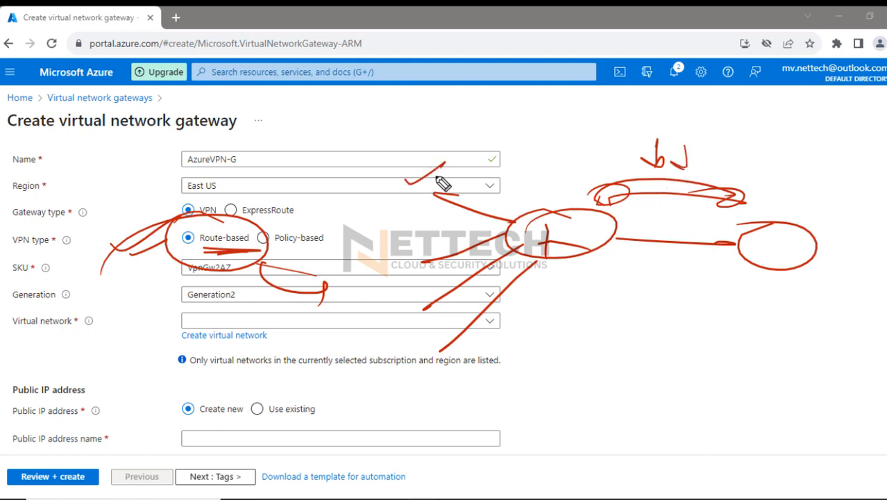
left_click_drag(394, 247, 428, 230)
left_click_drag(429, 289, 401, 308)
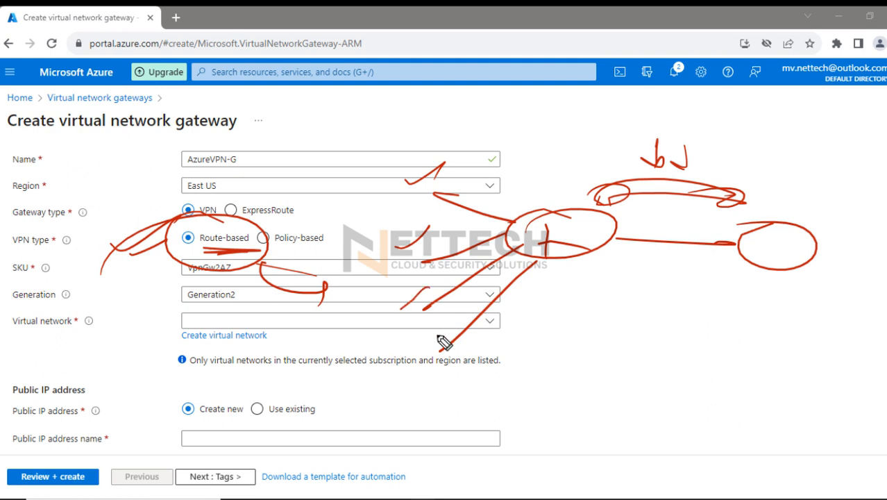
left_click_drag(438, 333, 455, 322)
Underline Policy-based in red and draw one horizontal line below the hub diagram
left_click_drag(281, 254, 322, 254)
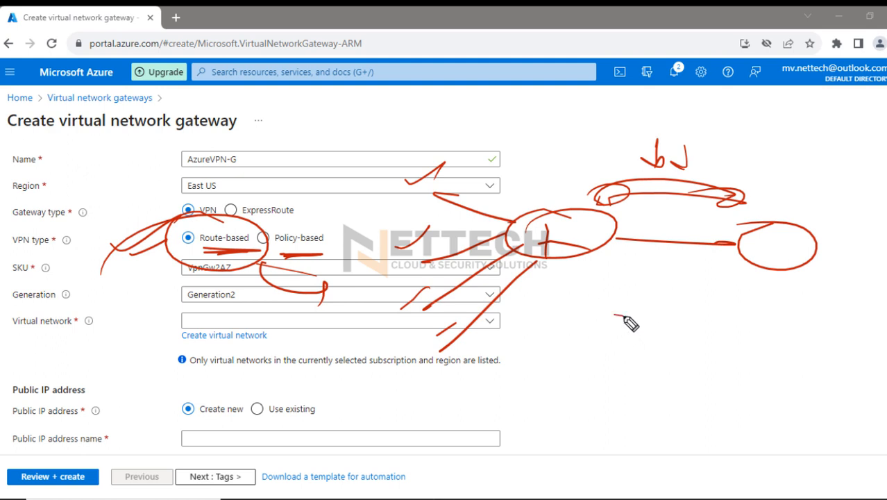
left_click_drag(606, 314, 699, 312)
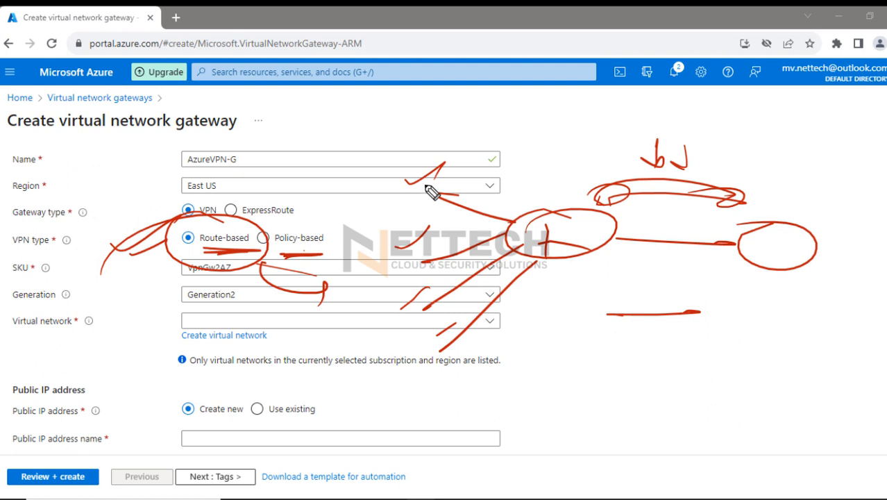
Circle the outer ends of the hub's four branch lines in red
left_click_drag(426, 172, 319, 232)
mouse_move(410, 245)
left_mouse_down()
mouse_move(438, 268)
mouse_move(341, 270)
left_mouse_up()
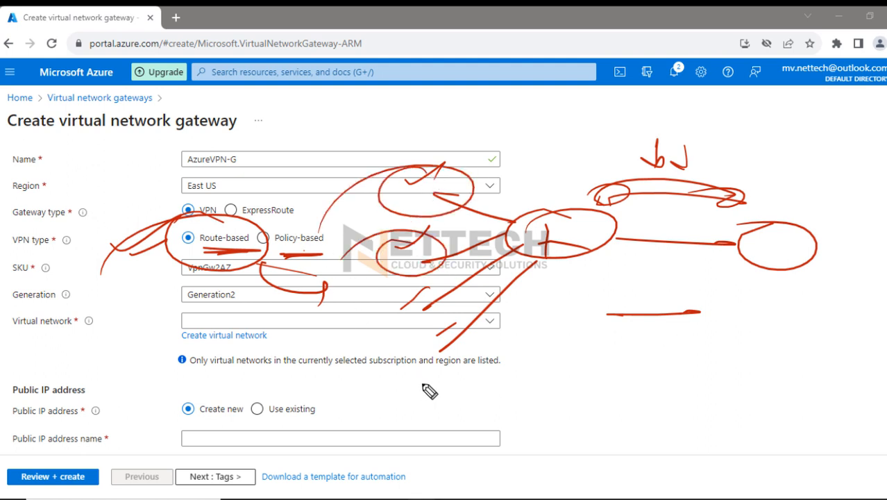
mouse_move(404, 321)
left_mouse_down()
mouse_move(394, 300)
mouse_move(370, 326)
left_mouse_up()
left_click_drag(437, 349, 416, 360)
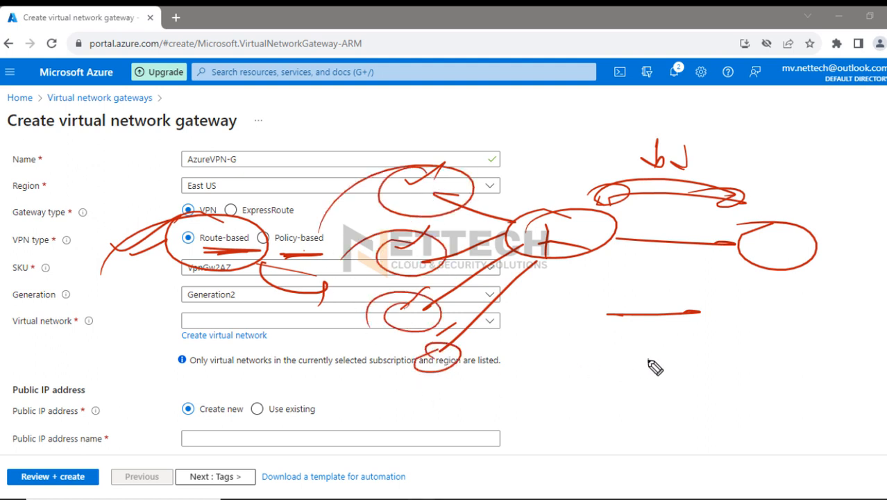
Draw four more horizontal lines beneath the first one, and close the stack with a brace
left_click_drag(602, 358, 682, 361)
left_click_drag(607, 382, 702, 384)
left_click_drag(616, 402, 688, 402)
left_click_drag(606, 425, 702, 424)
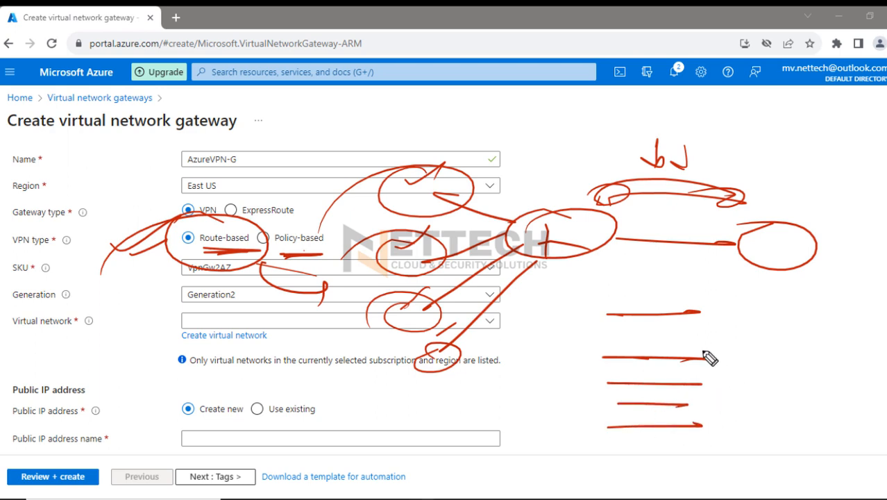
left_click_drag(721, 316, 746, 411)
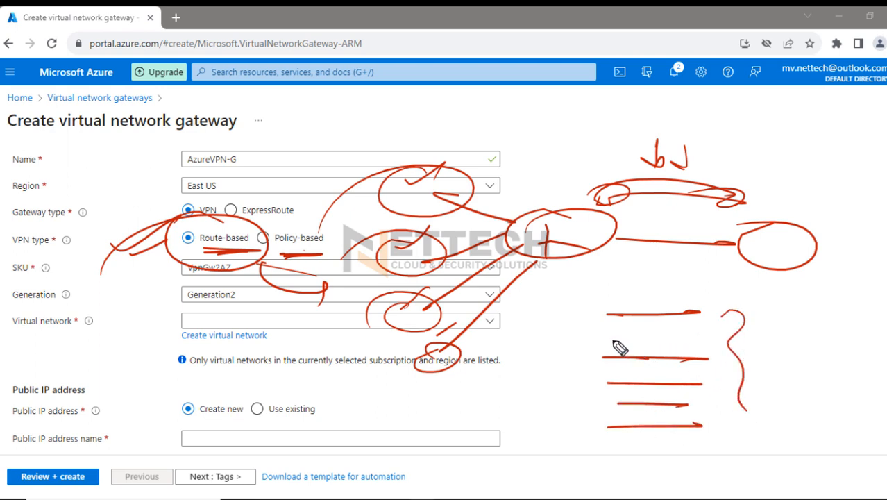
Put a check mark beside the first line of the stack, thicken that line, and clear all annotations
left_click_drag(578, 308, 611, 300)
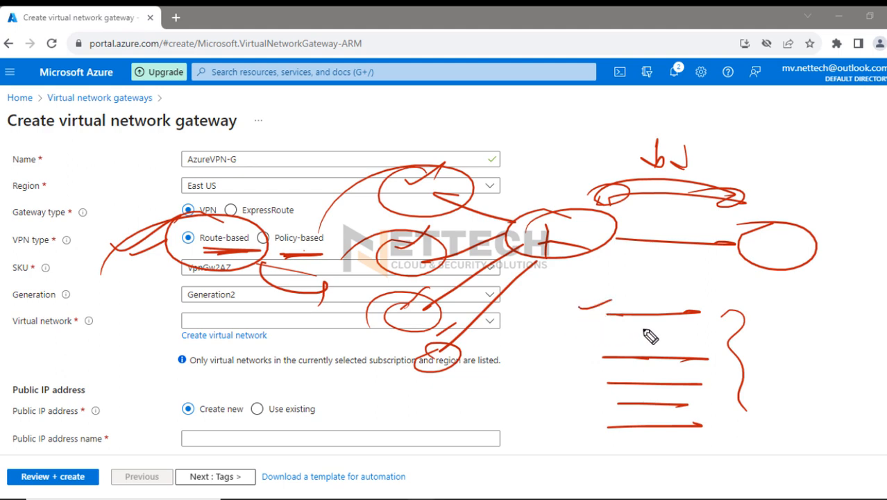
mouse_move(650, 333)
left_mouse_down()
mouse_move(675, 327)
mouse_move(594, 326)
left_mouse_up()
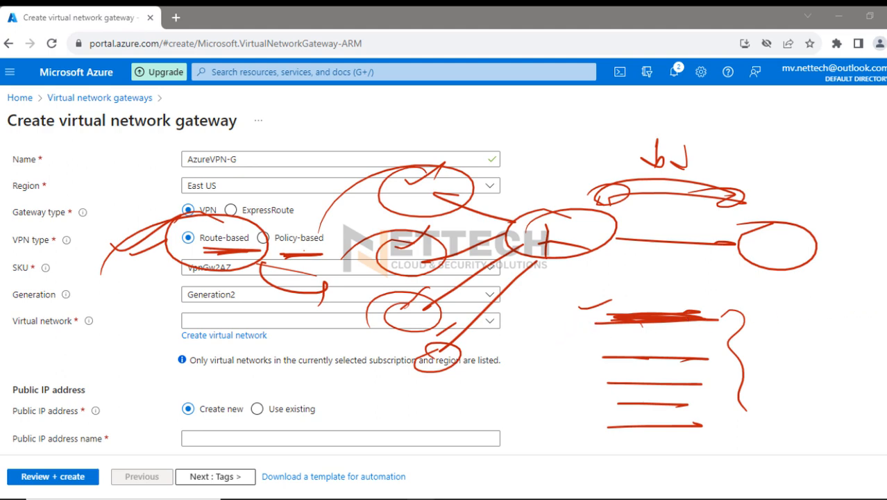
left_click(885, 298)
Double-underline Policy-based with check marks beside it, circle Route-based in red, and leave annotation mode
left_click_drag(277, 251, 318, 251)
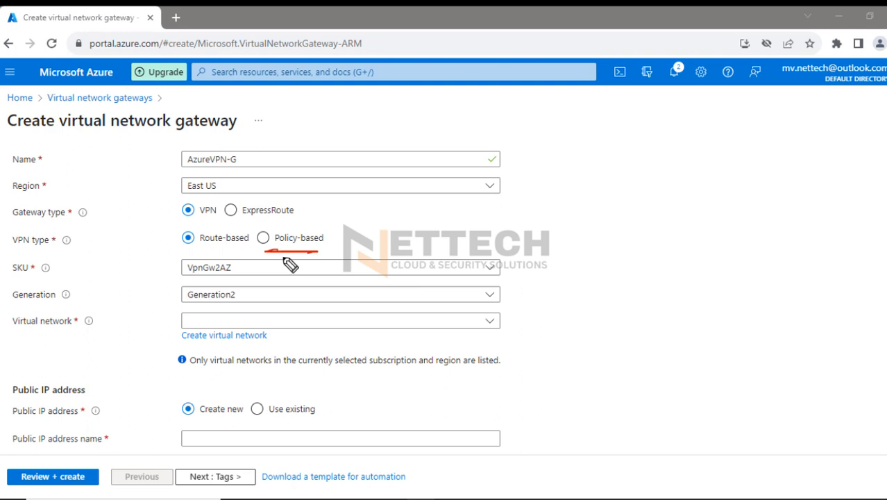
mouse_move(265, 254)
left_mouse_down()
mouse_move(318, 255)
mouse_move(372, 224)
mouse_move(390, 236)
left_mouse_up()
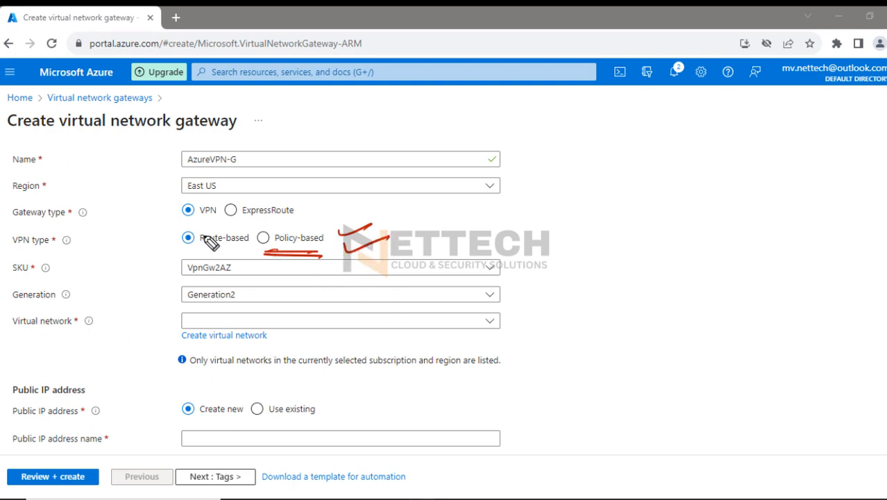
mouse_move(227, 232)
left_mouse_down()
mouse_move(216, 217)
mouse_move(118, 246)
left_mouse_up()
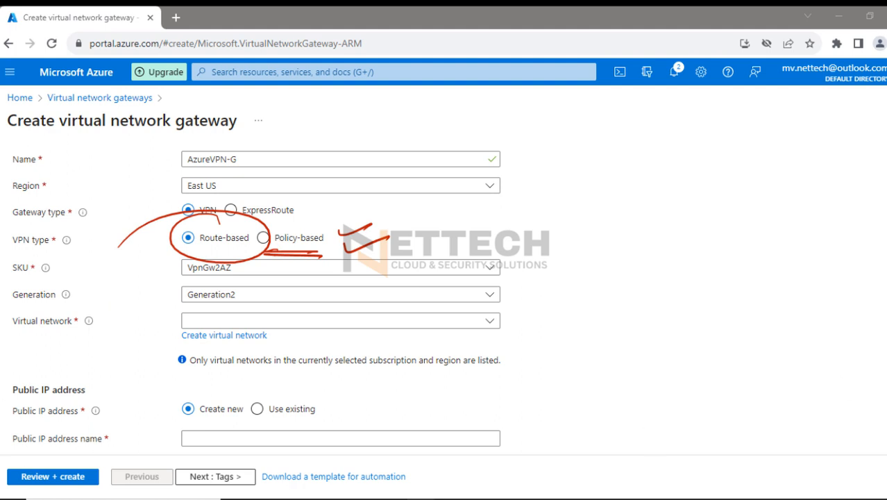
key("Escape")
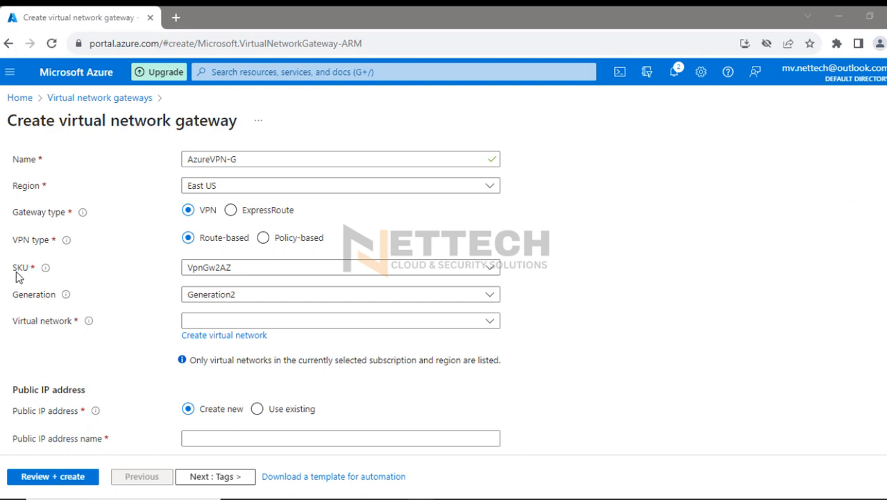
Set the gateway SKU to VpnGw1AZ with Generation1
left_click(260, 271)
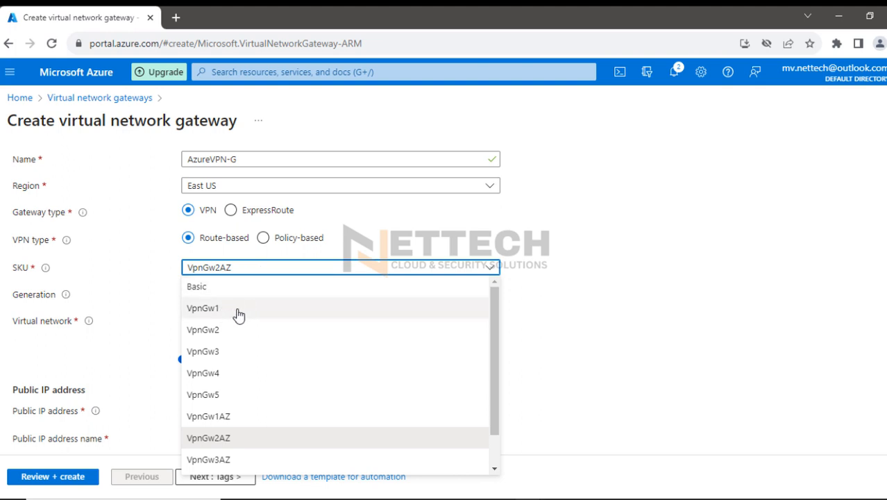
left_click(228, 417)
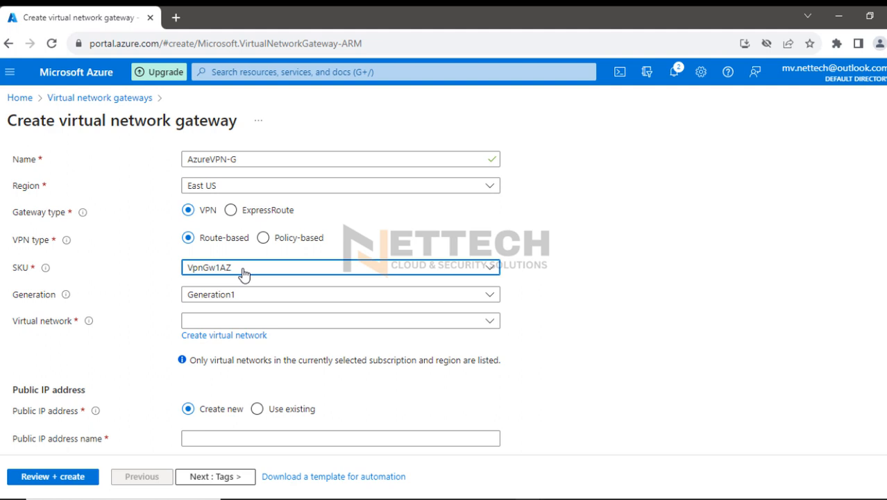
left_click(274, 302)
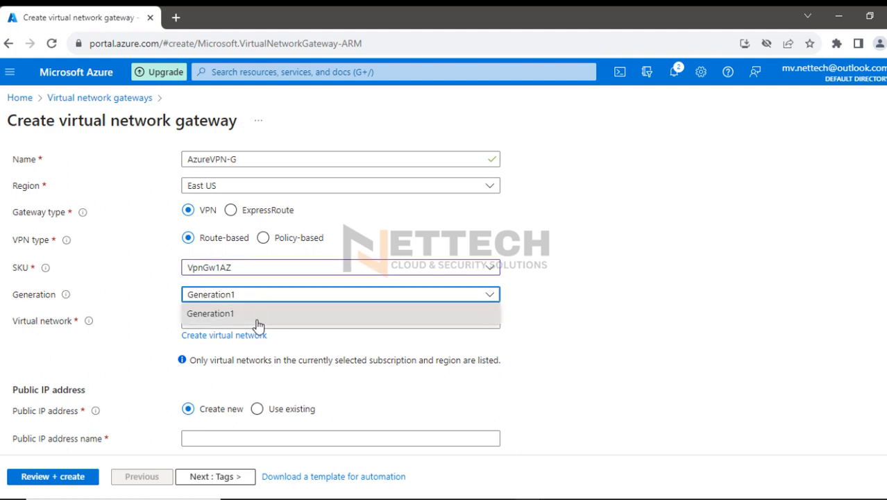
left_click(257, 317)
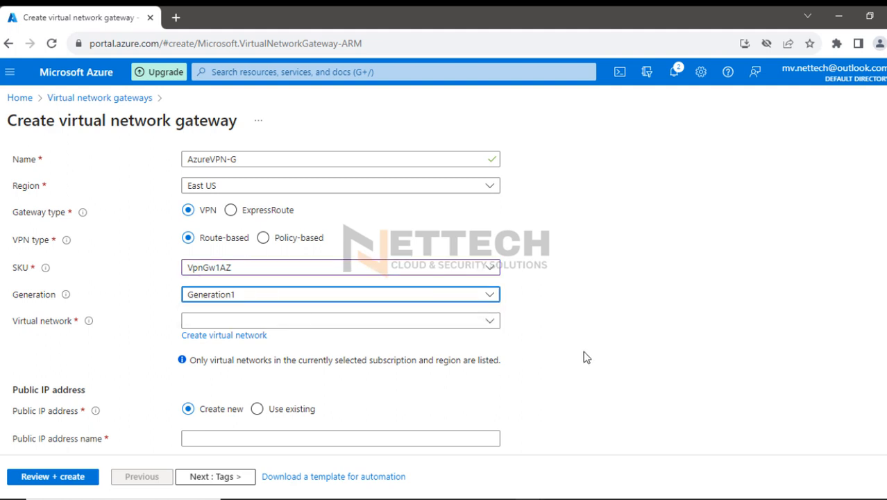
Select VNET-01 as the gateway's virtual network
scroll(585, 356, "down", 5)
scroll(585, 354, "up", 4)
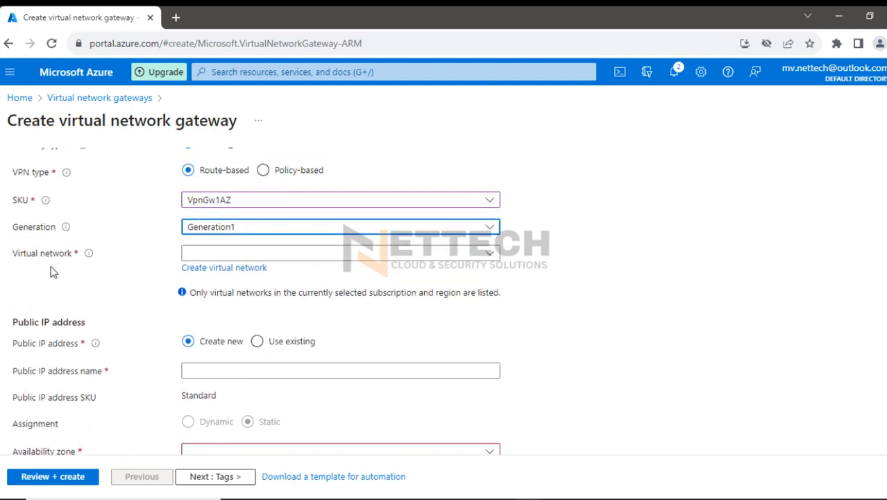
left_click(490, 257)
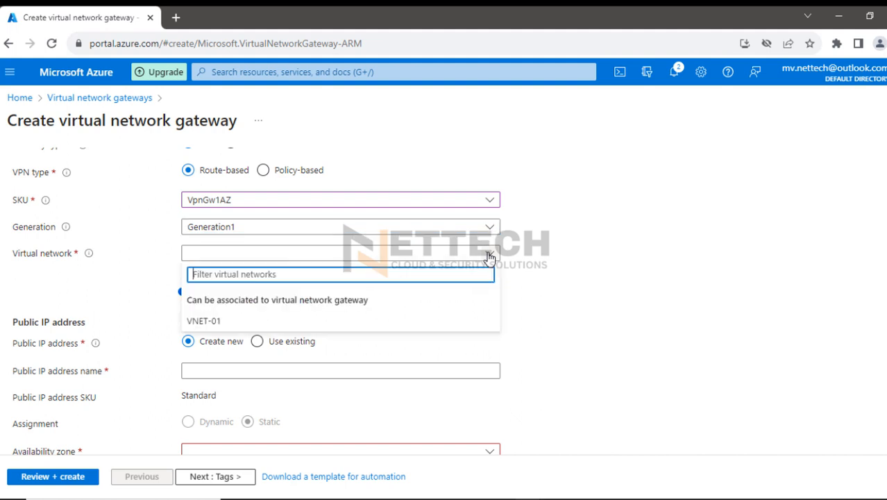
left_click(246, 322)
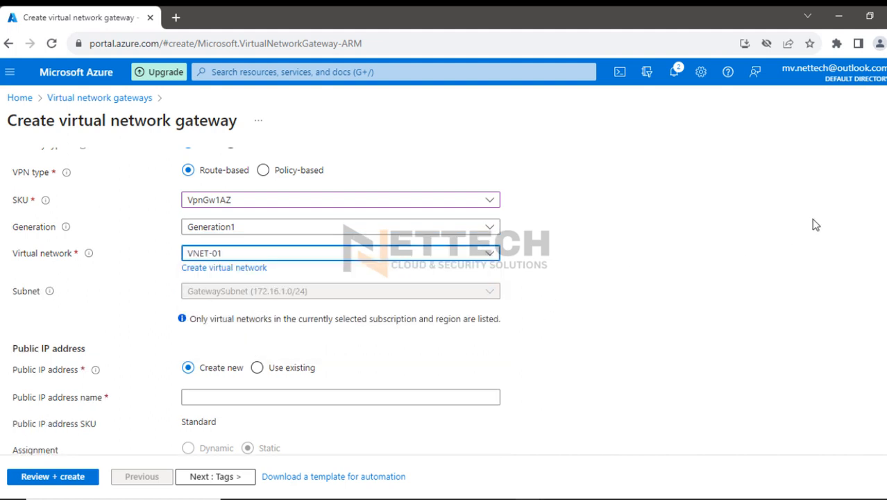
Start the annotation pen, underline the GatewaySubnet value in the form, and leave the annotation
left_click(872, 186)
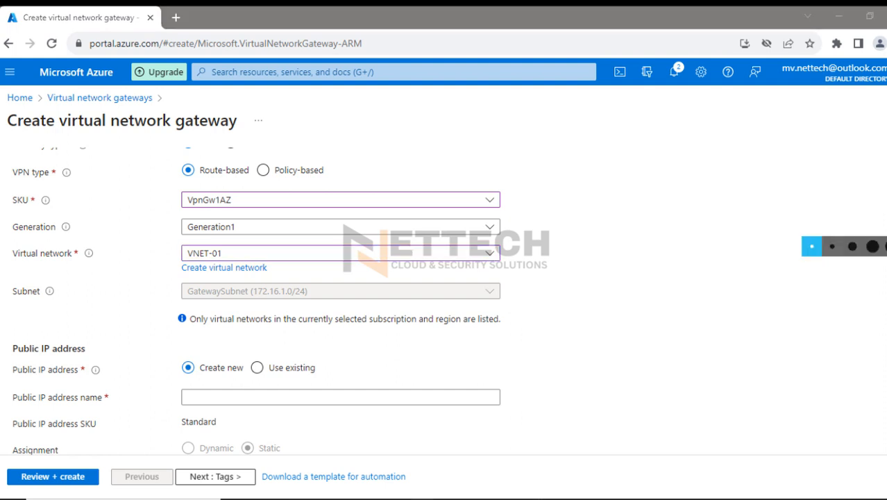
left_click(872, 247)
mouse_move(190, 295)
left_mouse_down()
mouse_move(248, 299)
mouse_move(196, 299)
mouse_move(221, 299)
left_mouse_up()
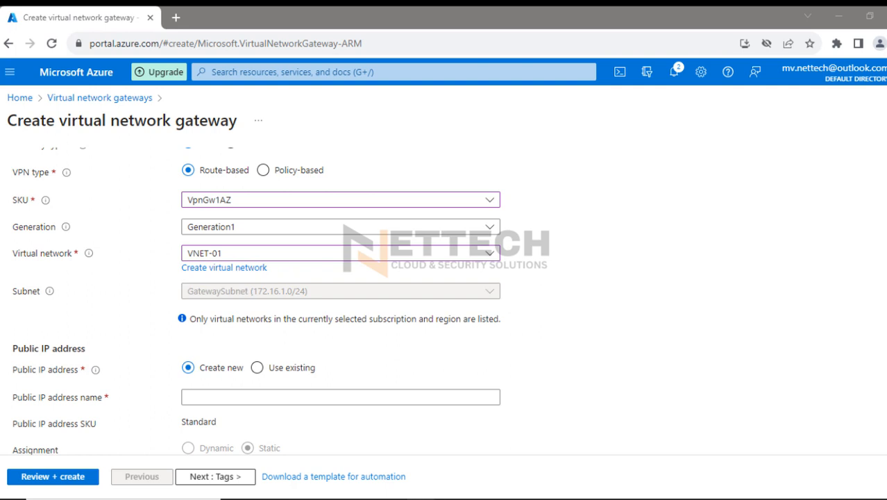
scroll(564, 313, "down", 1)
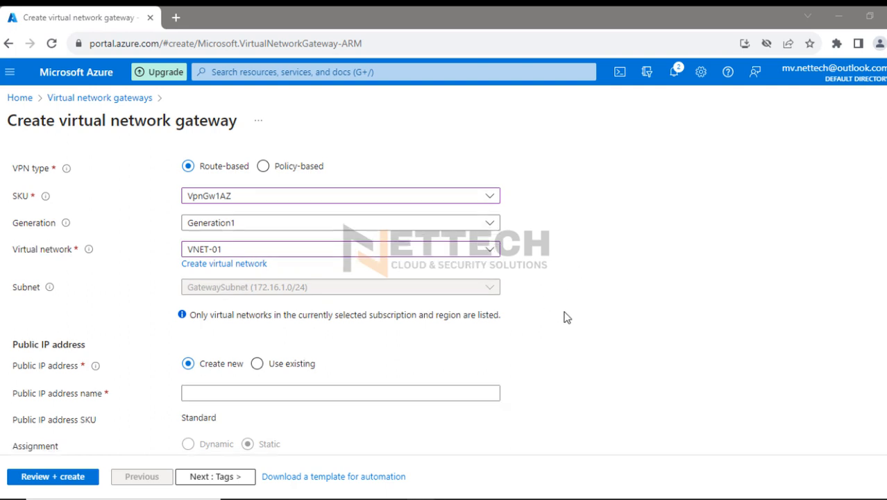
Name the gateway's new public IP address VPN-Public-IP
left_click(224, 331)
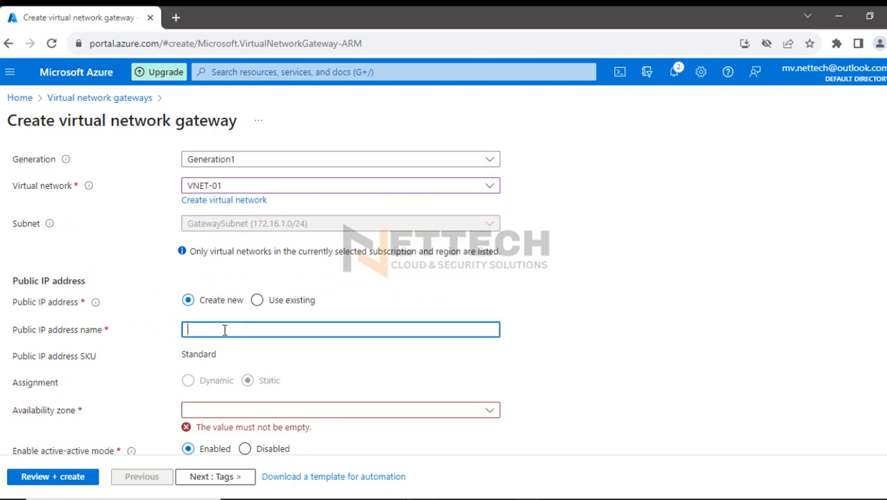
type("VPN-Pu")
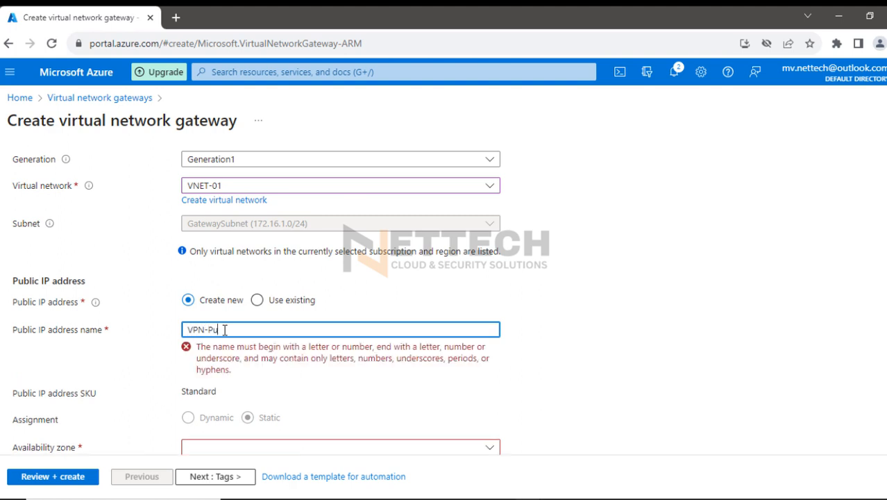
type("blic-")
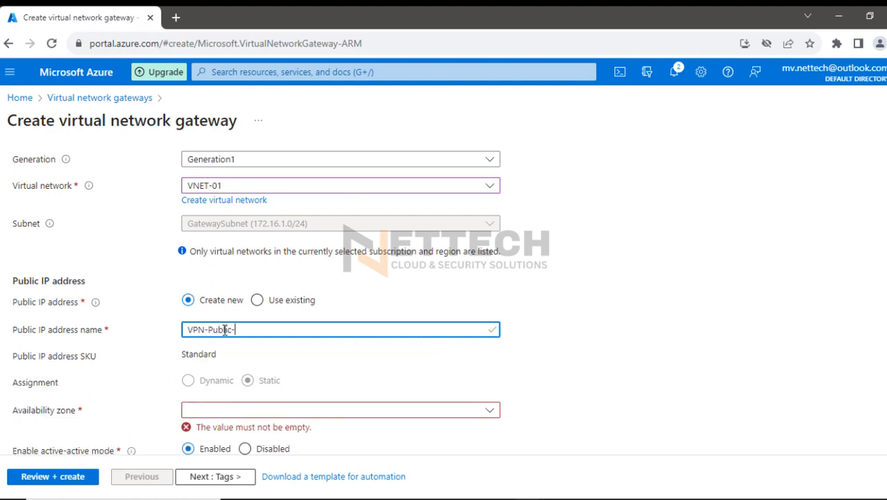
type("IP")
Set the public IP address's availability zone to 1 and disable active-active mode for the gateway
scroll(416, 367, "down", 1)
left_click(495, 347)
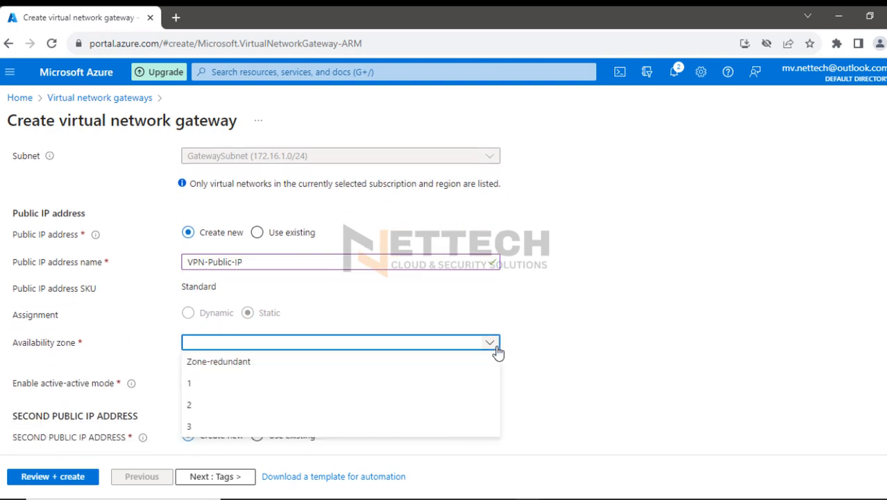
left_click(187, 389)
scroll(505, 368, "down", 1)
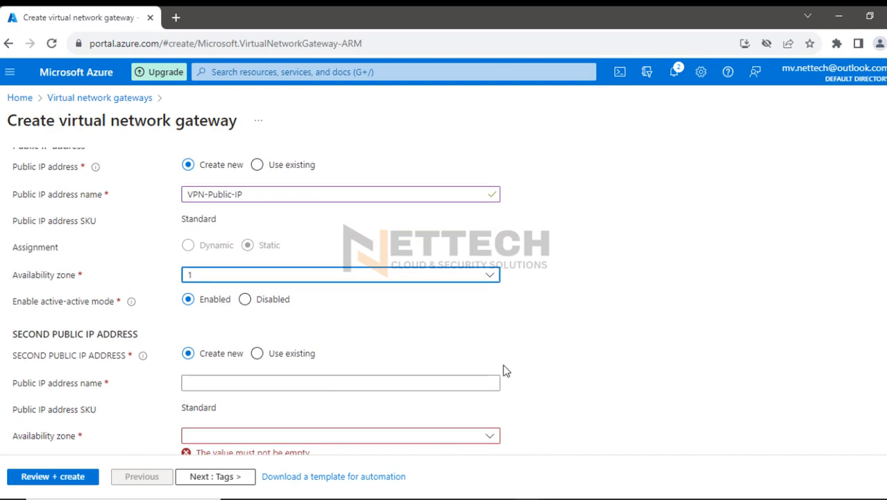
scroll(312, 291, "down", 1)
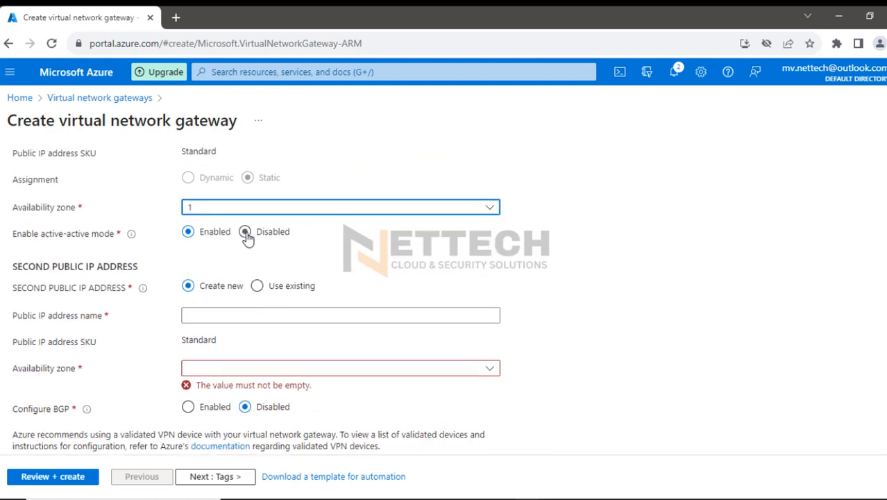
left_click(245, 233)
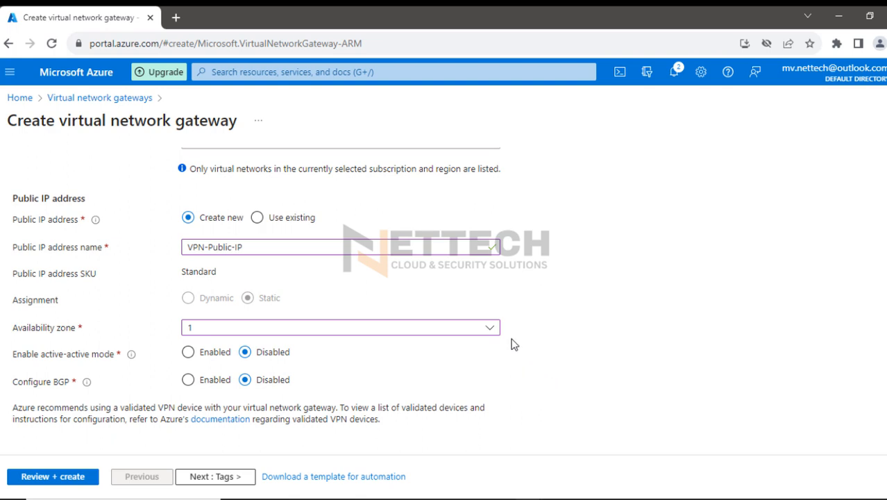
Leave the gateway's tags empty, validate the configuration, and create the virtual network gateway
left_click(215, 477)
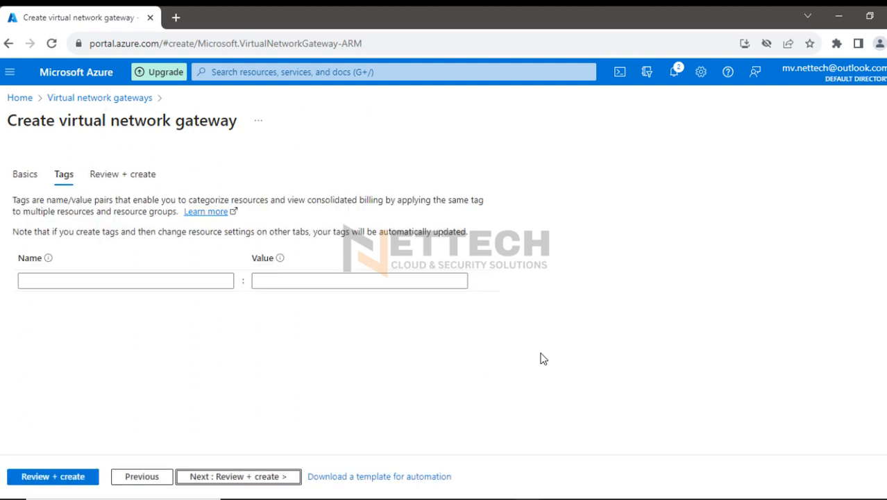
left_click(50, 476)
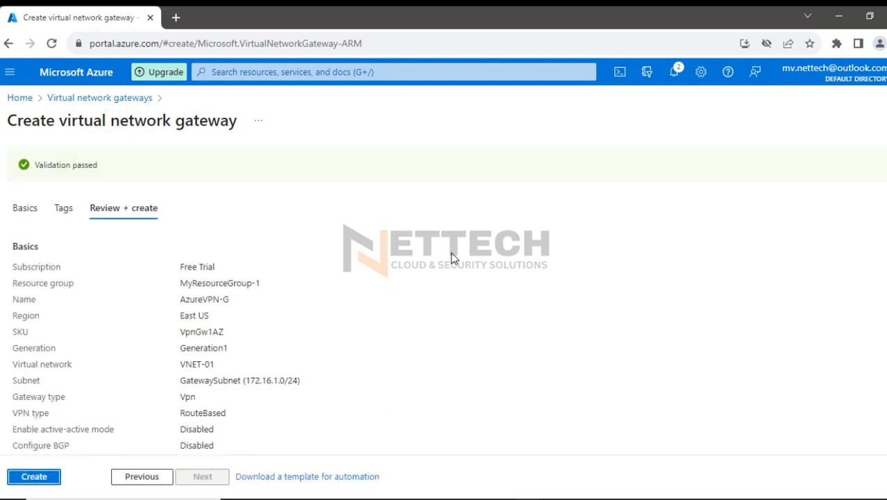
left_click(31, 478)
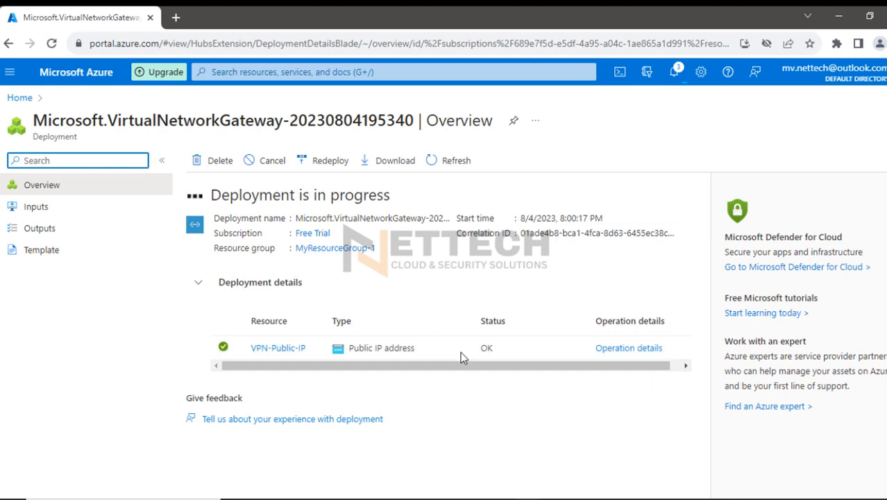
Switch to the Notepad plan and append "- Virtual Network Gateway" to the Step3 line
left_click(637, 498)
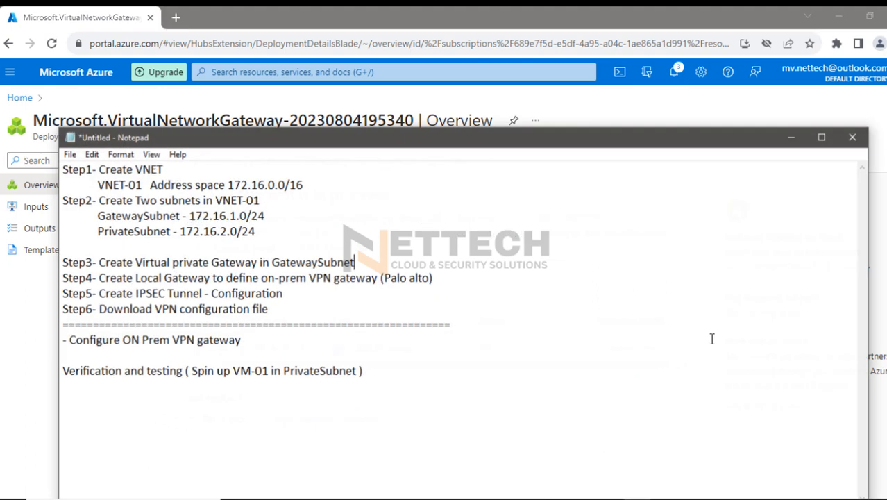
left_click_drag(132, 261, 296, 260)
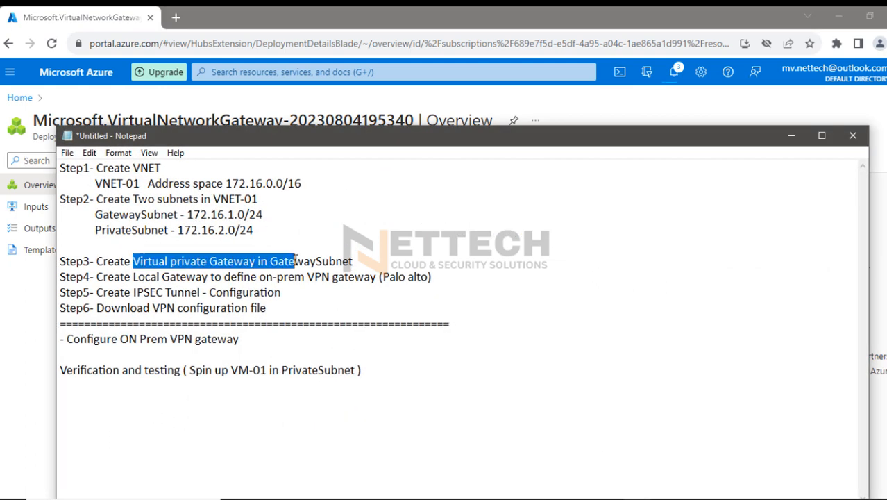
left_click(366, 261)
left_click_drag(356, 140, 481, 157)
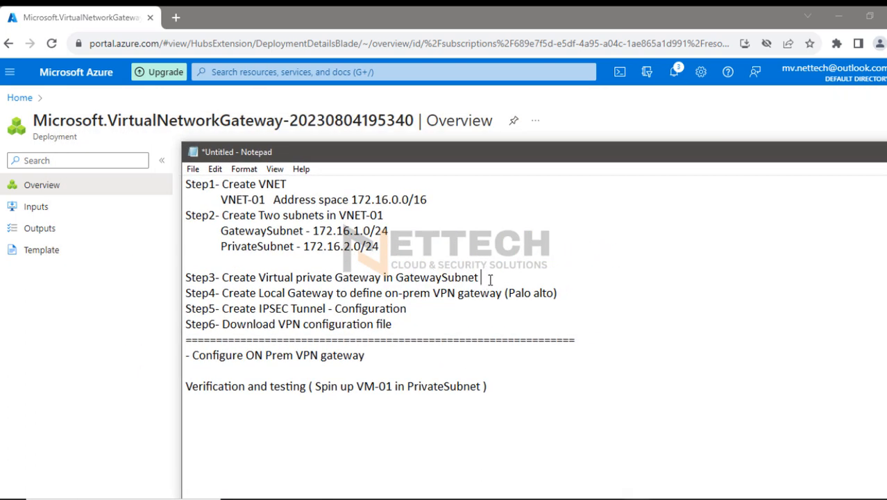
type("- Virtual Network ")
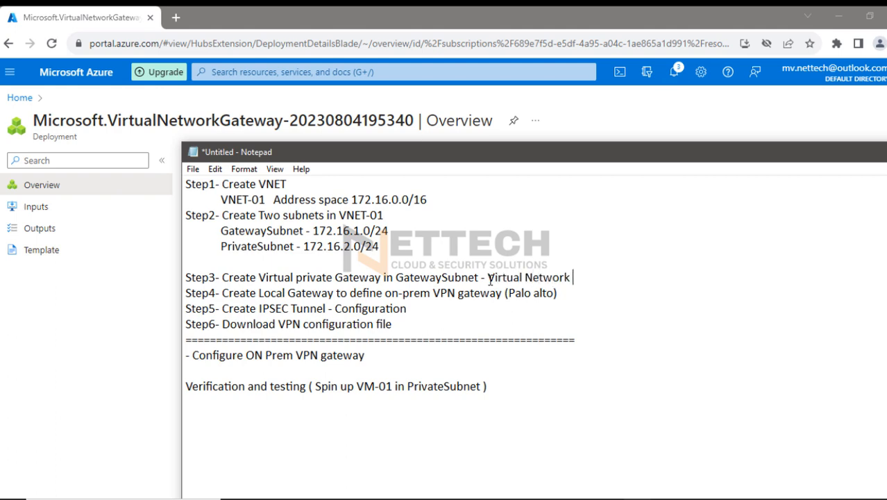
type("Gateway")
Append "- Public IP and Local Subnets/Networks" to the Step4 line of the plan
left_click_drag(257, 292, 507, 297)
left_click(560, 293)
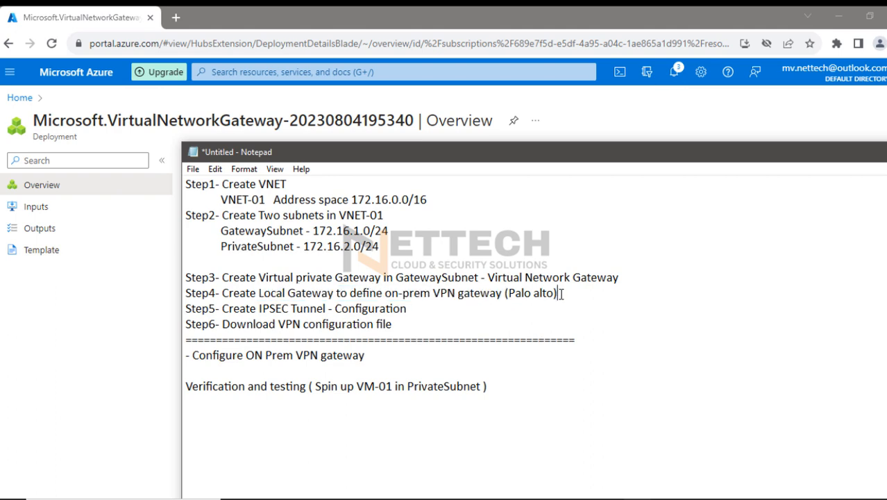
left_click_drag(228, 293, 566, 298)
left_click(565, 295)
type("Public IP and Local")
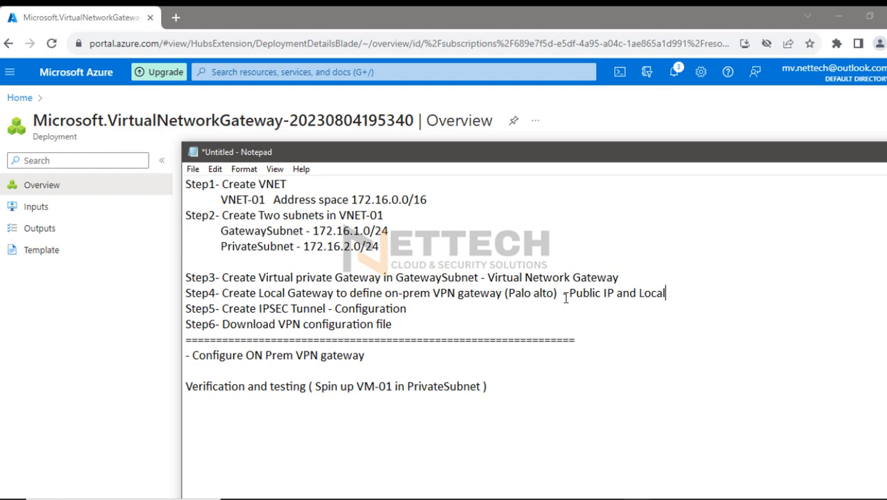
type(" Subnets/Networks")
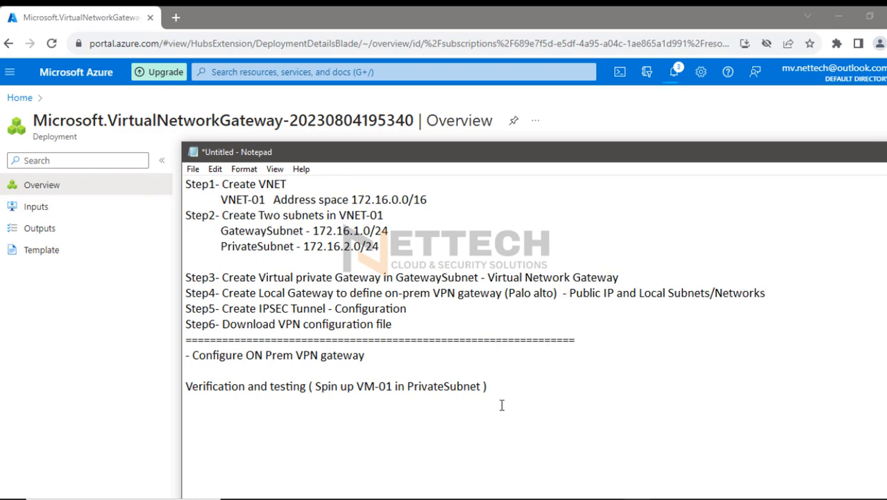
Switch to Microsoft Whiteboard and erase the red pen drawings around the VPN tunnel and Palo Alto firewall
left_click(444, 498)
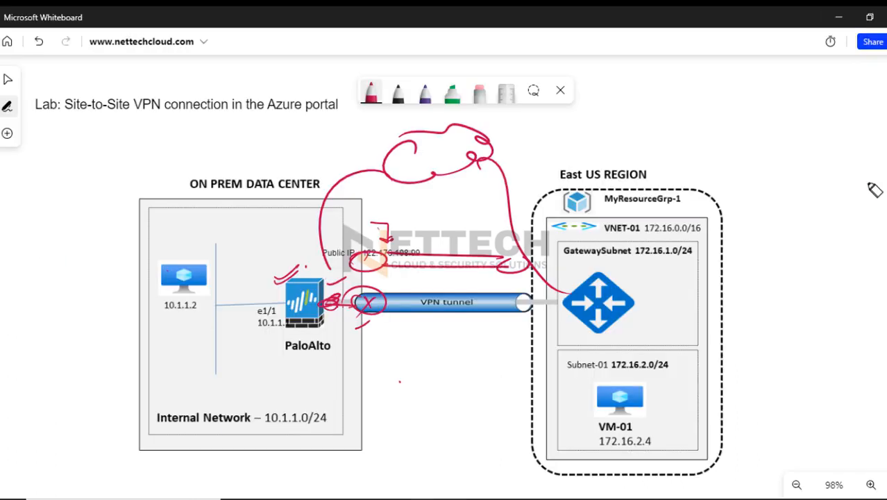
left_click(479, 92)
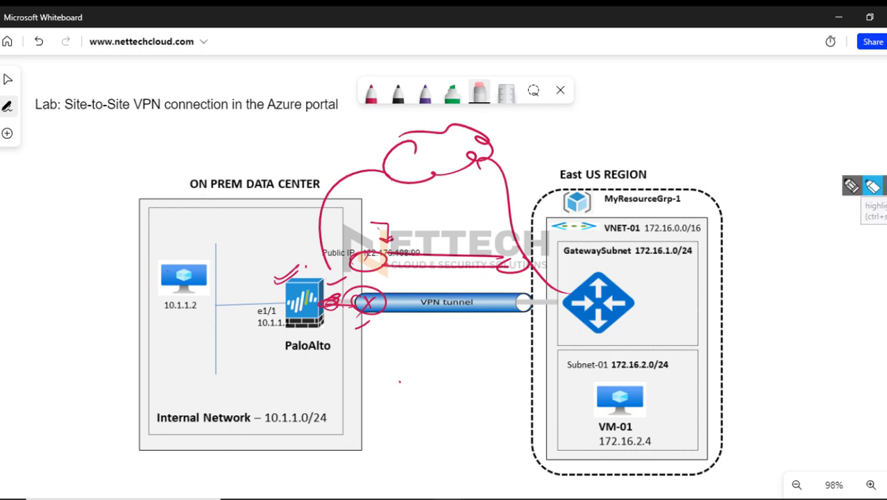
mouse_move(508, 201)
left_mouse_down()
mouse_move(323, 243)
mouse_move(368, 303)
left_mouse_up()
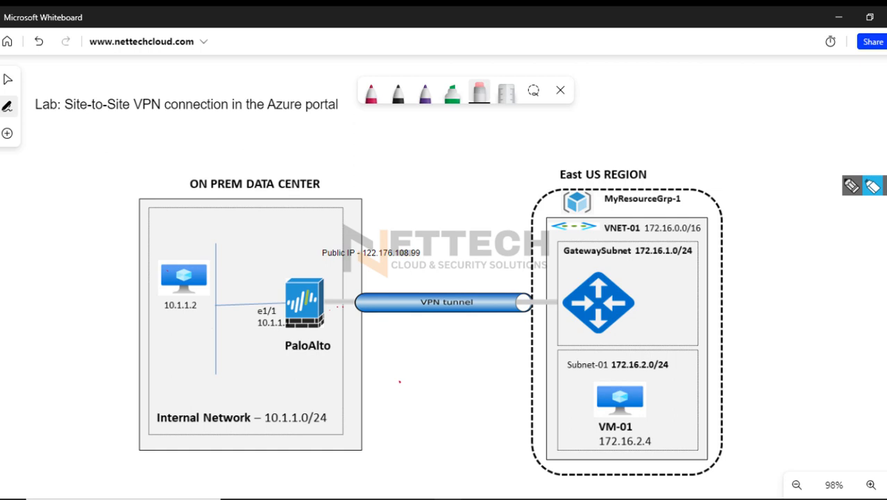
Highlight the on-prem public IP 122.176.108.99 and the internal network 10.1.1.0/24 in green
left_click(452, 93)
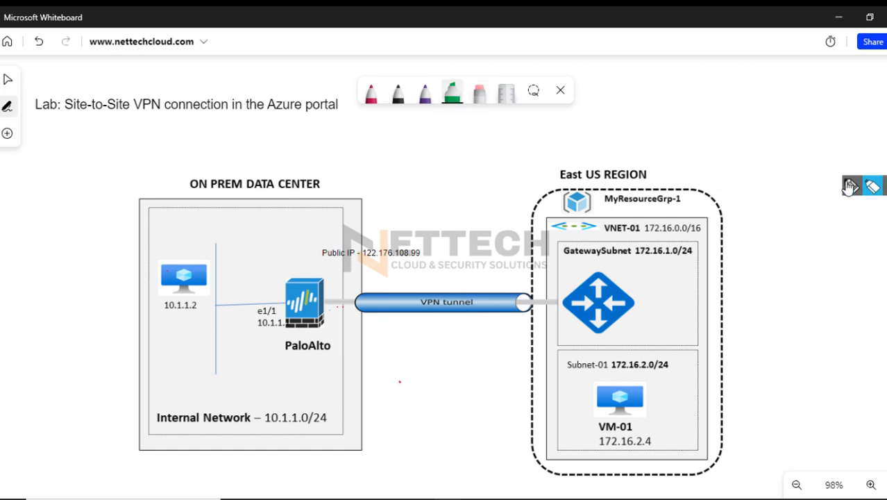
mouse_move(385, 244)
left_mouse_down()
mouse_move(416, 265)
mouse_move(441, 254)
left_mouse_up()
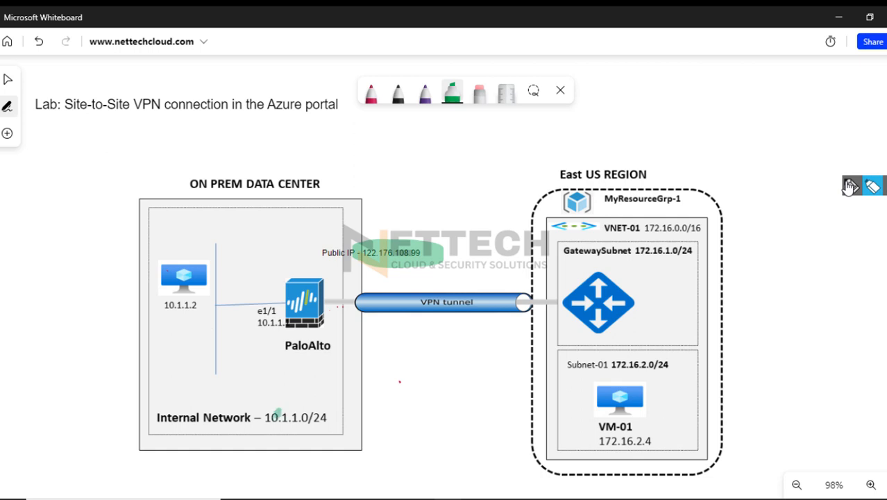
mouse_move(278, 415)
left_mouse_down()
mouse_move(283, 402)
mouse_move(328, 411)
left_mouse_up()
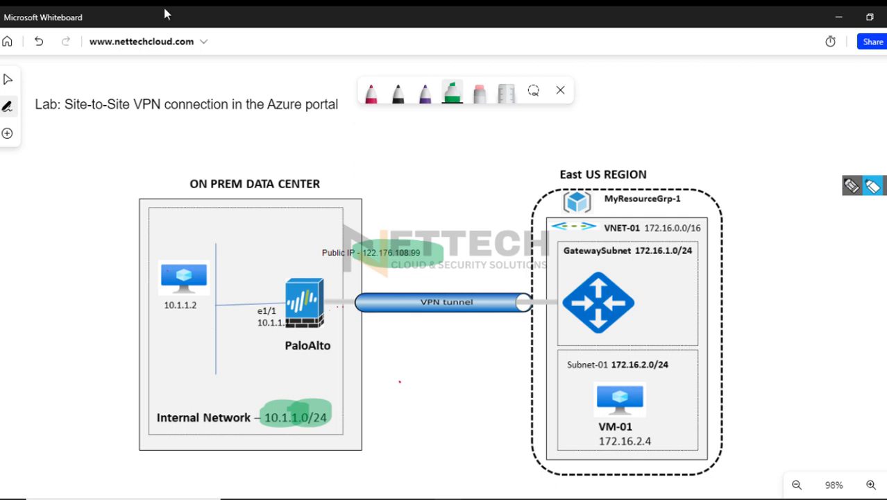
left_click(322, 366)
Switch back to the Azure portal, duplicate the deployment page's tab, and open the Azure home page in the duplicate
left_click(527, 498)
left_click(452, 457)
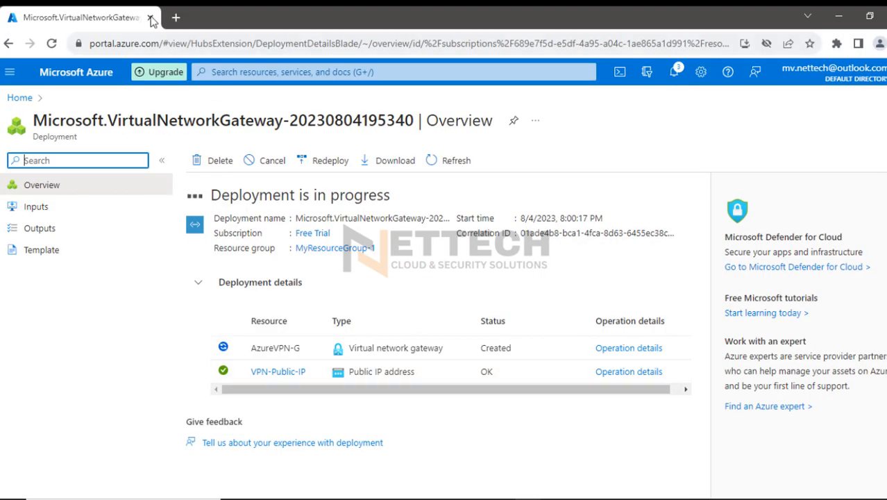
right_click(90, 15)
left_click(129, 112)
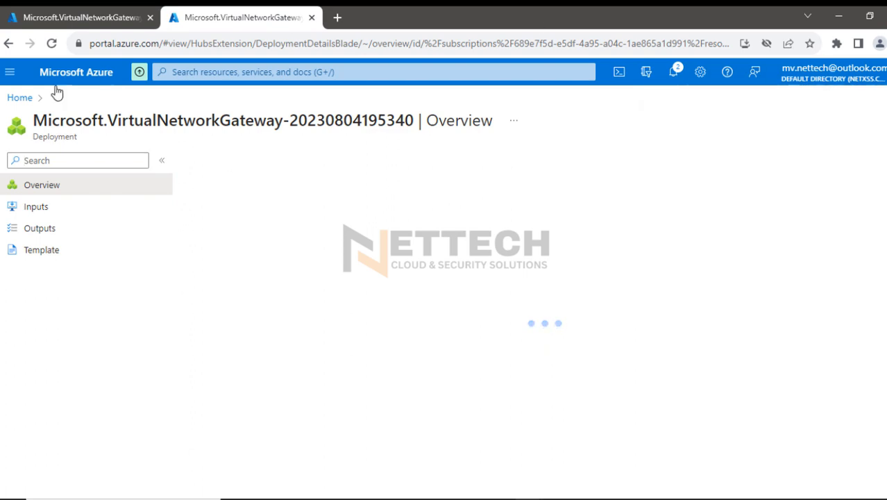
left_click(21, 97)
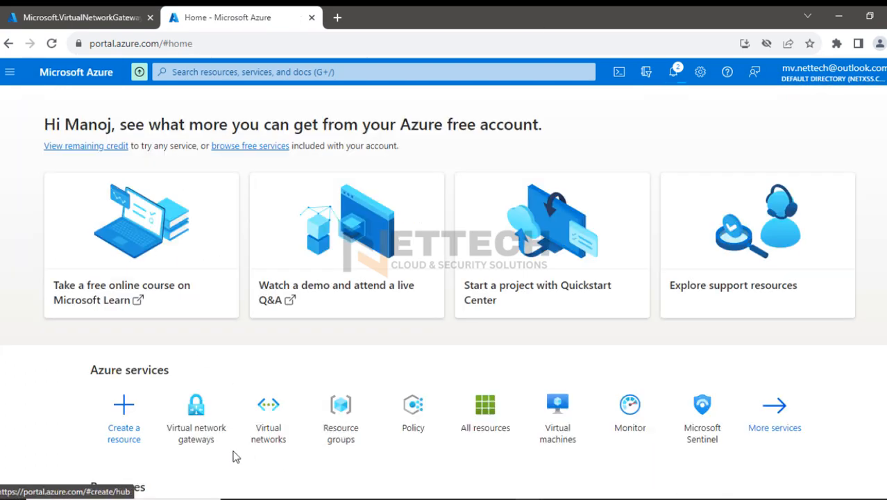
Search the portal for "local ga", open Local network gateways, and start creating a local network gateway
left_click(279, 72)
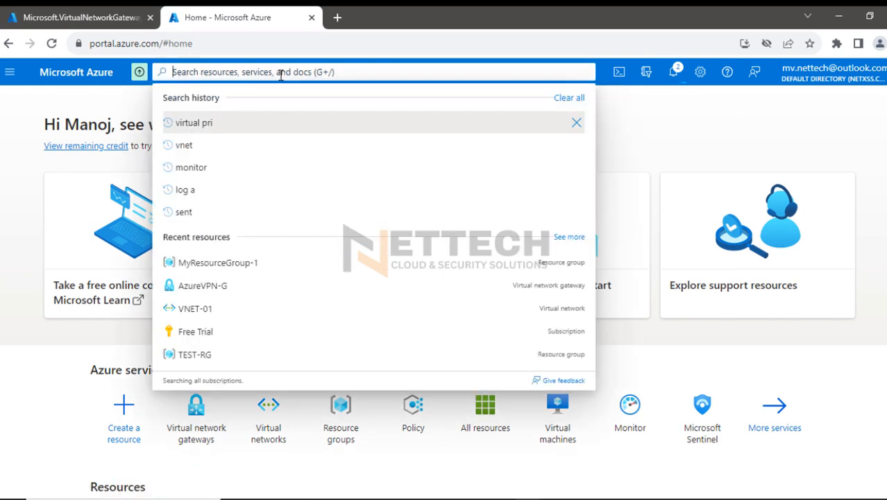
type("local ")
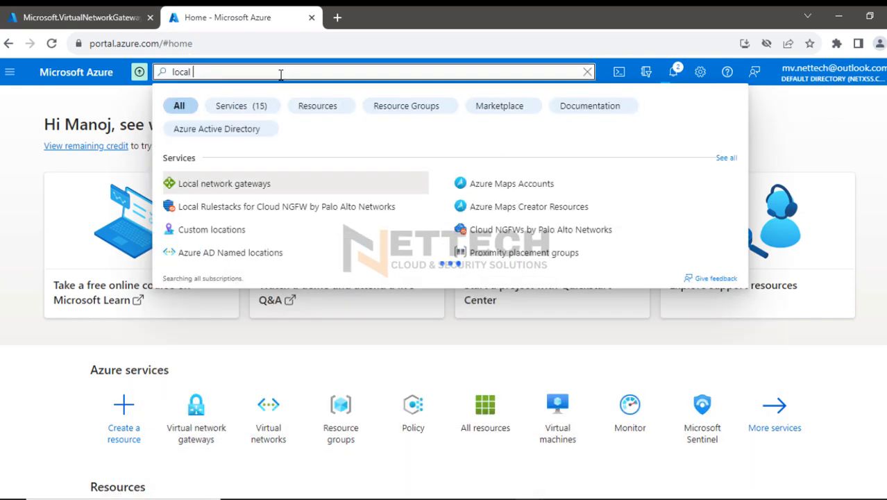
type("ga")
left_click(248, 184)
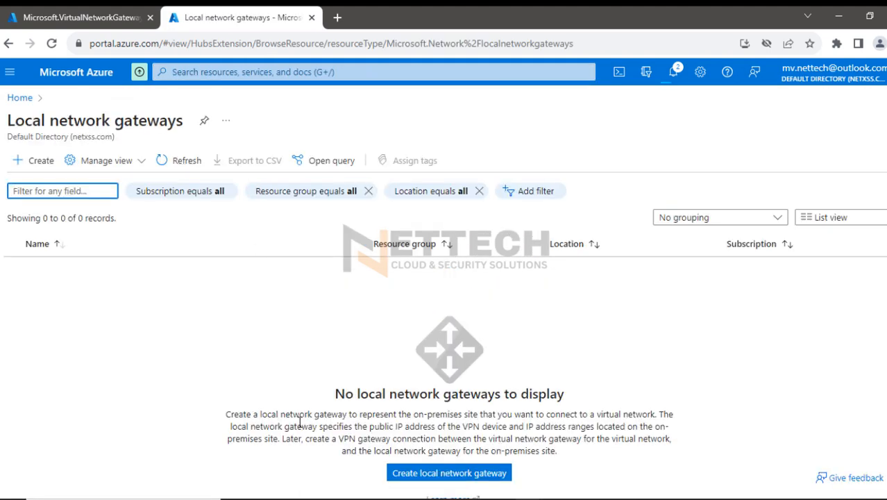
left_click_drag(347, 414, 529, 415)
left_click_drag(563, 414, 670, 414)
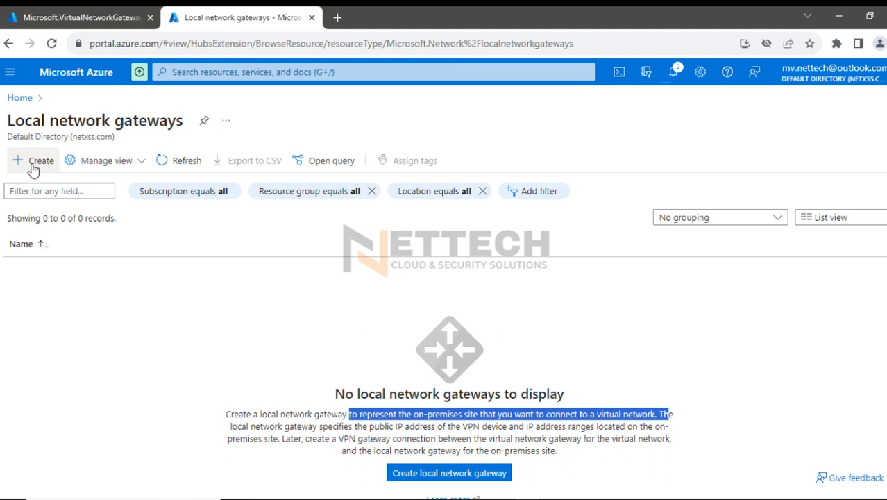
left_click(31, 167)
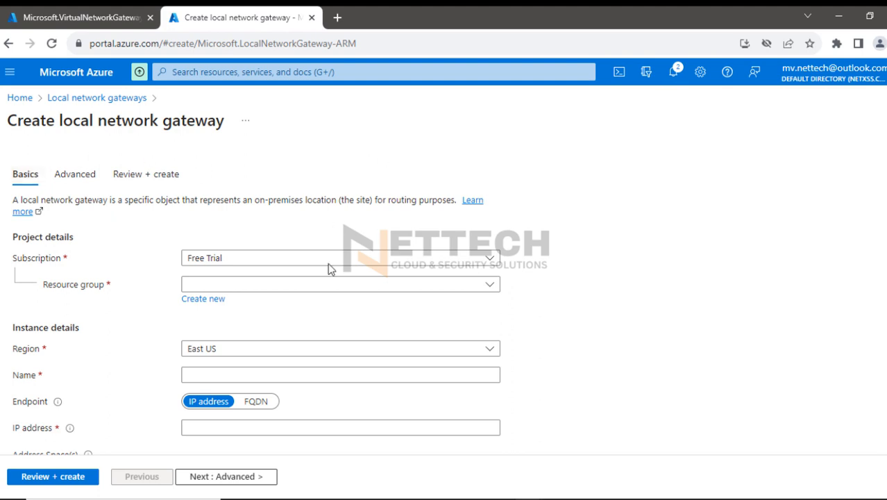
Switch to the whiteboard and circle the VNET-01 label in green
left_click(446, 499)
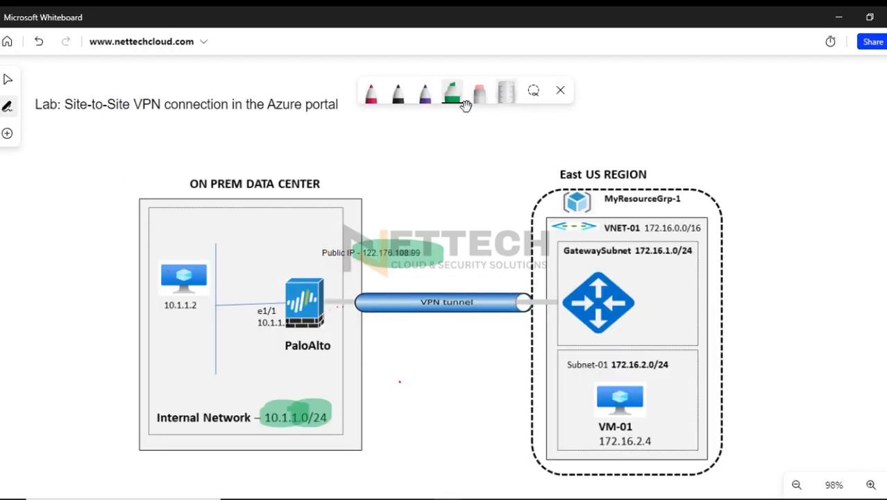
left_click(370, 92)
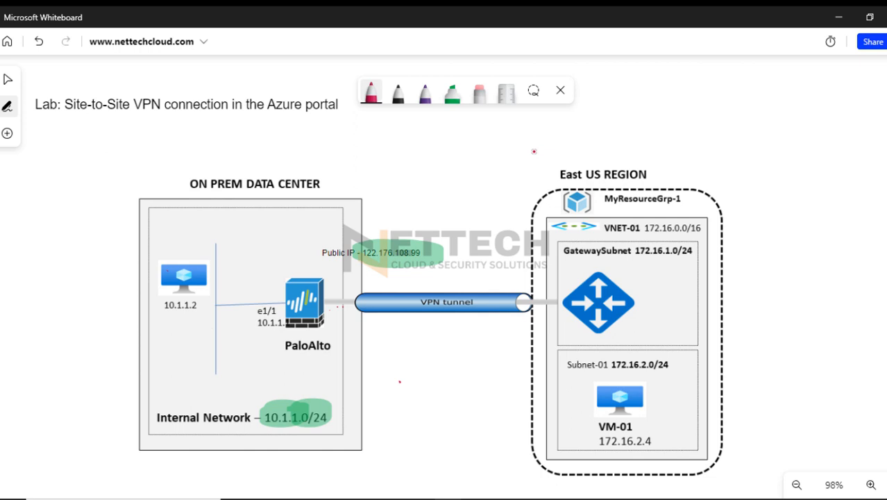
mouse_move(636, 208)
left_mouse_down()
mouse_move(575, 251)
mouse_move(555, 210)
left_mouse_up()
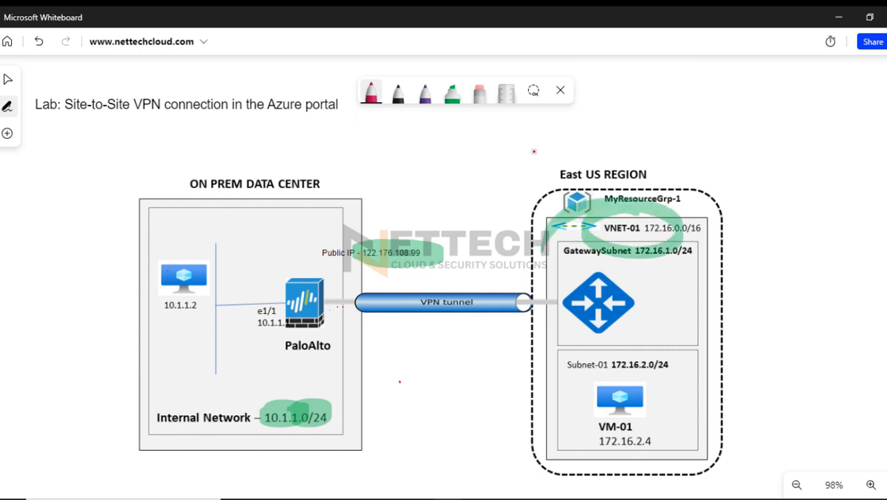
left_click(371, 92)
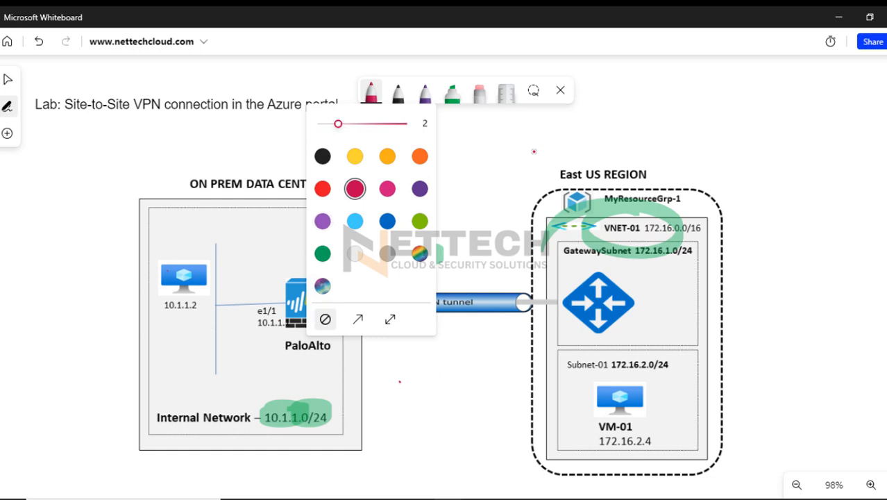
left_click(387, 189)
left_click(355, 189)
left_click(533, 152)
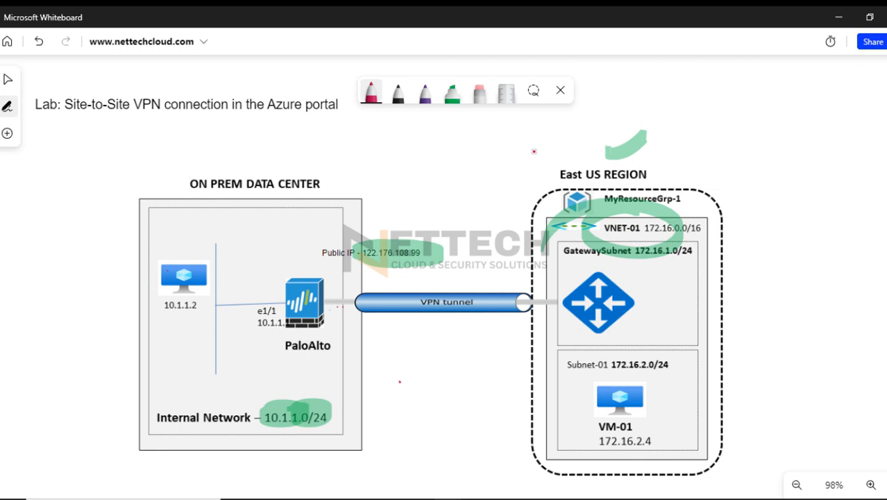
Draw a green arrow and a circle above the East US region, with two branches ending in boxes
left_click(370, 91)
left_click(619, 87)
mouse_move(619, 87)
left_mouse_down()
mouse_move(651, 131)
mouse_move(677, 112)
left_mouse_up()
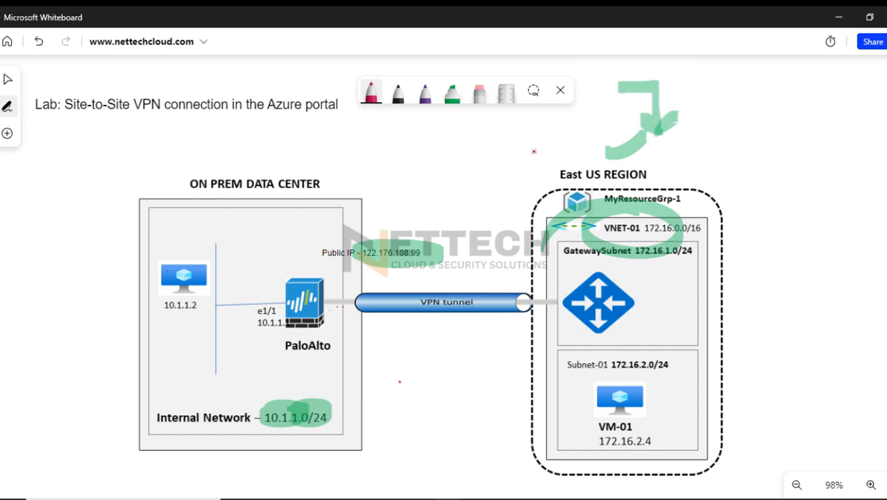
left_click_drag(704, 142, 673, 138)
left_click_drag(743, 135, 830, 82)
left_click_drag(753, 172, 841, 229)
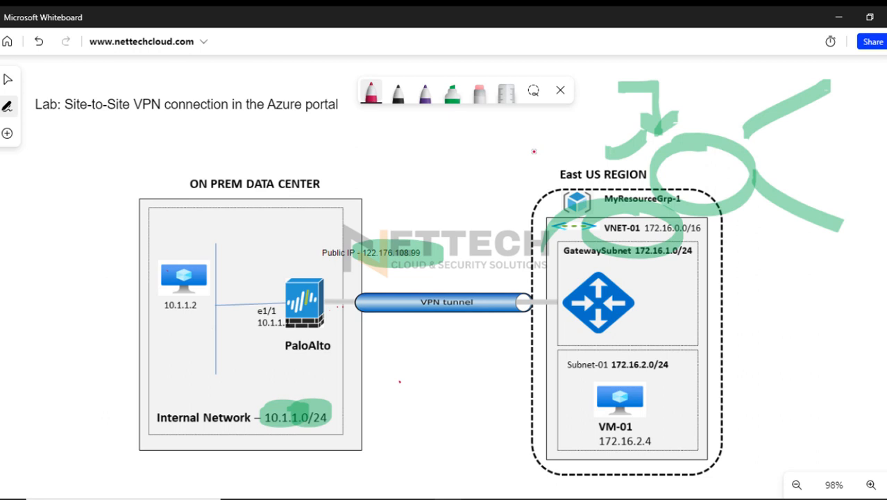
mouse_move(838, 63)
left_mouse_down()
mouse_move(876, 84)
mouse_move(830, 60)
left_mouse_up()
mouse_move(834, 201)
left_mouse_down()
mouse_move(878, 236)
mouse_move(833, 198)
left_mouse_up()
Draw a green curve from the on-prem public IP to the circle above the East US region and retrace the circle
left_click_drag(350, 253, 639, 158)
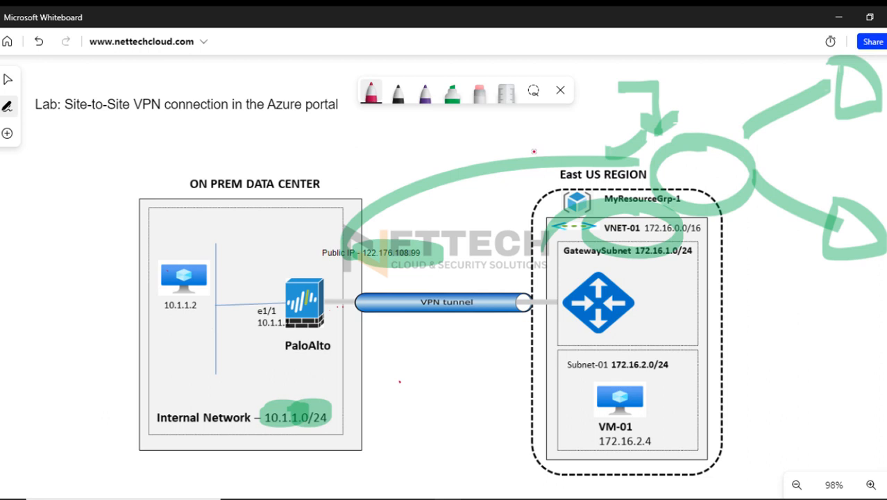
left_click_drag(329, 274, 329, 281)
mouse_move(694, 134)
left_mouse_down()
mouse_move(753, 157)
mouse_move(646, 166)
left_mouse_up()
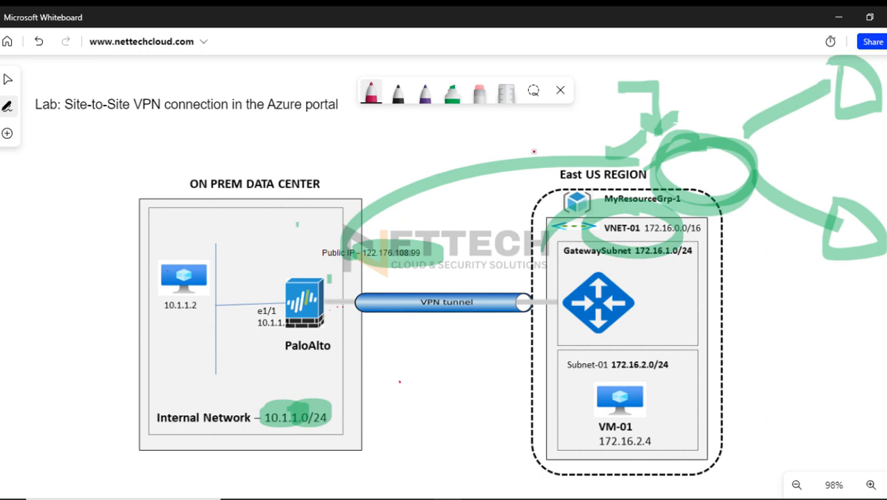
left_click_drag(727, 163, 726, 171)
Erase the public IP highlight, the connecting curve, and the green drawings around the East US region
left_click(479, 92)
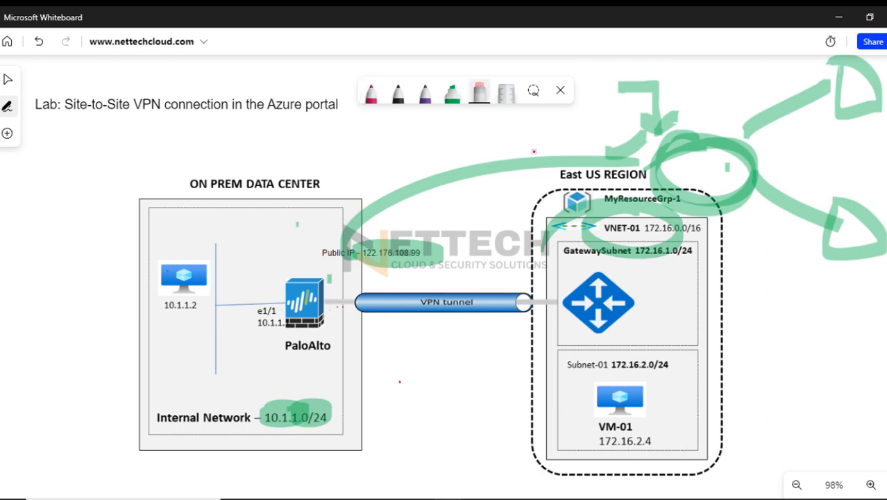
left_click_drag(409, 254, 384, 202)
mouse_move(590, 221)
left_mouse_down()
mouse_move(659, 211)
mouse_move(670, 153)
mouse_move(653, 118)
mouse_move(770, 118)
mouse_move(838, 94)
mouse_move(726, 167)
mouse_move(833, 236)
left_mouse_up()
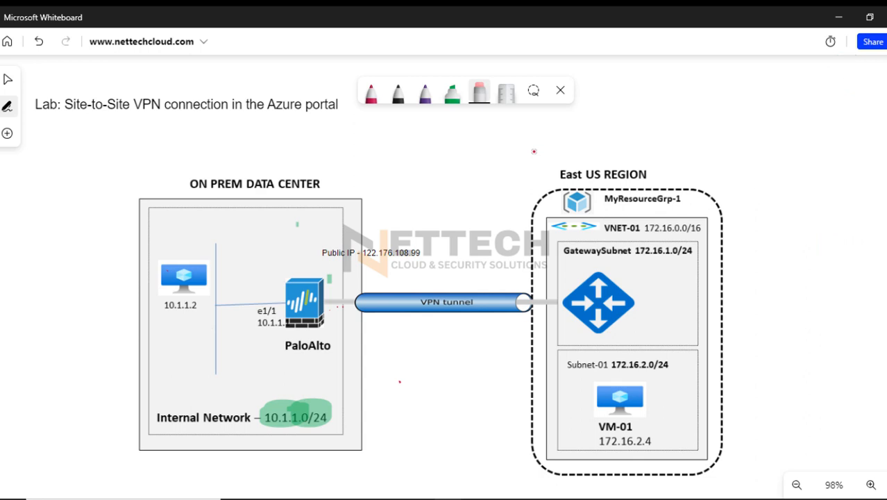
Erase the green highlight on the internal network 10.1.1.0/24 and the stray marks beside the firewall, and return to the Azure portal
left_click_drag(321, 411, 275, 414)
left_click_drag(339, 306, 342, 306)
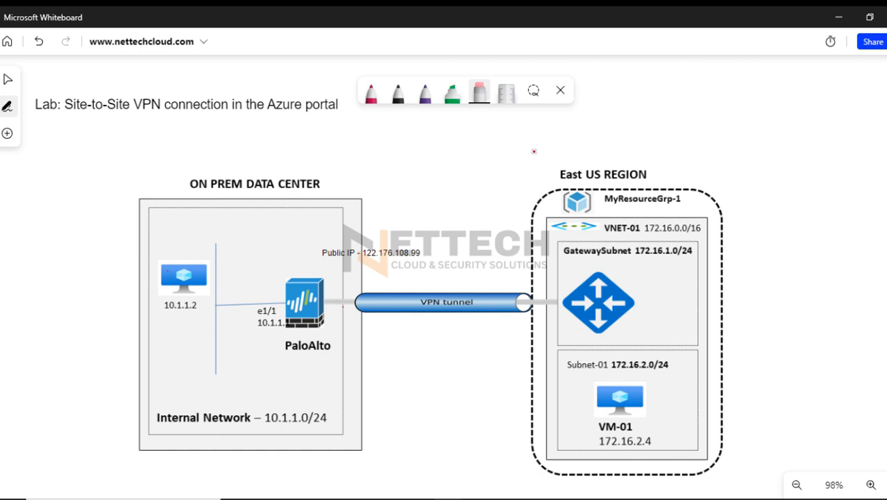
left_click(839, 18)
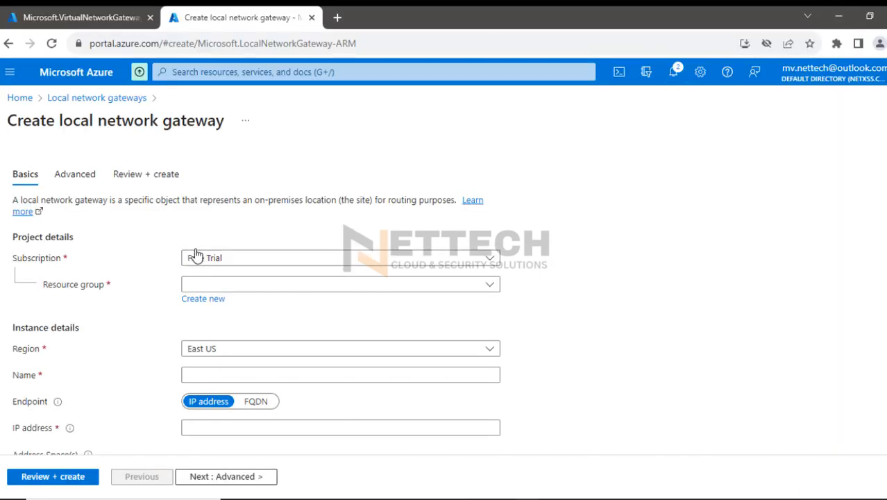
Assign the local network gateway to resource group MyResourceGroup-1 and name it PaloAltoFW
left_click(217, 288)
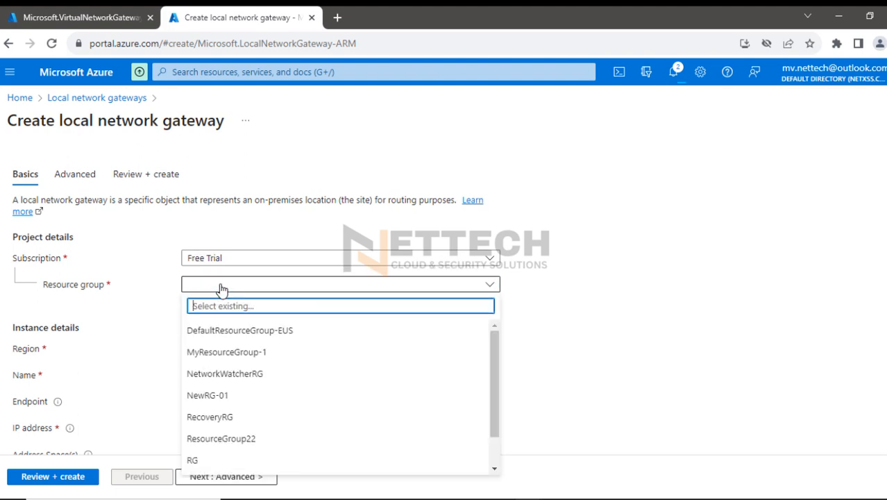
left_click(220, 352)
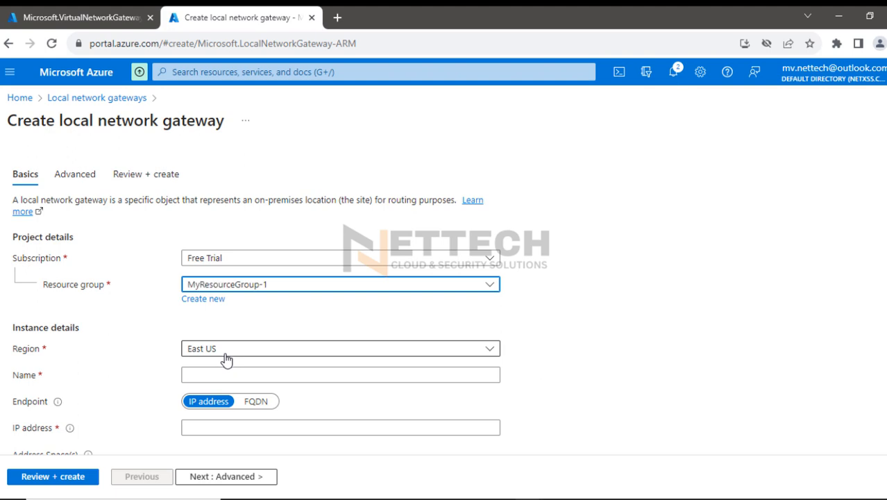
left_click(223, 374)
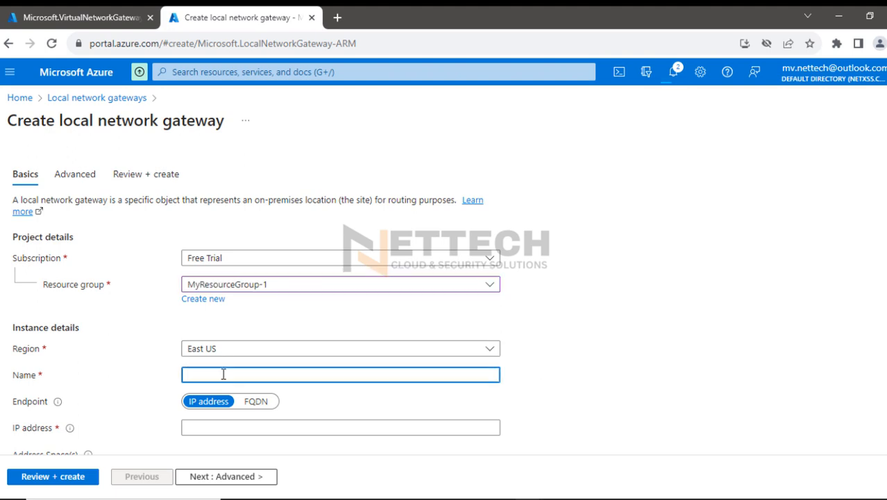
type("PaloAltoFW")
Set the gateway's endpoint IP address to the on-prem public IP 122.176.108.99, checking it against the whiteboard diagram
scroll(543, 360, "down", 1)
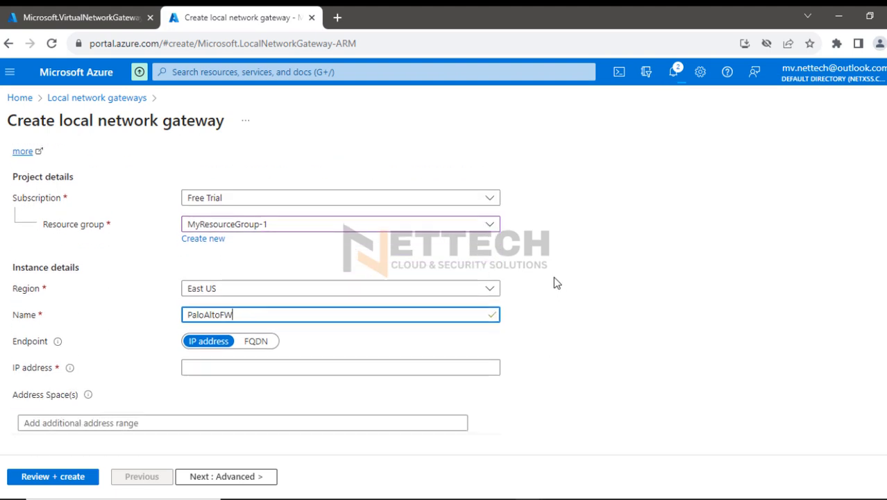
left_click(447, 498)
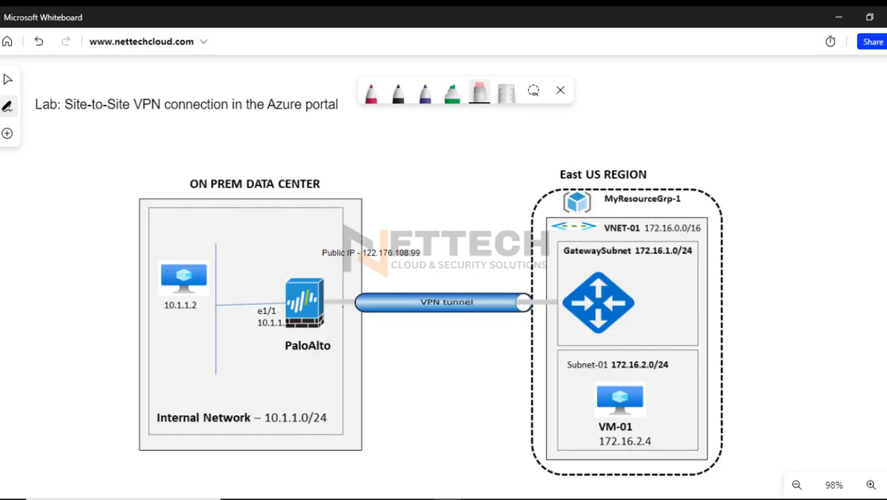
key("alt+Tab")
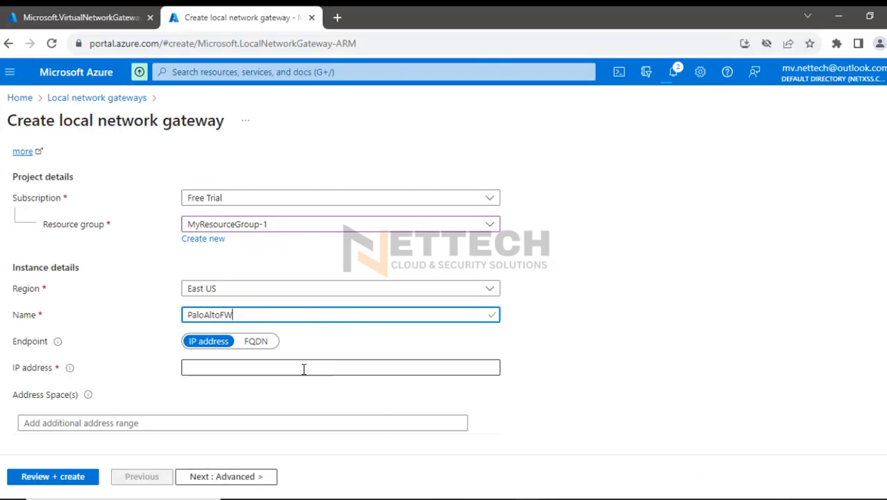
left_click(240, 367)
type("122.176")
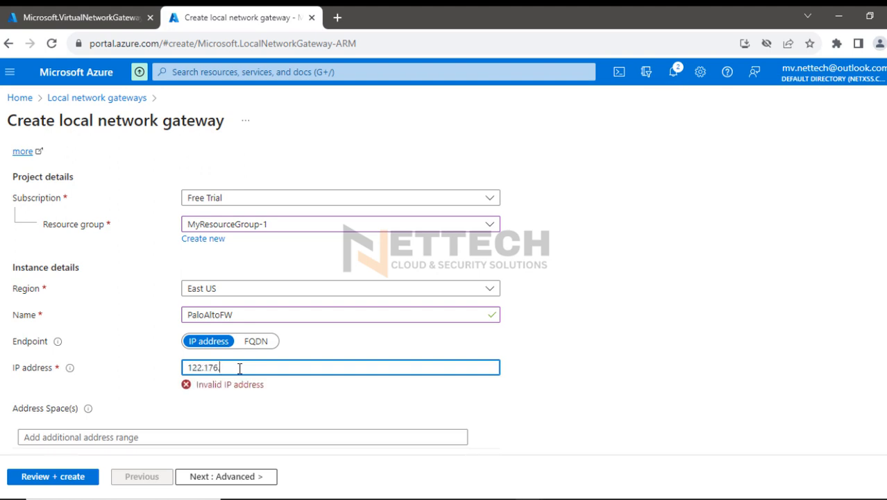
type(".")
key("alt+Tab")
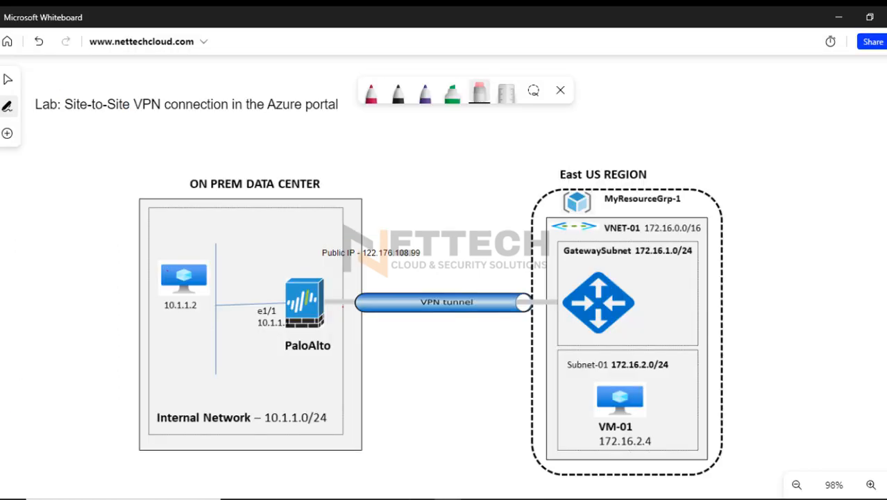
key("alt+Tab")
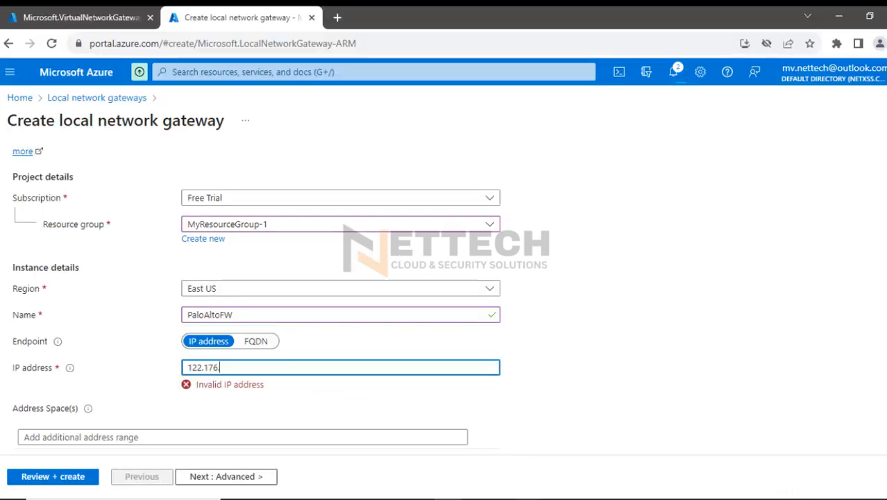
type("108.99")
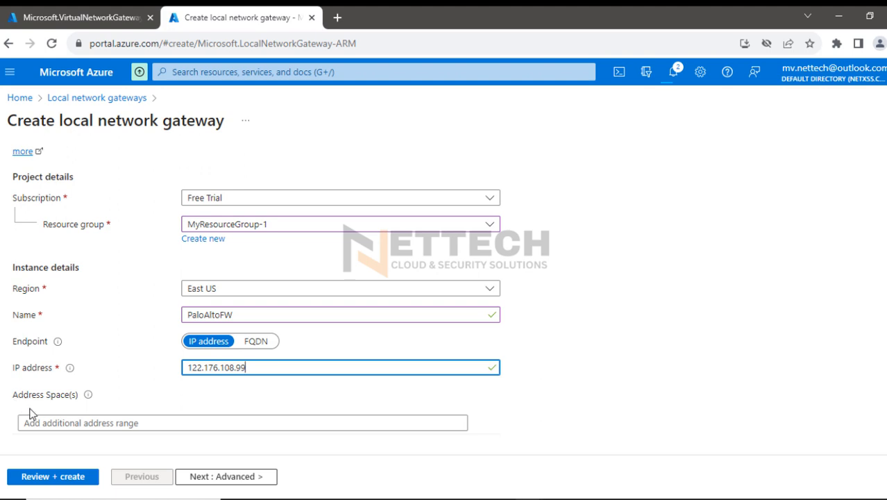
Add 10.1.1.0/24 as the local network gateway's address space
left_click(67, 420)
type("10.1")
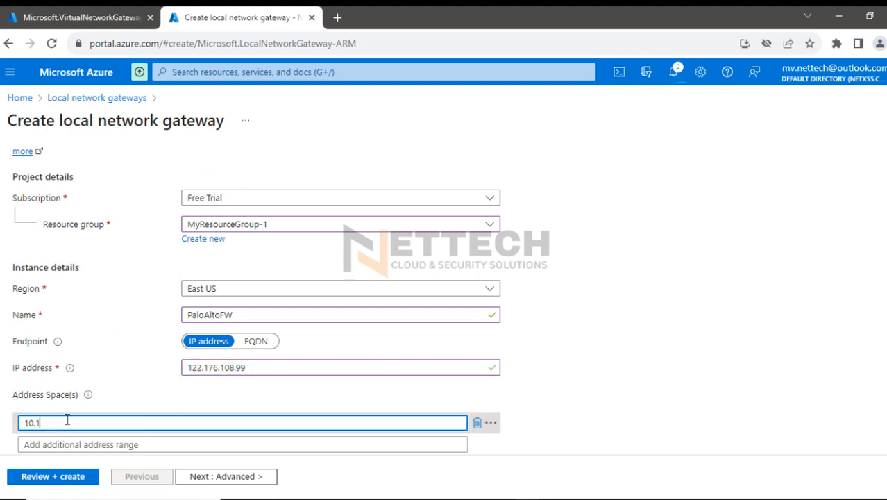
type(".1.0/24")
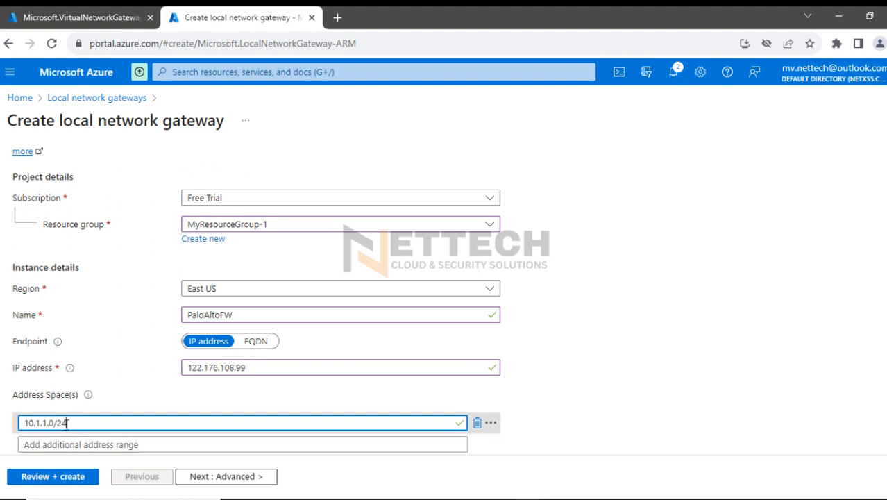
left_click_drag(68, 423, 18, 423)
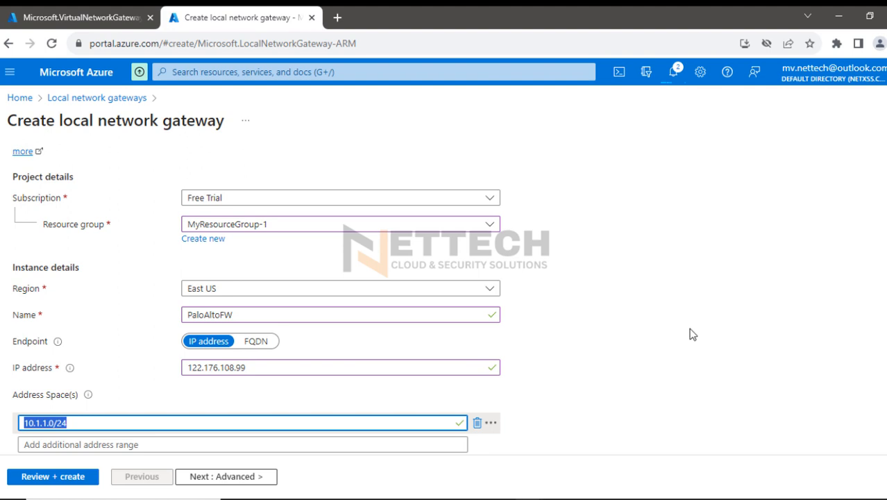
Switch to the whiteboard and draw in red a cloud linking the PaloAlto firewall to the Azure gateway and a double-ended curve above the tunnel
left_click(448, 498)
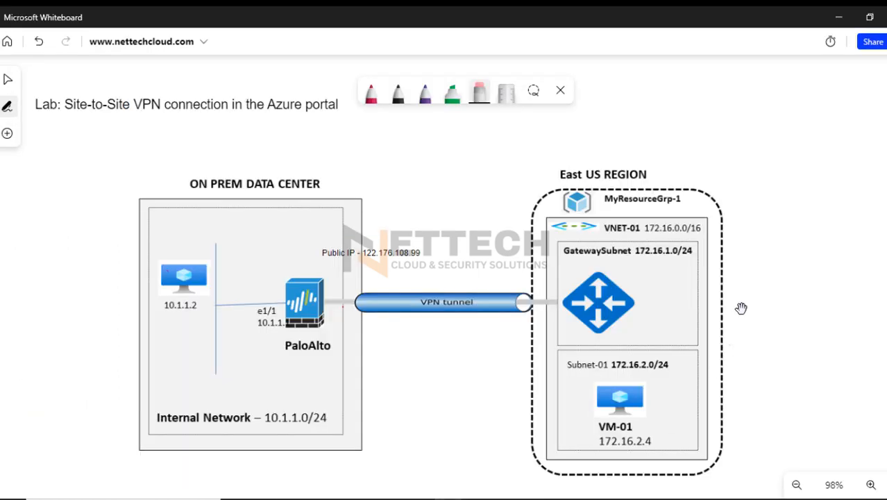
left_click(374, 100)
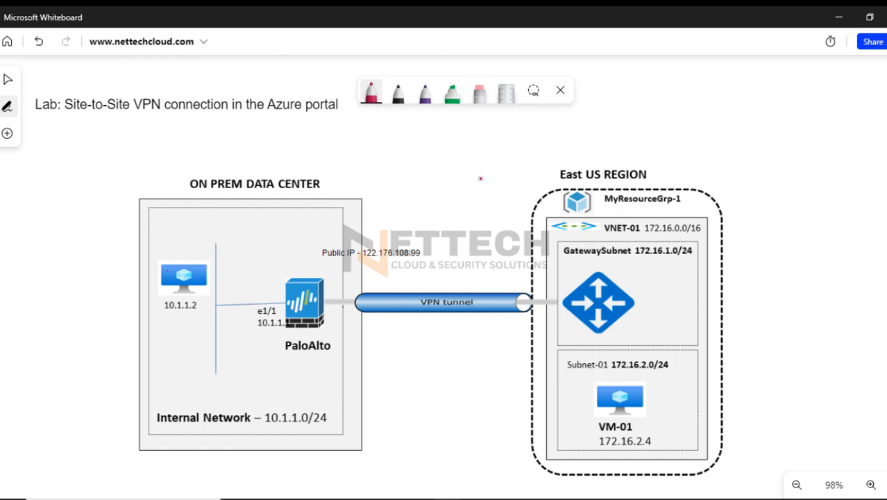
mouse_move(321, 268)
left_mouse_down()
mouse_move(404, 159)
mouse_move(459, 178)
mouse_move(437, 146)
mouse_move(494, 182)
mouse_move(597, 275)
left_mouse_up()
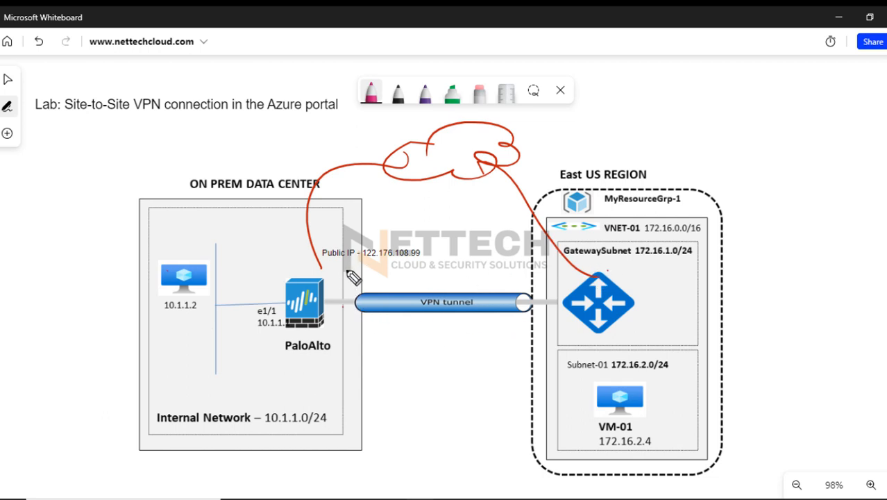
mouse_move(358, 264)
left_mouse_down()
mouse_move(380, 276)
mouse_move(540, 277)
left_mouse_up()
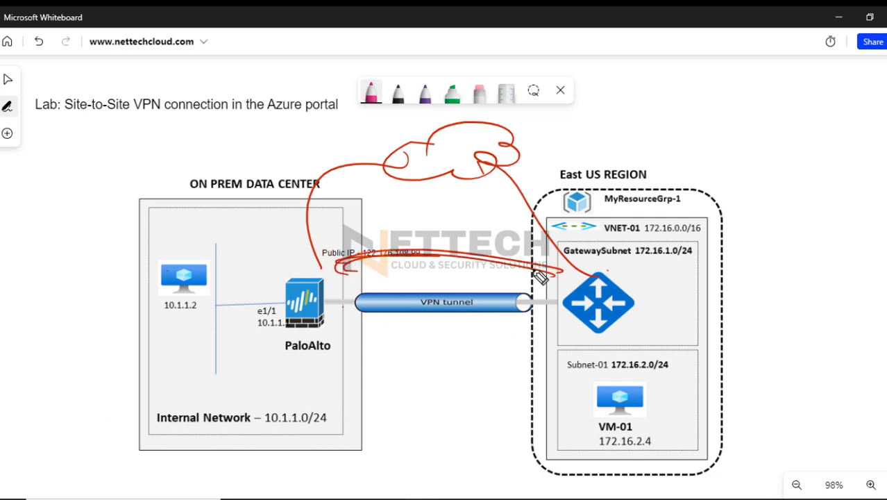
left_click_drag(251, 283, 303, 268)
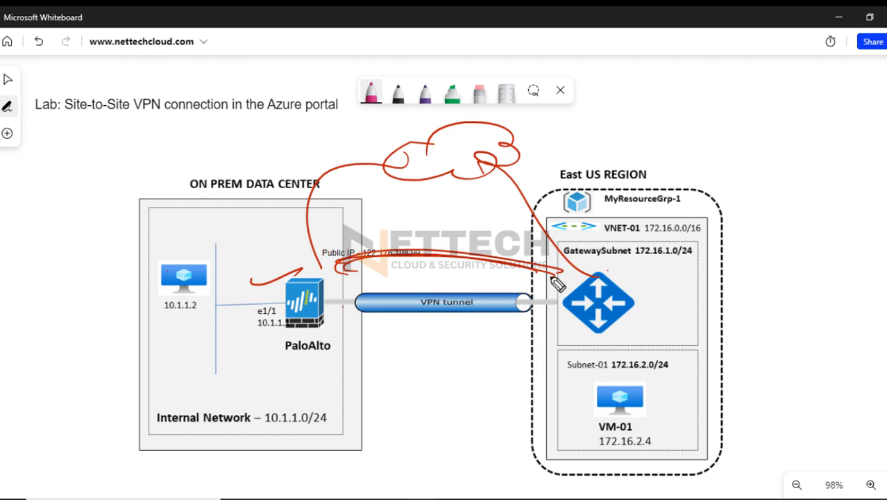
left_click_drag(559, 265, 551, 274)
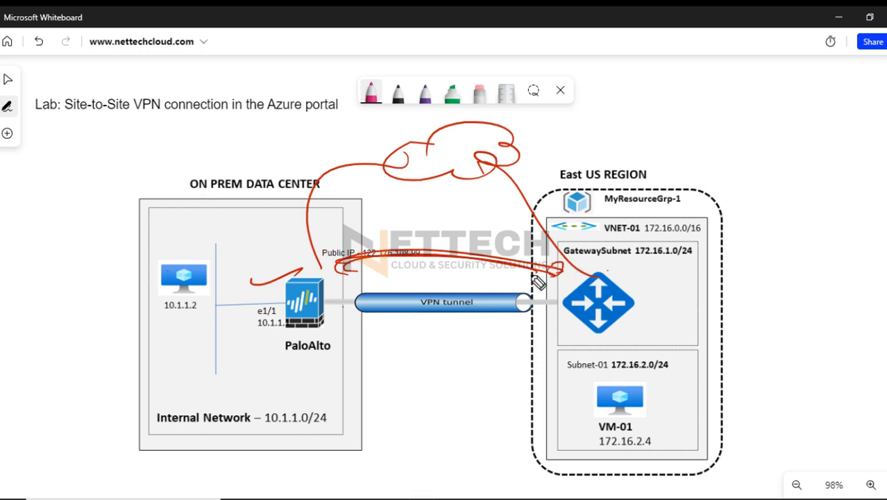
left_click_drag(336, 269, 326, 265)
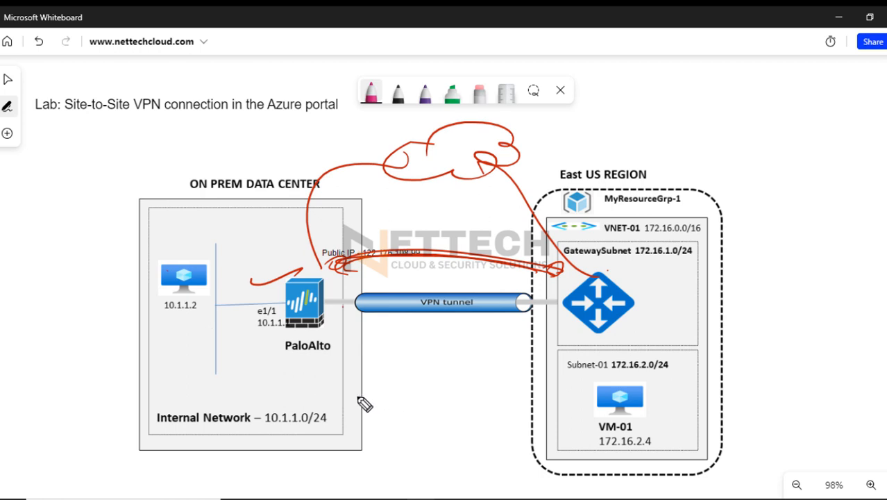
Underline 10.1.1.2 and 172.16.2.4 in red, tick the on-prem computer, and draw an arrow from it to the firewall
mouse_move(198, 316)
left_mouse_down()
mouse_move(159, 316)
mouse_move(202, 319)
mouse_move(184, 324)
left_mouse_up()
left_click_drag(120, 300, 164, 275)
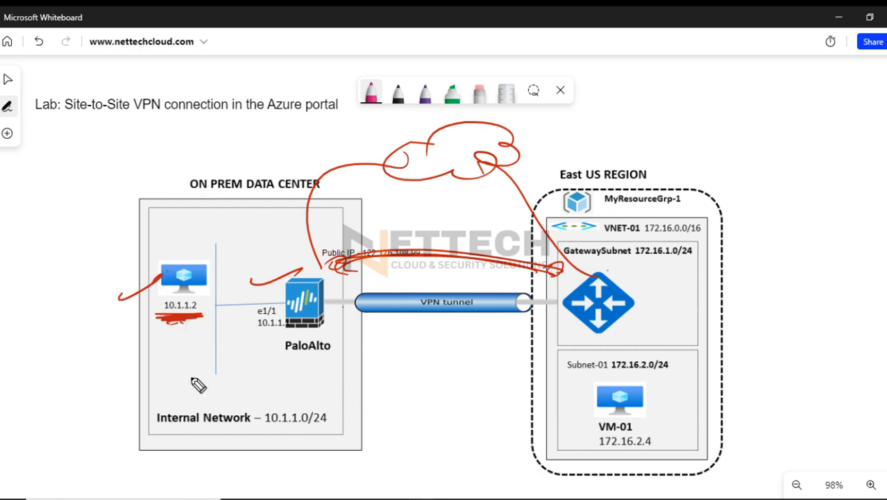
mouse_move(598, 448)
left_mouse_down()
mouse_move(647, 453)
mouse_move(639, 458)
left_mouse_up()
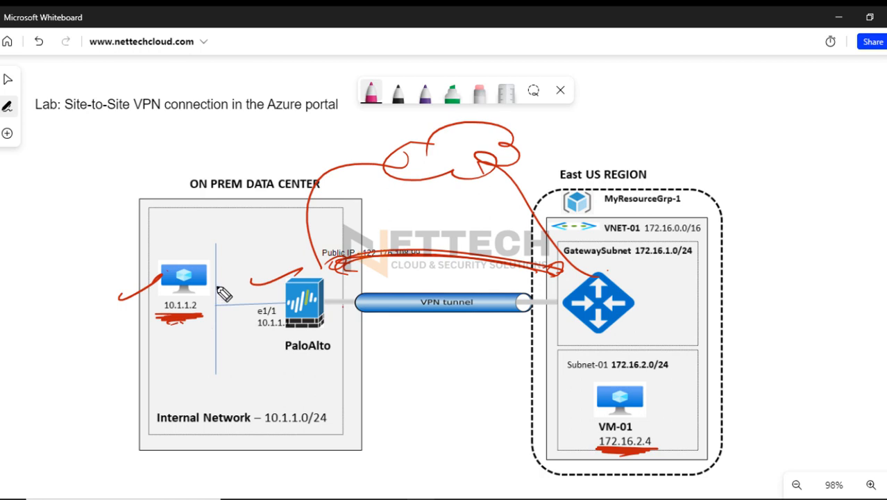
mouse_move(198, 284)
left_mouse_down()
mouse_move(281, 289)
mouse_move(236, 302)
left_mouse_up()
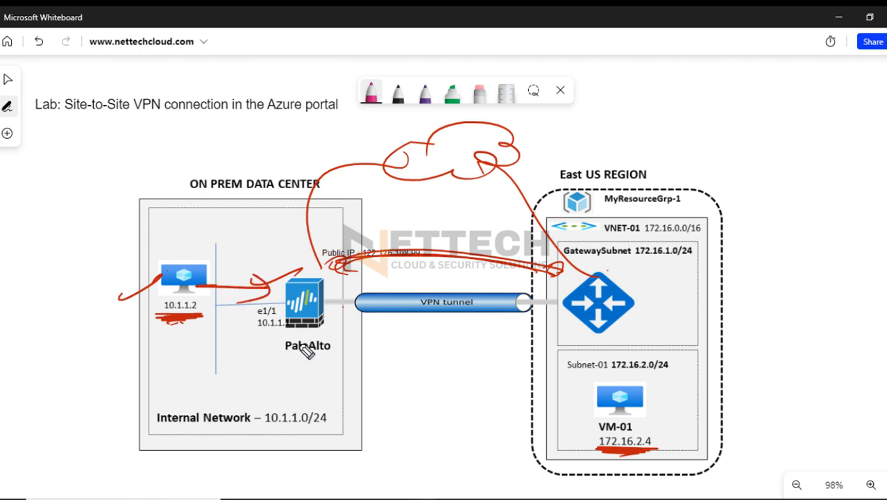
Circle the PaloAlto and VM-01 labels in red, and draw an arrow below PaloAlto and a box with entry lines beside it
left_click_drag(304, 334, 285, 323)
left_click_drag(295, 370, 308, 402)
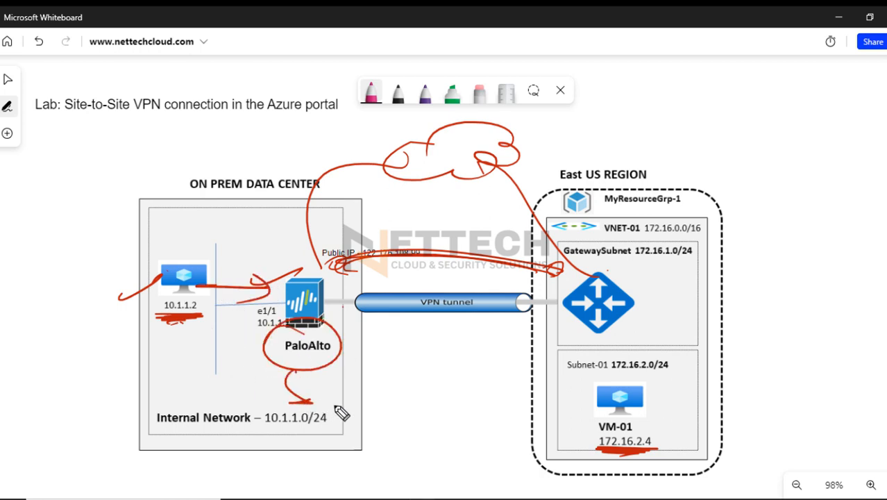
mouse_move(338, 437)
left_mouse_down()
mouse_move(362, 382)
mouse_move(439, 440)
mouse_move(336, 438)
left_mouse_up()
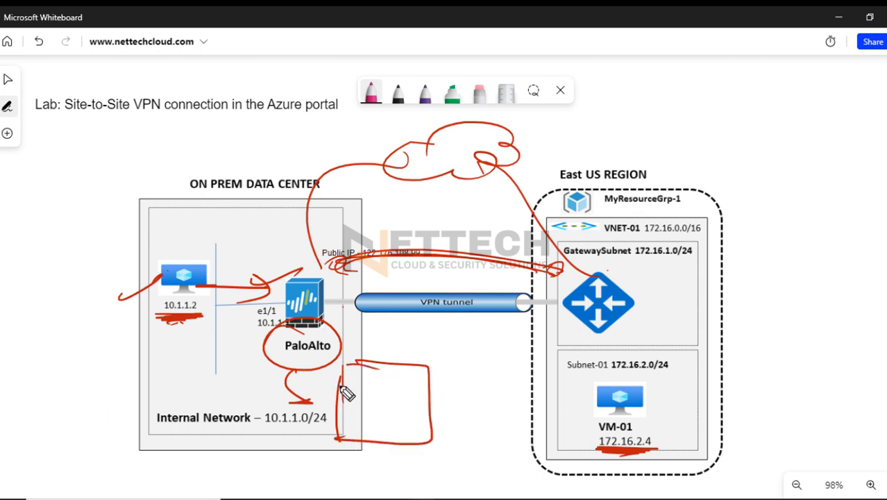
mouse_move(590, 415)
left_mouse_down()
mouse_move(661, 420)
mouse_move(541, 431)
left_mouse_up()
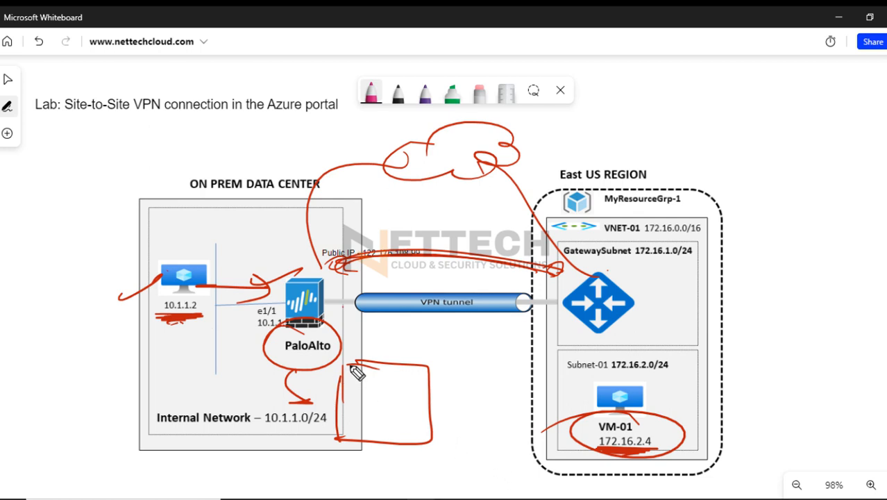
left_click_drag(347, 358, 382, 362)
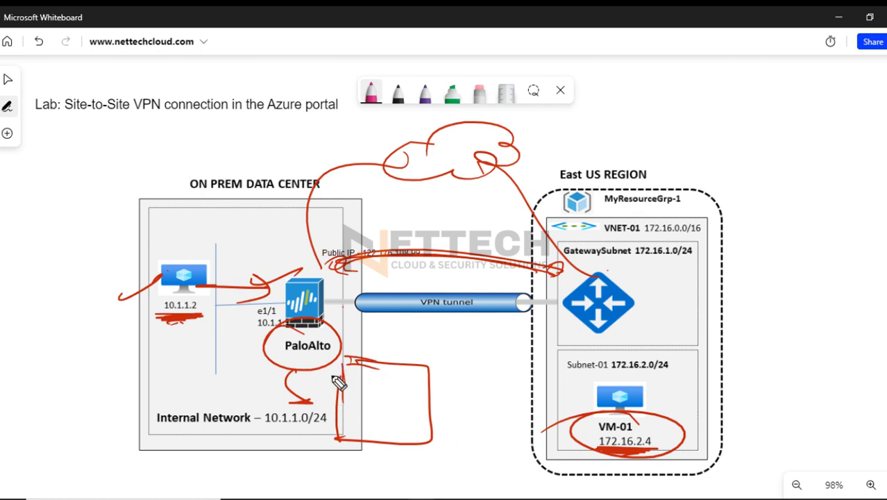
left_click_drag(344, 401, 397, 398)
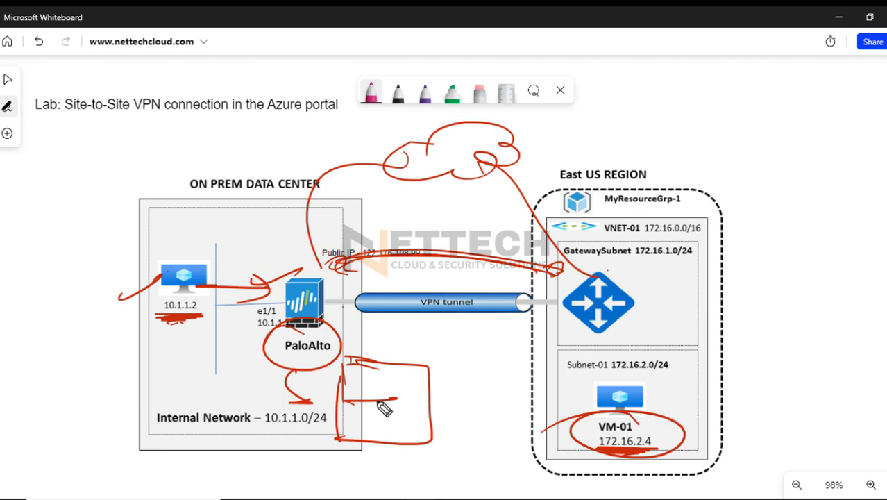
Draw a red arrow and tick above the VPN tunnel curve, and add red strokes beneath the tunnel
mouse_move(392, 217)
left_mouse_down()
mouse_move(423, 239)
mouse_move(433, 229)
mouse_move(473, 226)
left_mouse_up()
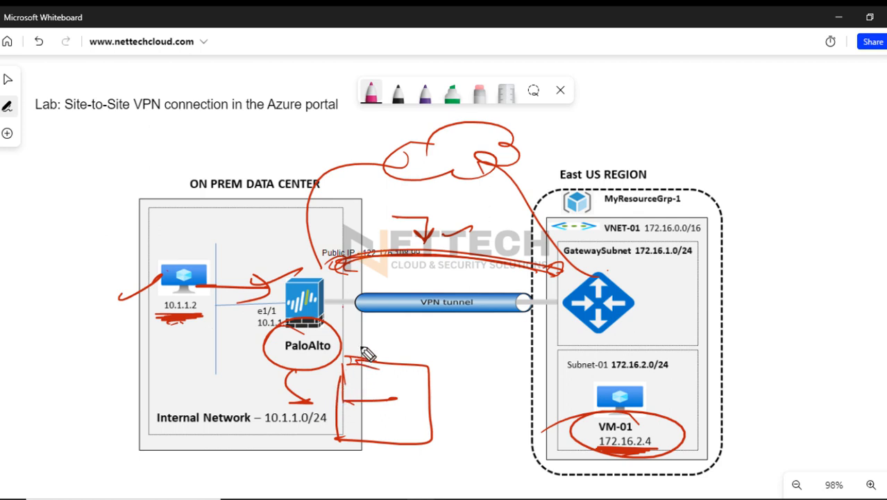
mouse_move(352, 332)
left_mouse_down()
mouse_move(363, 356)
mouse_move(401, 343)
left_mouse_up()
left_click_drag(376, 352, 427, 344)
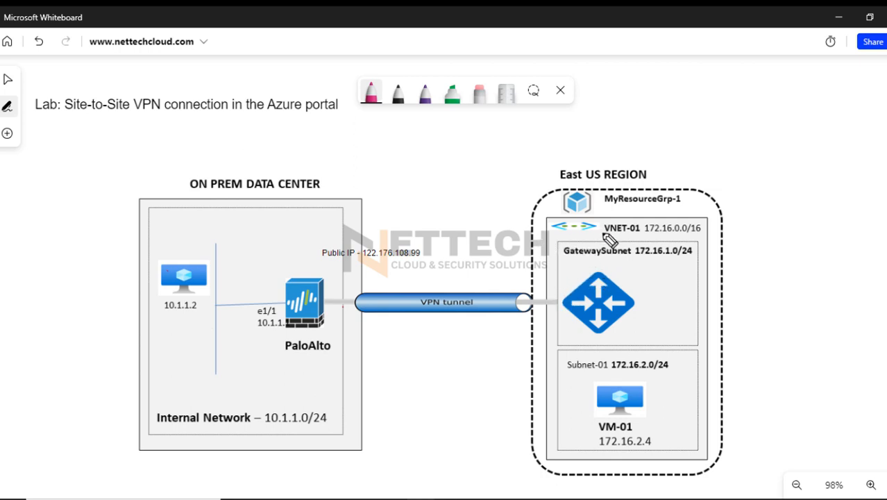
Circle VNET-01 and underline GatewaySubnet in red, and draw a curve to the East US heading and a large box above the region
left_click_drag(585, 236, 625, 207)
left_click_drag(564, 272, 615, 270)
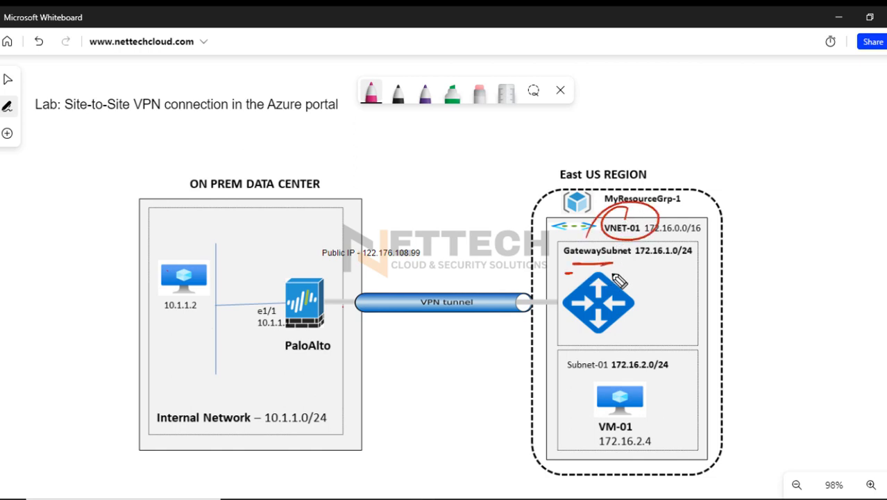
left_click_drag(546, 242, 610, 157)
left_click_drag(657, 85, 664, 172)
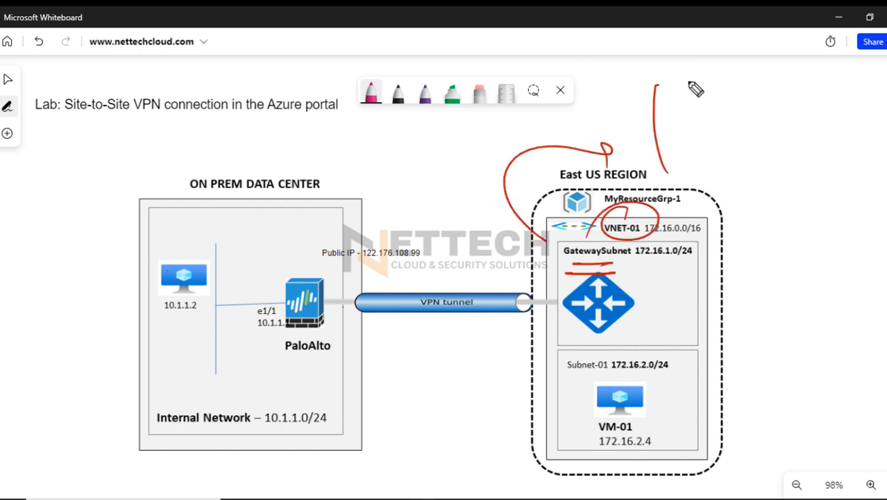
mouse_move(671, 69)
left_mouse_down()
mouse_move(794, 182)
mouse_move(666, 186)
left_mouse_up()
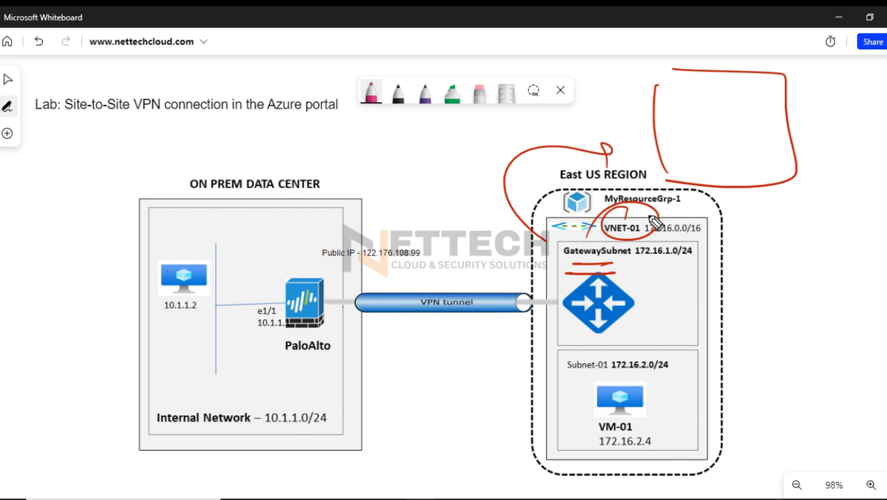
Draw five red lines in the large box, add an arrow down from the last line, and tick above the VPN tunnel
left_click_drag(665, 97, 725, 95)
left_click_drag(671, 114, 737, 113)
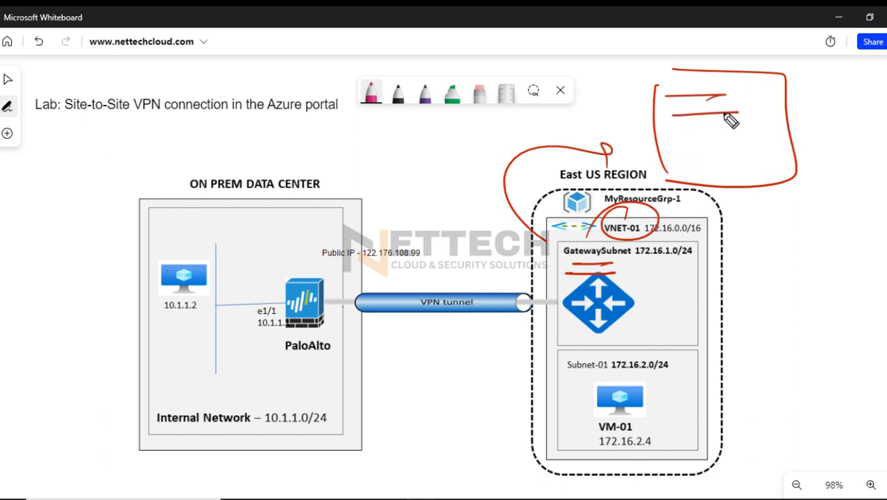
left_click_drag(668, 134, 735, 132)
left_click_drag(681, 153, 744, 151)
left_click_drag(689, 168, 747, 167)
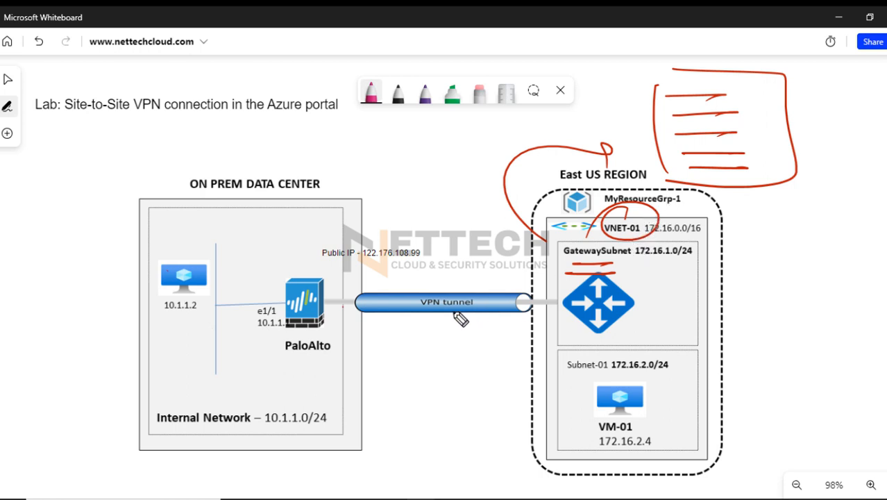
mouse_move(420, 277)
left_mouse_down()
mouse_move(451, 267)
mouse_move(451, 258)
left_mouse_up()
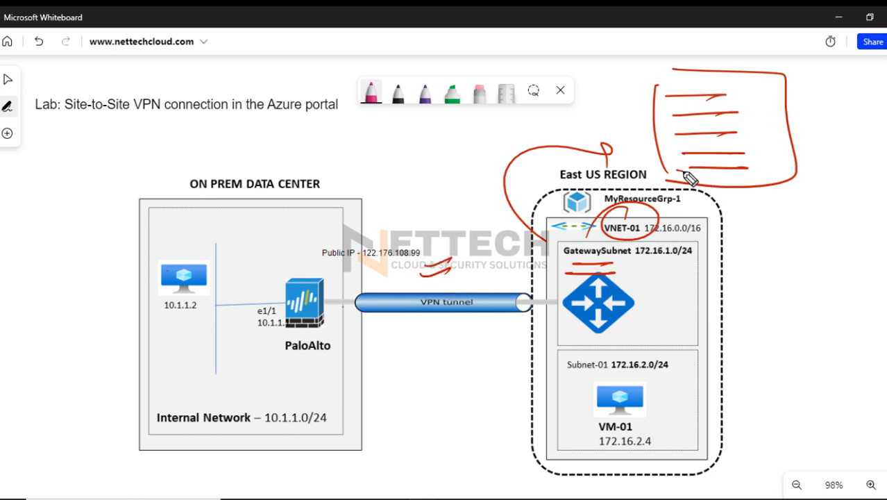
mouse_move(676, 168)
left_mouse_down()
mouse_move(755, 167)
mouse_move(752, 211)
mouse_move(765, 202)
left_mouse_up()
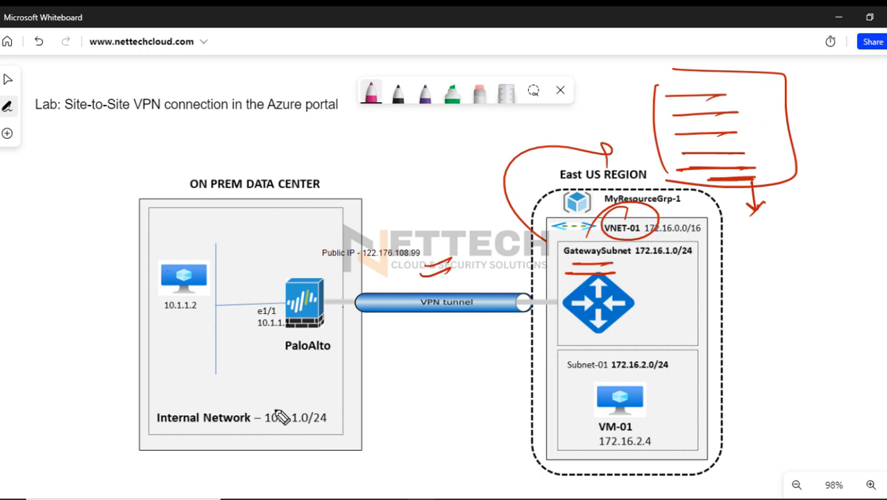
Circle 10.1.1.0/24 and underline PaloAlto in red, and add an arc from the public IP to GatewaySubnet with a tick beside the gateway
mouse_move(355, 391)
left_mouse_down()
mouse_move(294, 396)
mouse_move(343, 417)
mouse_move(208, 426)
left_mouse_up()
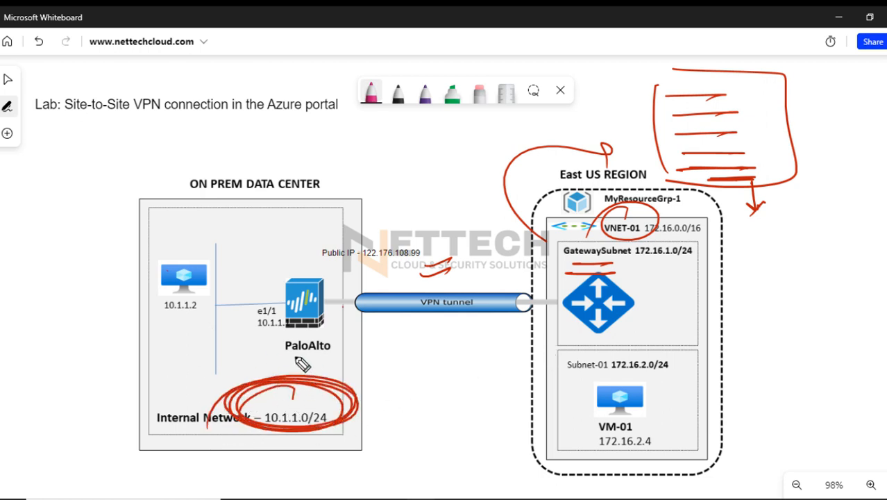
mouse_move(323, 356)
left_mouse_down()
mouse_move(295, 362)
mouse_move(325, 362)
left_mouse_up()
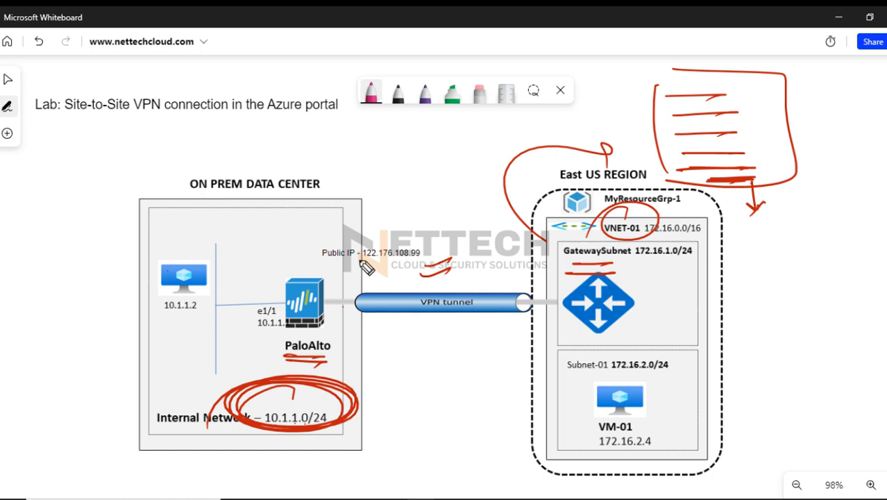
mouse_move(355, 276)
left_mouse_down()
mouse_move(406, 234)
mouse_move(552, 248)
left_mouse_up()
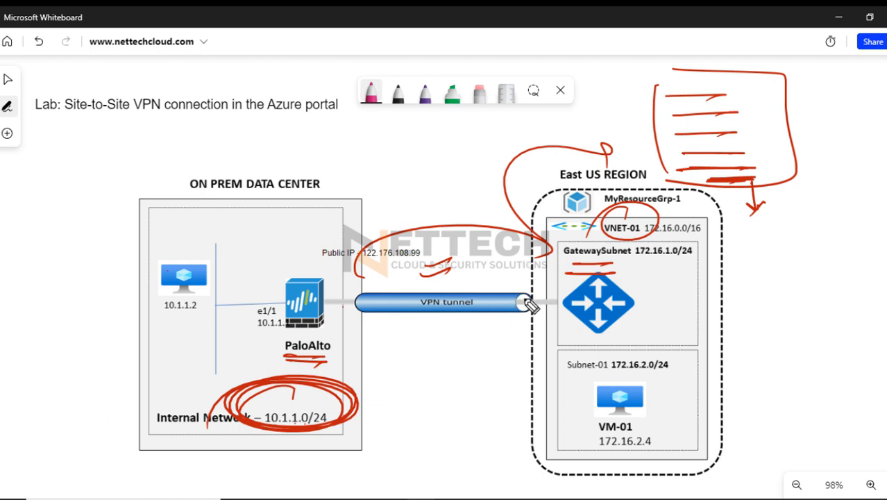
left_click_drag(650, 279, 680, 268)
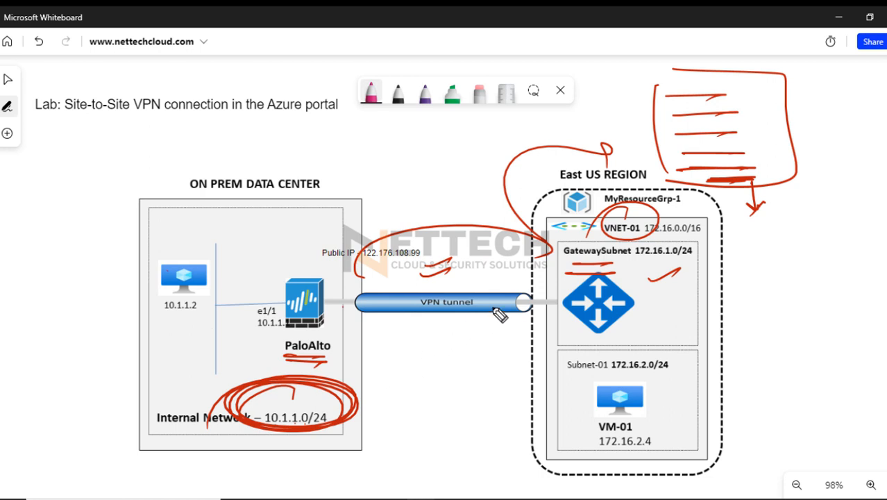
Clear the red whiteboard annotations, leave pen mode, and switch to the Create local network gateway form in the Azure portal
left_click(885, 291)
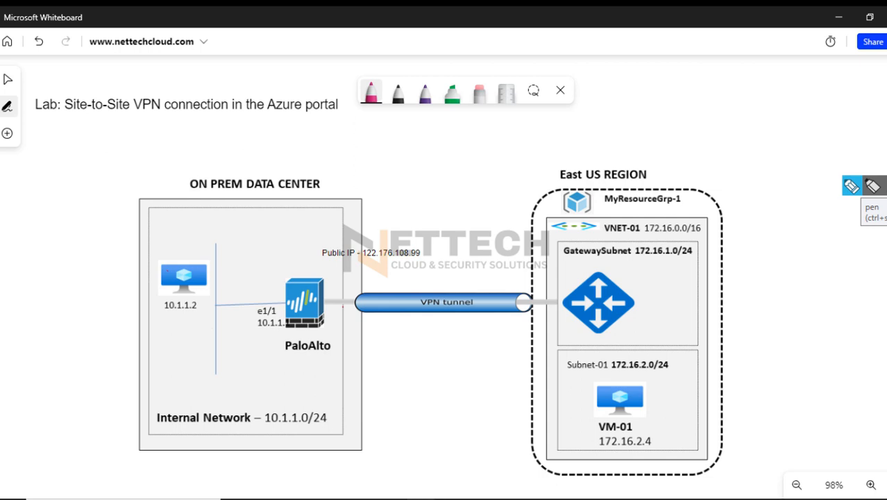
left_click(872, 186)
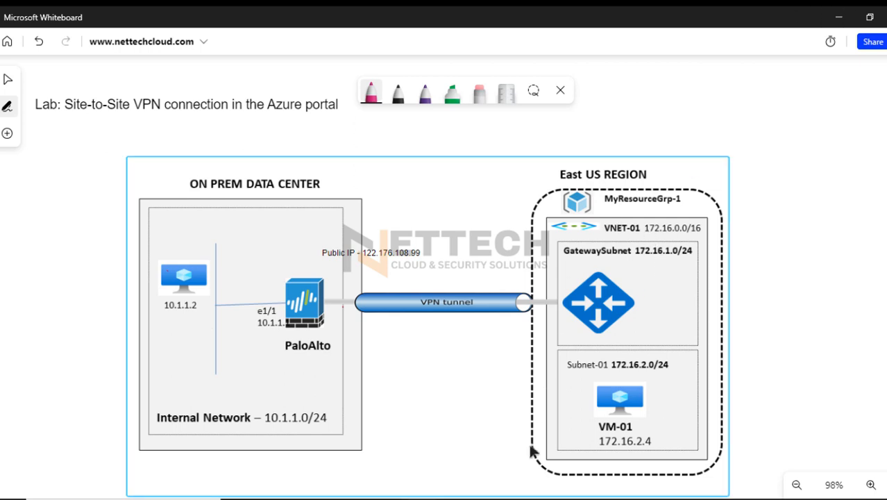
left_click(455, 468)
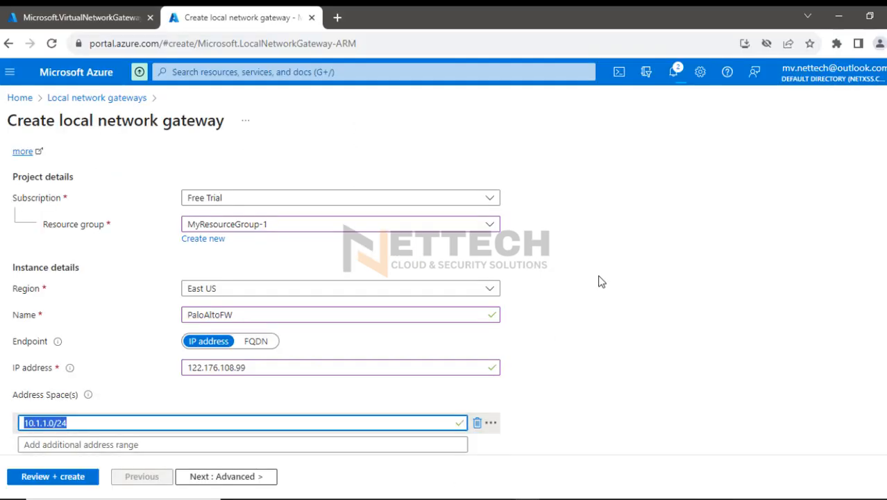
Review the PaloAltoFW basics, including the 10.1.1.0/24 address space, and proceed to the advanced settings
scroll(625, 263, "up", 1)
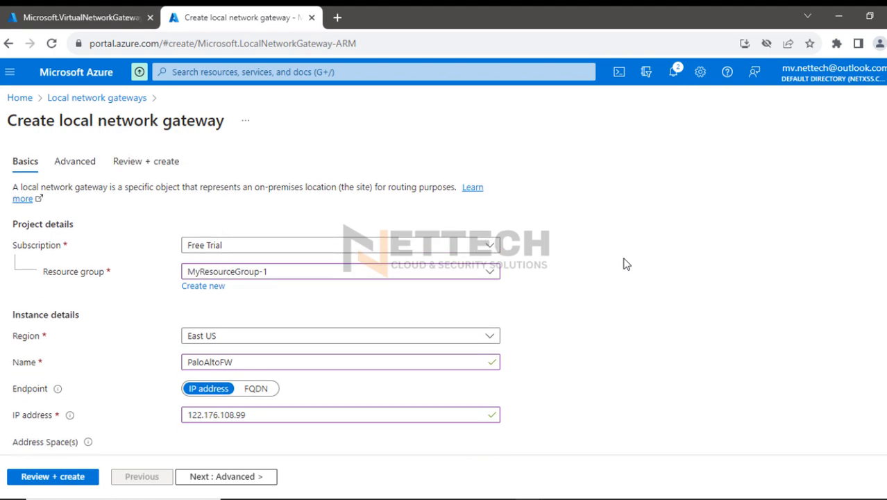
scroll(625, 264, "down", 1)
left_click(135, 403)
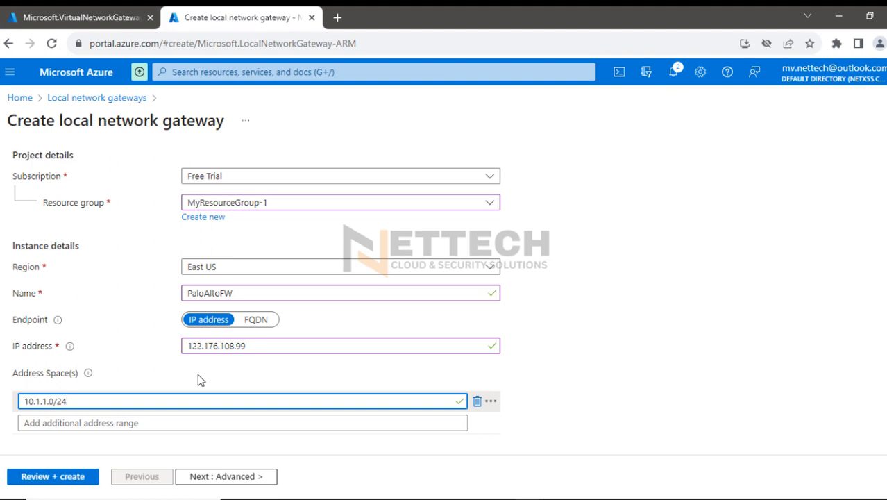
left_click(236, 480)
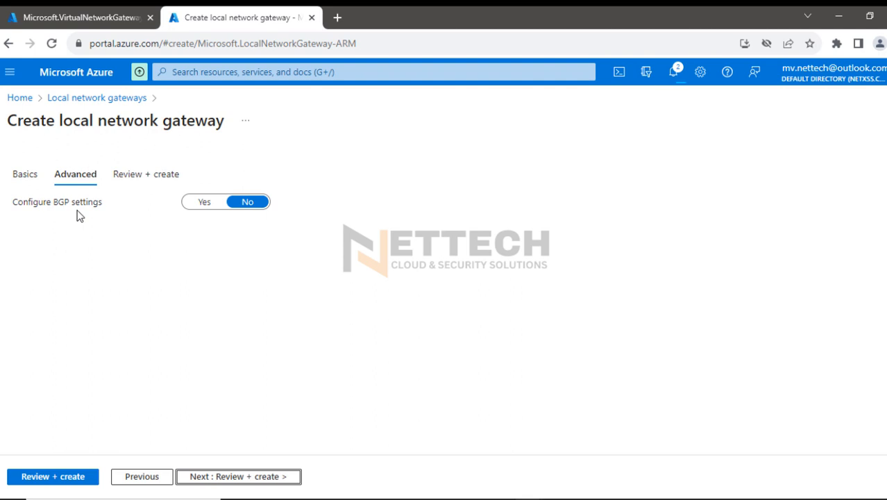
Circle Configure BGP settings in red, and sketch a large box beneath it containing three ovals and a small square
left_click(852, 189)
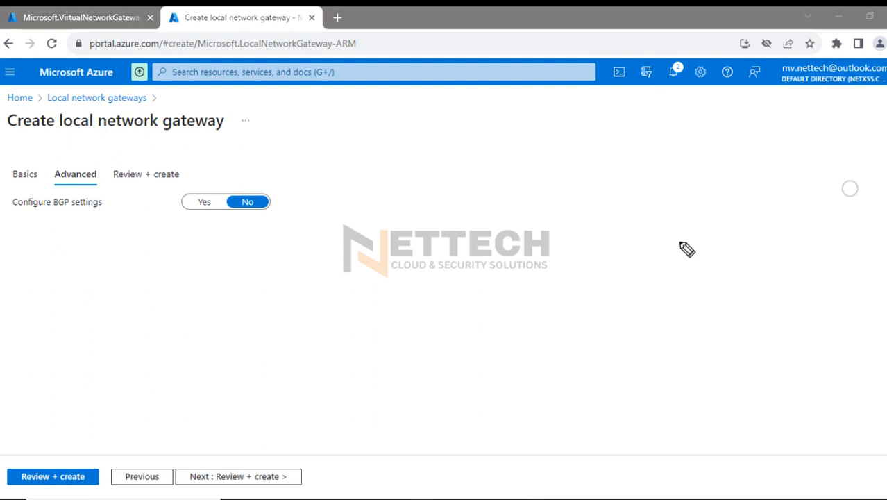
left_click_drag(66, 184, 6, 230)
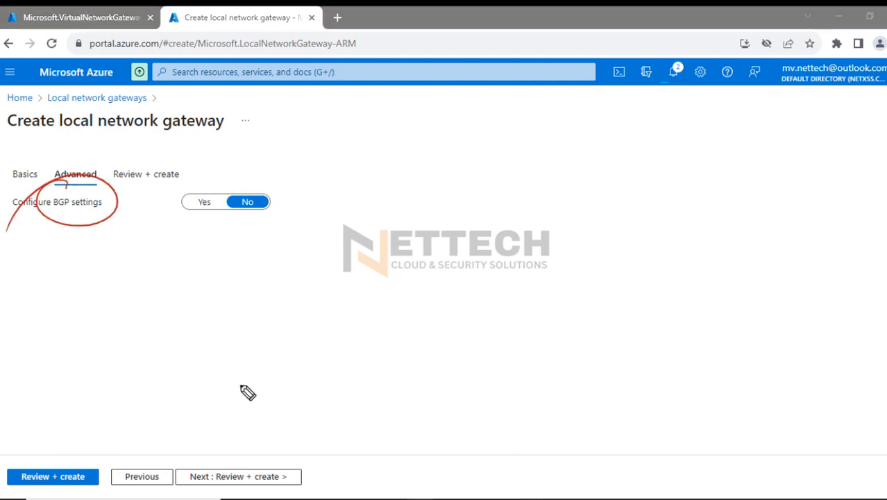
mouse_move(247, 303)
left_mouse_down()
mouse_move(246, 373)
mouse_move(322, 312)
mouse_move(257, 372)
left_mouse_up()
mouse_move(173, 242)
left_mouse_down()
mouse_move(153, 282)
mouse_move(122, 284)
left_mouse_up()
mouse_move(141, 291)
left_mouse_down()
mouse_move(163, 297)
mouse_move(124, 326)
left_mouse_up()
left_click_drag(168, 350, 113, 356)
left_click_drag(80, 223, 115, 448)
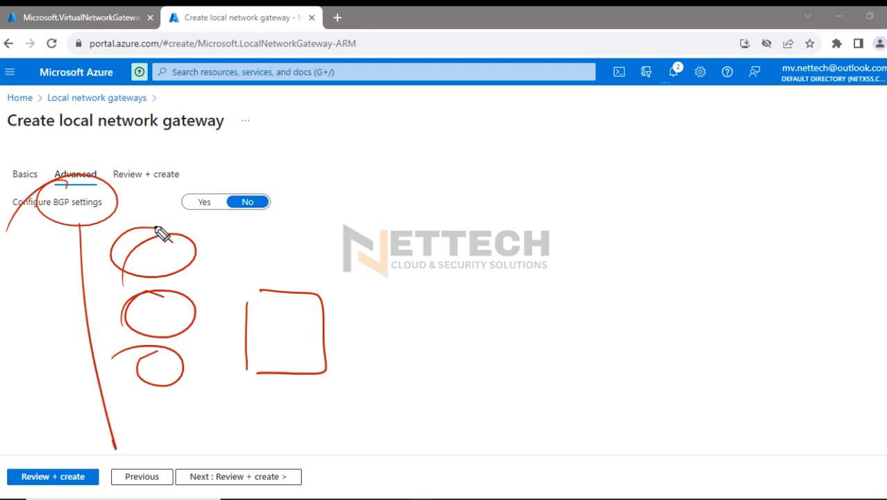
mouse_move(132, 218)
left_mouse_down()
mouse_move(380, 423)
mouse_move(115, 440)
left_mouse_up()
Draw a second large red box opposite the first, and tick each of the three ovals
left_click_drag(605, 254, 609, 426)
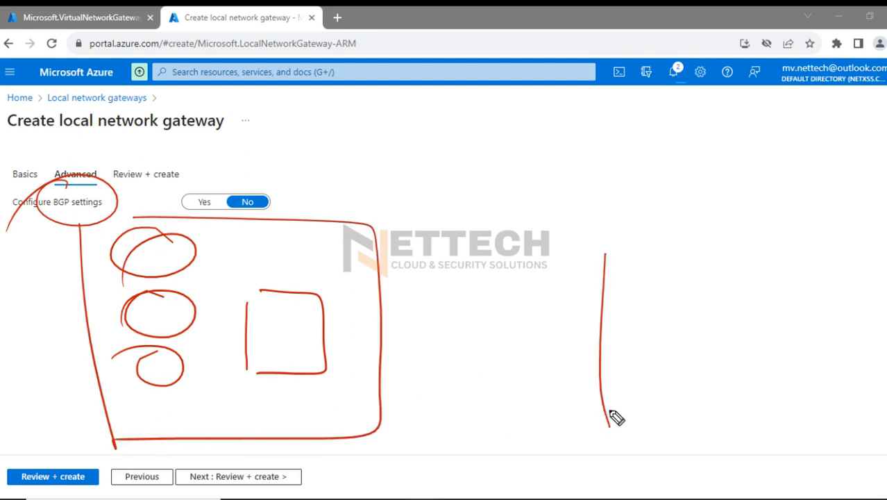
mouse_move(644, 236)
left_mouse_down()
mouse_move(722, 237)
mouse_move(617, 429)
left_mouse_up()
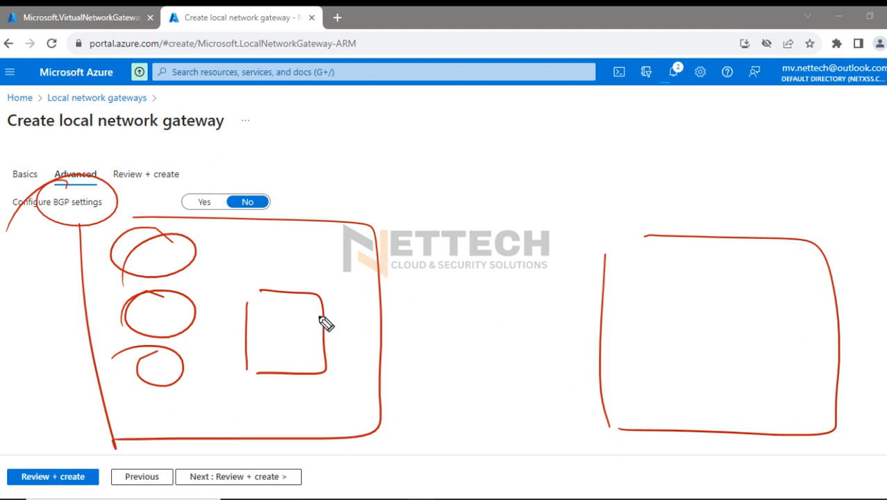
left_click_drag(67, 261, 129, 240)
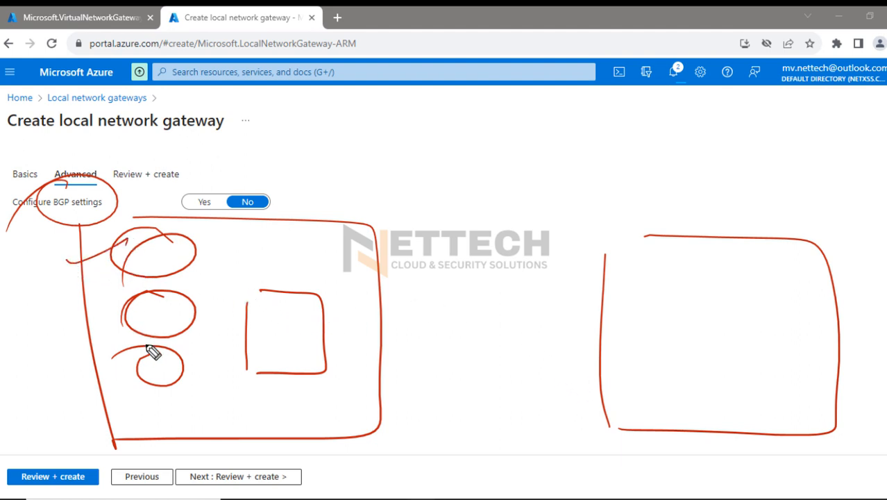
left_click_drag(84, 306, 141, 285)
left_click_drag(93, 369, 138, 354)
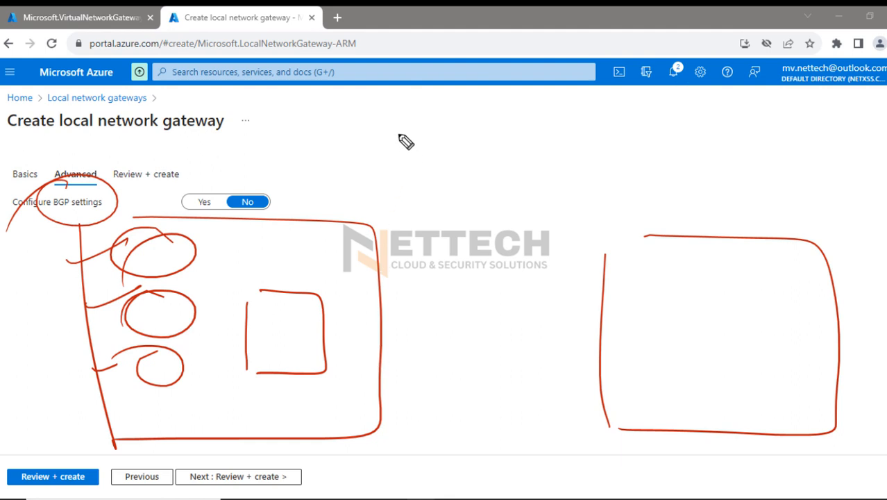
Write BGP above the two boxes in red, underline it with an arrow, and clear all the annotations
left_click_drag(397, 129, 399, 158)
left_click_drag(401, 132, 416, 157)
mouse_move(473, 129)
left_mouse_down()
mouse_move(479, 147)
mouse_move(515, 136)
left_mouse_up()
left_click_drag(410, 175, 552, 175)
left_click_drag(552, 176, 505, 183)
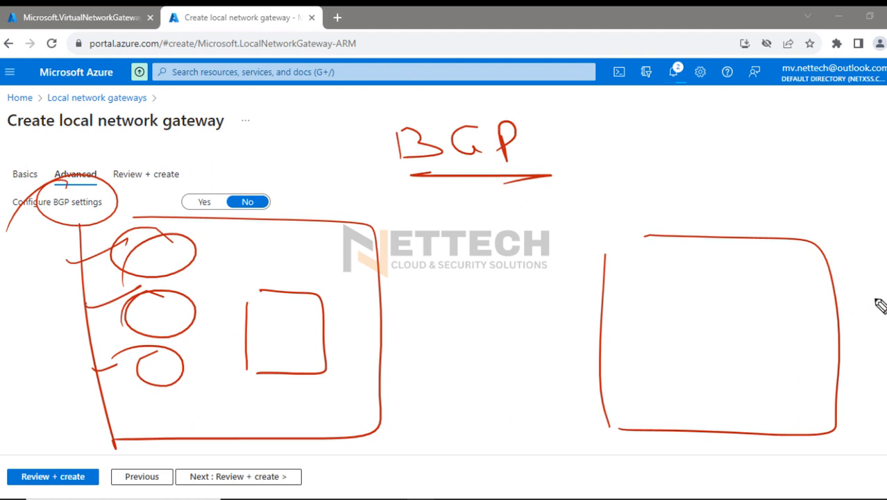
key("Escape")
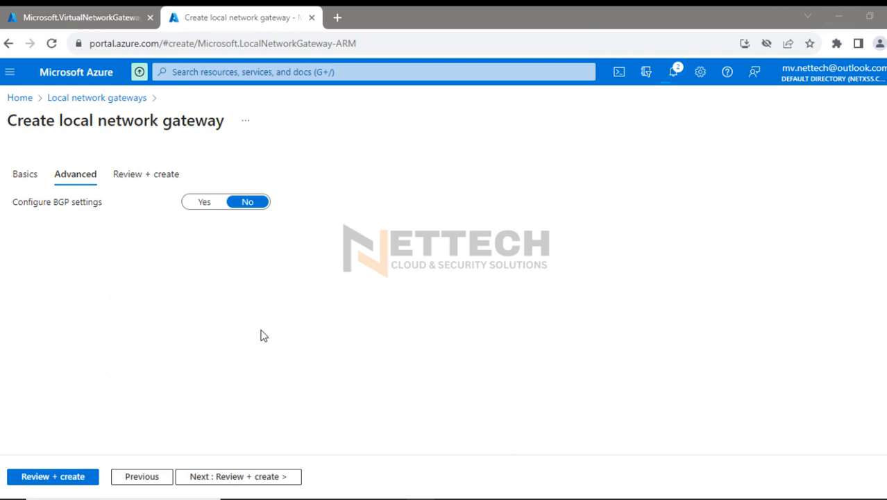
Validate the PaloAltoFW local network gateway with BGP configuration left at No, and create it
left_click(231, 478)
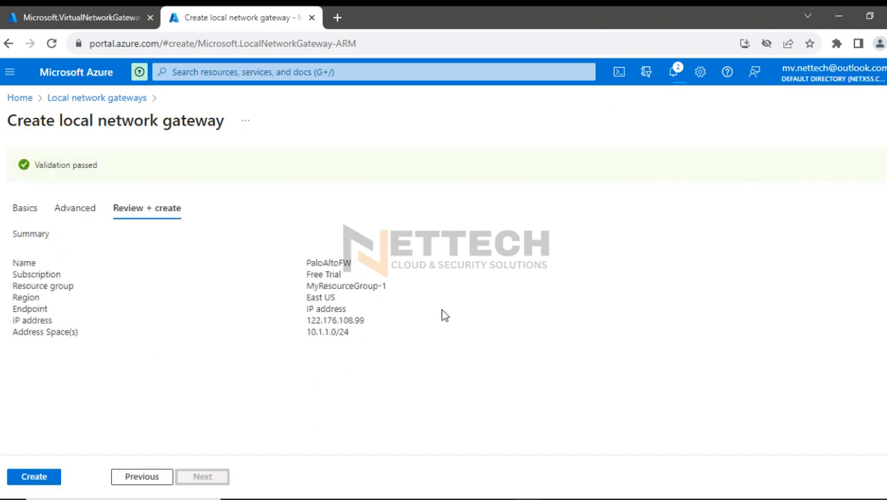
left_click(34, 476)
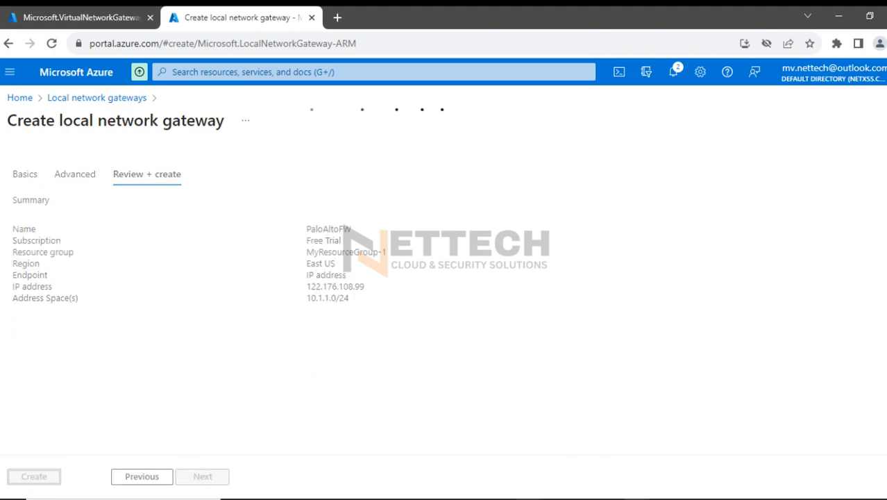
Switch to the Notepad lab notes, highlight the Step4 local gateway text, and insert a blank line after Step4
key("alt+Tab")
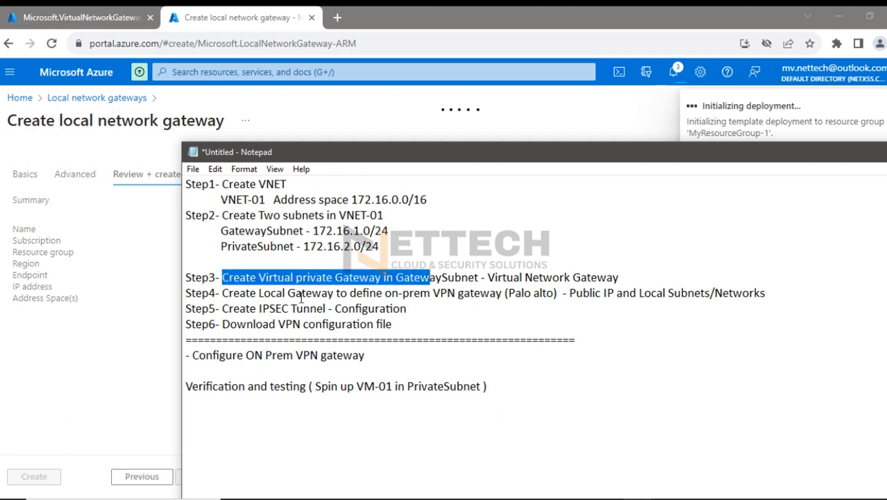
left_click_drag(222, 292, 541, 293)
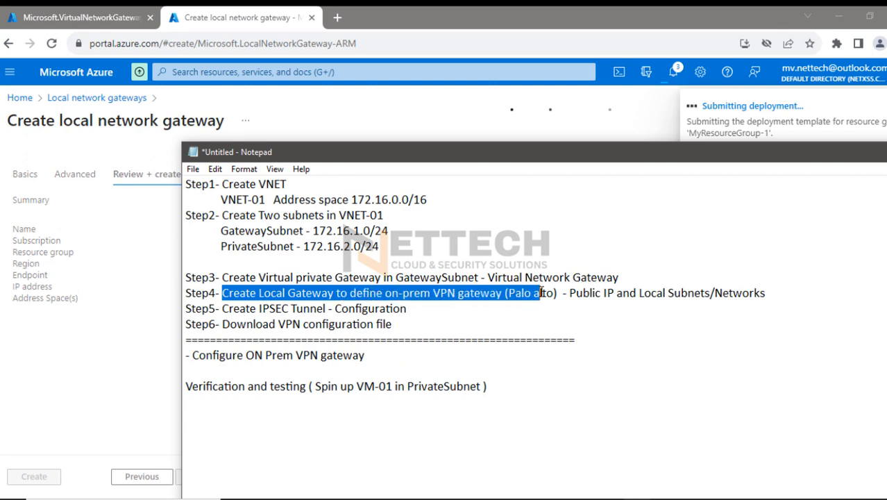
left_click(780, 293)
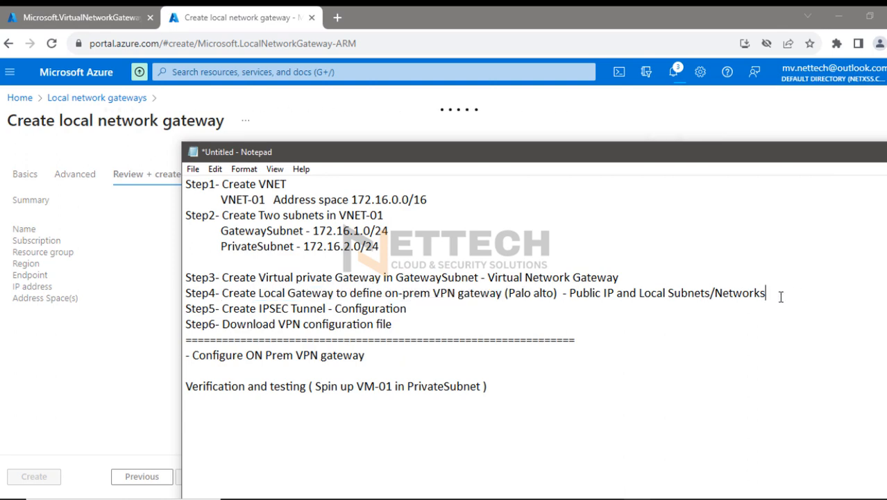
key("Return")
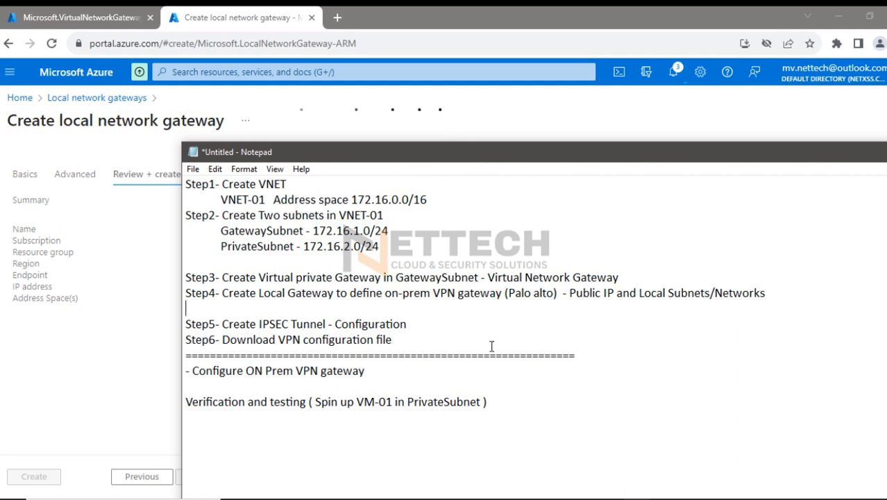
Highlight the Step5 IPSEC tunnel line and the Step6 VPN configuration download line in the notes
left_click_drag(413, 323, 184, 324)
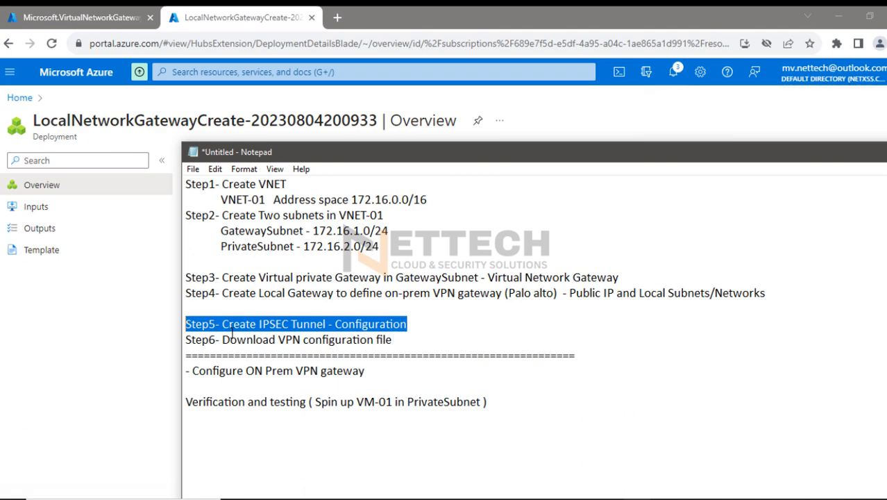
left_click_drag(222, 340, 395, 341)
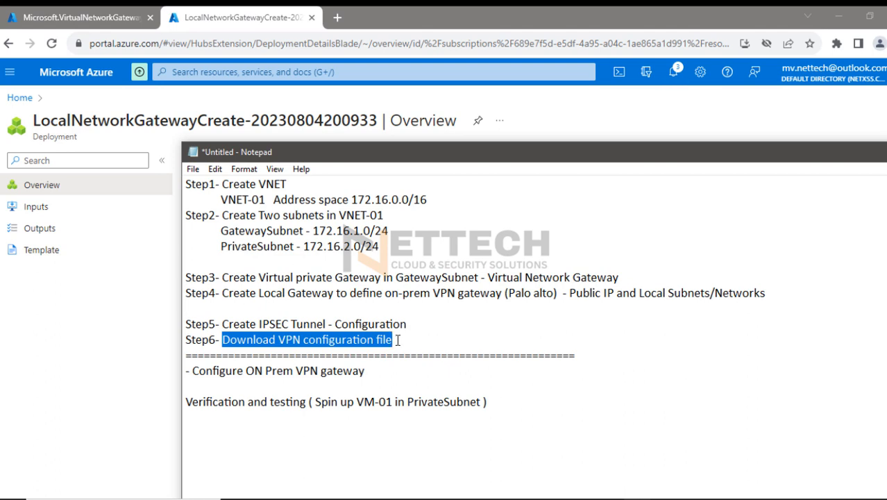
left_click_drag(395, 340, 179, 343)
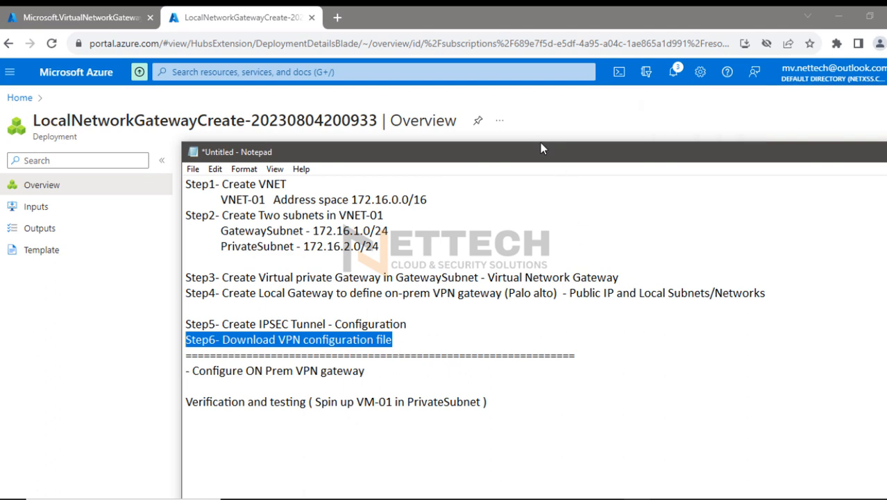
Move the notes window aside and minimize it, and open the deployed PaloAltoFW local network gateway resource
left_click_drag(541, 144, 448, 76)
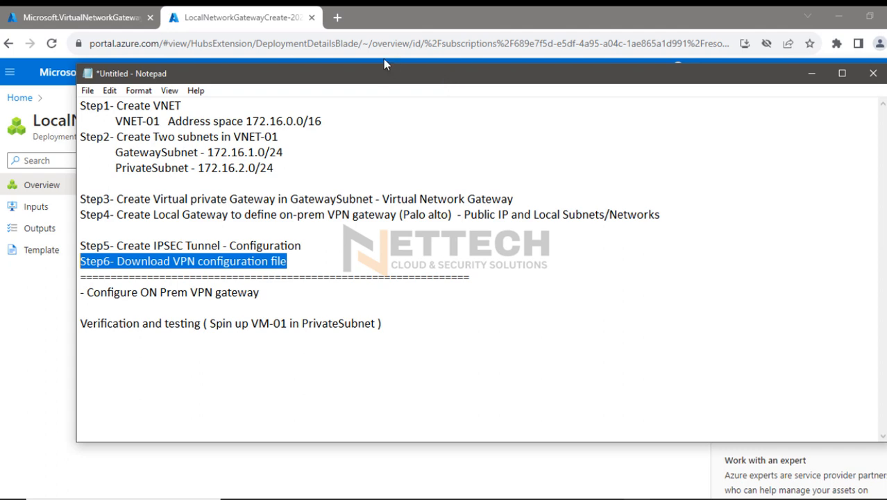
left_click(809, 79)
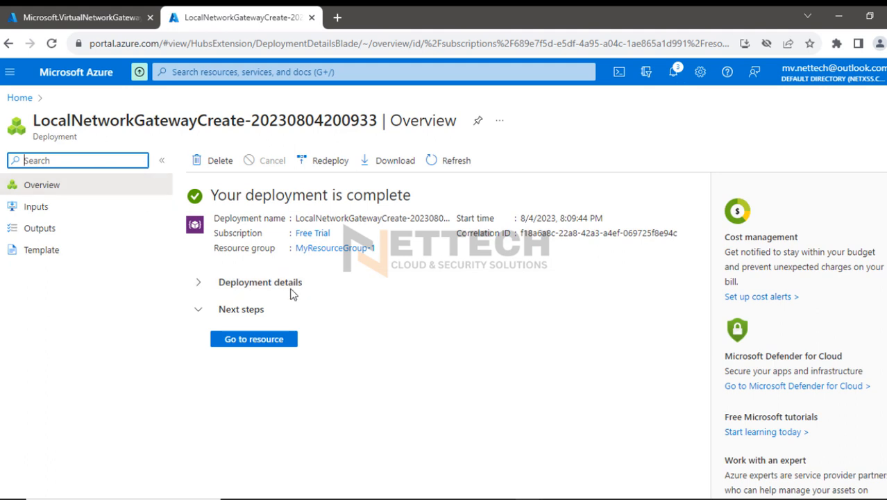
left_click(254, 339)
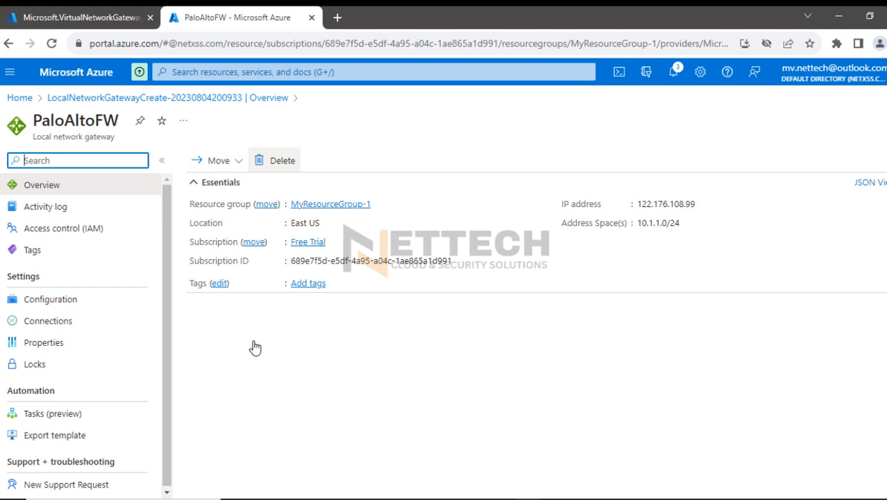
Check the deployment status of the AzureVPN-G virtual network gateway on its deployment overview page
left_click(65, 18)
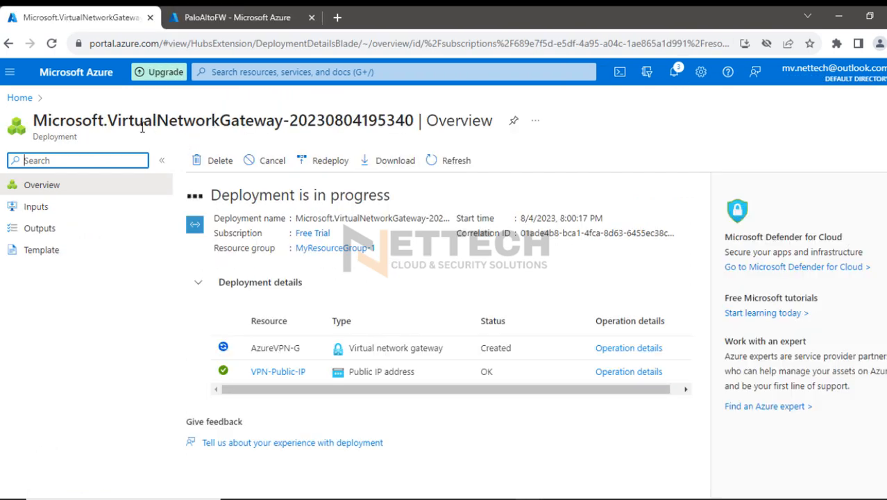
left_click_drag(116, 121, 276, 121)
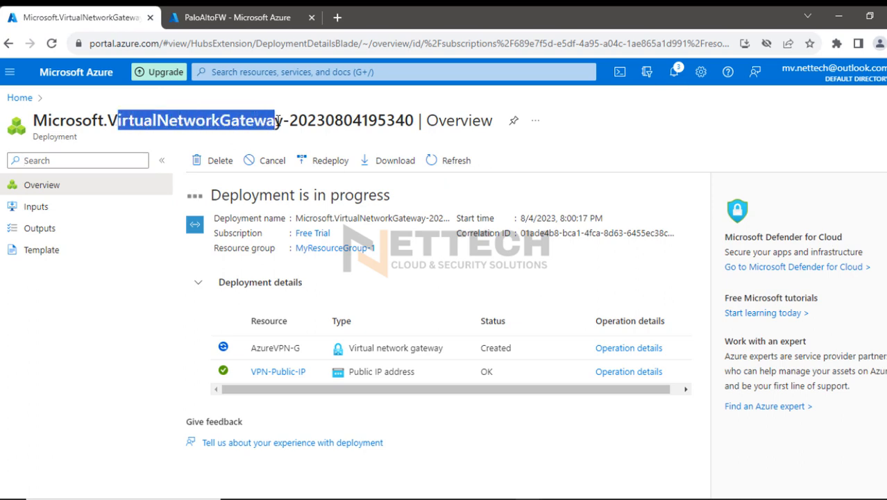
left_click_drag(211, 197, 391, 198)
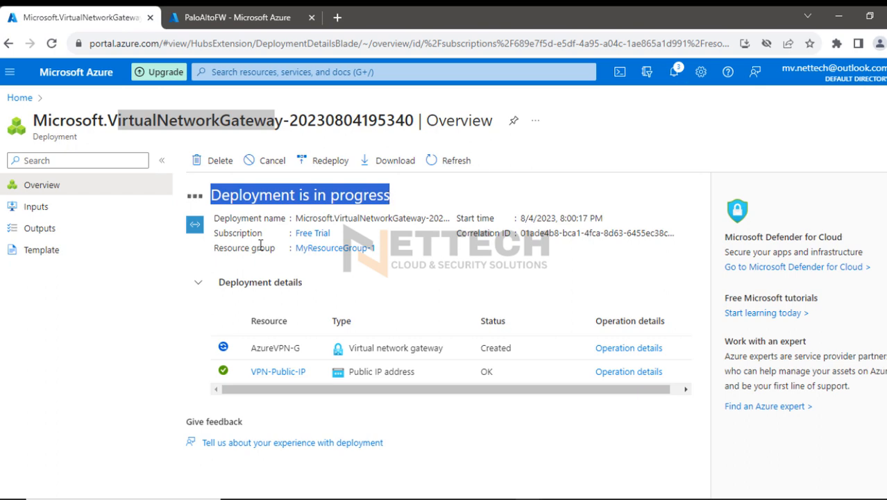
left_click(140, 285)
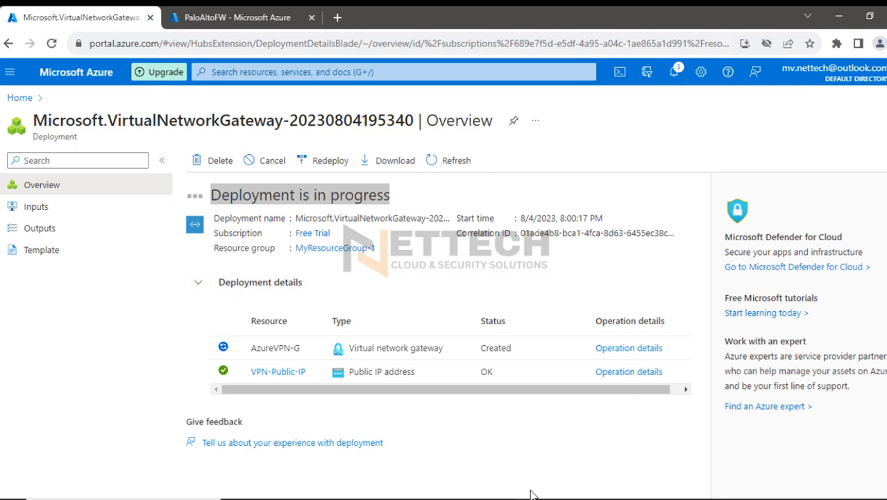
Switch to the EVE topology, mark the on-premises network, the PaloAlto firewall and the 10.1.1.2 PC with the highlighter, and clear the marks
mouse_move(534, 492)
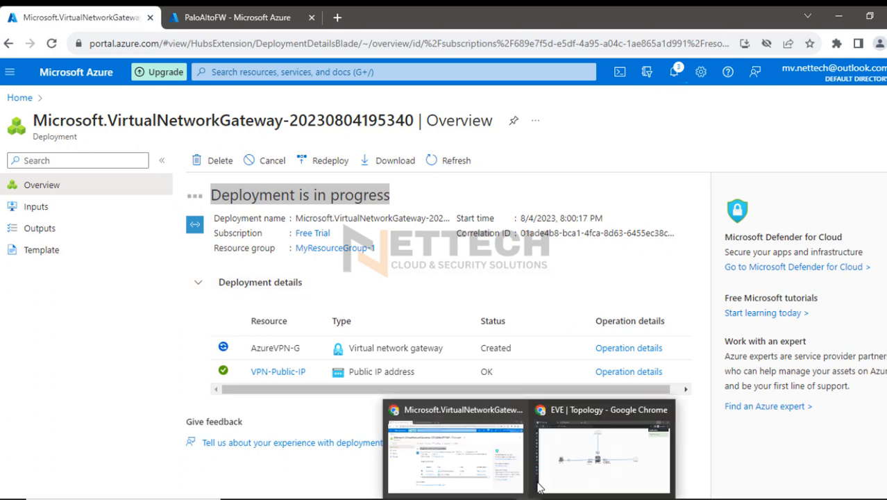
left_click(605, 461)
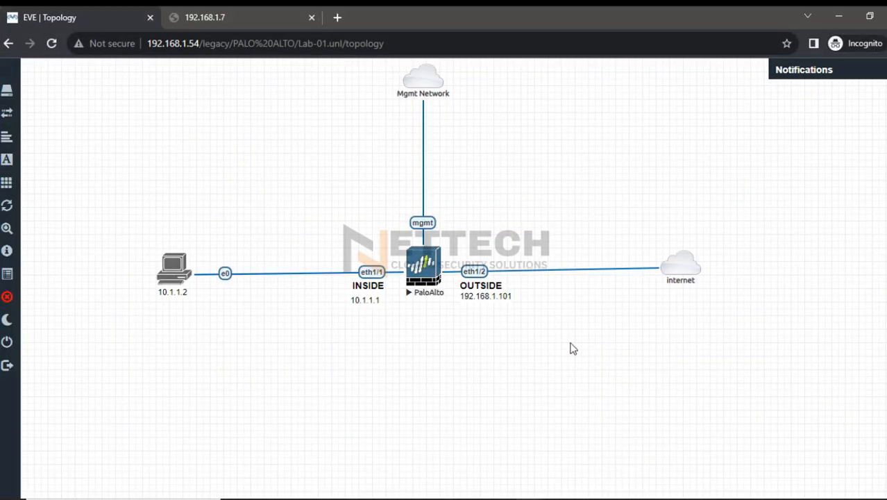
left_click(885, 186)
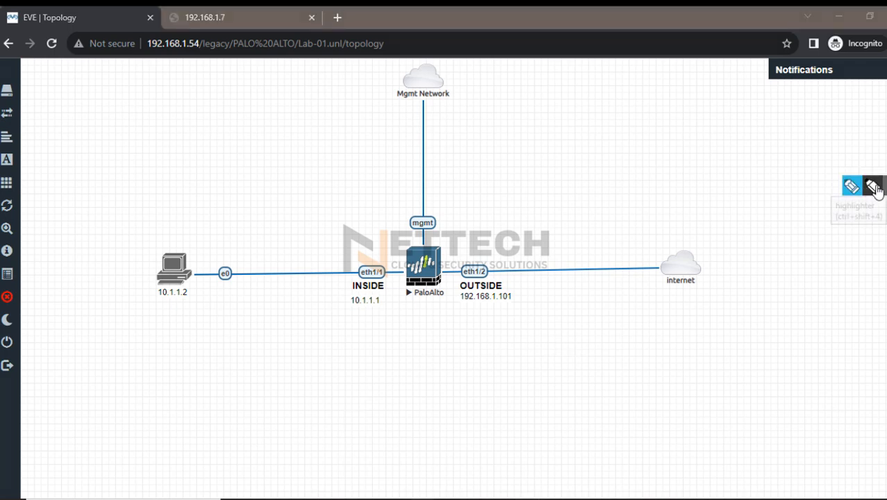
left_click(876, 188)
left_click_drag(131, 184, 125, 242)
left_click_drag(132, 308, 428, 374)
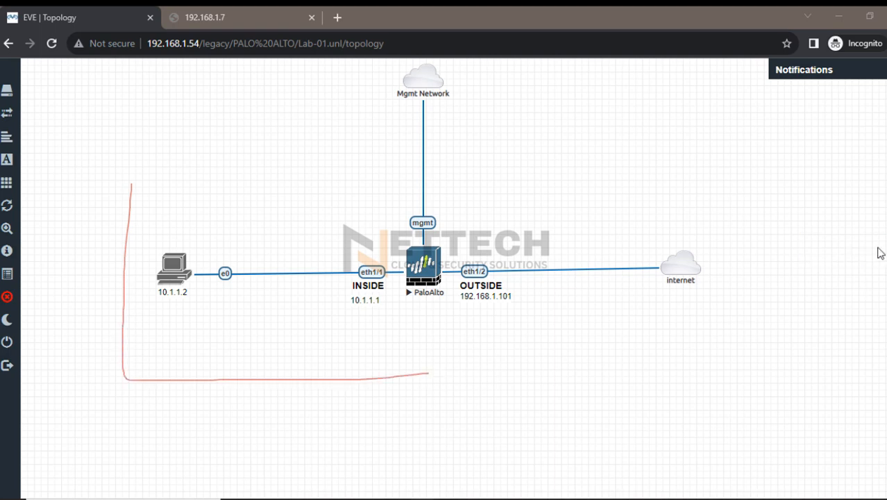
mouse_move(125, 197)
left_mouse_down()
mouse_move(127, 303)
mouse_move(142, 362)
mouse_move(170, 165)
mouse_move(455, 175)
mouse_move(498, 377)
mouse_move(142, 399)
left_mouse_up()
left_click_drag(430, 300, 437, 288)
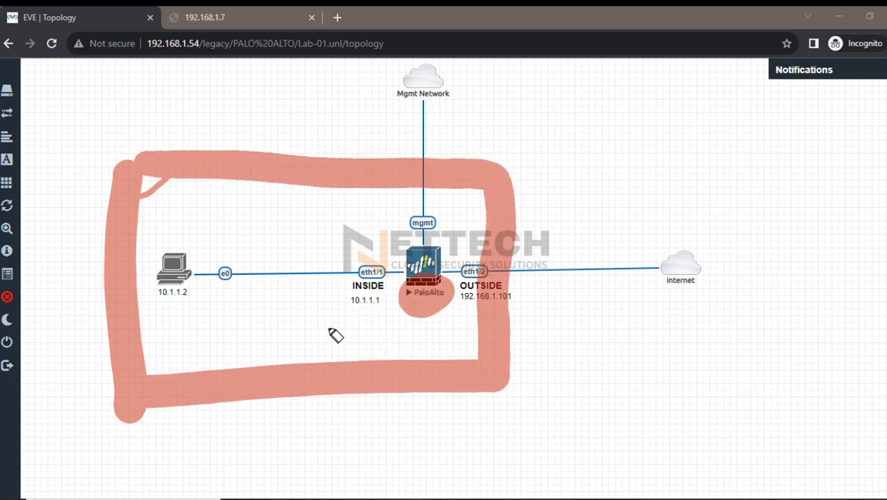
mouse_move(179, 272)
left_mouse_down()
mouse_move(168, 260)
mouse_move(158, 272)
left_mouse_up()
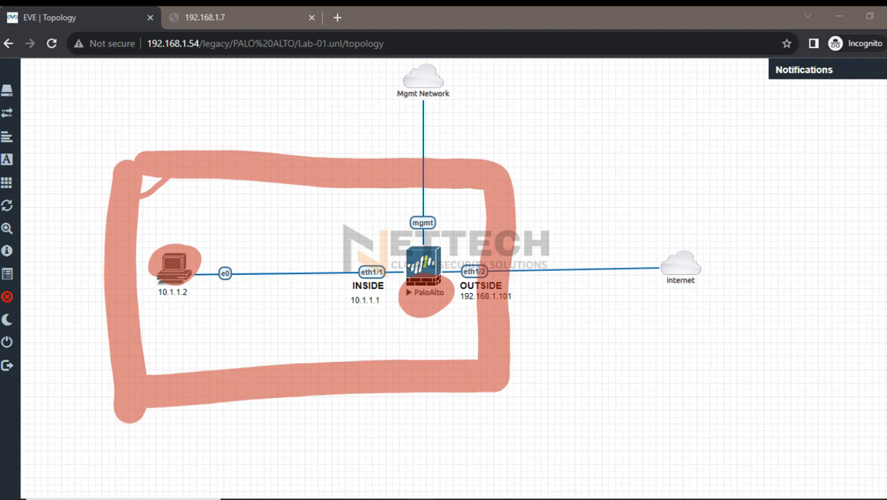
key("Escape")
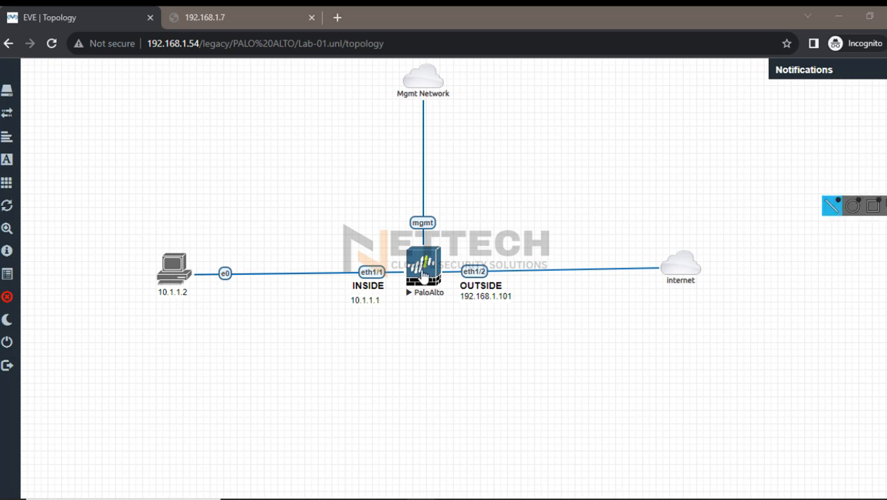
Open the PaloAlto node's console with ultravnc_wrapper, highlight its DHCP management IP address, and close the console
left_click(422, 270)
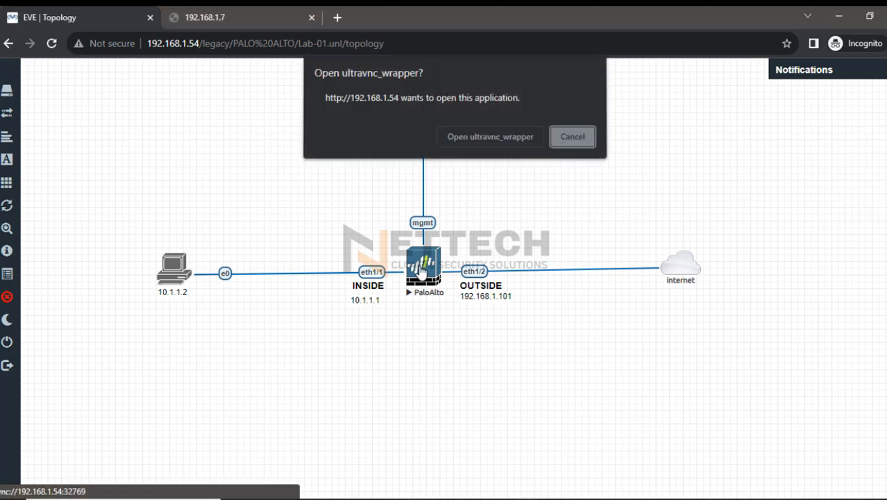
left_click(513, 138)
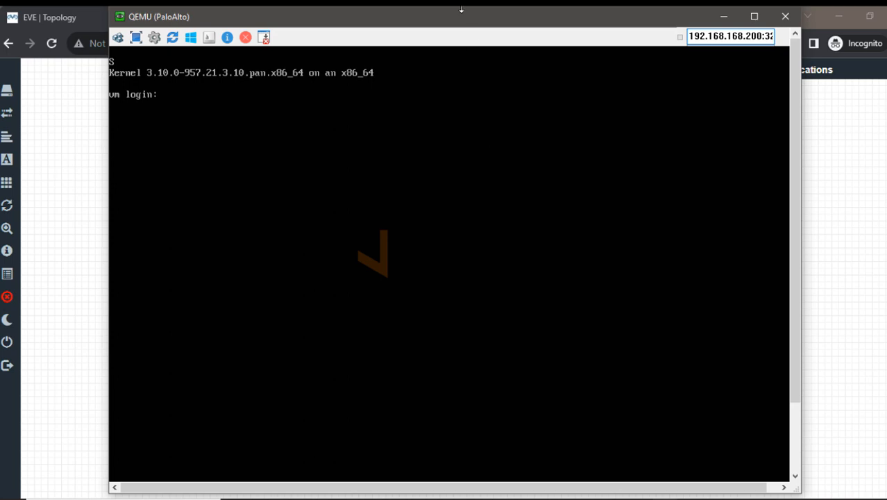
left_click_drag(461, 12, 486, 143)
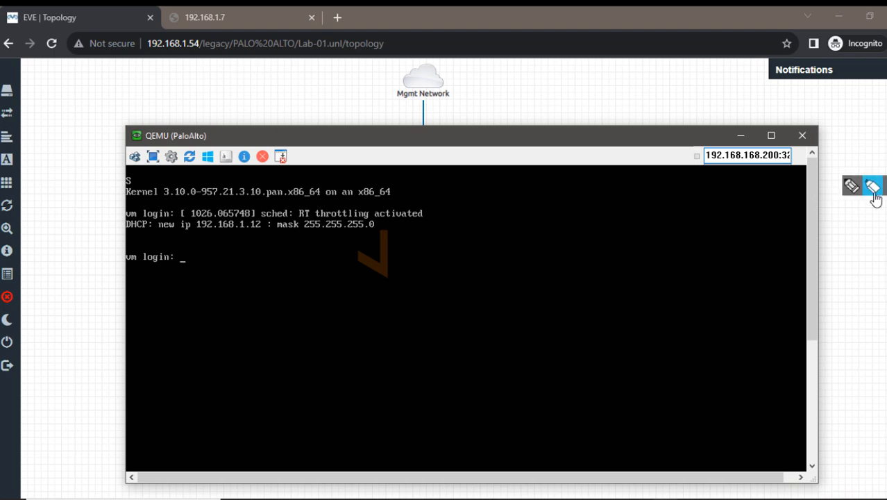
left_click(874, 193)
left_click(882, 343)
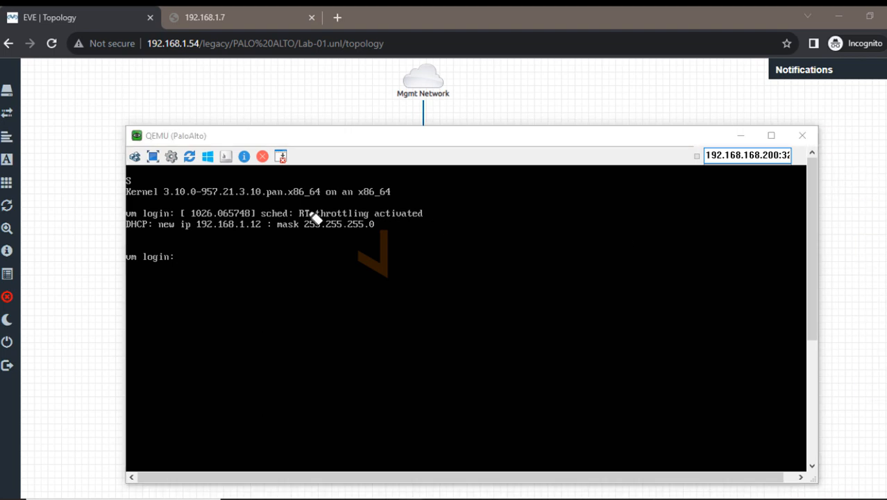
left_click_drag(198, 224, 254, 229)
left_click(802, 136)
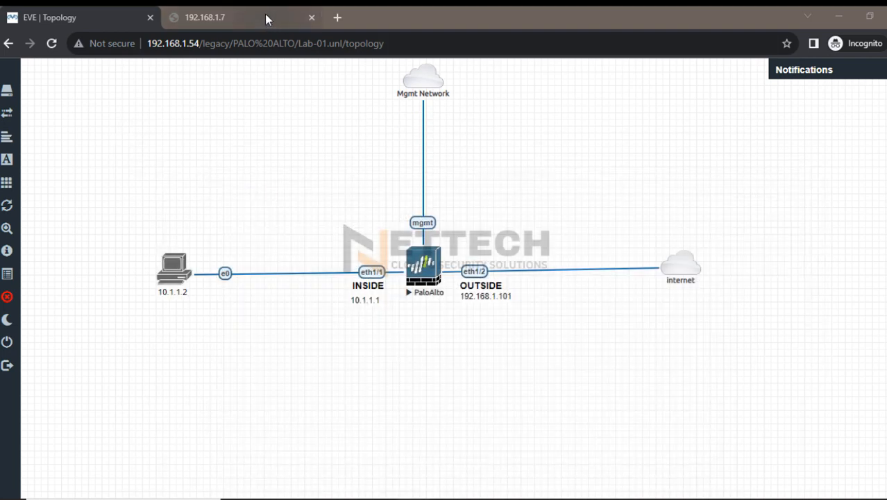
Browse to the firewall's management page at 192.168.1.12 and continue past the Kaspersky certificate warning
left_click(267, 19)
left_click(193, 43)
key("Return")
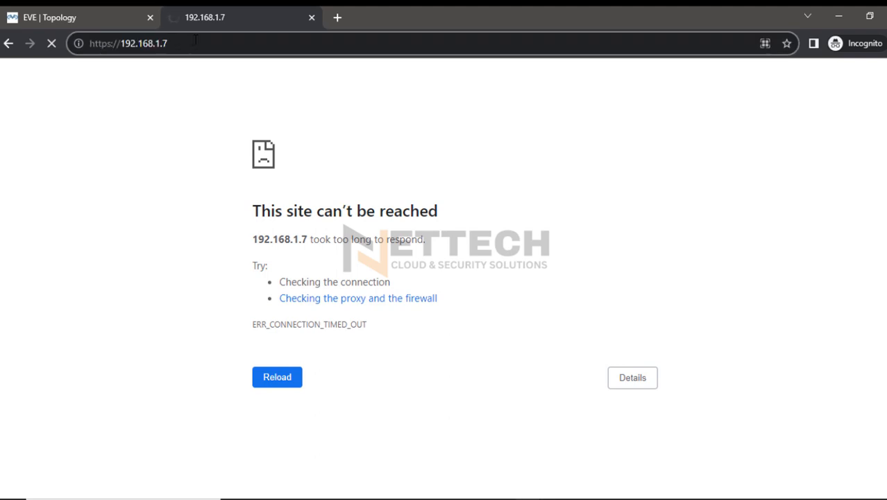
key("BackSpace")
type("12")
key("Return")
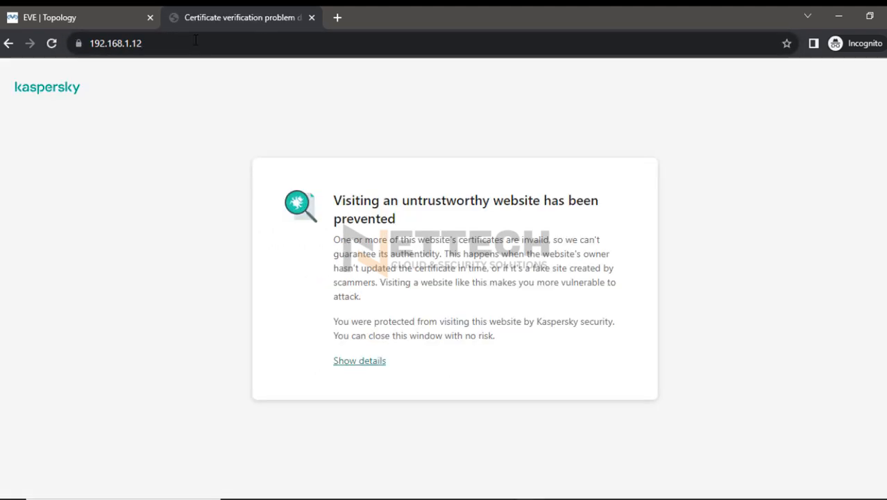
left_click(356, 360)
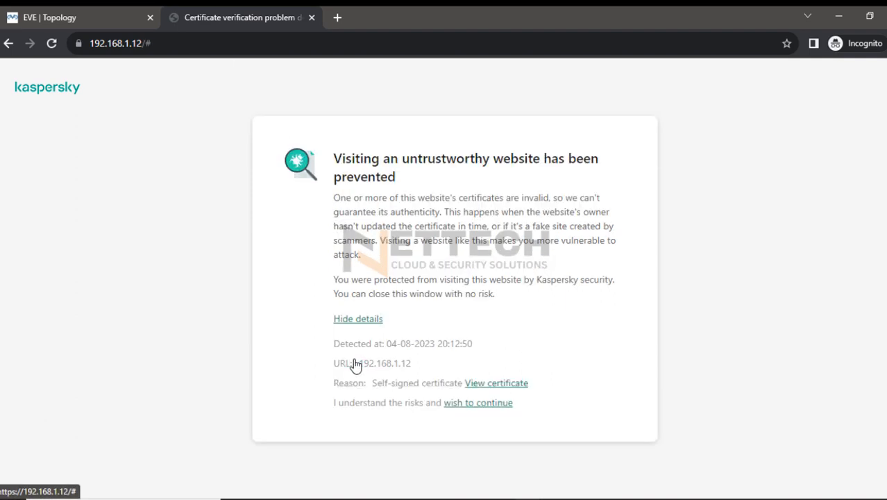
left_click(476, 407)
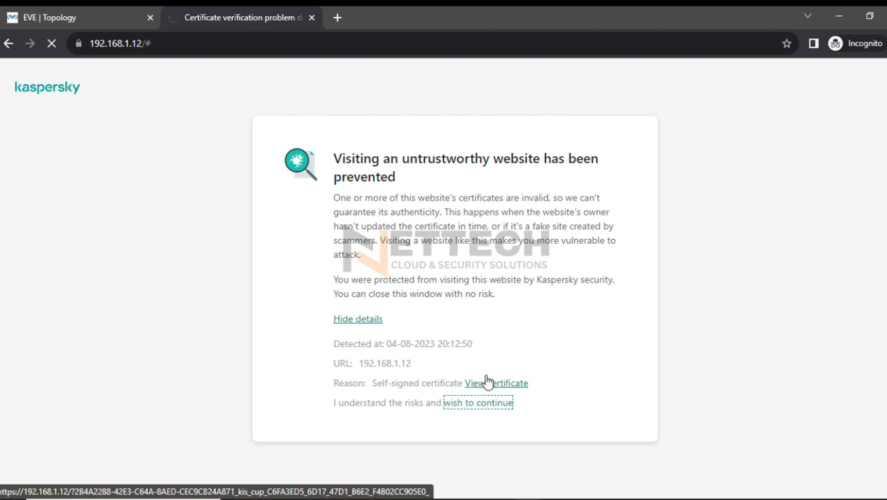
Log in to the Palo Alto web interface with the administrator username and the account password
left_click(379, 256)
type("admin")
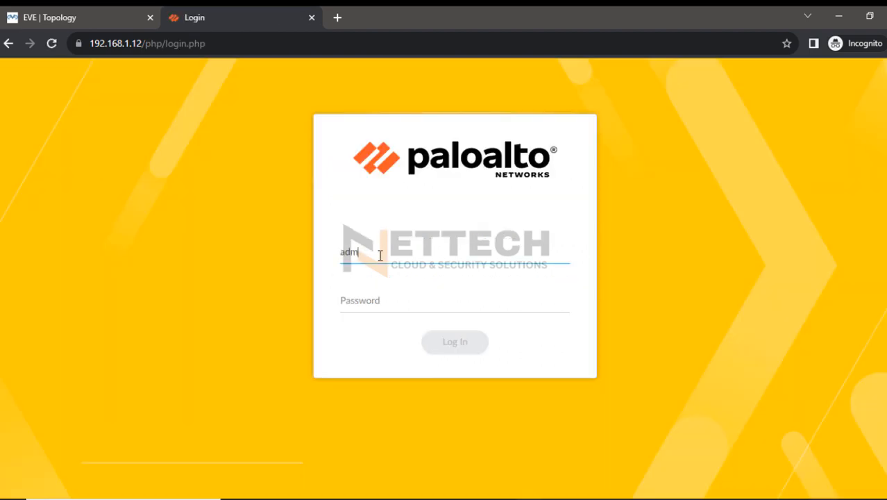
key("Tab")
type("admin")
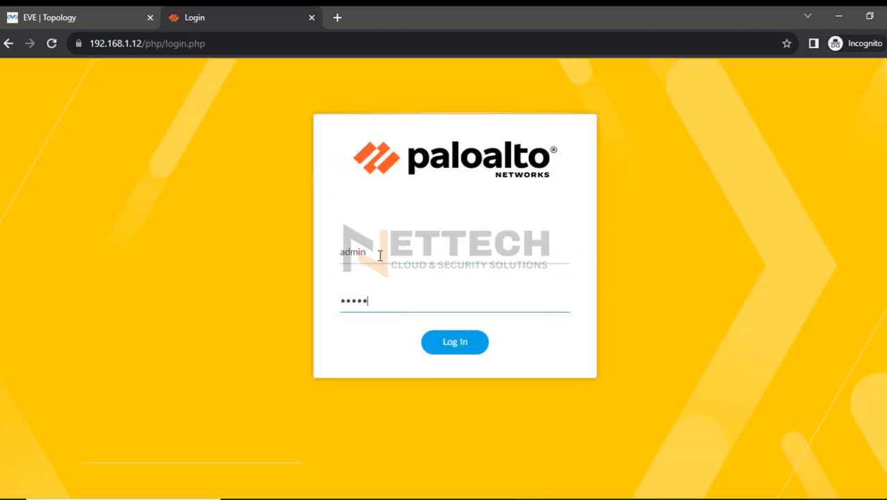
key("Return")
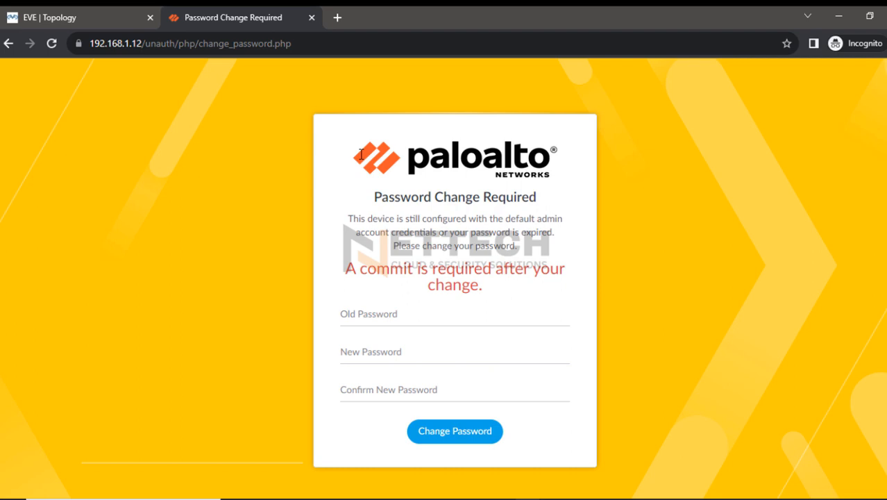
Replace the default administrator password by entering the old and new passwords, and open the firewall's network interface configuration
left_click(384, 320)
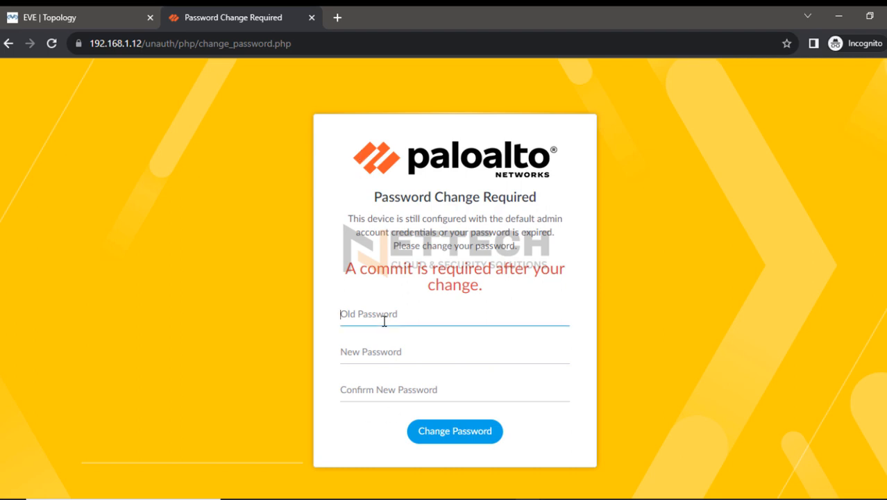
type("admin")
key("Tab")
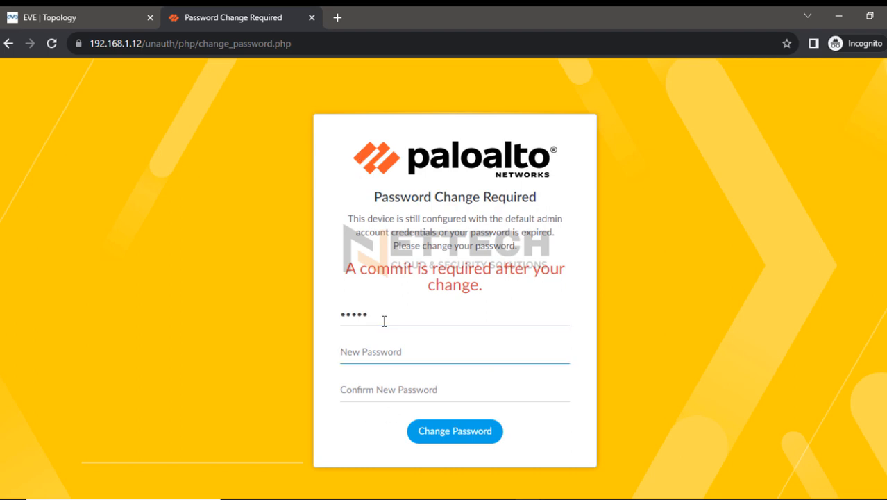
type("Admin@")
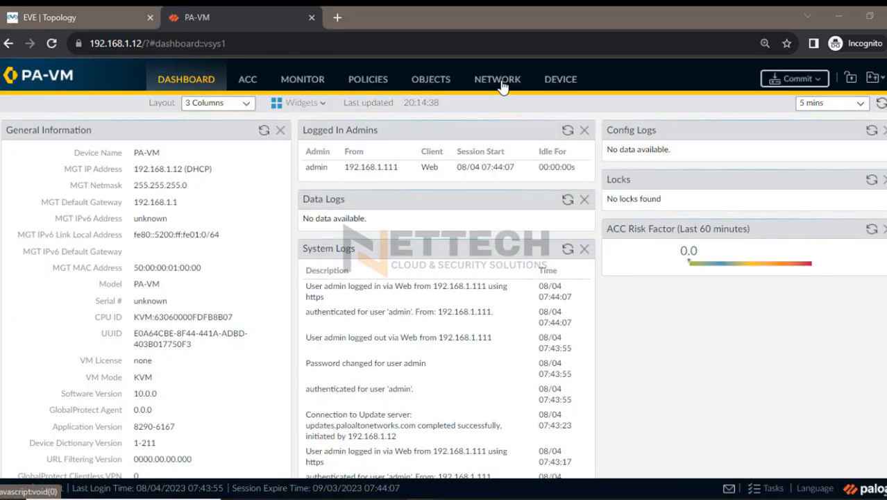
left_click(500, 81)
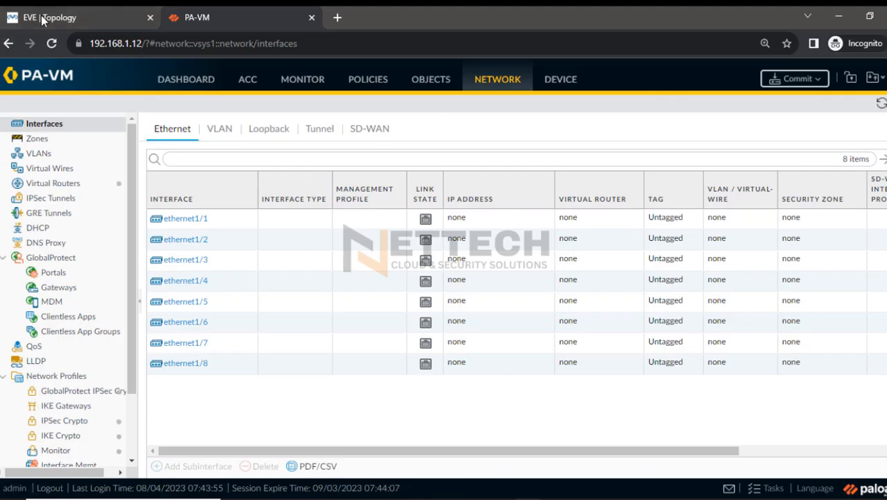
Return to the EVE topology and highlight the firewall's OUTSIDE address 192.168.1.101 and its link to the internet
left_click(43, 19)
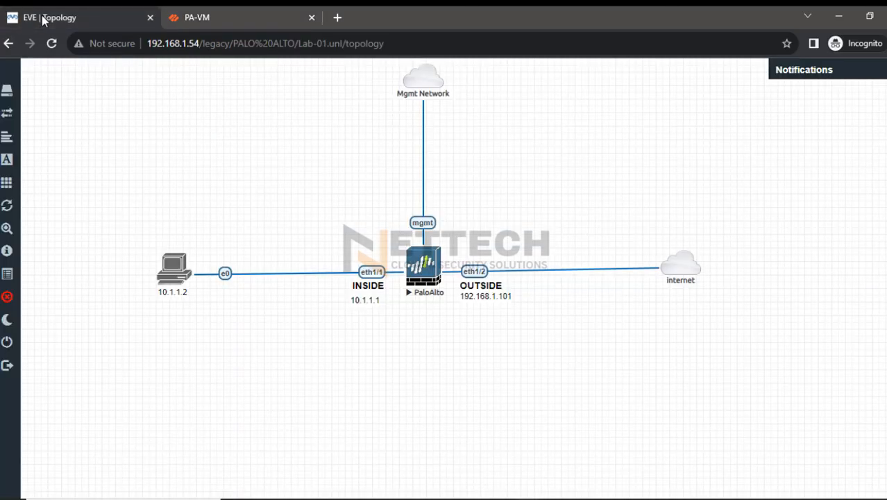
left_click(877, 188)
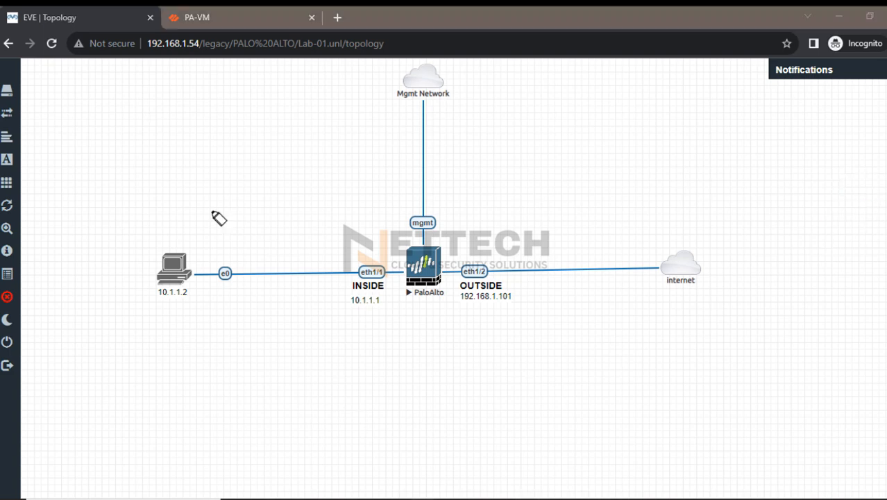
mouse_move(882, 320)
left_click(868, 293)
left_click_drag(459, 294, 513, 303)
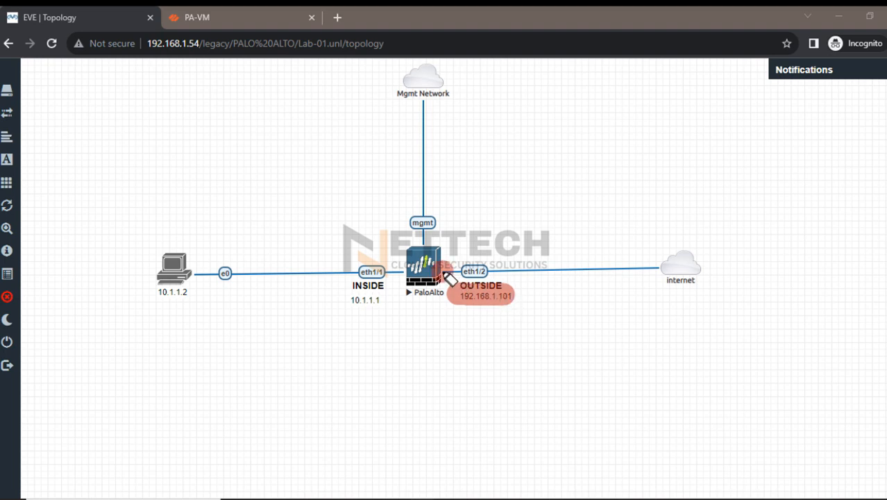
mouse_move(433, 266)
left_mouse_down()
mouse_move(484, 276)
mouse_move(663, 278)
left_mouse_up()
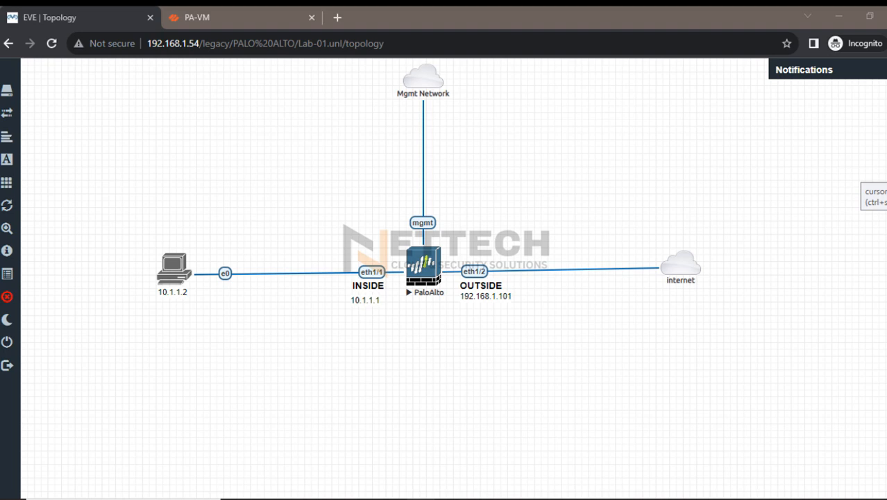
Open ethernet1/1 in the PA-VM network interfaces and set its interface type to Layer3
left_click(201, 19)
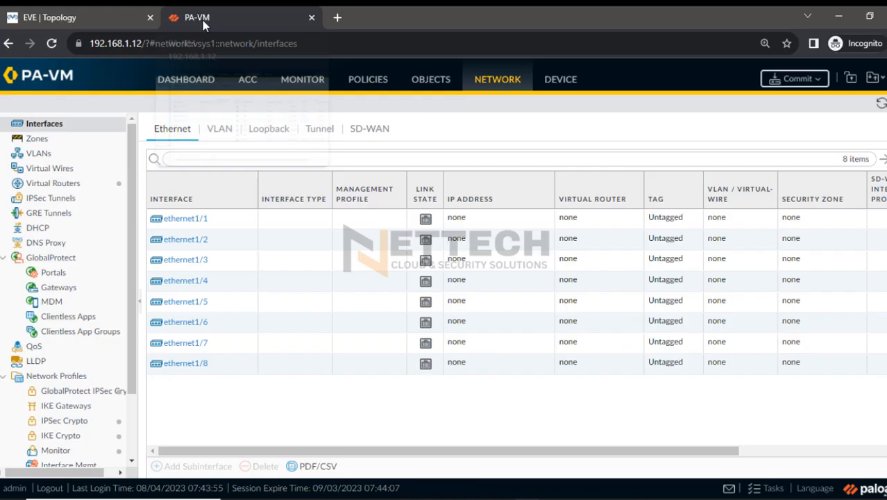
left_click(191, 220)
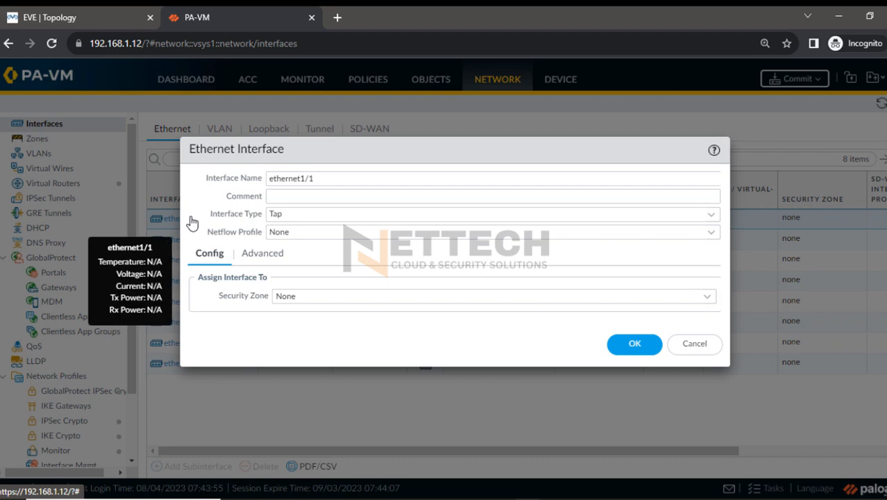
left_click(711, 215)
left_click(295, 299)
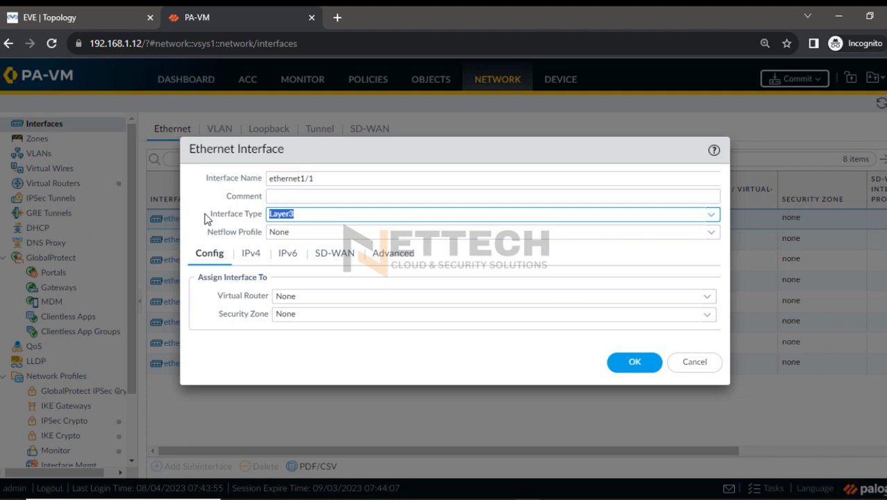
Switch to the Notepad plan and review Azure Steps 1 to 6, highlighting the "Download VPN configuration file" entry
left_click(626, 498)
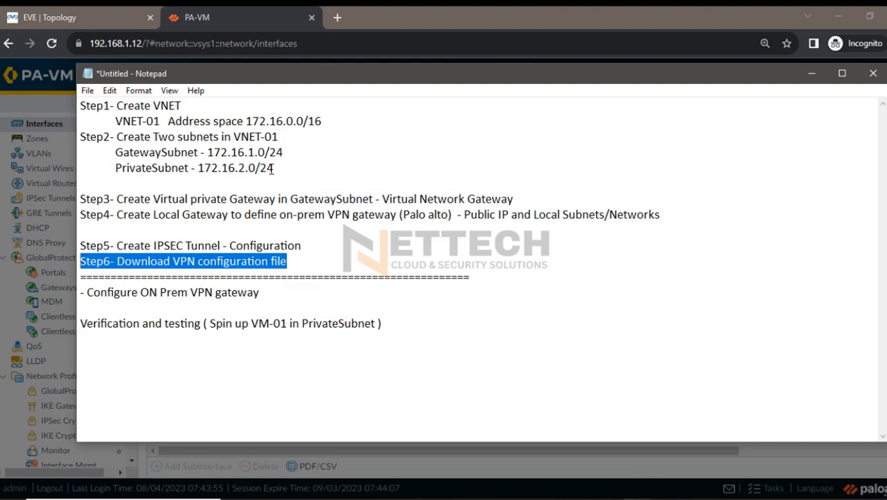
left_click(122, 212)
left_click_drag(87, 105, 637, 224)
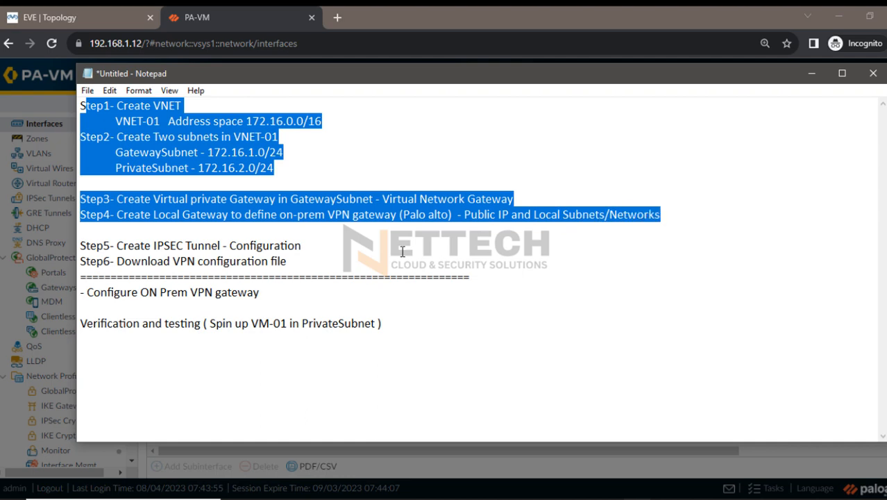
left_click_drag(316, 246, 77, 116)
left_click_drag(306, 251, 73, 103)
left_click_drag(117, 263, 295, 261)
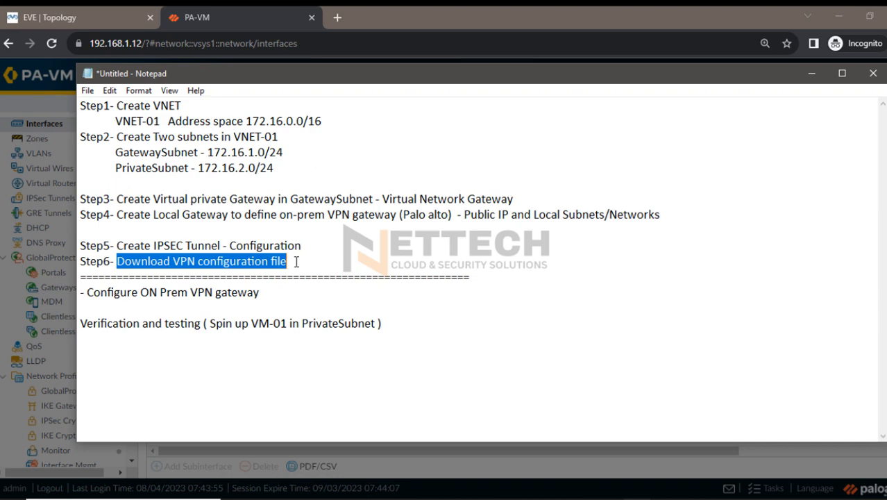
left_click_drag(291, 261, 78, 104)
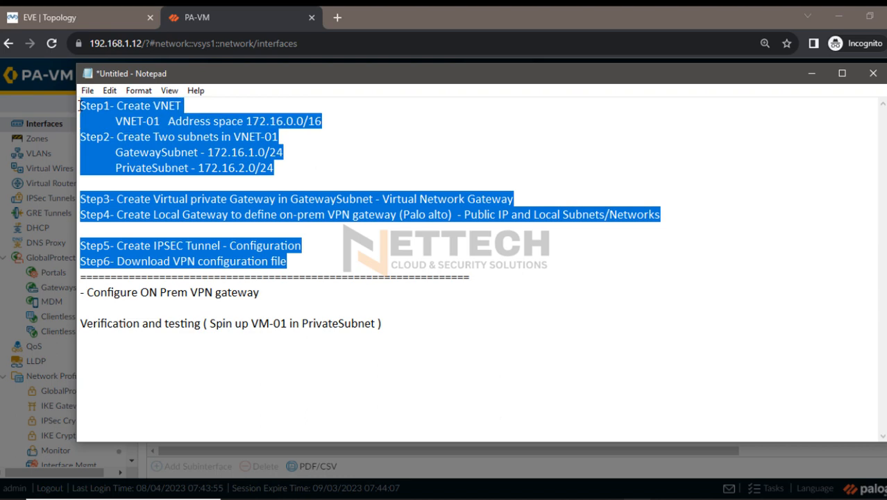
left_click(317, 260)
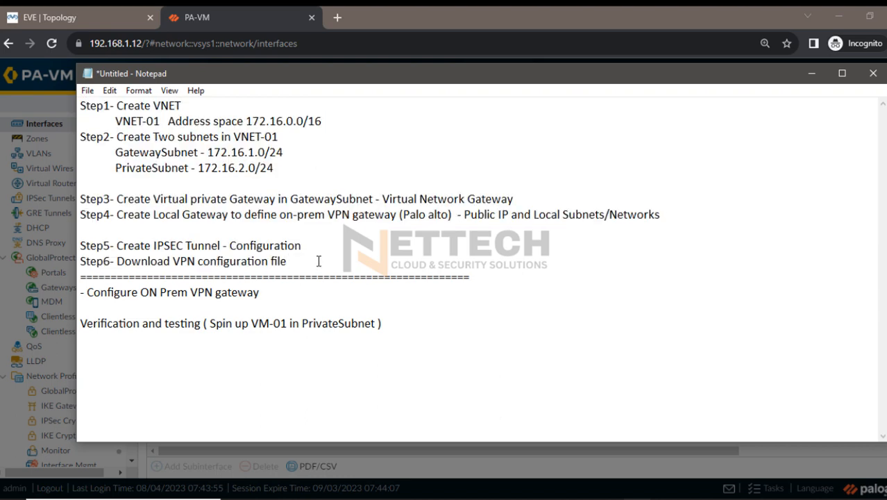
left_click_drag(117, 261, 281, 257)
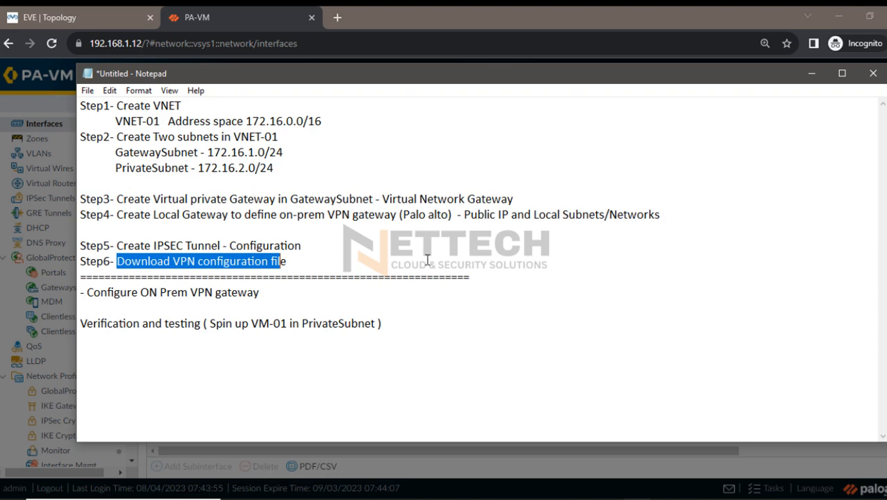
left_click(809, 72)
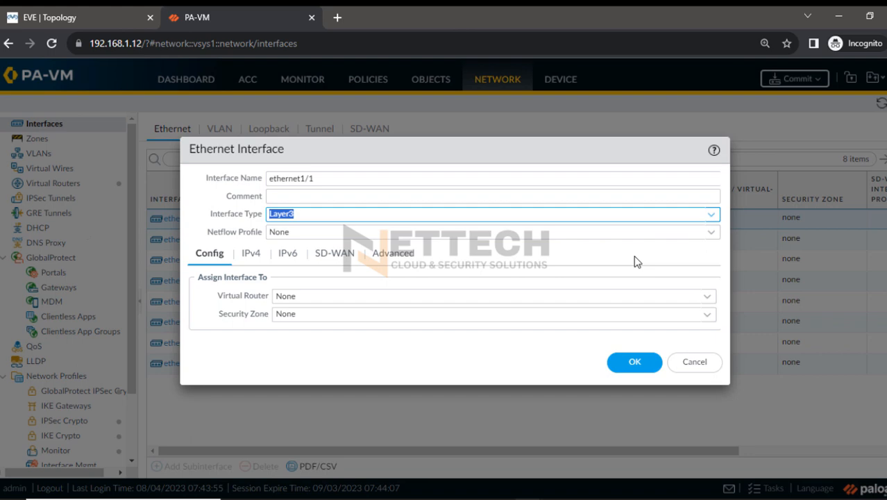
In Microsoft Whiteboard, trace the traffic path from on-premises host 10.1.1.2 to VM-01, highlight 10.1.1.0/24, clear the marks and return to PA-VM
left_click(448, 499)
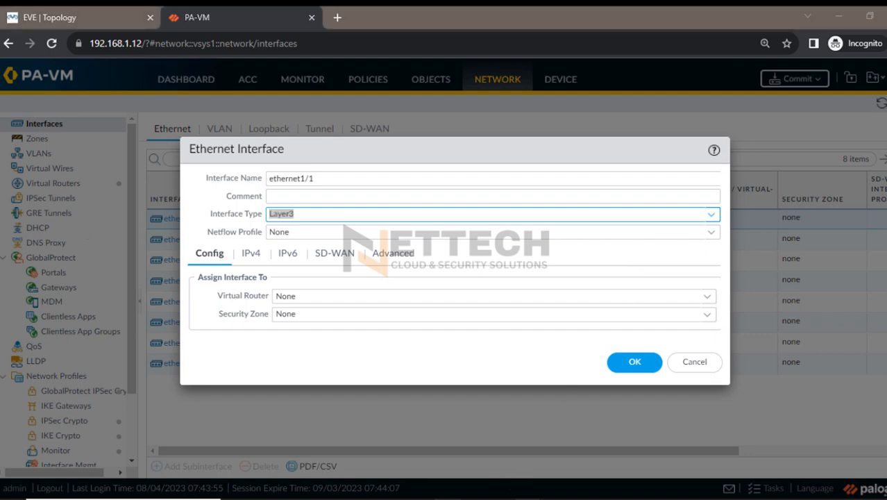
left_click(873, 187)
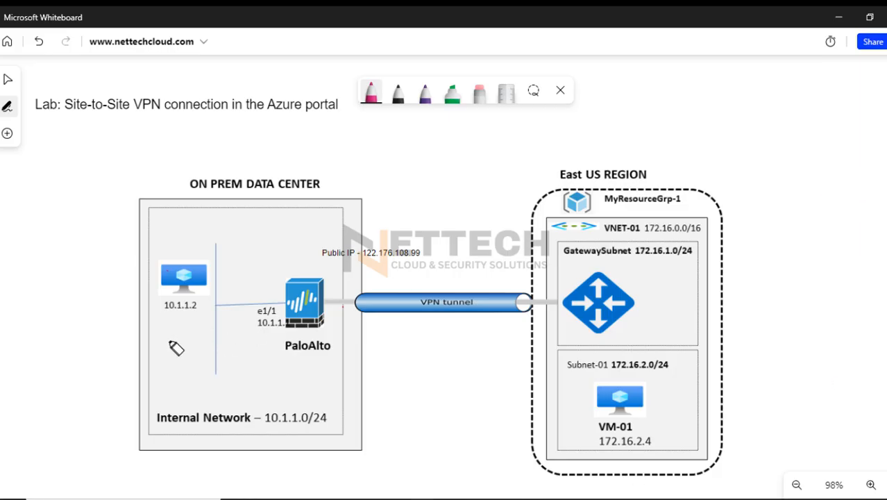
mouse_move(191, 258)
left_mouse_down()
mouse_move(182, 283)
mouse_move(209, 271)
mouse_move(208, 291)
mouse_move(149, 305)
mouse_move(208, 285)
mouse_move(177, 326)
mouse_move(298, 410)
left_mouse_up()
mouse_move(347, 431)
left_mouse_down()
mouse_move(618, 414)
mouse_move(634, 381)
mouse_move(638, 407)
mouse_move(638, 379)
mouse_move(619, 415)
mouse_move(643, 371)
mouse_move(613, 448)
mouse_move(649, 447)
left_mouse_up()
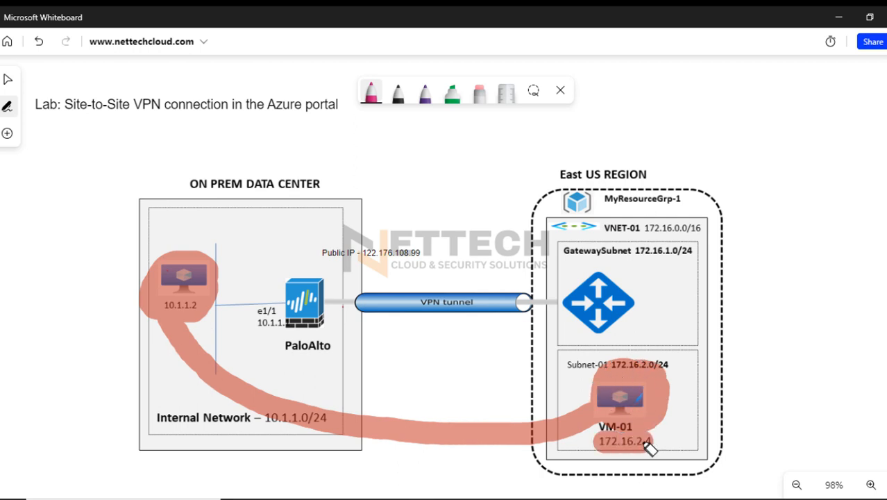
left_click_drag(267, 424, 317, 425)
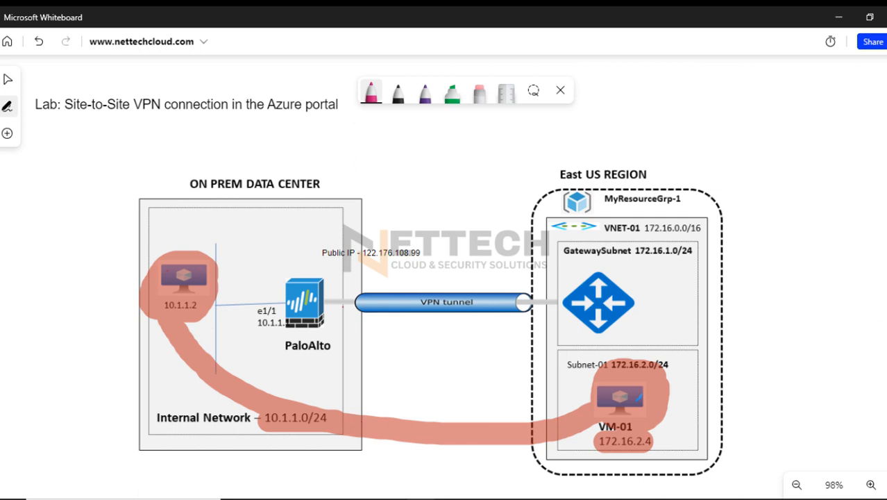
key("Escape")
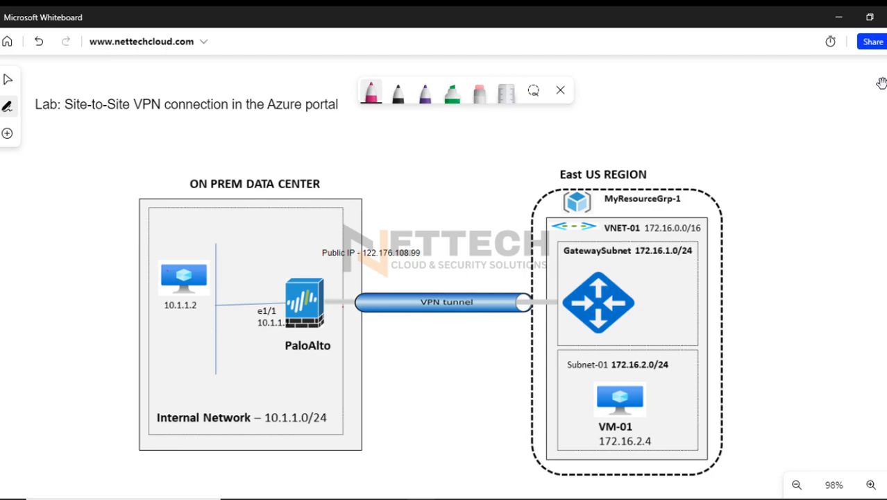
left_click(838, 17)
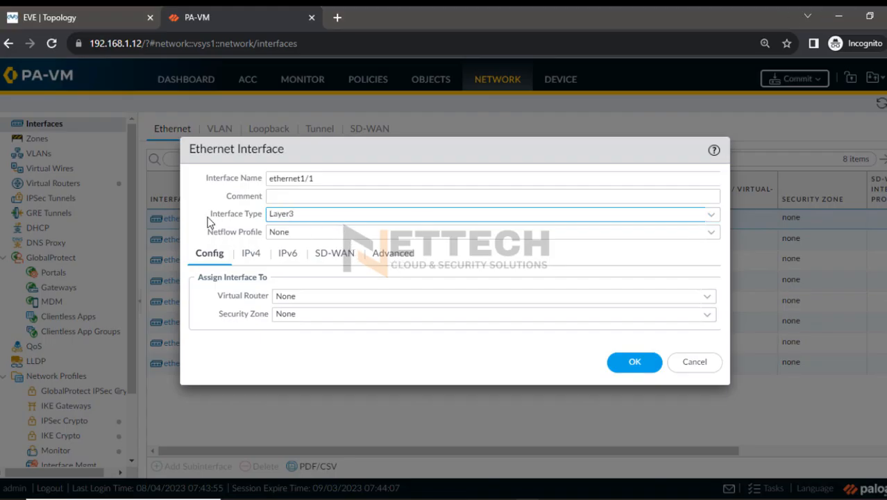
Assign ethernet1/1 to the default virtual router and to a new security zone named INSIDE
left_click(707, 300)
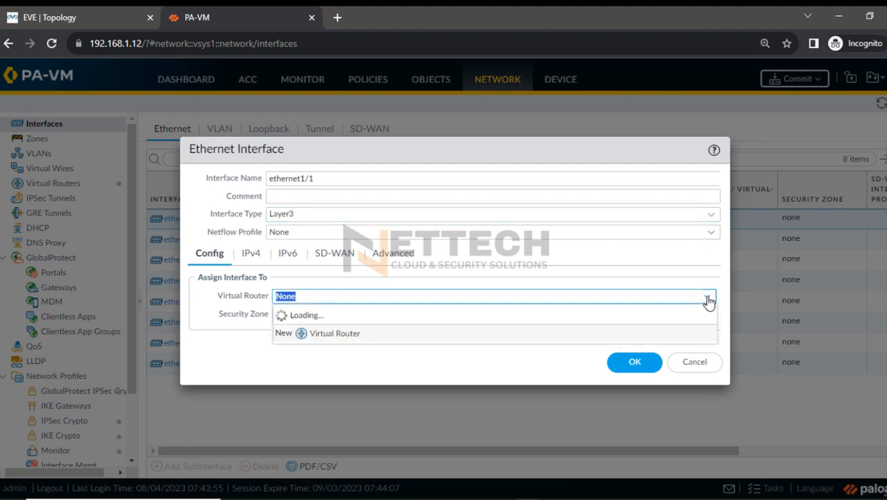
left_click(298, 331)
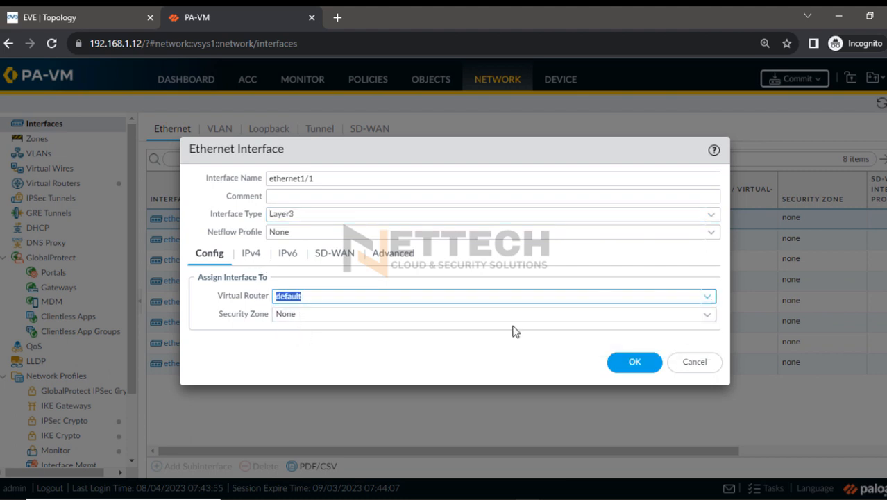
left_click(707, 317)
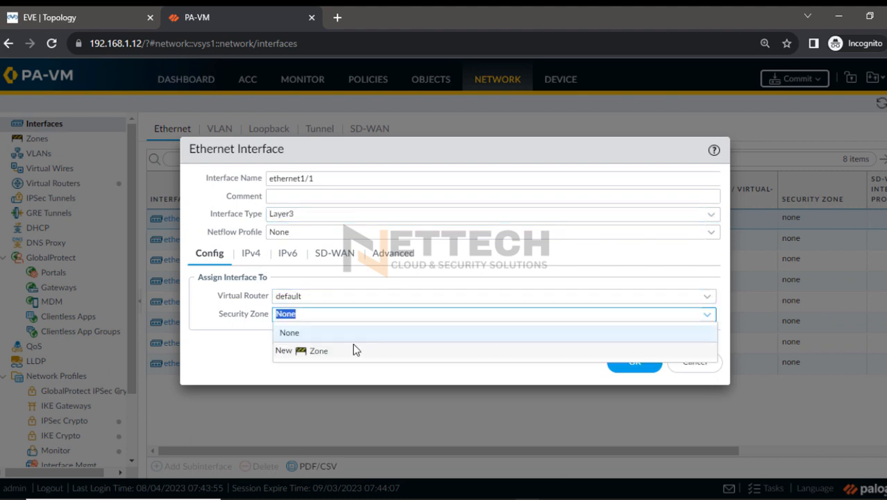
left_click(314, 352)
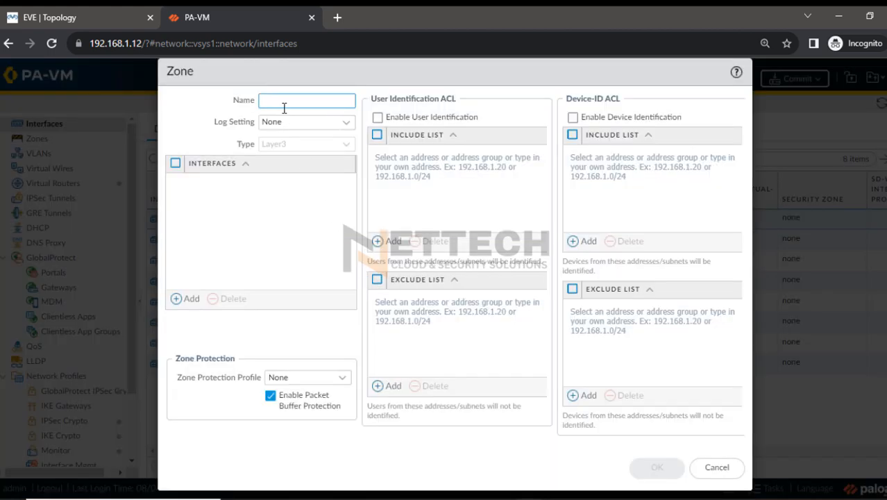
type("INSIDE")
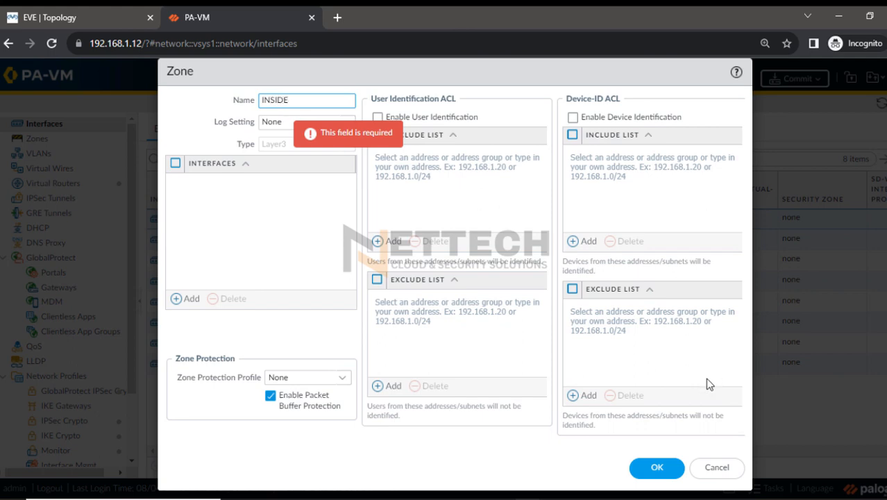
left_click(656, 467)
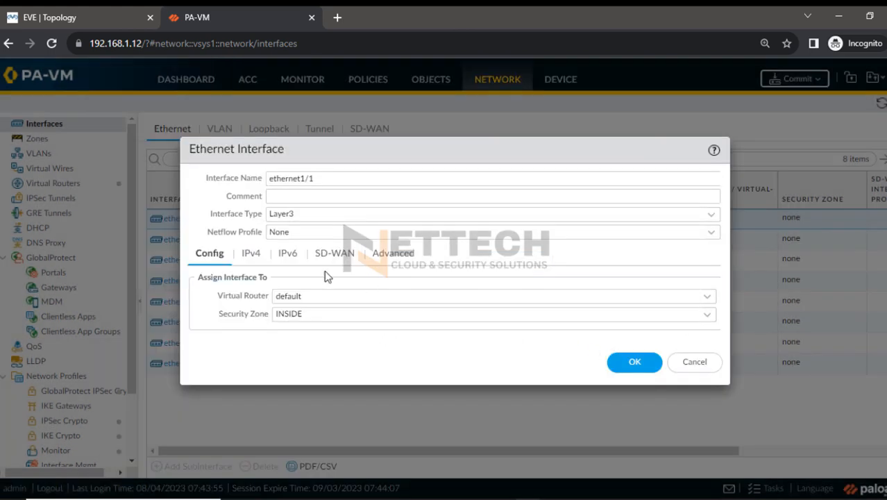
Give ethernet1/1 the static IPv4 address 10.1.1.1/24 and save the interface
left_click(251, 254)
left_click(208, 411)
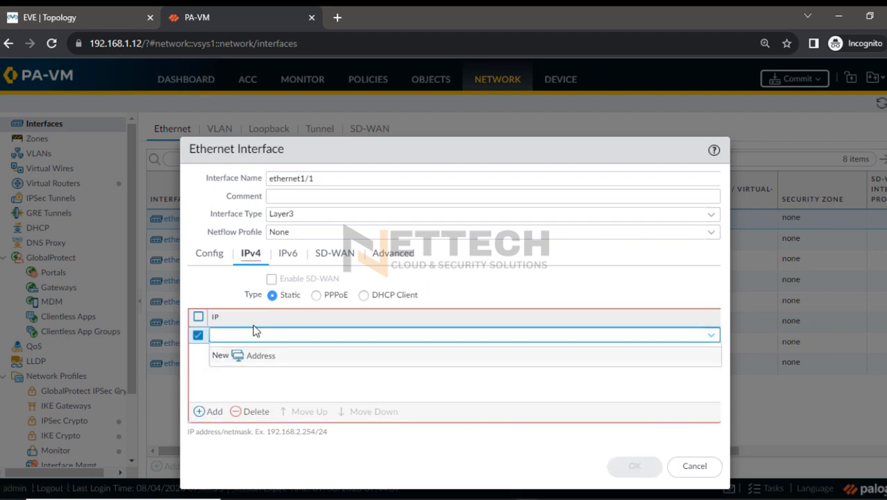
type("10.1.1.1/24")
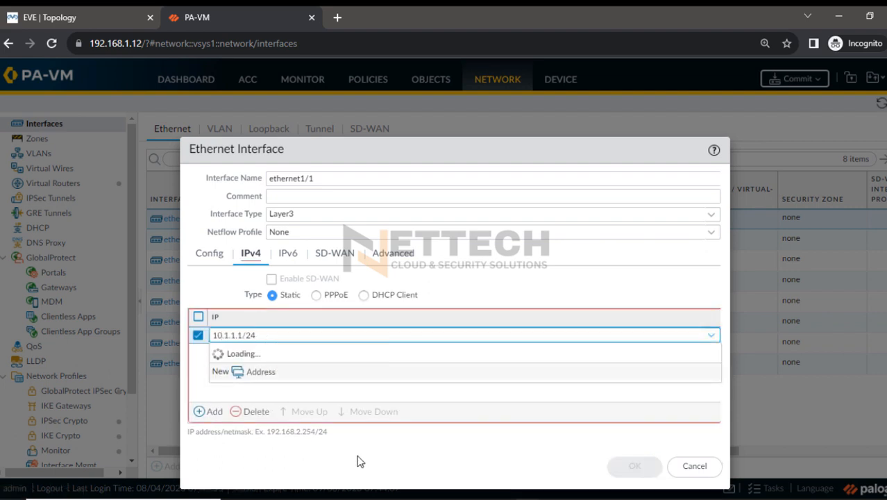
left_click(360, 462)
left_click(633, 463)
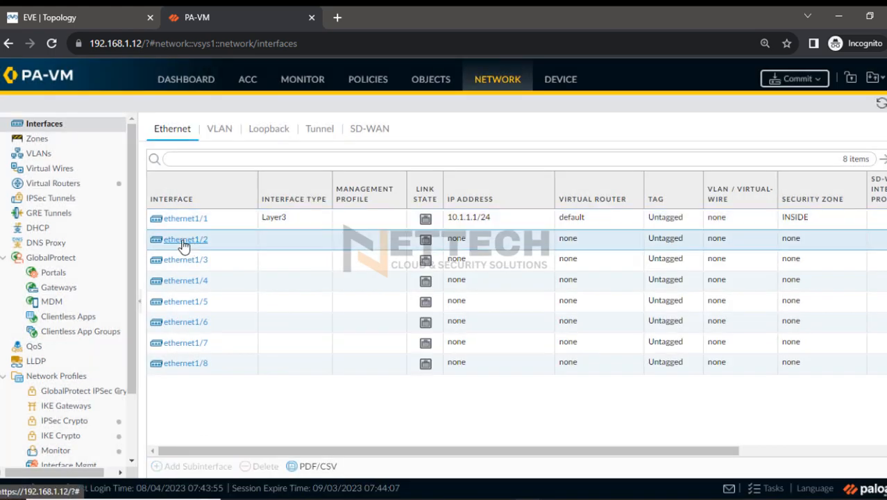
Open ethernet1/2, set its interface type to Layer3 and assign it to the default virtual router
left_click(183, 240)
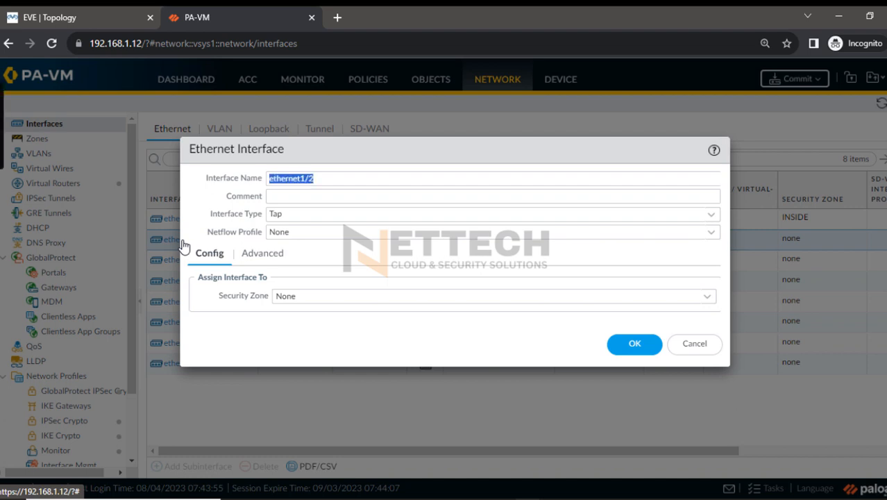
left_click(683, 209)
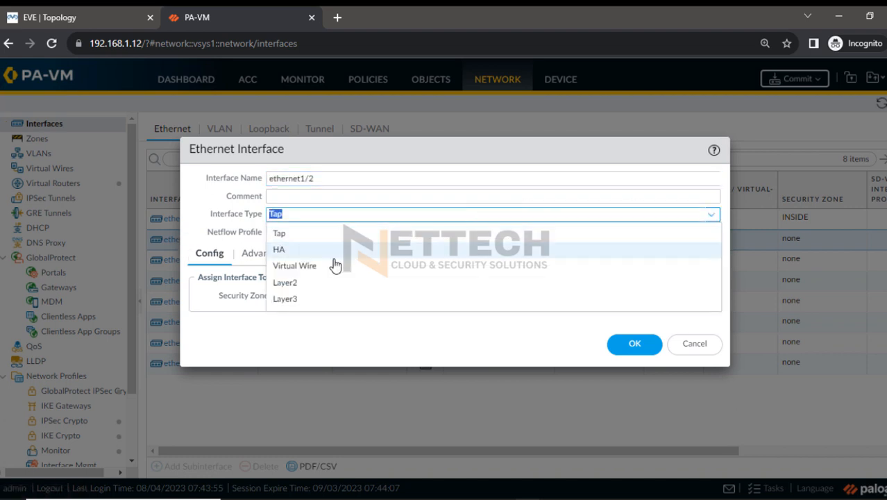
left_click(289, 299)
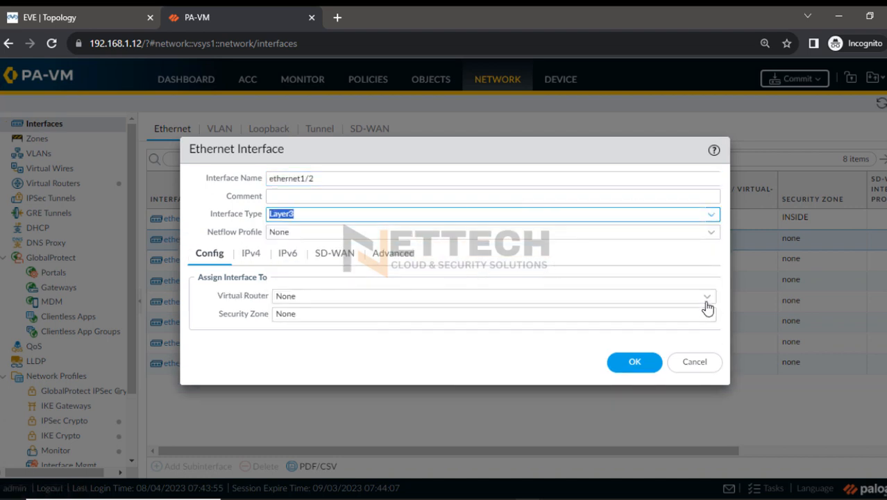
left_click(659, 295)
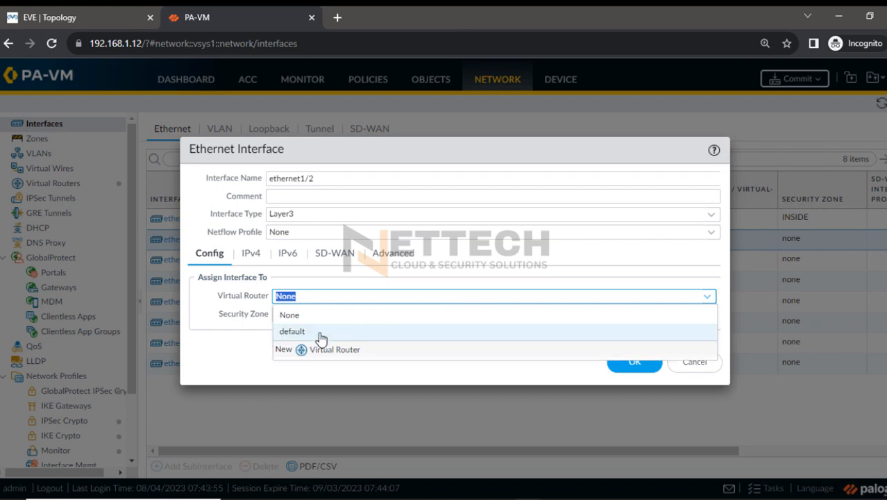
left_click(319, 332)
Create a new security zone named OUTSIDE and assign ethernet1/2 to it
left_click(704, 315)
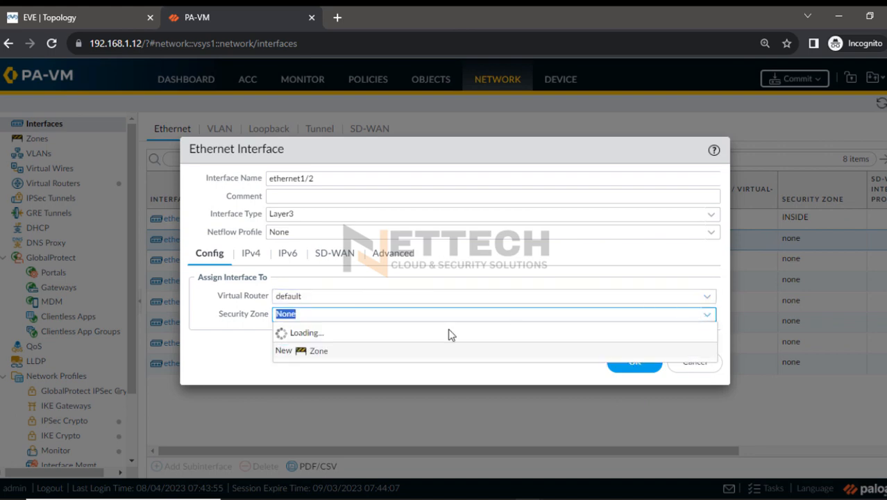
left_click(319, 367)
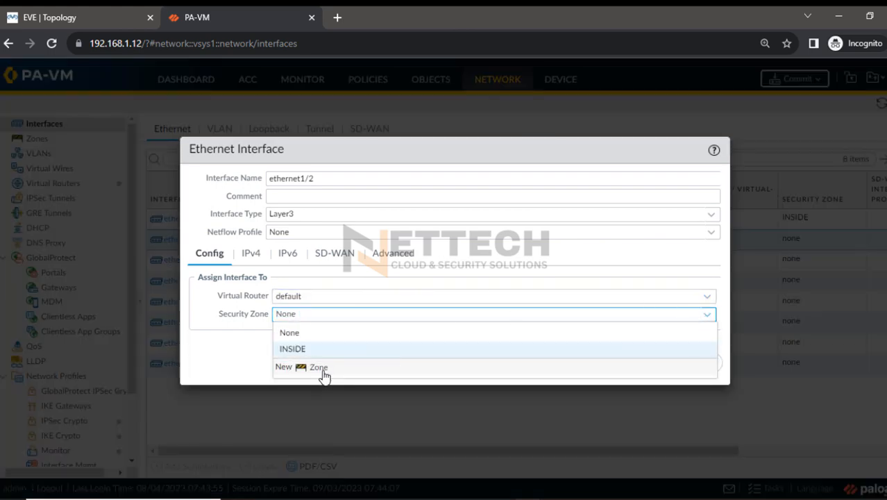
type("OU")
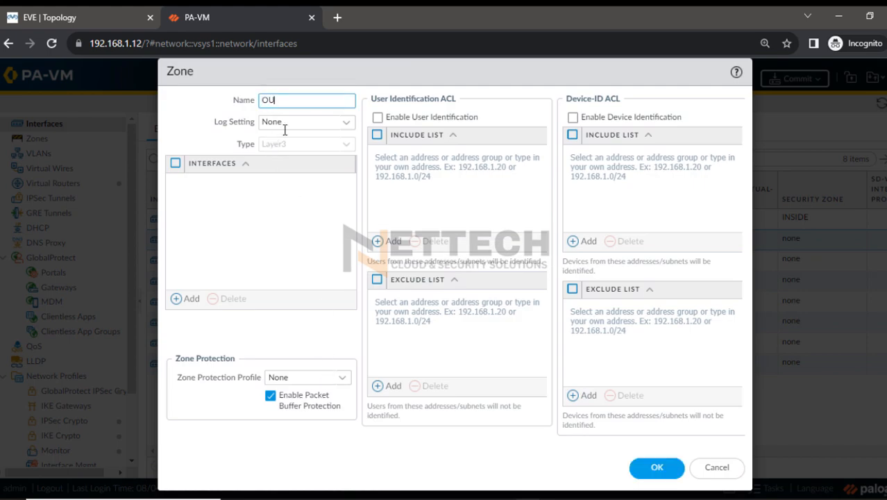
type("TSIDE")
left_click(654, 465)
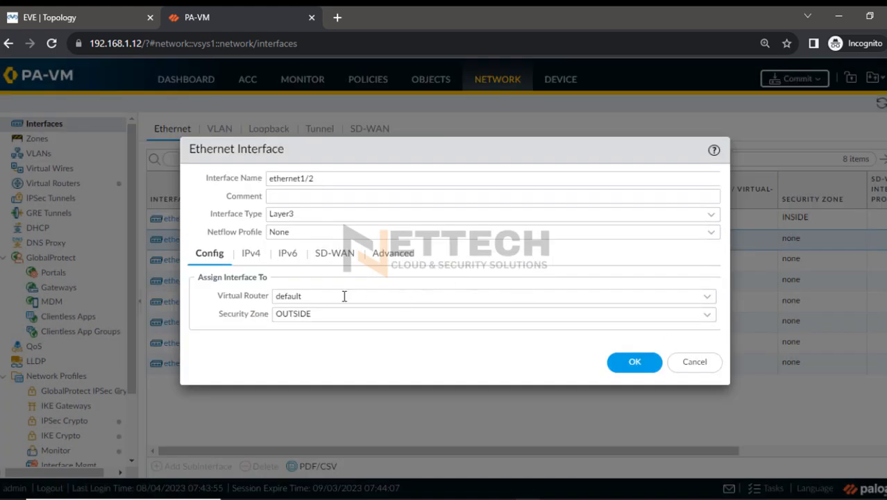
Save ethernet1/2 with the static IPv4 address 192.168.1.101/24 and move the Security Zone column beside Interface Type in the interface list
left_click(254, 255)
left_click(209, 412)
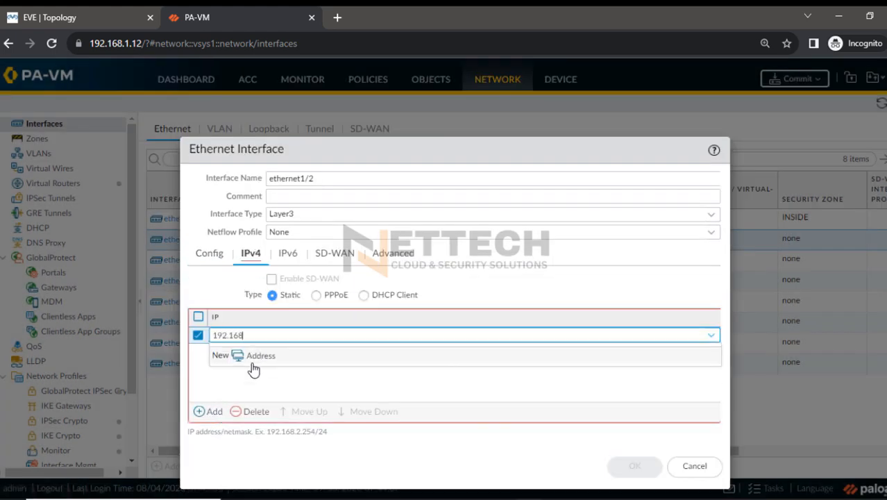
type("192.168.1.101/24")
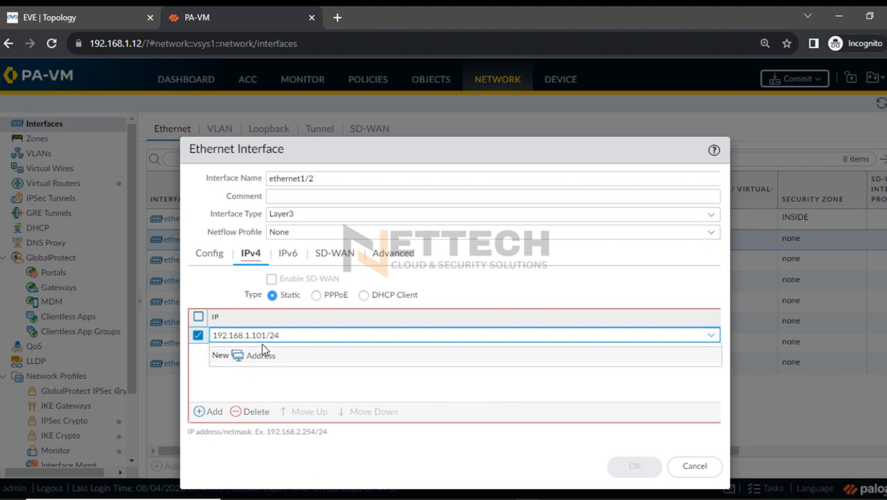
left_click(340, 460)
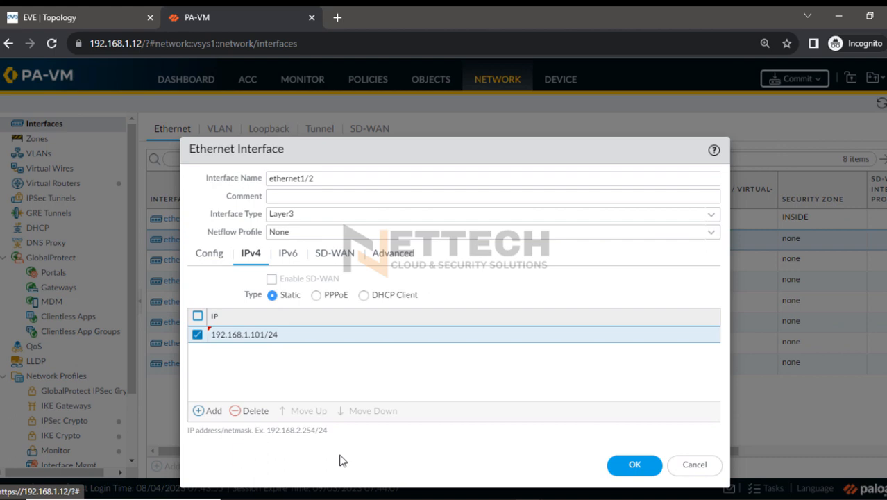
left_click(627, 463)
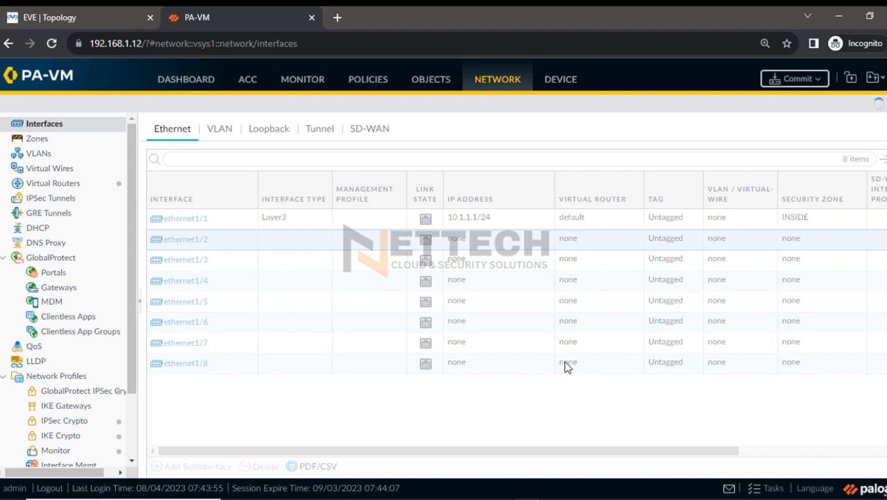
left_click_drag(801, 193, 354, 198)
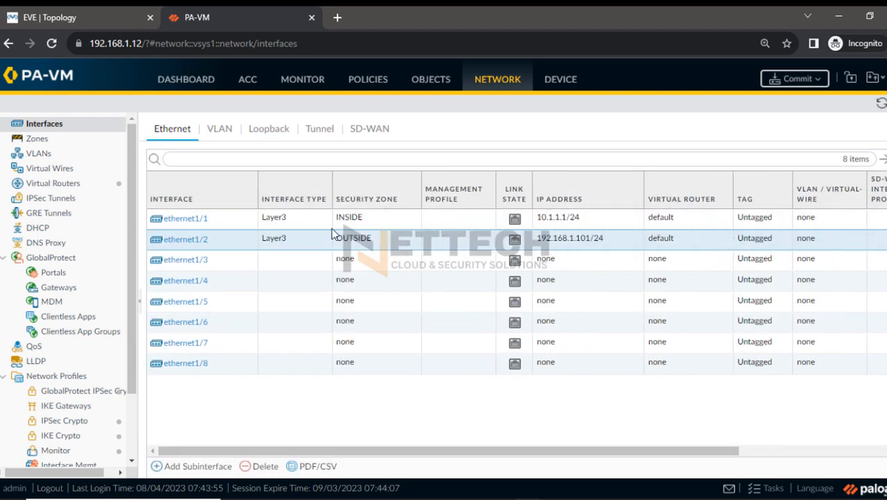
Fit the column widths of the Ethernet interface list to their contents
left_click(247, 201)
left_click(299, 235)
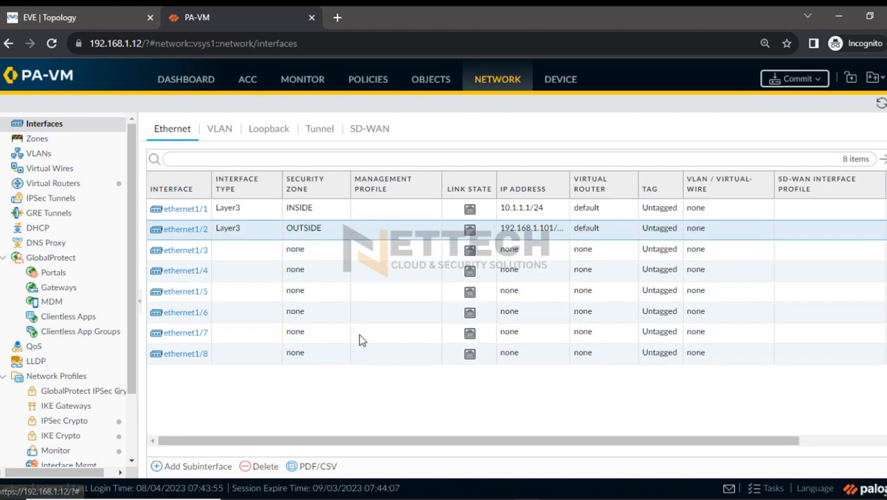
Start a new IPv4 static route named Internet-route in the default virtual router
left_click(54, 183)
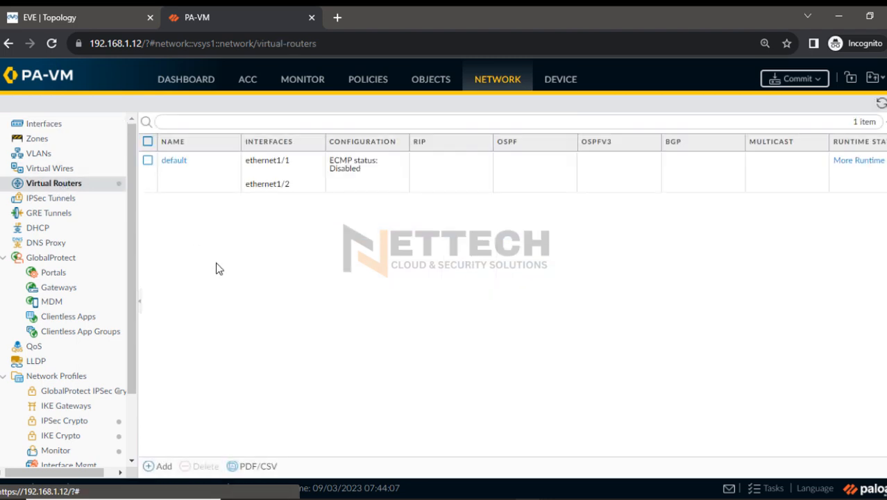
left_click(176, 163)
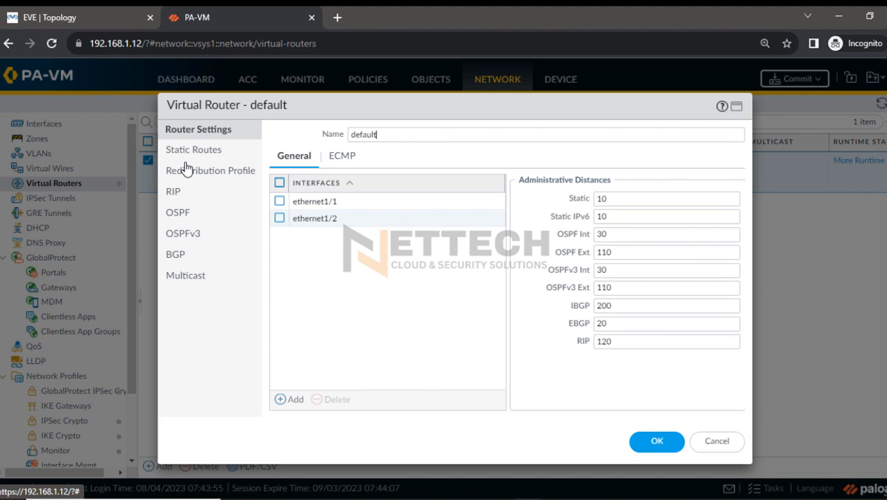
left_click(187, 153)
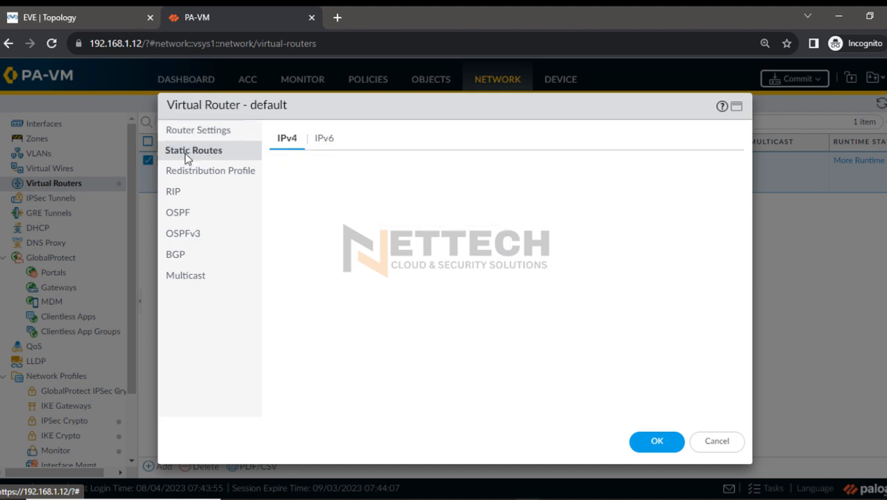
left_click(289, 402)
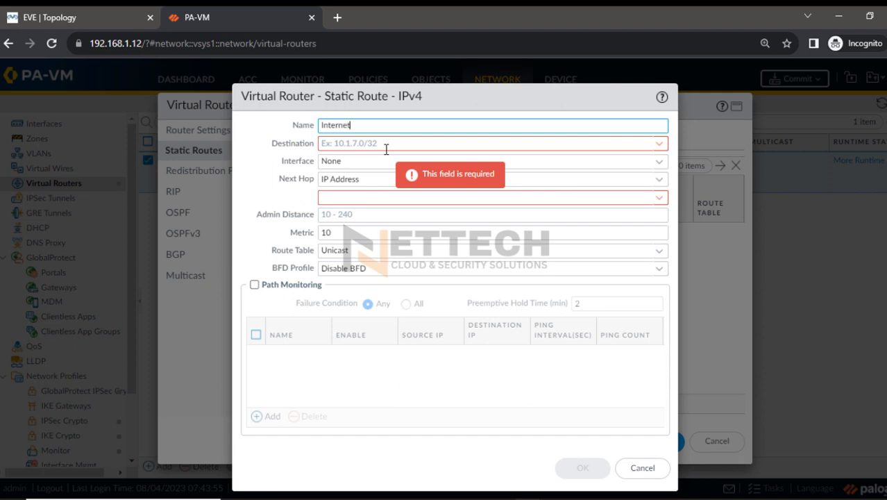
type("Internet-route")
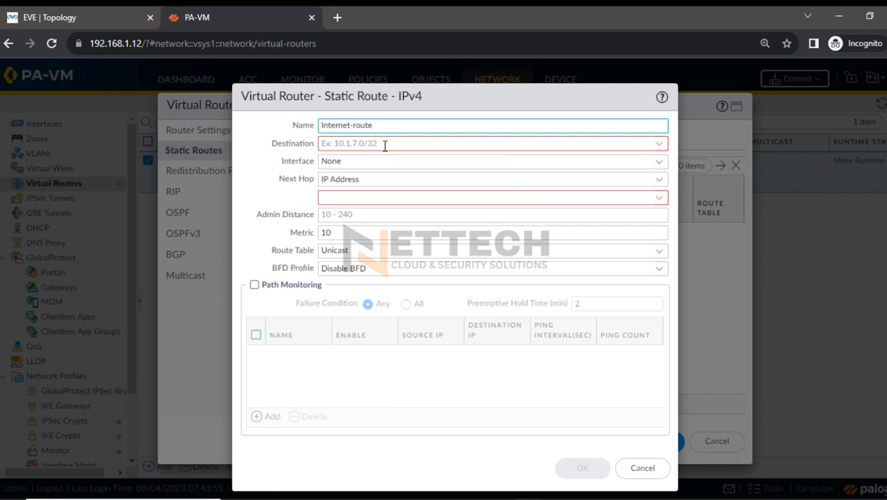
Set the static route's destination to 0.0.0.0/0 and its interface to ethernet1/2
left_click(380, 142)
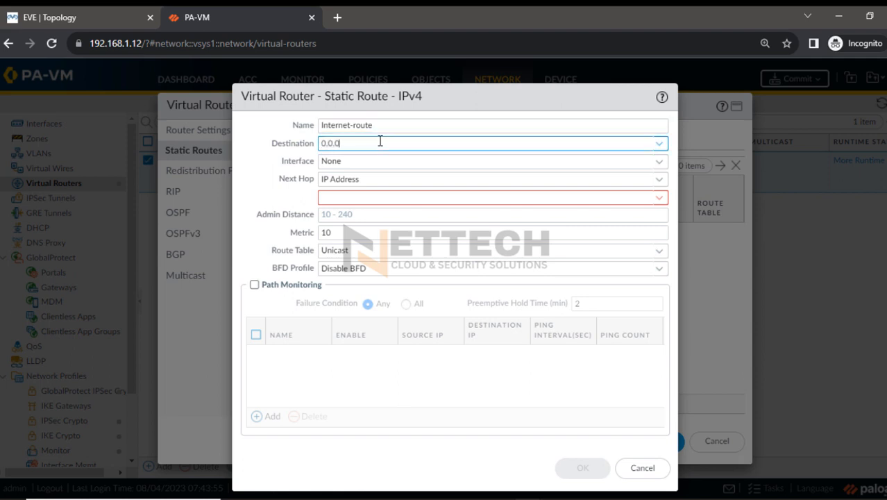
type("0.0.0.0/0")
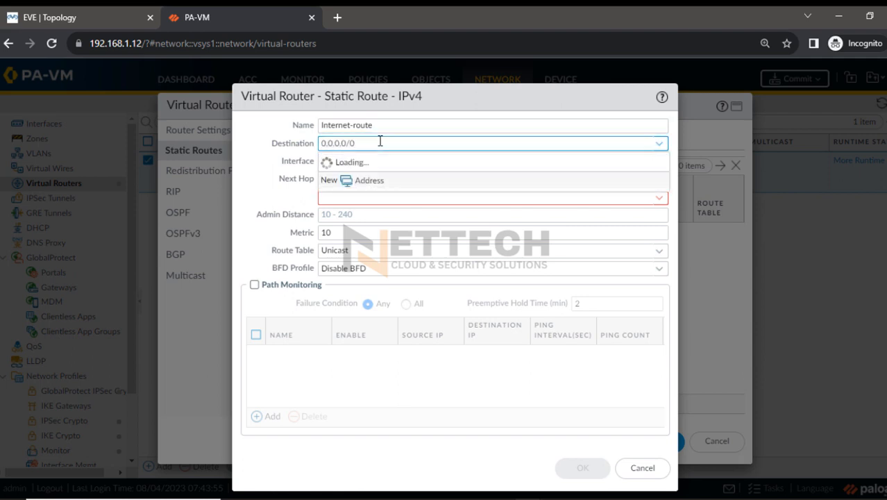
left_click(286, 178)
left_click(657, 163)
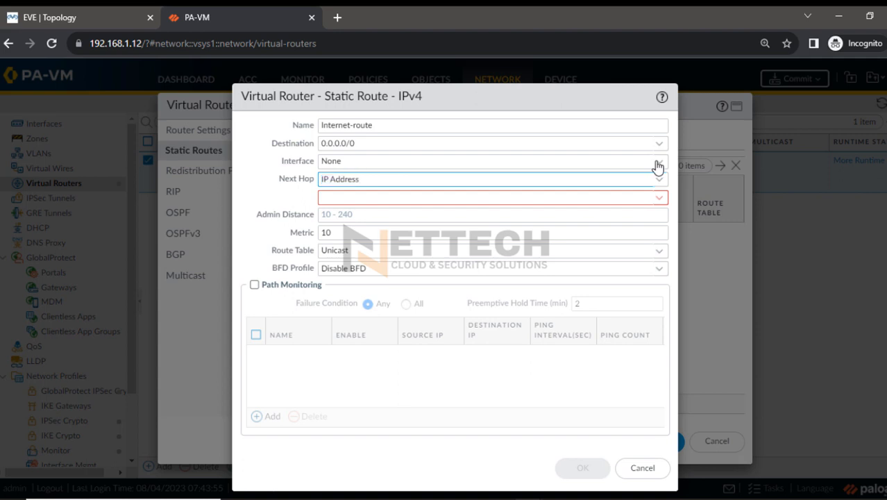
left_click(350, 216)
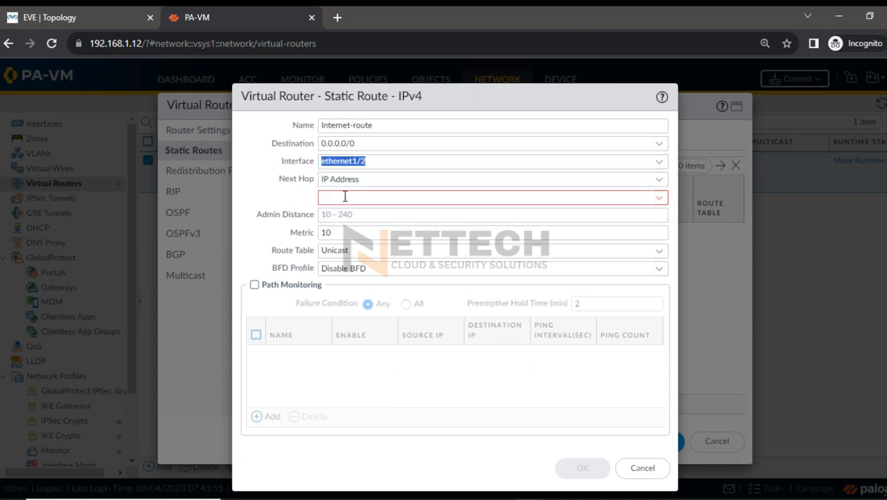
Set the route's next hop IP address to 192.168.1.1 and save both the route and the virtual router
left_click(345, 197)
type("192.168")
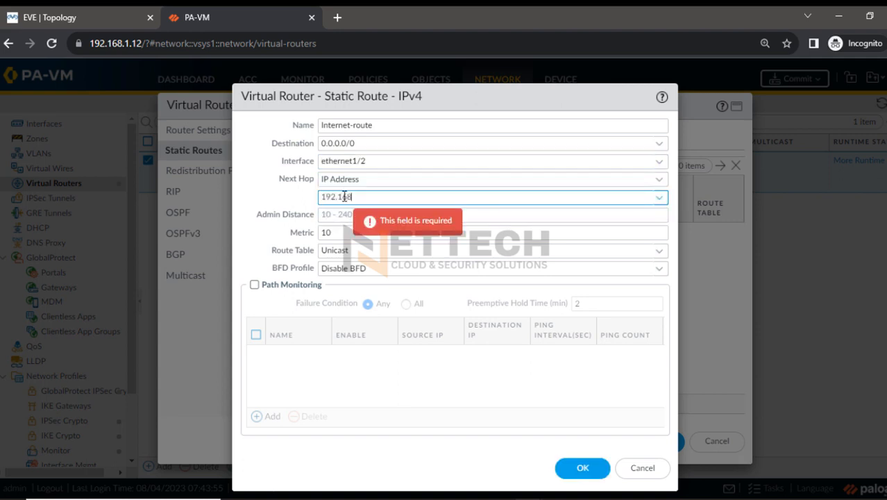
type(".1.1")
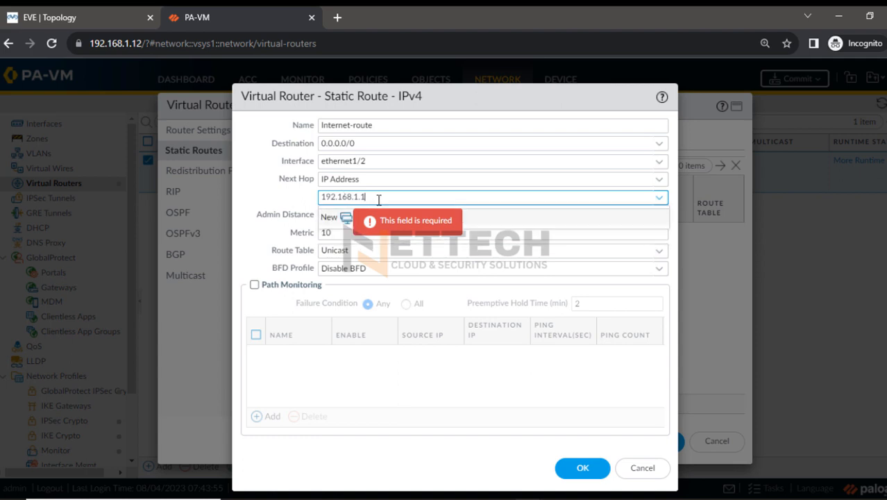
left_click_drag(366, 197, 306, 202)
left_click(276, 200)
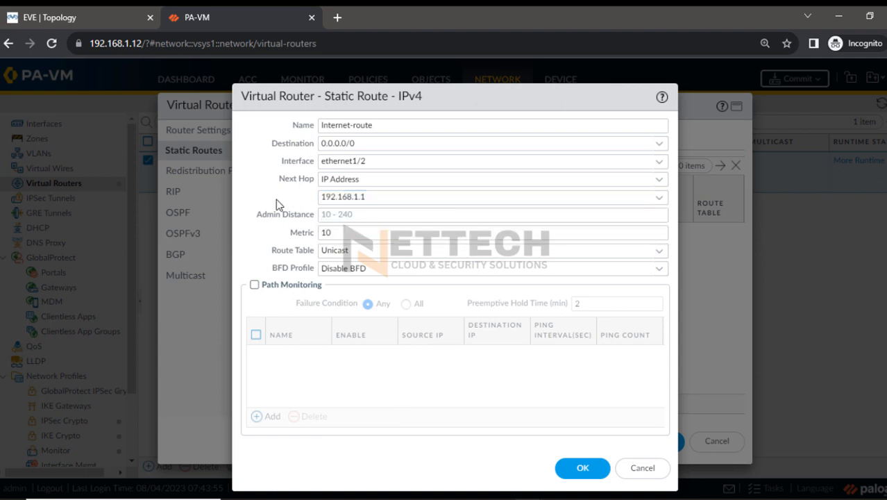
left_click(581, 467)
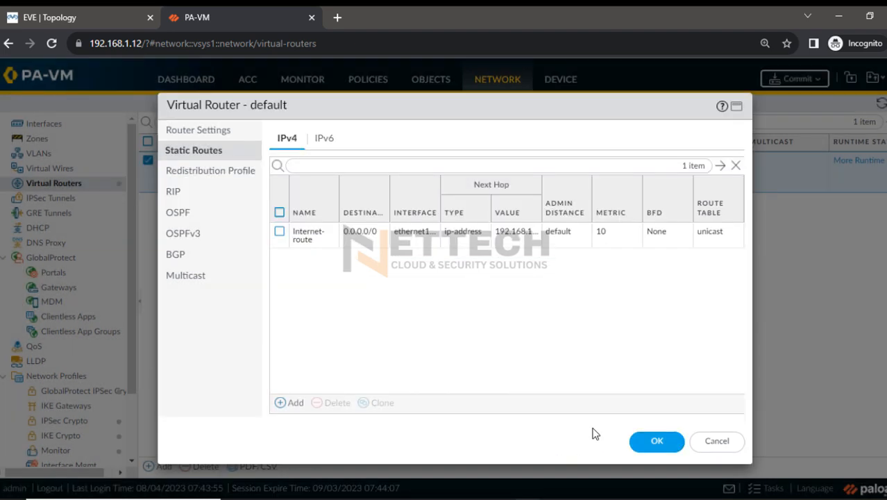
left_click(658, 449)
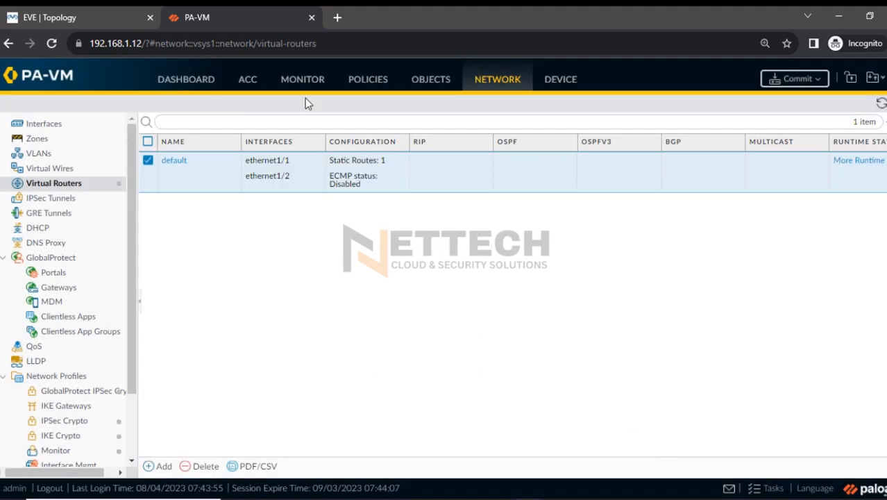
Create a security policy rule named Permit-all with source zone INSIDE and source address 10.1.1.0/24
left_click(369, 80)
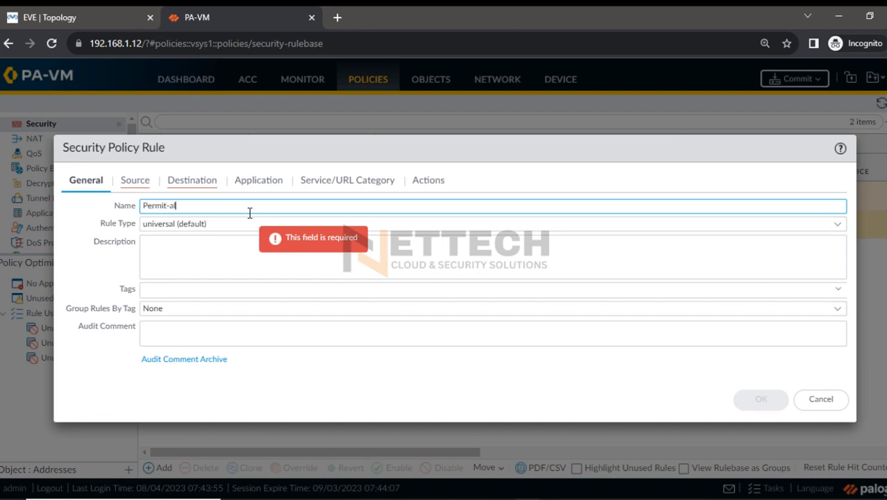
left_click(134, 182)
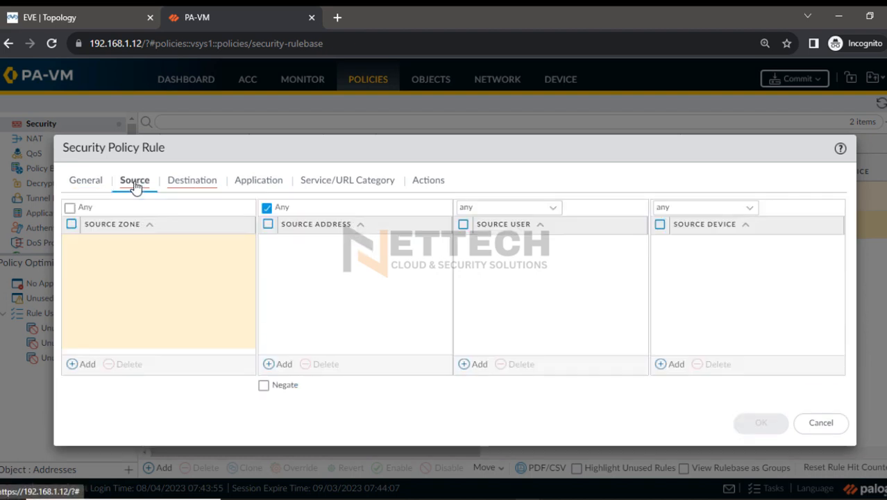
left_click(86, 365)
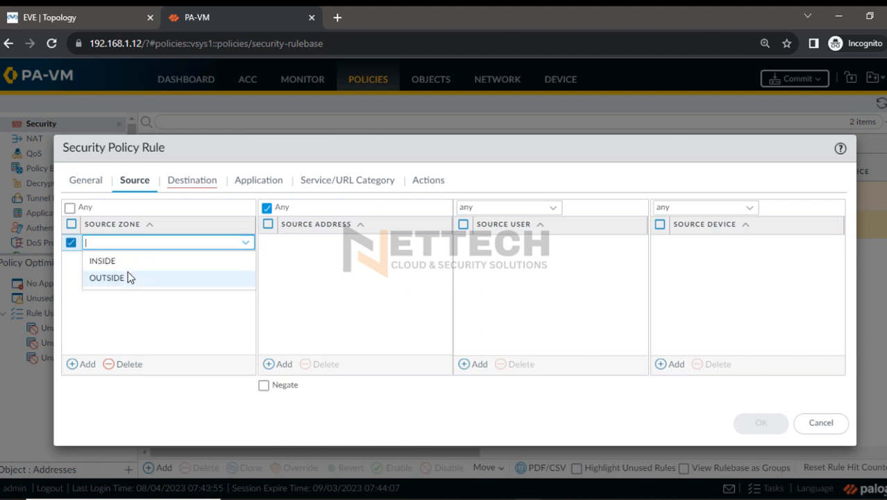
left_click(127, 262)
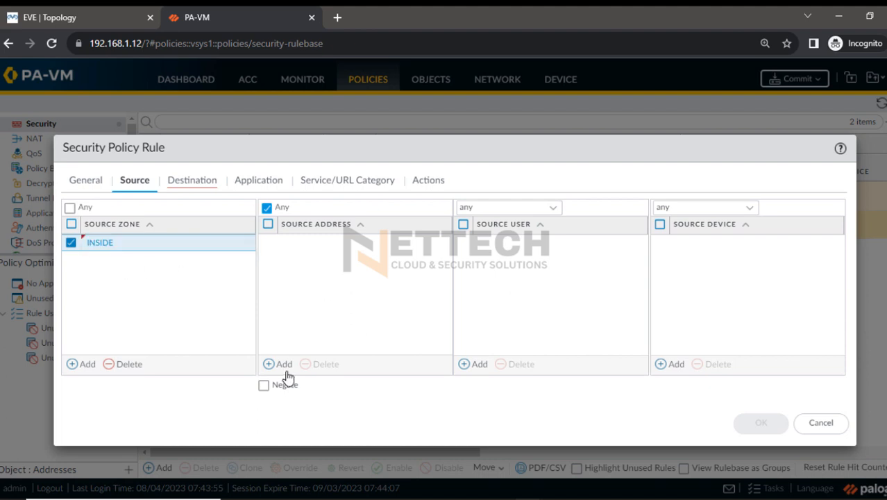
left_click(283, 365)
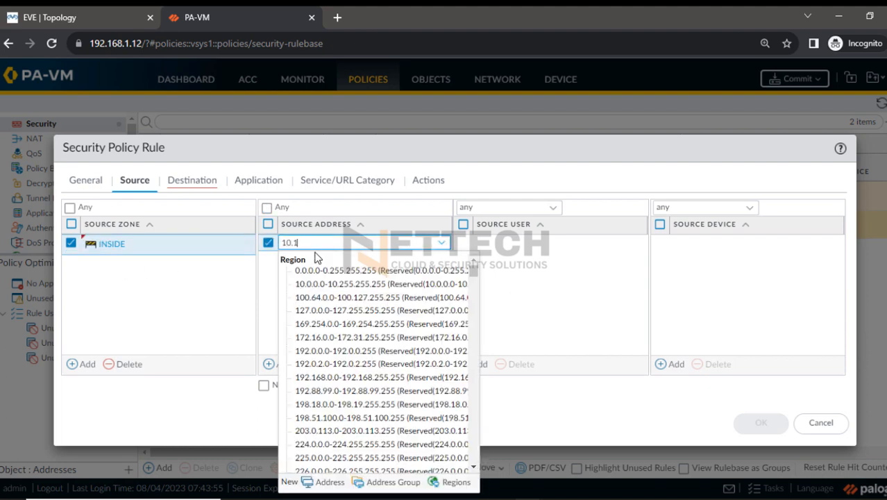
type("10.1.1.0/24")
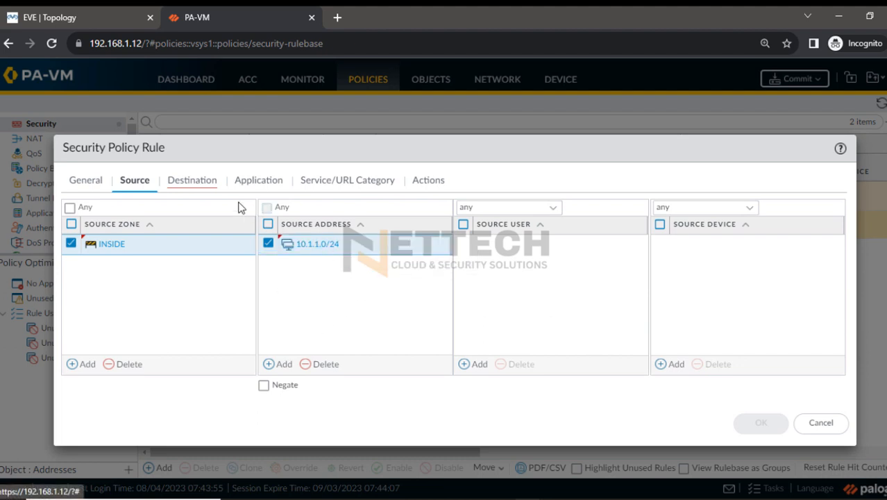
Set the security rule's destination zone to OUTSIDE, check its application, service and action settings, and save the rule
left_click(197, 183)
left_click(87, 365)
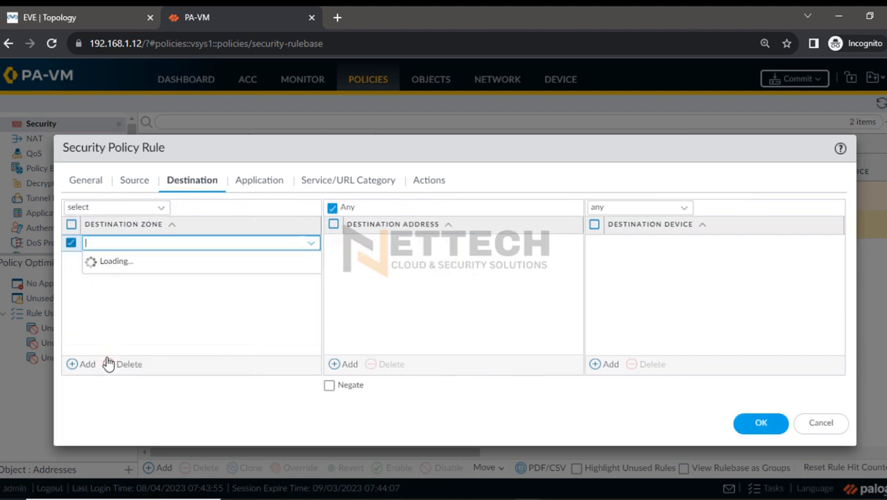
left_click(122, 285)
left_click(415, 309)
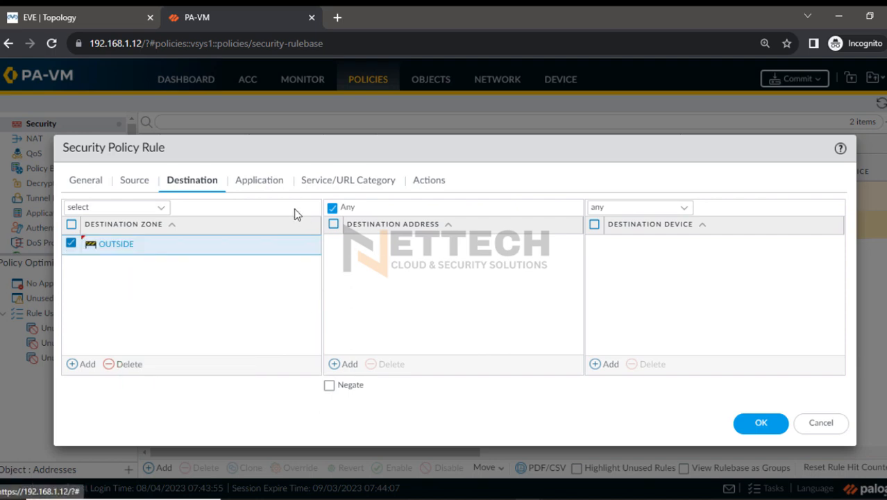
left_click(267, 183)
left_click(349, 185)
left_click(428, 183)
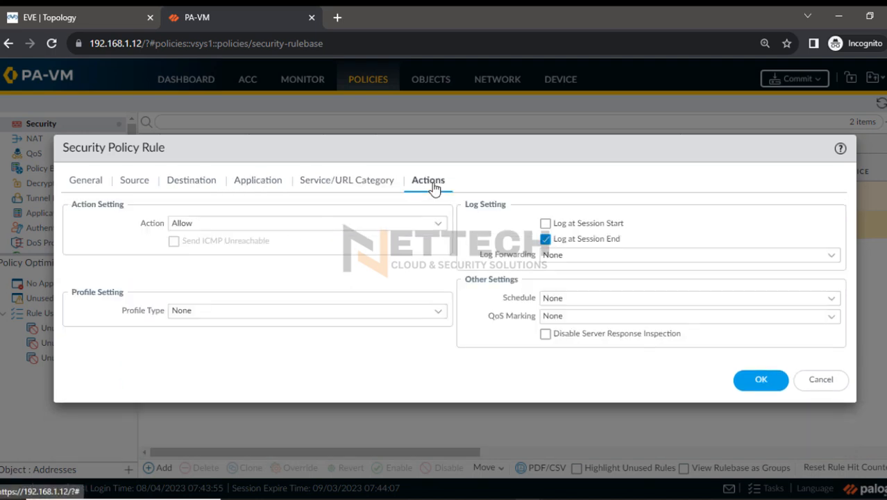
left_click(764, 388)
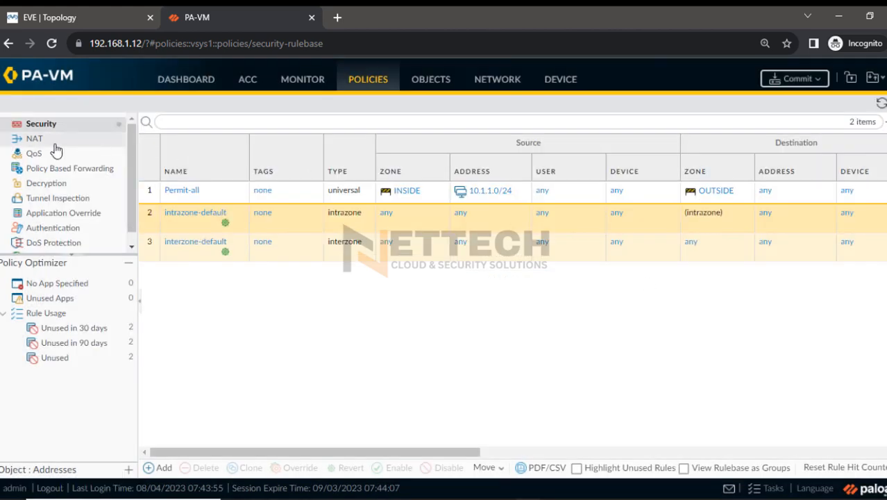
Add a new NAT policy rule named SNAT-Policy
left_click(54, 143)
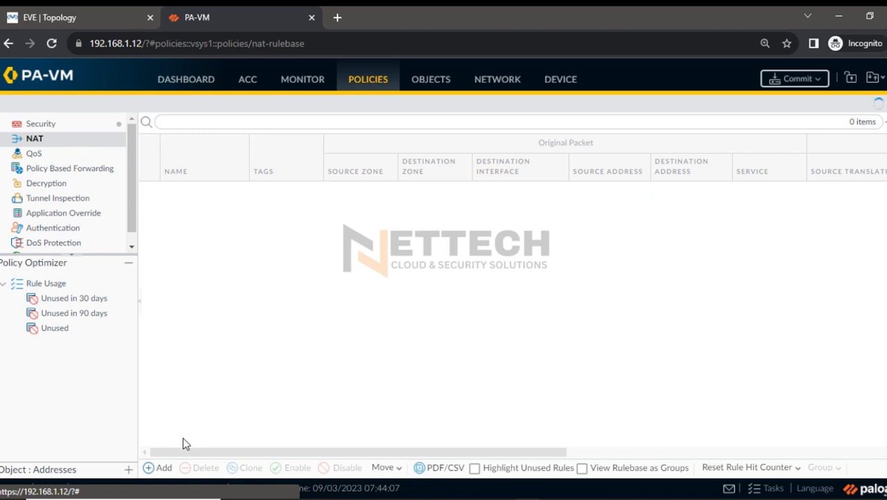
left_click(159, 468)
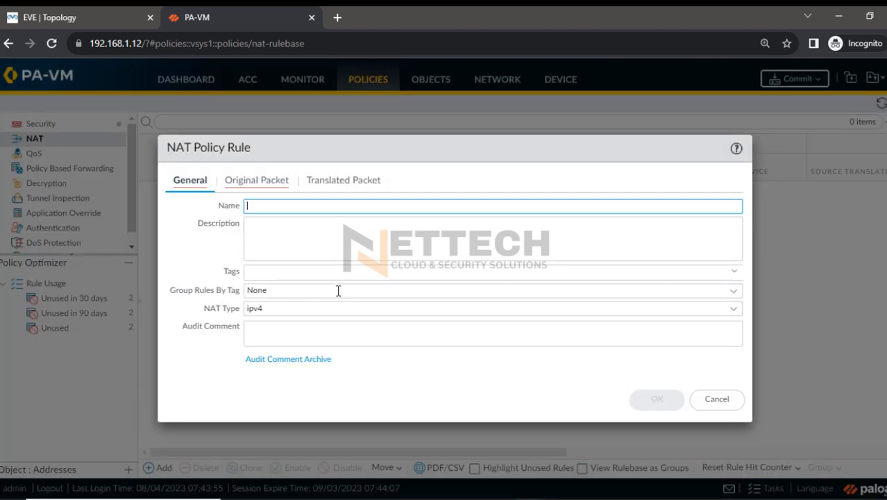
type("SNAT-Policy")
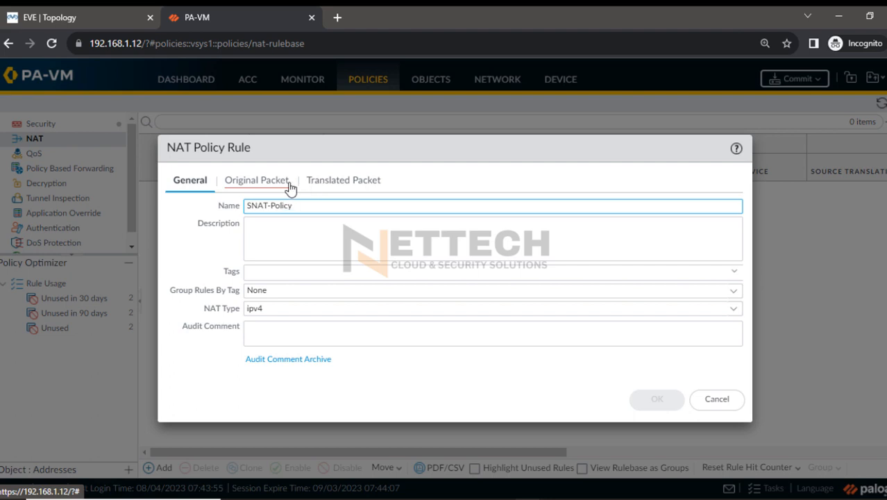
Define the NAT rule's original packet with source zone INSIDE, destination zone OUTSIDE and source address 10.1.1.0/24
left_click(255, 180)
left_click(191, 367)
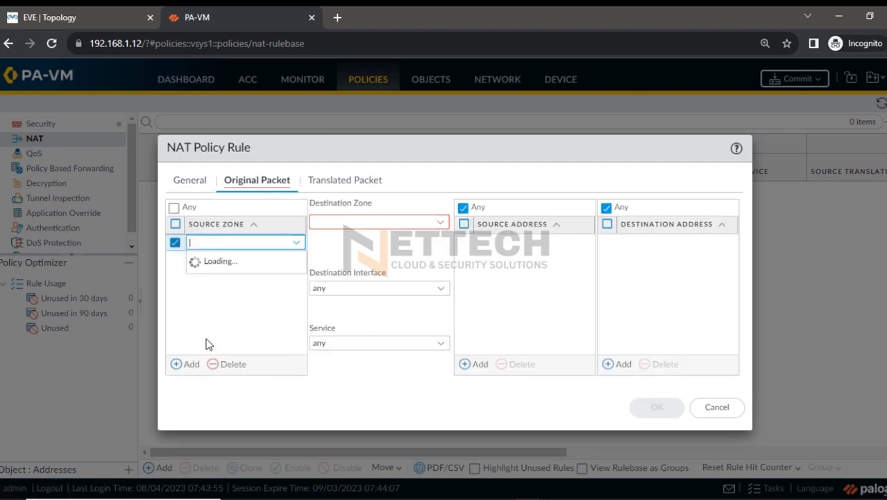
left_click(216, 261)
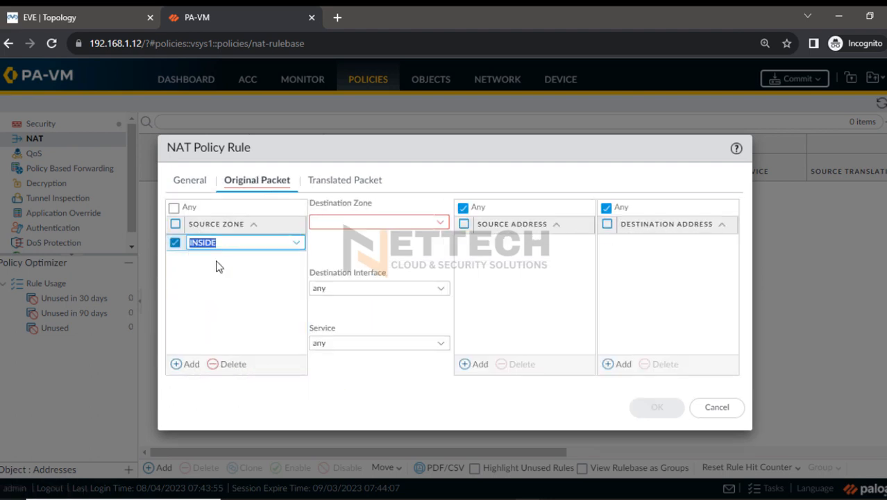
left_click(441, 222)
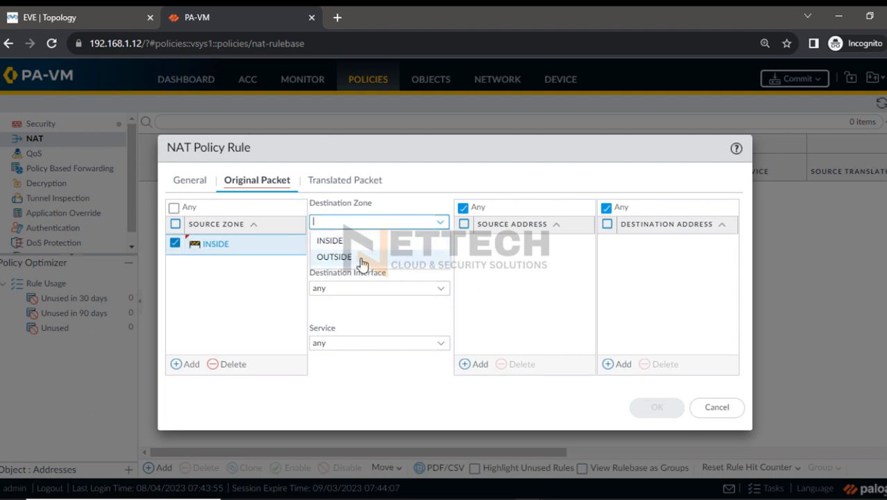
left_click(379, 256)
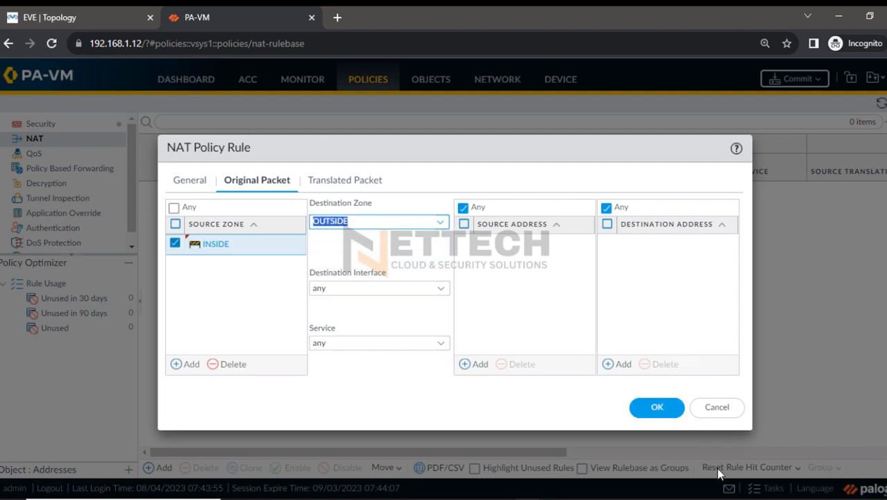
left_click(519, 319)
left_click(504, 243)
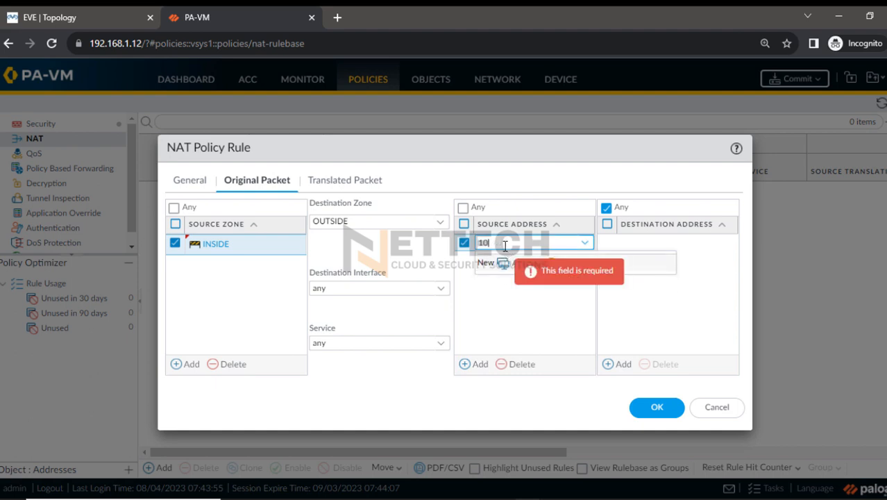
type("10.1.1.0/2")
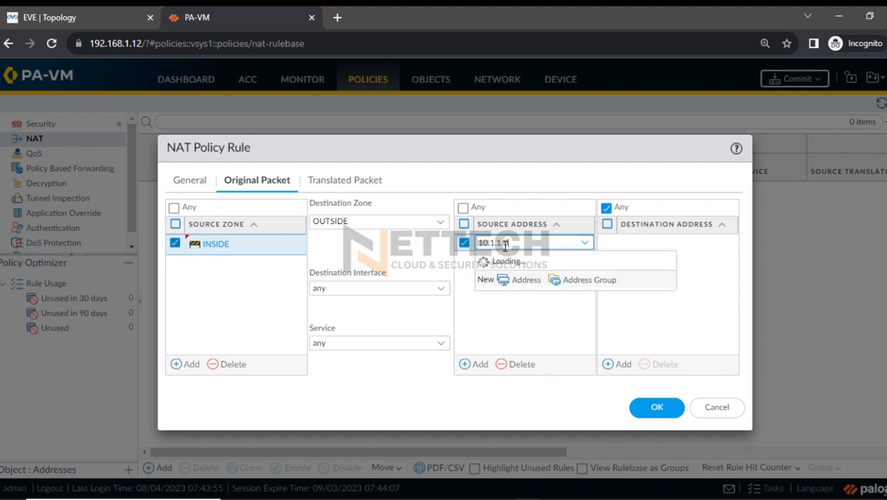
type("4")
left_click(530, 316)
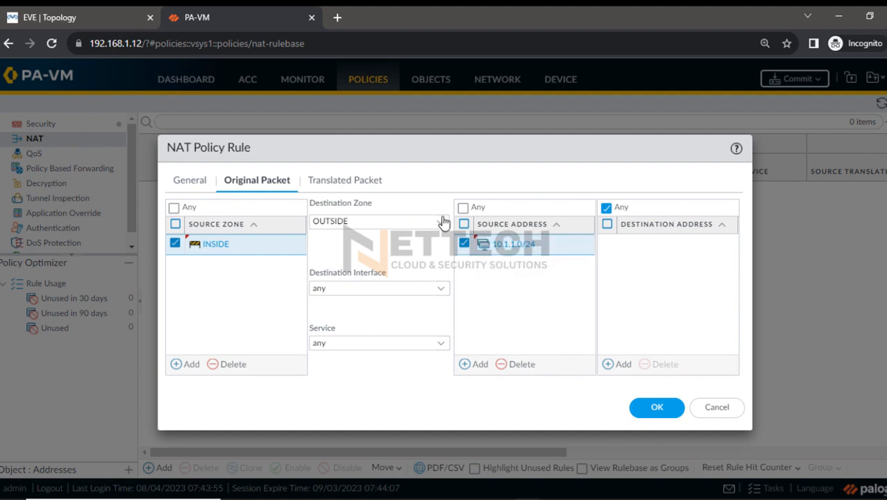
Configure the NAT rule's source translation as Dynamic IP And Port, using Interface Address on ethernet1/2 with IP address 192.168.1.101/24
left_click(352, 187)
left_click(441, 225)
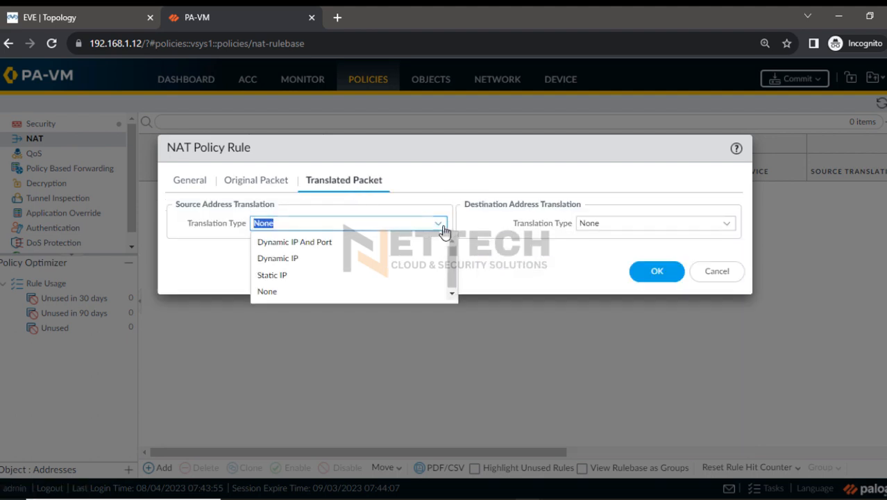
left_click(327, 242)
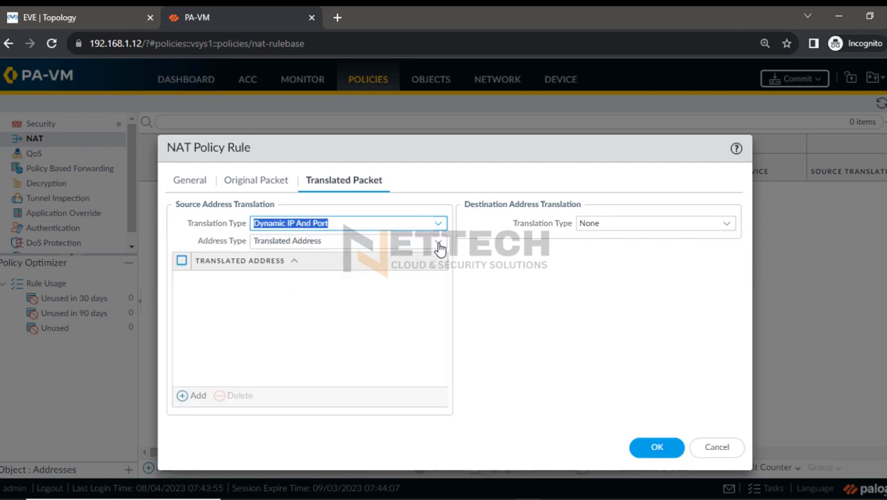
left_click(438, 243)
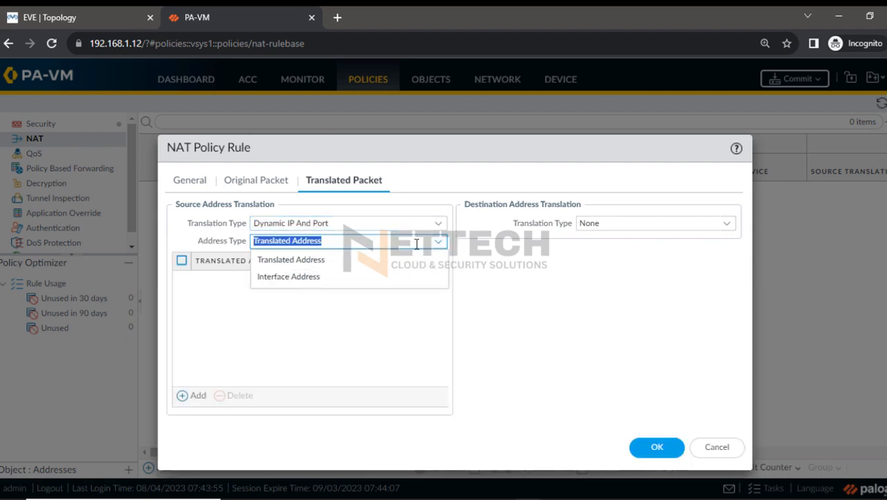
left_click(297, 278)
left_click(439, 259)
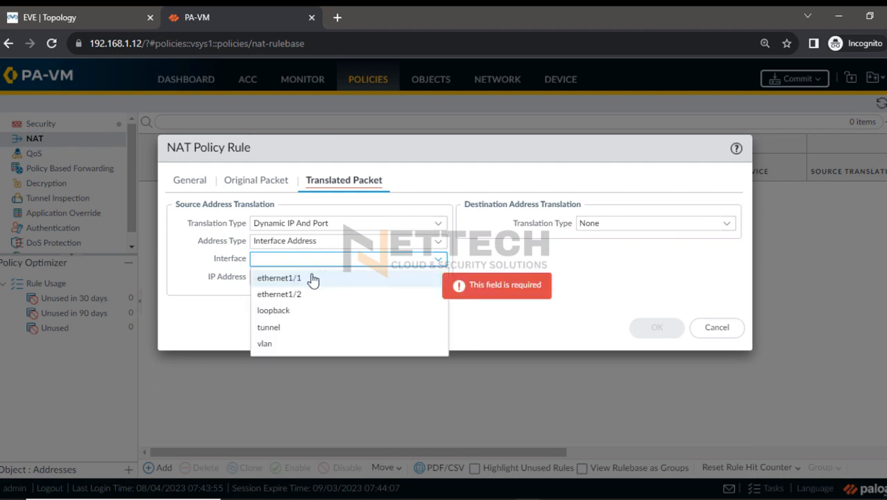
left_click(287, 295)
left_click(437, 278)
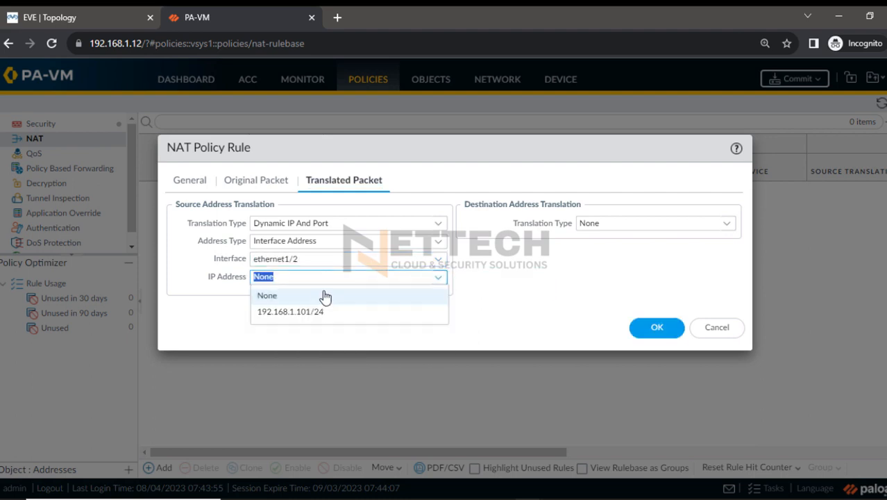
left_click(295, 312)
Save the SNAT-Policy rule and commit all changes to the firewall
left_click(656, 328)
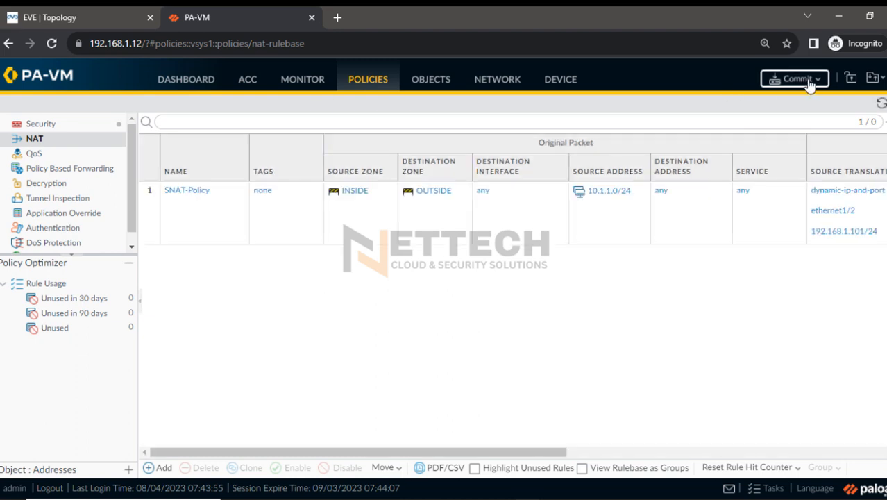
left_click(806, 80)
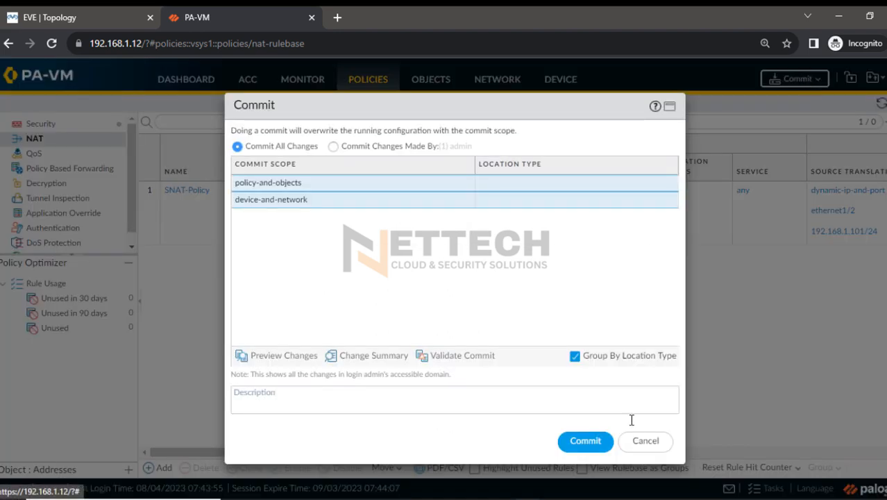
left_click(585, 441)
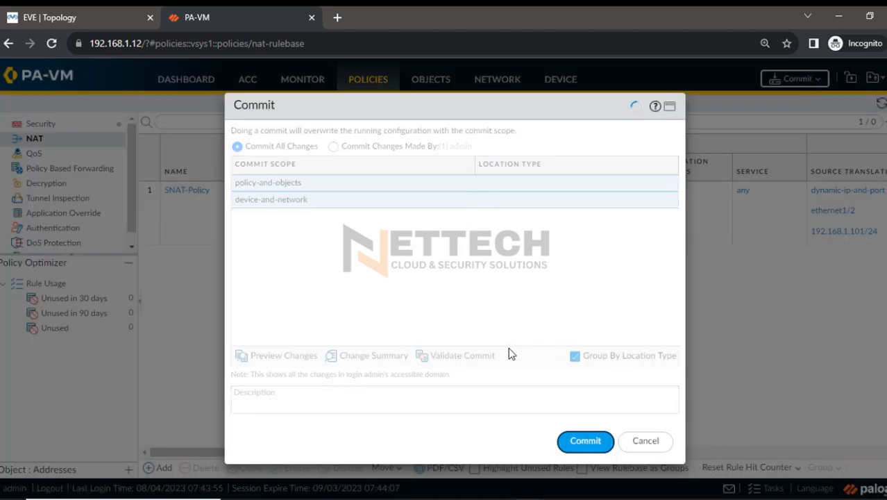
Switch to the EVE topology, then wipe and start the Win node labelled 10.1.1.2
left_click(66, 19)
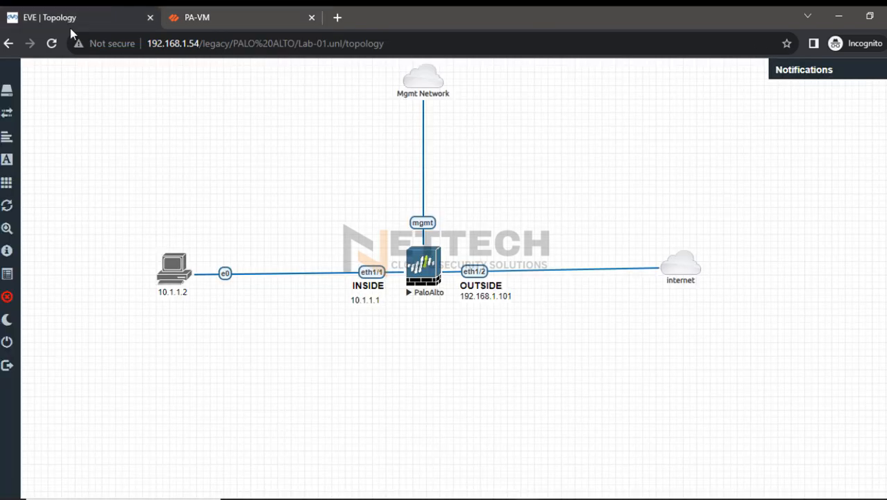
right_click(174, 267)
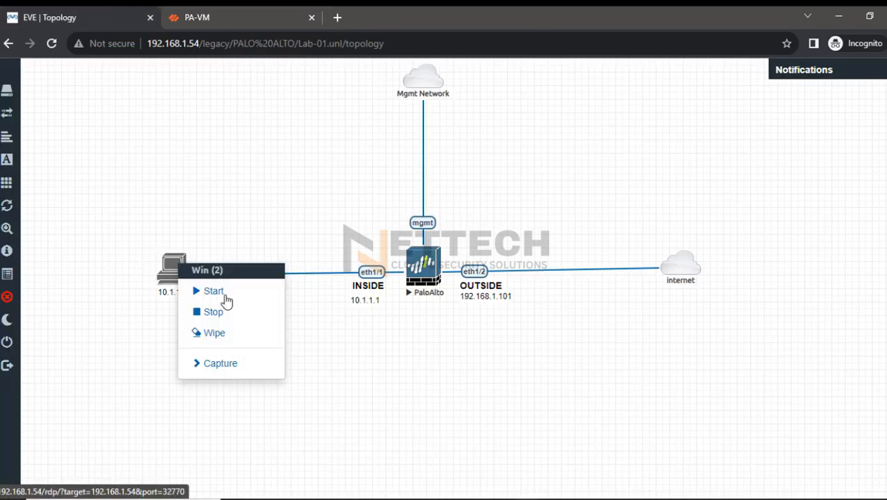
left_click(222, 332)
left_click(411, 161)
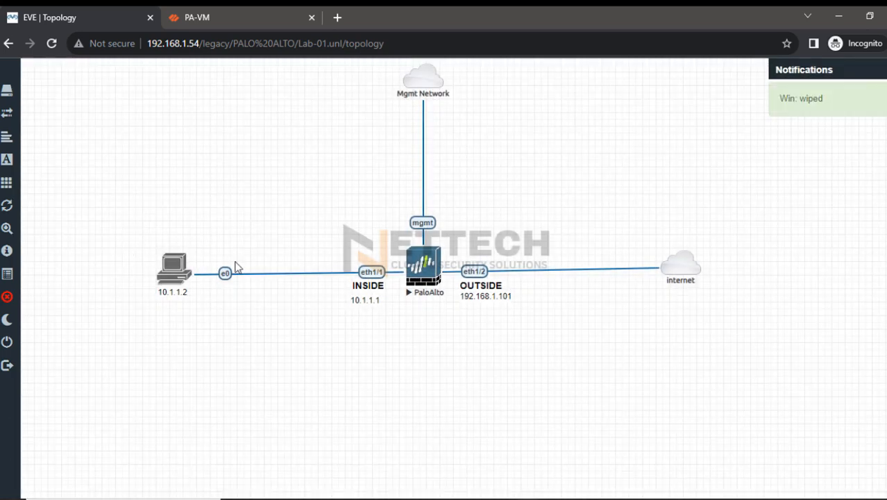
right_click(175, 267)
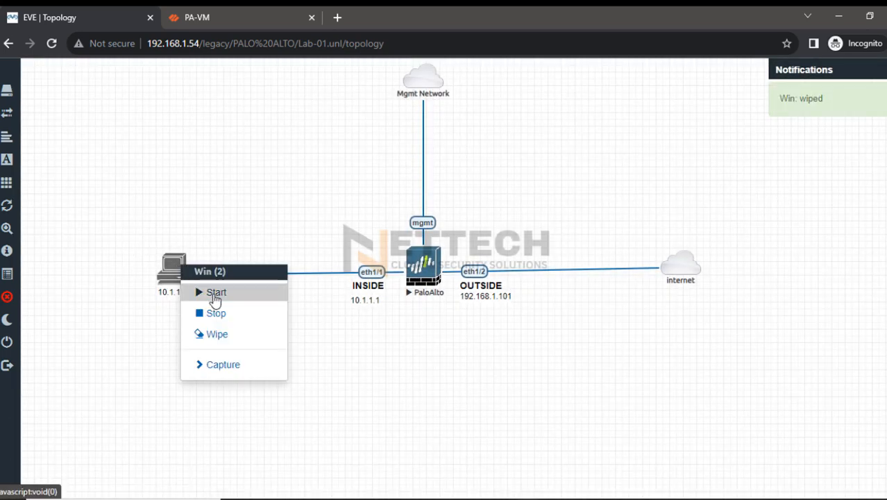
left_click(215, 295)
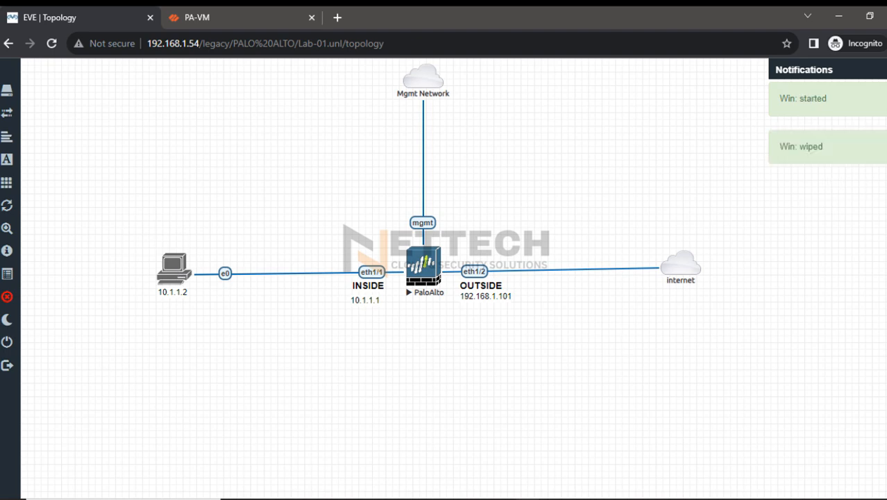
left_click(873, 188)
mouse_move(182, 229)
left_mouse_down()
mouse_move(124, 285)
mouse_move(219, 317)
mouse_move(209, 246)
mouse_move(180, 229)
left_mouse_up()
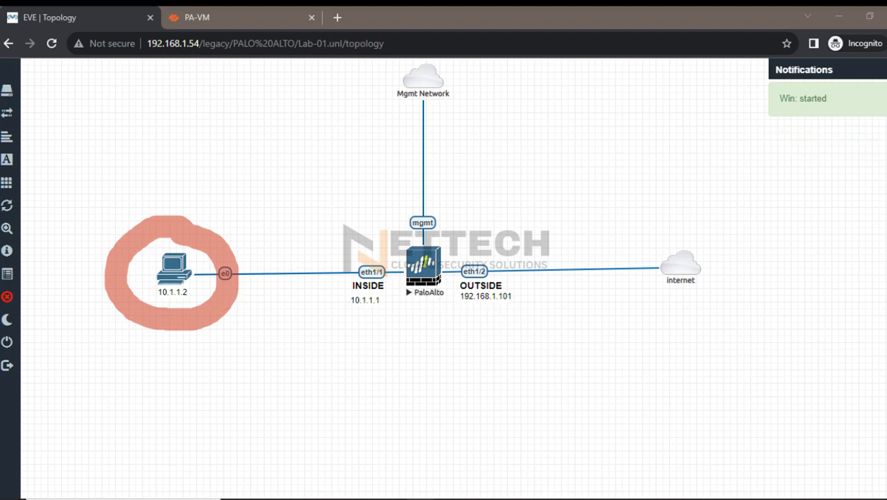
mouse_move(885, 186)
left_click(856, 189)
mouse_move(885, 246)
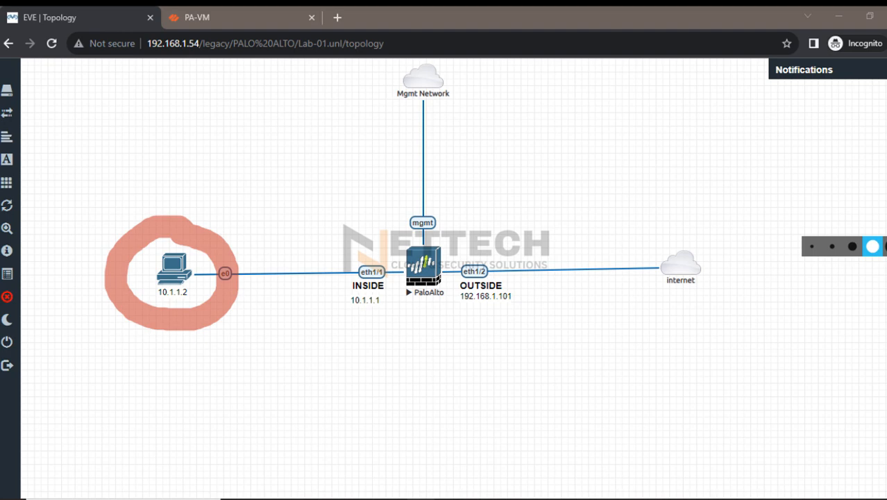
left_click(814, 246)
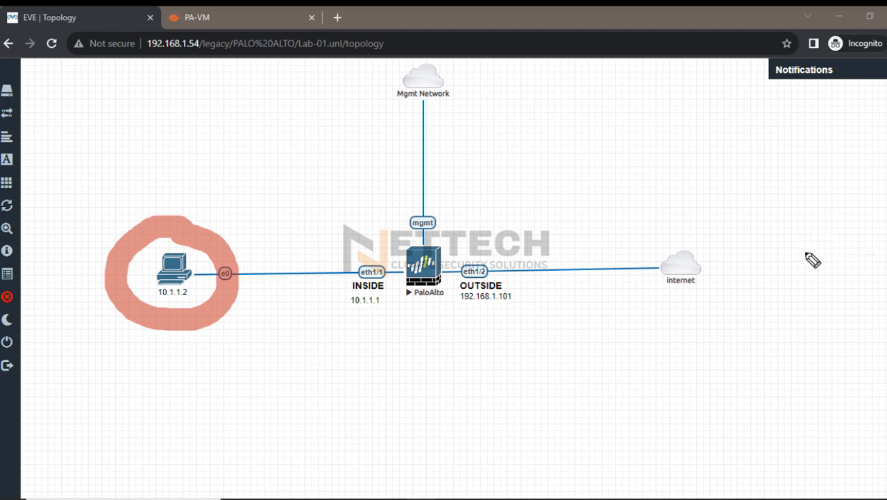
mouse_move(575, 273)
left_mouse_down()
mouse_move(612, 264)
mouse_move(567, 286)
left_mouse_up()
left_click_drag(569, 265, 590, 283)
left_click_drag(541, 269, 553, 317)
left_click_drag(492, 374, 493, 395)
mouse_move(511, 380)
left_mouse_down()
mouse_move(512, 392)
mouse_move(569, 377)
mouse_move(623, 390)
left_mouse_up()
left_click_drag(541, 403, 640, 398)
left_click_drag(614, 270, 671, 265)
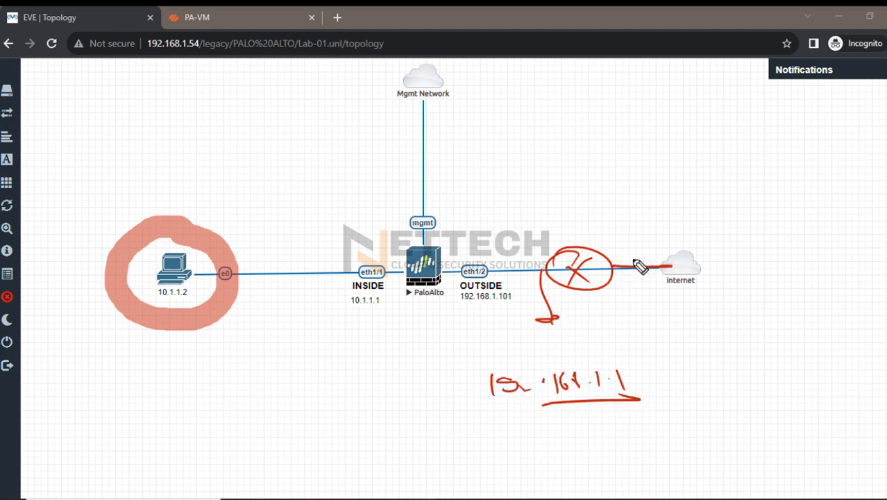
mouse_move(610, 232)
left_mouse_down()
mouse_move(611, 248)
mouse_move(681, 227)
mouse_move(716, 230)
left_mouse_up()
left_click_drag(724, 215, 730, 223)
left_click_drag(740, 213, 748, 222)
left_click_drag(634, 244, 733, 239)
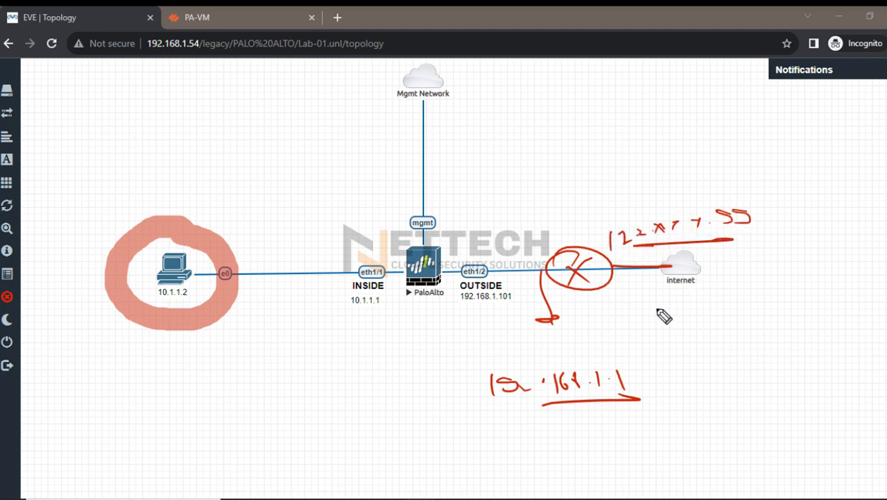
left_click_drag(416, 303, 444, 306)
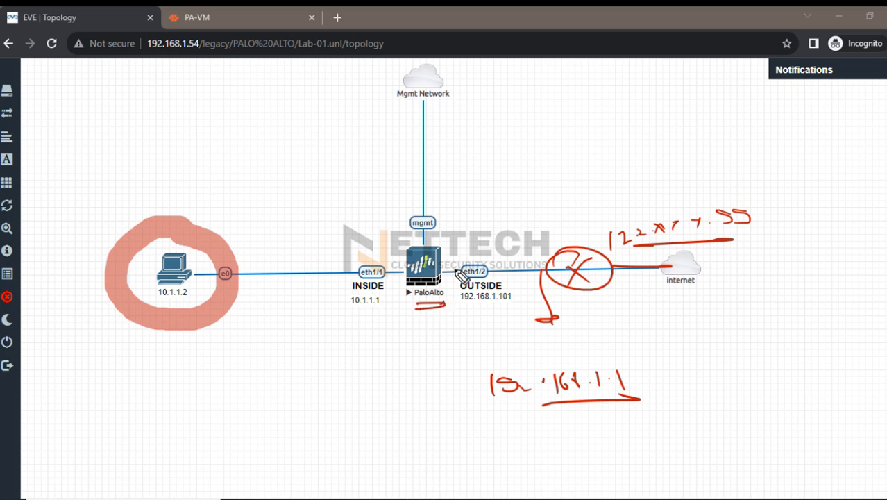
left_click_drag(451, 262, 547, 251)
left_click_drag(515, 401, 610, 402)
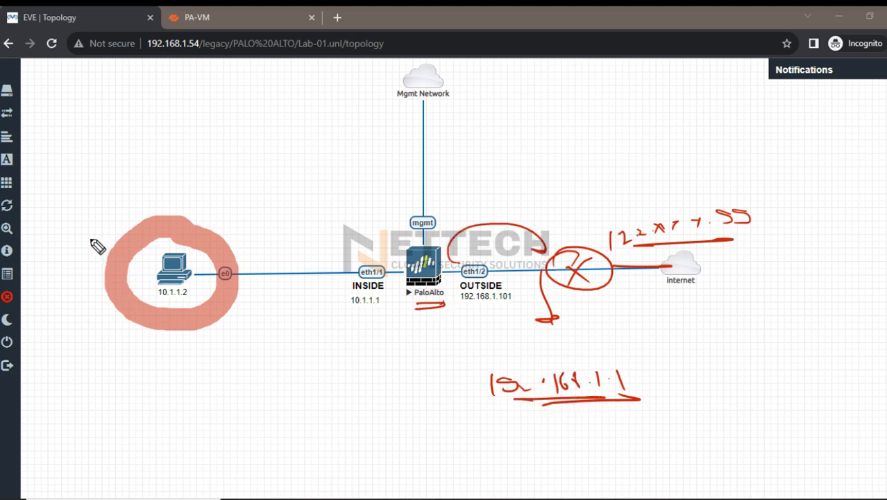
left_click_drag(88, 220, 126, 207)
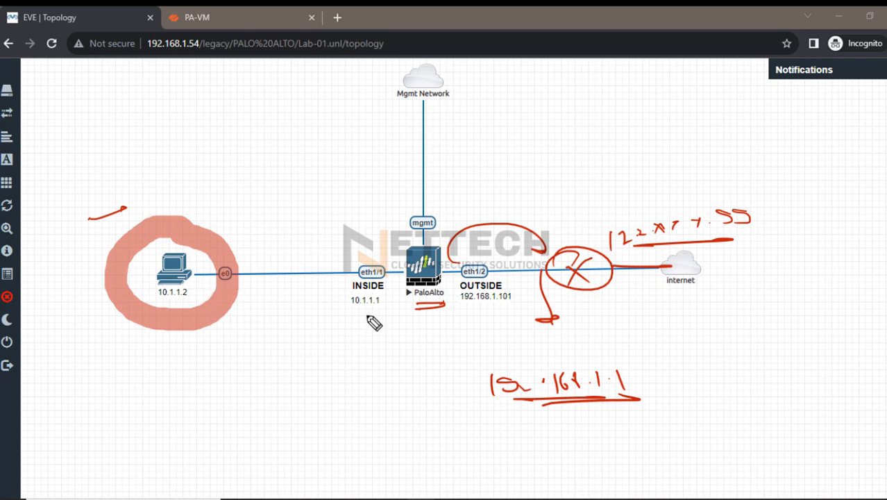
mouse_move(352, 312)
left_mouse_down()
mouse_move(382, 312)
mouse_move(365, 313)
mouse_move(381, 312)
mouse_move(425, 357)
left_mouse_up()
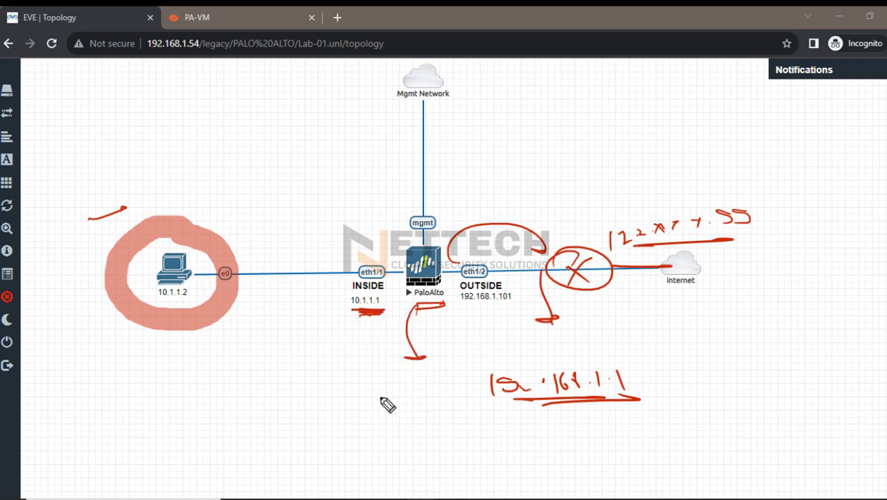
mouse_move(223, 378)
left_mouse_down()
mouse_move(383, 376)
mouse_move(420, 388)
mouse_move(451, 386)
mouse_move(460, 375)
left_mouse_up()
mouse_move(233, 407)
left_mouse_down()
mouse_move(362, 410)
mouse_move(382, 396)
mouse_move(402, 413)
left_mouse_up()
left_click(322, 410)
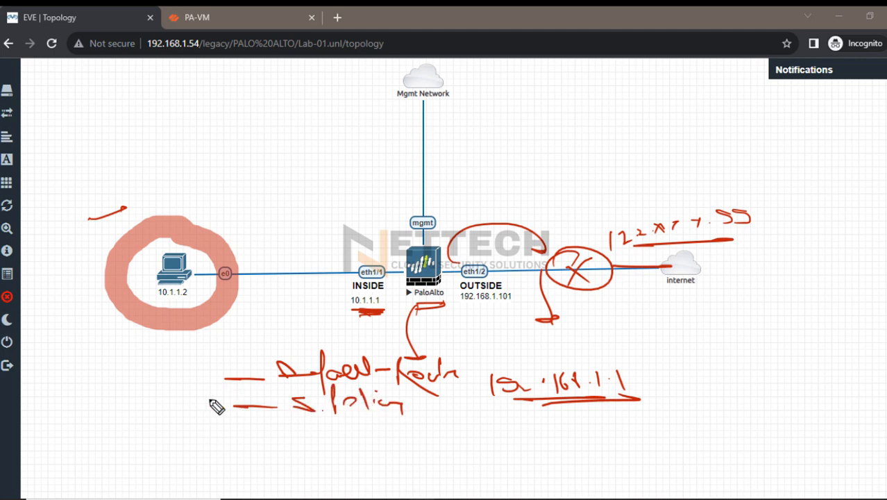
mouse_move(237, 432)
left_mouse_down()
mouse_move(326, 437)
mouse_move(352, 427)
mouse_move(384, 444)
left_mouse_up()
left_click_drag(298, 451, 423, 449)
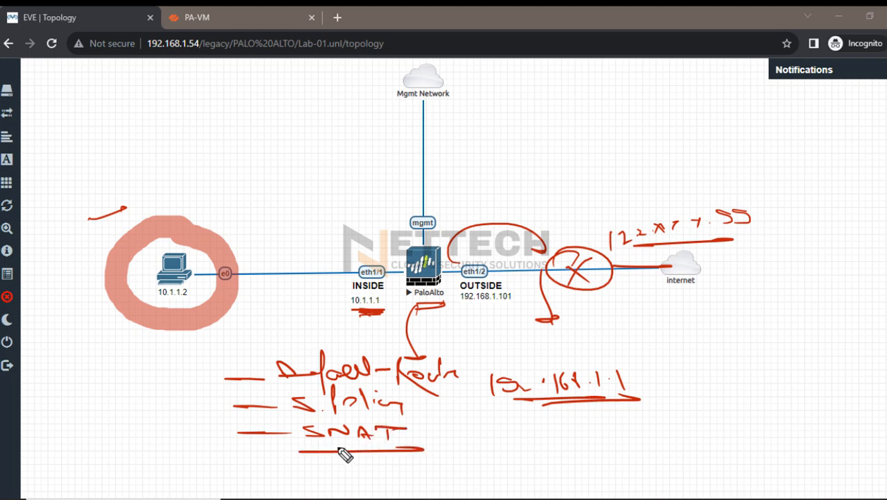
left_click_drag(259, 348, 229, 348)
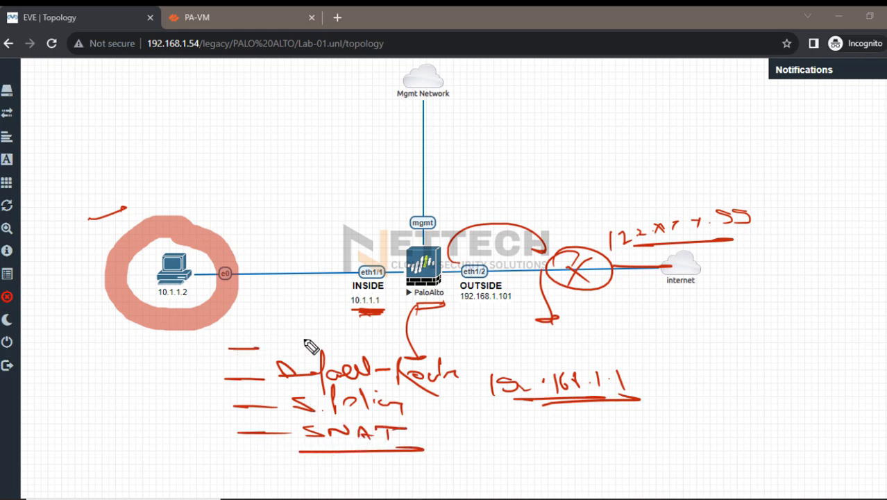
left_click_drag(306, 340, 292, 340)
mouse_move(412, 308)
left_mouse_down()
mouse_move(440, 267)
mouse_move(268, 278)
left_mouse_up()
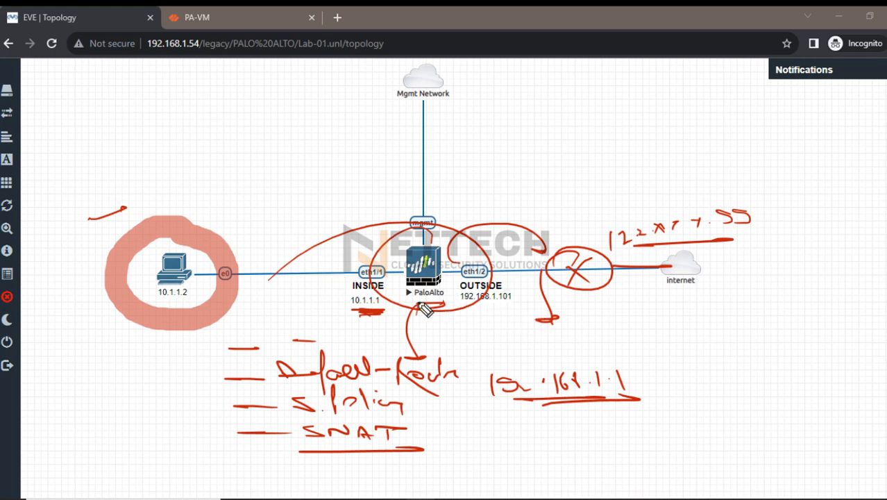
left_click_drag(91, 220, 123, 211)
left_click_drag(99, 226, 103, 225)
left_click(108, 224)
left_click(113, 225)
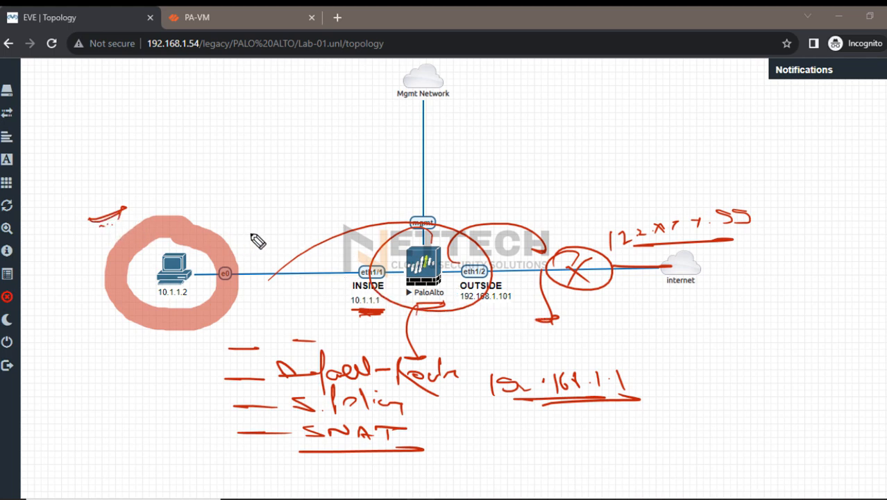
left_click_drag(238, 224, 349, 227)
left_click_drag(337, 220, 338, 233)
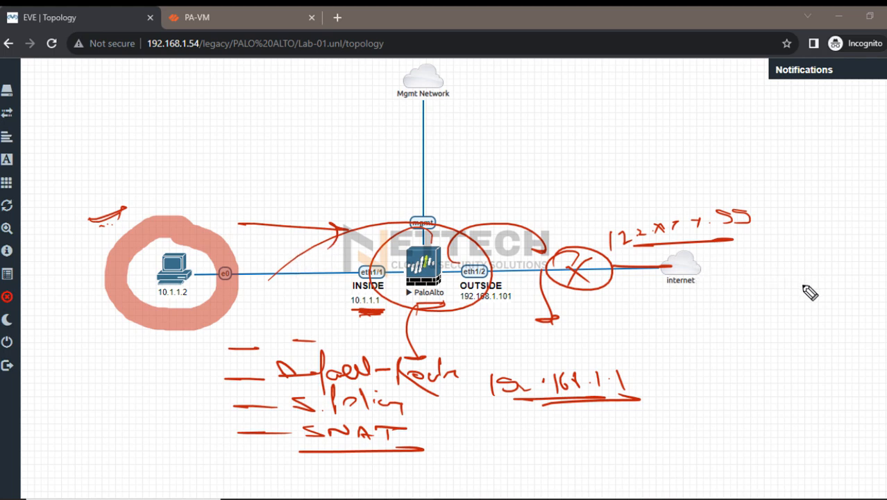
key("e")
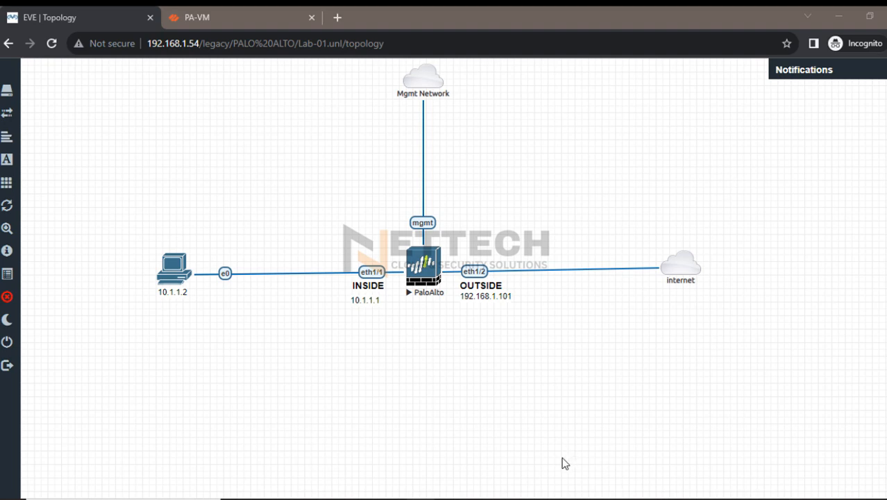
Switch to the Azure portal and check the deployment status of the virtual network gateway
left_click(456, 451)
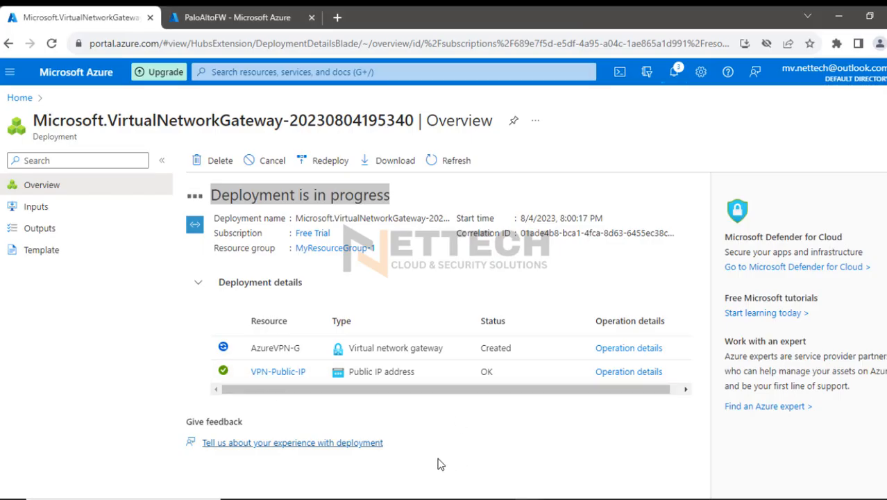
left_click(486, 450)
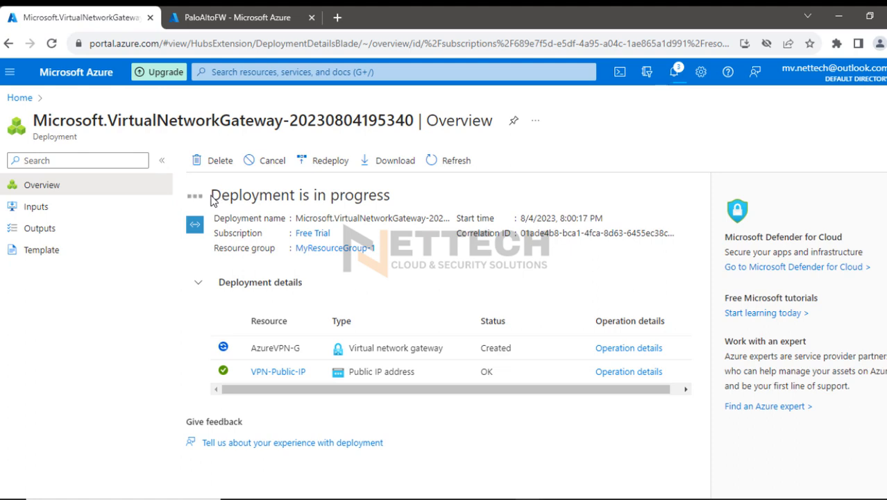
left_click_drag(212, 200, 392, 199)
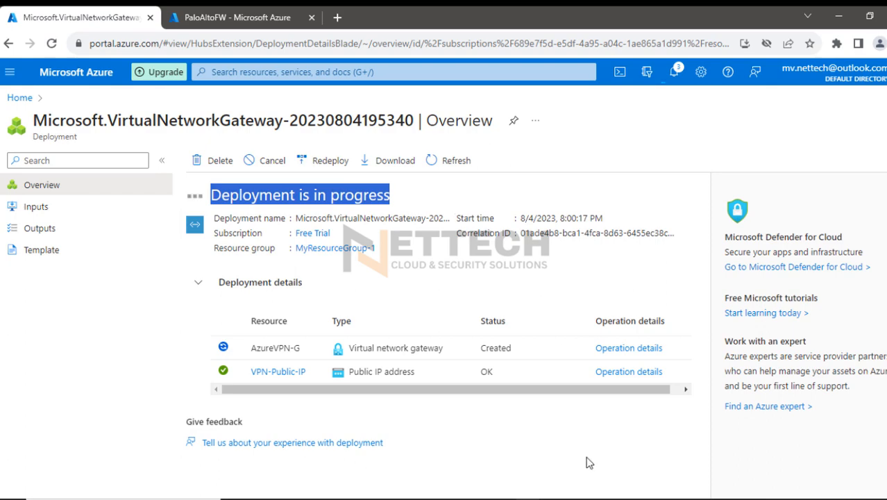
Return to the EVE topology and connect to the Win node at 10.1.1.2 through Remote Desktop
left_click(584, 480)
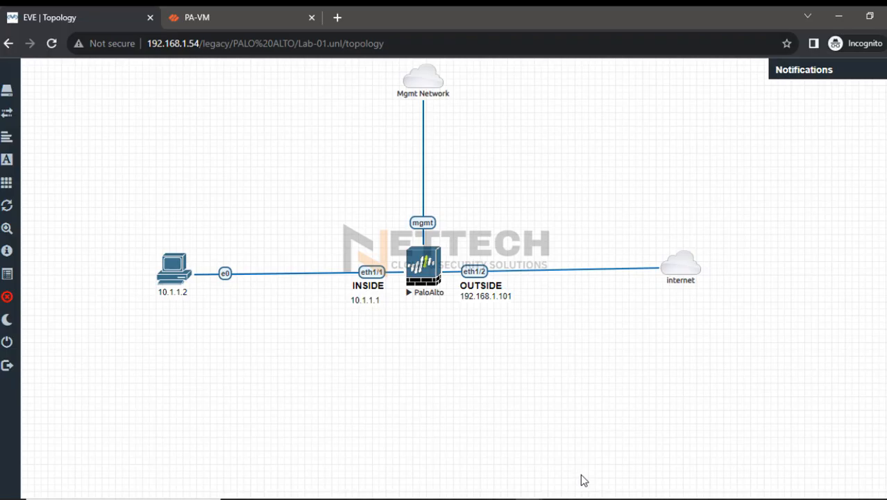
left_click(172, 269)
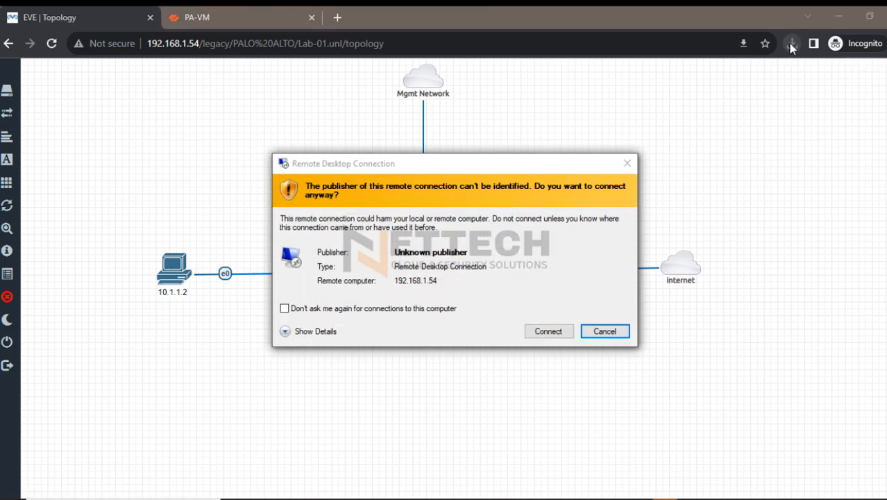
left_click(544, 333)
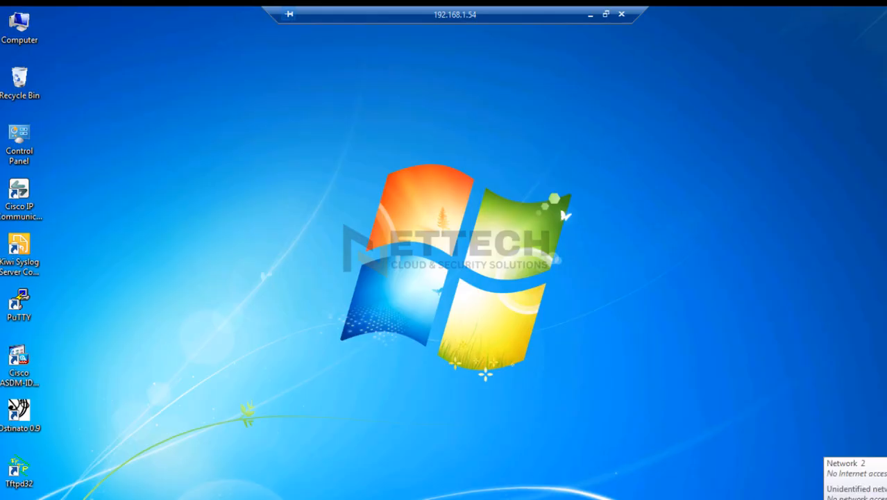
Open the Internet Protocol Version 4 properties of Local Area Connection on the remote Windows PC
left_click(823, 499)
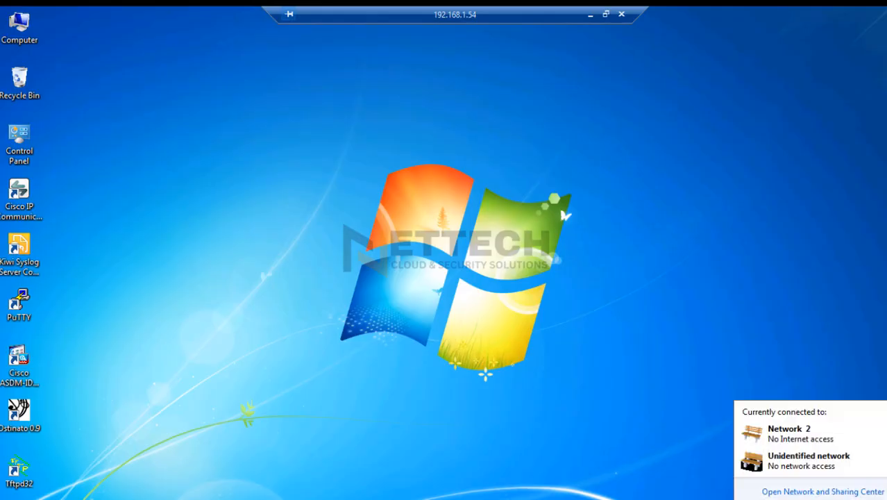
left_click(805, 492)
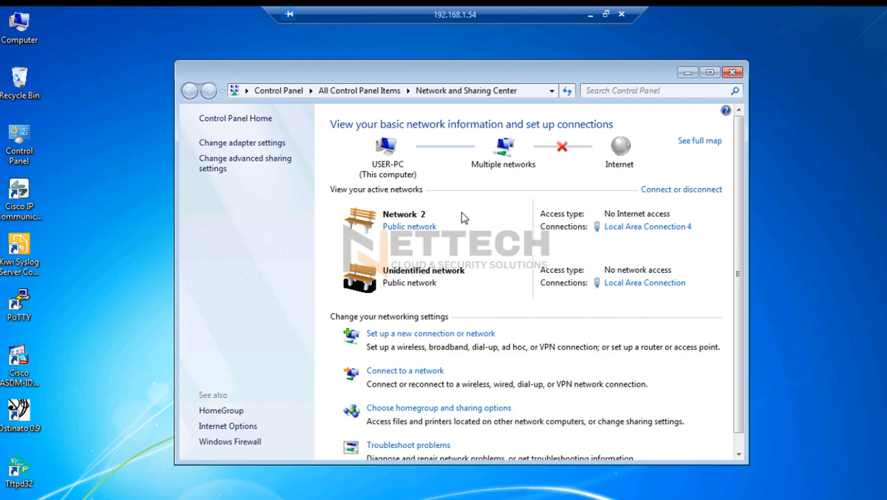
left_click(219, 144)
double_click(281, 159)
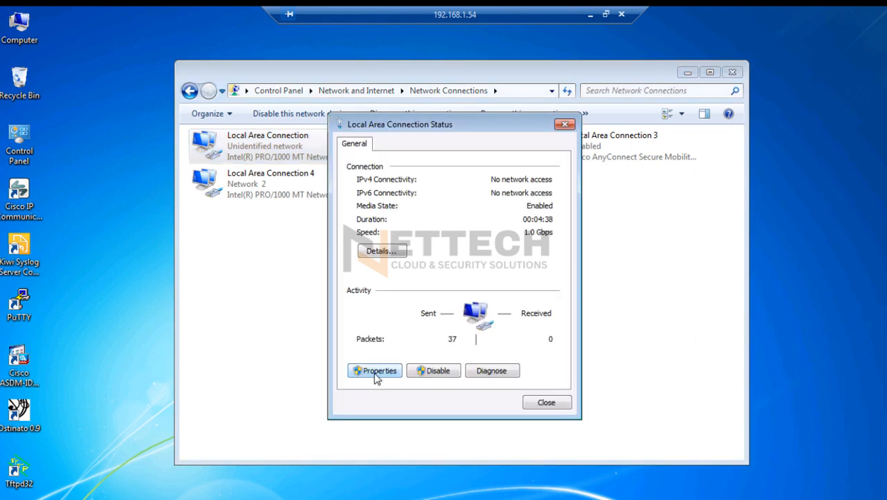
left_click(375, 373)
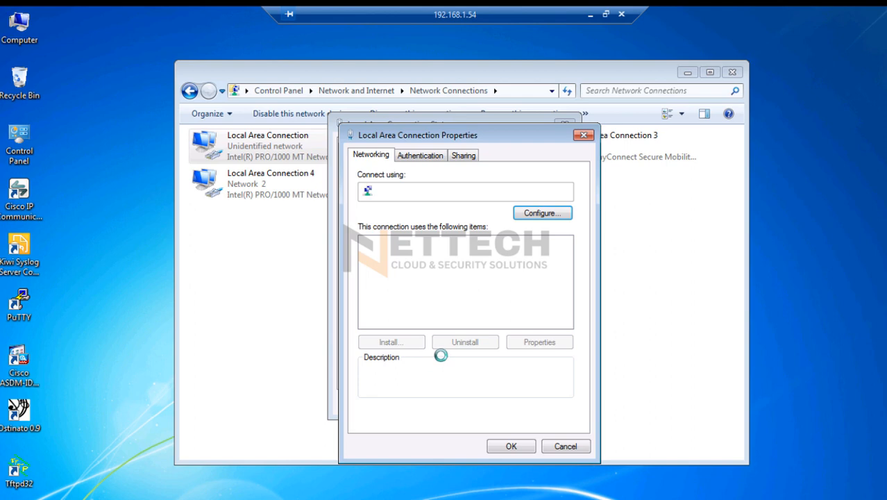
double_click(465, 311)
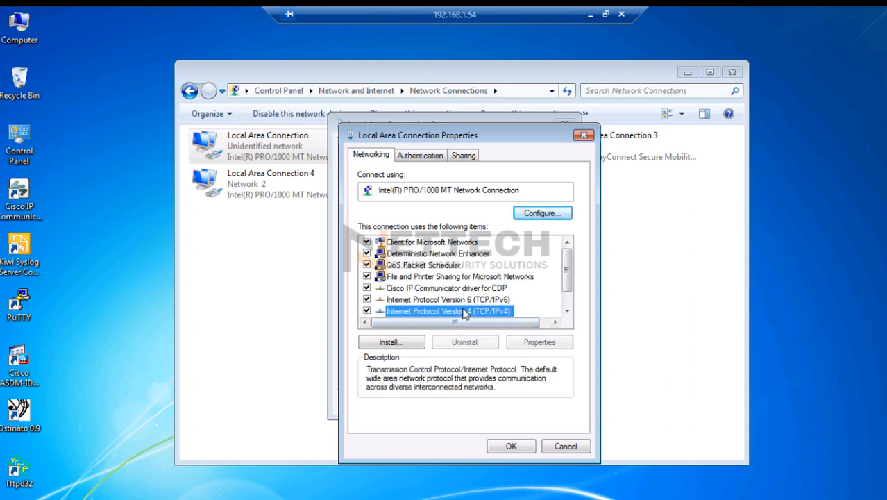
Assign static IP address 10.1.1.2, subnet mask 255.255.255.0 and default gateway 10.1.1.1, then save and close the network windows
left_click(391, 281)
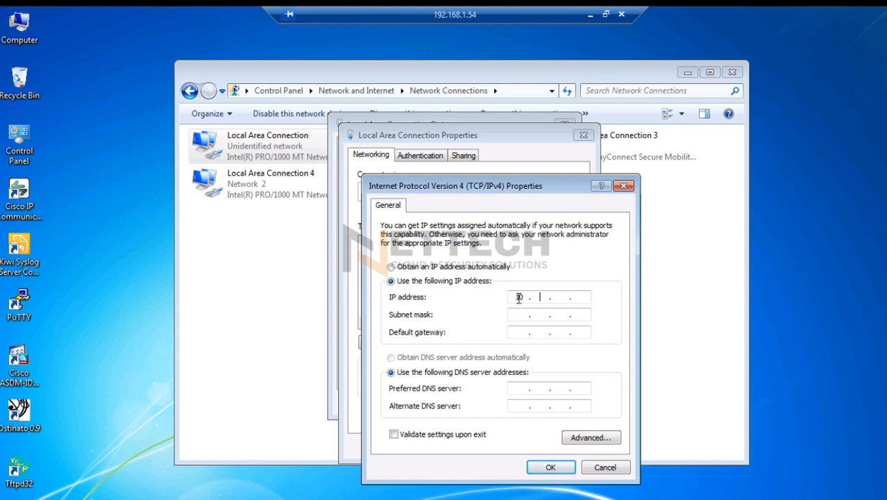
key("Tab")
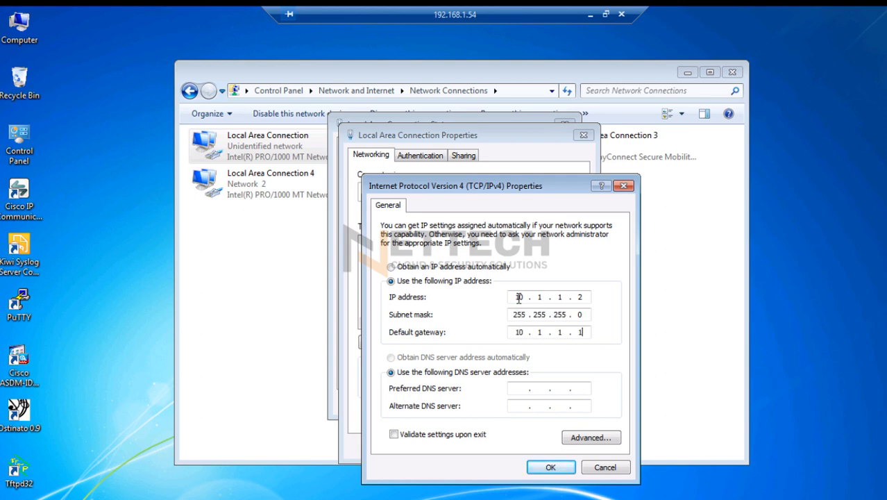
key("Tab")
key("Tab")
key("Tab")
left_click(563, 465)
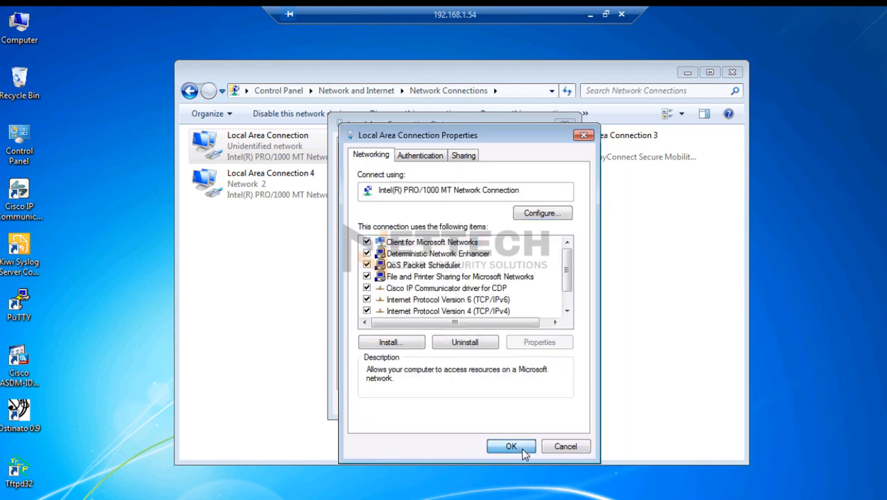
left_click(510, 446)
left_click(557, 406)
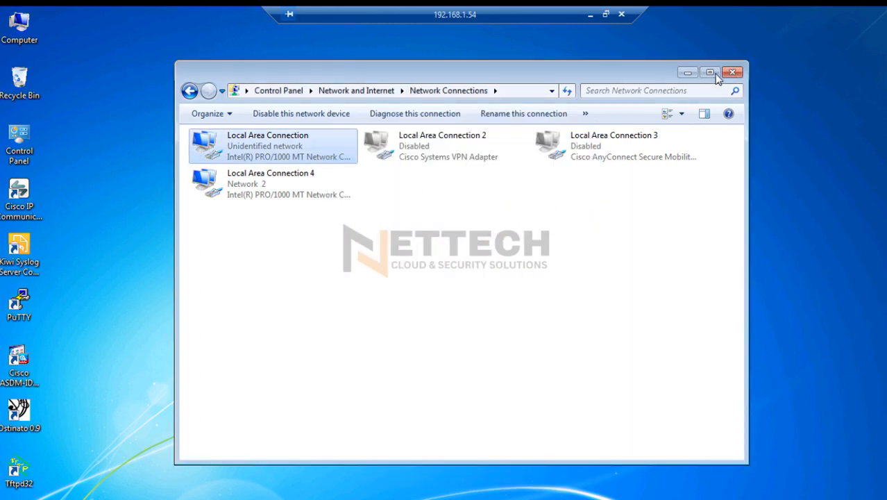
left_click(733, 73)
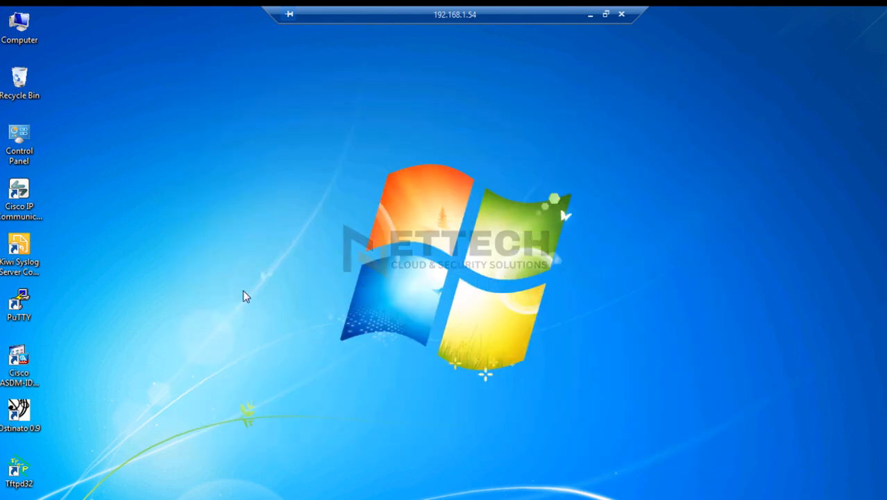
Dismiss the network location prompt and ping 8.8.8.8 from a Command Prompt to test internet connectivity
left_click_drag(211, 42, 349, 111)
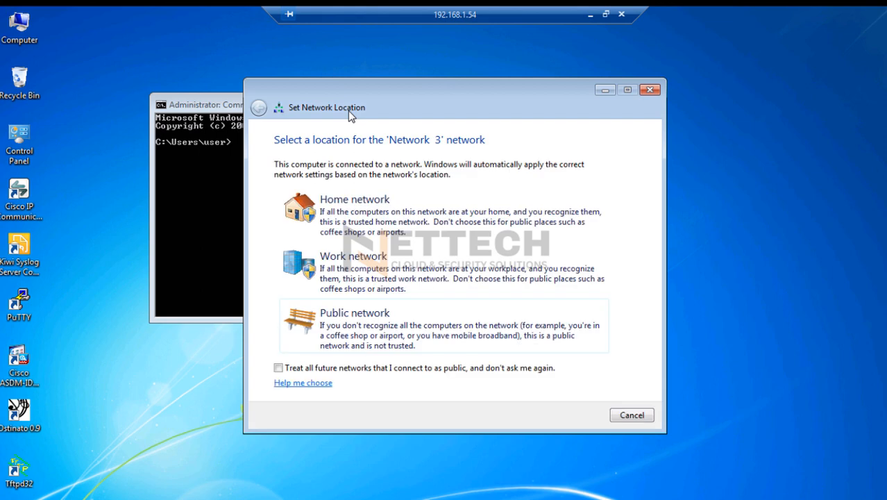
left_click(649, 89)
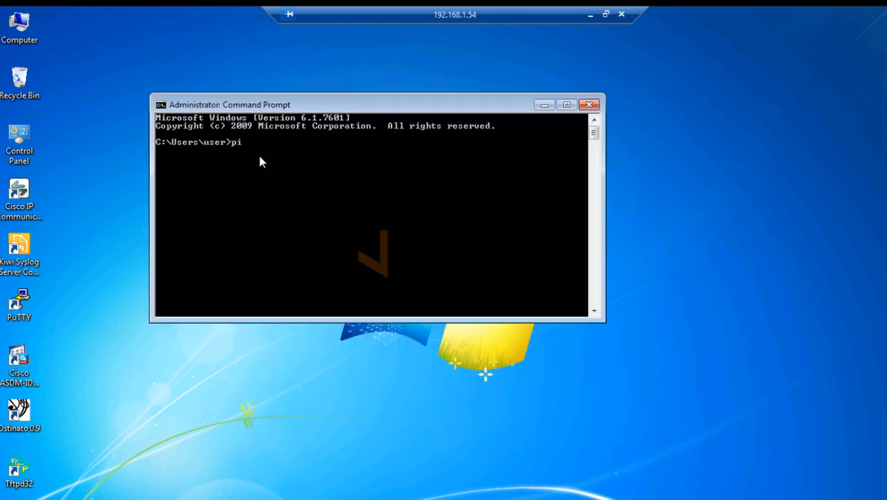
type(".8.8.8")
key("Return")
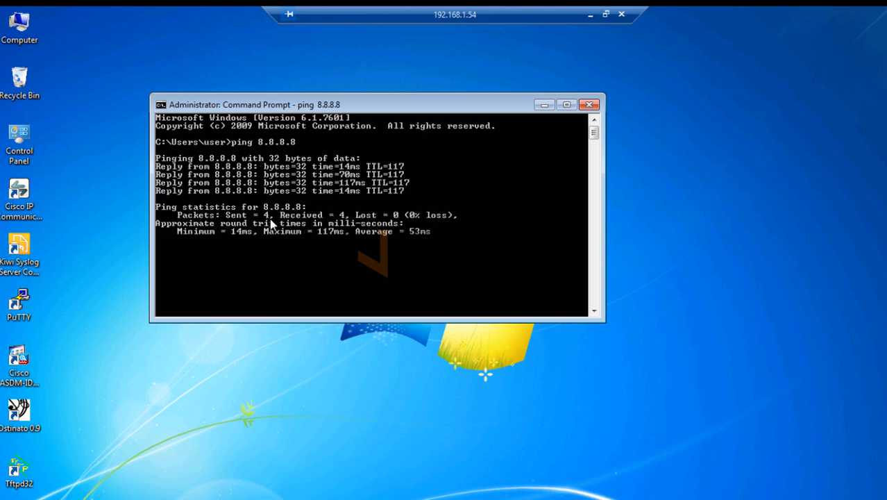
Trace the route to 8.8.8.8 with tracert -d, examine the hops, and close the Command Prompt
type("trac")
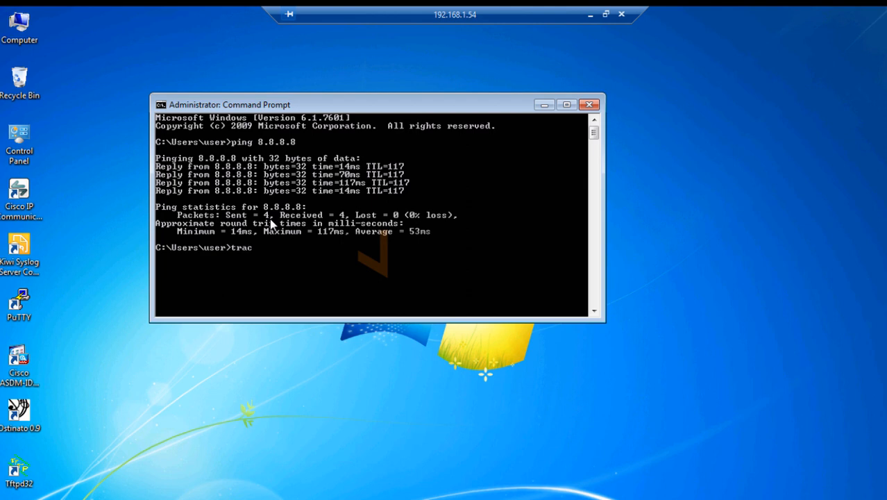
type("ert -d 8.8.8.8")
key("Return")
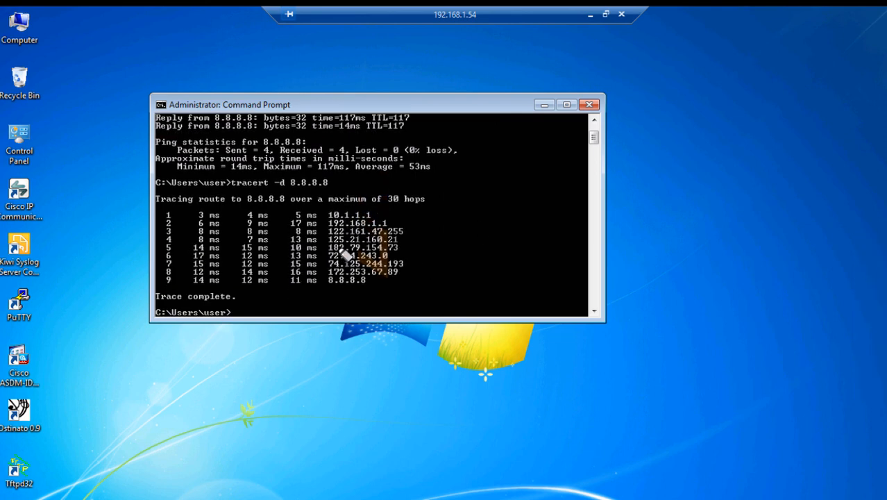
mouse_move(334, 221)
left_mouse_down()
mouse_move(379, 220)
mouse_move(414, 297)
left_mouse_up()
left_click(416, 231)
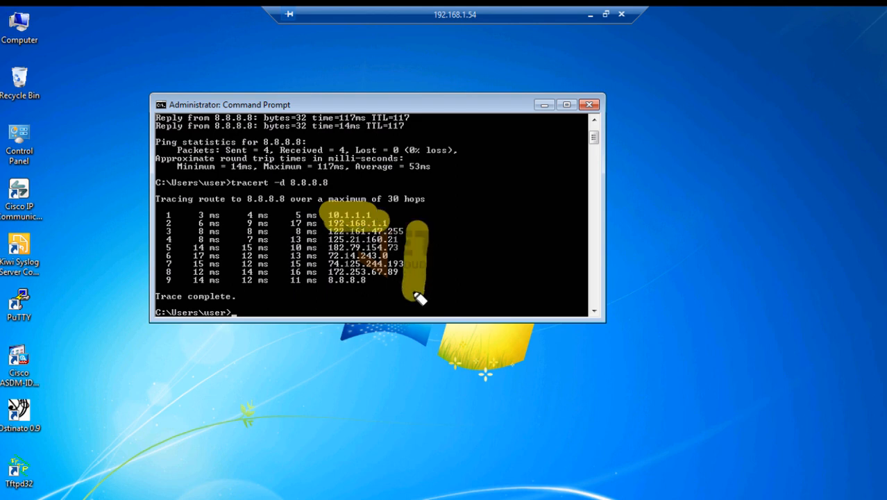
key("Escape")
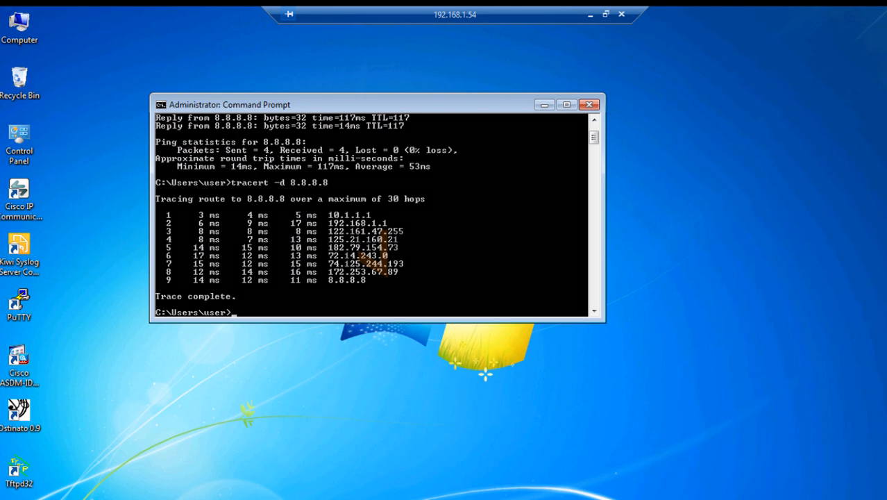
left_click(588, 104)
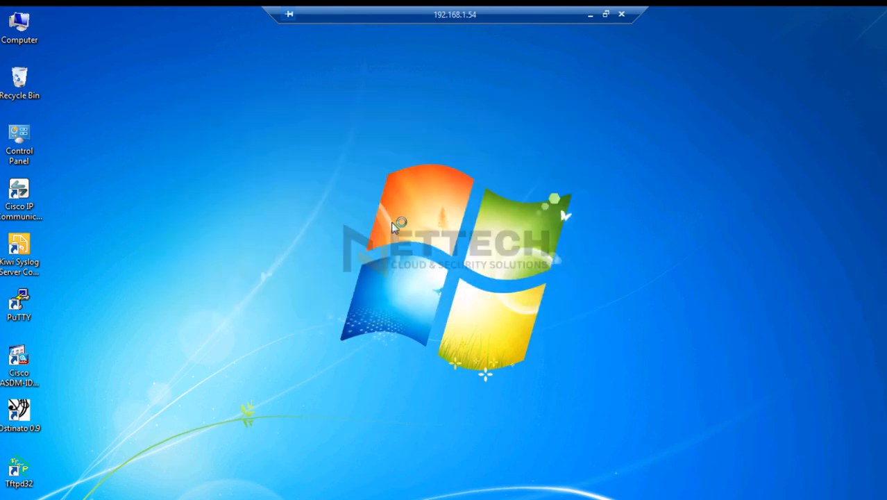
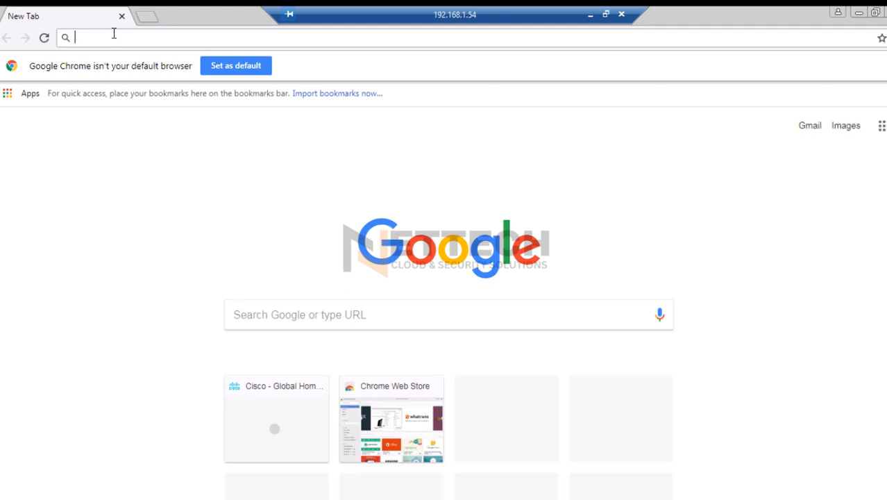
Load facebook.com in the remote PC's browser to test web access, and minimize the remote desktop session
type("face")
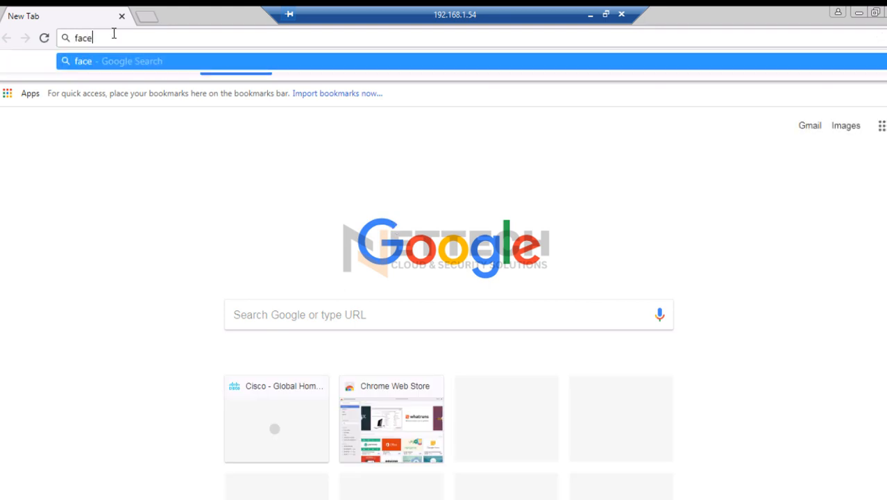
type("book.com")
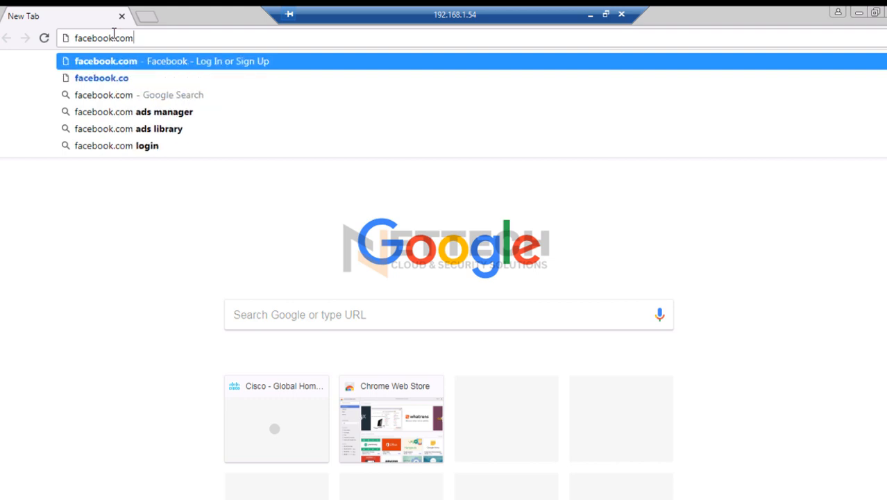
key("Return")
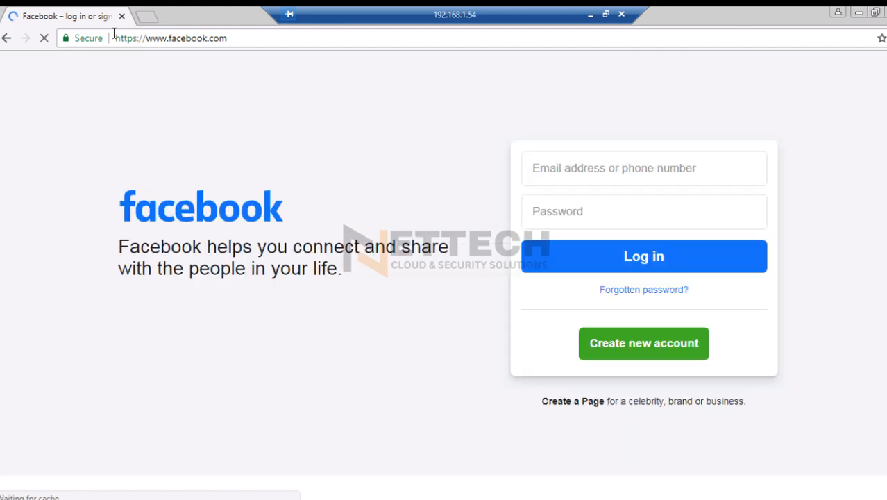
left_click(242, 43)
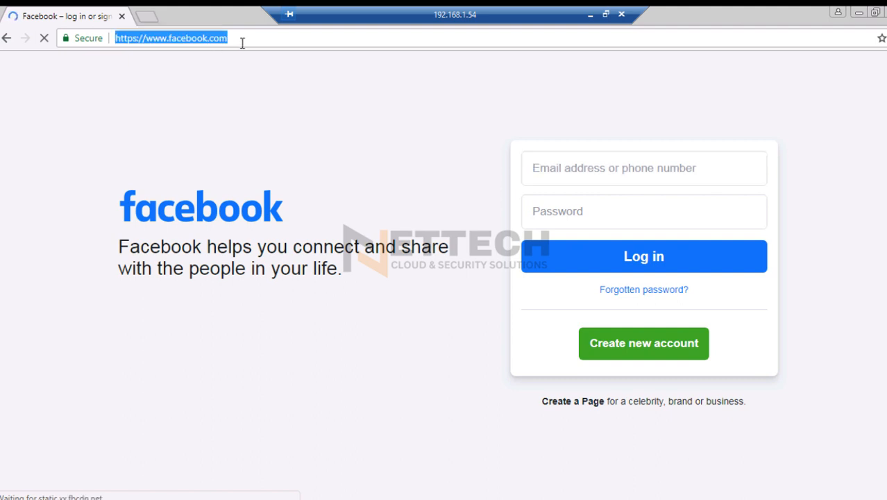
left_click(591, 15)
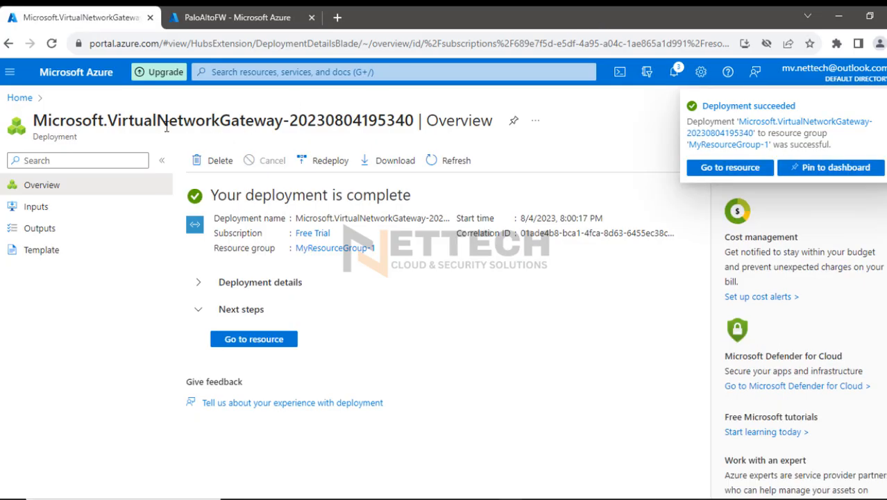
Open the newly deployed virtual network gateway resource from its deployment overview
left_click_drag(107, 122, 287, 126)
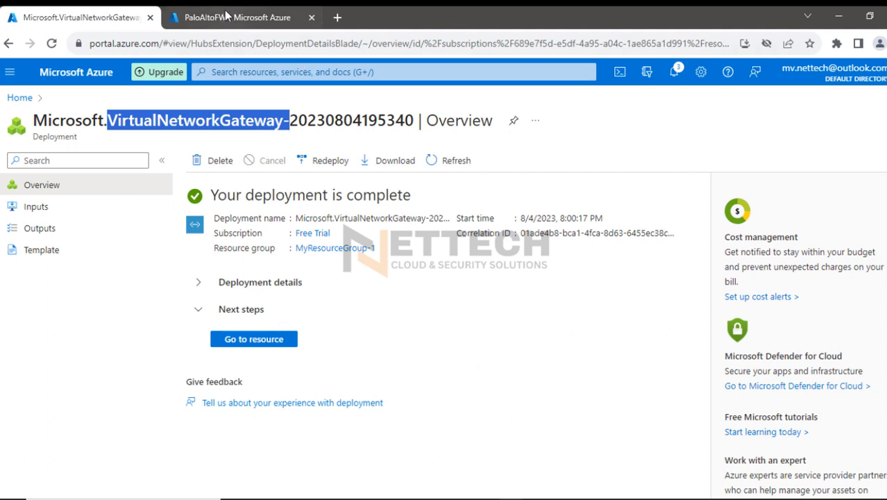
left_click(244, 341)
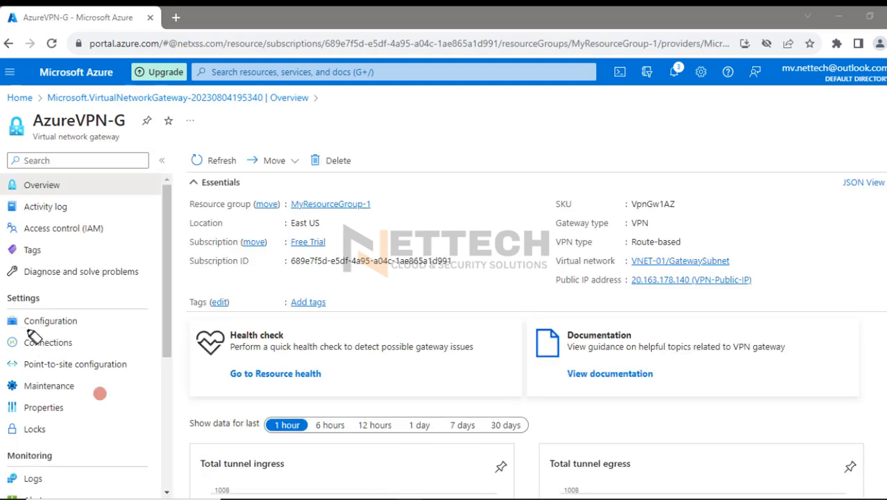
mouse_move(38, 338)
left_mouse_down()
mouse_move(21, 340)
mouse_move(74, 346)
mouse_move(80, 359)
left_mouse_up()
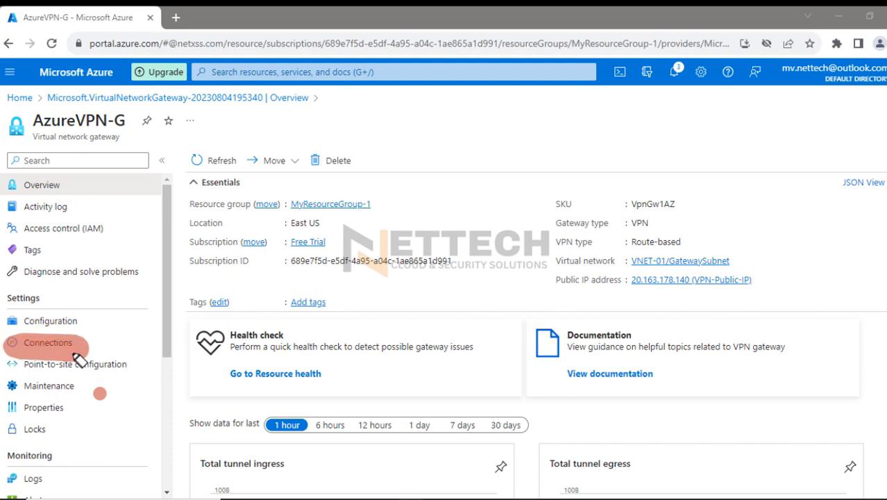
left_click_drag(21, 300, 57, 300)
left_click(80, 316)
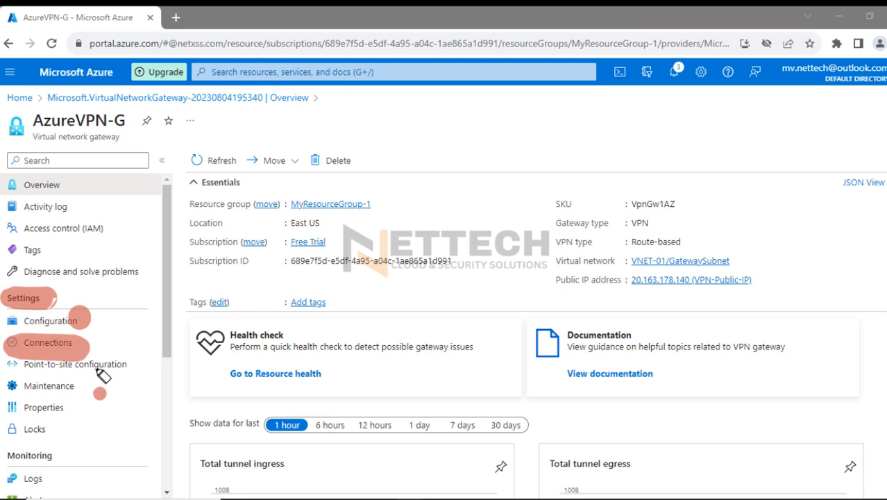
key("Escape")
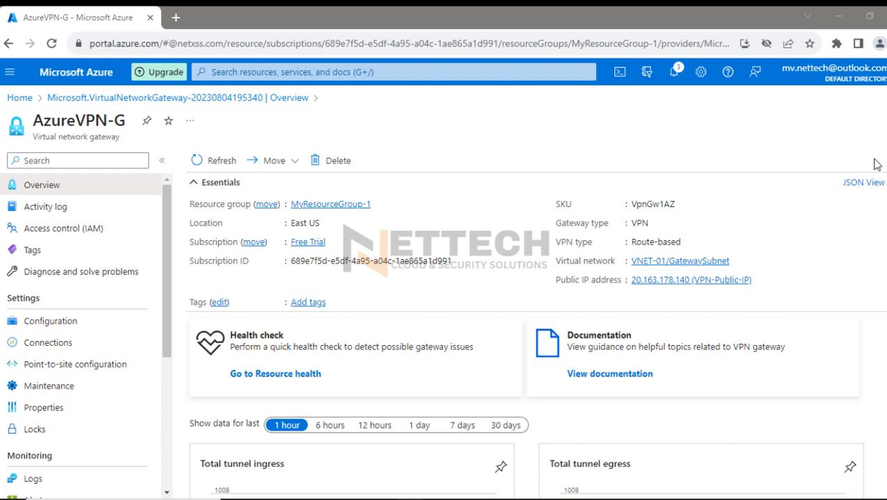
Start adding a new connection to the AzureVPN-G gateway and look through the available connection types
left_click(61, 345)
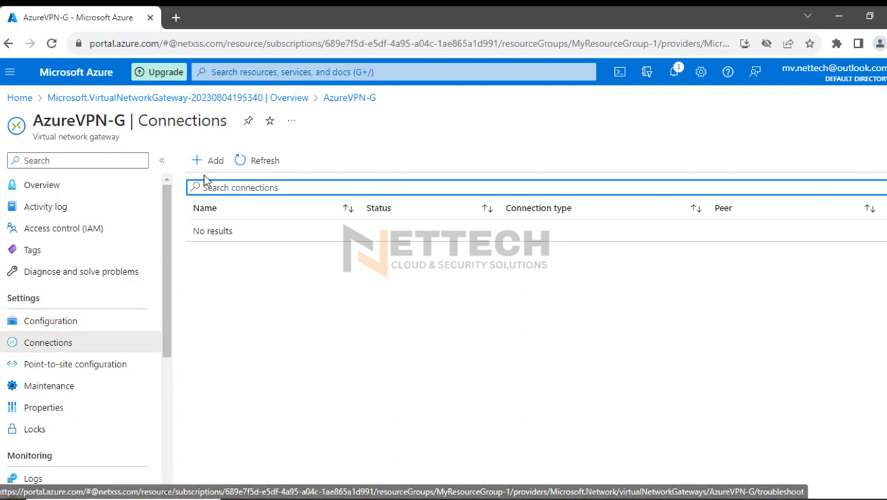
left_click(214, 160)
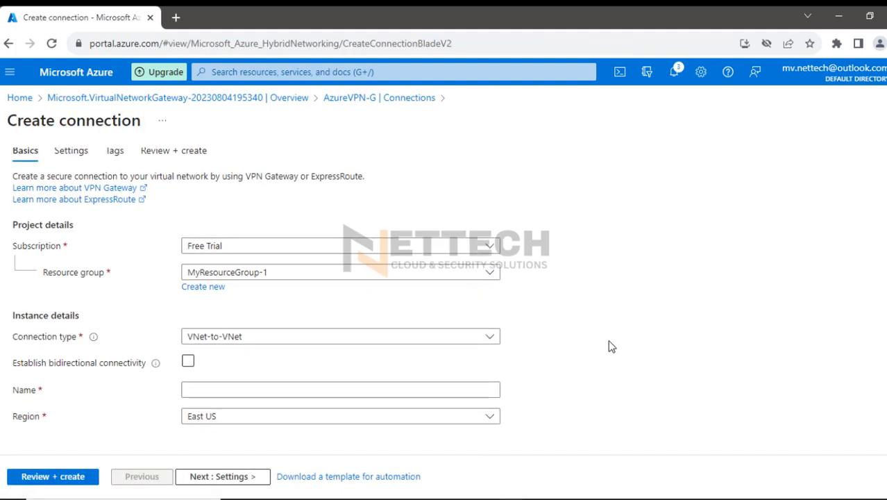
left_click(475, 338)
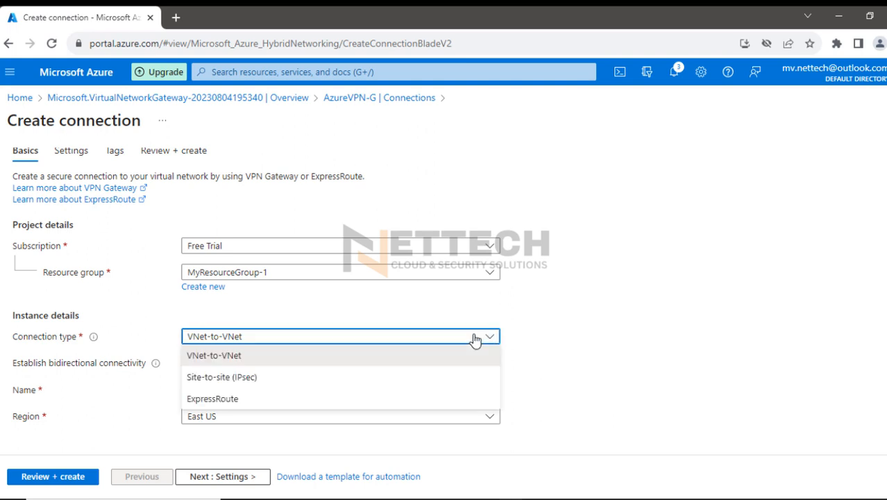
left_click(475, 339)
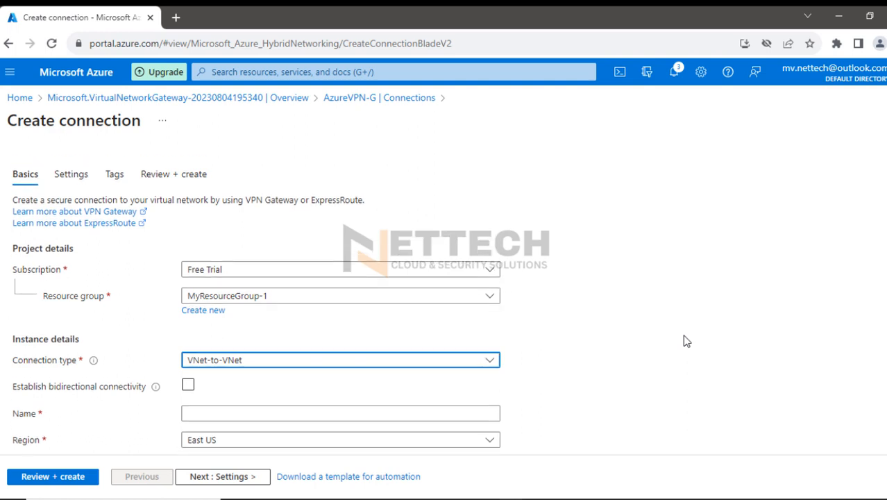
left_click(879, 189)
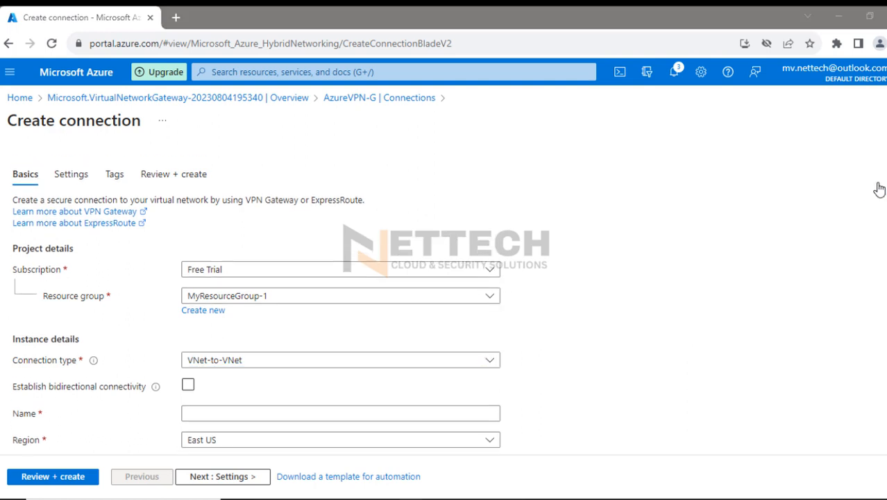
mouse_move(104, 127)
left_mouse_down()
mouse_move(128, 137)
mouse_move(70, 147)
left_mouse_up()
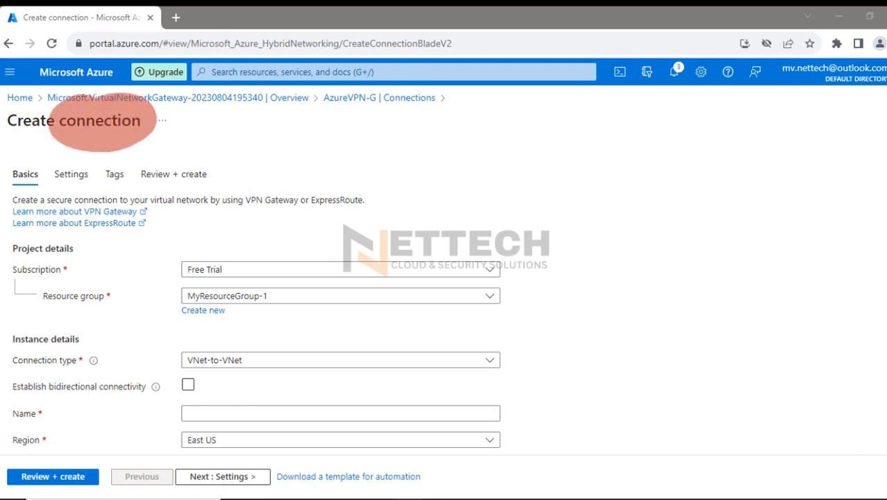
left_click(878, 201)
Switch to Notepad, append "(Connection)" to the Step5 IPSEC tunnel line of the plan, and minimize the notes
left_click(615, 499)
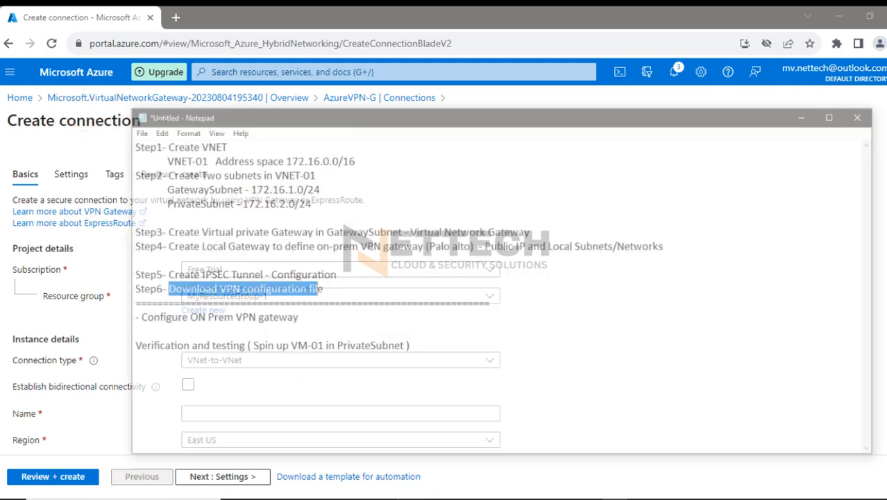
left_click(322, 258)
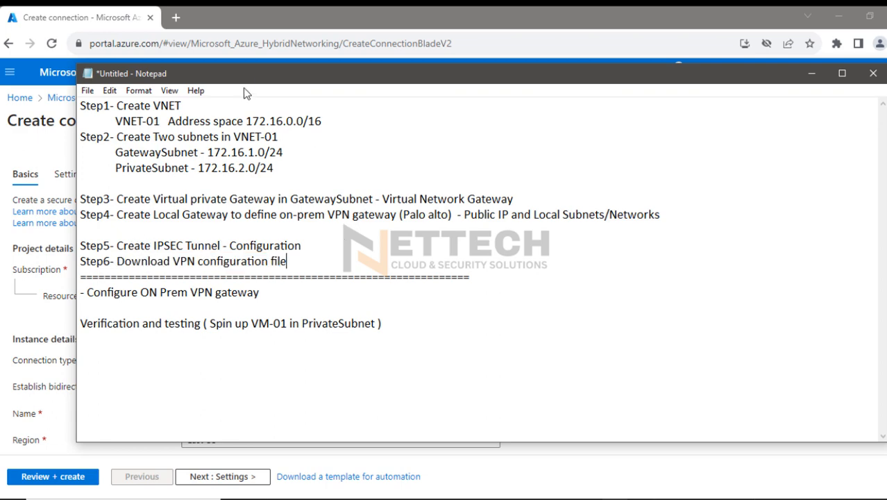
left_click_drag(271, 78, 394, 78)
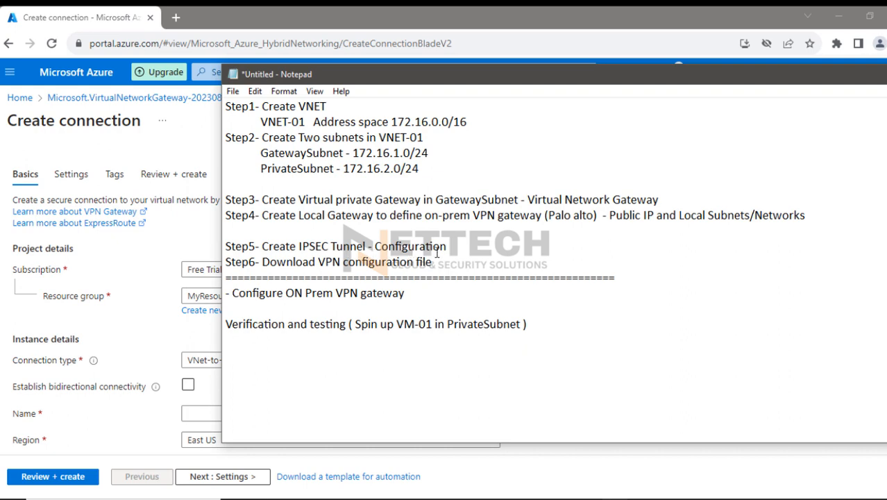
left_click(450, 246)
type("(Connection)")
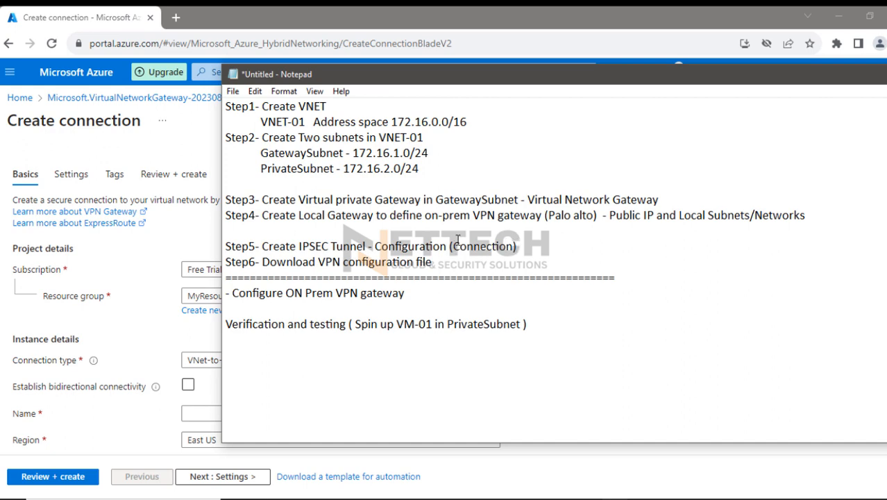
left_click_drag(585, 79, 441, 82)
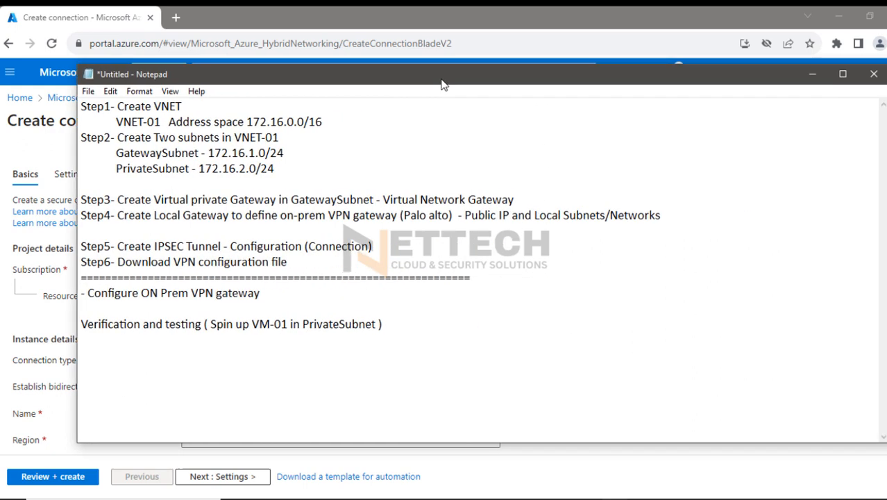
left_click(812, 76)
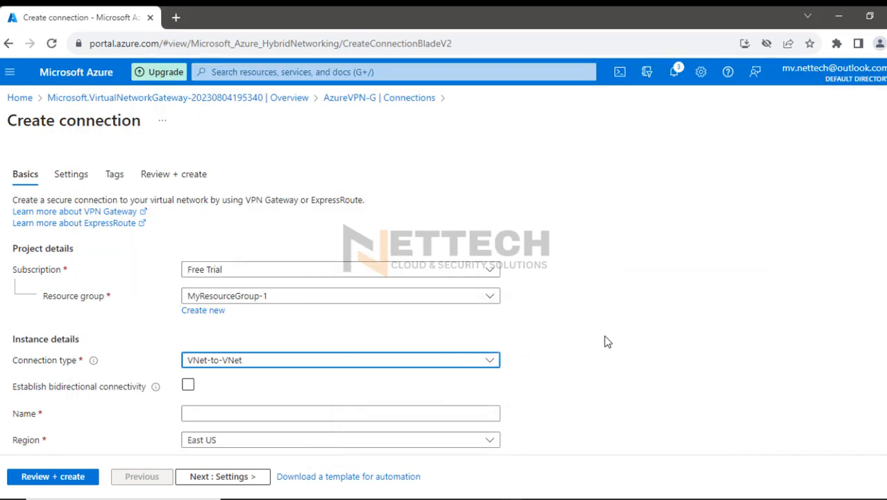
Set the connection type to Site-to-site (IPsec) and check the resource group choices, keeping MyResourceGroup-1
scroll(603, 342, "down", 1)
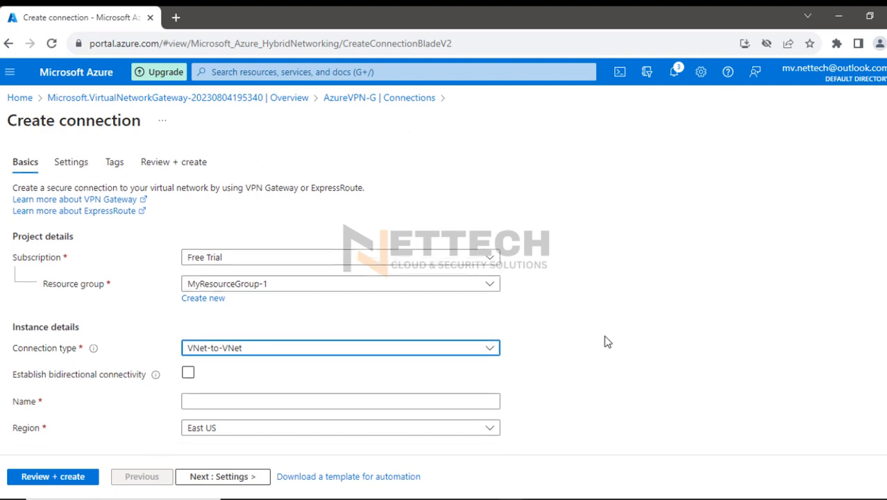
left_click(490, 337)
left_click(281, 380)
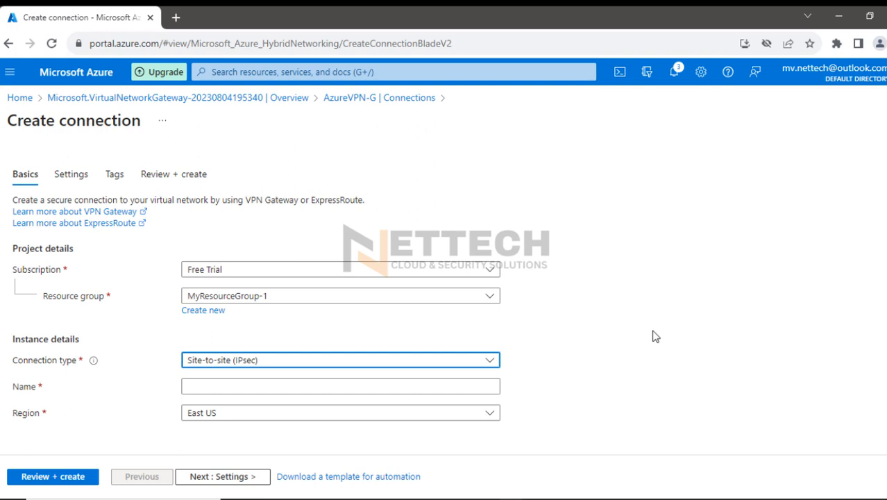
left_click(482, 298)
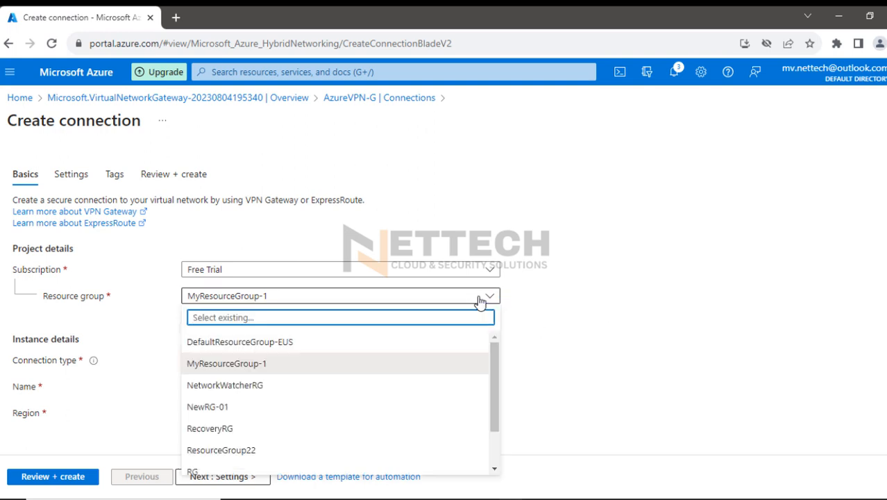
left_click(479, 298)
left_click(480, 361)
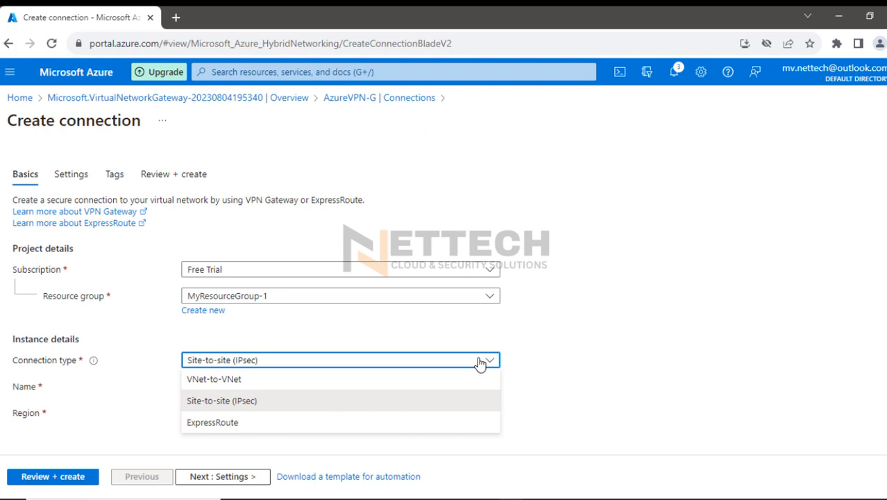
left_click(479, 361)
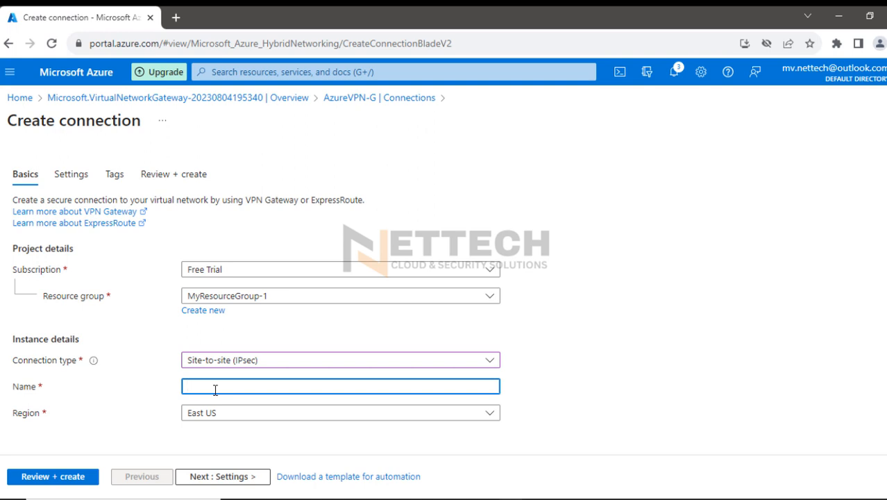
Name the site-to-site connection ipsectunnel-01
type("ipsectunnel-01")
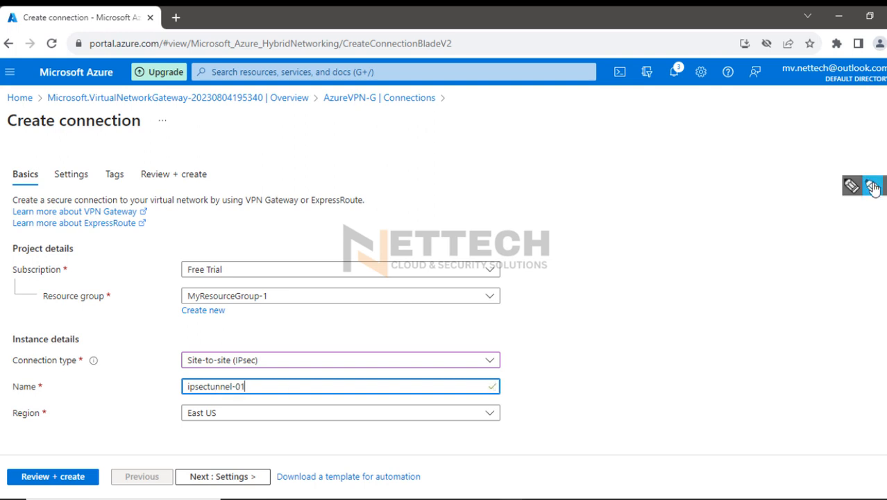
left_click(873, 186)
left_click_drag(179, 295, 277, 296)
left_click_drag(181, 359, 290, 361)
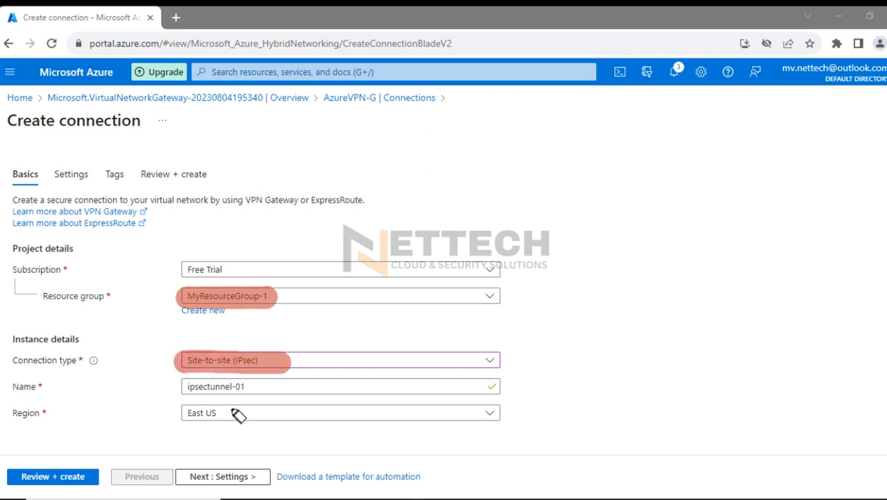
left_click_drag(182, 386, 247, 388)
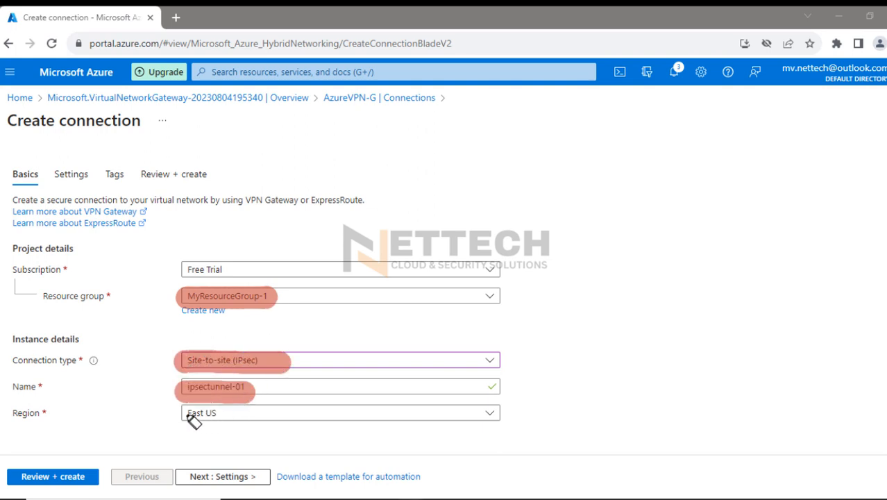
left_click_drag(185, 413, 229, 413)
left_click(875, 185)
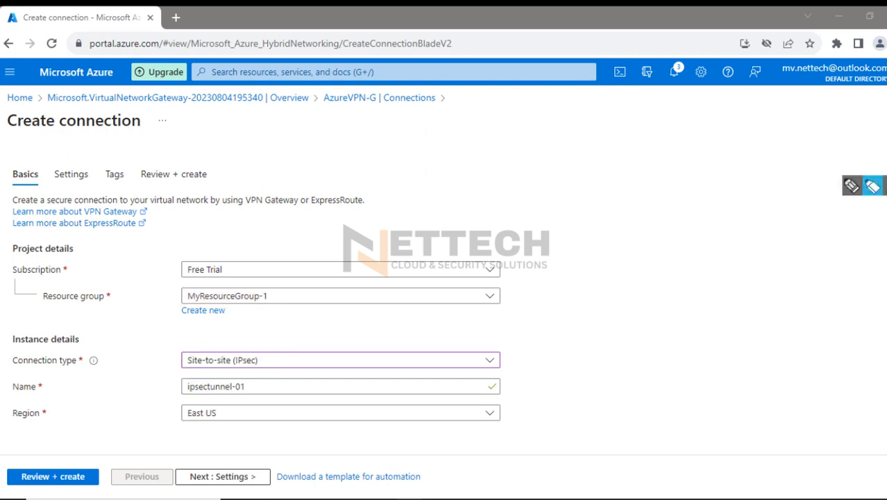
Proceed to the Settings page of the ipsectunnel-01 connection and bring its IPsec / IKE options into view
left_click(197, 478)
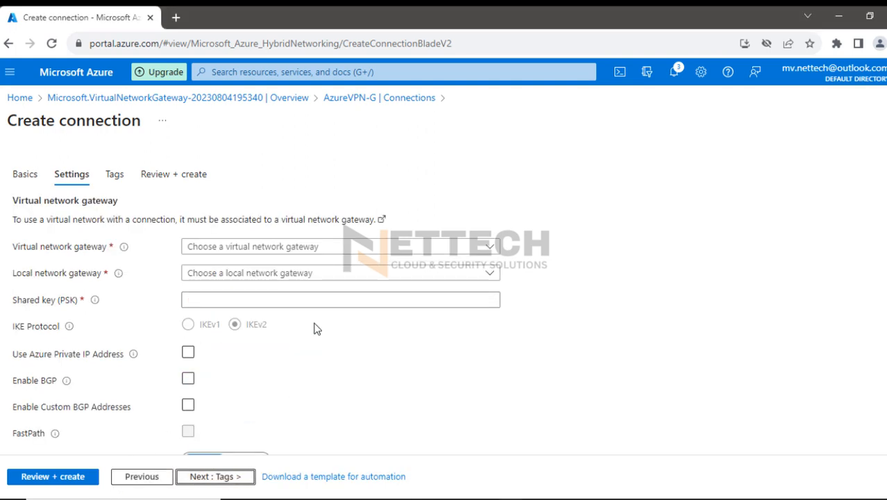
scroll(525, 386, "down", 3)
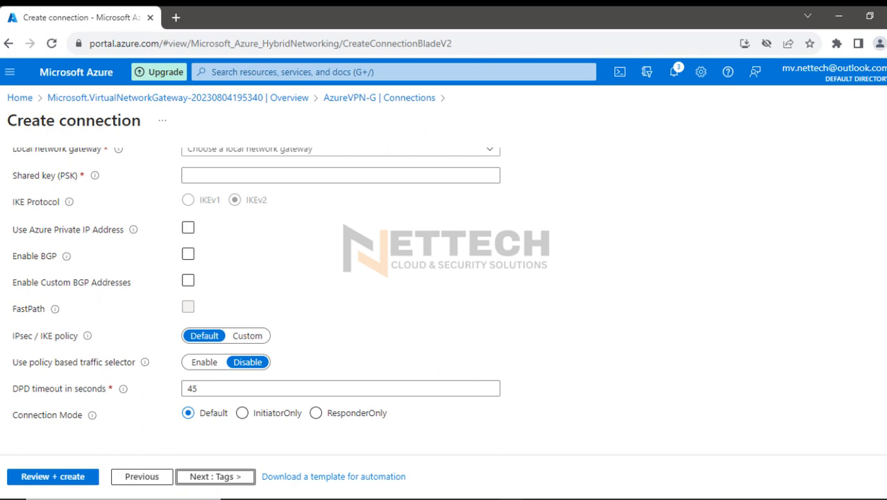
Mark the IPsec / IKE policy, its Default option, the shared key and Connection Mode with thin pen strokes, and erase the marks
left_click(857, 194)
mouse_move(882, 250)
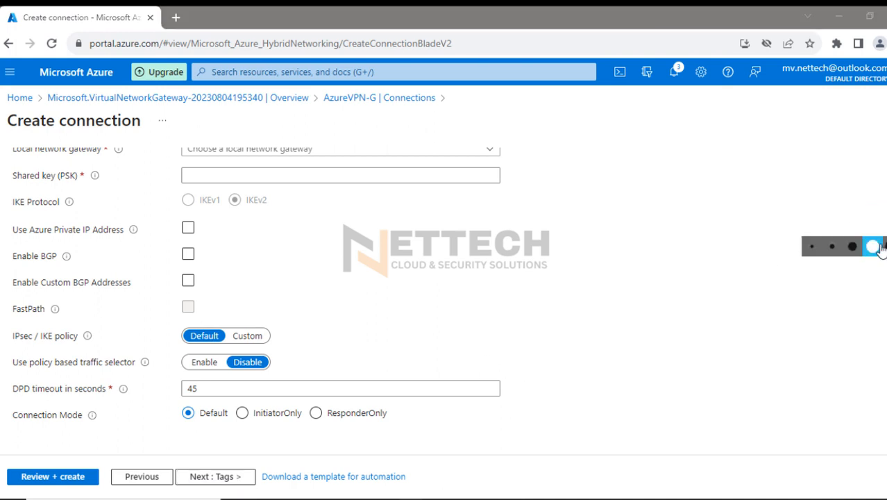
left_click(812, 253)
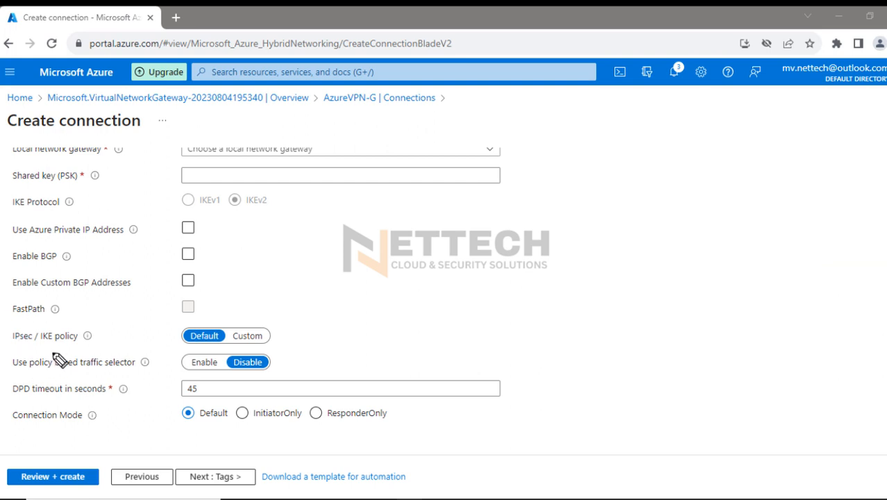
left_click_drag(32, 346, 75, 353)
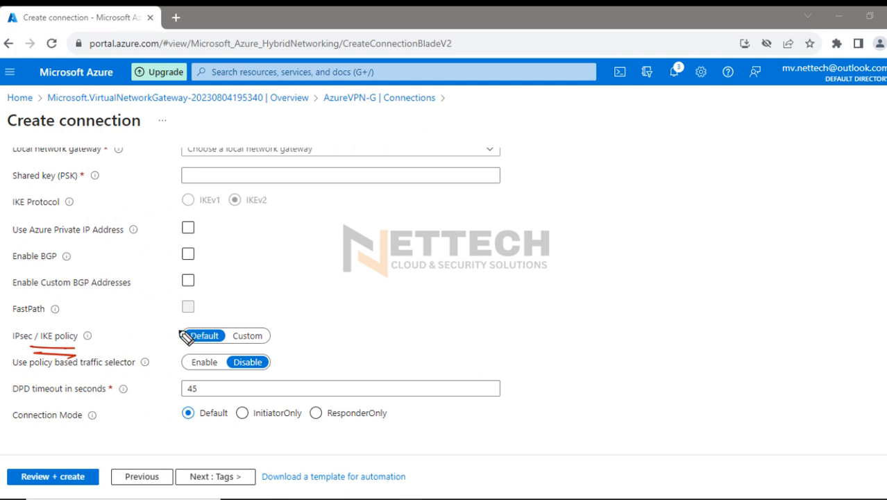
left_click_drag(163, 316, 225, 306)
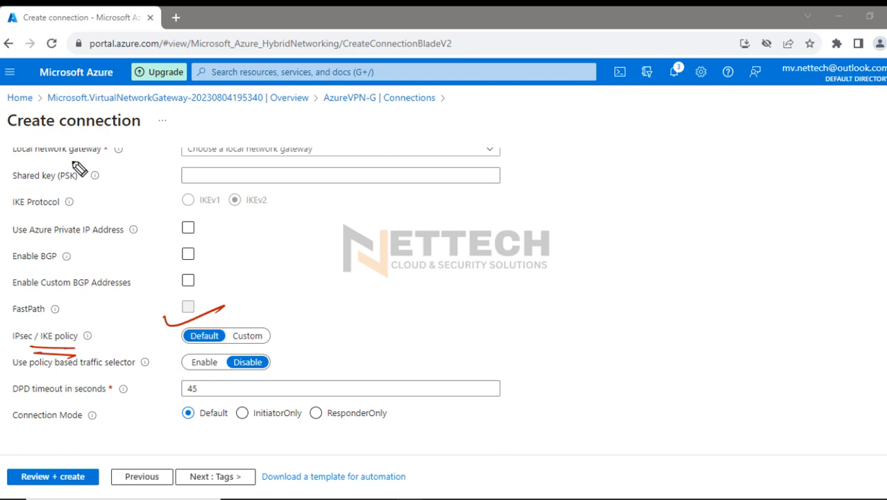
left_click_drag(61, 152, 9, 186)
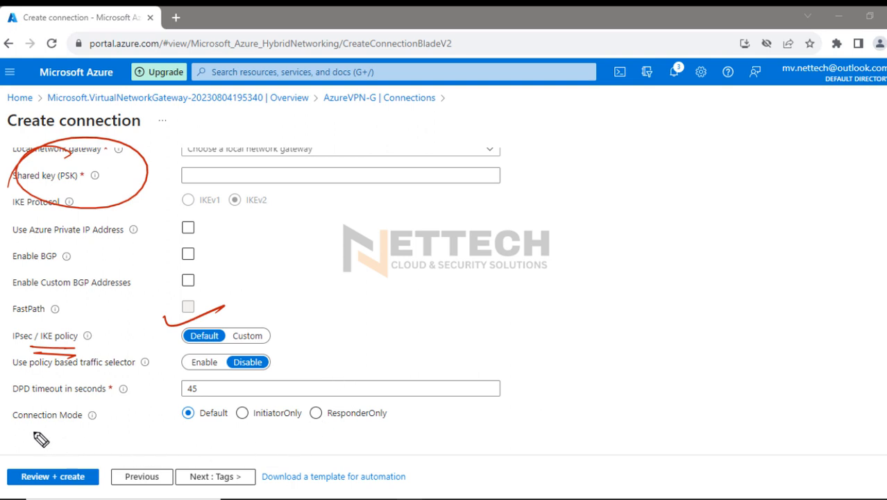
left_click_drag(34, 429, 89, 433)
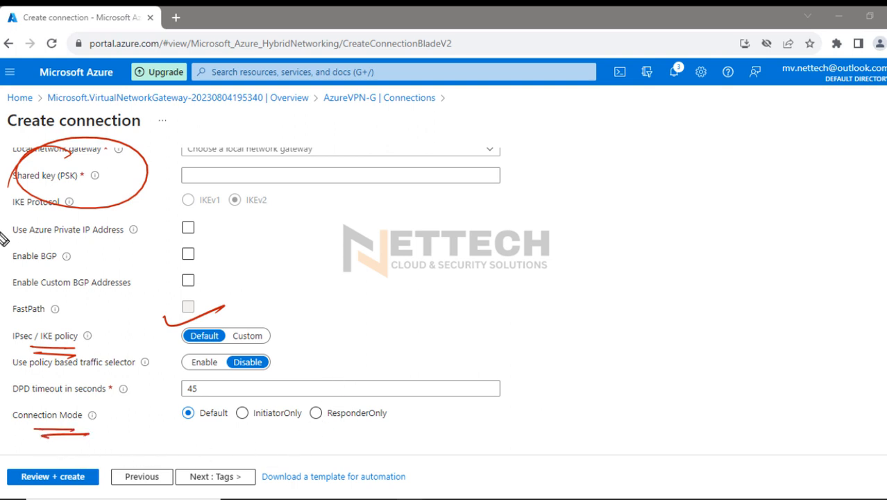
left_click(874, 188)
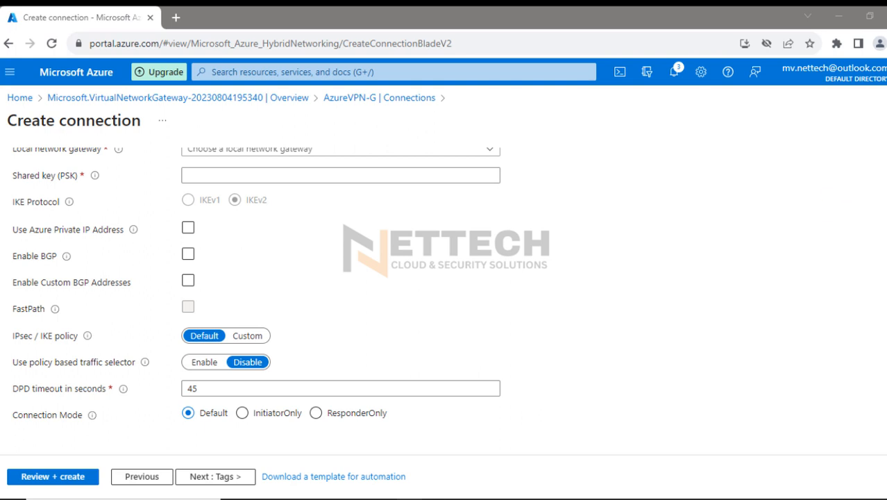
Switch the IPsec / IKE policy to Custom, examine the IKE Phase 1, Phase 2 and lifetime fields, and restore Default
left_click(251, 336)
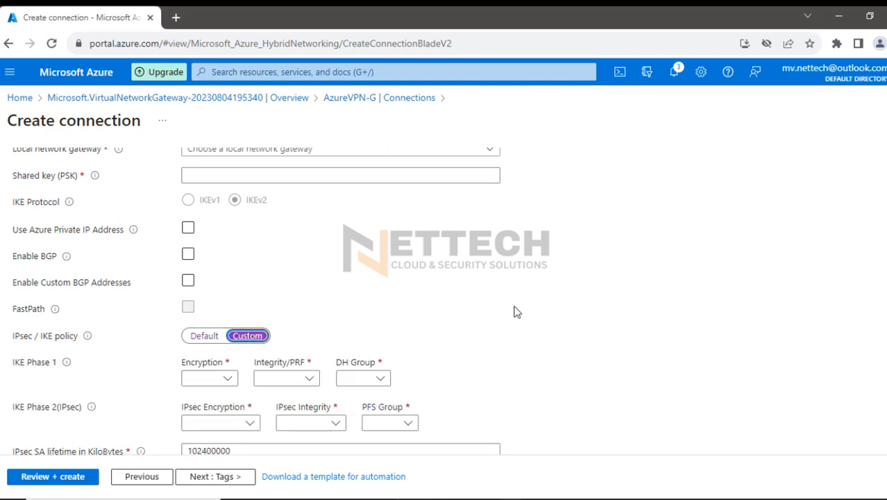
scroll(514, 312, "down", 1)
scroll(514, 312, "down", 1)
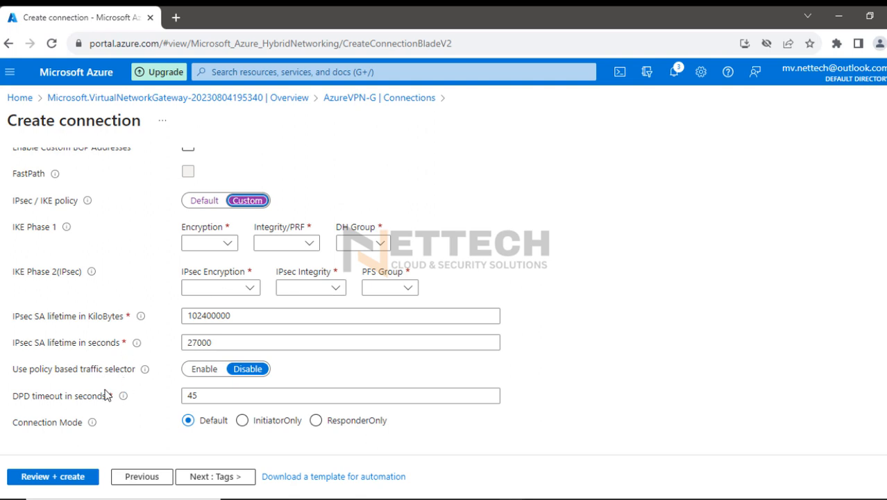
scroll(610, 358, "up", 3)
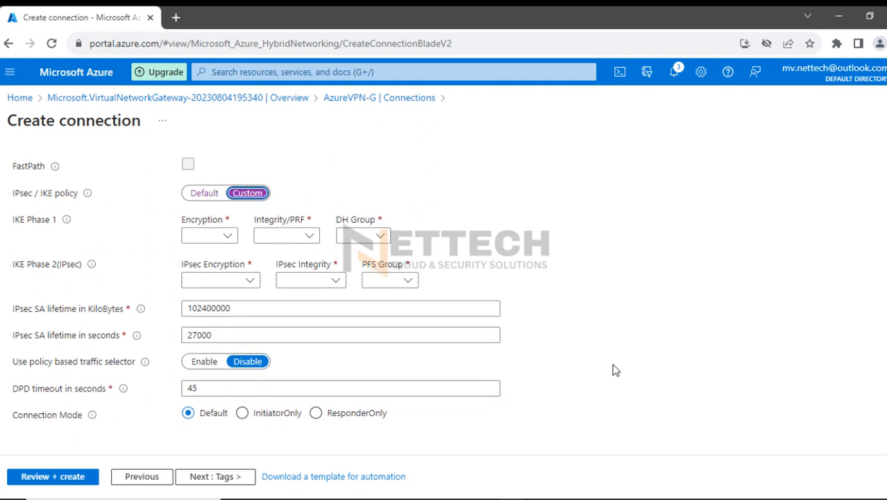
scroll(608, 355, "down", 3)
left_click(204, 193)
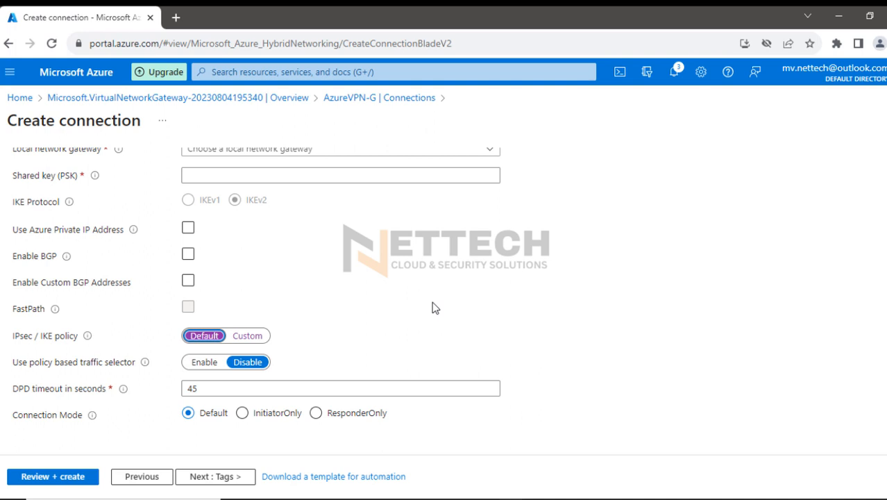
scroll(451, 315, "up", 1)
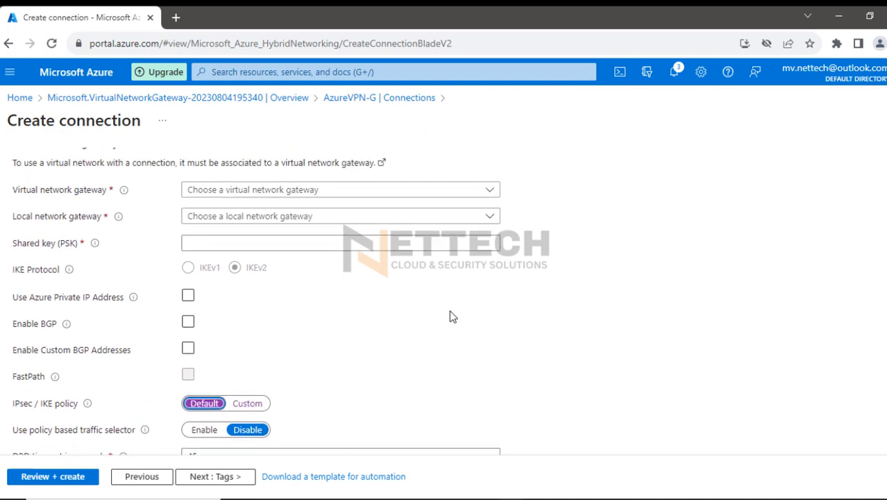
scroll(451, 316, "up", 1)
scroll(451, 316, "down", 2)
scroll(452, 317, "up", 1)
scroll(452, 317, "up", 1)
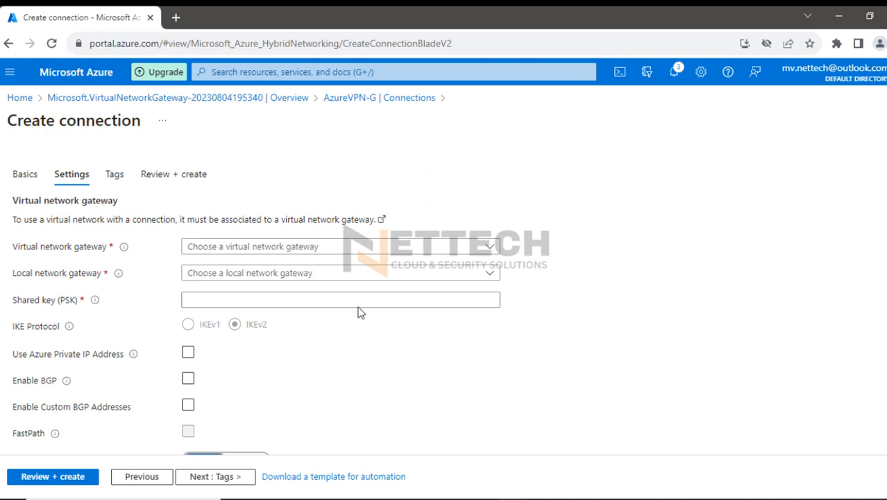
Highlight the virtual and local network gateway, shared key, IKE Protocol, IKEv2 and Enable BGP labels, and erase the highlights
left_click(879, 191)
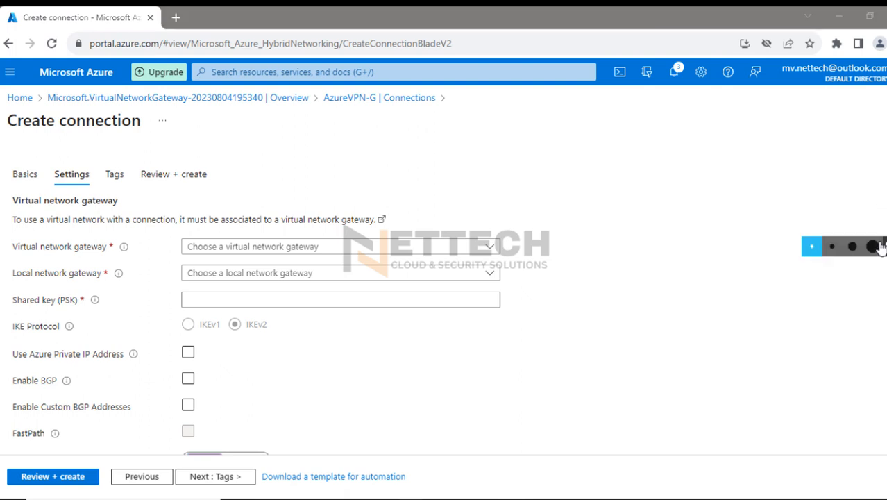
left_click(879, 246)
left_click_drag(13, 247, 112, 248)
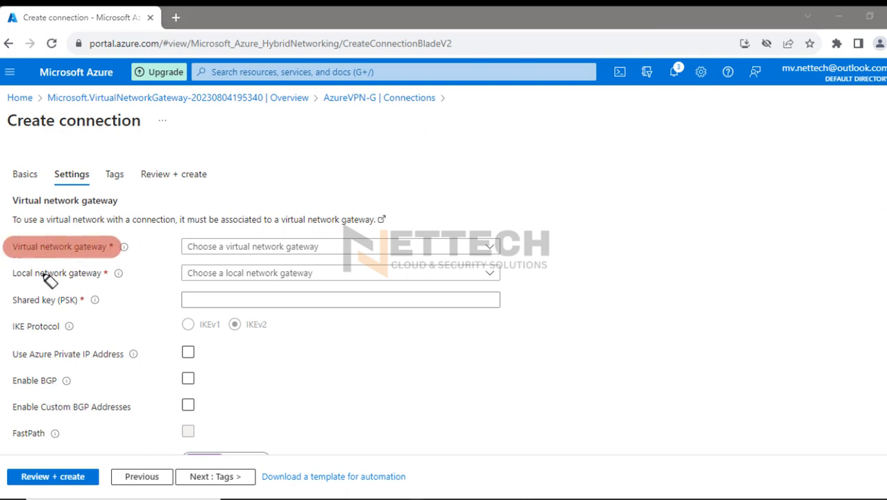
left_click_drag(13, 274, 105, 275)
left_click_drag(14, 300, 96, 300)
left_click_drag(14, 326, 73, 327)
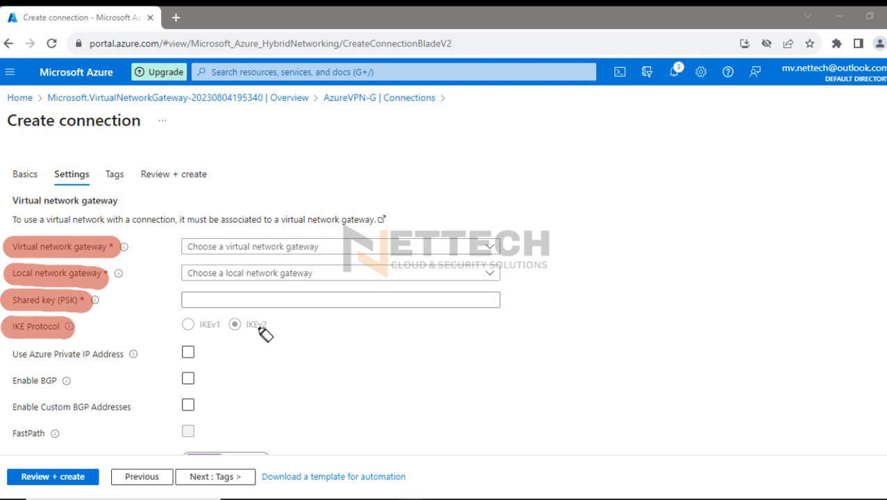
left_click_drag(248, 324, 266, 325)
left_click_drag(17, 383, 67, 386)
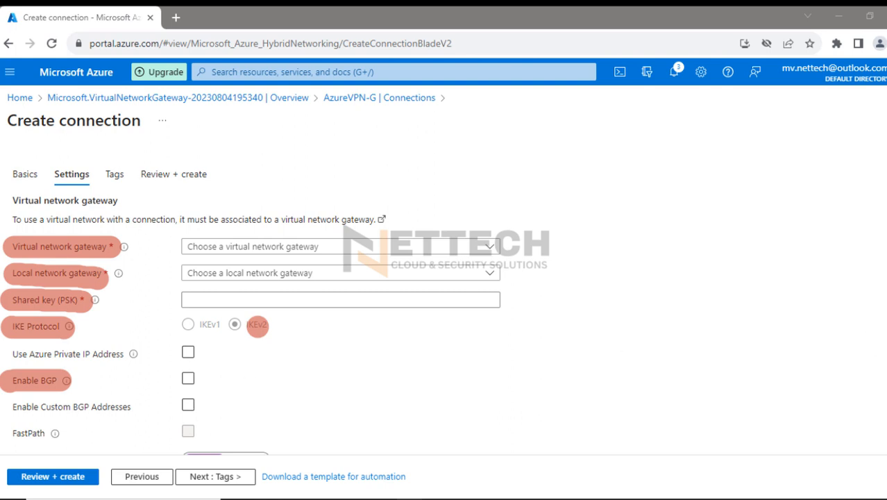
left_click(885, 306)
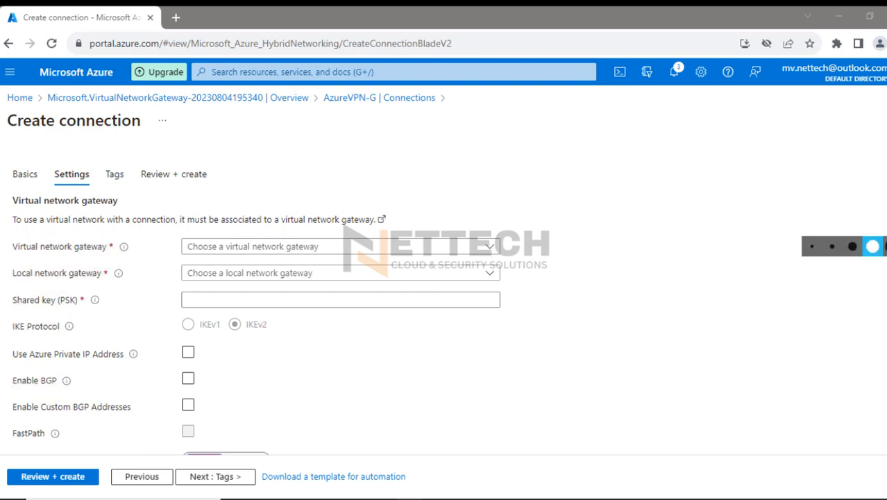
Set the virtual network gateway to AzureVPN-G and the local network gateway to PaloAltoFW
left_click(331, 248)
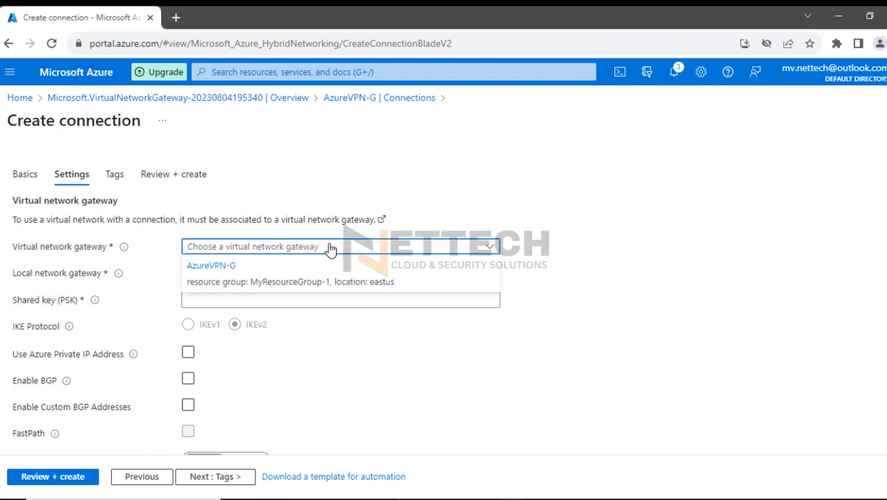
left_click(213, 270)
left_click(243, 276)
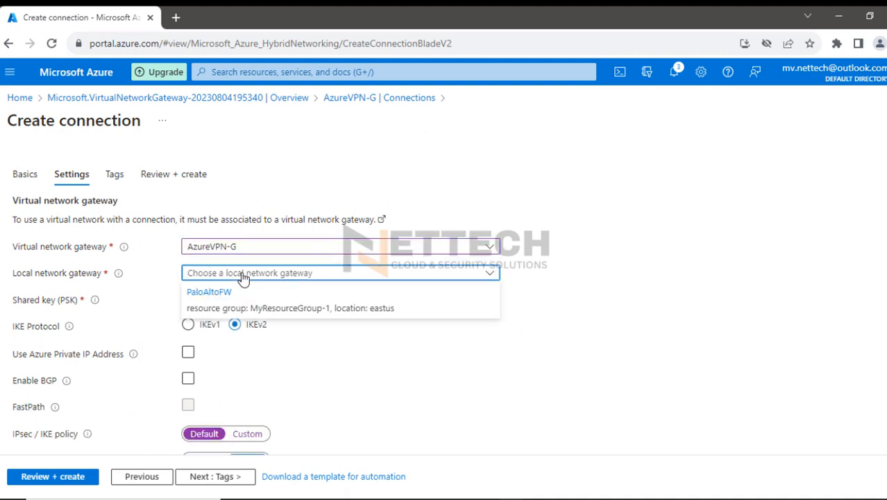
left_click(226, 292)
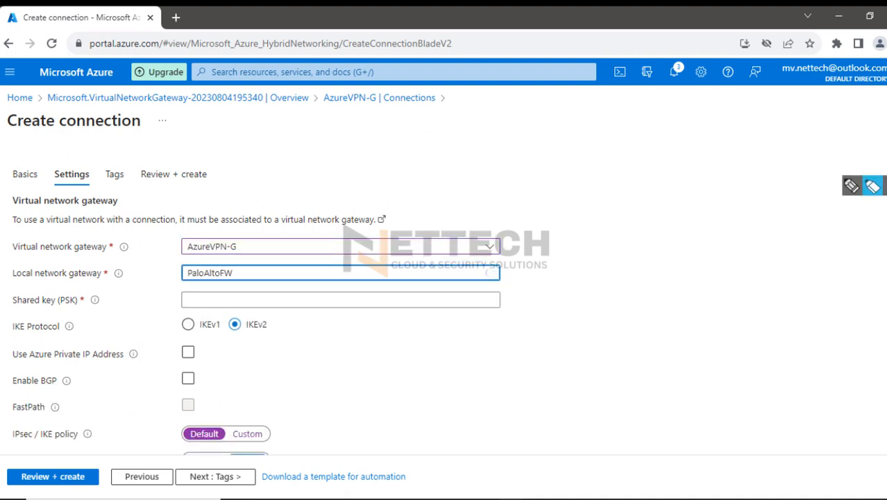
Highlight the two chosen gateways and the Shared key (PSK) label, and erase the highlights
left_click_drag(10, 246, 193, 248)
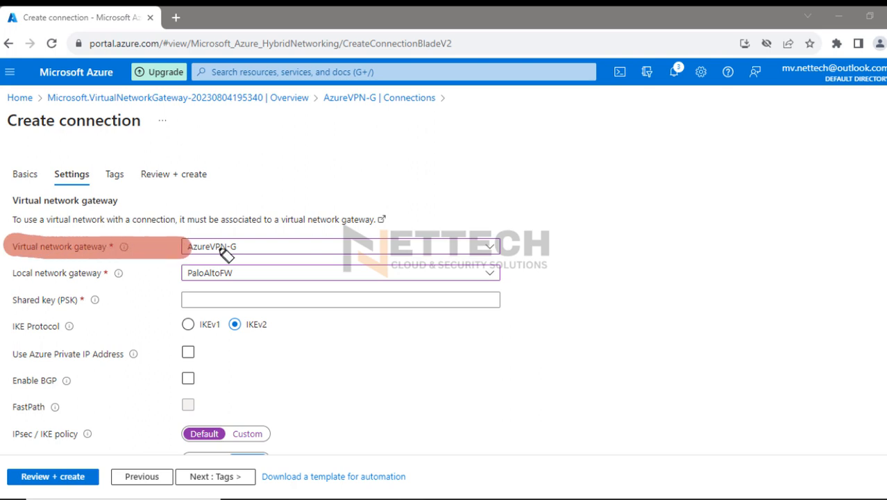
left_click_drag(10, 273, 221, 274)
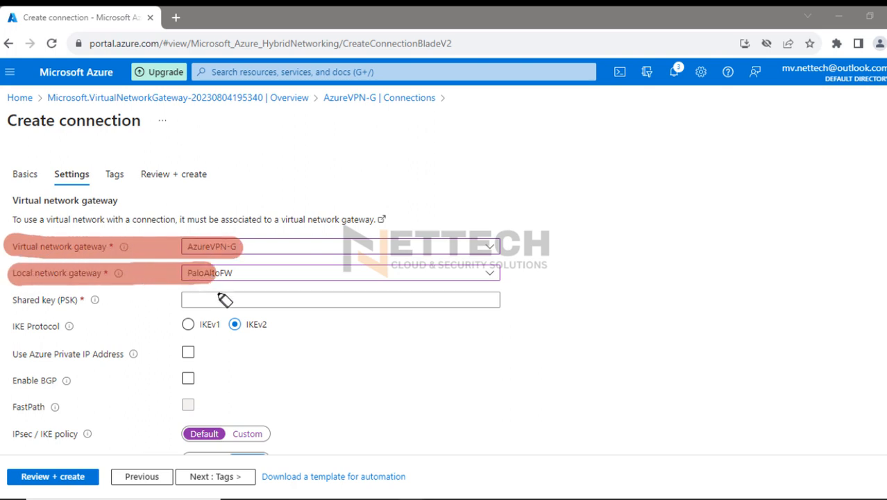
left_click_drag(9, 301, 84, 301)
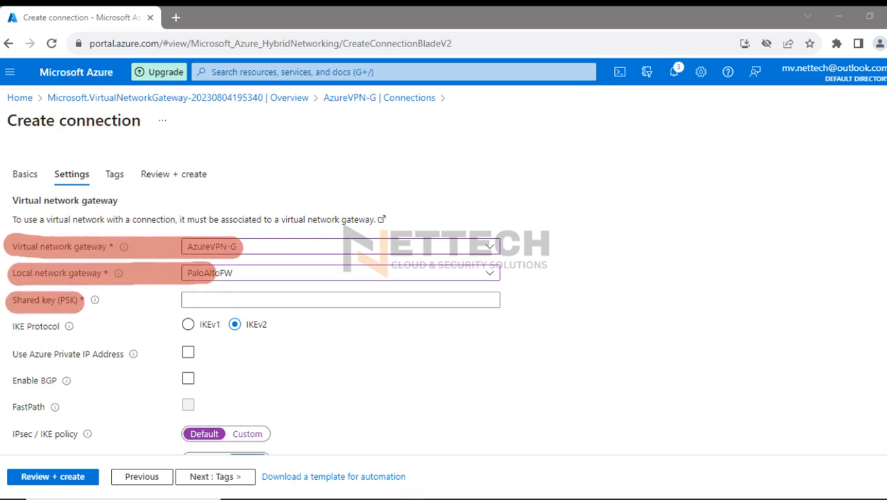
key("Escape")
Paste the pre-shared key into the connection's shared key field and set the IKE protocol to IKEv1
left_click(267, 303)
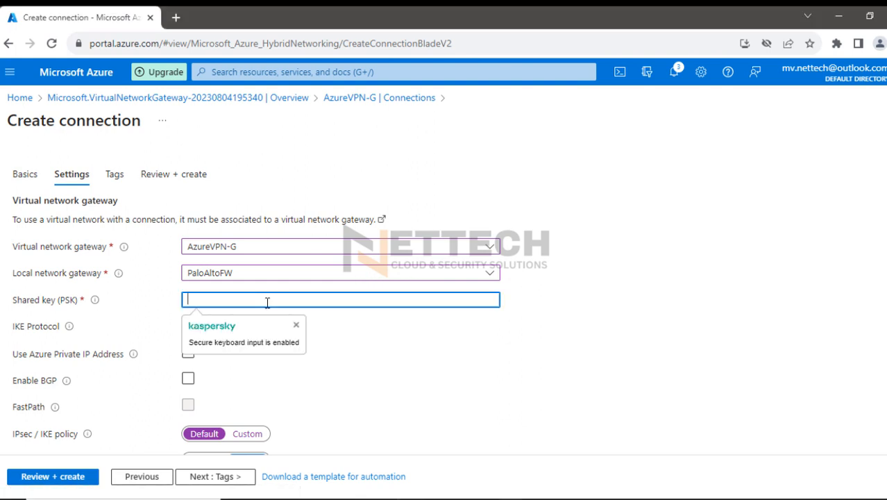
key("ctrl+v")
left_click(190, 326)
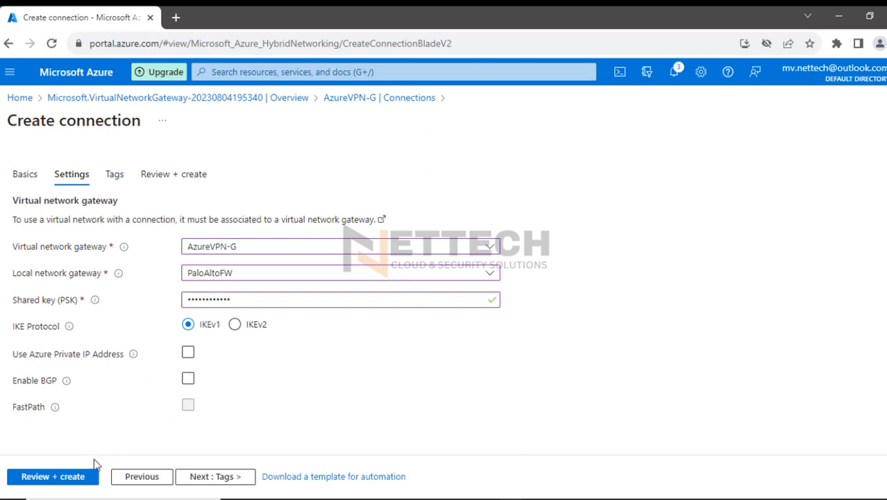
Validate and create the ipsectunnel-01 connection, and open the deployed resource
left_click(32, 476)
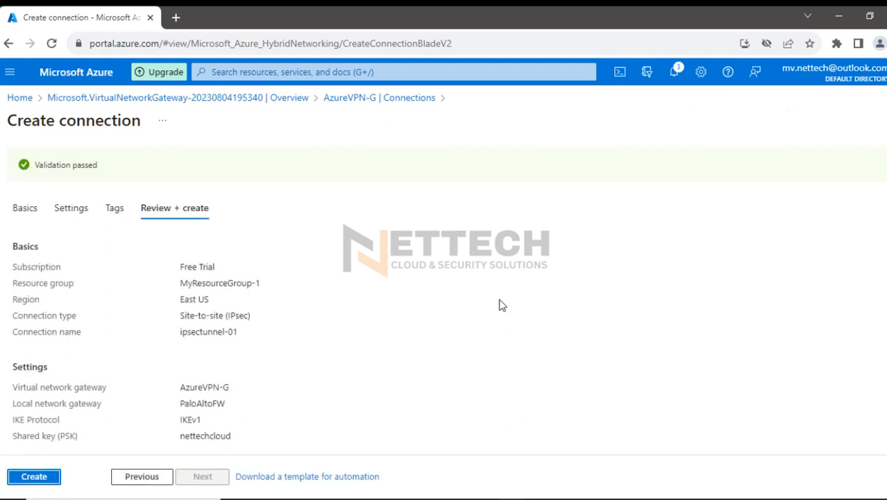
left_click(50, 476)
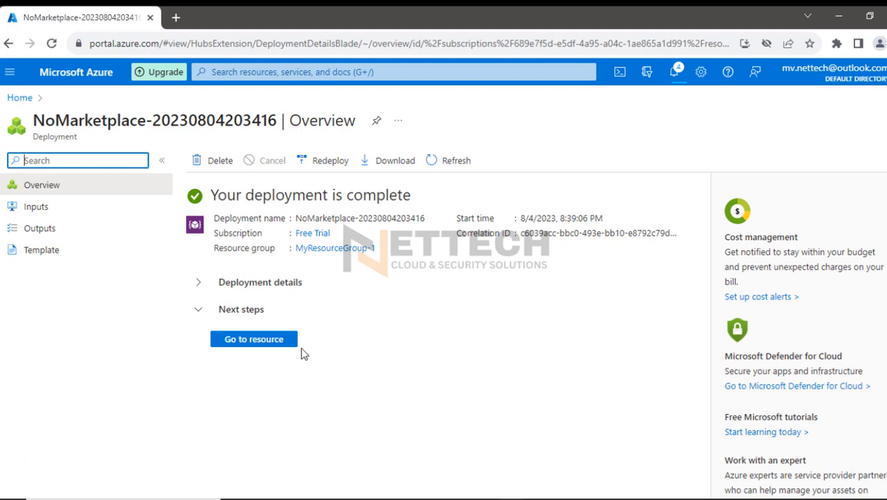
left_click(256, 342)
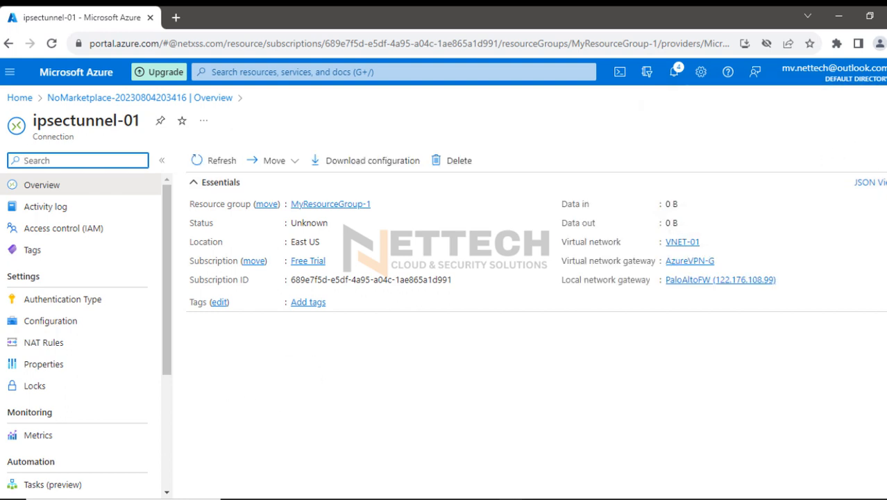
Highlight the Download configuration command of ipsectunnel-01 and erase the highlight
left_click(872, 189)
mouse_move(301, 163)
left_mouse_down()
mouse_move(310, 171)
mouse_move(418, 167)
mouse_move(361, 174)
mouse_move(301, 149)
mouse_move(413, 154)
mouse_move(422, 173)
left_mouse_up()
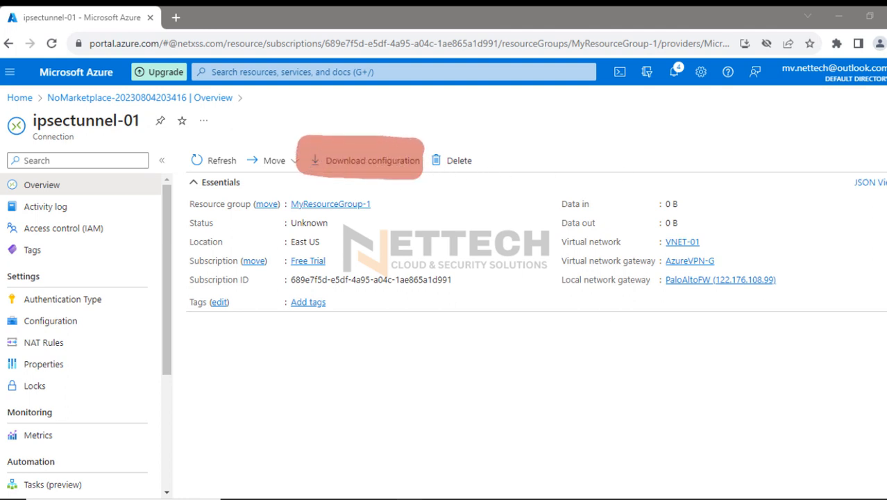
left_click(873, 306)
Open ipsectunnel-01's configuration download and choose vendor Cisco, device family IOS (ISR, ASR) and firmware version 15.x (IKEv2)
left_click(378, 165)
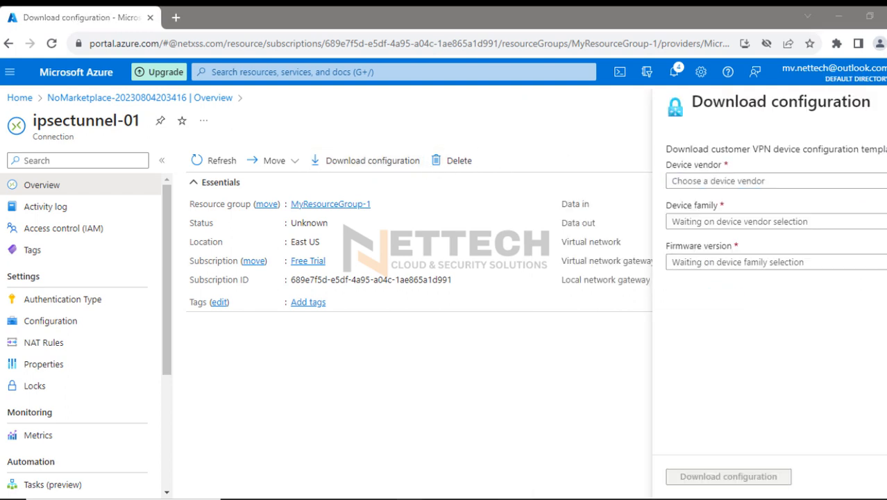
left_click(733, 184)
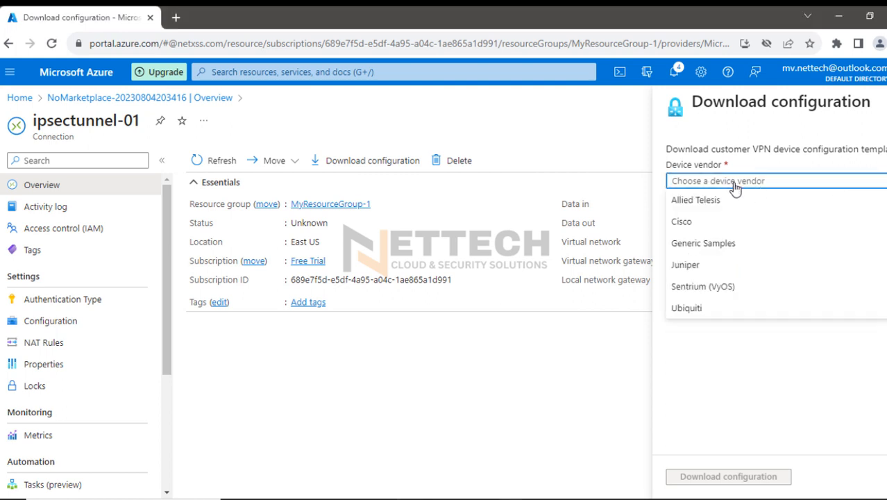
left_click(696, 224)
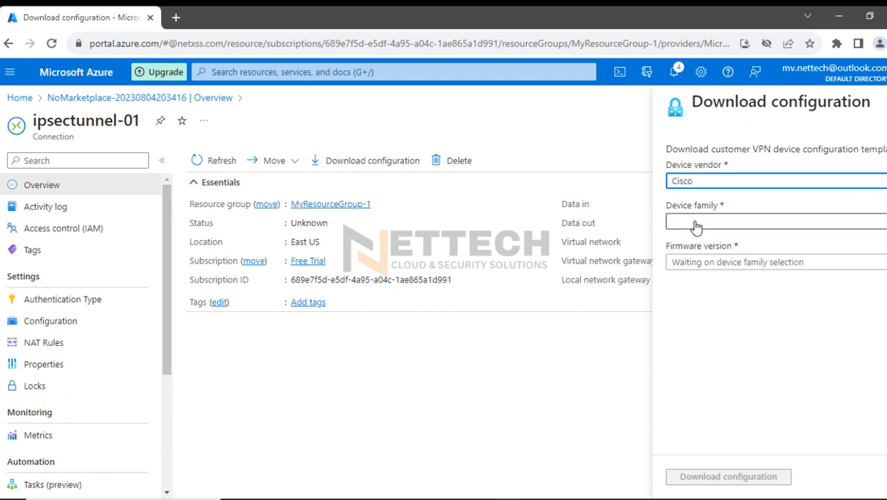
left_click(707, 224)
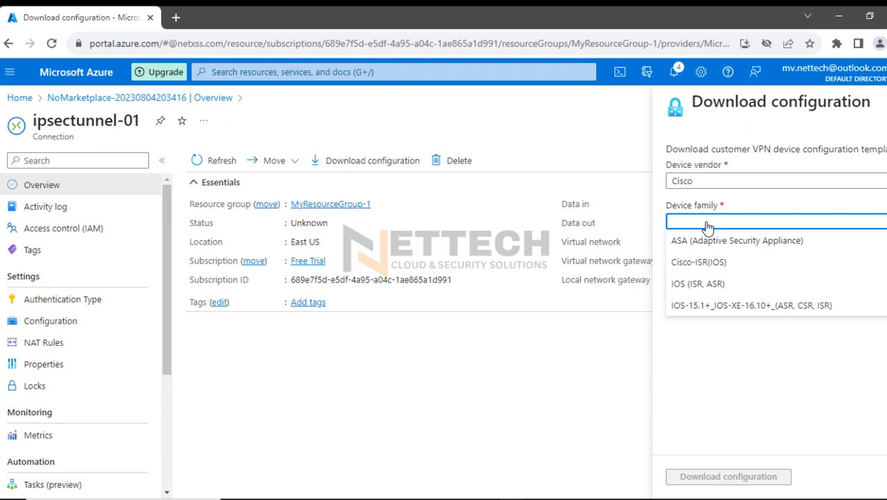
left_click(708, 286)
left_click(713, 262)
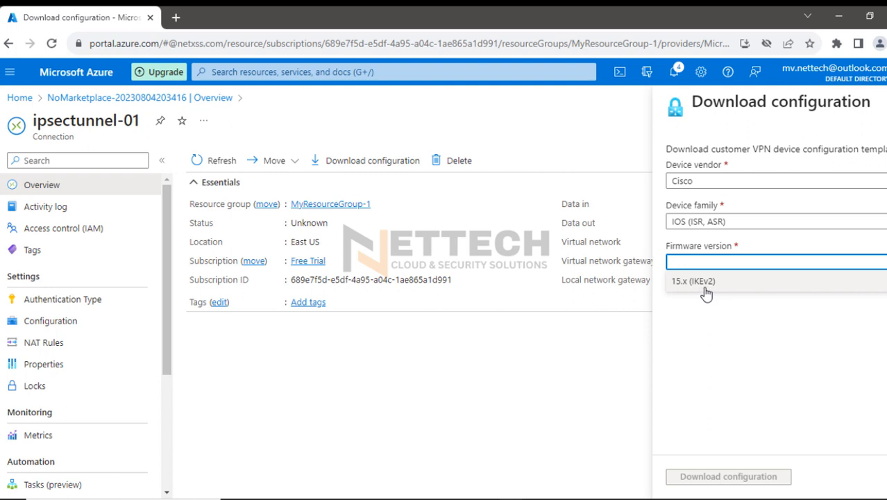
left_click(706, 283)
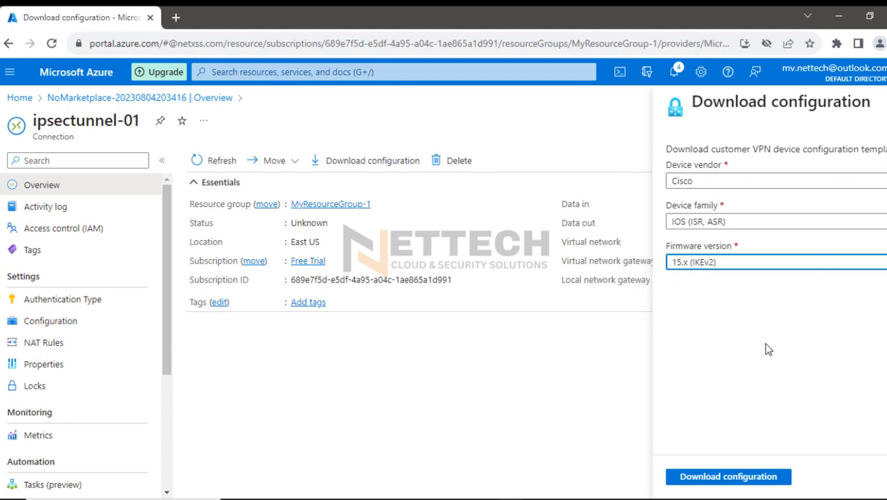
Download the device configuration and save it in the Azure Cloud folder as VPNConfigFile
left_click(706, 477)
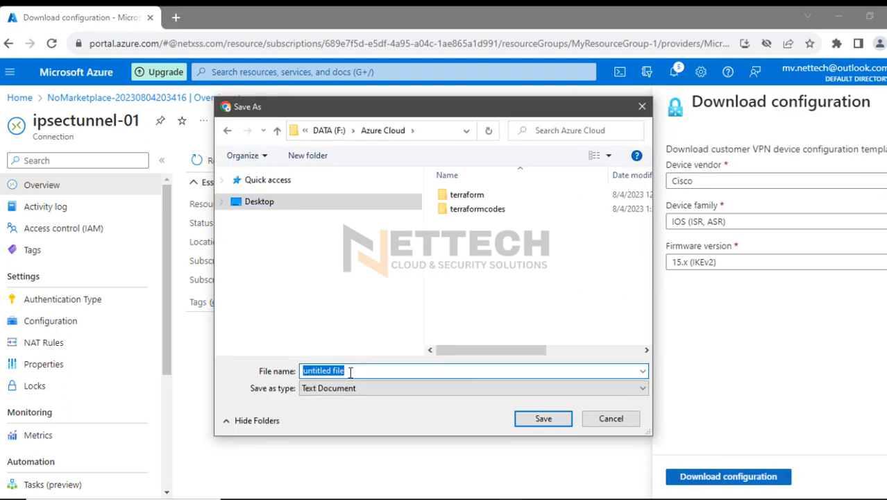
type("VPN")
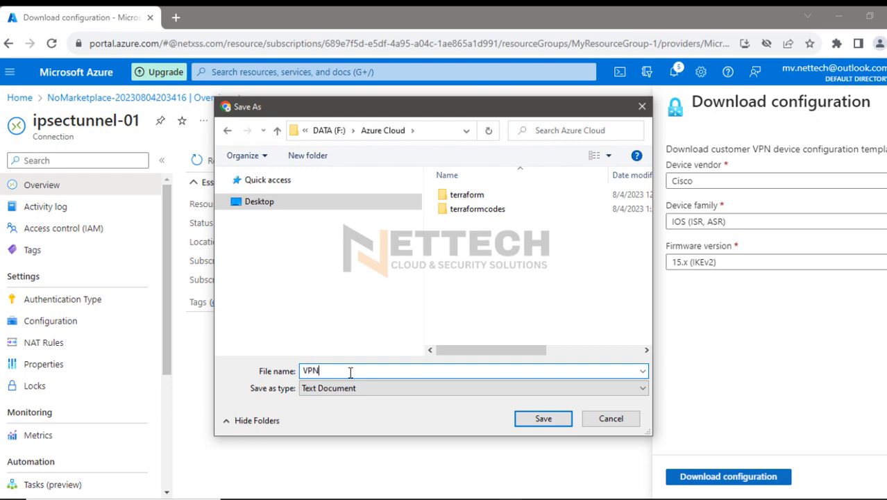
type("C")
key("BackSpace")
type("ConfigFile")
left_click(544, 418)
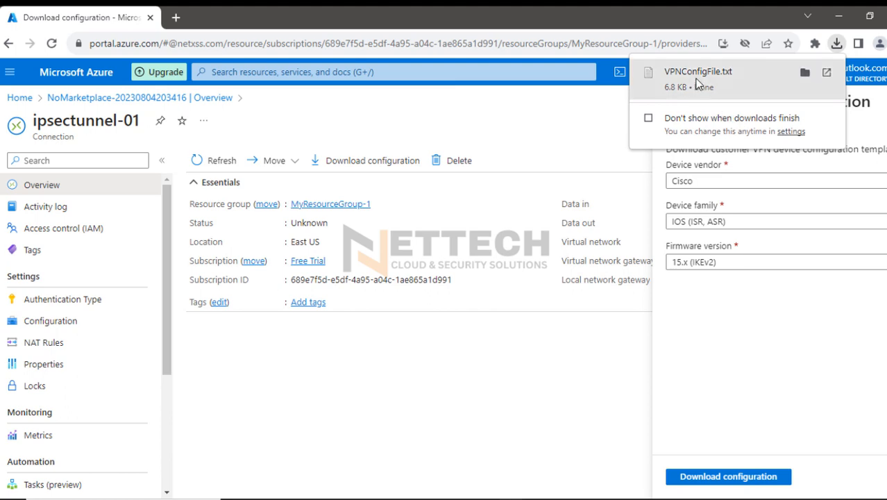
Open the downloaded VPNConfigFile.txt in Notepad and delete all the text above the Public IP 1 line
left_click(698, 84)
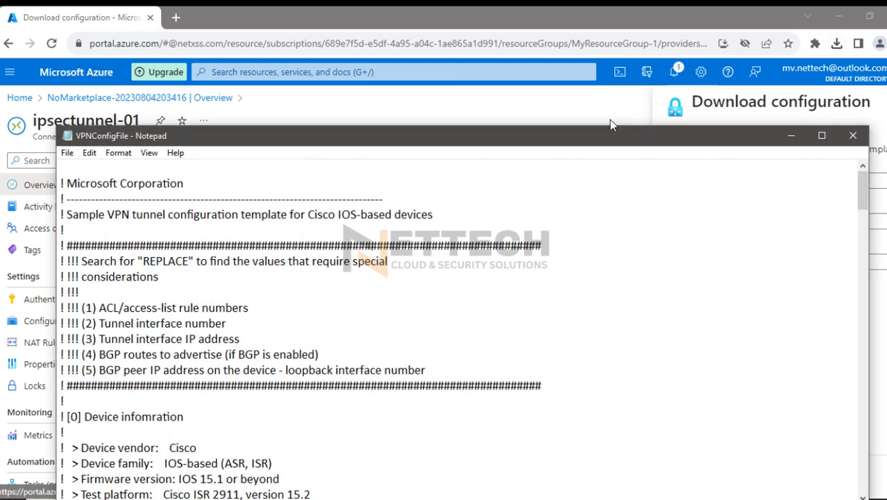
left_click_drag(609, 121, 593, 34)
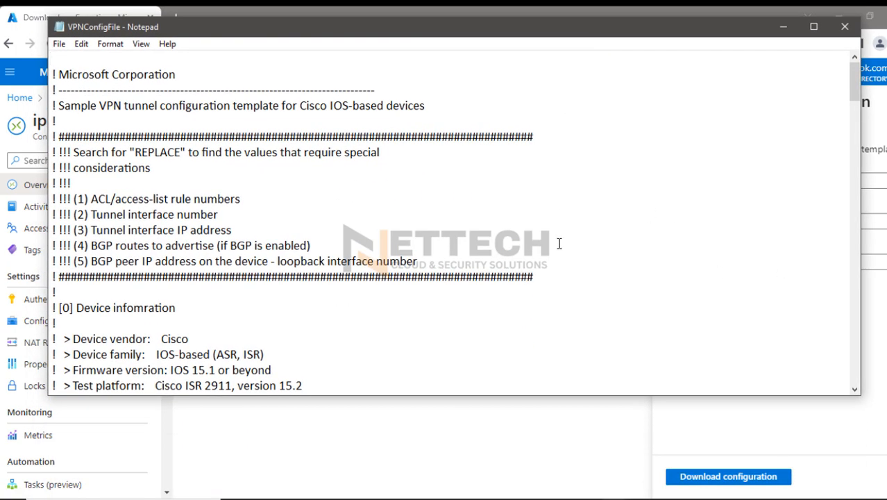
scroll(396, 264, "down", 3)
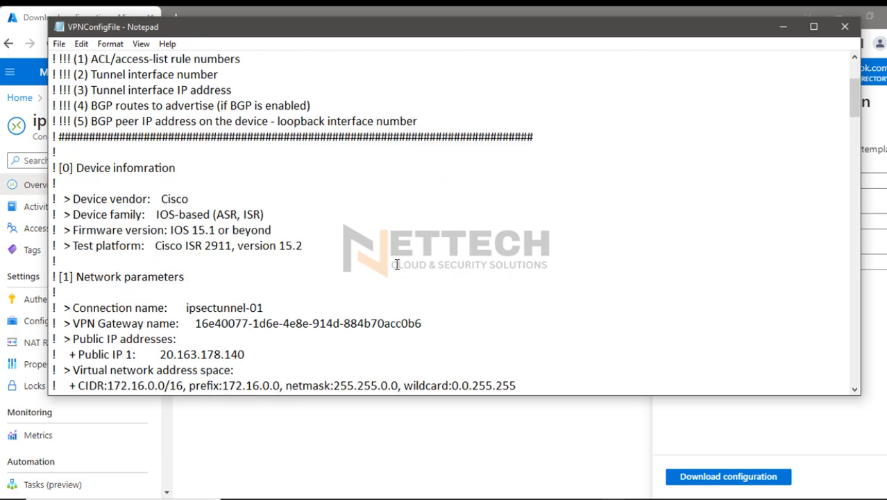
scroll(396, 264, "down", 3)
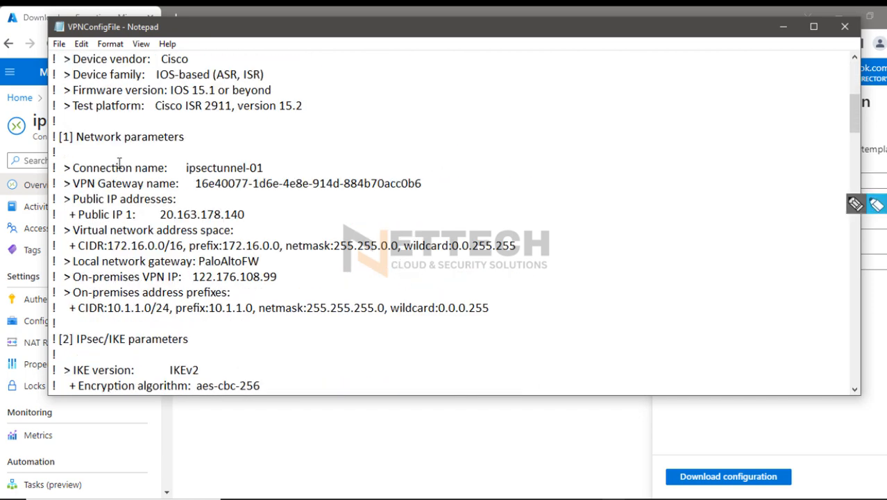
left_click_drag(72, 215, 249, 216)
scroll(217, 208, "up", 1)
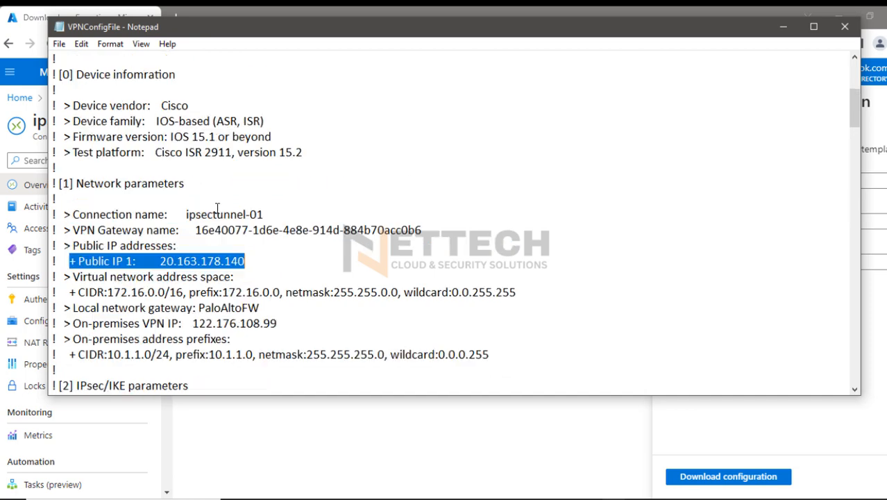
left_click_drag(187, 242, 43, 43)
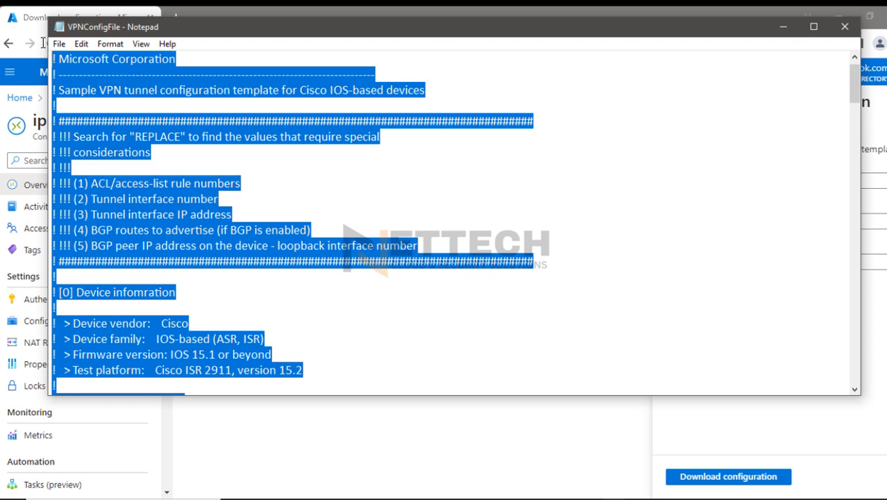
key("Delete")
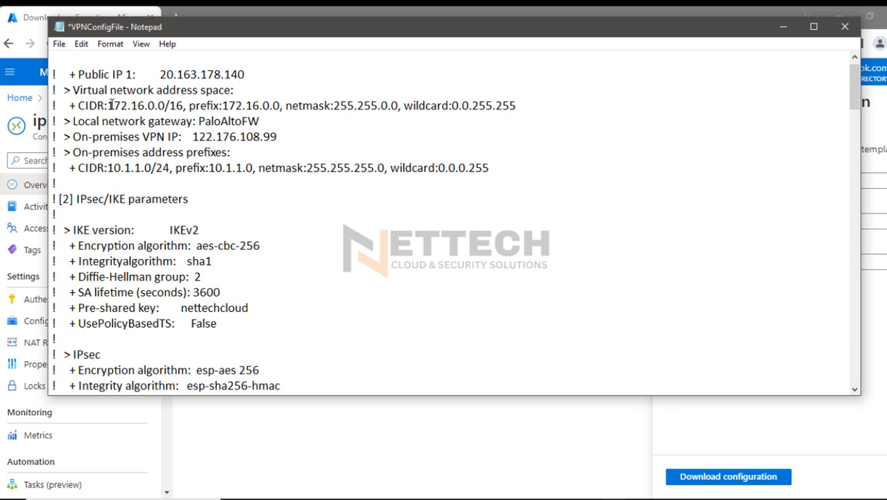
Delete the lines from the virtual network address space through the on-premises address prefixes, below Public IP 1
left_click_drag(81, 105, 177, 113)
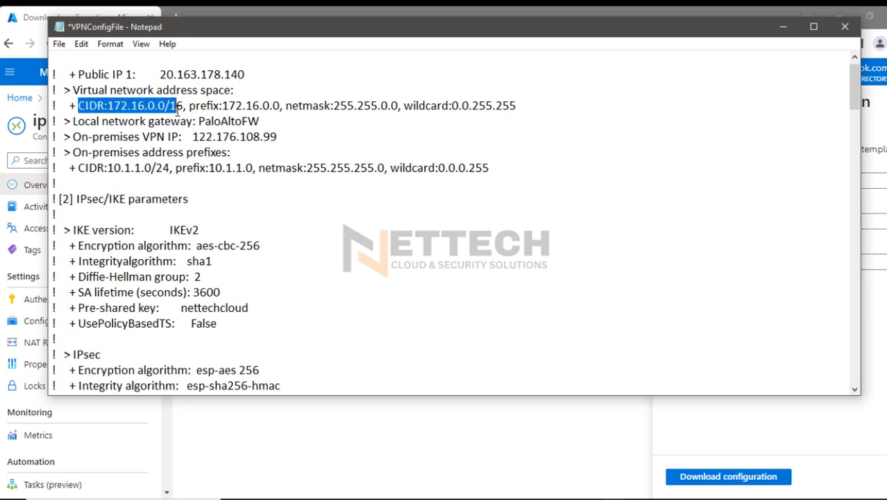
left_click_drag(520, 105, 58, 92)
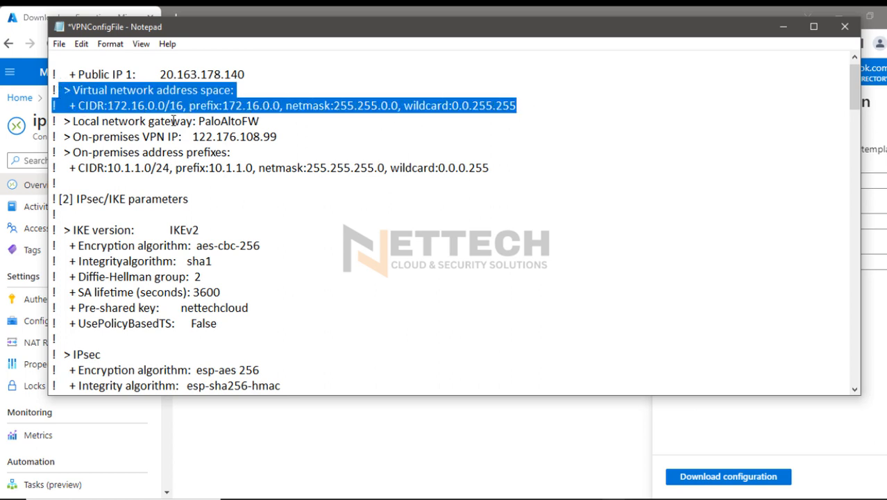
left_click(263, 122)
left_click_drag(278, 137, 82, 137)
left_click(211, 151)
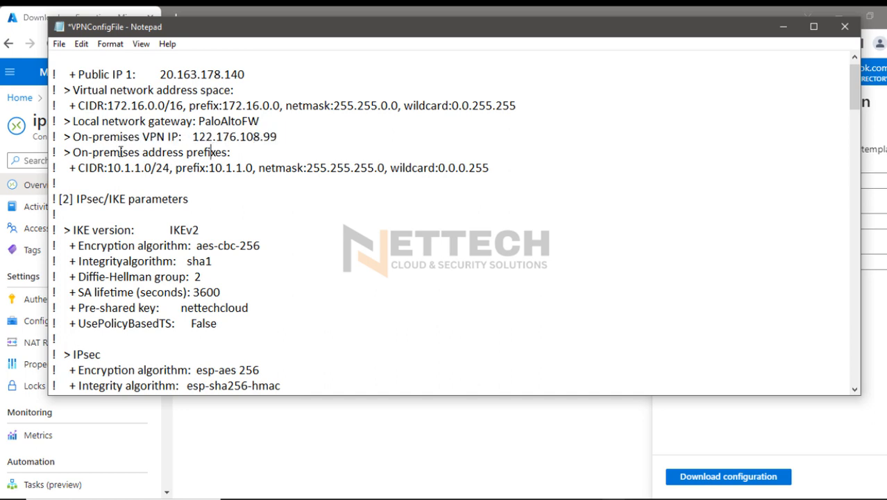
left_click_drag(489, 168, 51, 94)
key("Delete")
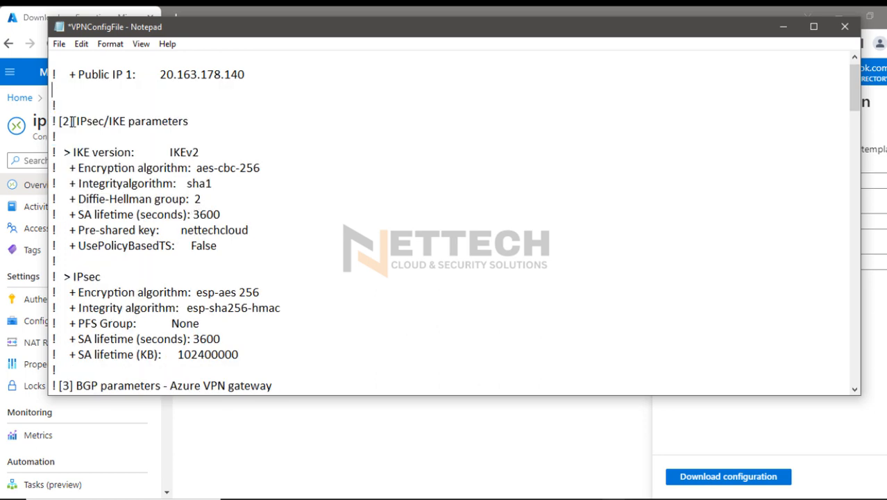
Delete the "[2] IPsec/IKE parameters" heading above the IKE version line
left_click_drag(73, 121, 43, 122)
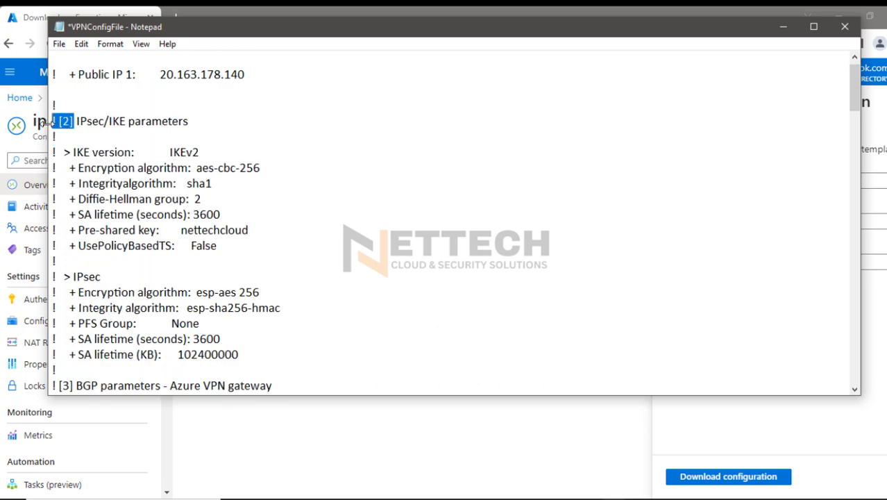
key("Delete")
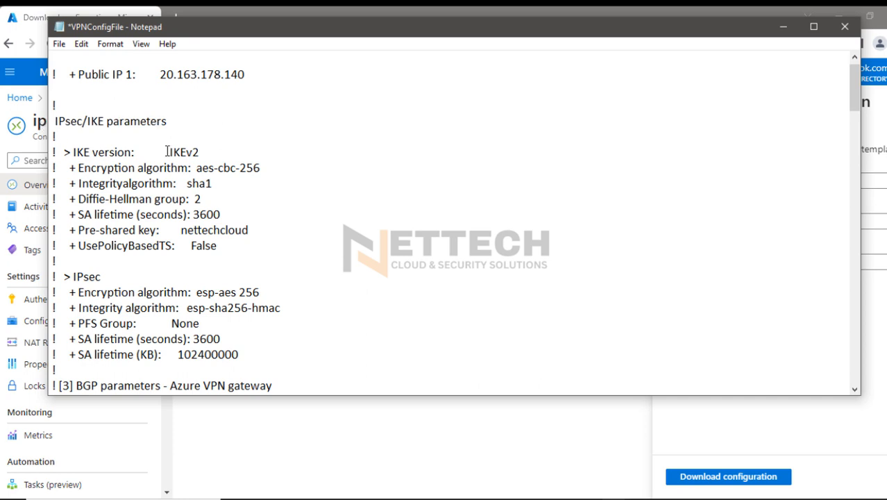
left_click_drag(172, 122, 53, 103)
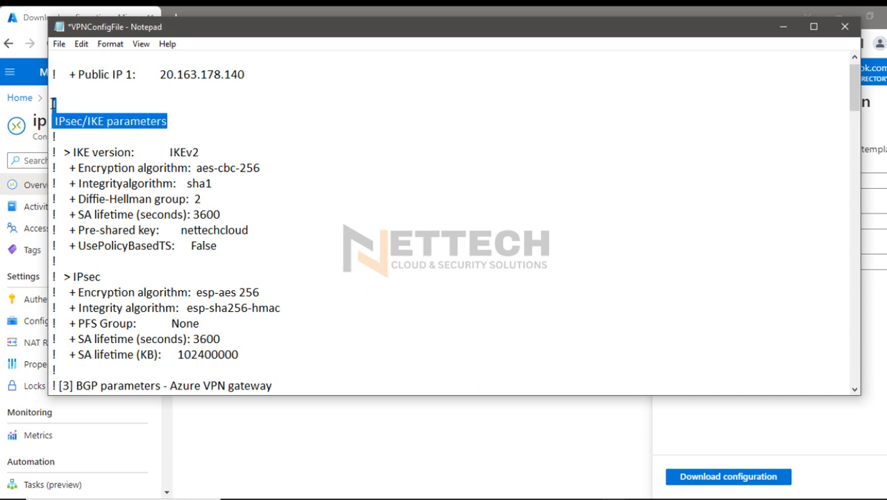
key("Delete")
key("Delete")
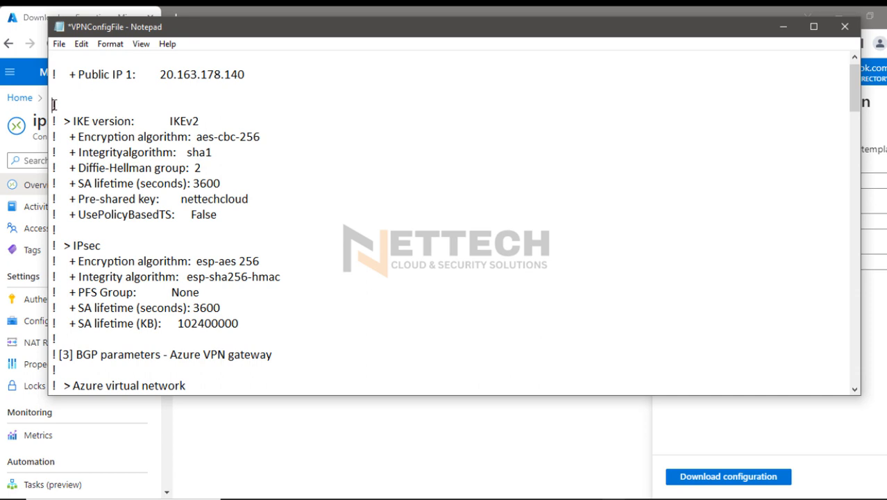
Highlight the IKE settings from encryption algorithm to pre-shared key, and delete the UsePolicyBasedTS entry below them
left_click(264, 137)
left_click_drag(258, 136, 101, 137)
left_click_drag(213, 152, 69, 152)
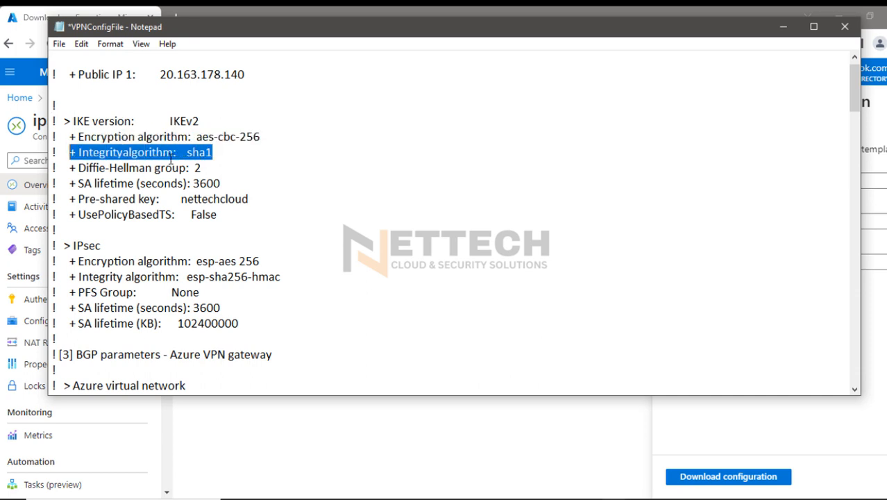
left_click_drag(200, 168, 68, 138)
left_click_drag(220, 183, 68, 138)
left_click_drag(248, 200, 68, 137)
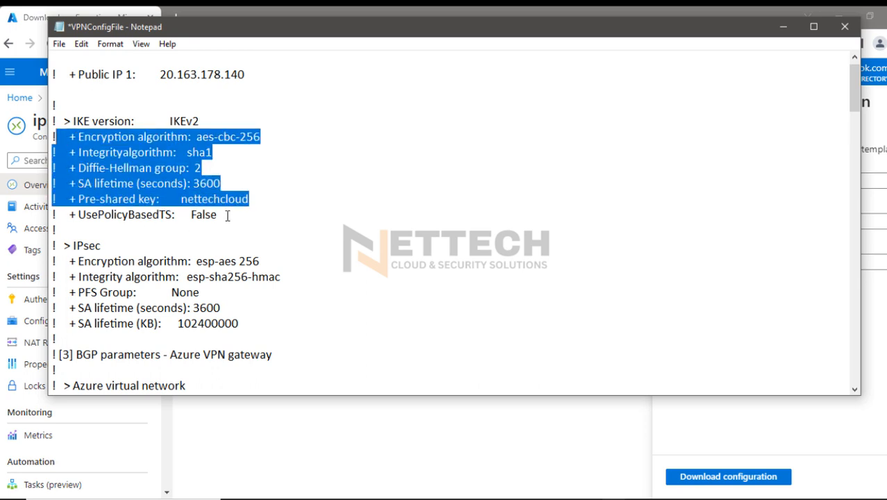
left_click_drag(227, 216, 55, 210)
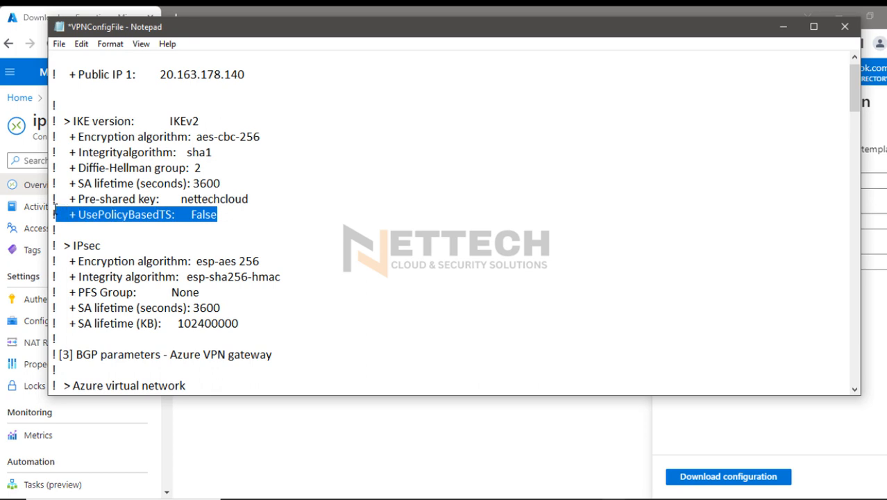
key("Delete")
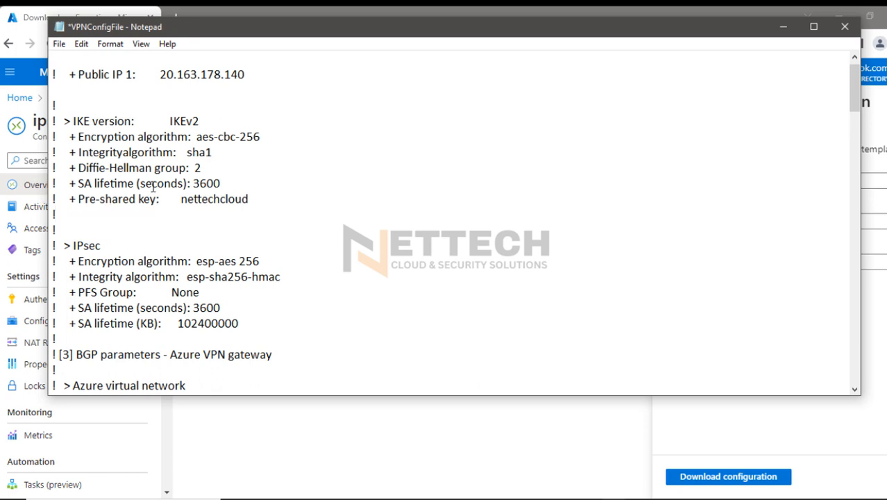
Replace the IKE version entry with the heading "IKE Crypro (IKE Phase1 Security attributes)"
left_click_drag(200, 121, 75, 121)
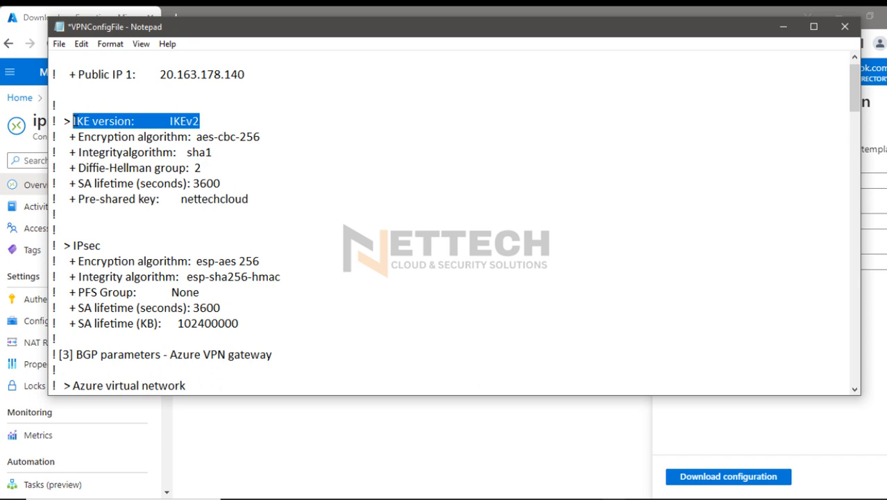
type("KE C")
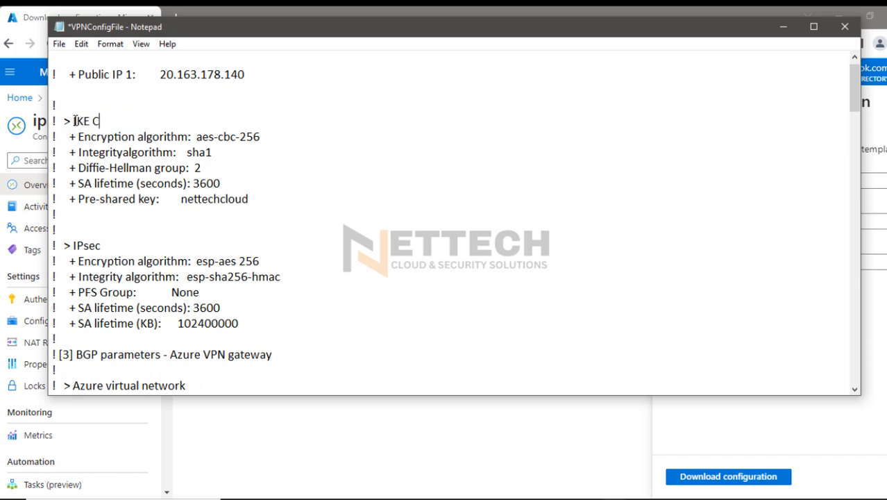
type("rypro (IKEPhase")
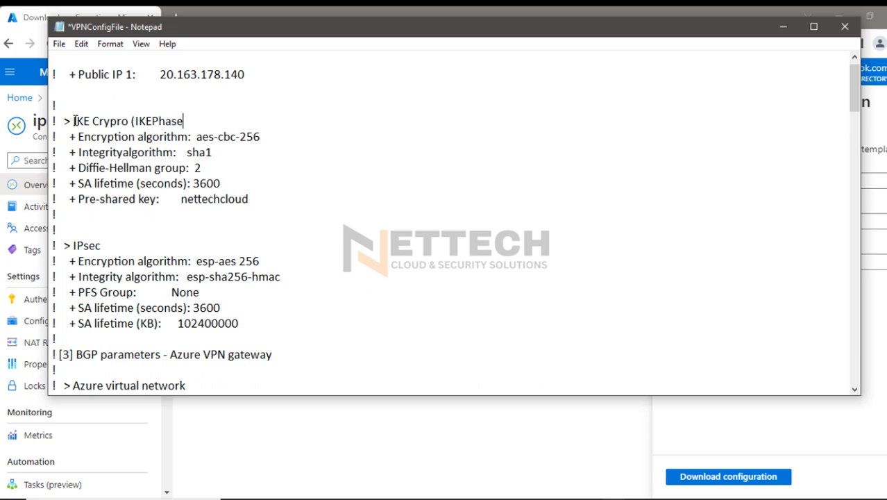
type("1 Security attr")
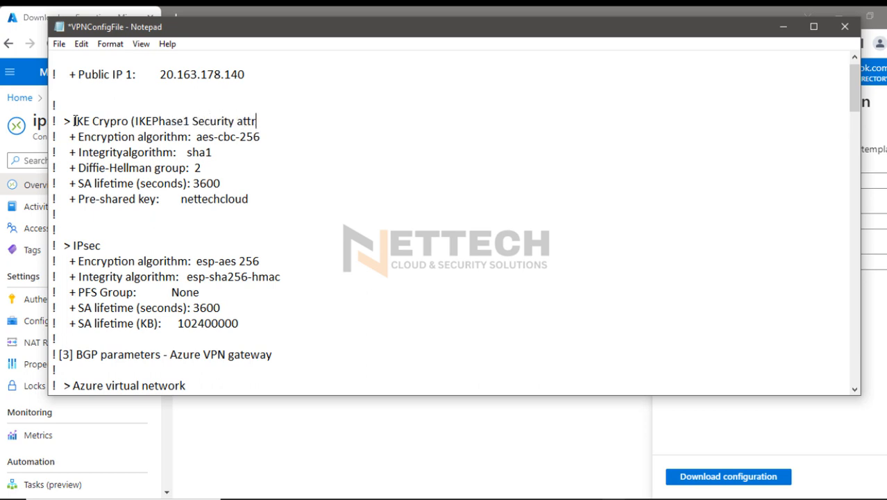
type("ibutes)")
left_click(151, 122)
Extend the IPsec heading to "IPsec Crypto (IKE Phase2)" and highlight it
type("Cr")
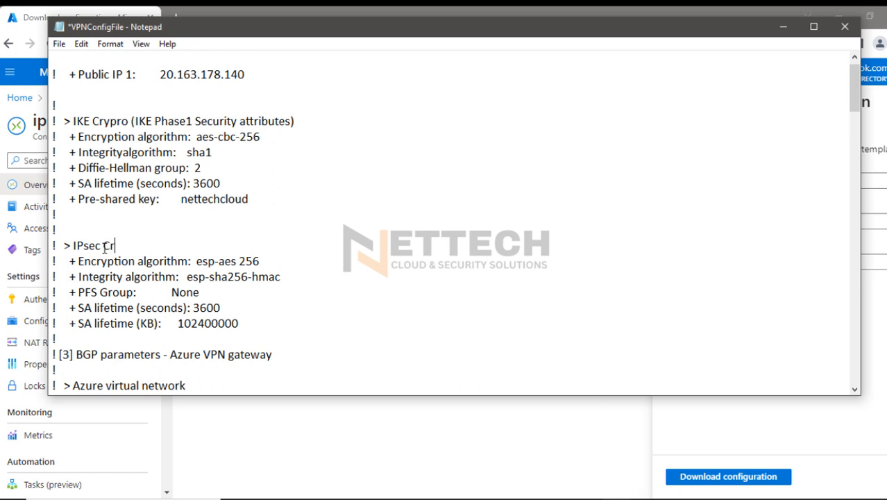
type("ypto (IKE Phase2")
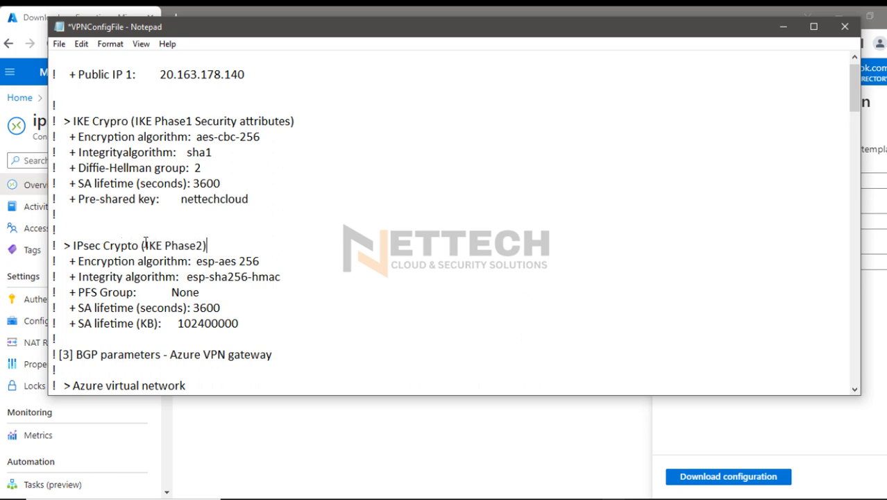
type(")")
left_click_drag(216, 245, 61, 251)
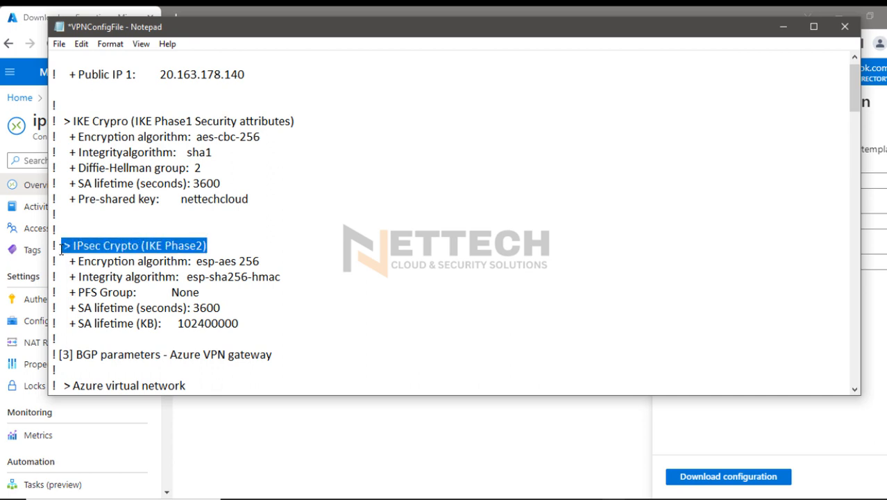
Highlight the IKE Phase 1 and IPsec Phase 2 headings, and the Phase 2 entries from encryption algorithm to PFS group
left_click_drag(73, 120, 298, 122)
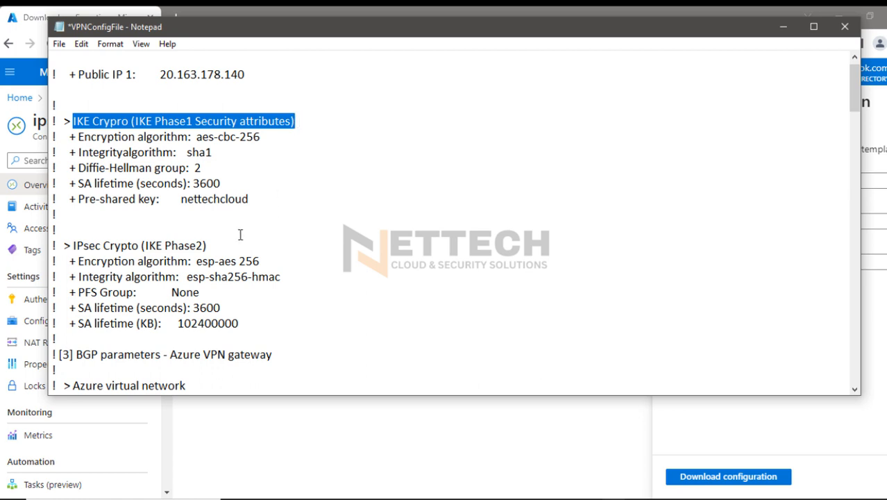
left_click_drag(217, 245, 55, 246)
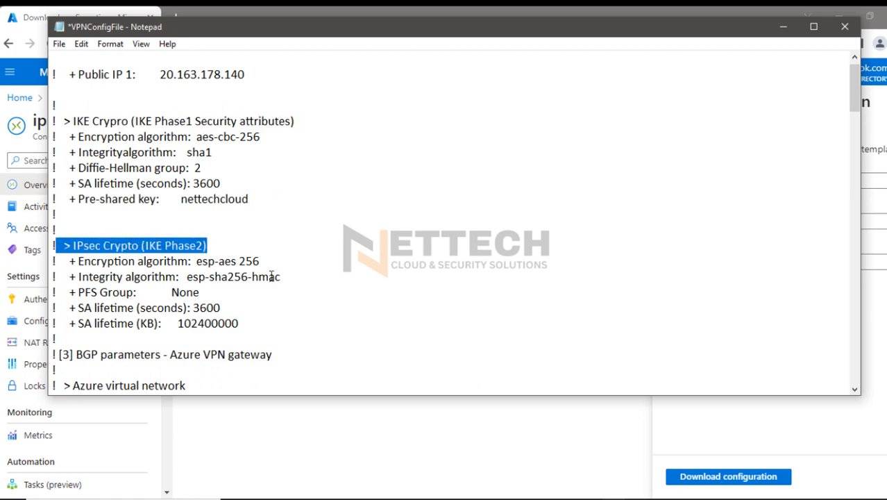
scroll(274, 279, "down", 1)
left_click_drag(215, 216, 78, 220)
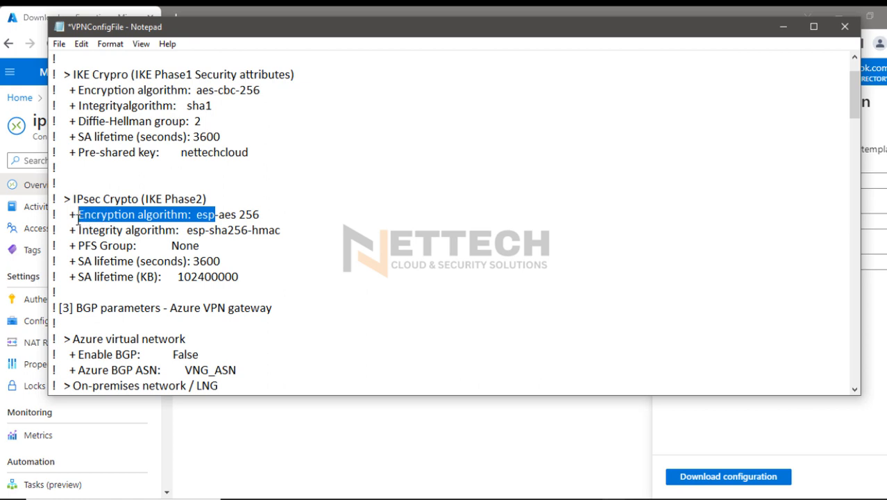
left_click_drag(263, 214, 224, 215)
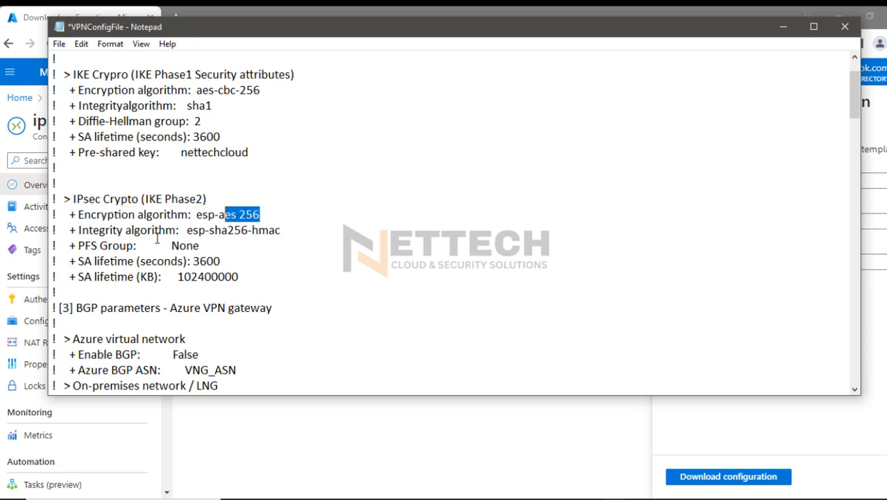
left_click_drag(280, 230, 78, 216)
left_click_drag(201, 247, 64, 216)
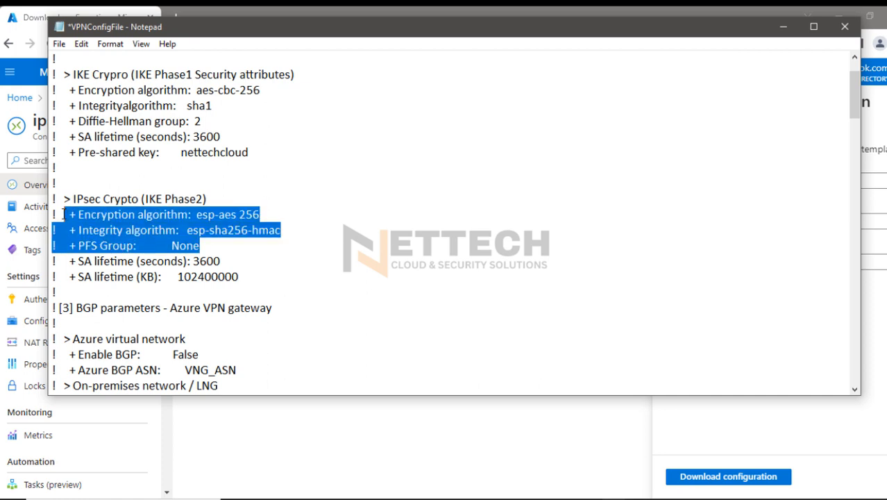
Highlight the PFS group and SA lifetime (seconds) entries under IPsec Crypto, and delete the SA lifetime (KB) entry
left_click(174, 246)
left_click_drag(99, 247, 199, 247)
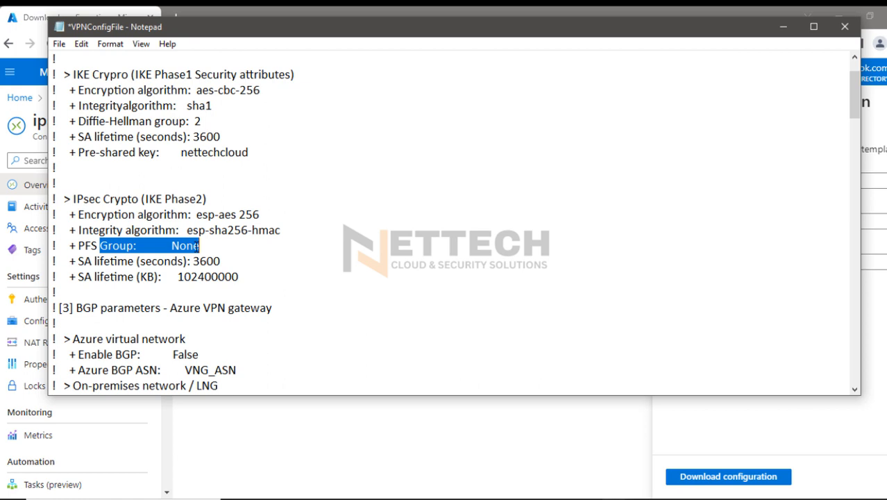
left_click(208, 252)
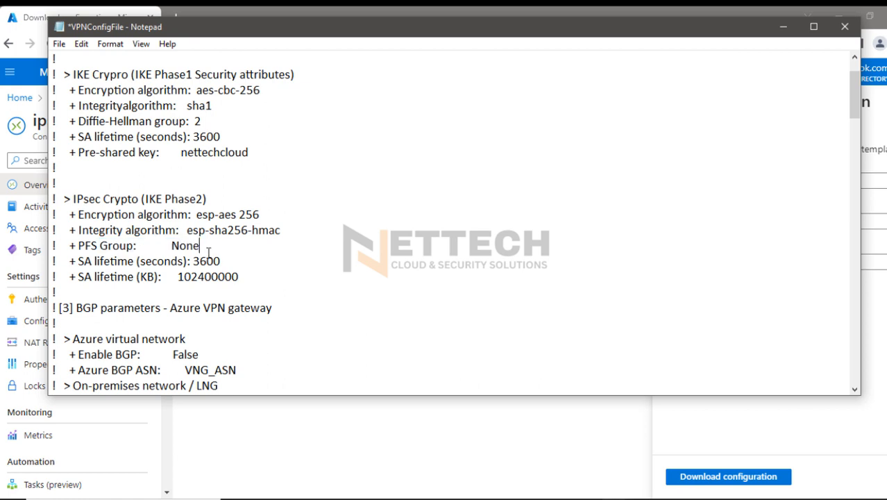
left_click_drag(201, 249, 73, 248)
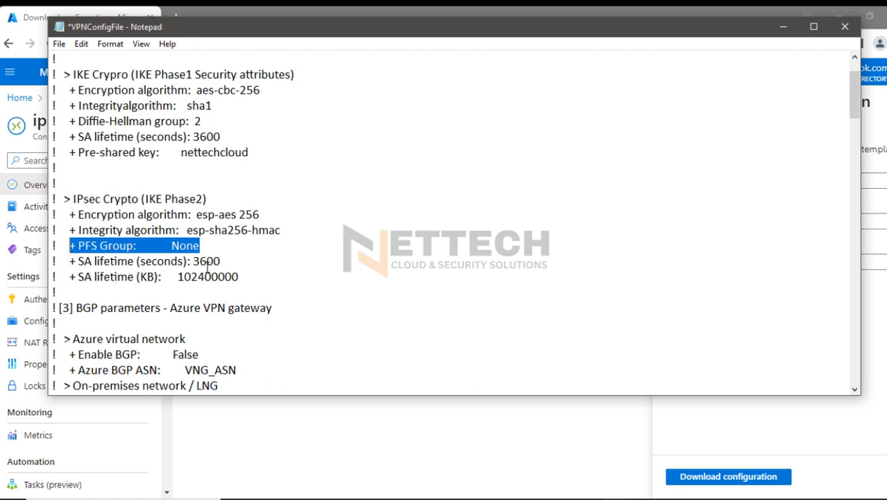
left_click_drag(219, 262, 74, 262)
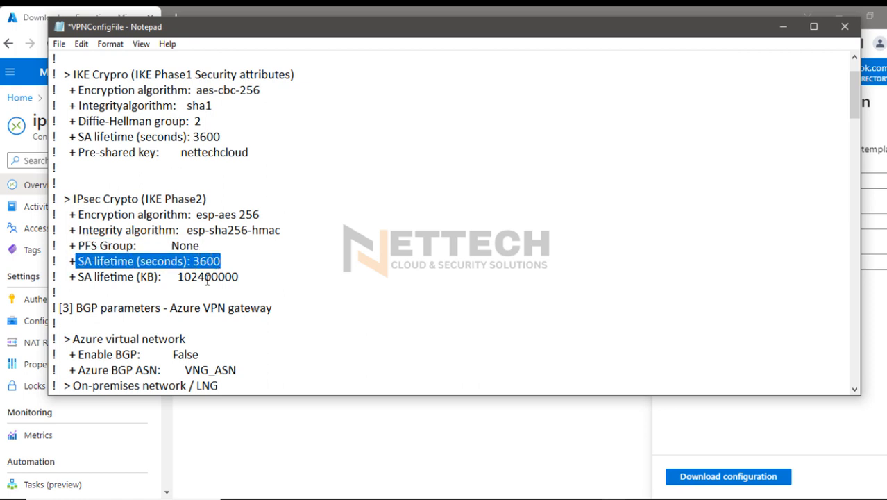
left_click_drag(239, 276, 54, 276)
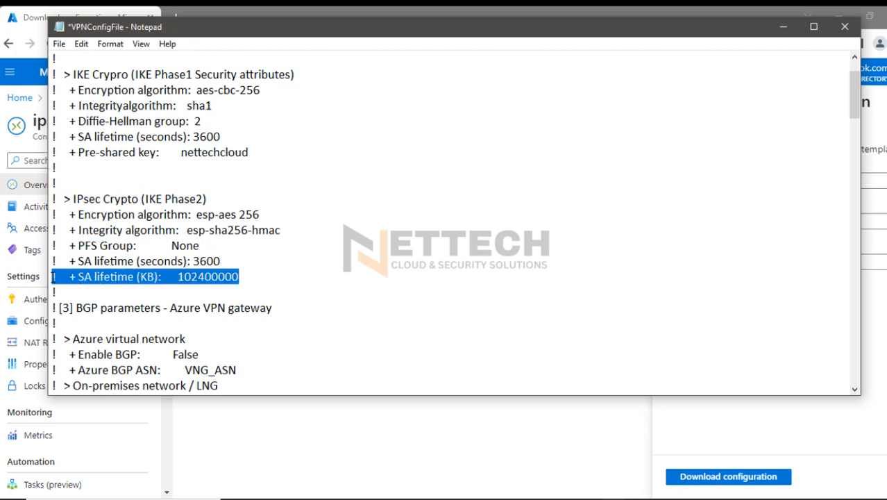
key("Delete")
Delete the whole "[3] BGP parameters - Azure VPN gateway" section, including its Azure and on-premises BGP entries
scroll(53, 277, "down", 3)
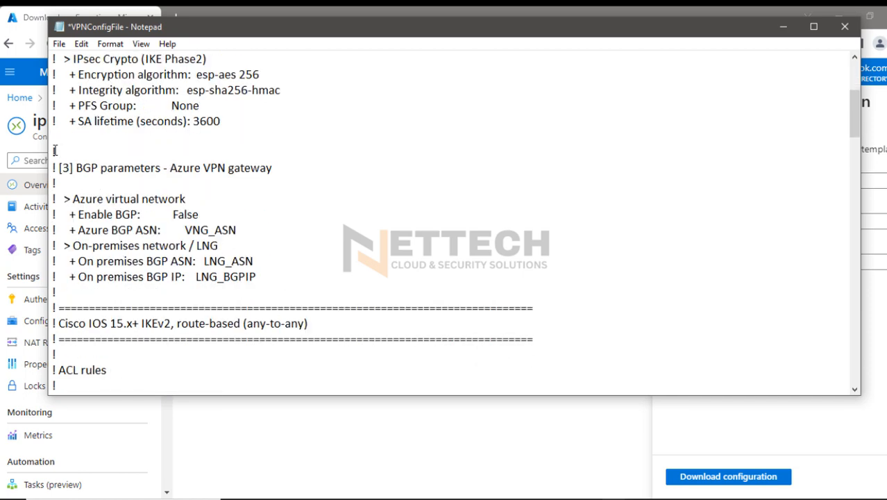
left_click_drag(56, 151, 303, 289)
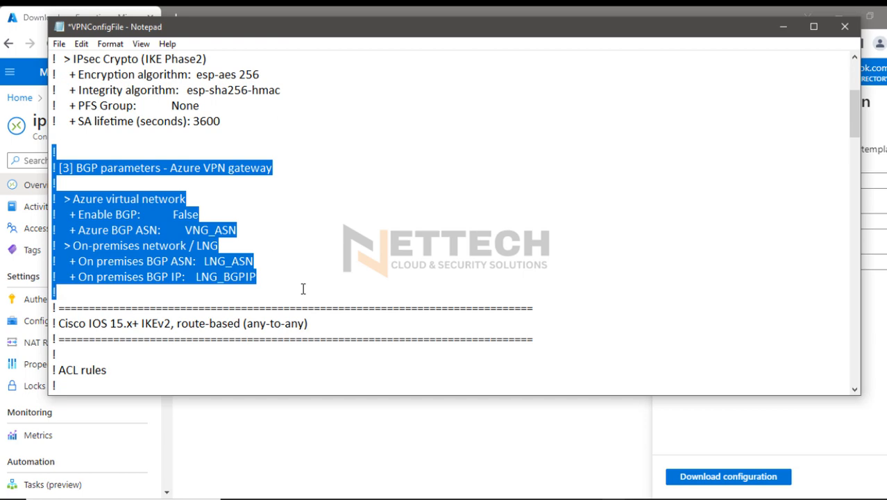
key("Delete")
Delete the Cisco IOS and ACL rules section with its access lists, and the IKE configuration through the Azure-Ikev2-Policy block
scroll(304, 290, "down", 1)
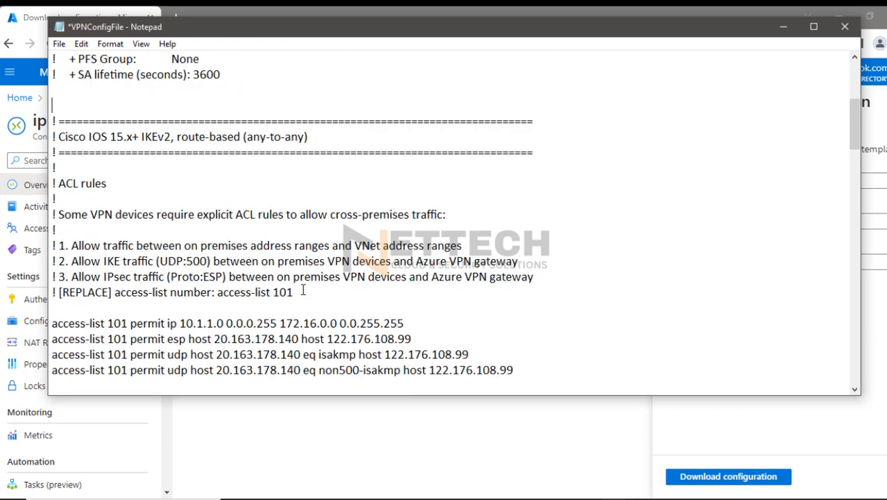
left_click_drag(54, 122, 537, 367)
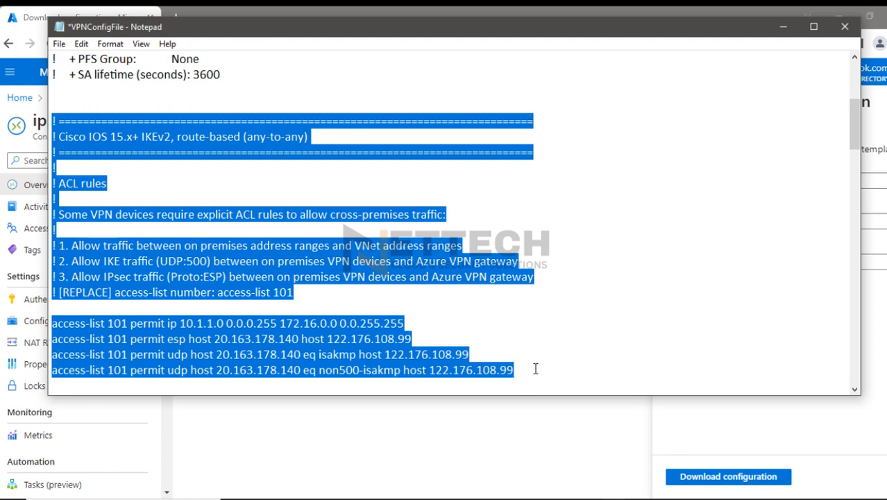
key("Delete")
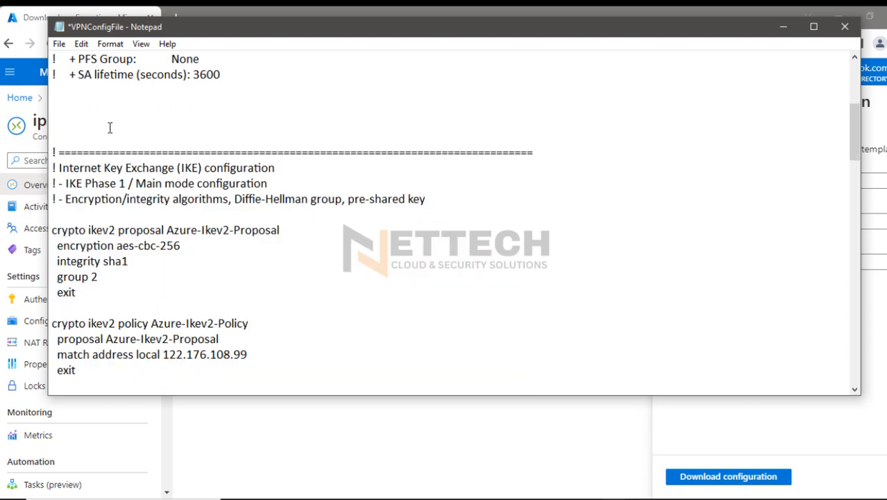
key("Delete")
key("Delete")
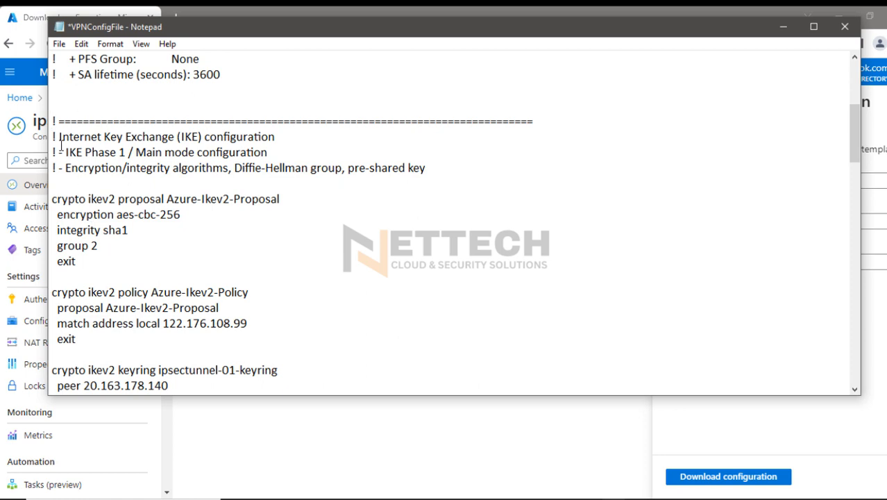
left_click_drag(53, 136, 289, 335)
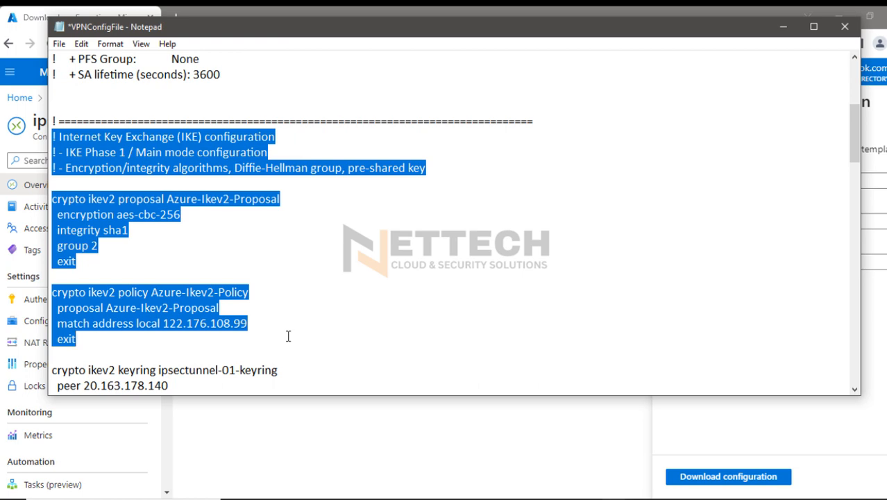
key("Delete")
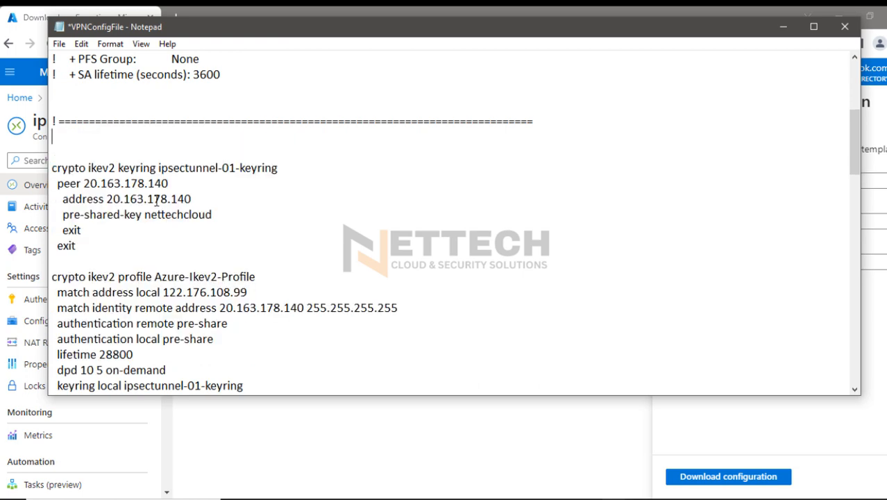
Compare the peer address in the ipsectunnel-01 keyring with the Public IP 1 entry at the beginning of the file
left_click_drag(106, 199, 196, 199)
scroll(196, 198, "up", 4)
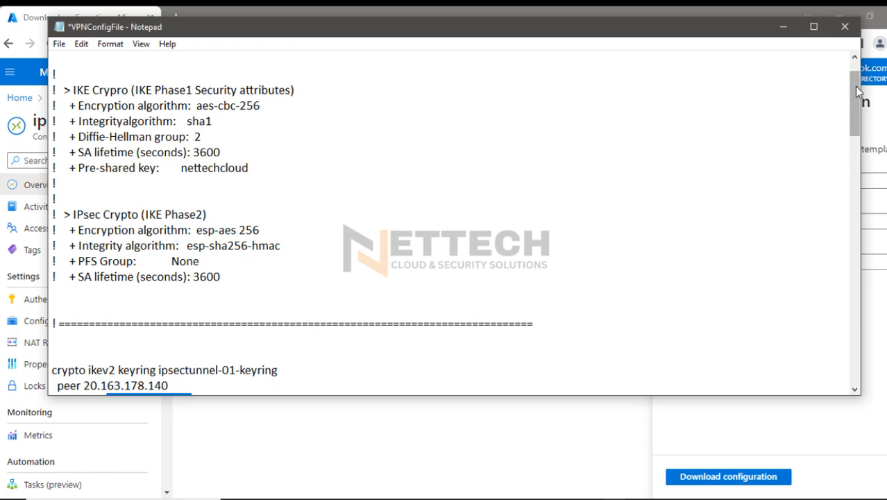
scroll(855, 87, "up", 1)
left_click_drag(246, 90, 166, 91)
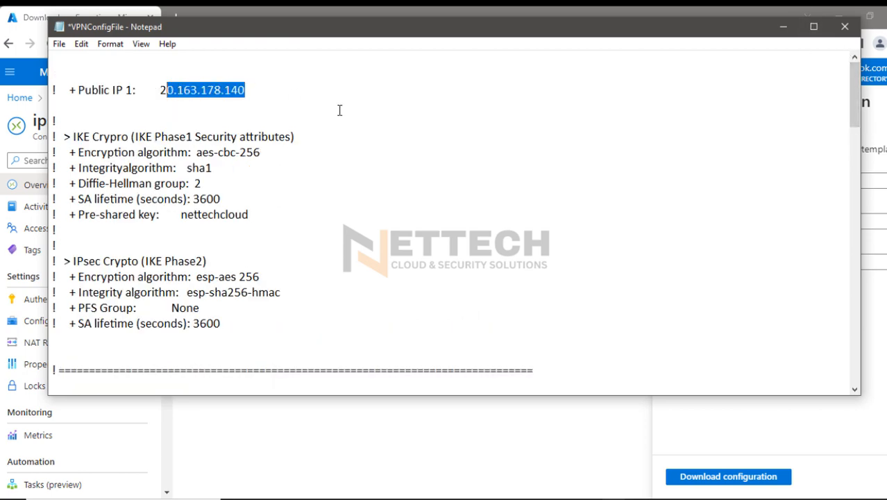
Delete the IKEv2 keyring and profile blocks, and the IPsec configuration section with its transform set and IPsec profile
left_click_drag(854, 97, 851, 155)
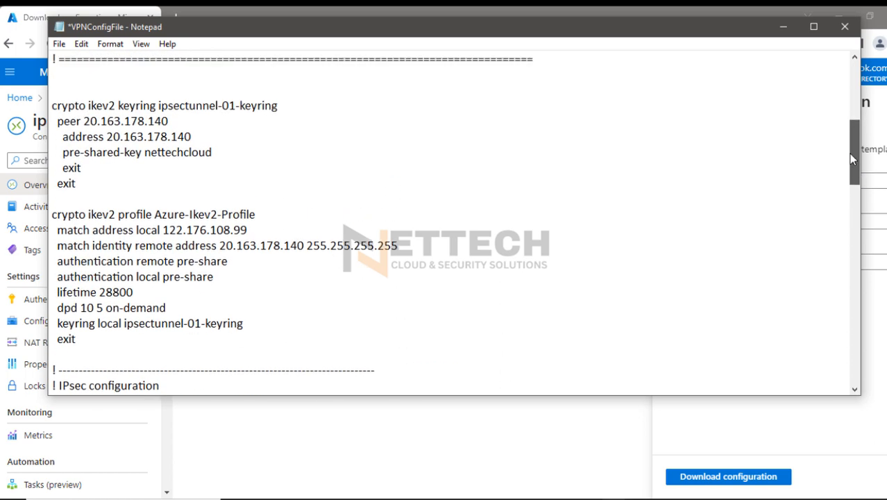
left_click_drag(77, 340, 52, 98)
key("Delete")
key("Delete")
key("Delete")
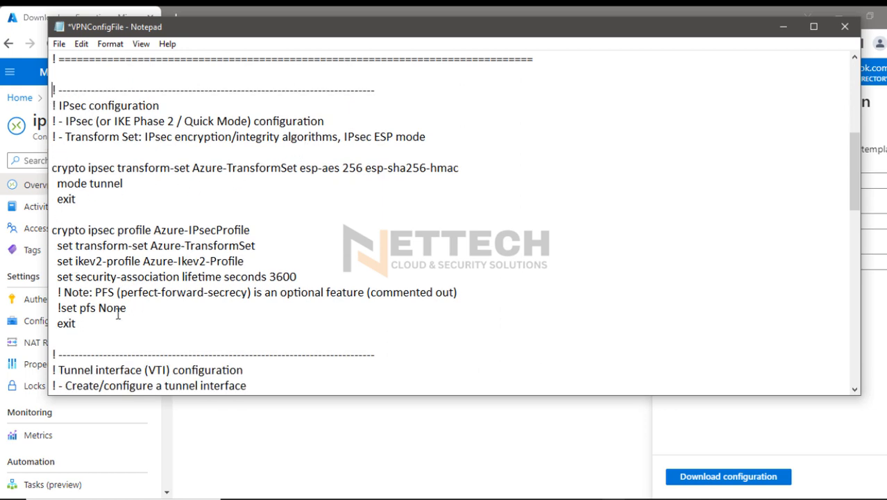
left_click_drag(74, 324, 53, 75)
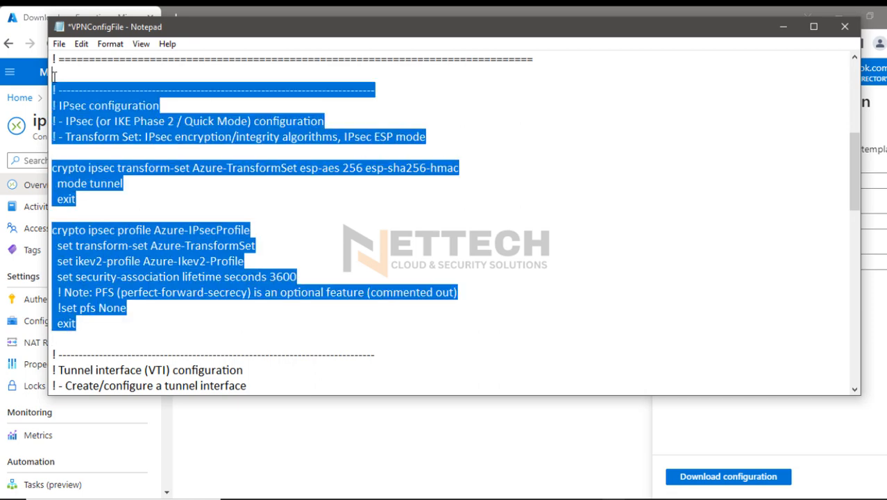
key("Delete")
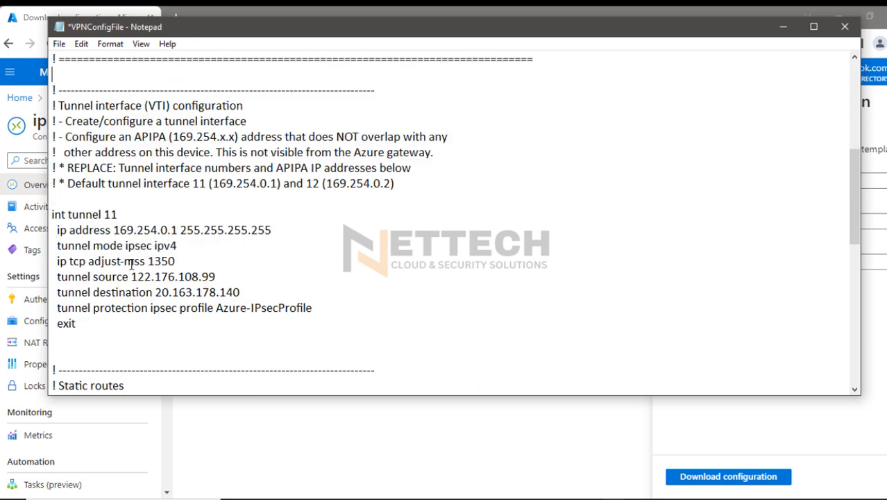
Highlight the tunnel 11 interface's IP address, TCP MSS adjustment, and tunnel source and destination lines
left_click_drag(178, 230, 61, 230)
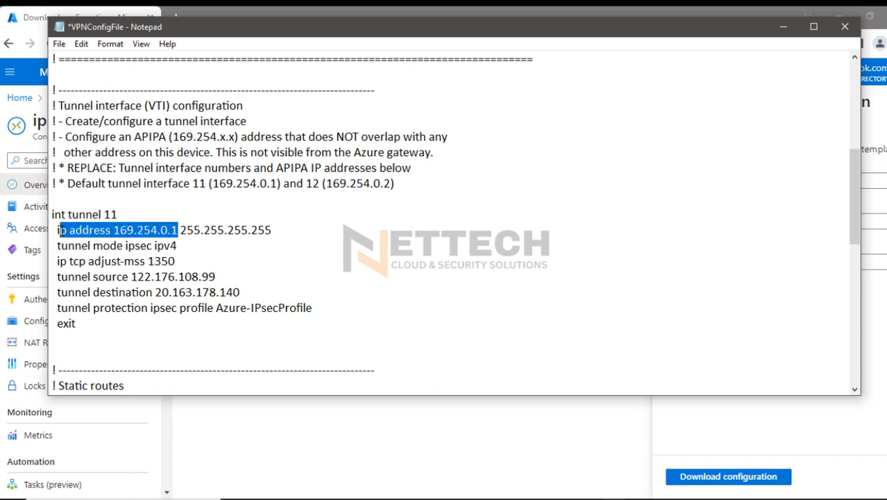
left_click_drag(184, 264, 59, 265)
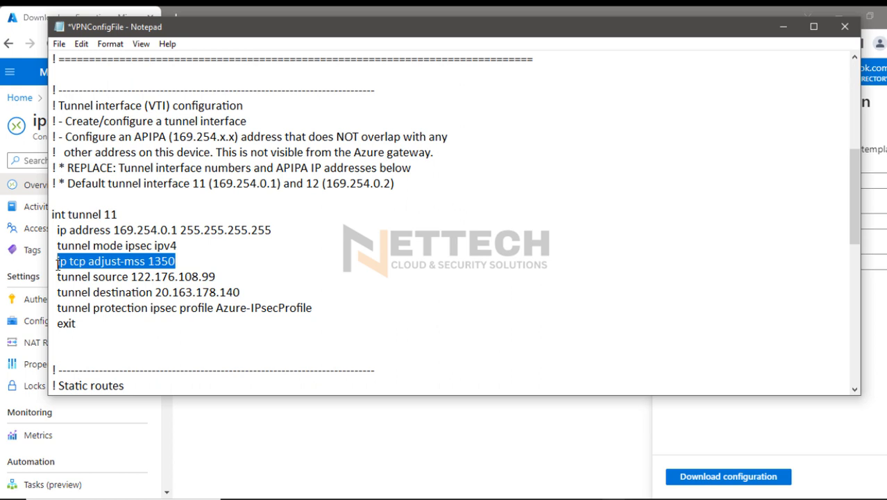
left_click_drag(218, 276, 123, 277)
left_click_drag(235, 291, 47, 276)
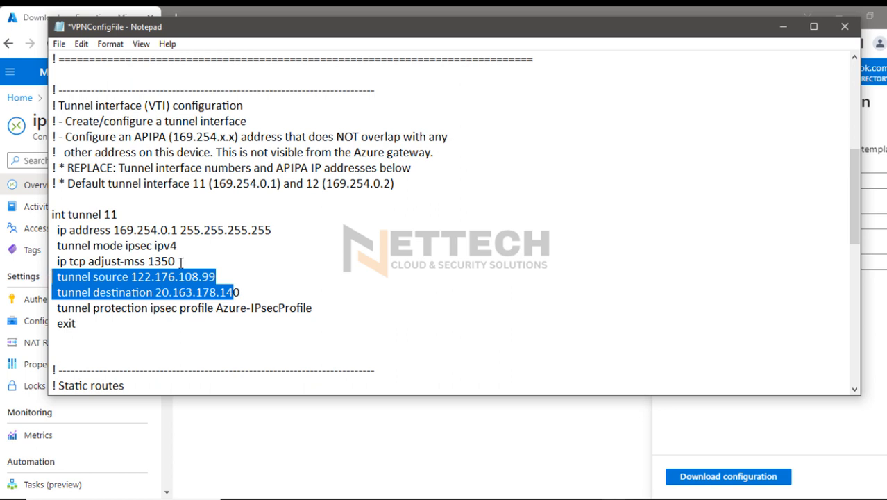
left_click_drag(180, 262, 58, 261)
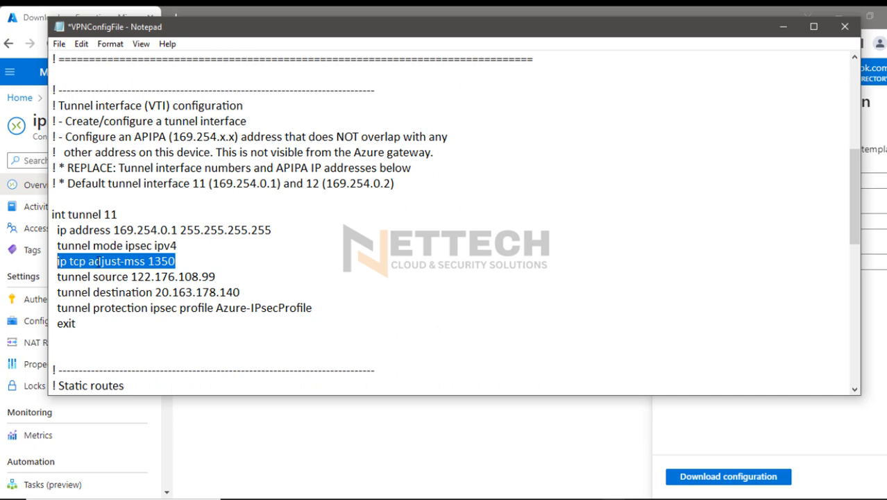
left_click_drag(115, 230, 272, 233)
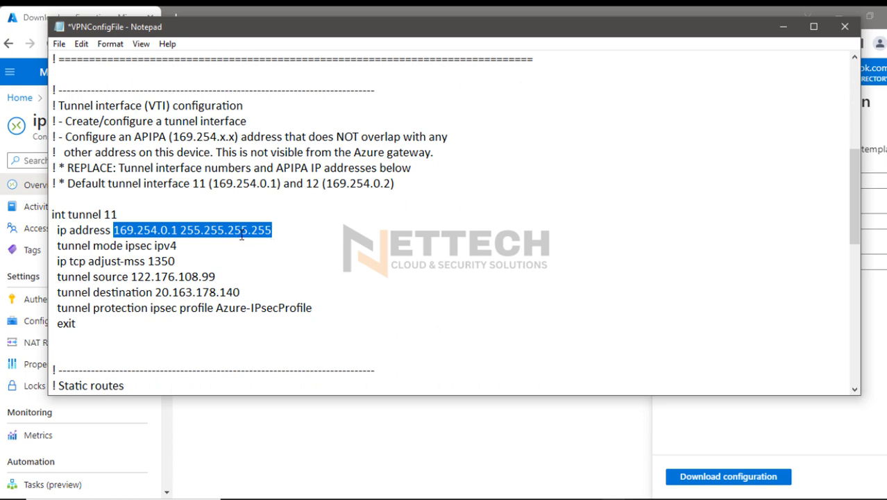
Move the tunnel 11 address and mask 169.254.0.1 255.255.255.255 to the blank area below the IPsec Phase 2 parameters
left_click_drag(271, 231, 125, 231)
right_click(127, 231)
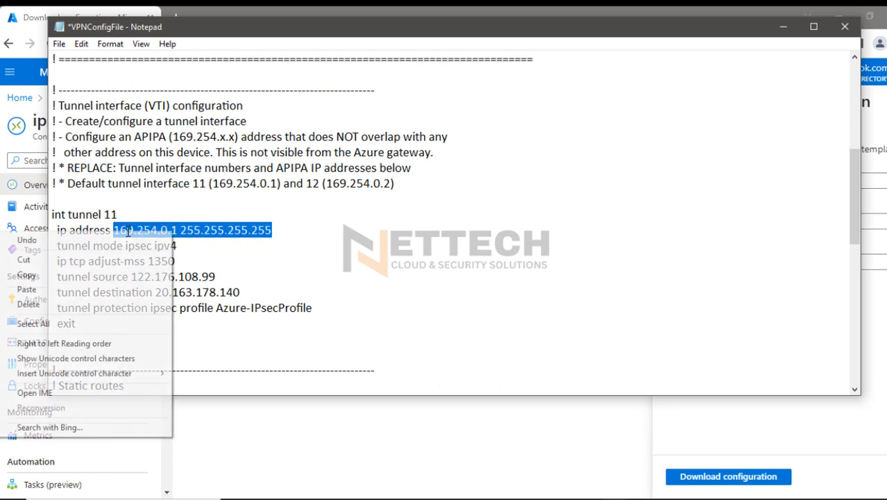
left_click(61, 258)
scroll(182, 179, "up", 4)
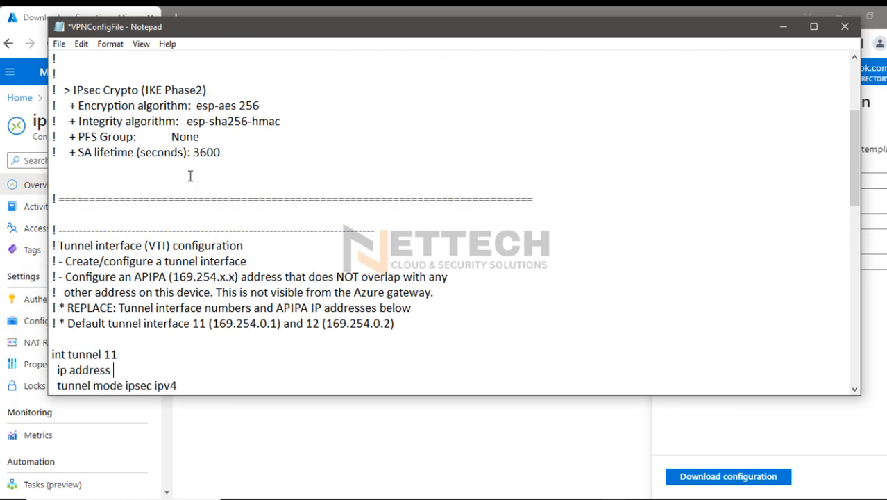
left_click(72, 223)
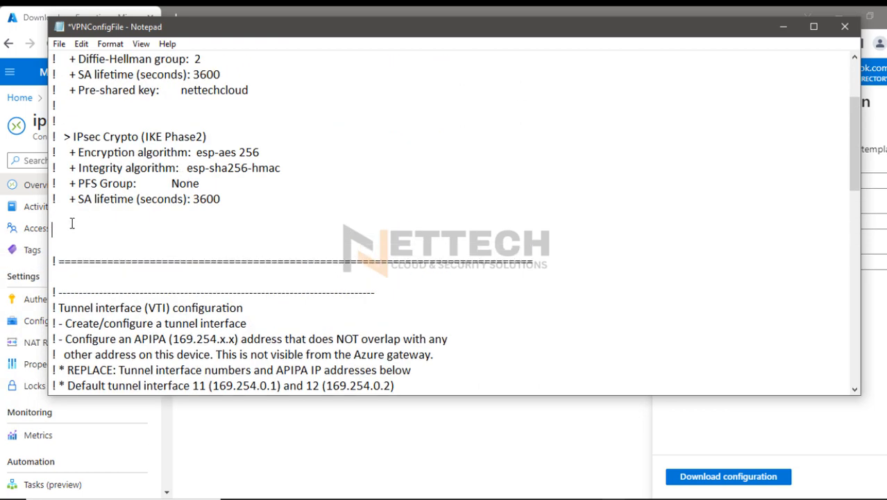
key("ctrl+v")
Review the retained Public IP 1, IKE Phase 1, IPsec Phase 2 and tunnel address entries by highlighting each in turn
scroll(142, 218, "up", 3)
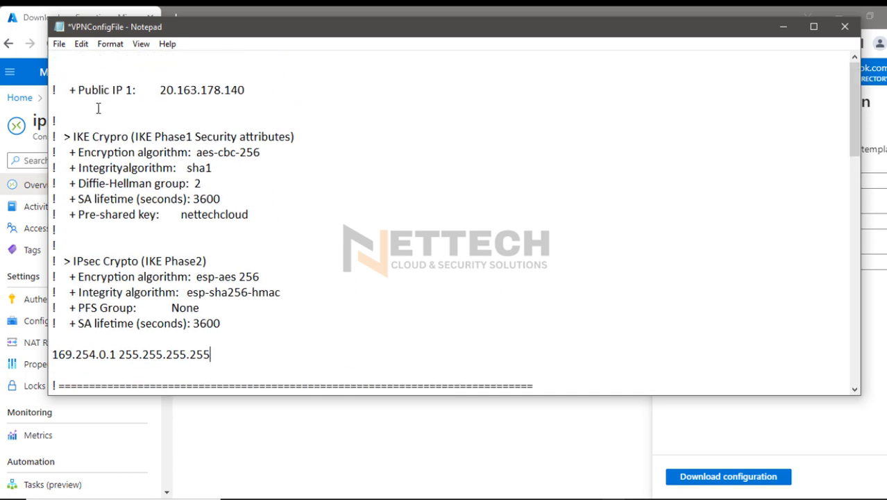
left_click_drag(74, 89, 252, 91)
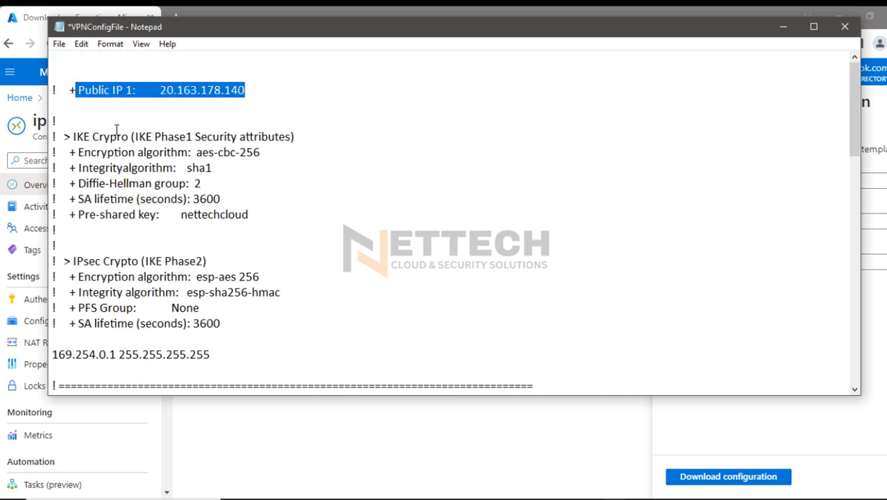
left_click_drag(68, 138, 261, 215)
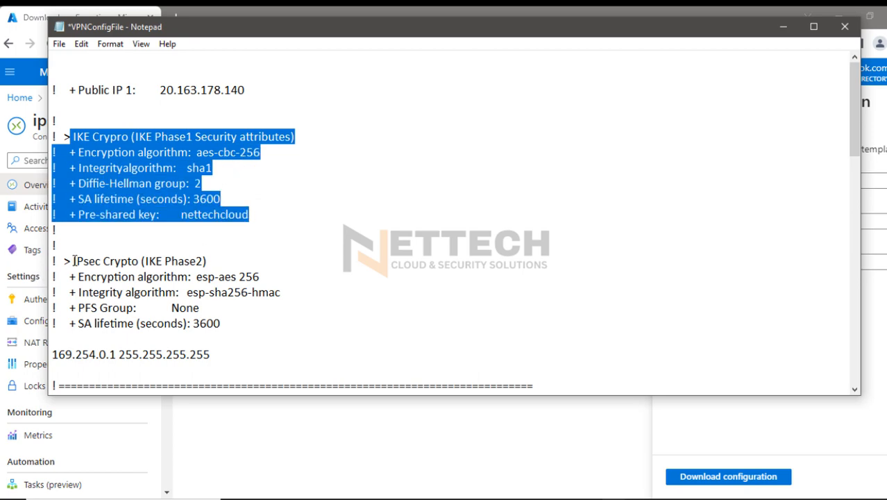
left_click_drag(65, 260, 66, 353)
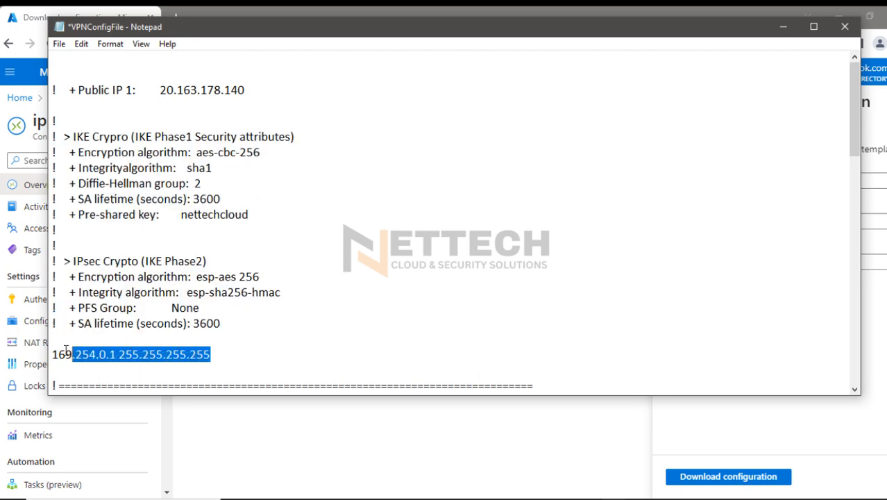
Delete everything from the tunnel interface (VTI) configuration section through the end of the configuration file
scroll(836, 144, "down", 3)
scroll(853, 180, "down", 3)
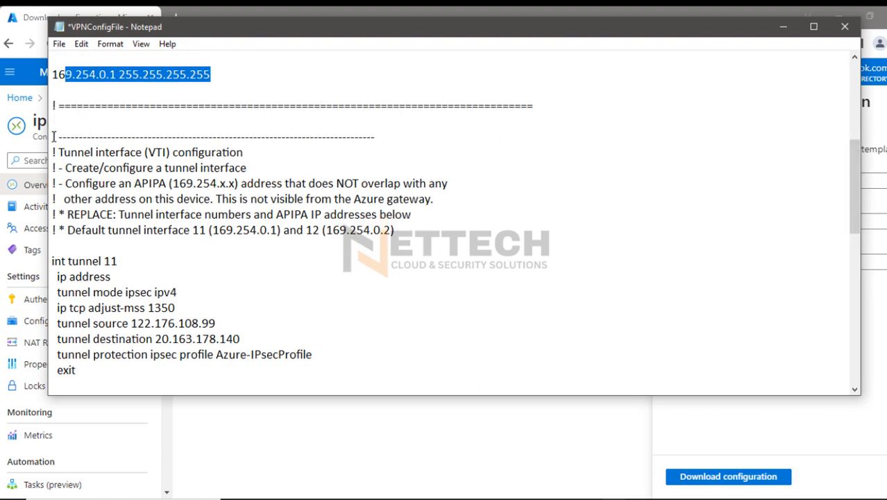
left_click_drag(52, 136, 653, 392)
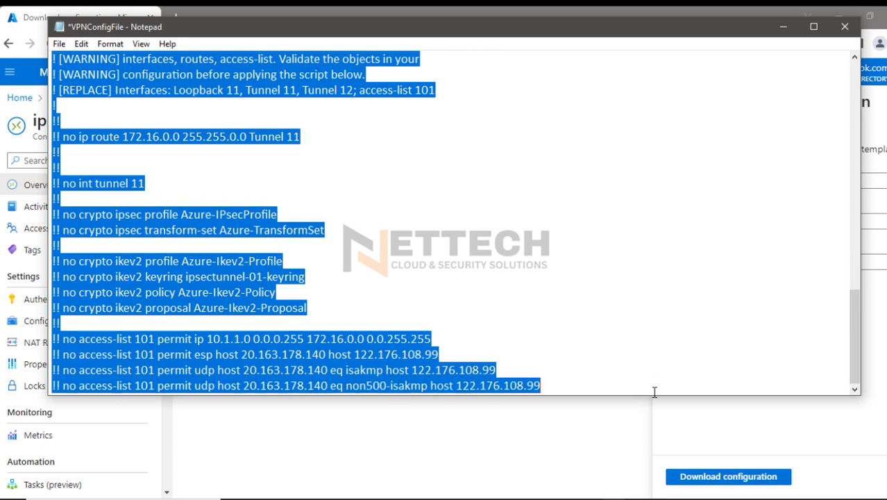
key("Delete")
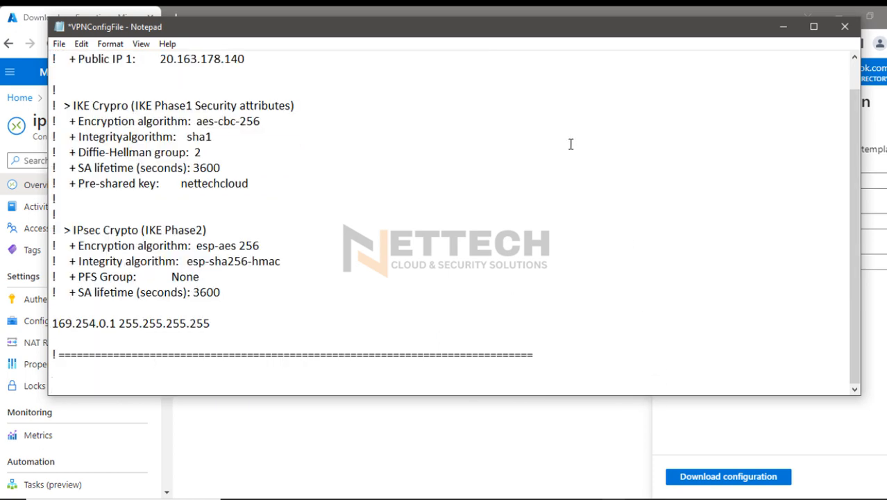
Make the Notepad window taller, add a separator line of equals signs above Public IP 1, and highlight the retained parameters
scroll(459, 273, "up", 1)
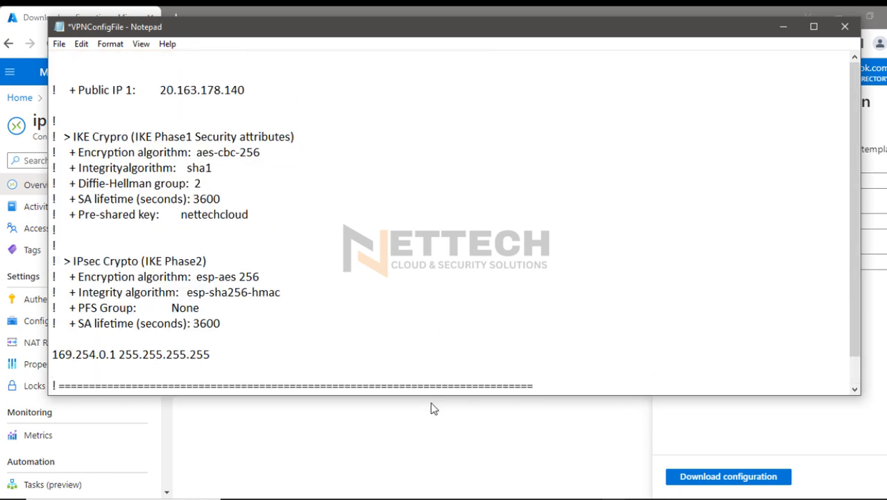
left_click_drag(434, 394, 452, 474)
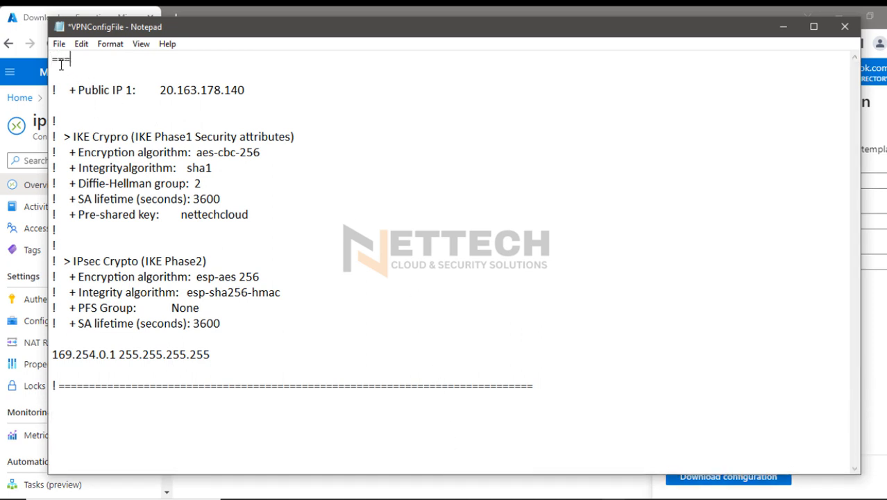
type("=============================================================")
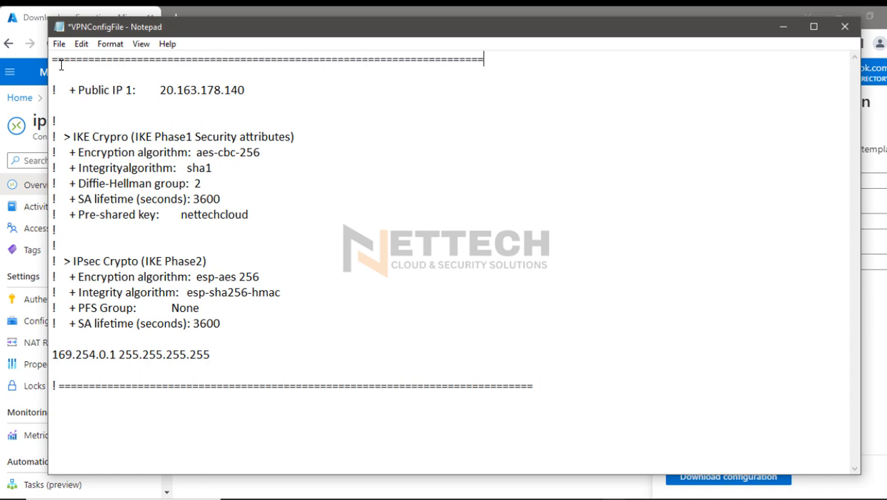
type("============")
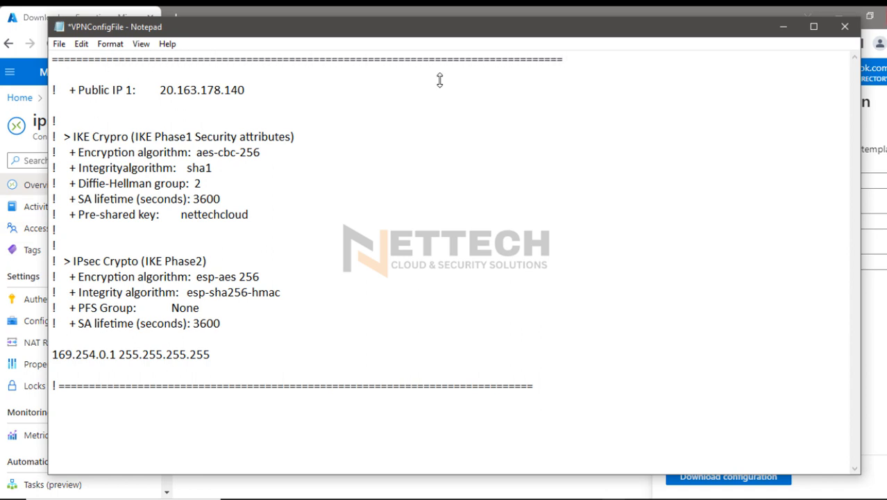
left_click_drag(220, 355, 41, 78)
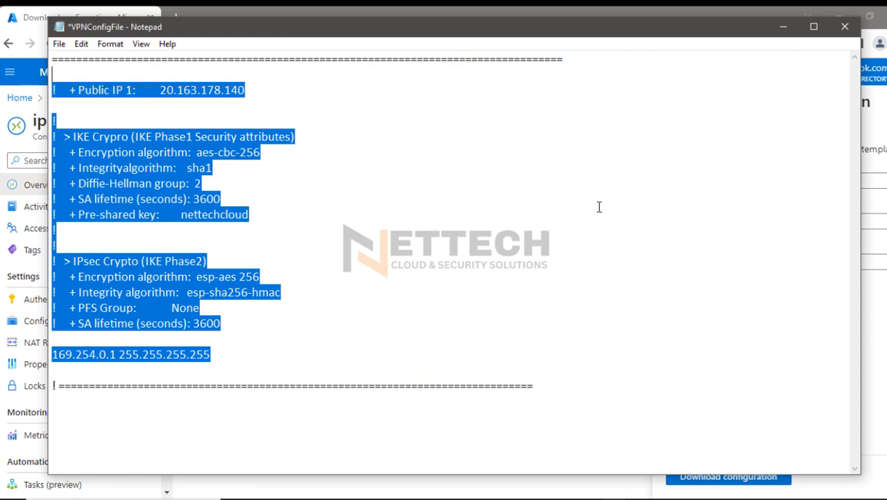
left_click(599, 207)
Switch to the PA-VM firewall's web console and dismiss the commit status dialog
left_click(782, 26)
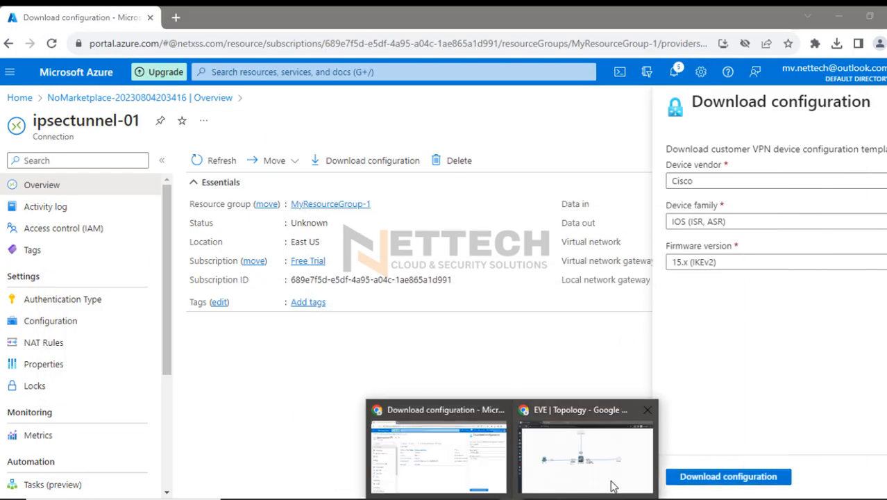
left_click(634, 468)
left_click(208, 14)
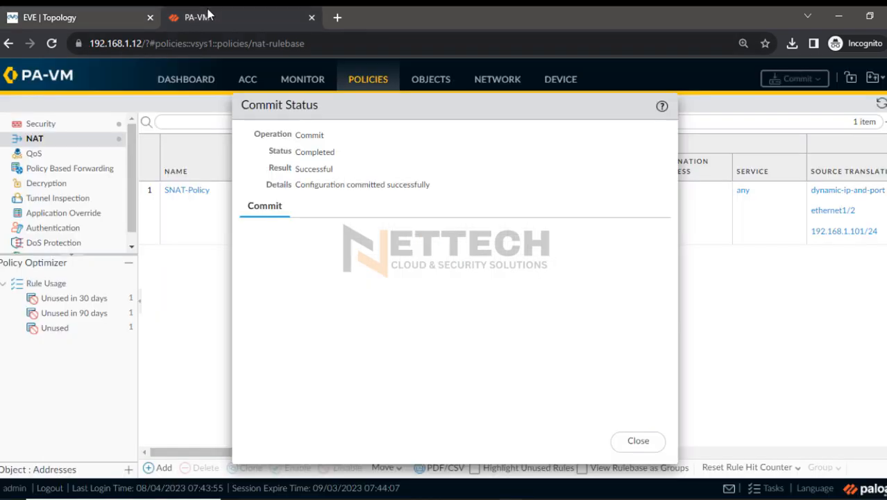
left_click(637, 439)
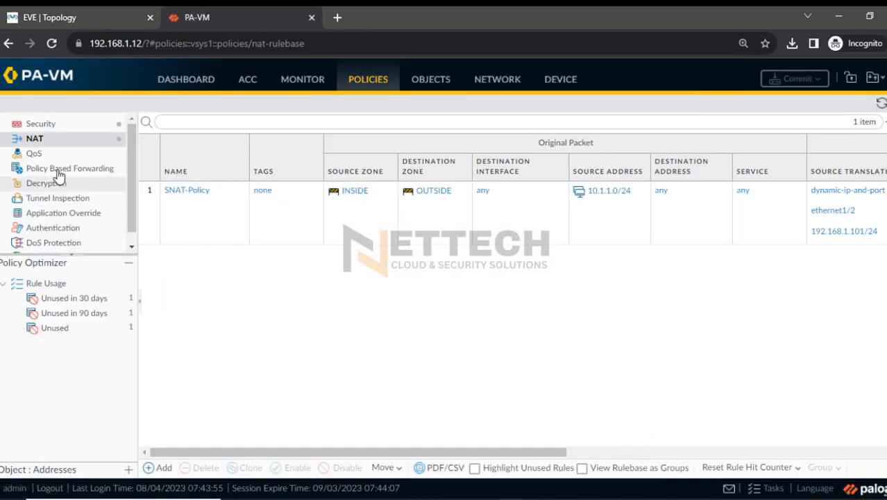
Start a new tunnel interface in the firewall's network settings, numbered 1 and assigned to the default virtual router
left_click(521, 81)
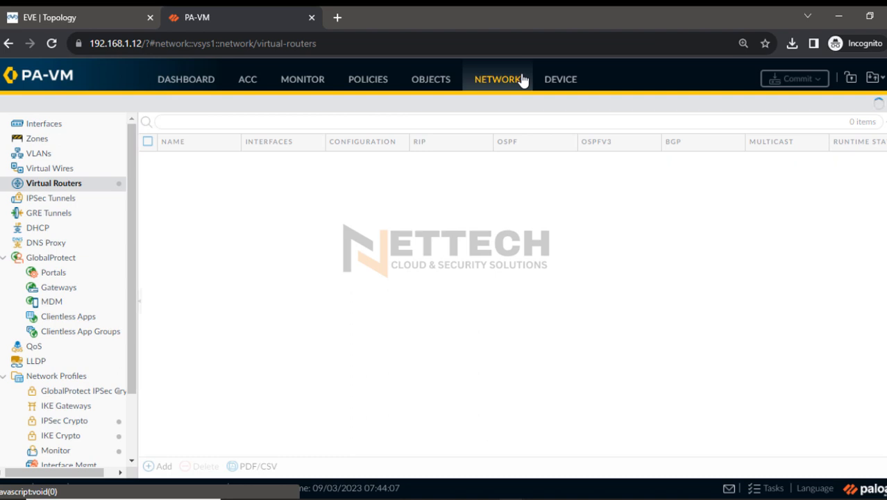
left_click(44, 129)
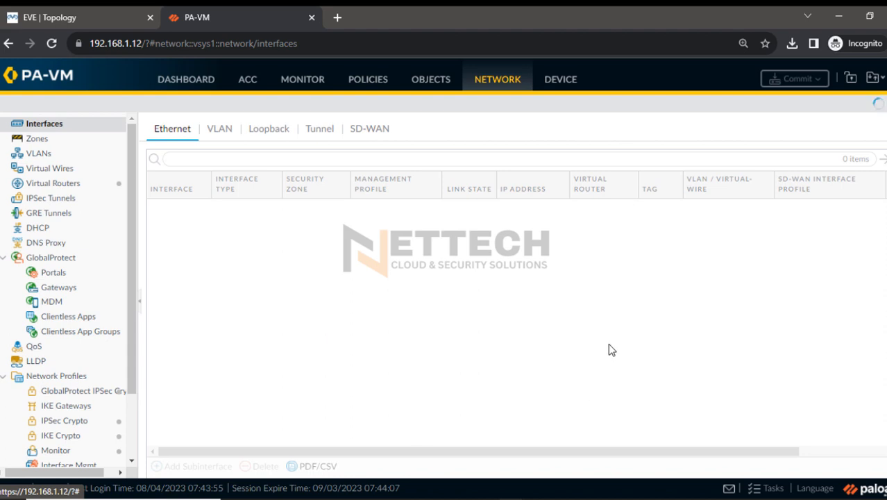
key("ctrl+plus")
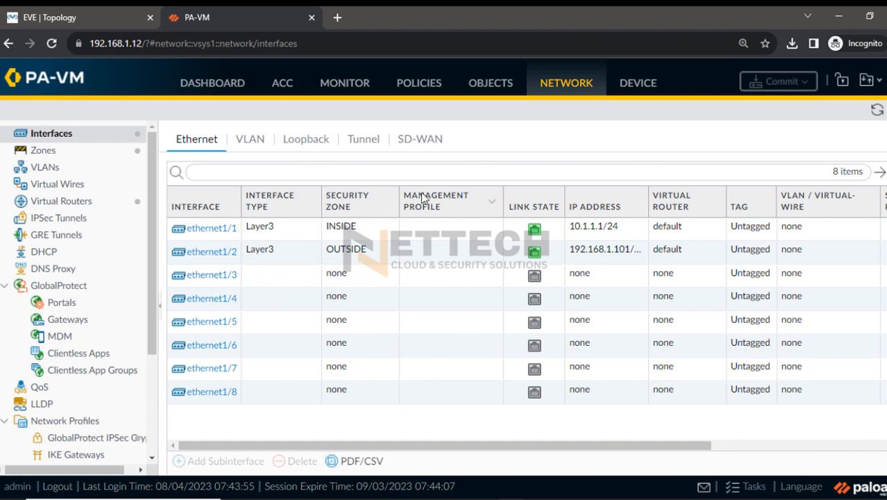
left_click(362, 141)
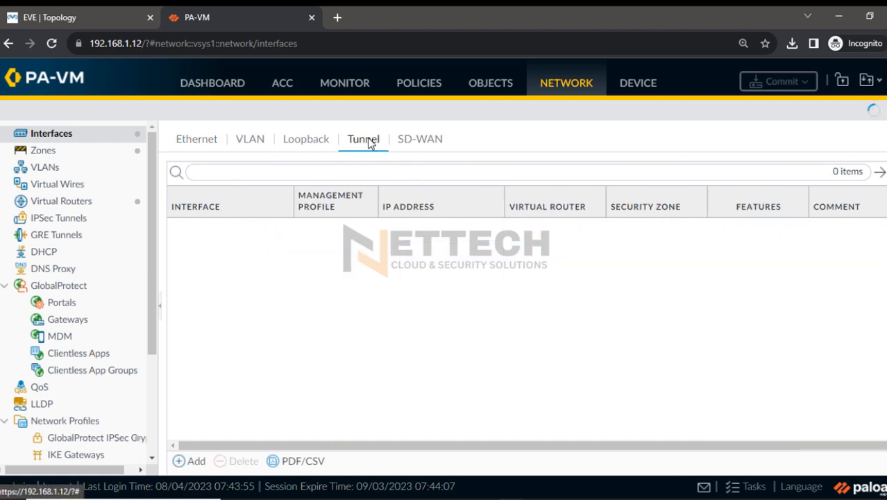
left_click(189, 460)
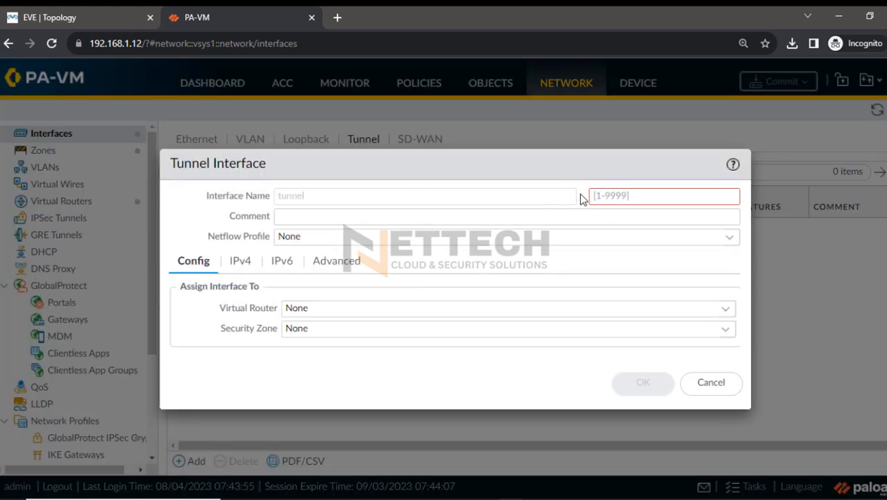
type("1")
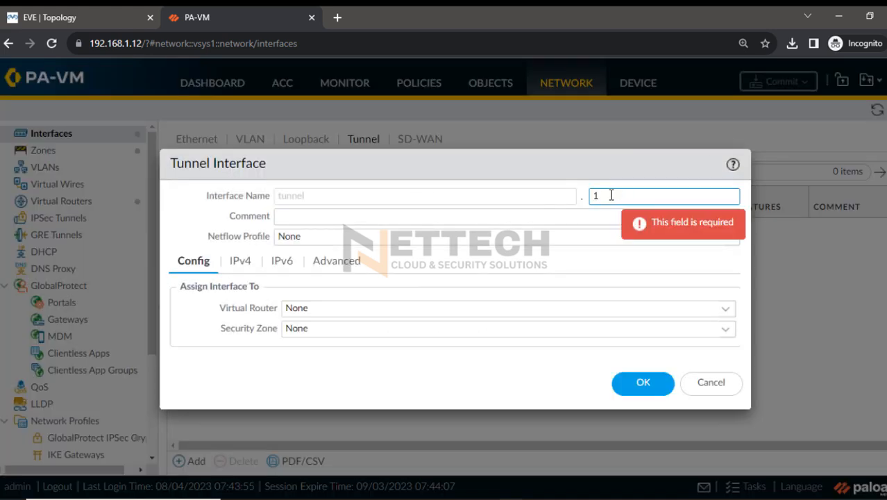
left_click(721, 311)
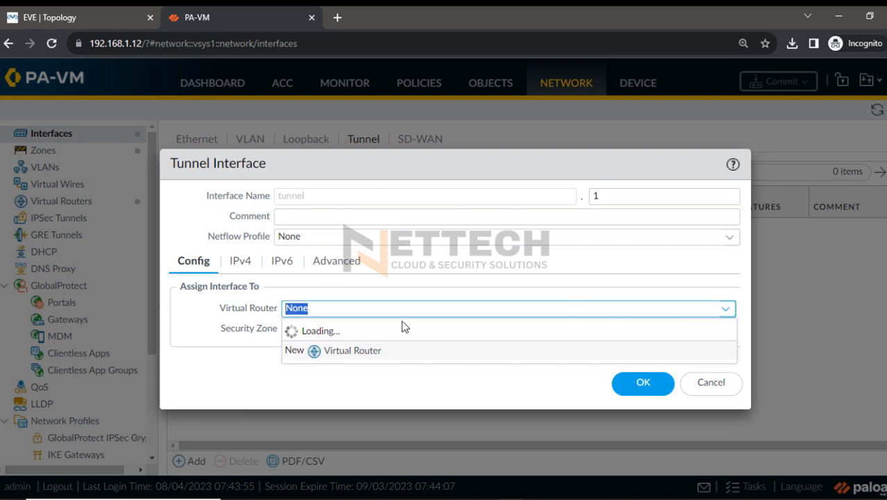
left_click(331, 349)
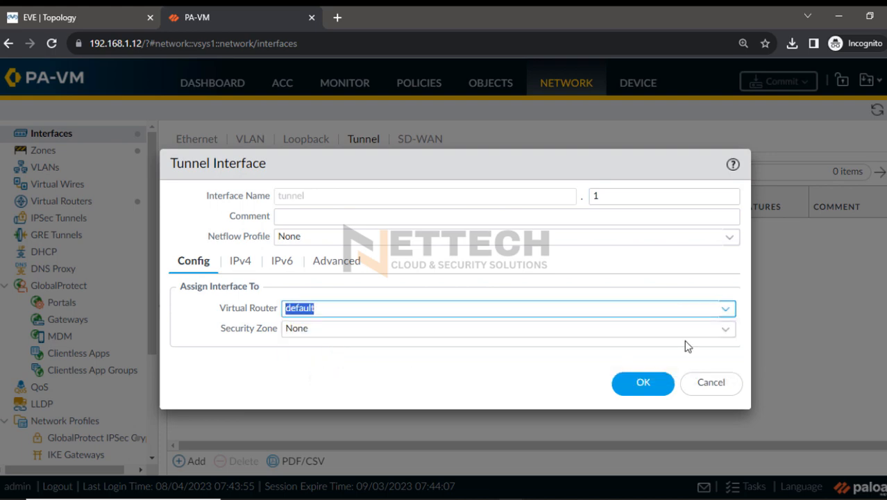
Create a security zone named VPN-ZONE and assign the tunnel interface to it
left_click(725, 332)
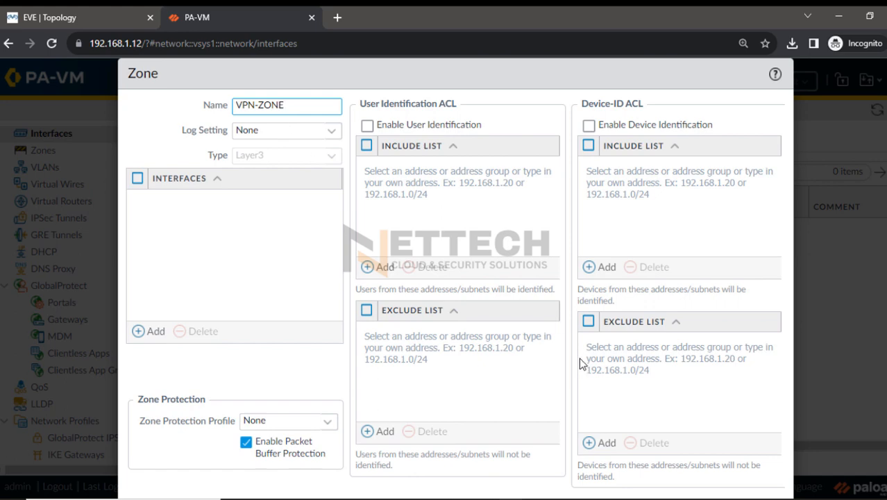
key("Return")
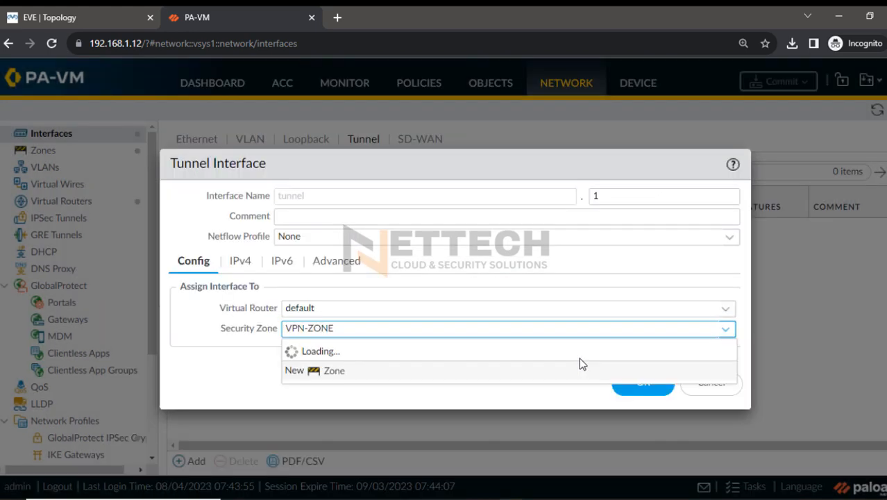
left_click(216, 378)
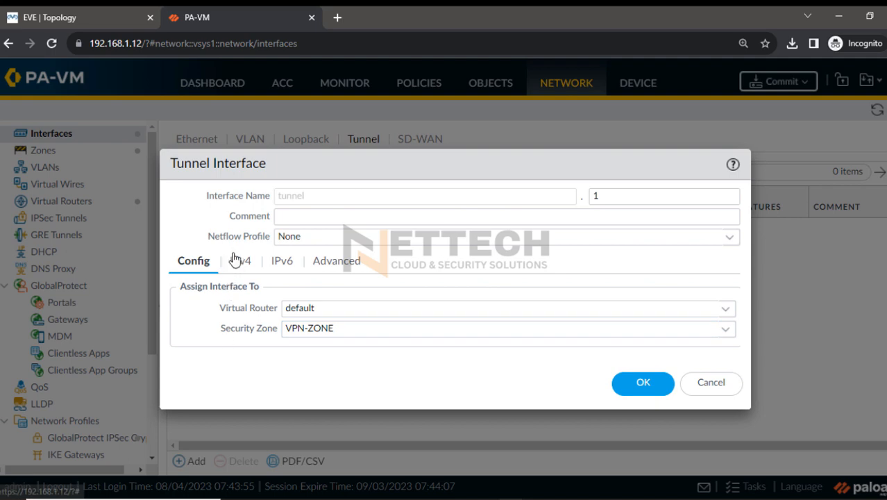
Add the IPv4 address 169.254.0.1/30 to the tunnel interface
left_click(236, 260)
left_click(191, 396)
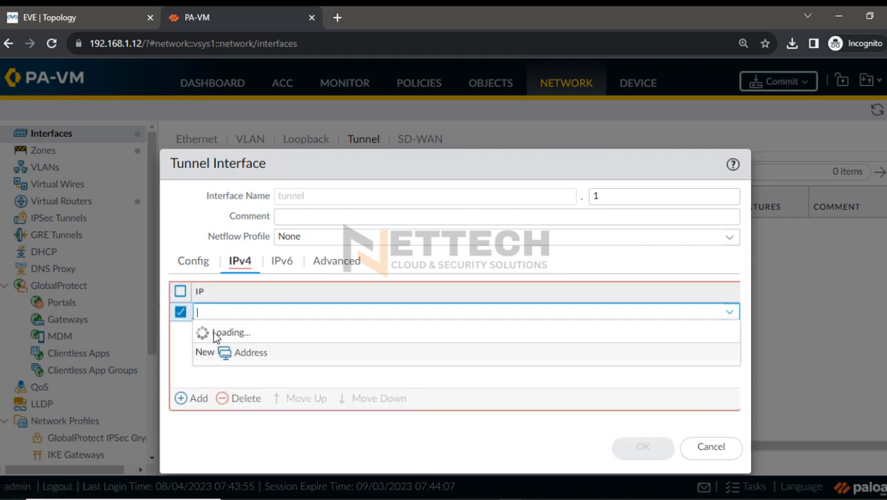
type("192")
key("BackSpace")
key("BackSpace")
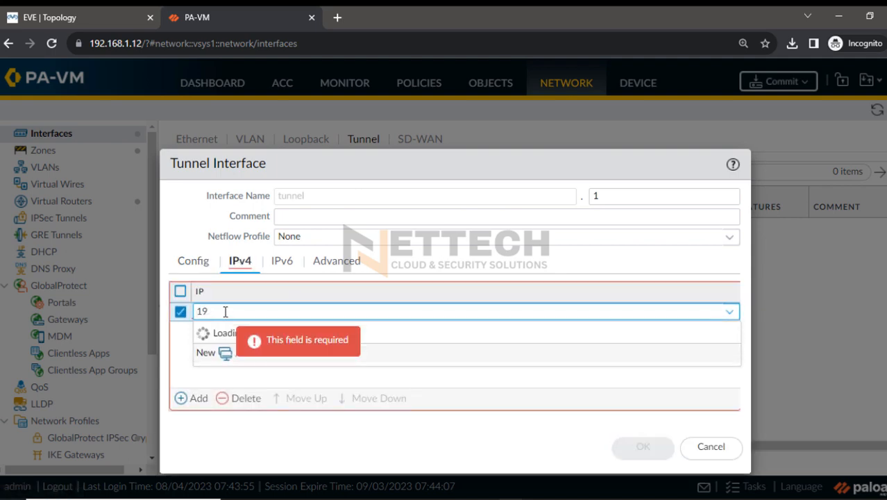
type("69.254.0.")
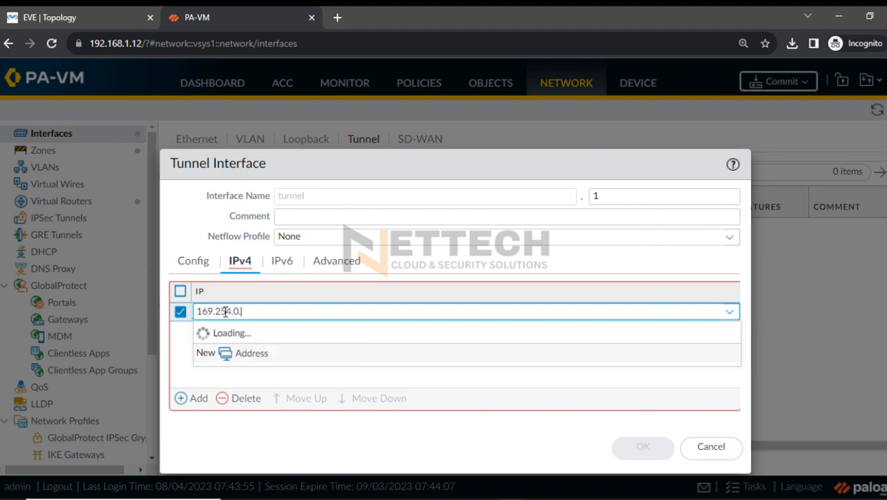
type("1/30")
left_click(269, 420)
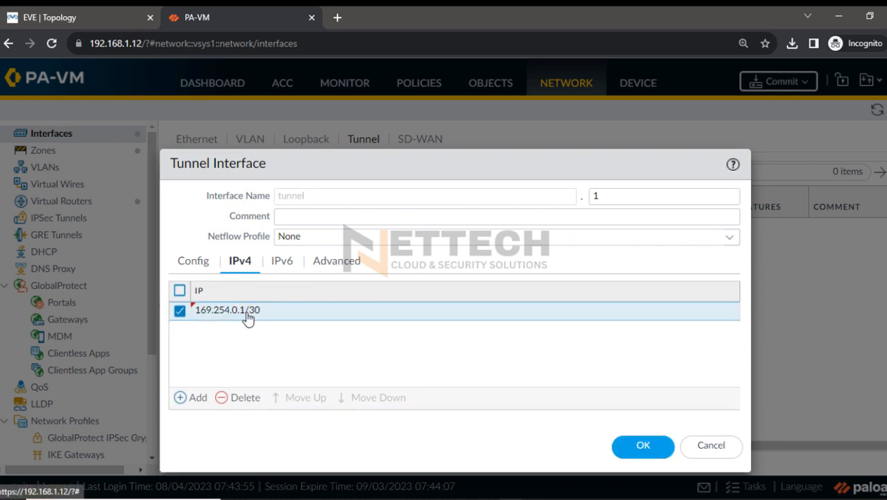
Circle the tunnel interface's IPv4 address with the red annotation pen and add a check mark beside it
left_click_drag(339, 167, 331, 127)
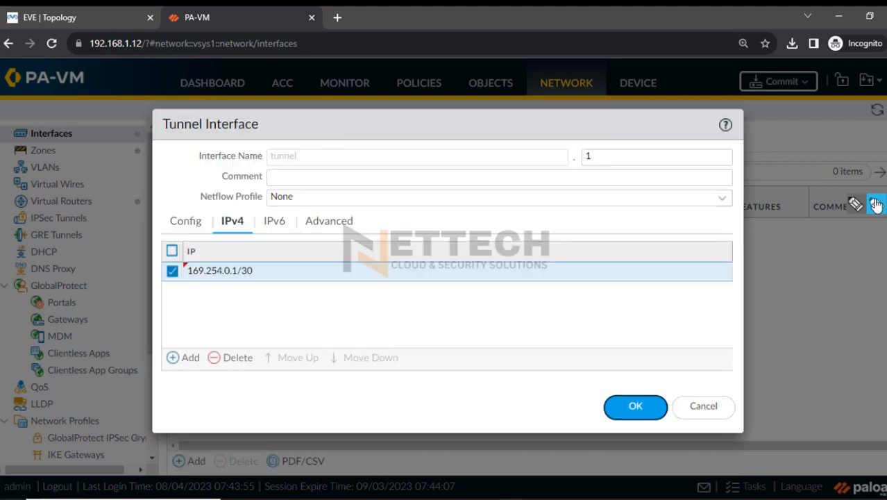
left_click(855, 205)
mouse_move(876, 272)
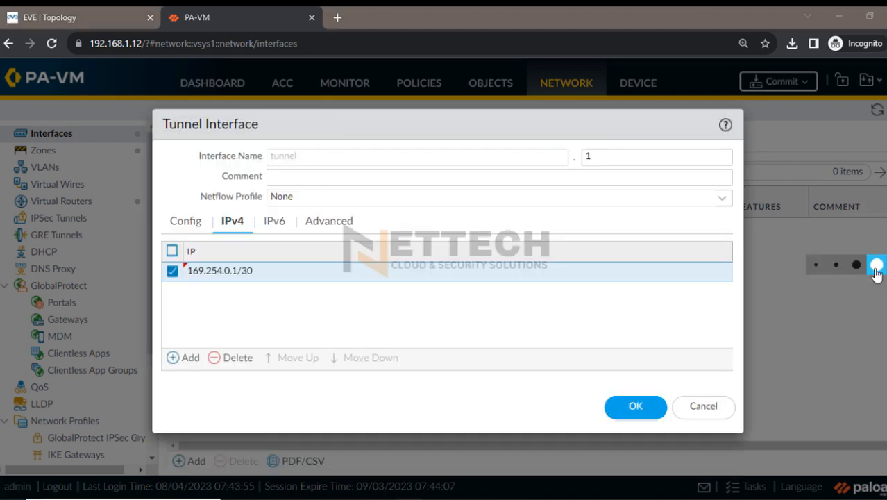
left_click(820, 266)
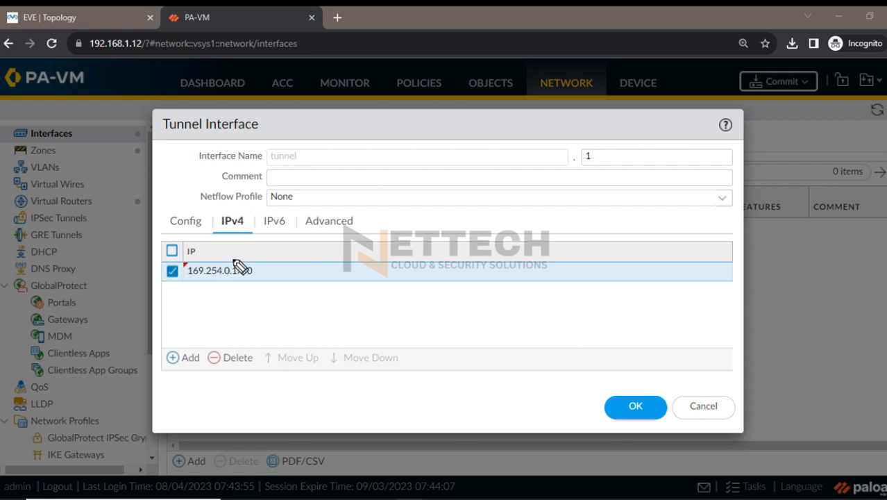
left_click_drag(239, 255, 138, 273)
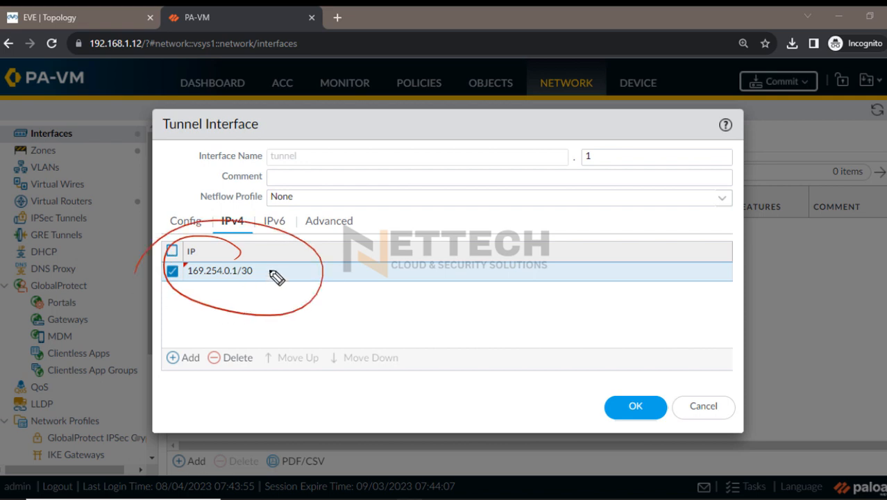
left_click_drag(277, 275, 298, 283)
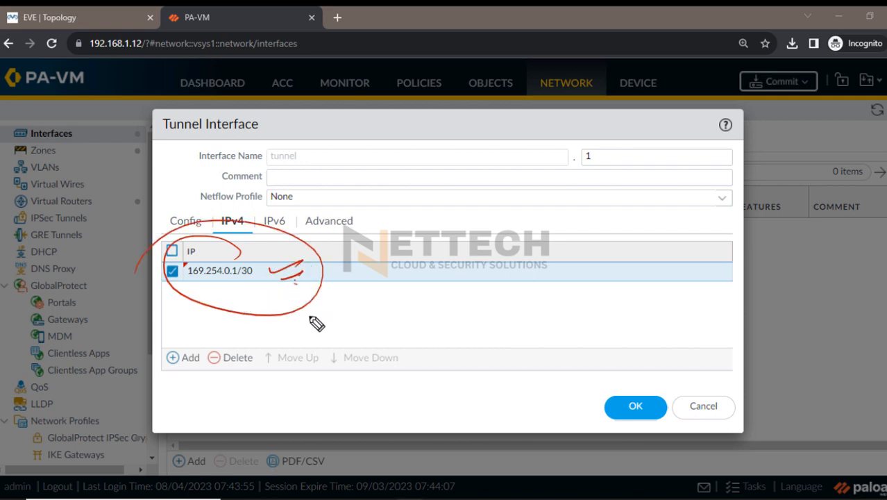
Write and underline a short note beside the tunnel interface's IPv4 address with the annotation pen, and clear all markings
mouse_move(370, 292)
left_mouse_down()
mouse_move(401, 302)
mouse_move(435, 297)
mouse_move(452, 325)
left_mouse_up()
left_click_drag(258, 305, 290, 317)
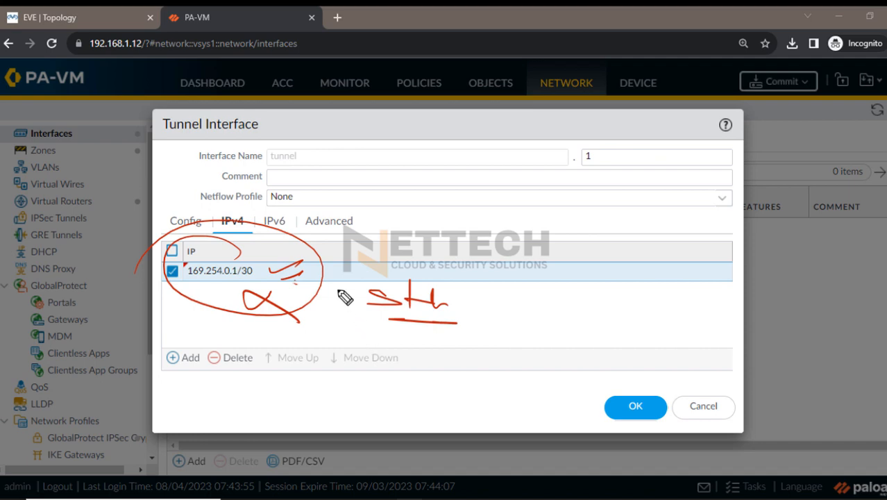
left_click_drag(206, 287, 254, 285)
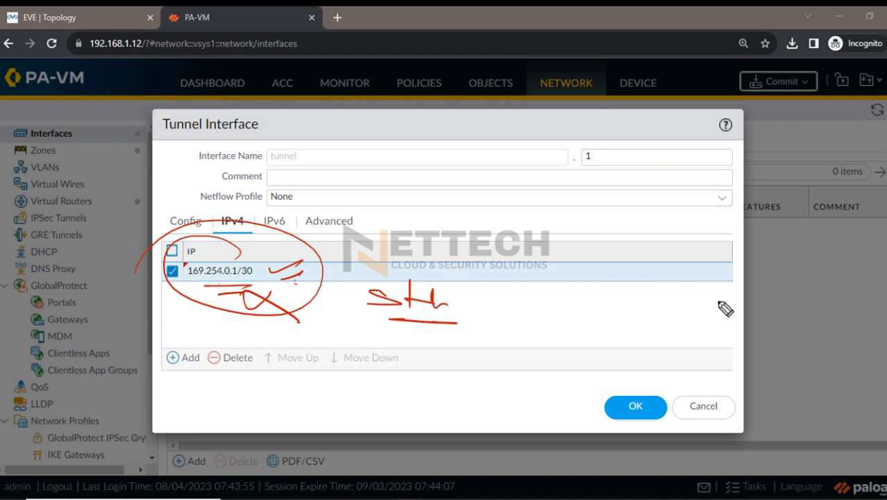
left_click(885, 277)
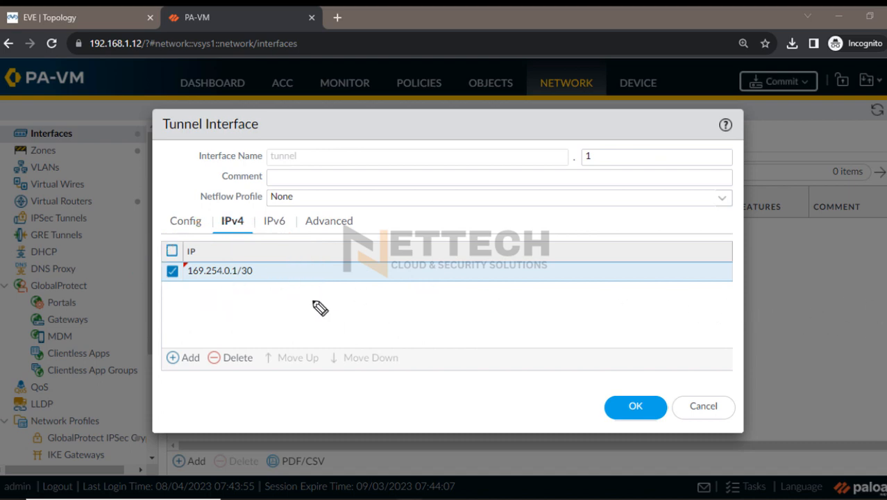
Underline the start of the tunnel IP address and sketch two circled endpoints joined by a thick line with the annotation pen
left_click_drag(186, 276, 231, 279)
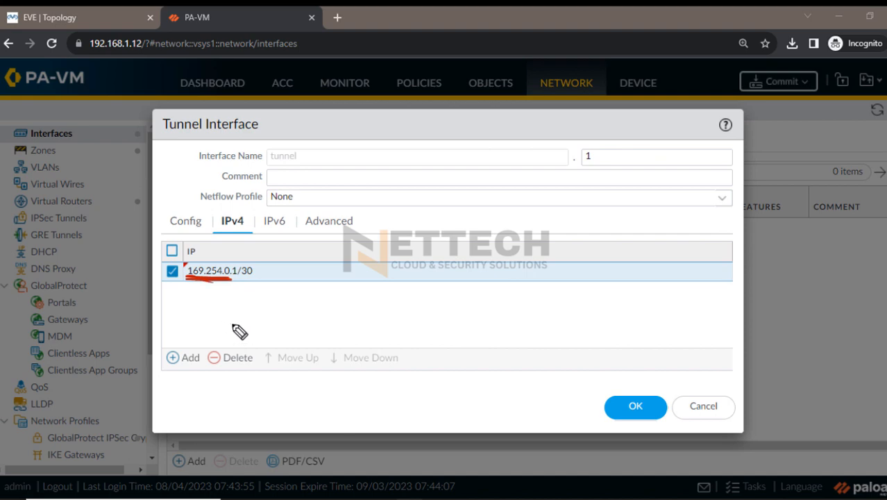
left_click_drag(233, 324, 253, 311)
mouse_move(531, 332)
left_mouse_down()
mouse_move(551, 376)
mouse_move(466, 315)
left_mouse_up()
mouse_move(312, 333)
left_mouse_down()
mouse_move(475, 350)
mouse_move(443, 353)
left_mouse_up()
left_click_drag(305, 288, 321, 314)
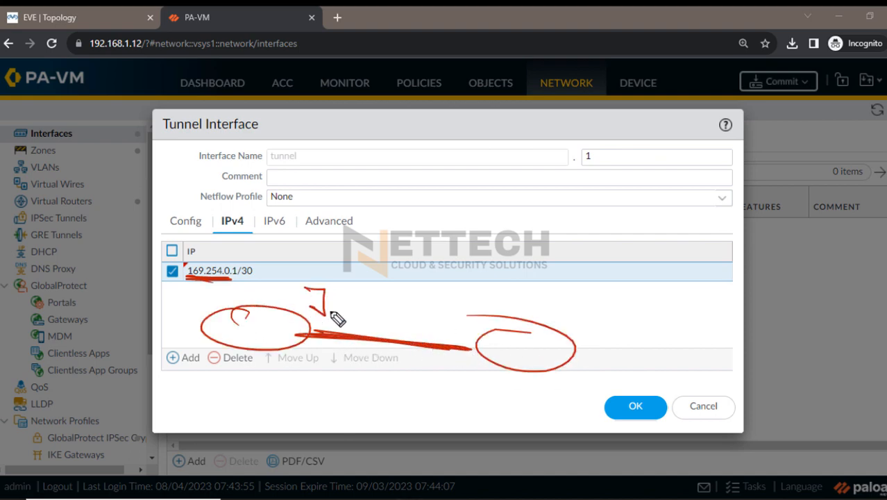
left_click_drag(440, 300, 456, 324)
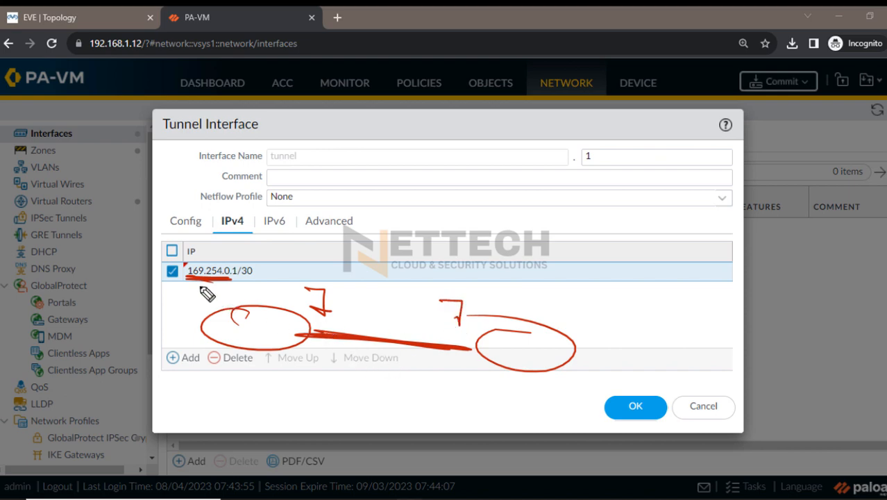
left_click_drag(184, 286, 232, 286)
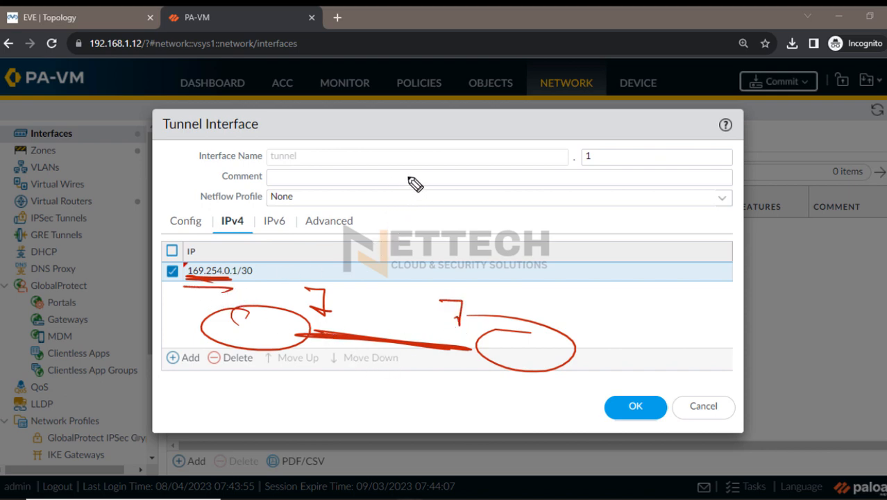
Handwrite notes for static, DHCP and 169.54.x.x addressing, and circle the tunnel interface's IP address with the annotation pen
mouse_move(425, 168)
left_mouse_down()
mouse_move(403, 179)
mouse_move(495, 180)
left_mouse_up()
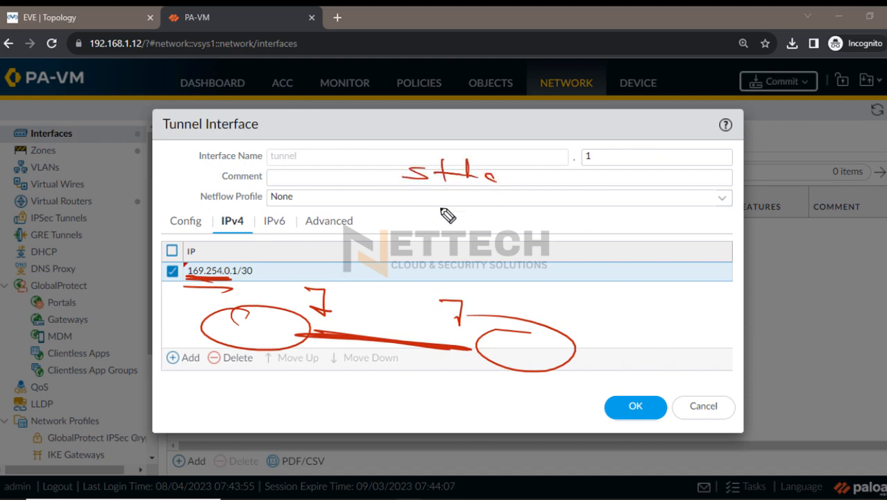
left_click_drag(415, 194, 414, 211)
mouse_move(415, 195)
left_mouse_down()
mouse_move(444, 210)
mouse_move(480, 210)
left_mouse_up()
left_click_drag(486, 211, 488, 194)
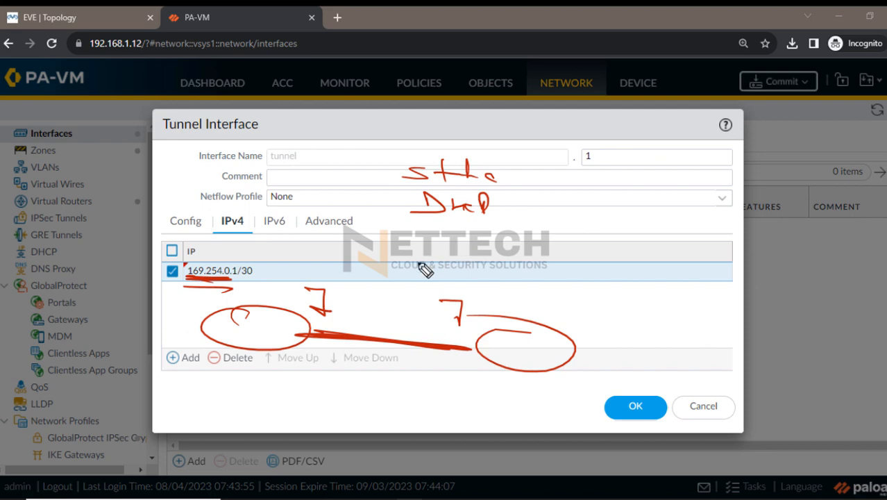
mouse_move(197, 271)
left_mouse_down()
mouse_move(226, 291)
mouse_move(109, 284)
left_mouse_up()
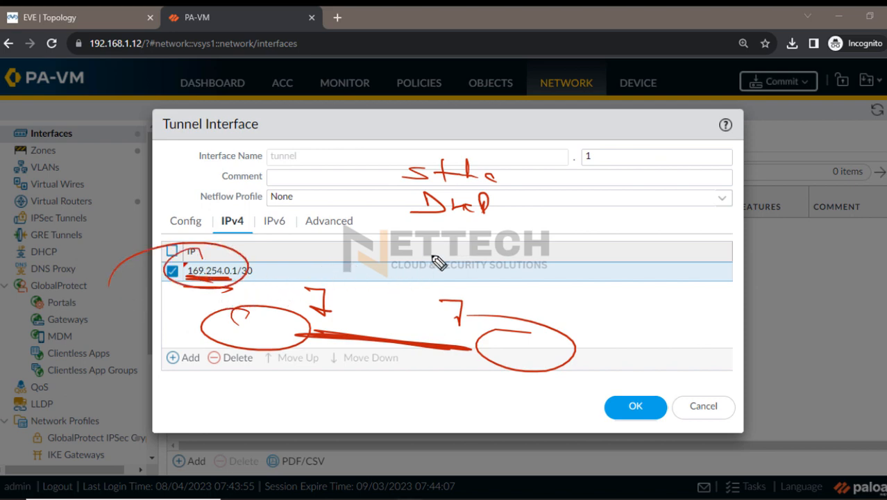
mouse_move(405, 224)
left_mouse_down()
mouse_move(407, 249)
mouse_move(526, 254)
mouse_move(479, 244)
mouse_move(548, 236)
mouse_move(564, 263)
mouse_move(600, 248)
left_mouse_up()
left_click_drag(539, 261, 616, 260)
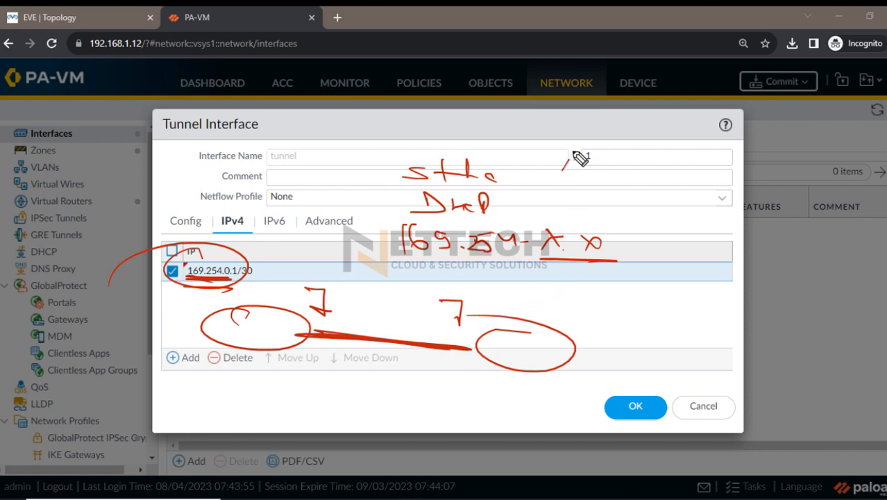
Handwrite and underline an APIPA note, mark the endpoints of the sketched link, and clear all the pen annotations
mouse_move(562, 171)
left_mouse_down()
mouse_move(594, 154)
mouse_move(630, 168)
left_mouse_up()
left_click_drag(575, 182, 660, 185)
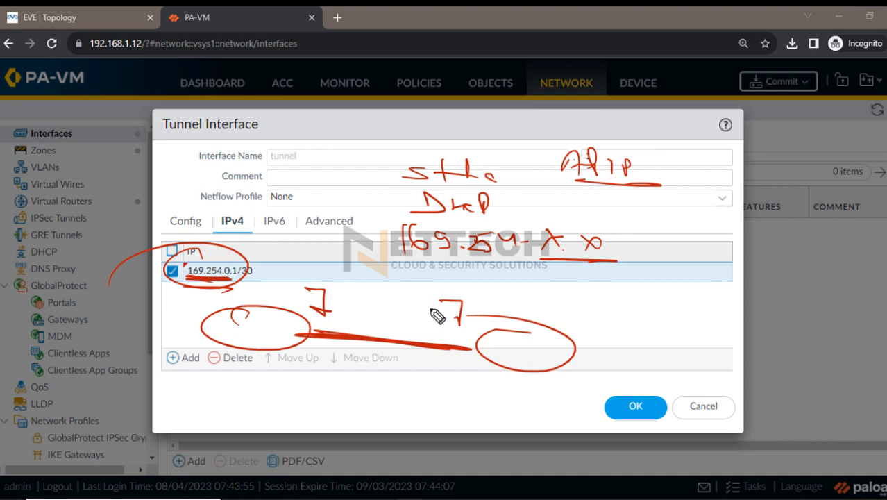
left_click_drag(223, 290, 244, 286)
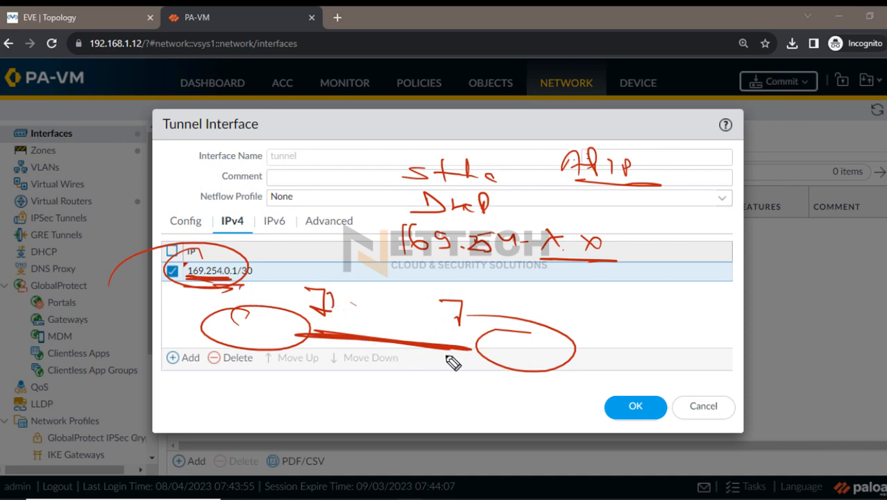
left_click_drag(478, 344, 470, 341)
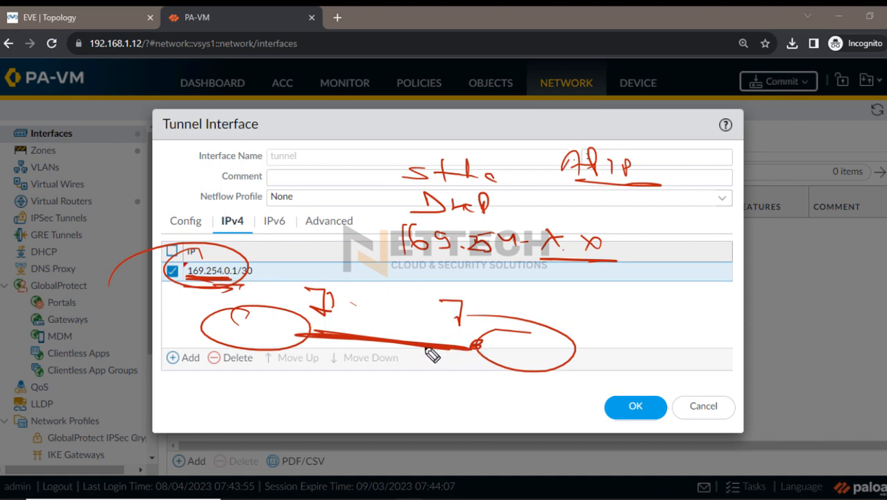
key("Escape")
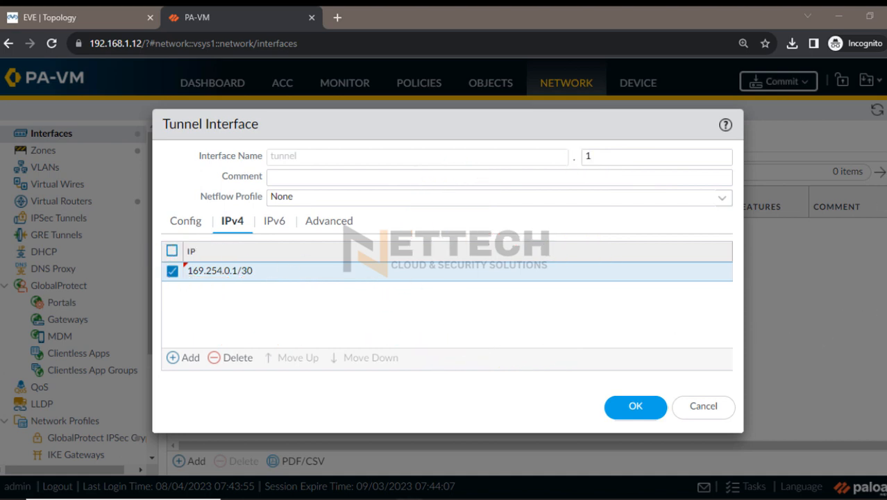
Save the tunnel interface and start an IPv4 static route named Azure-VNET-Route in the default virtual router
left_click(624, 408)
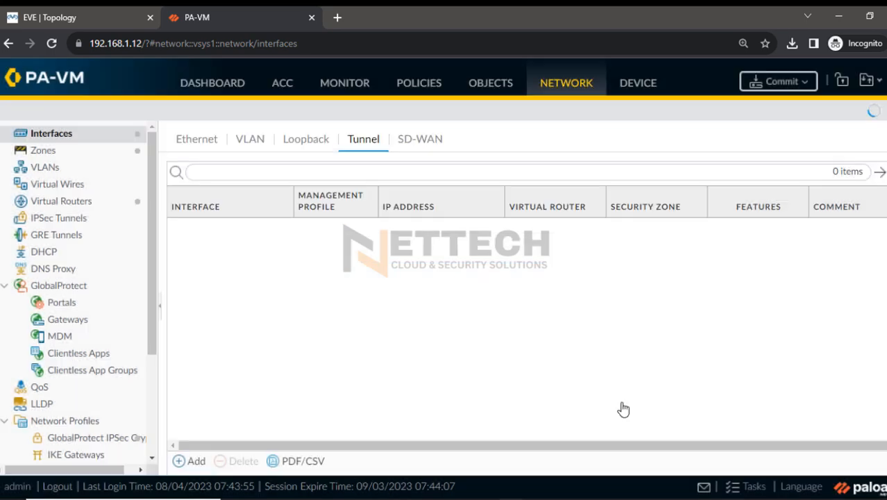
left_click(72, 207)
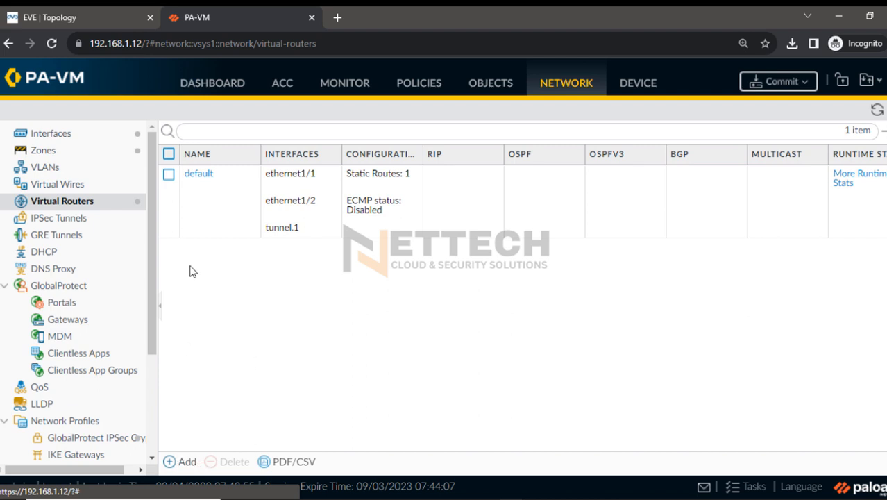
left_click(194, 175)
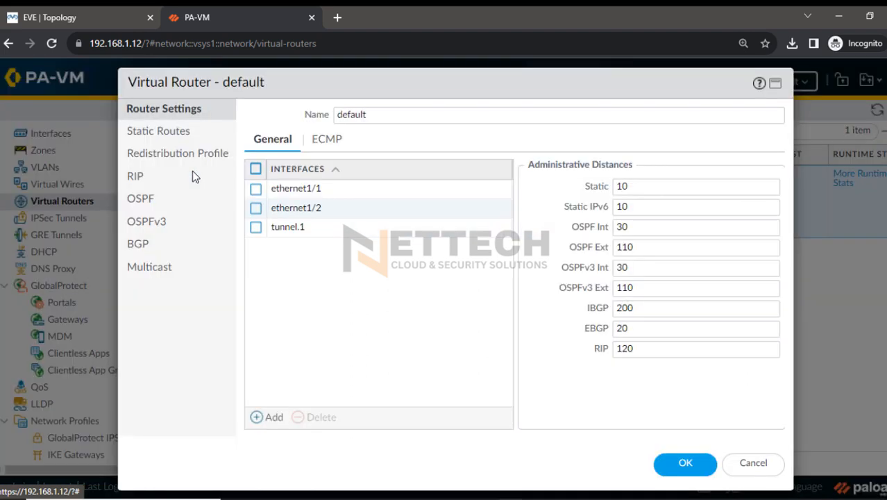
left_click(157, 136)
left_click(259, 422)
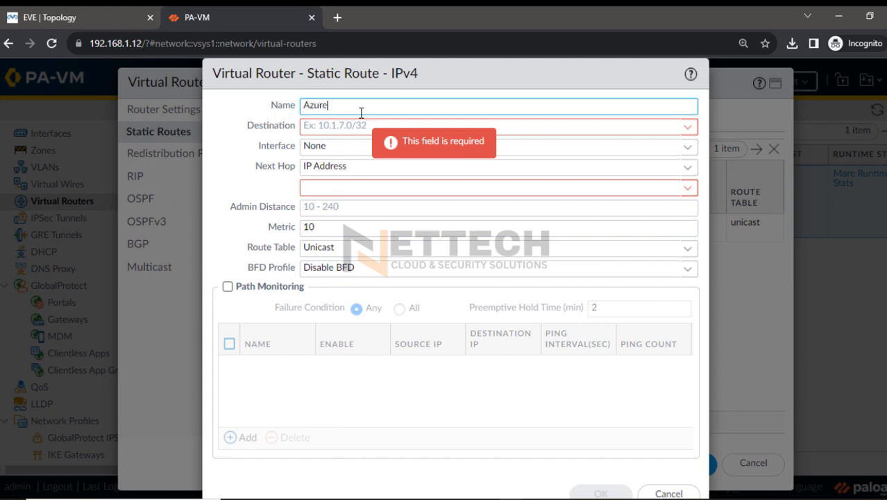
type("NET-Route")
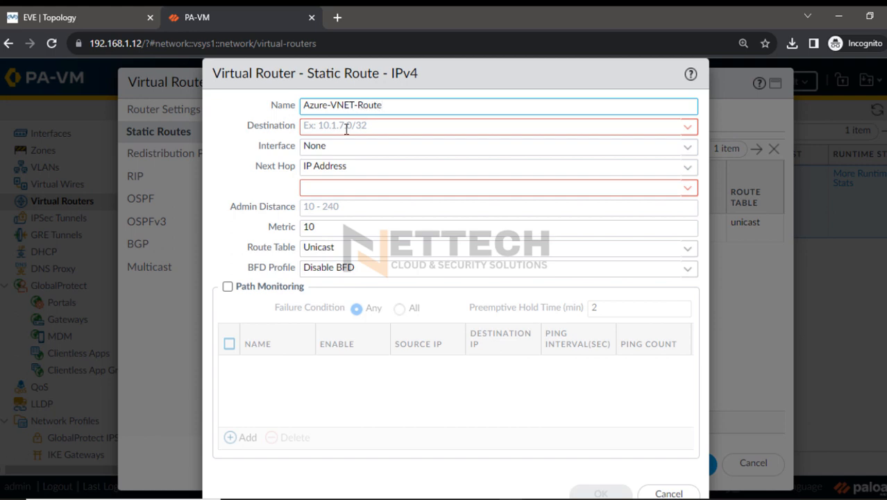
Set the route's destination to 172.16.0.0/16, interface to tunnel.1 and next hop to None, and save the route and virtual router
left_click(343, 126)
type("172.16.0.0/16")
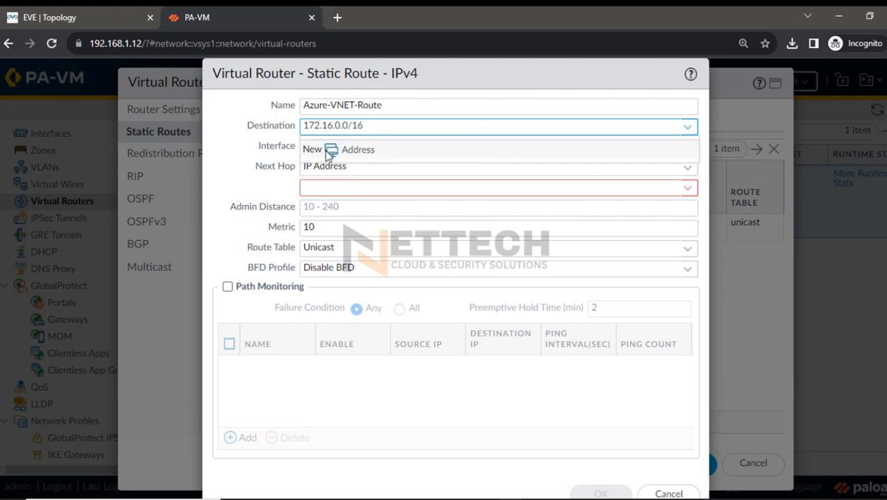
key("Tab")
left_click(687, 147)
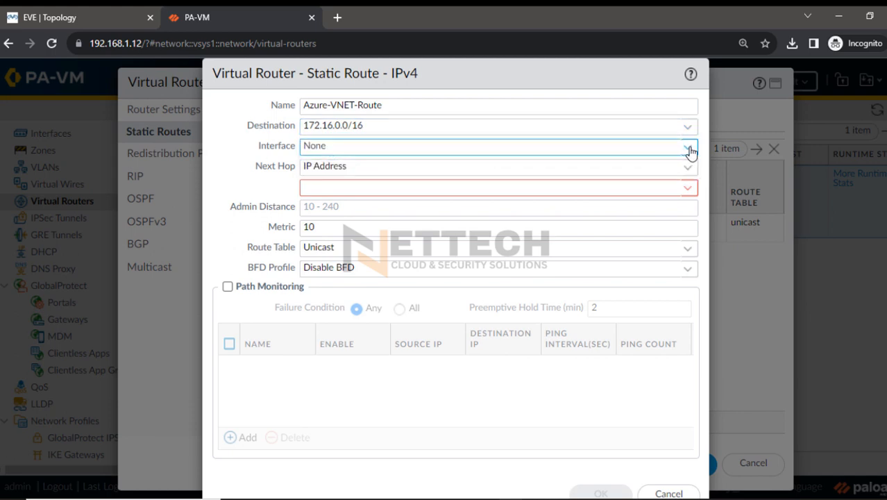
left_click(368, 224)
left_click(259, 185)
left_click(687, 167)
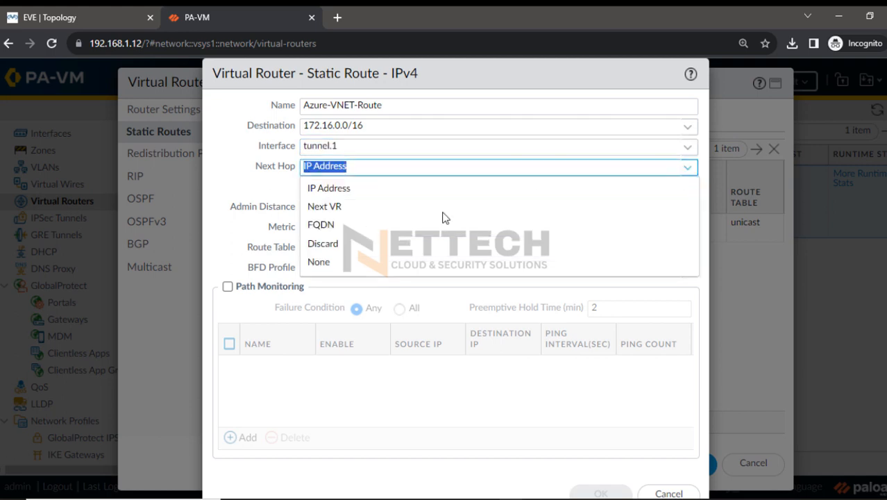
left_click(333, 261)
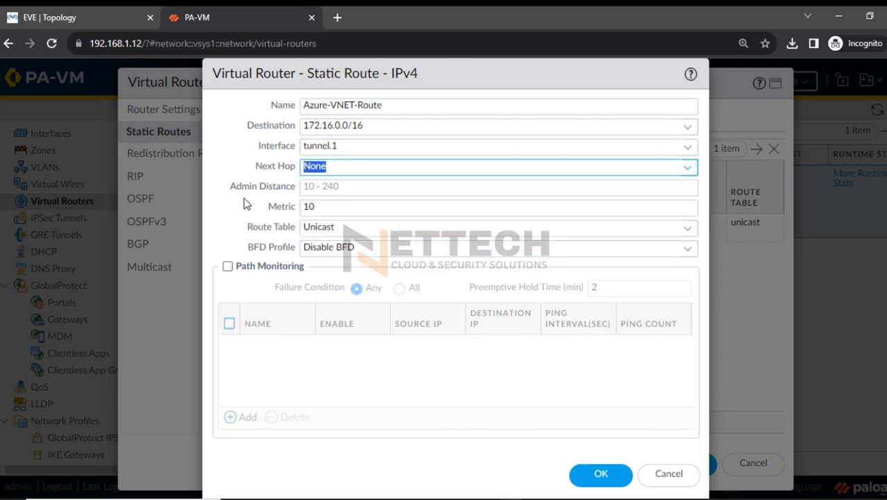
left_click(342, 168)
left_click(602, 475)
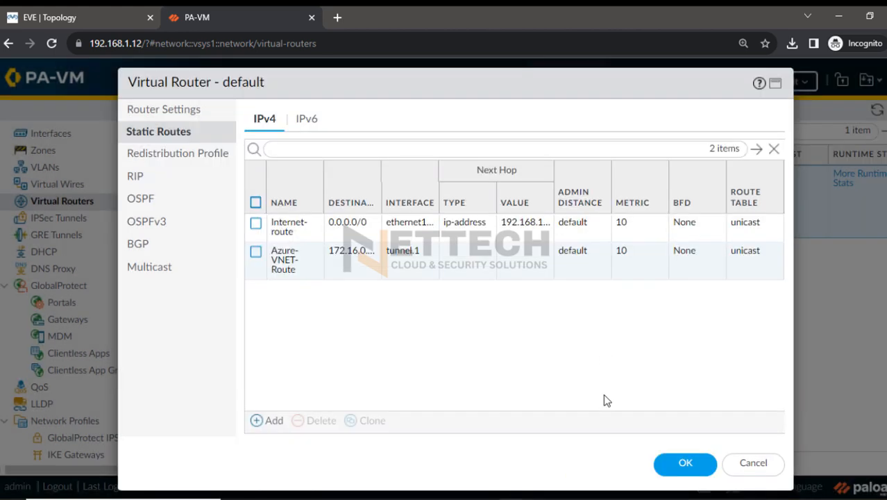
left_click(684, 463)
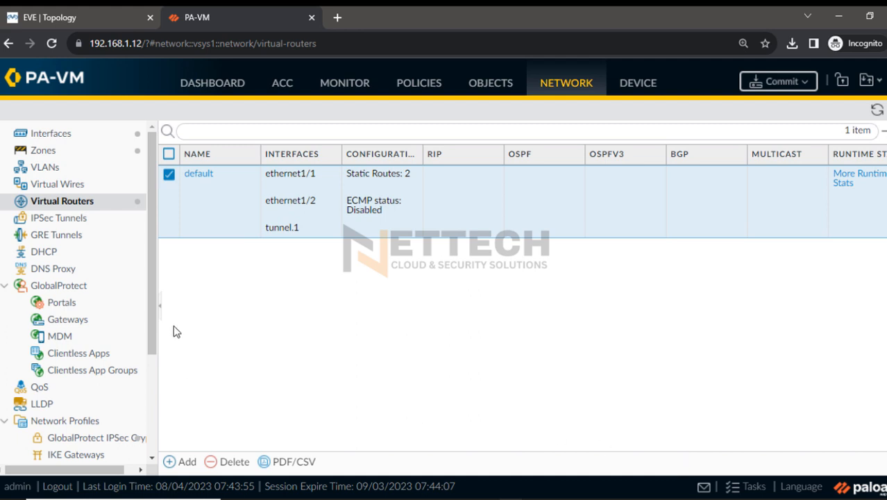
Create an IKE crypto profile named IKE-Crypto1 with DH group2, sha1 authentication and aes-256-cbc encryption
scroll(147, 292, "down", 3)
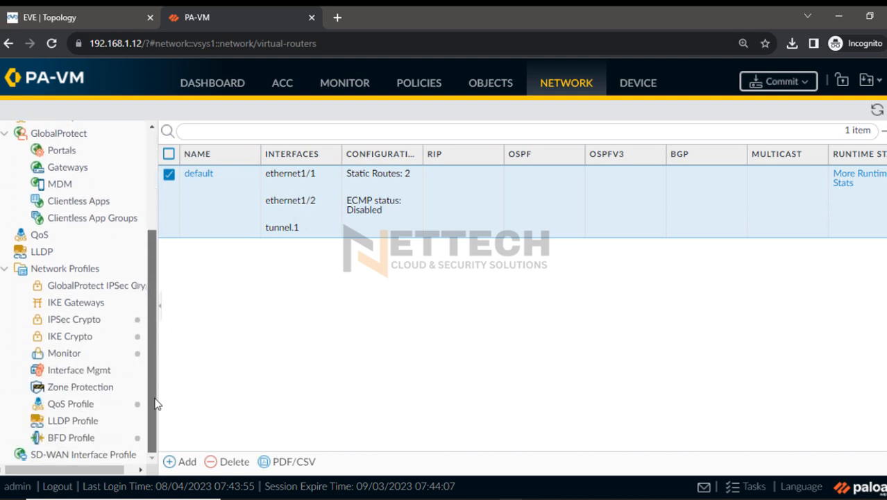
left_click(70, 336)
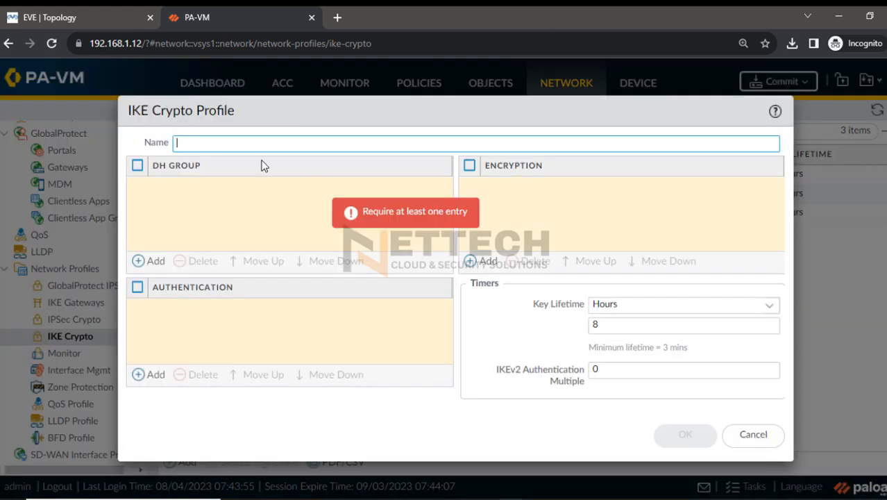
type("IKE-Crypto1")
left_click(148, 261)
left_click(174, 226)
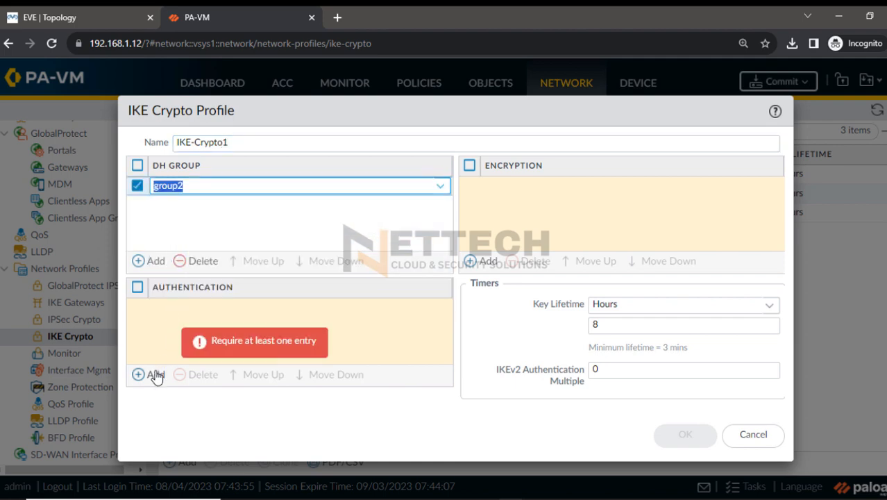
left_click(149, 374)
left_click(168, 346)
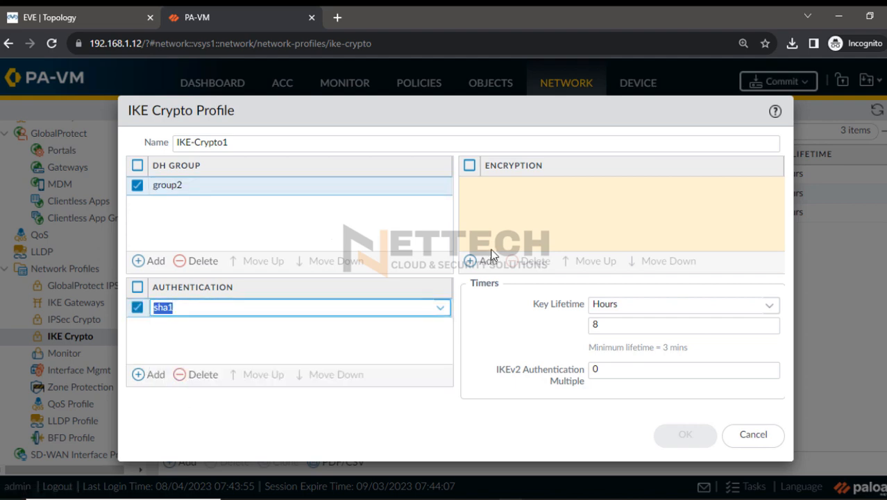
left_click(479, 260)
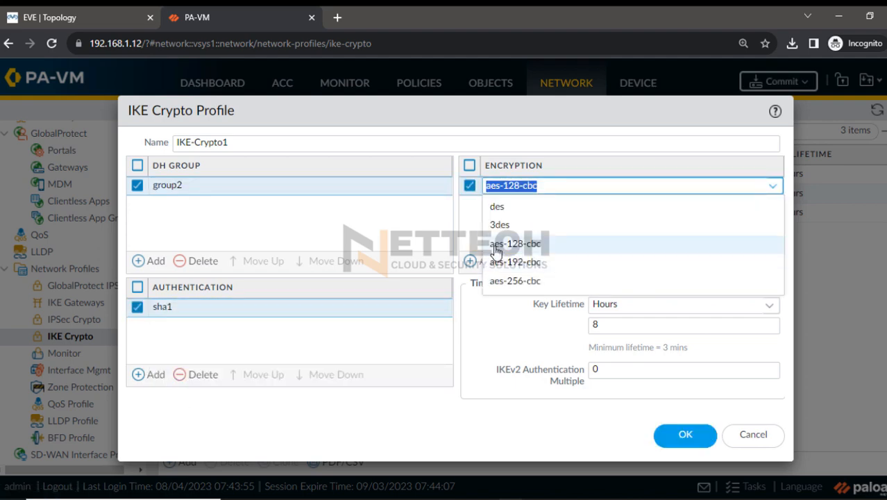
left_click(510, 281)
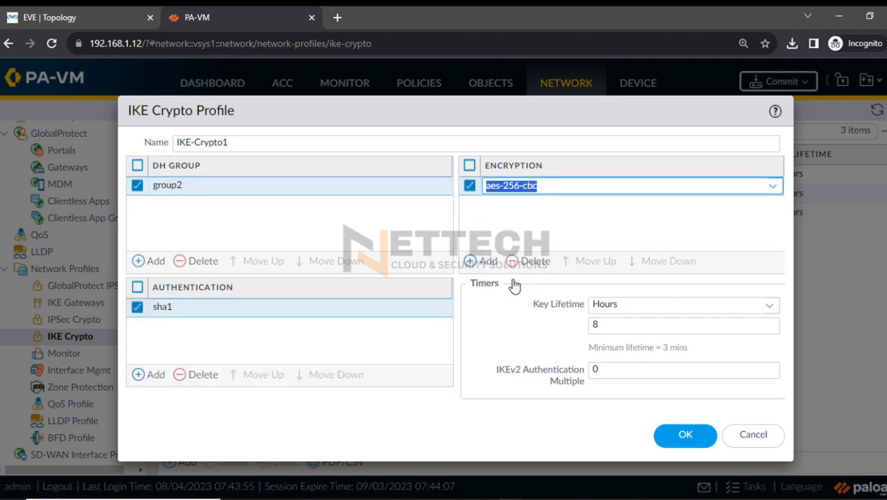
Set the IKE crypto profile's key lifetime to 3600 seconds
left_click(767, 310)
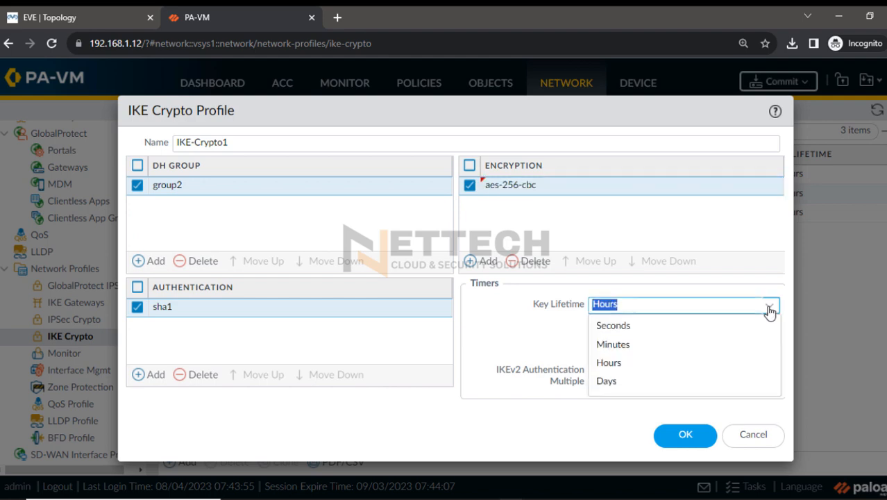
left_click(614, 325)
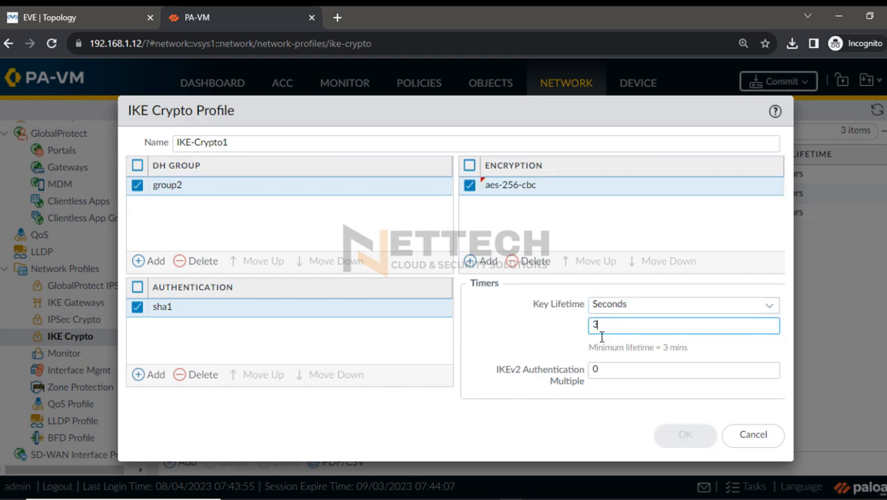
type("3600")
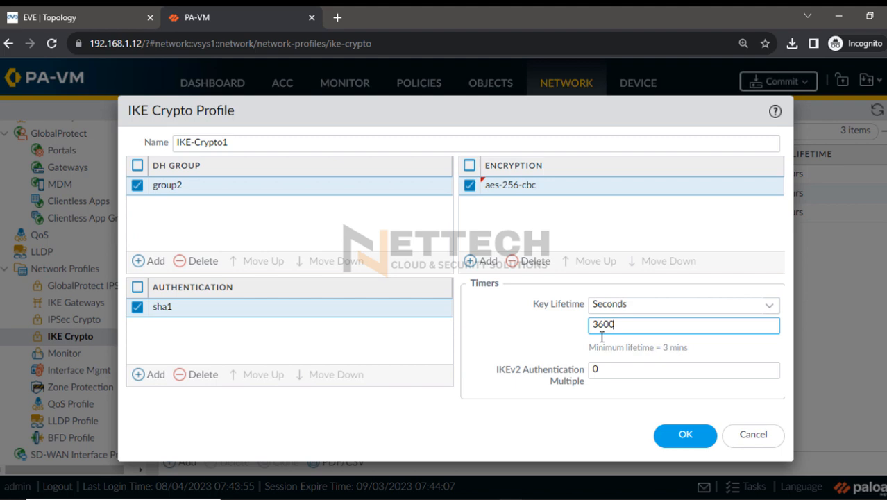
Copy the Public IP 1 address 20.163.178.140 from the VPNConfigFile in Notepad, then return to the firewall and save the IKE crypto profile
left_click(614, 498)
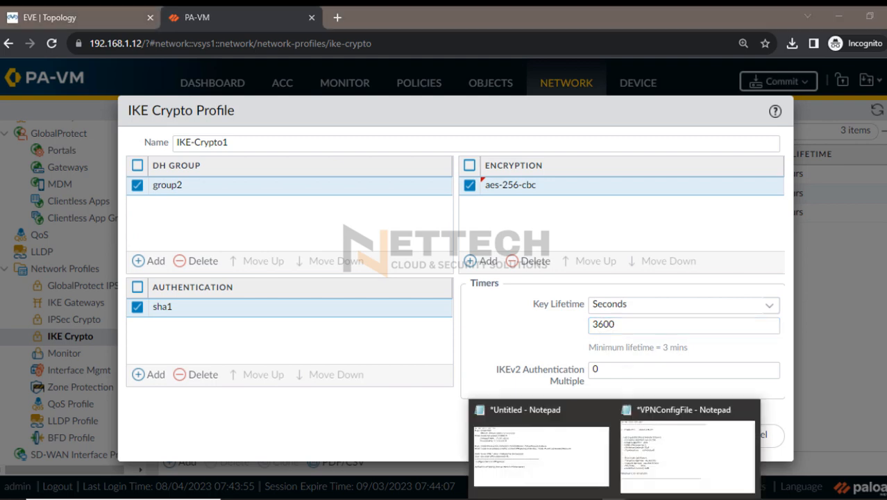
left_click(667, 469)
left_click_drag(271, 35, 505, 29)
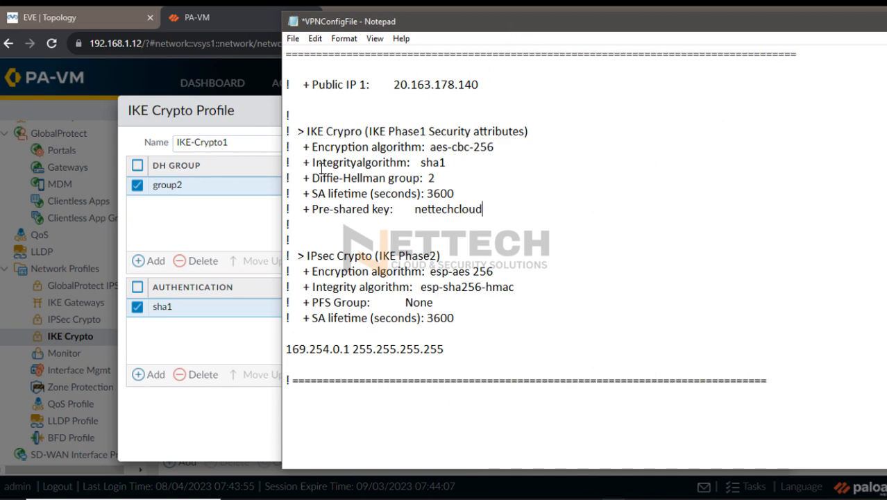
left_click_drag(507, 147, 388, 194)
left_click_drag(486, 209, 409, 209)
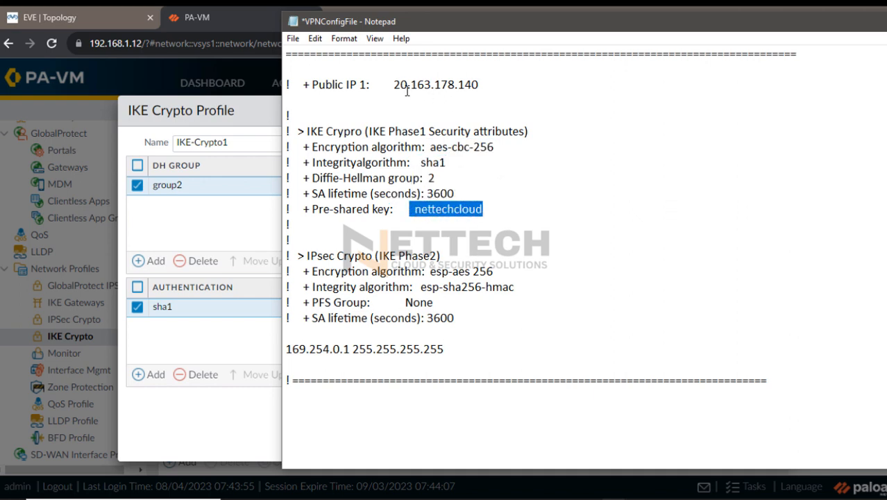
left_click_drag(392, 84, 479, 85)
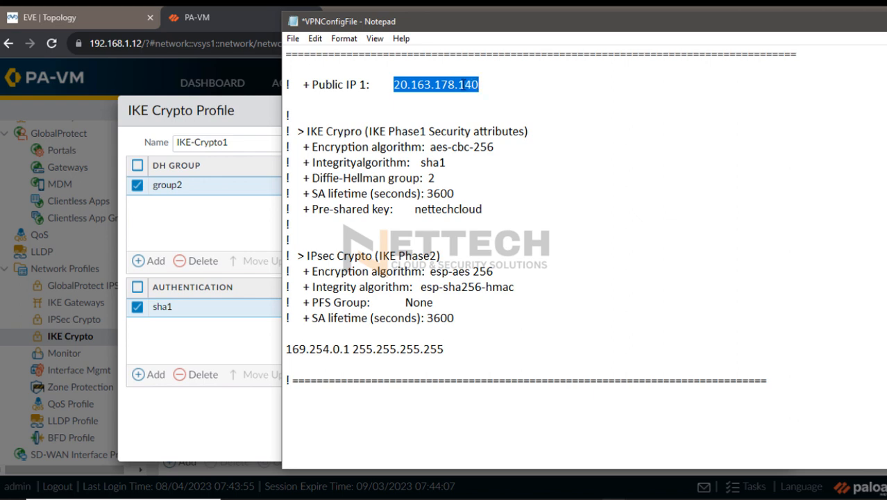
right_click(462, 85)
left_click(351, 132)
left_click_drag(520, 29, 358, 52)
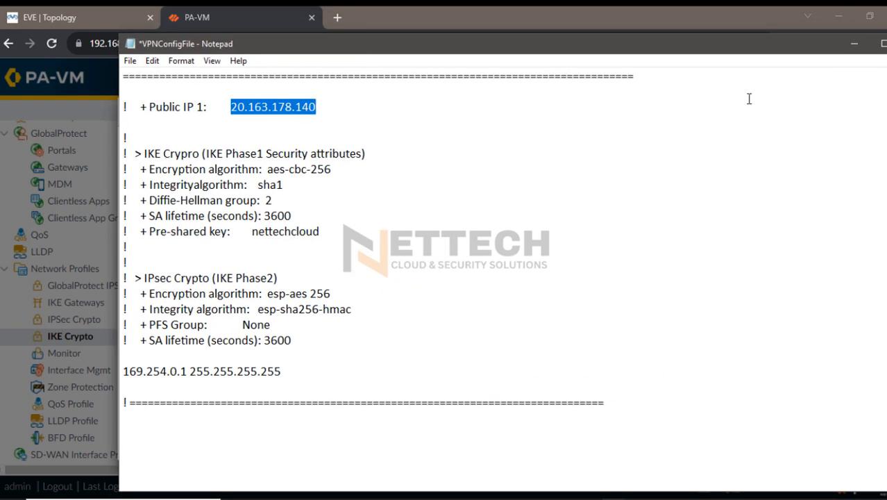
left_click(853, 43)
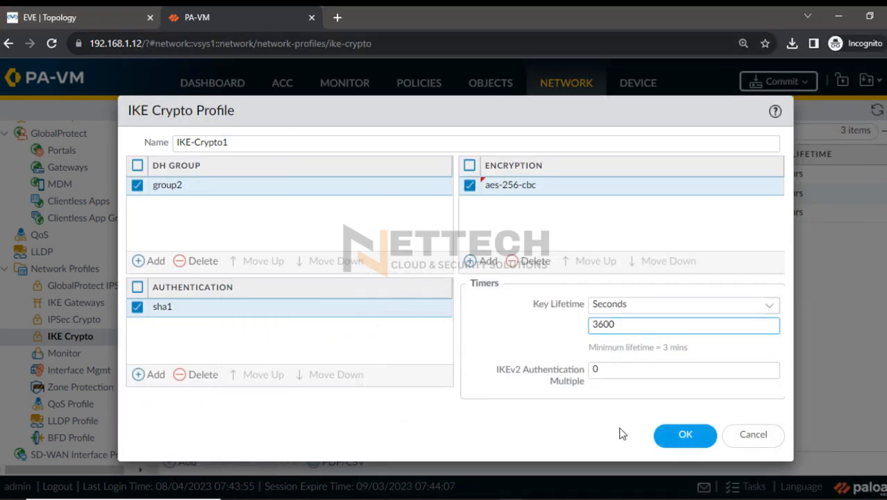
left_click(671, 434)
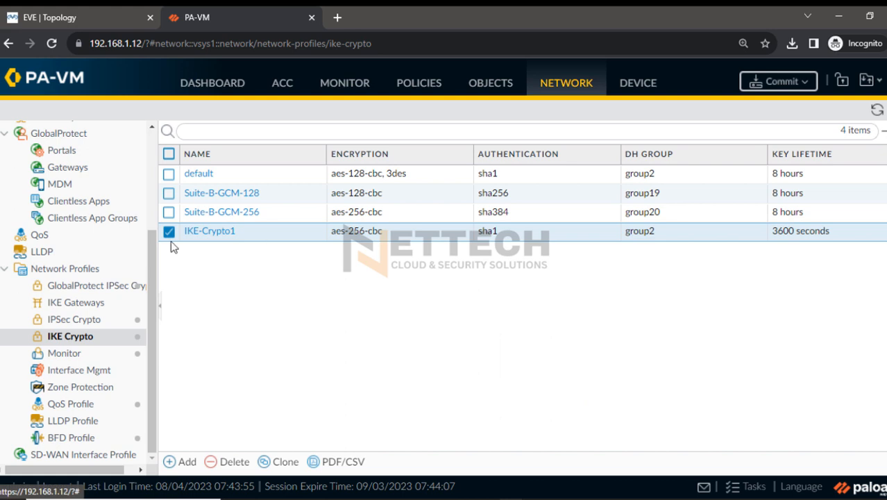
Create an IKE gateway named IKE-Gateway1 with interface ethernet1/2 and local IP address 192.168.1.101/24
left_click(101, 308)
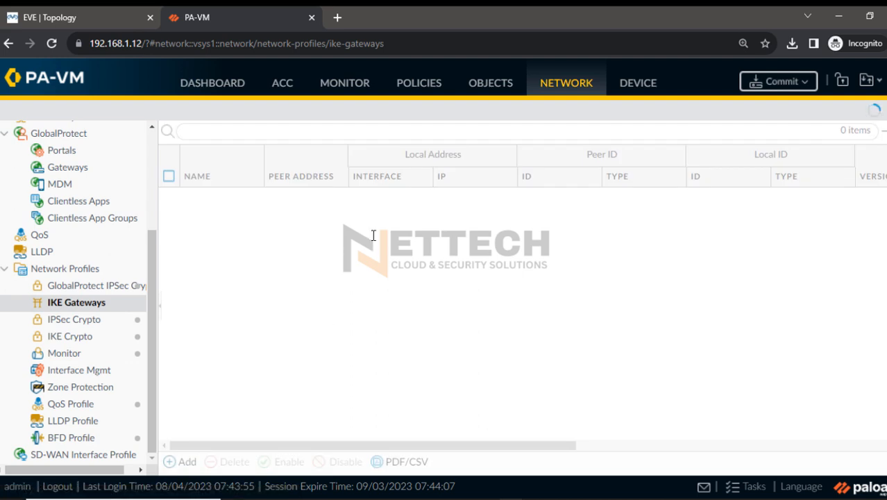
type("IKE")
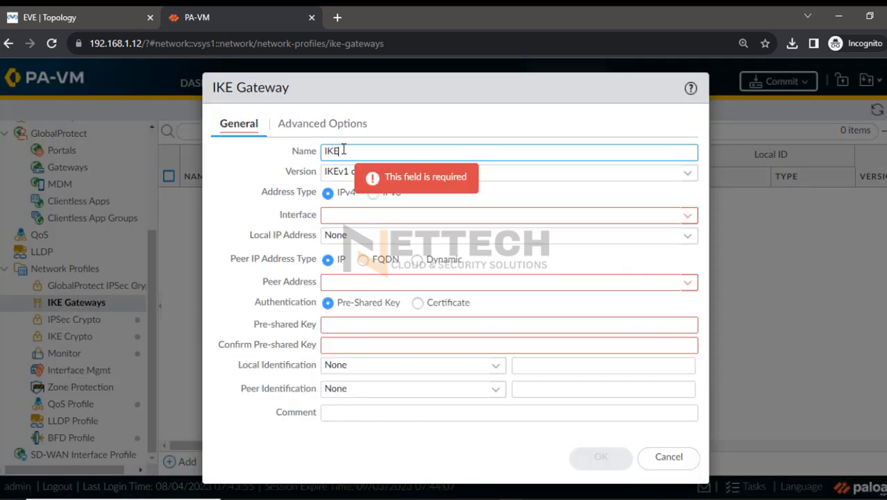
type("-Gateway1")
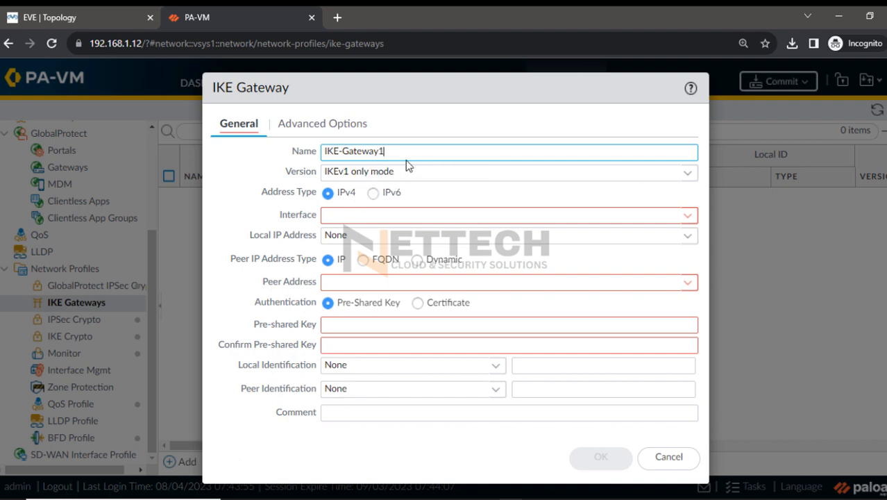
left_click(663, 214)
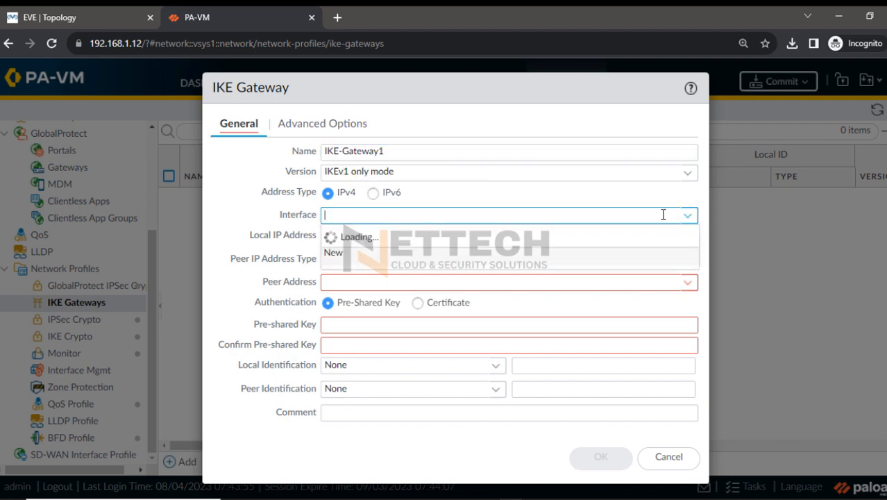
left_click(375, 253)
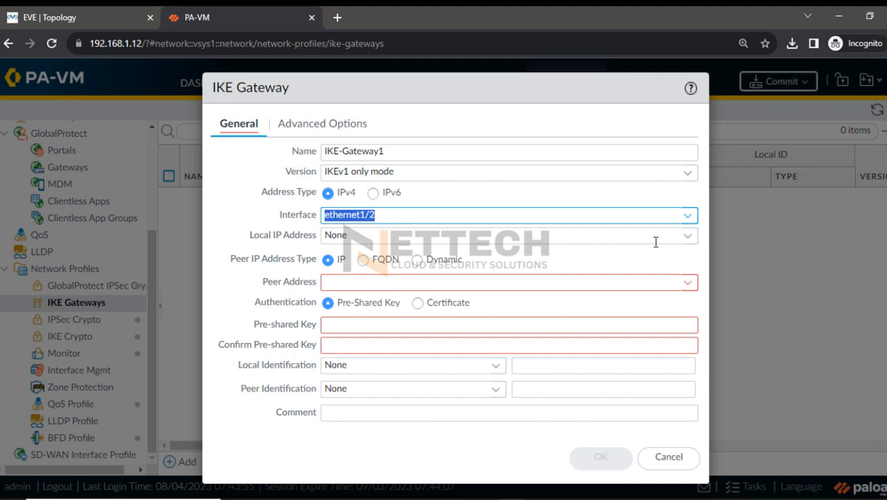
left_click(687, 236)
left_click(417, 275)
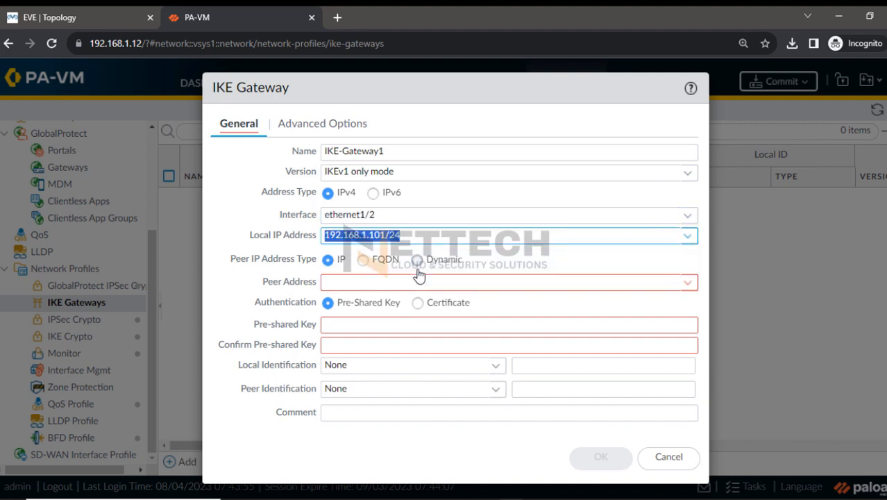
Set the IKE gateway's peer address to the copied Azure public IP 20.163.178.140
left_click(342, 282)
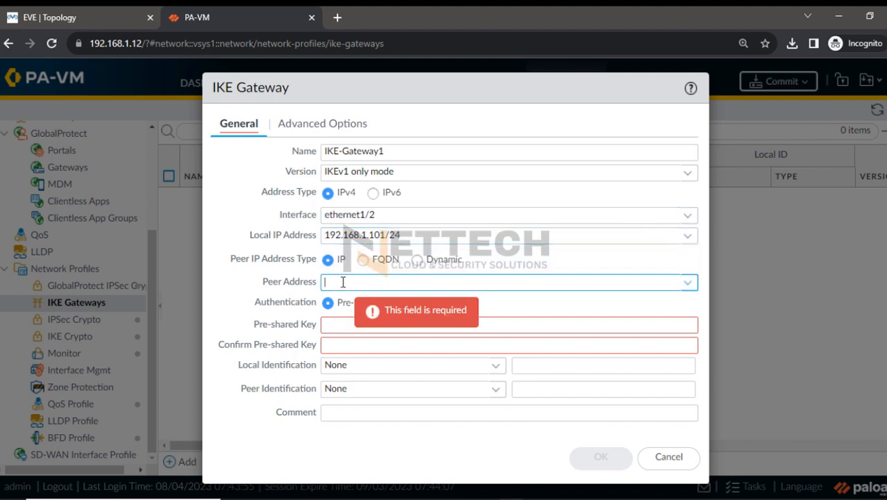
key("ctrl+v")
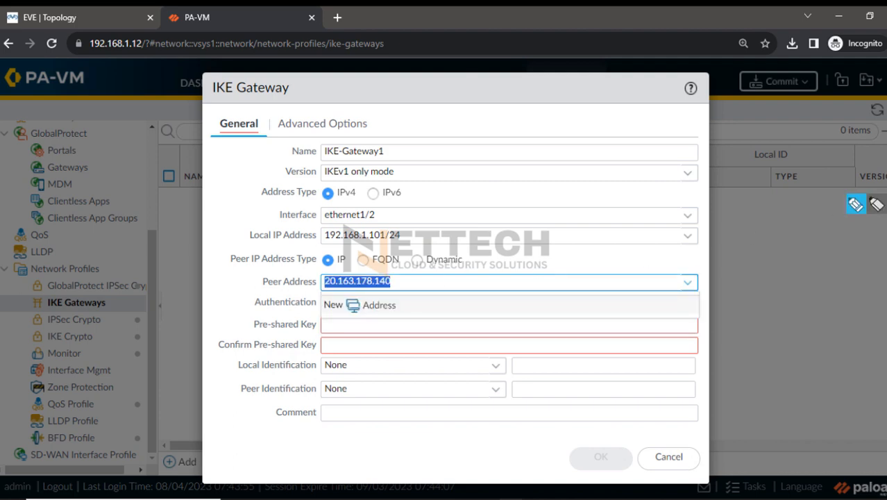
left_click(877, 206)
left_click(877, 264)
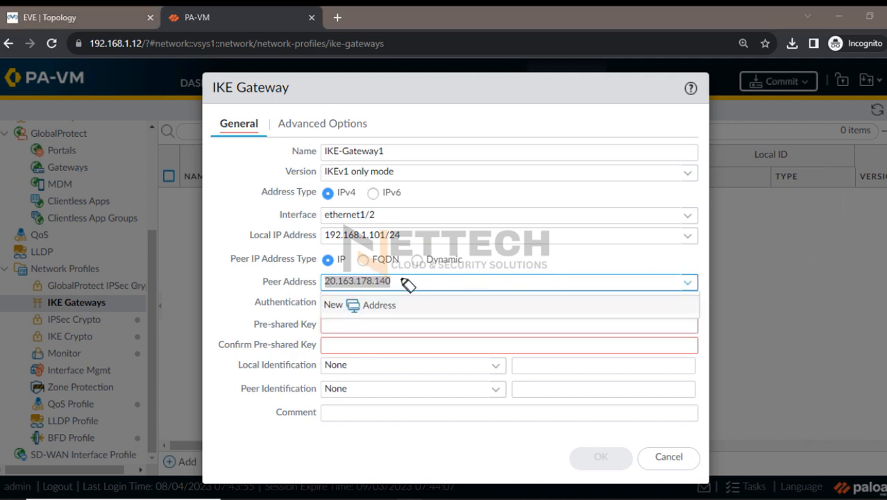
left_click_drag(323, 281, 399, 281)
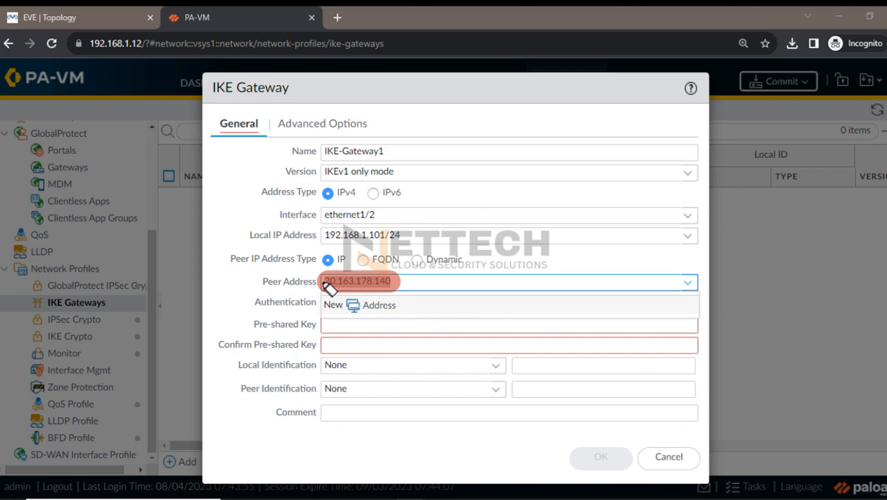
left_click_drag(323, 281, 397, 281)
key("Escape")
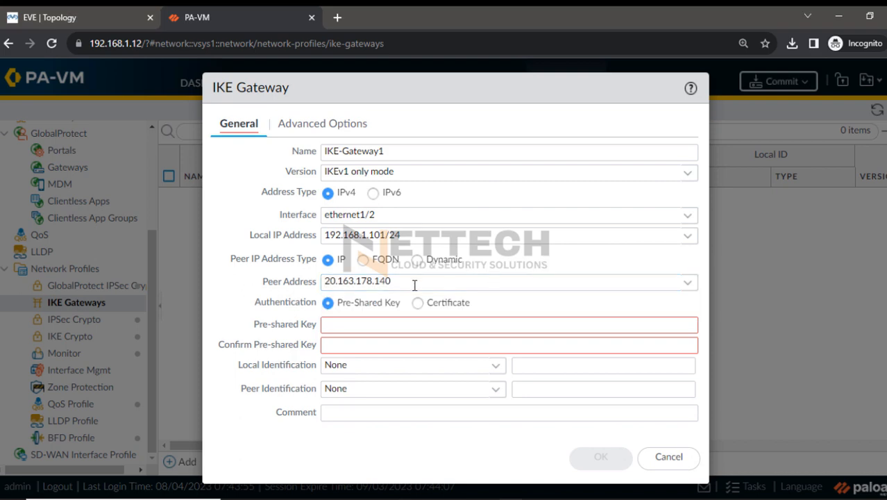
Enter the pre-shared key for the IKE gateway and repeat it in the confirmation field
left_click(368, 321)
type("•")
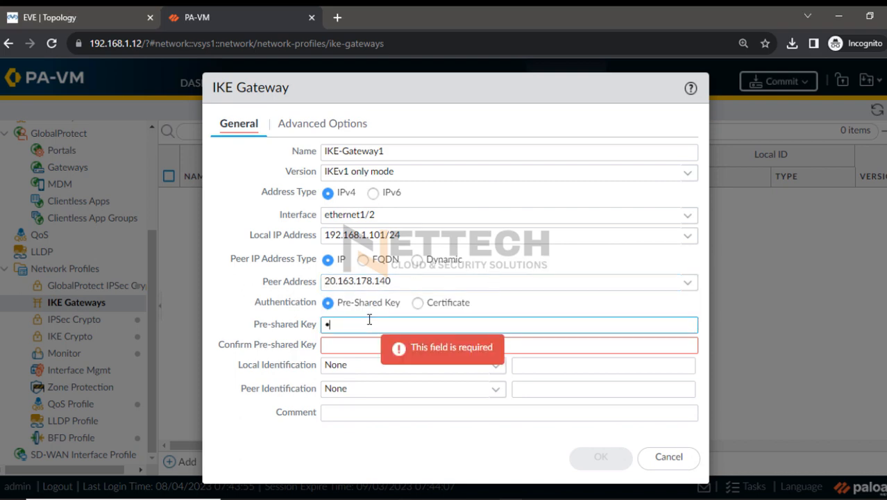
type("••••")
left_click_drag(414, 324, 271, 313)
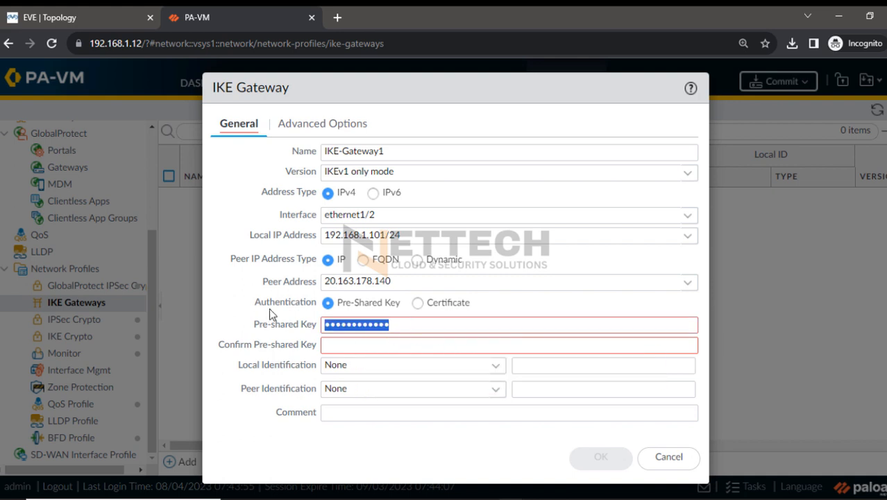
type("••••••••••")
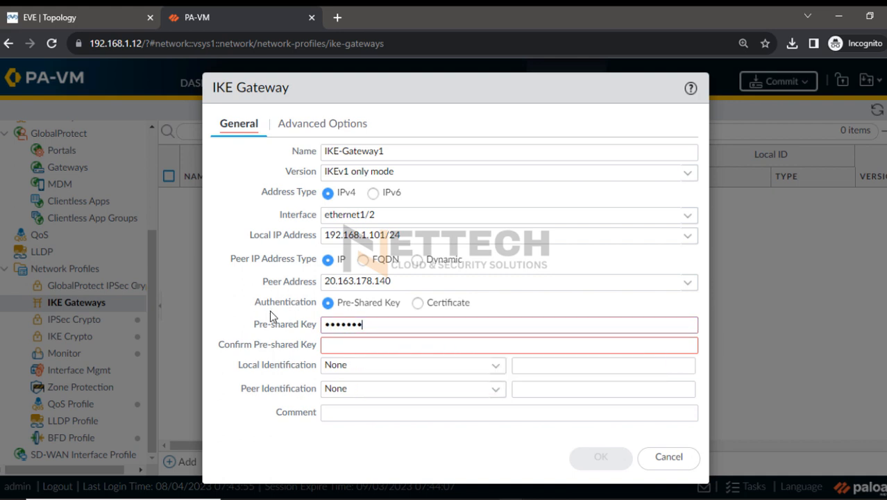
type("•••")
left_click(344, 341)
type("••••••")
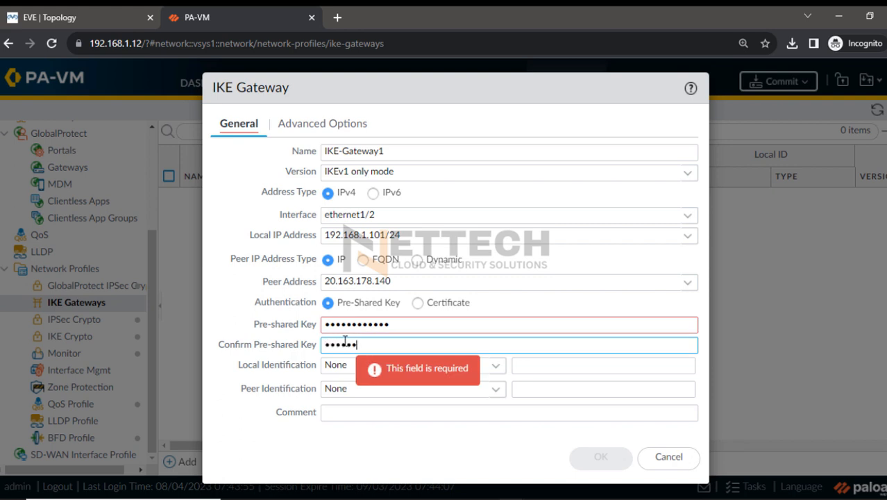
type("•••••••")
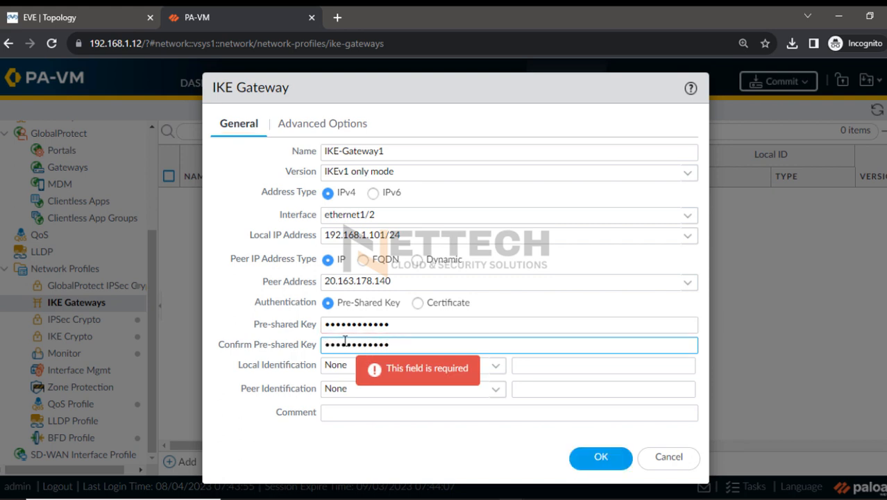
Assign the IKE-Crypto1 profile to the IKE gateway, enable NAT traversal, and save the gateway
left_click(318, 128)
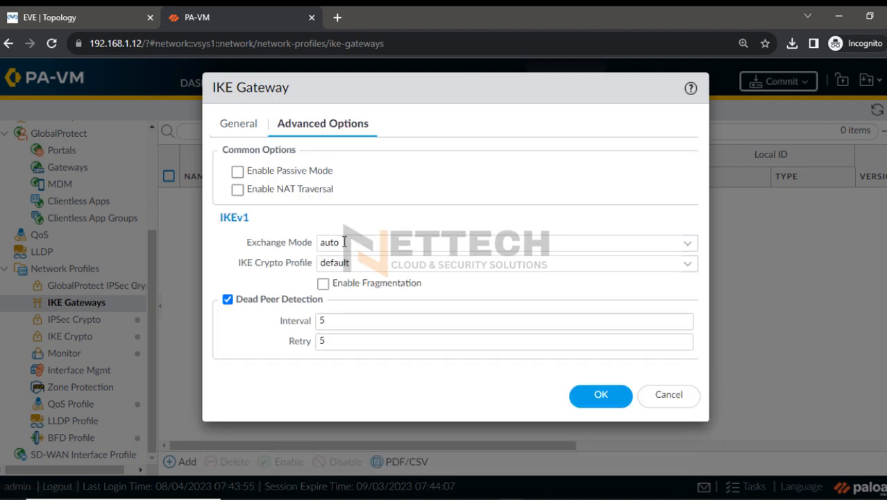
left_click_drag(240, 262, 316, 278)
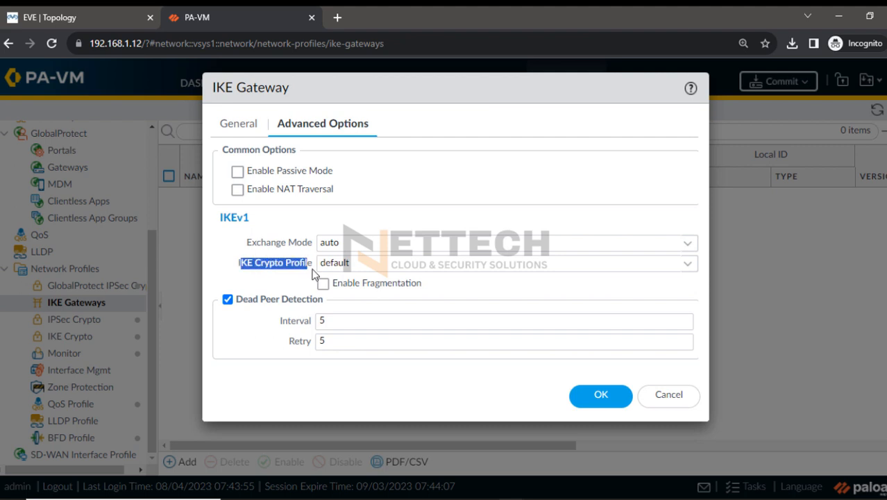
left_click(687, 264)
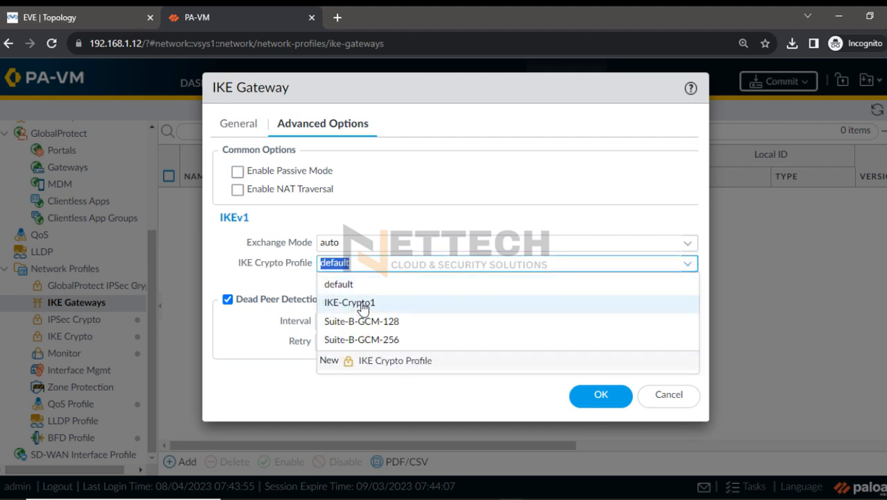
left_click(355, 304)
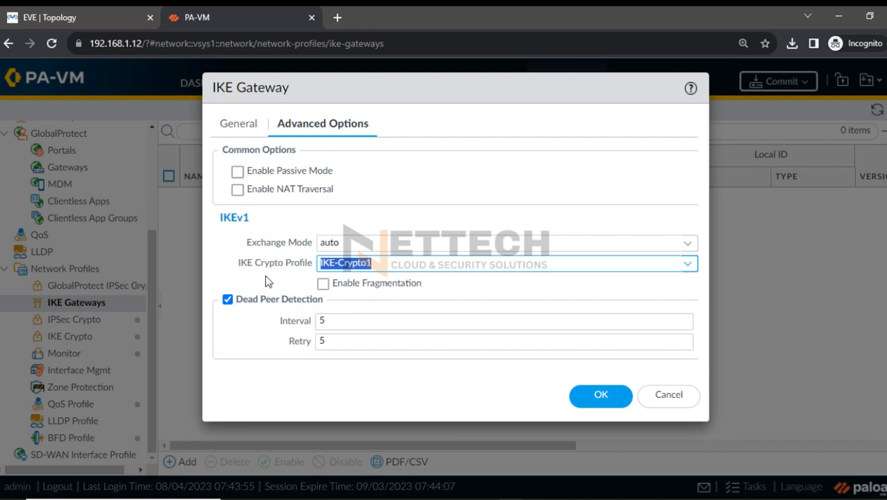
left_click(237, 190)
left_click(238, 124)
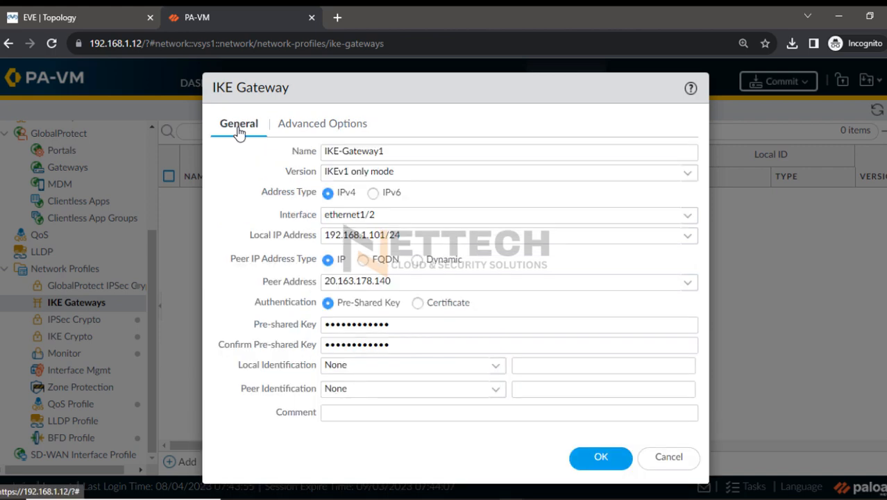
left_click(303, 127)
left_click(598, 395)
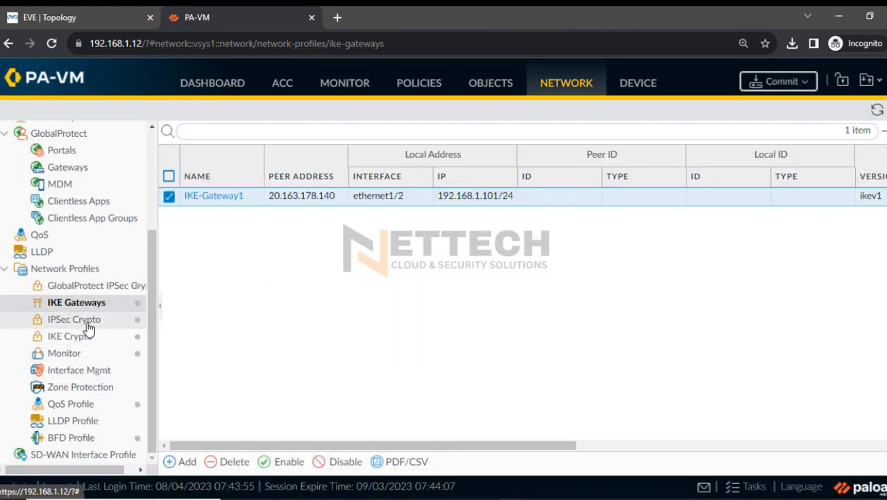
Start a new IPSec crypto profile named Ipsec-Crypto1 with the ESP protocol
left_click(78, 323)
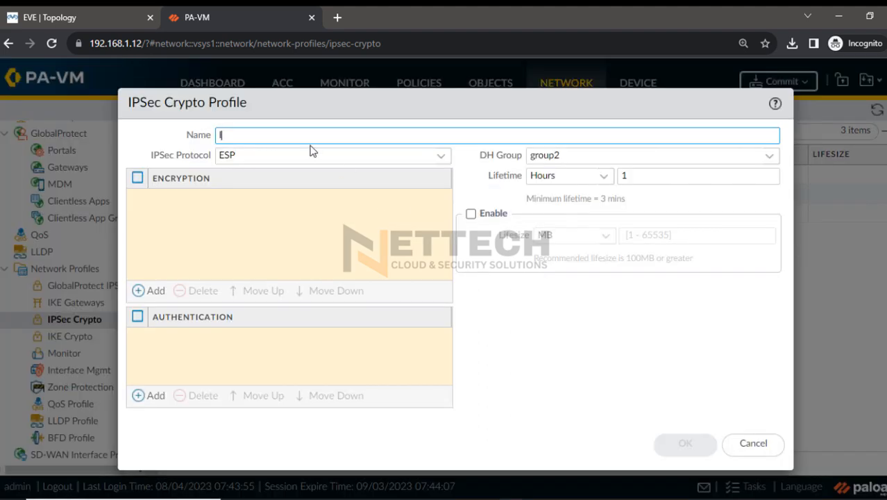
type("psec-Crypto1")
left_click(265, 152)
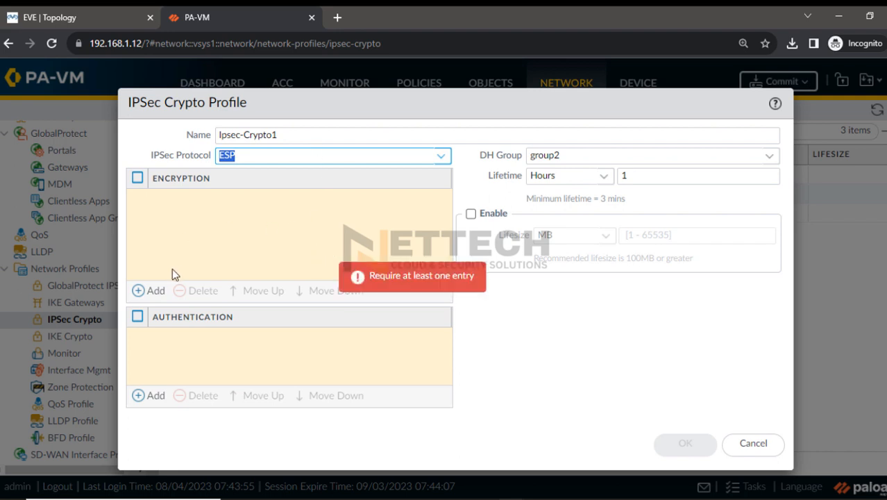
Look up the IPsec Crypto (IKE Phase2) parameters in the VPNConfigFile document in Notepad, and return to the firewall
left_click(613, 498)
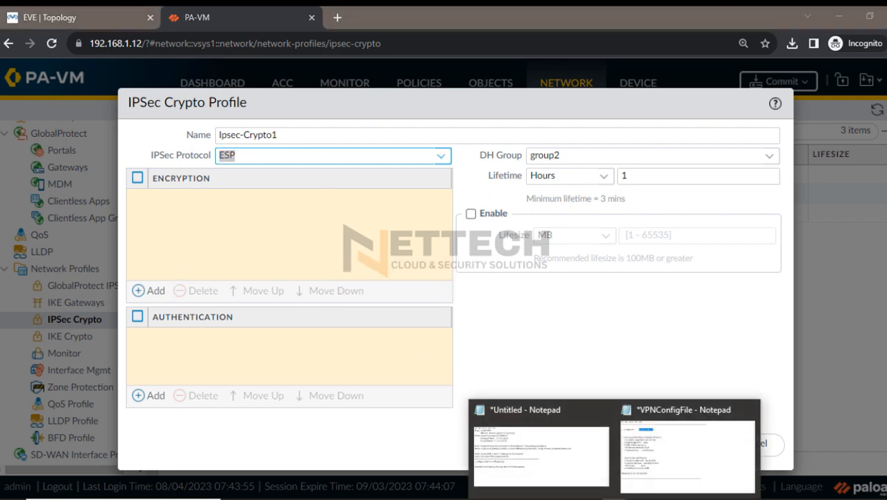
left_click(651, 477)
left_click(148, 294)
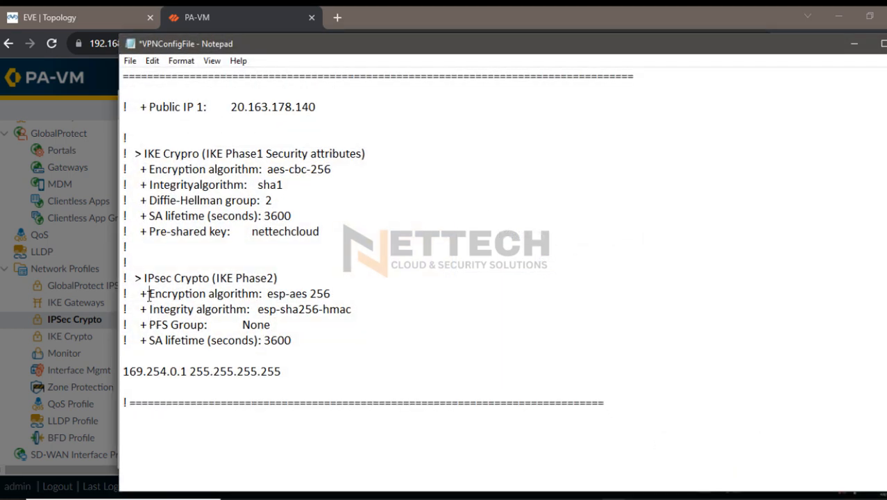
left_click_drag(148, 293, 371, 343)
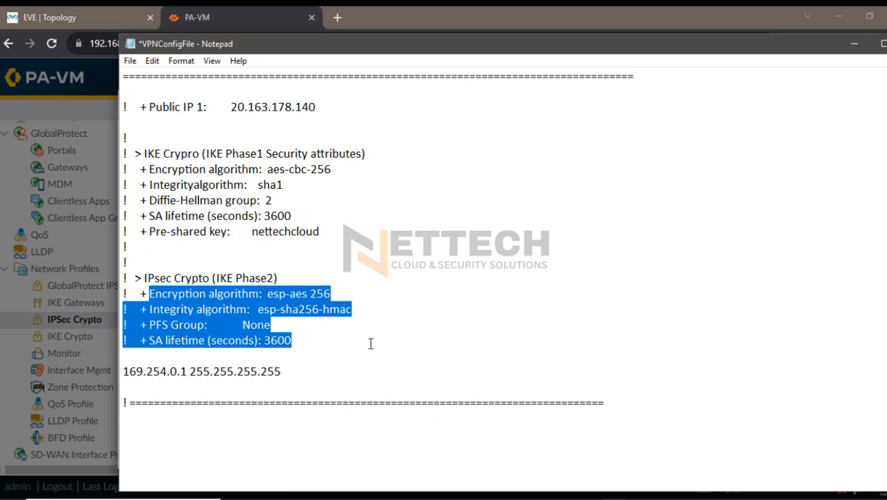
left_click(853, 46)
Add aes-256-cbc encryption and sha256 authentication to the IPSec crypto profile
left_click(147, 297)
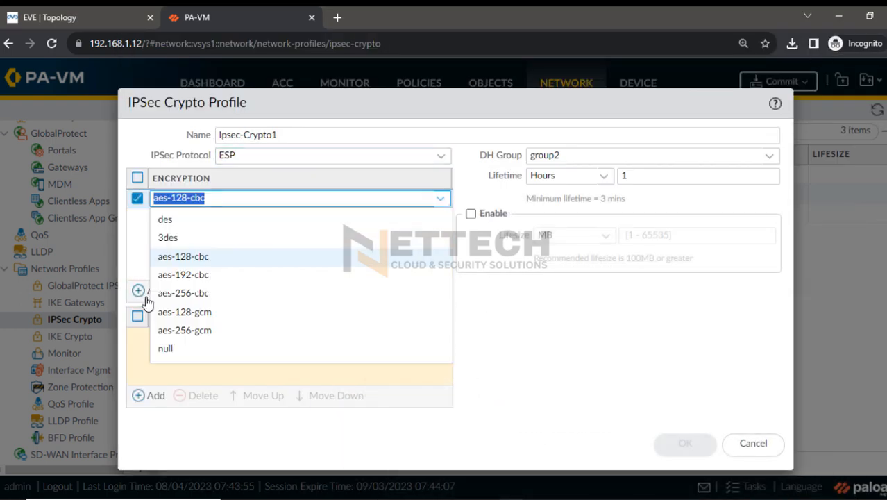
left_click(217, 298)
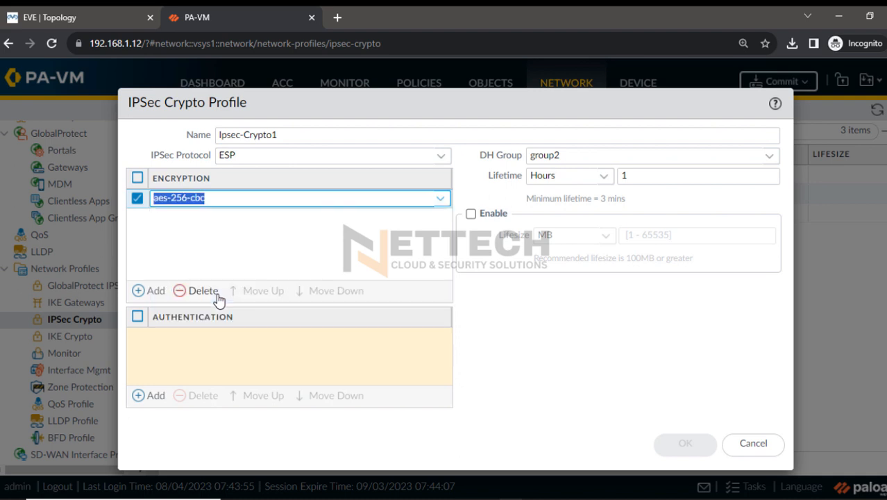
left_click(157, 397)
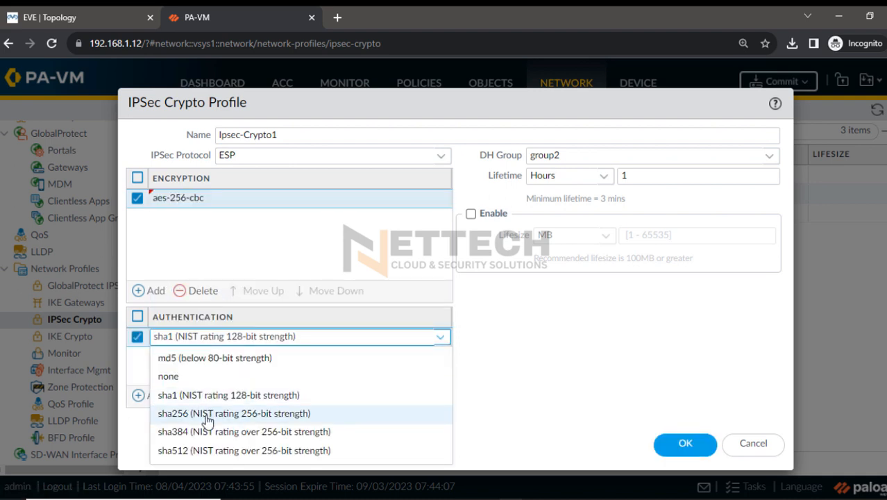
left_click(208, 414)
Set the IPSec crypto profile's DH group to no-pfs and its lifetime to 3600 seconds, and save the profile
left_click(769, 156)
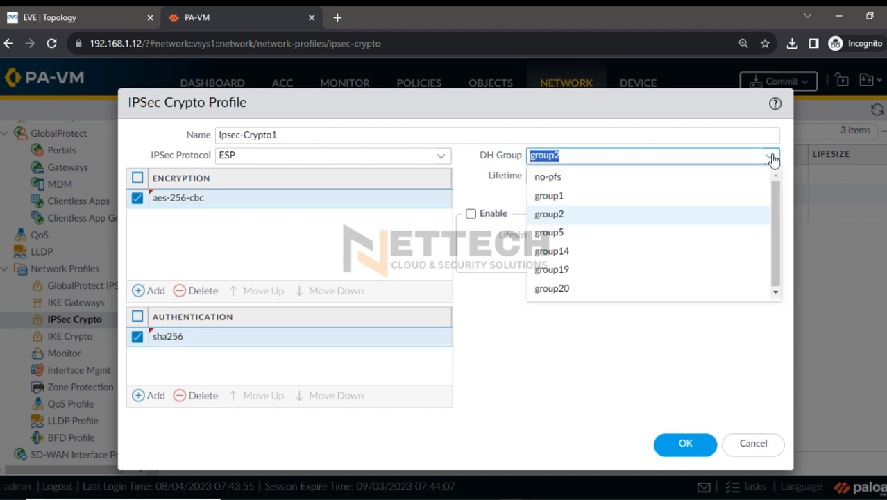
left_click(587, 182)
left_click(552, 347)
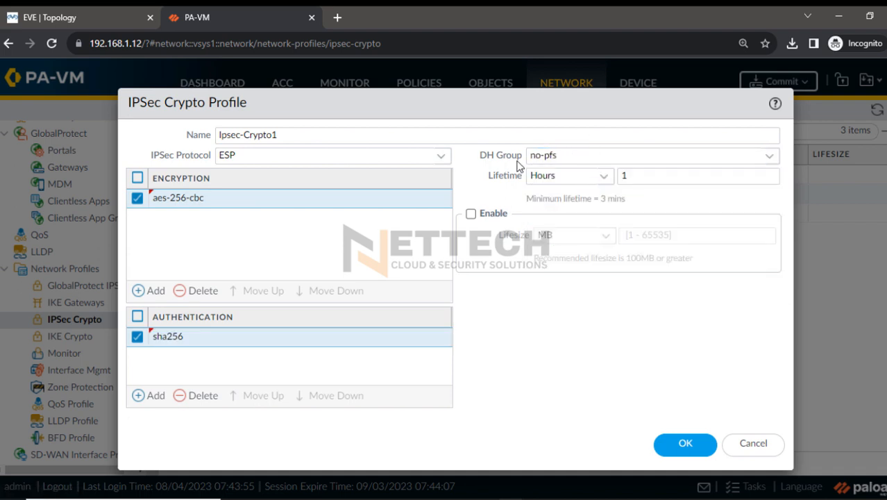
left_click(603, 177)
left_click(611, 195)
left_click(637, 179)
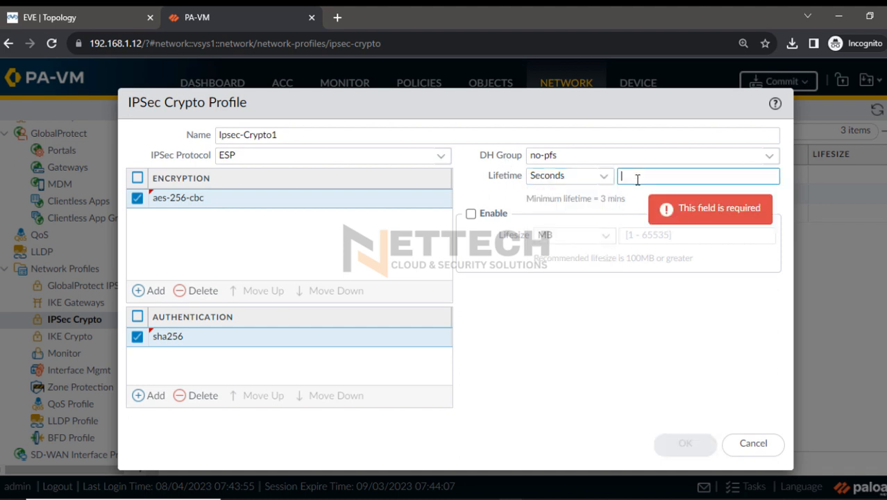
type("3600")
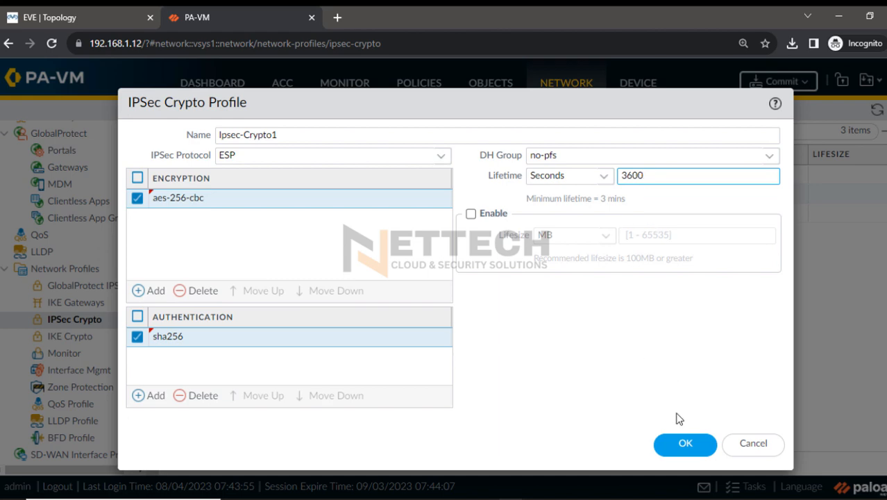
left_click(682, 447)
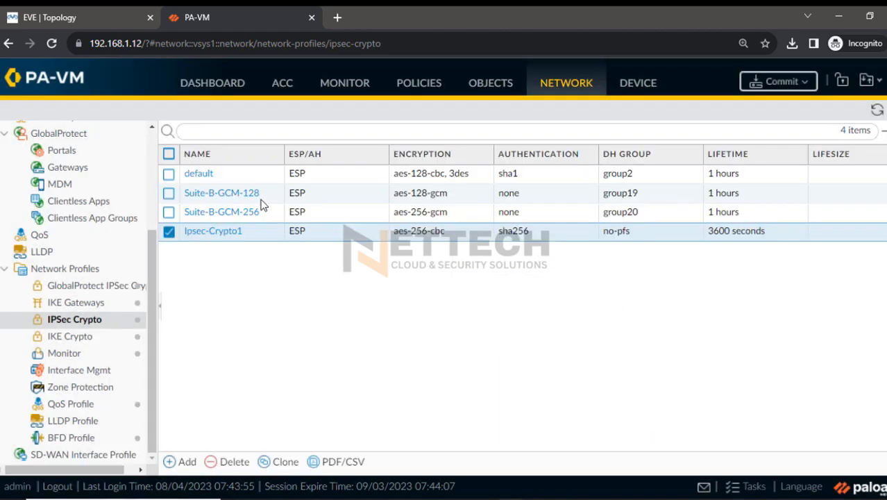
Start a new IPSec tunnel named IpsecTunnel that uses the tunnel.1 interface
scroll(154, 158, "up", 3)
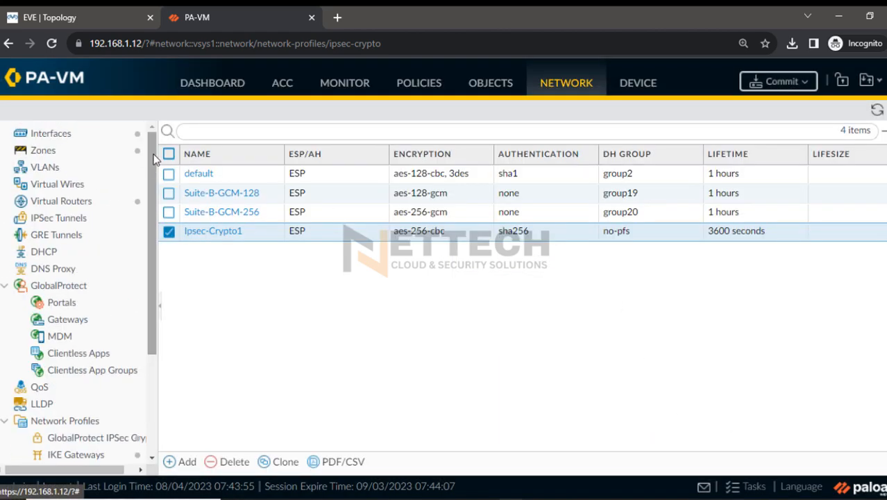
left_click(72, 221)
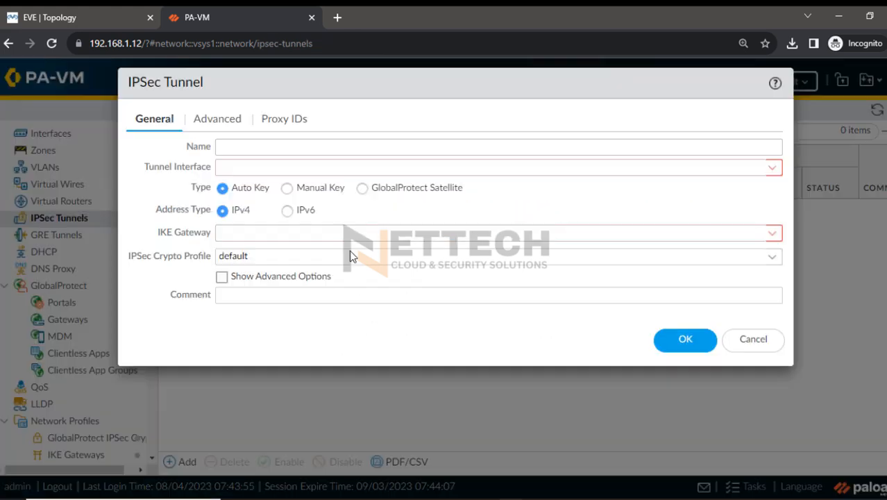
left_click(282, 150)
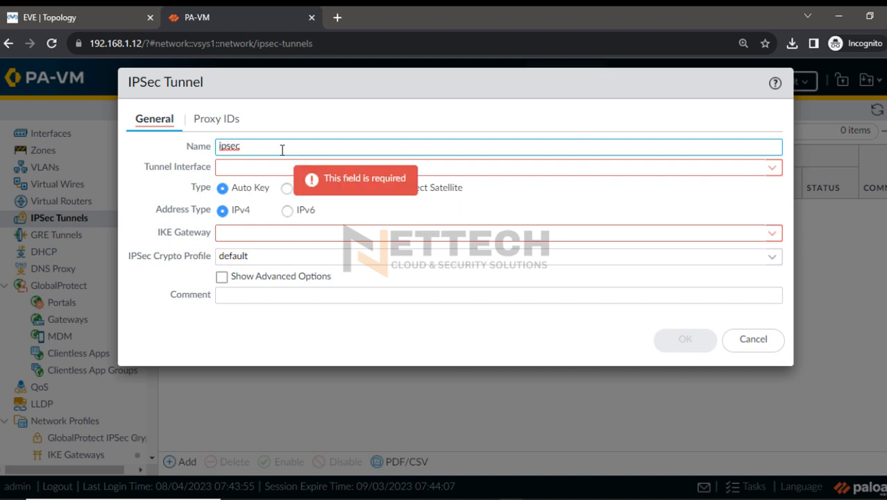
type("ipsec")
key("BackSpace")
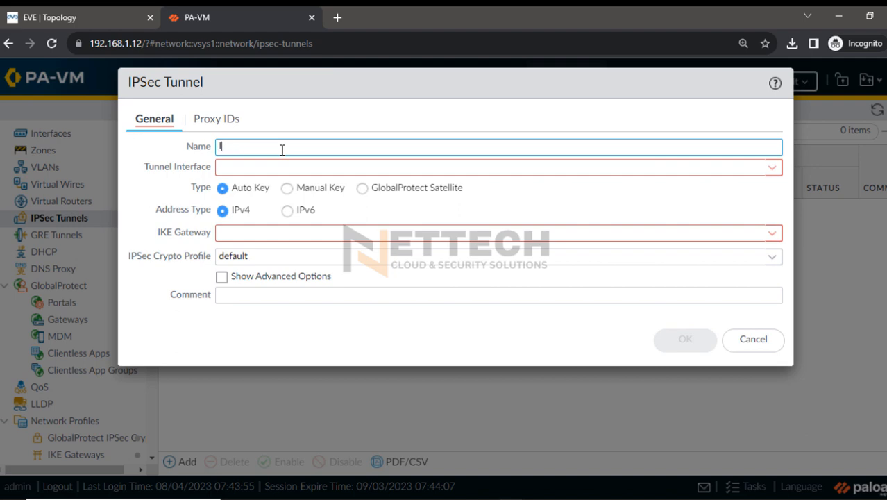
type("cTunnel")
left_click(773, 168)
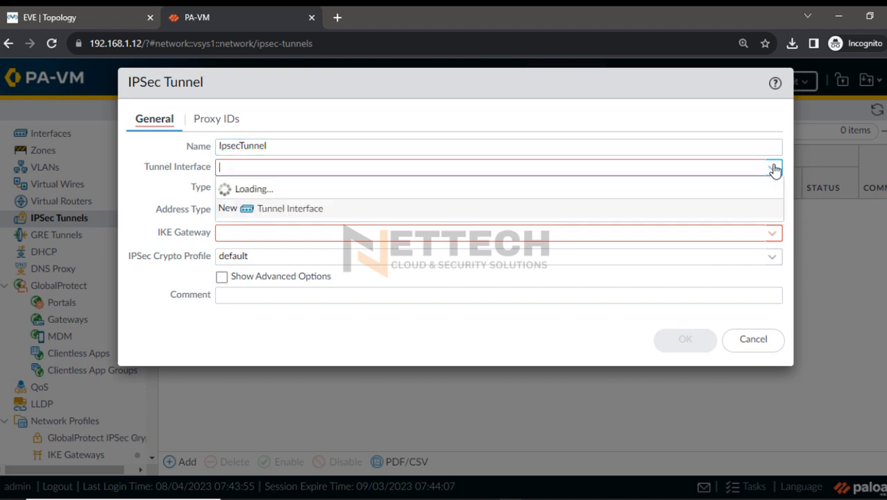
left_click(298, 207)
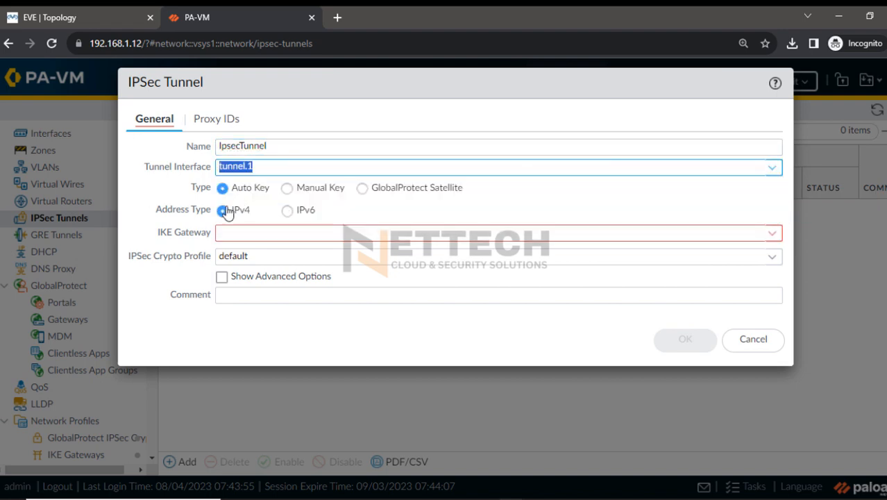
Assign IKE-Gateway1 and the Ipsec-Crypto1 profile to the IPSec tunnel, and save it
left_click(768, 234)
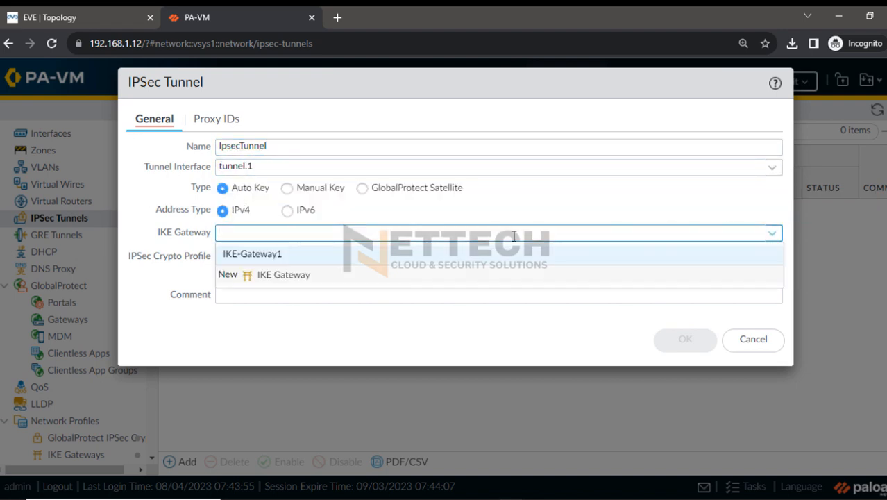
left_click(272, 261)
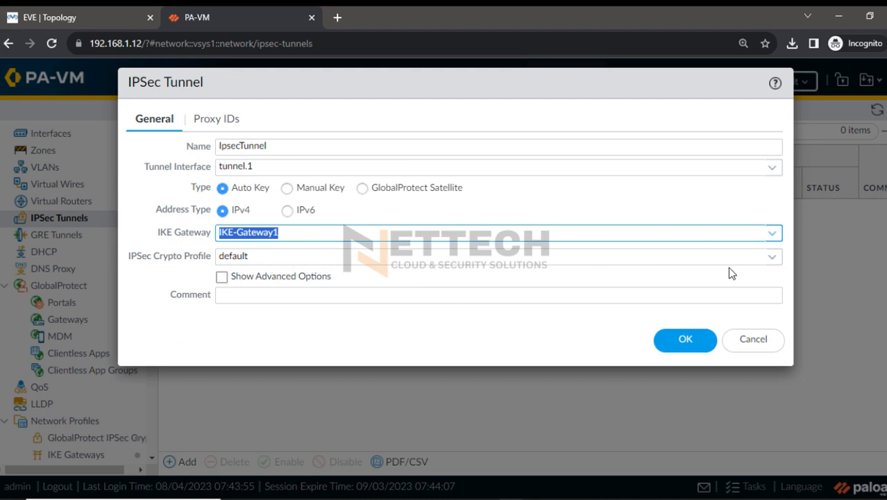
left_click(772, 257)
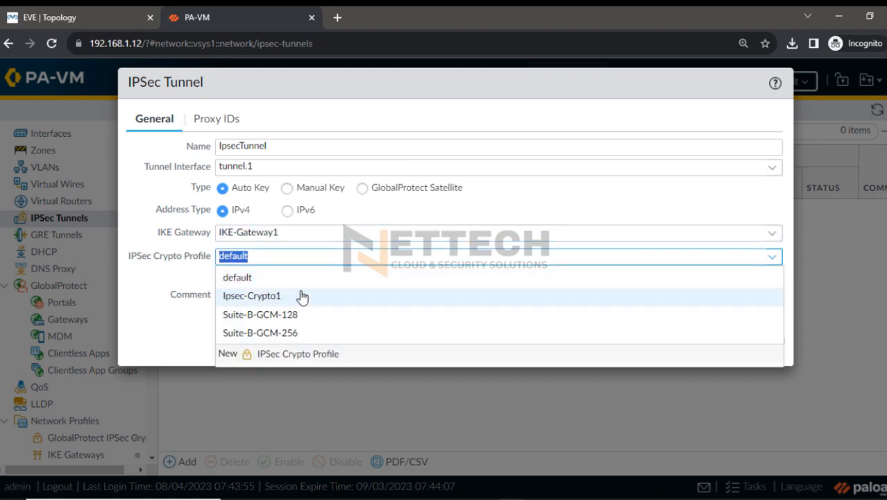
left_click(302, 297)
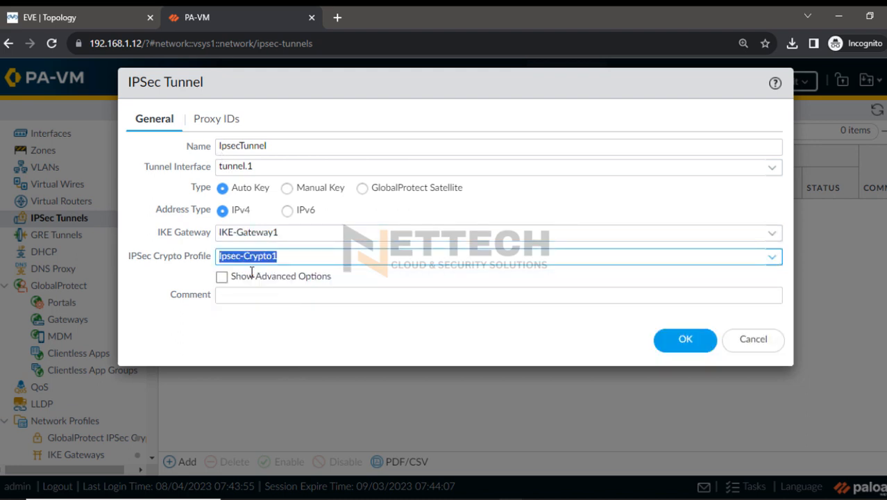
left_click(268, 340)
left_click(683, 340)
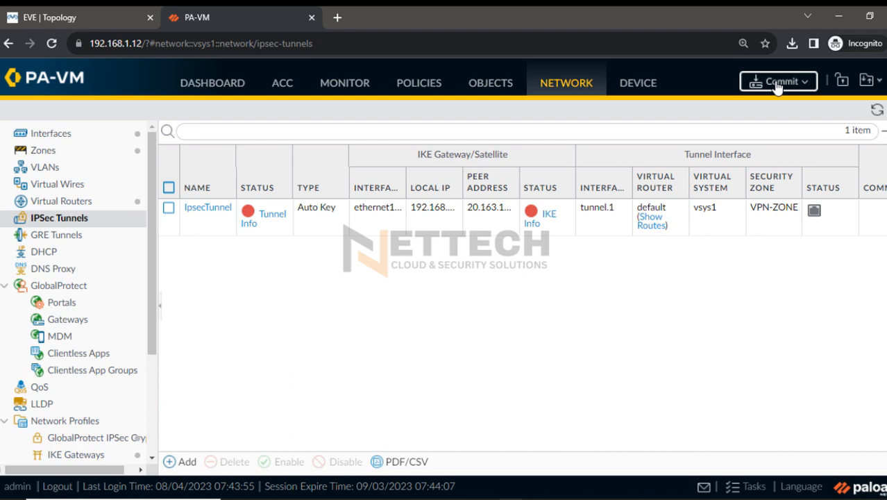
Commit the pending configuration changes on the firewall
left_click(777, 83)
left_click(618, 465)
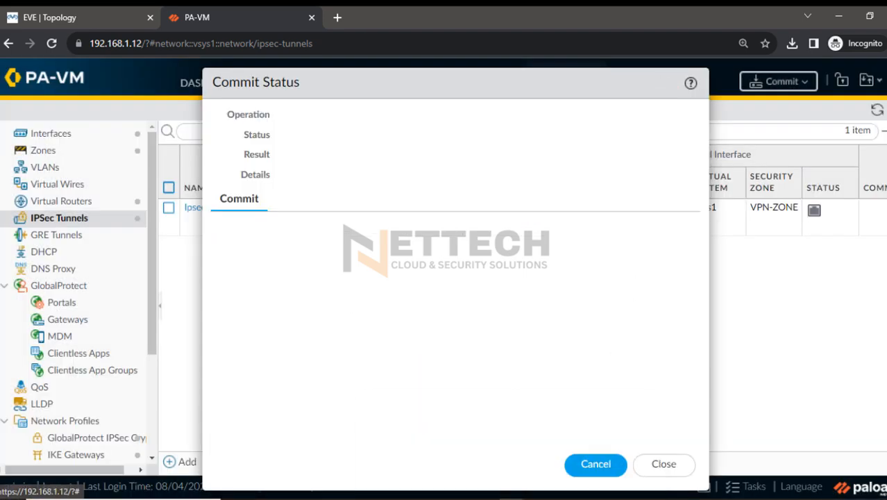
Switch to the Azure portal, find the Virtual machines service, and start creating a new virtual machine there
mouse_move(511, 498)
left_click(437, 447)
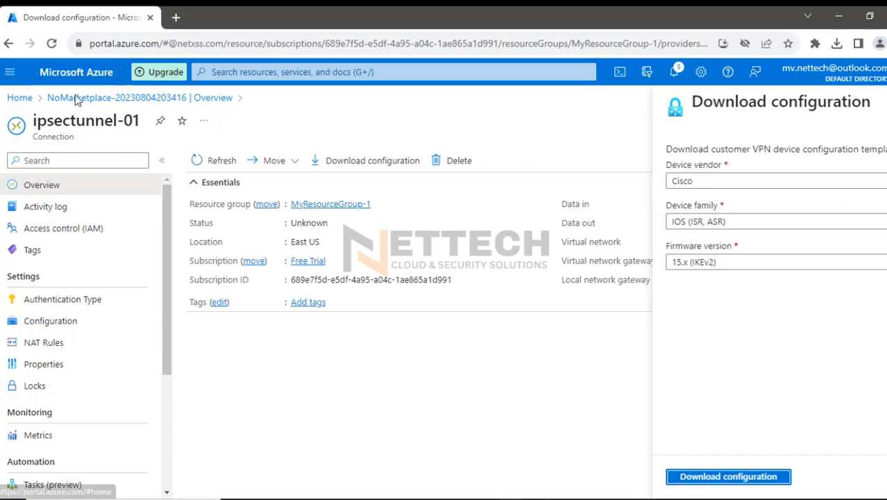
left_click(20, 97)
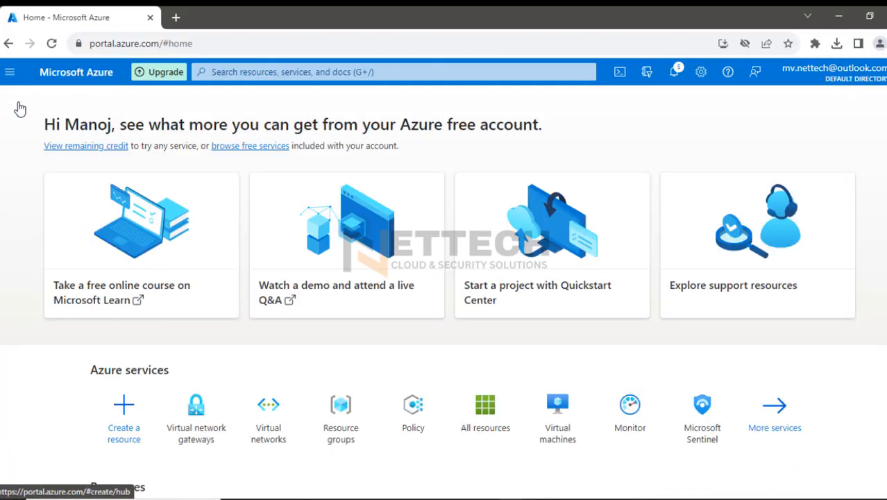
left_click(213, 71)
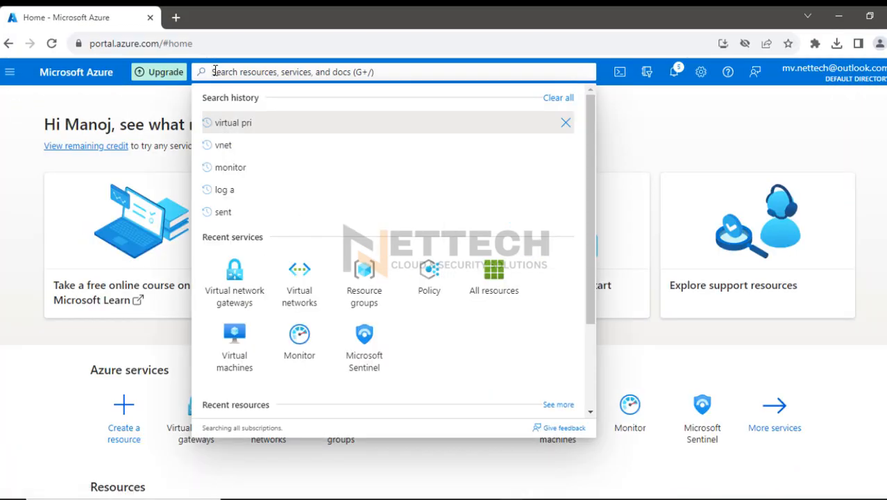
type("virtual")
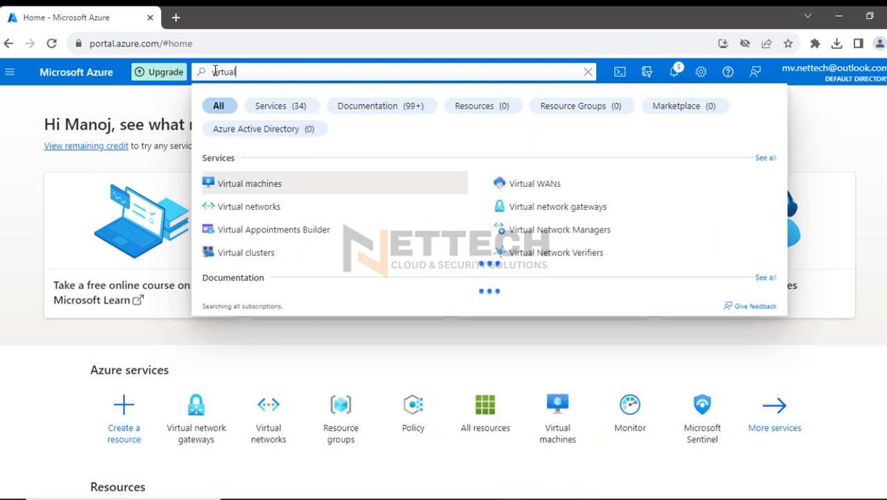
left_click(239, 183)
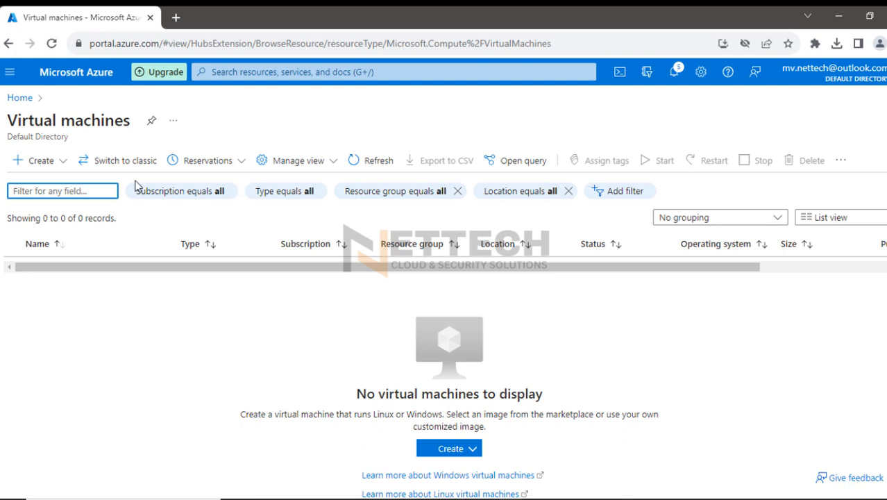
left_click(63, 166)
left_click(65, 190)
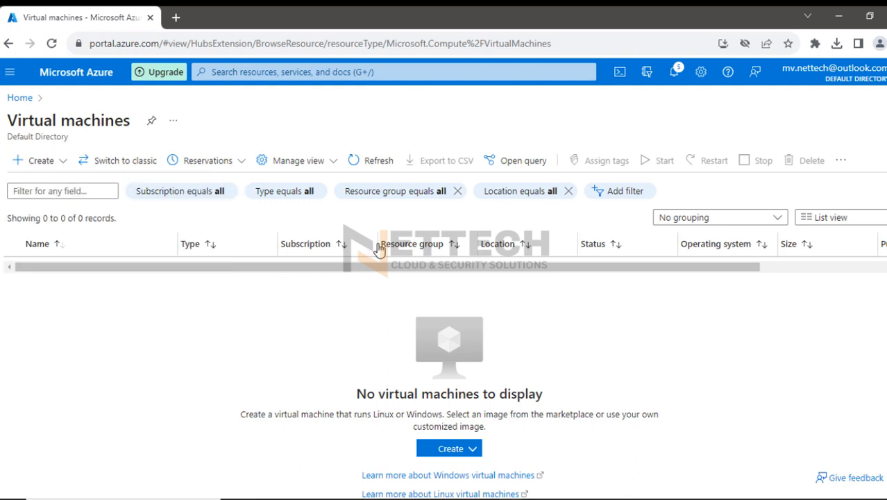
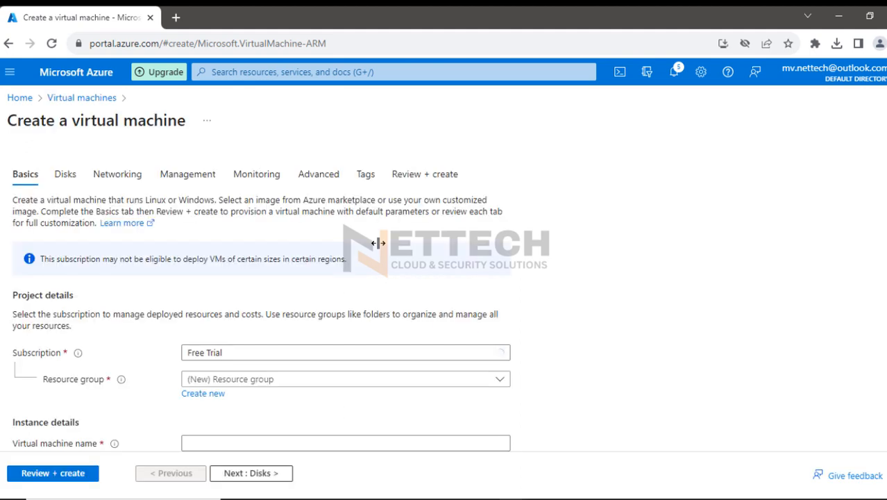
Assign the new virtual machine to resource group MyResourceGroup-1 and name it Linux1
scroll(608, 286, "down", 2)
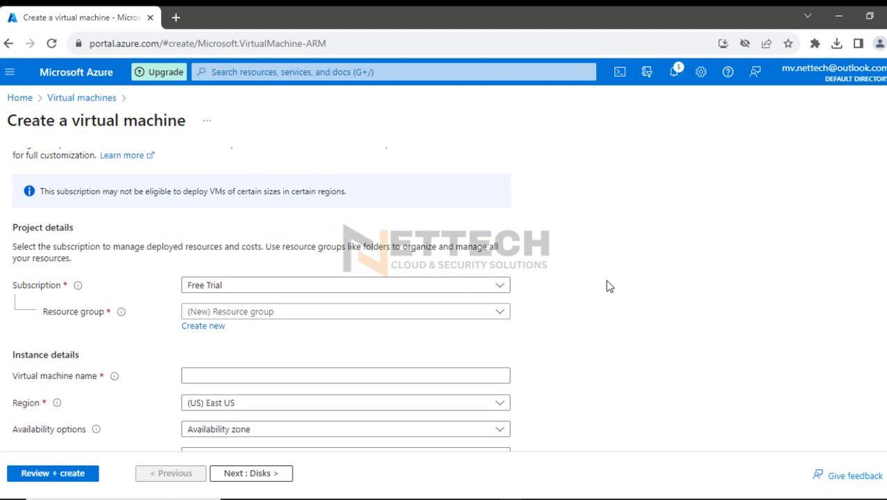
left_click(299, 313)
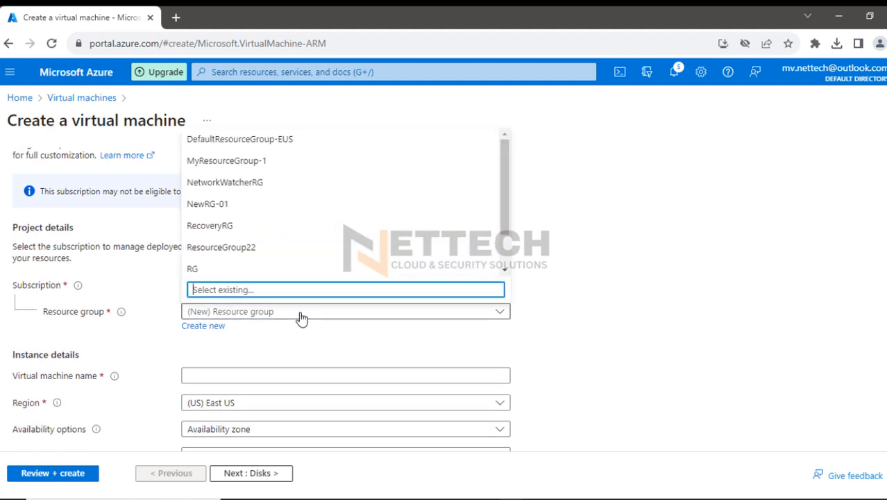
left_click(257, 169)
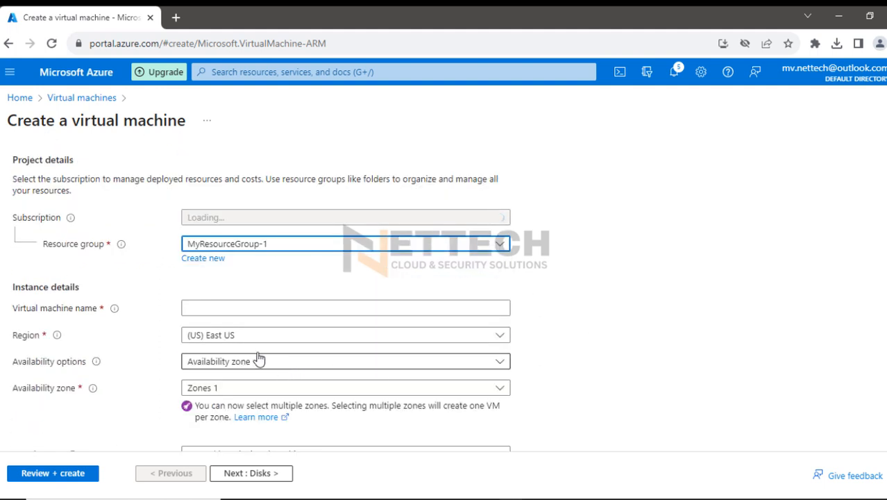
left_click(226, 306)
type("Linux1")
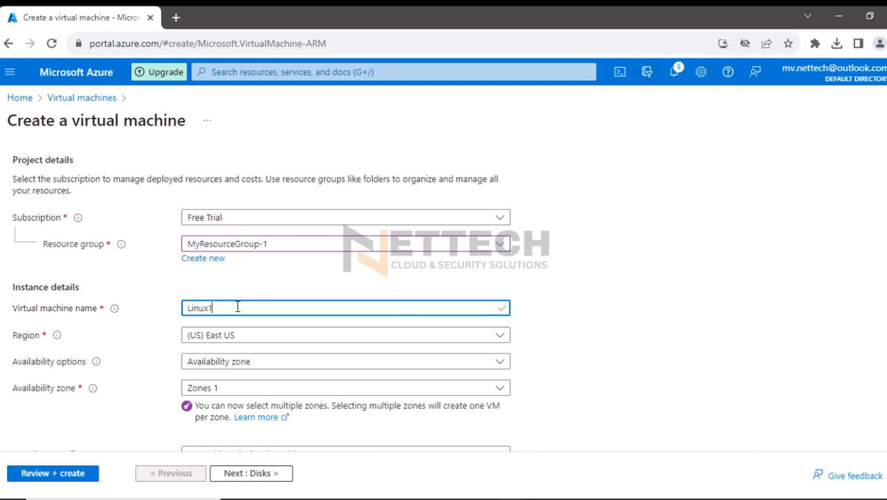
Set the virtual machine's availability option to No infrastructure redundancy required and its security type to Standard
scroll(224, 305, "down", 1)
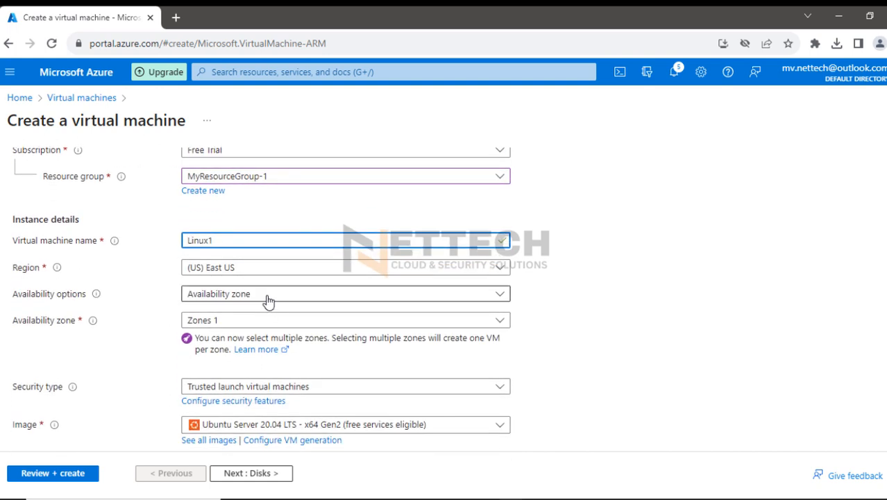
left_click(266, 295)
left_click(244, 315)
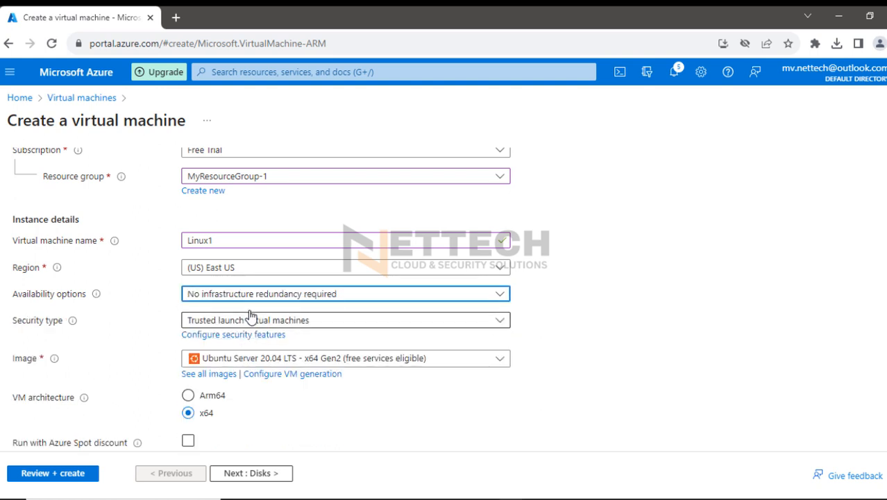
left_click(248, 321)
left_click(245, 335)
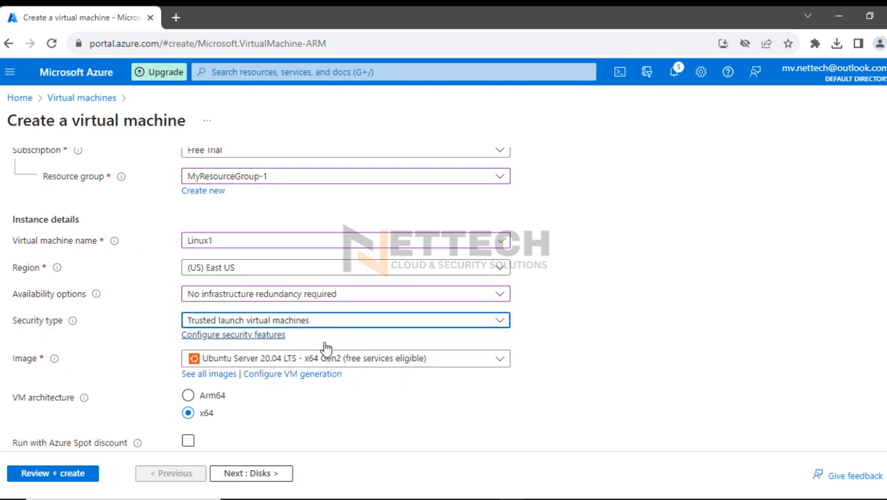
Choose password authentication for the virtual machine's administrator account and set the username to azureadmin
scroll(529, 337, "down", 1)
scroll(320, 319, "down", 1)
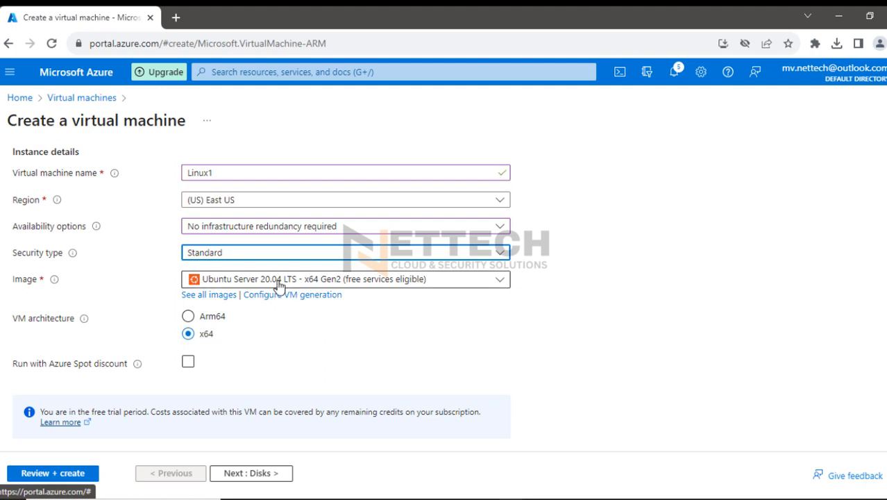
scroll(436, 319, "down", 2)
scroll(437, 321, "down", 4)
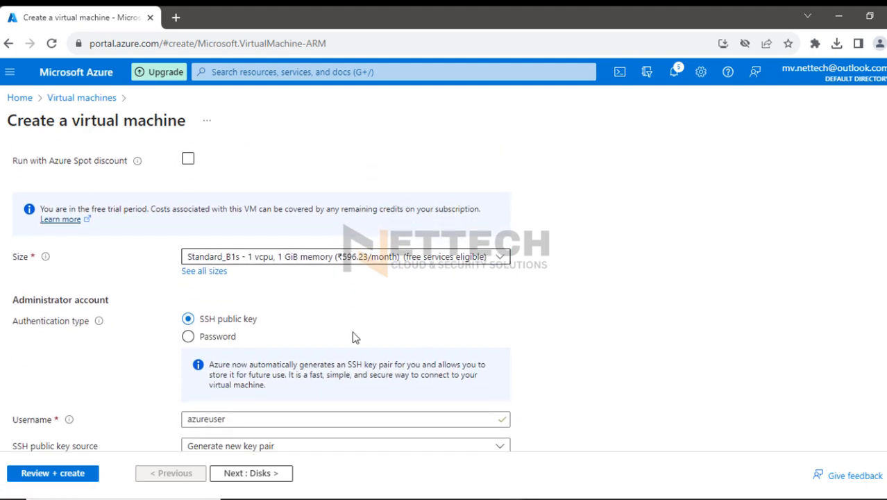
left_click(189, 337)
scroll(358, 341, "up", 4)
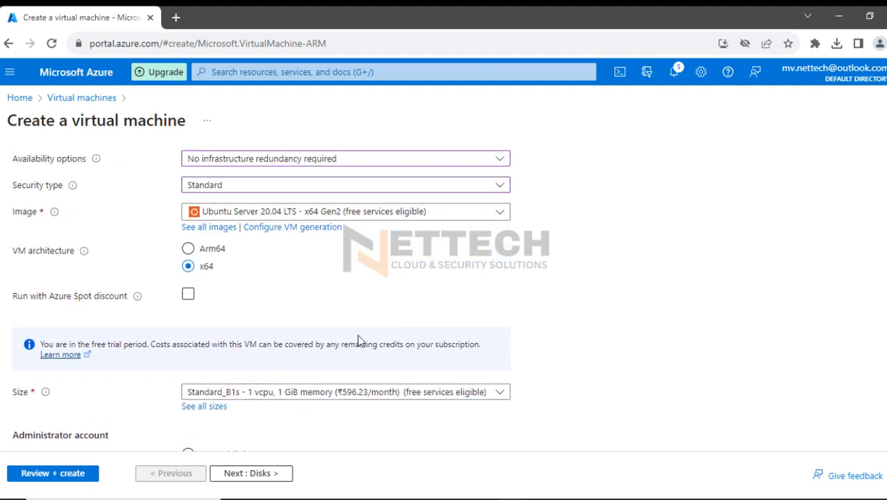
scroll(358, 340, "down", 9)
left_click(225, 229)
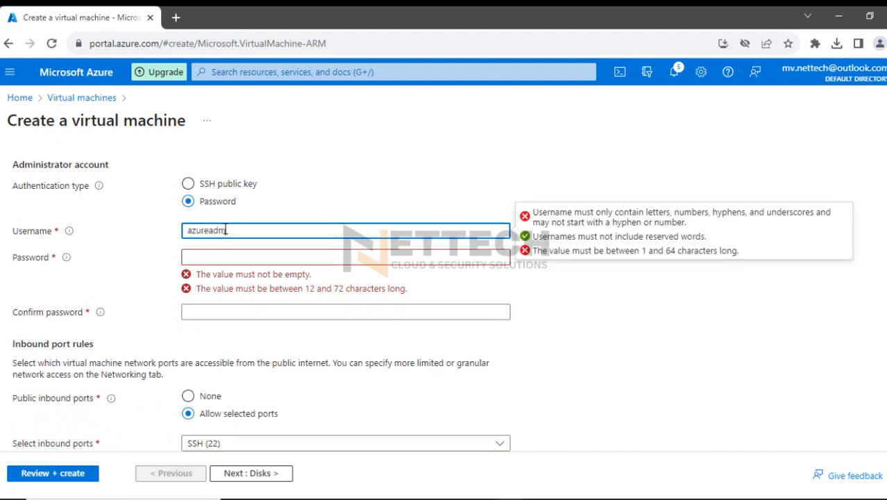
Enter a 12-character administrator password for the virtual machine and repeat it in the confirmation field
key("Tab")
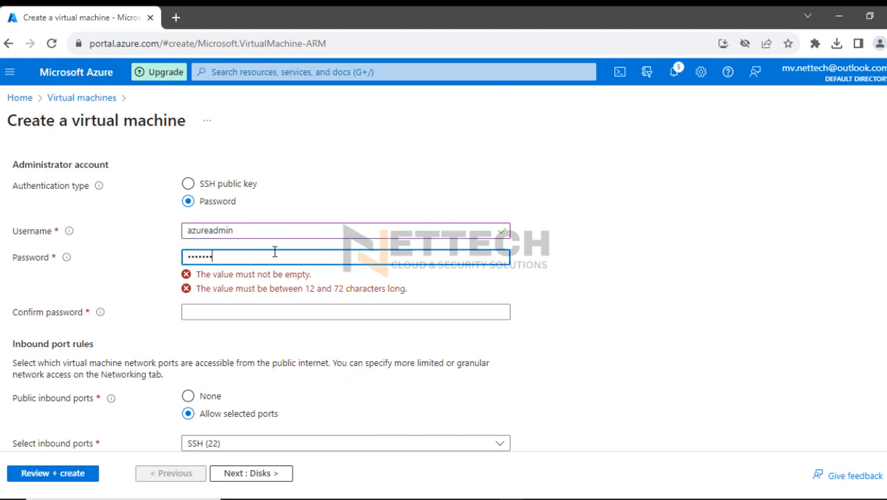
key("Tab")
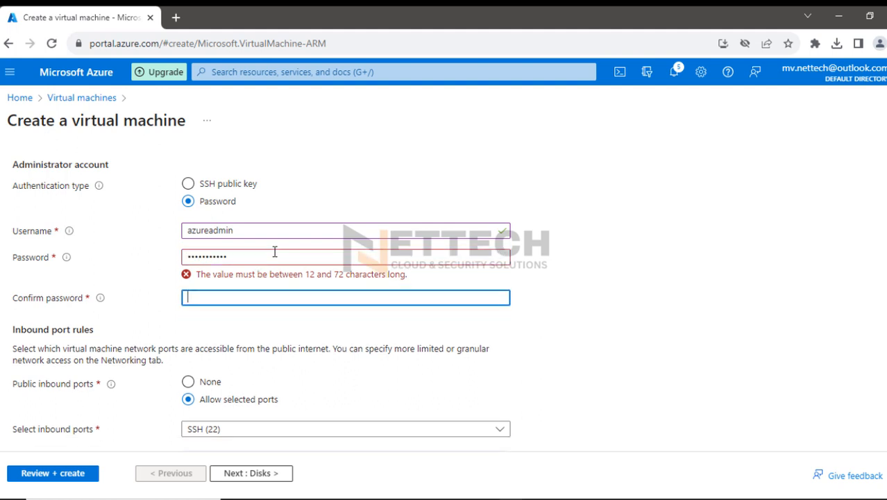
double_click(205, 256)
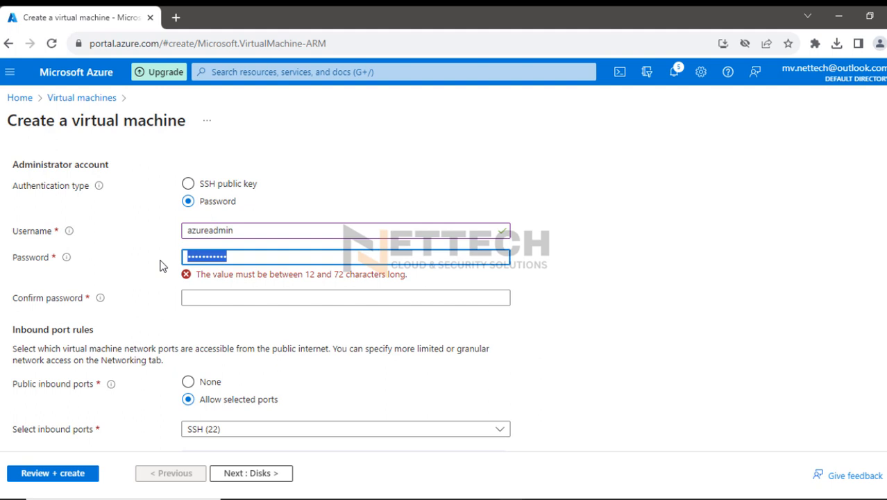
type("Az")
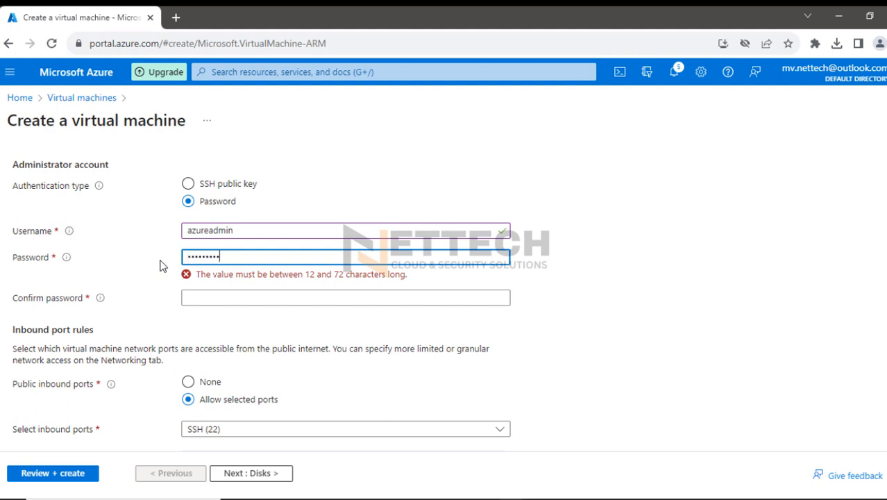
type("6")
key("Tab")
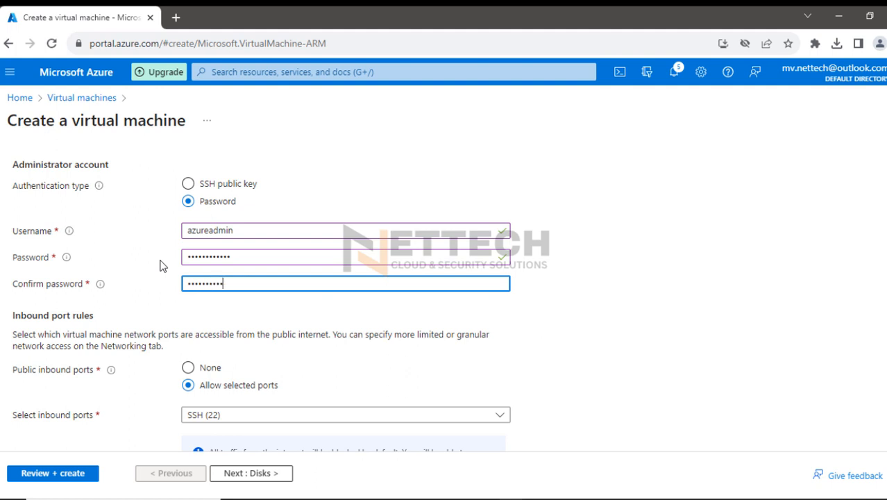
Review the virtual machine's networking settings, keeping their defaults, and validate and create the machine
left_click(255, 472)
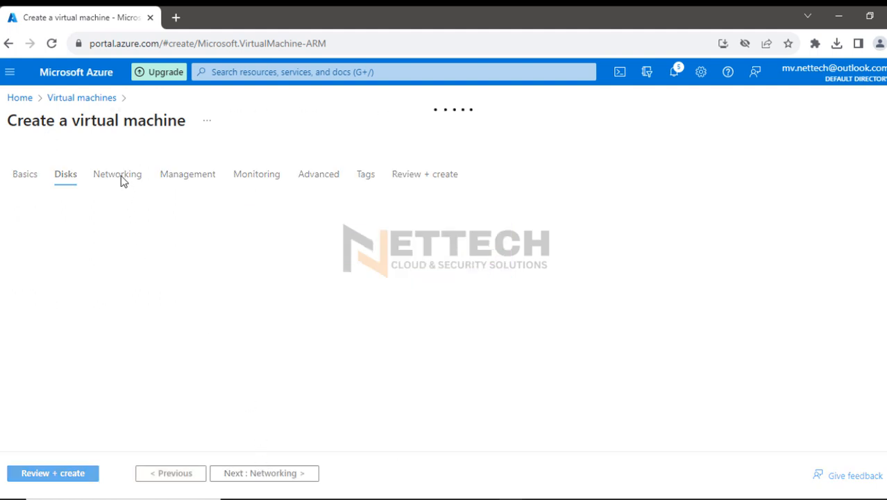
left_click(121, 179)
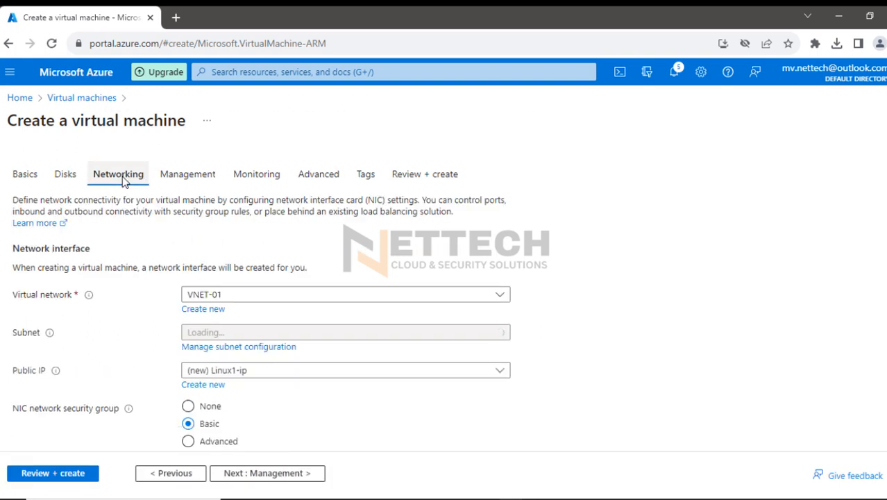
scroll(578, 343, "down", 2)
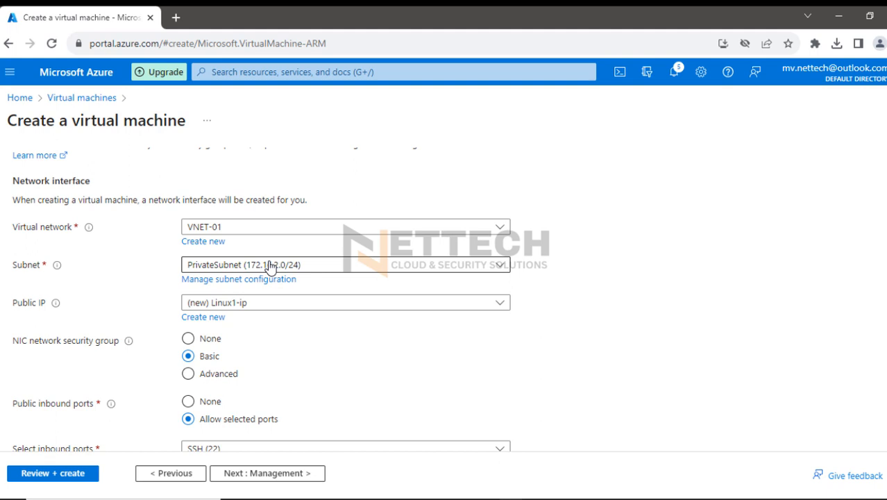
scroll(385, 379, "down", 4)
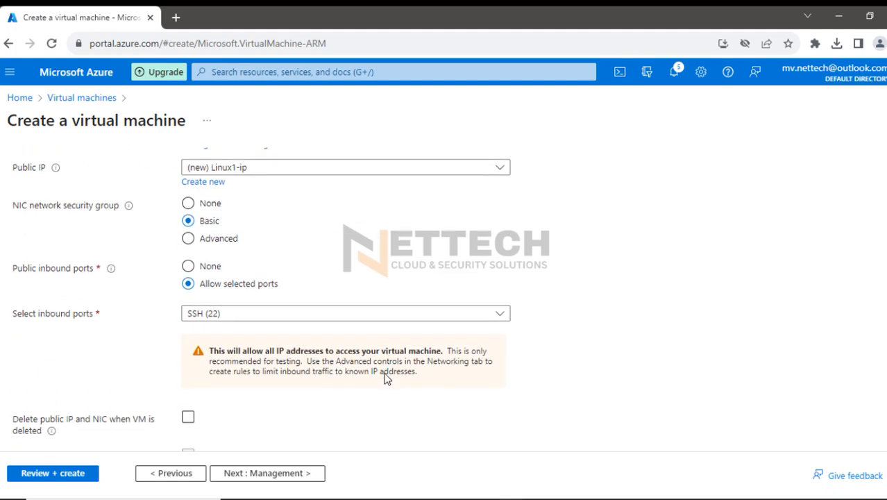
left_click(73, 473)
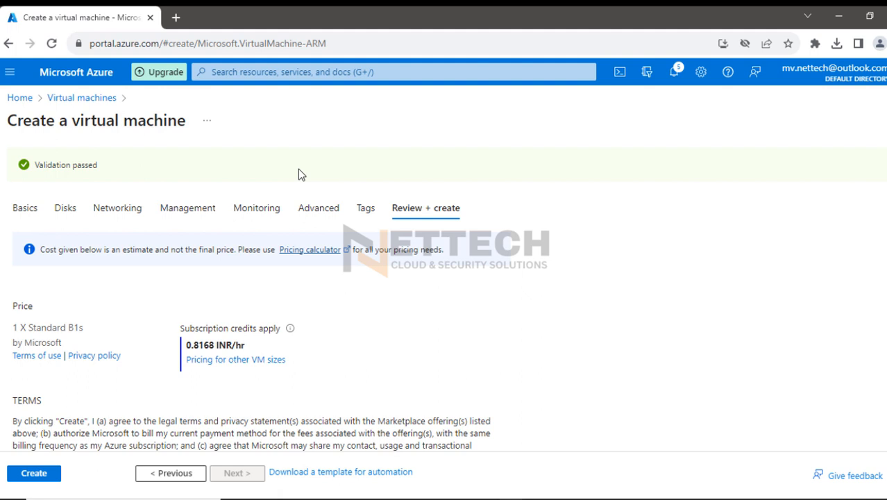
left_click(20, 476)
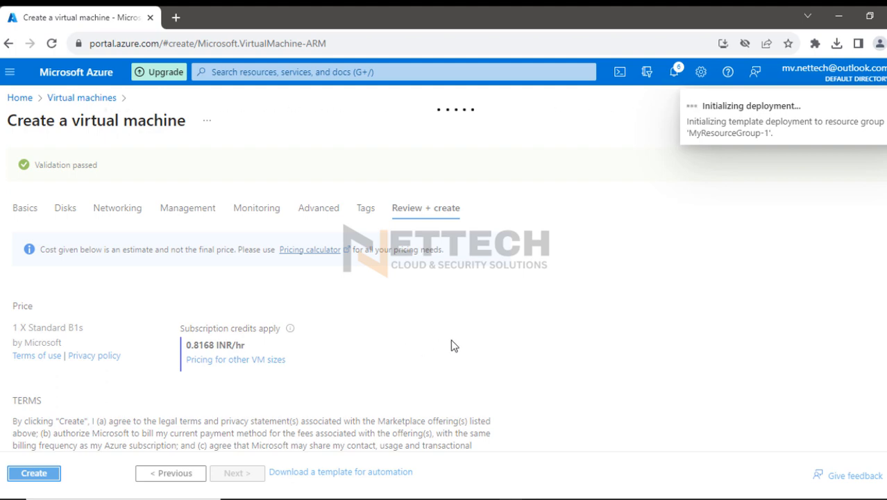
Switch to the Whiteboard diagram, mark VM-01 with its address, host 10.1.1.2 and the path between them, and return to Azure
left_click(435, 498)
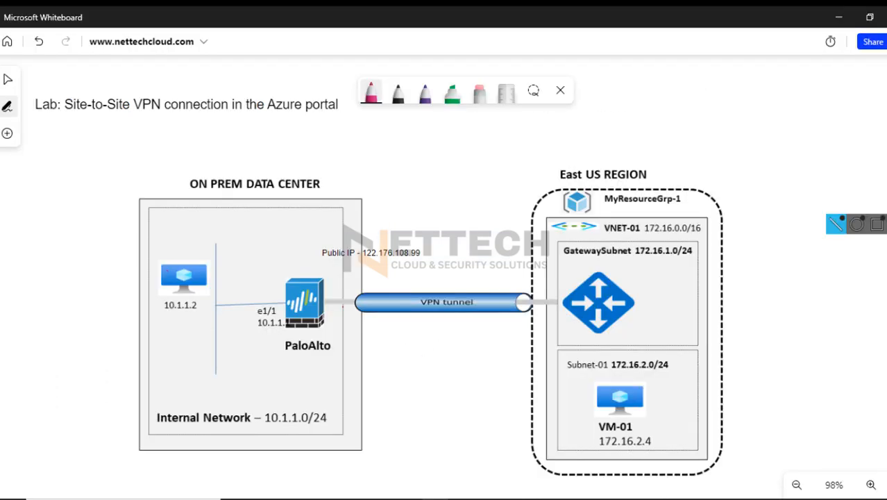
mouse_move(640, 439)
left_mouse_down()
mouse_move(600, 414)
mouse_move(616, 416)
mouse_move(587, 376)
left_mouse_up()
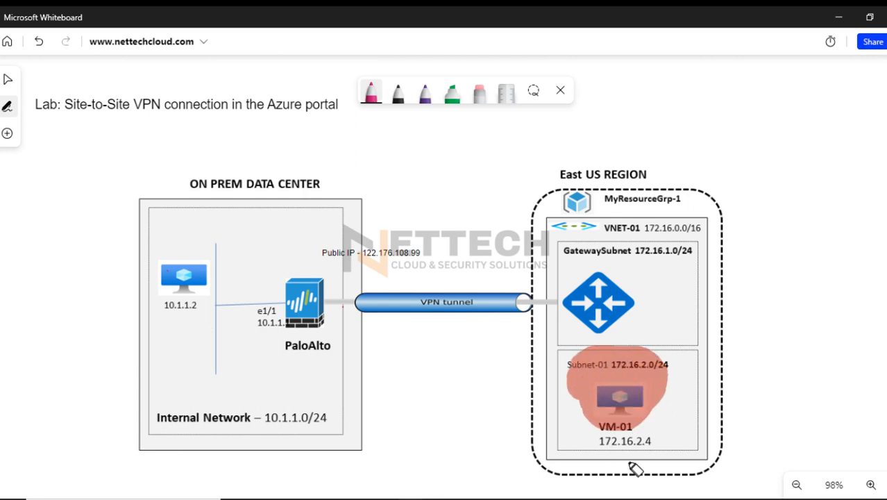
mouse_move(606, 448)
left_mouse_down()
mouse_move(645, 444)
mouse_move(655, 458)
left_mouse_up()
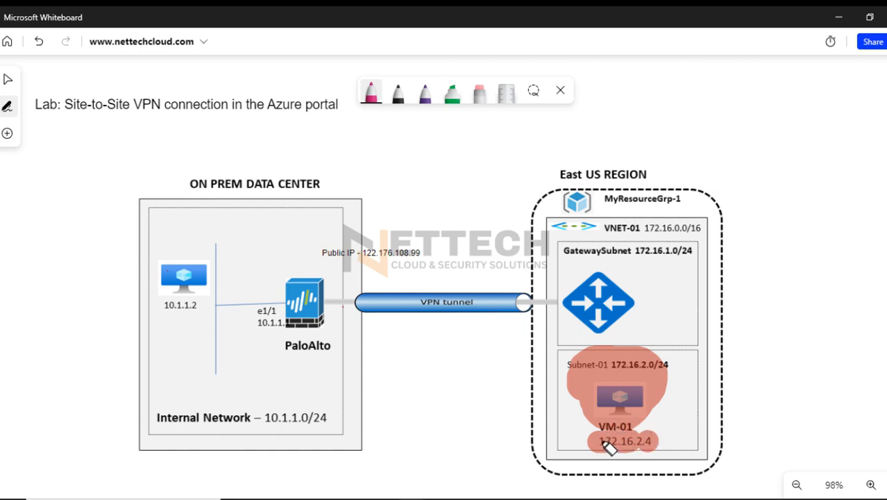
left_click_drag(599, 442, 649, 441)
mouse_move(165, 307)
left_mouse_down()
mouse_move(208, 311)
mouse_move(173, 313)
left_mouse_up()
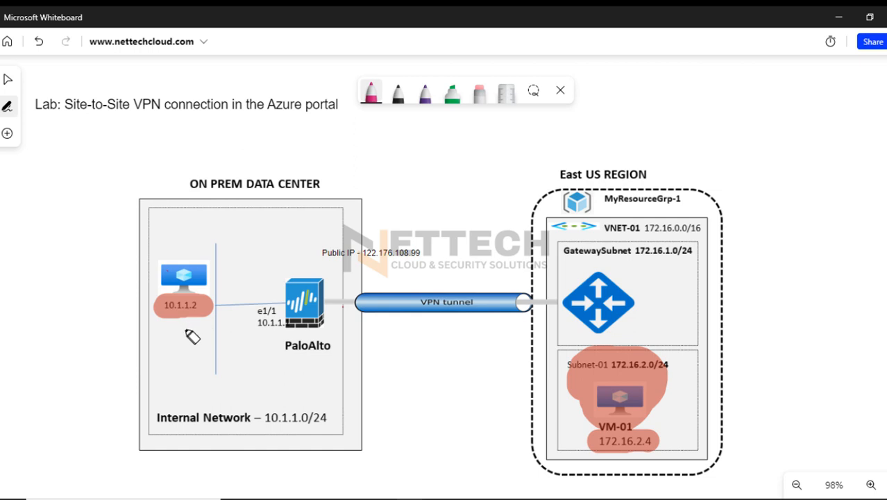
mouse_move(189, 336)
left_mouse_down()
mouse_move(348, 457)
mouse_move(527, 457)
mouse_move(605, 425)
left_mouse_up()
mouse_move(540, 458)
left_mouse_down()
mouse_move(288, 446)
mouse_move(167, 340)
mouse_move(174, 360)
mouse_move(306, 474)
left_mouse_up()
left_click_drag(358, 484, 584, 437)
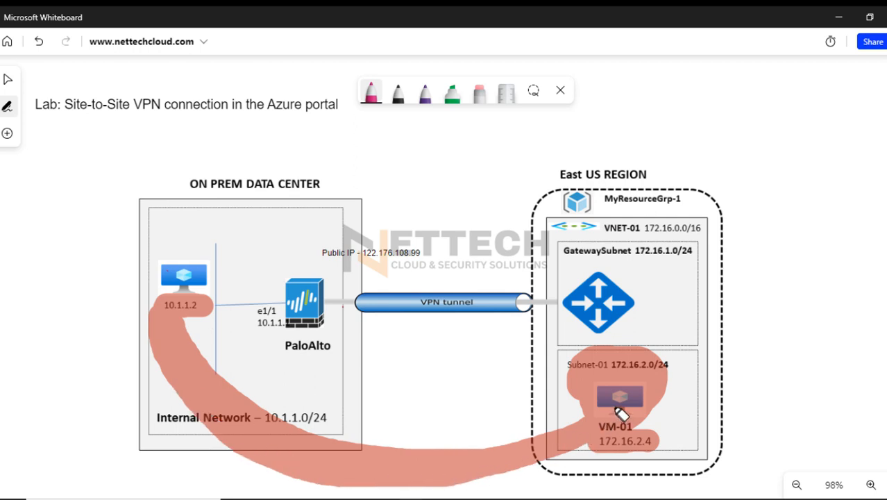
mouse_move(380, 206)
left_mouse_down()
mouse_move(436, 210)
mouse_move(422, 264)
mouse_move(466, 266)
mouse_move(474, 251)
left_mouse_up()
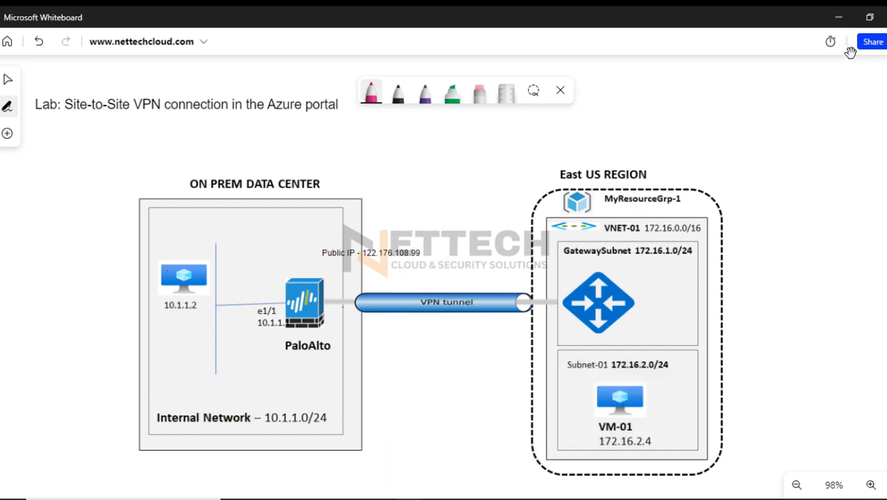
left_click(838, 16)
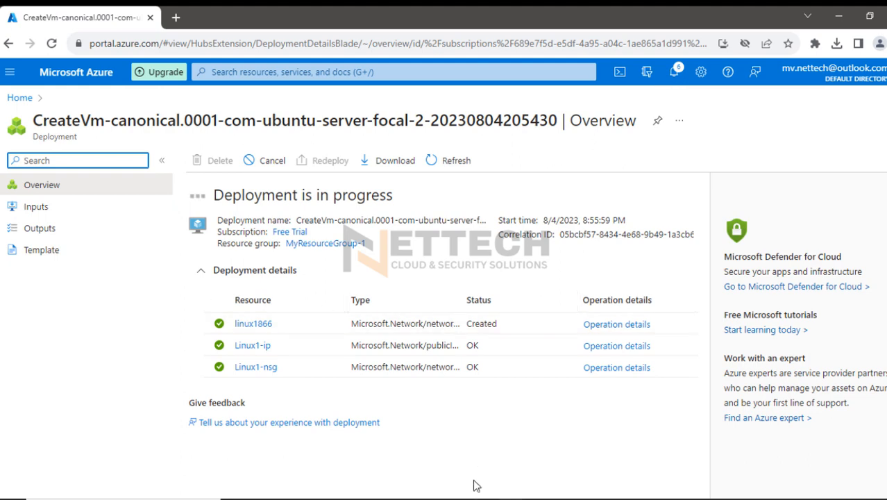
Switch to the PA-VM firewall's web interface and dismiss the Commit Status dialog
mouse_move(512, 499)
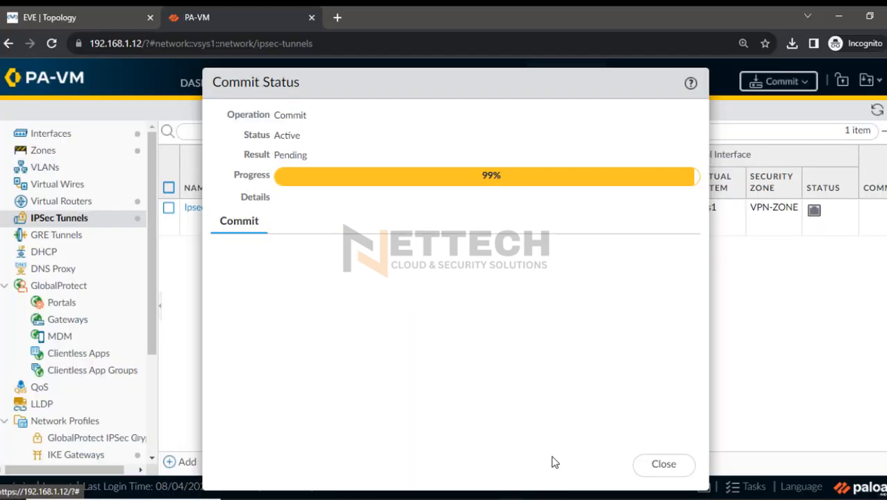
left_click(555, 482)
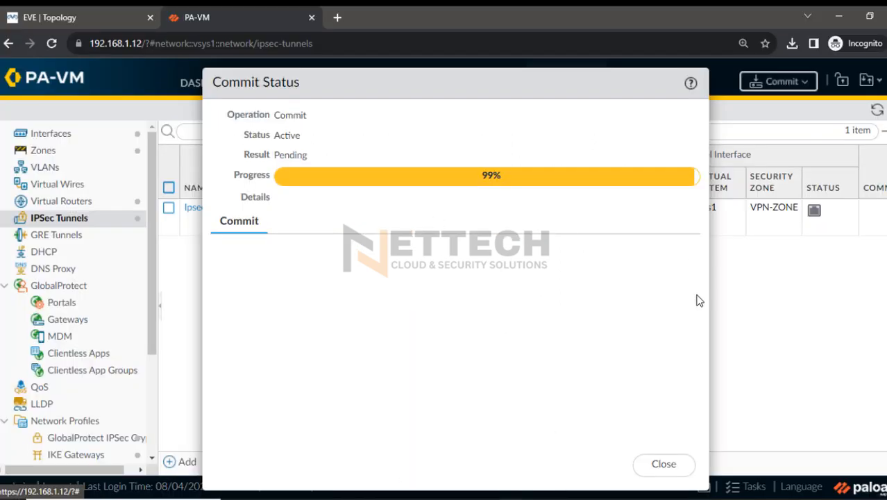
left_click(667, 461)
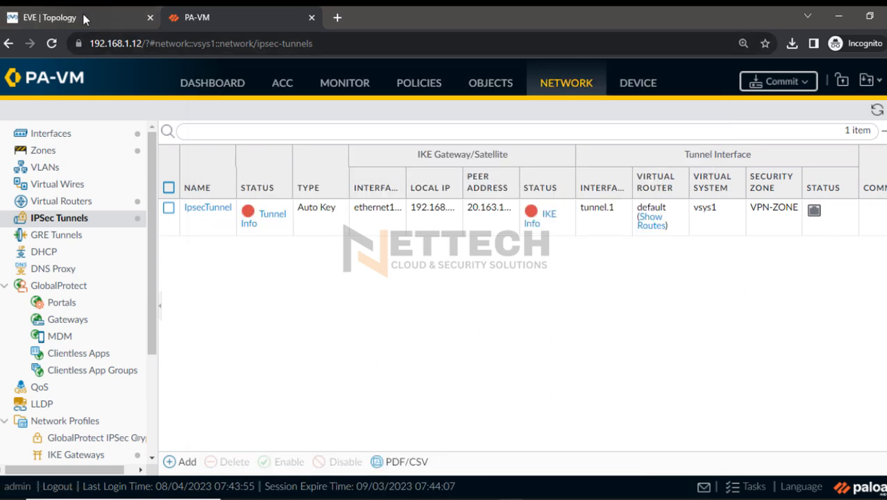
Switch to the EVE lab topology and open the PaloAlto node's command-line console in SecureCRT
left_click(84, 20)
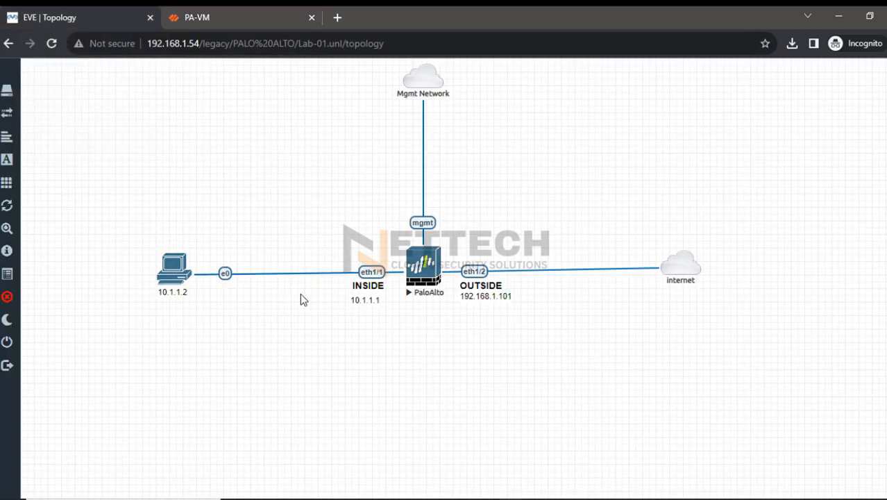
left_click(427, 263)
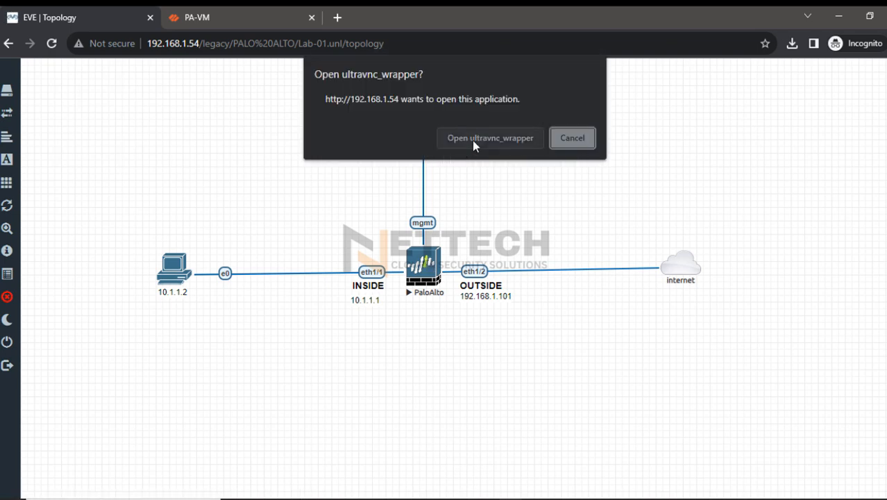
left_click(472, 141)
key("Return")
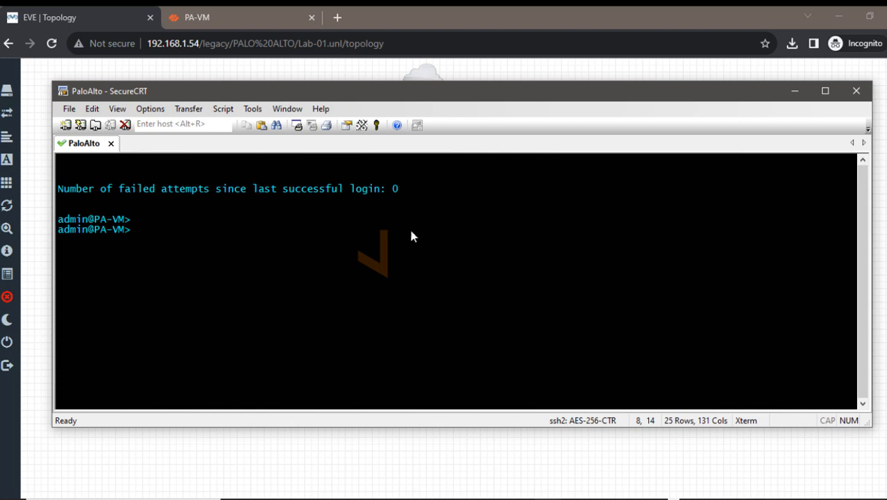
key("Return")
key("Return")
key("Return")
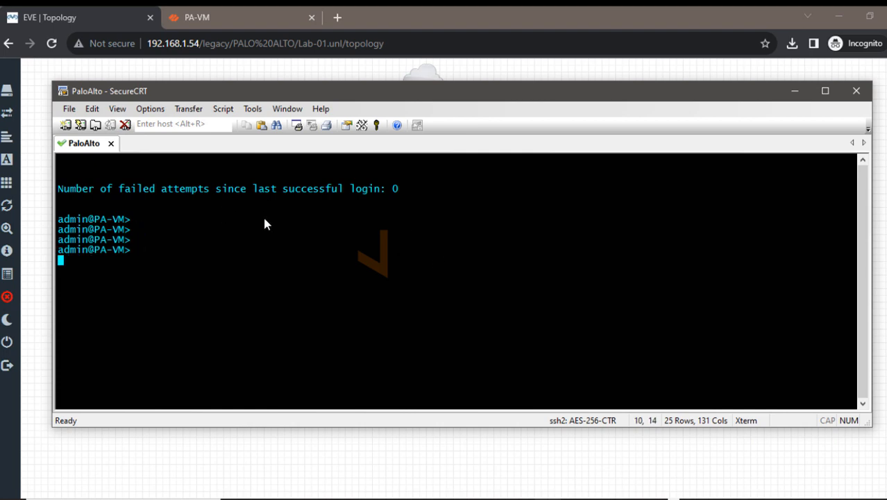
Switch from the firewall console to the Azure portal, open the deployed Linux1 virtual machine and copy its public IP address
left_click(796, 91)
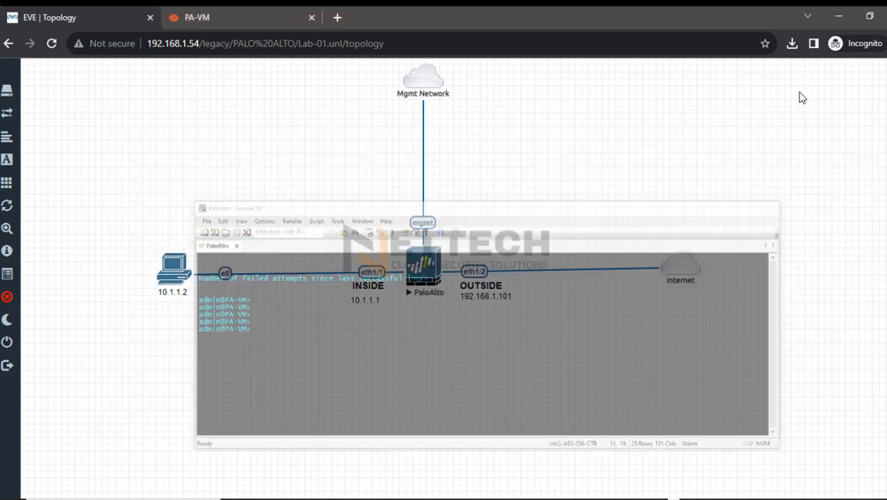
mouse_move(517, 494)
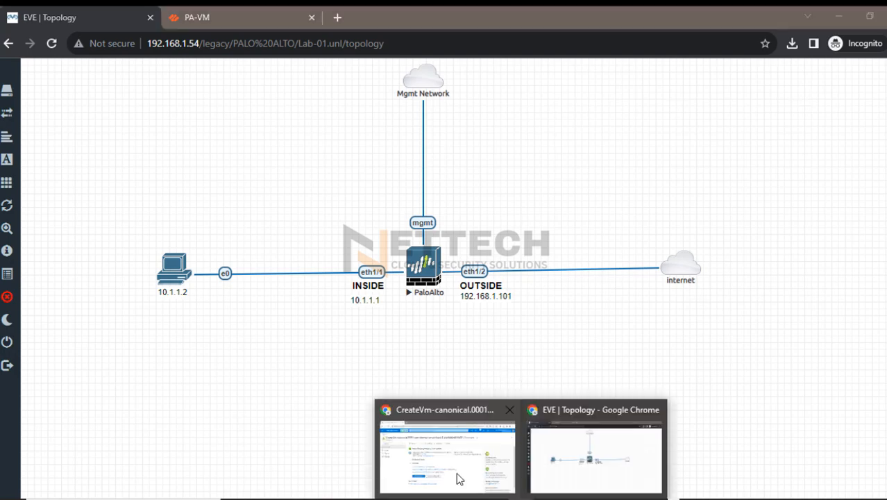
left_click(460, 473)
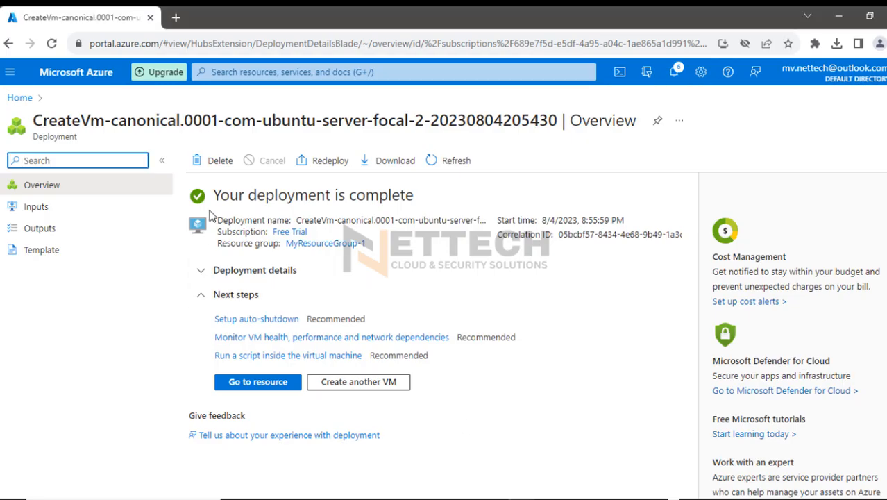
left_click(257, 382)
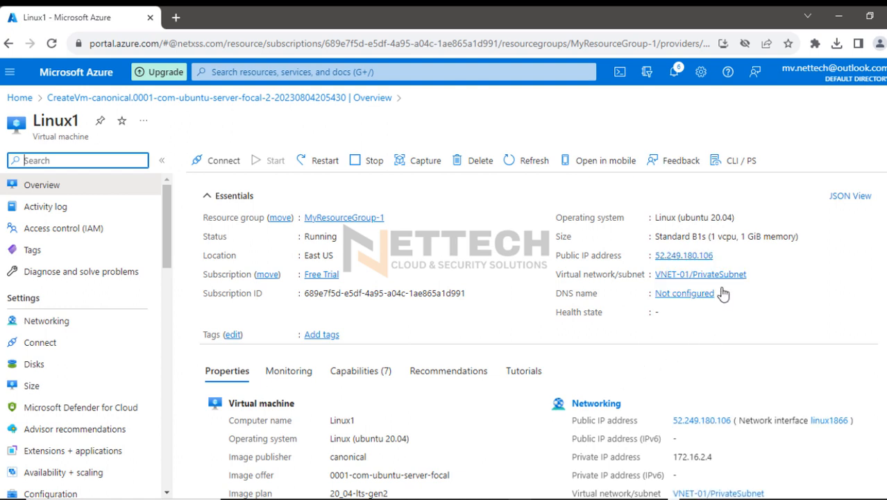
left_click(717, 257)
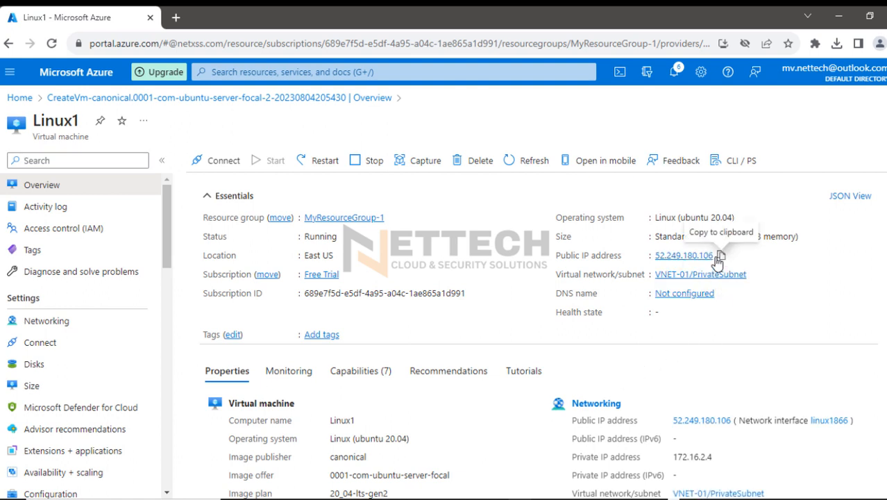
left_click(720, 256)
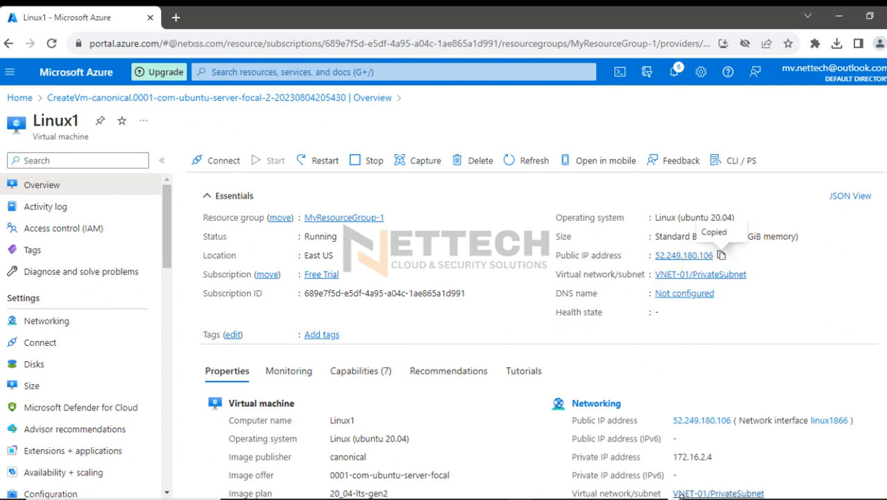
Switch to PuTTY, start an SSH session to Linux1's public IP 52.249.180.106 and accept the server's host key
key("super")
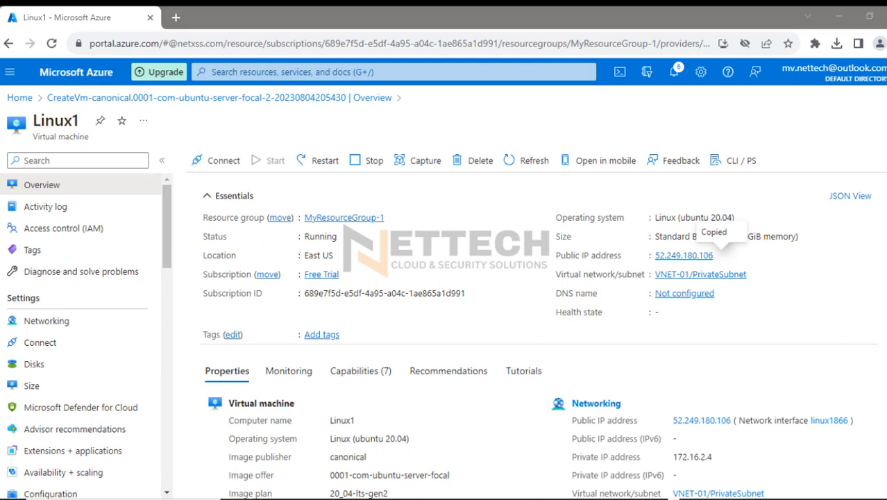
left_click(316, 499)
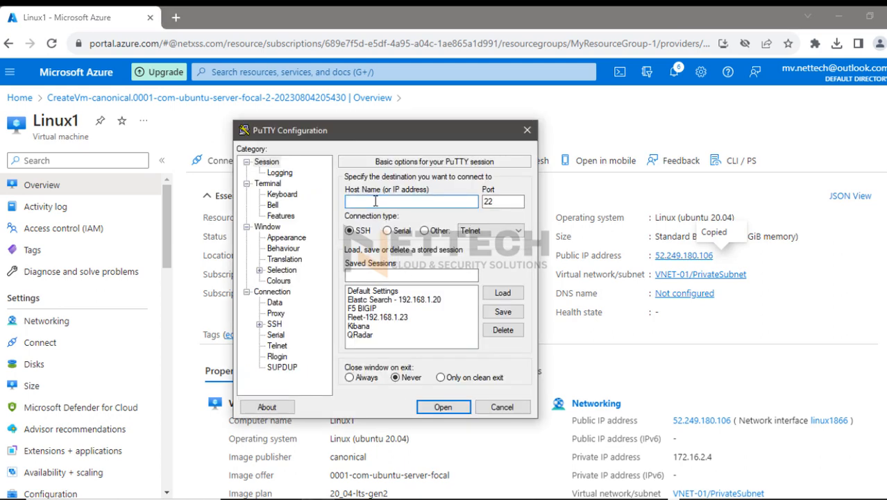
key("ctrl+v")
left_click(451, 405)
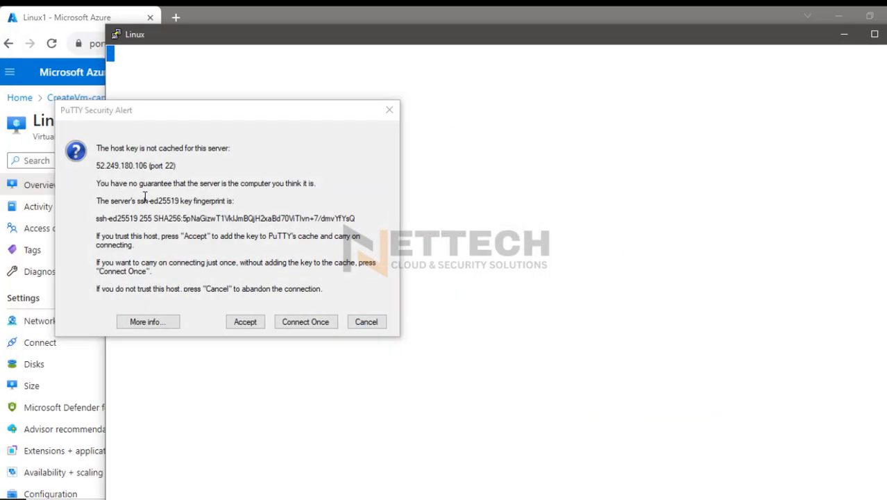
left_click_drag(218, 109, 415, 112)
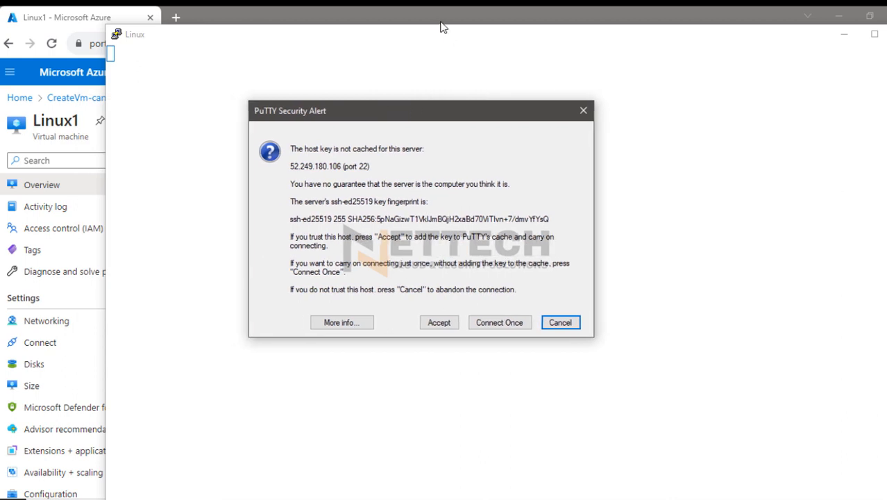
left_click_drag(442, 26, 440, 75)
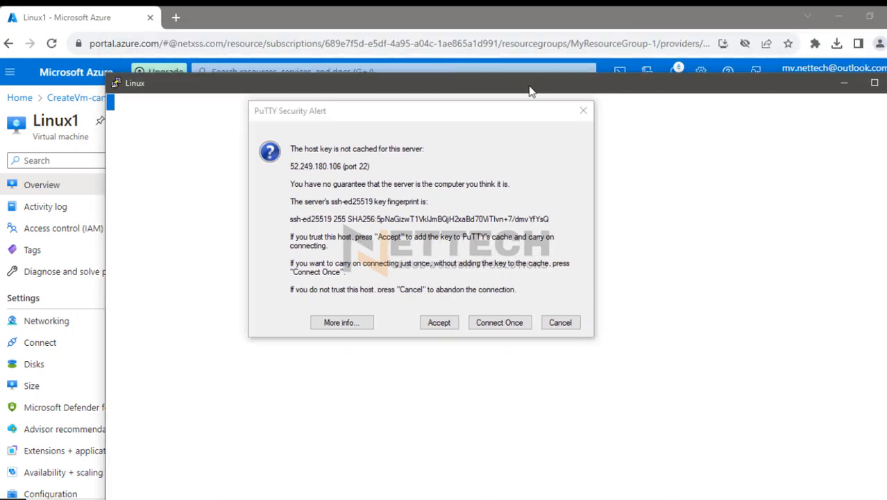
left_click_drag(528, 89, 465, 72)
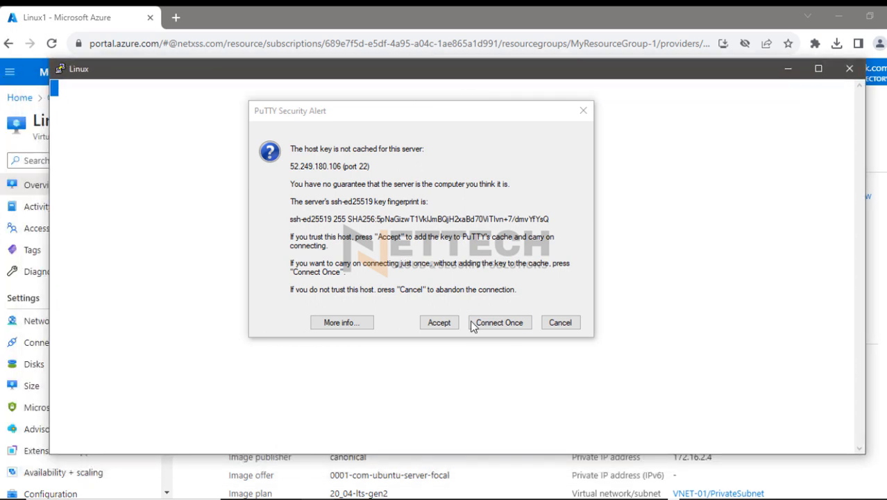
left_click(438, 322)
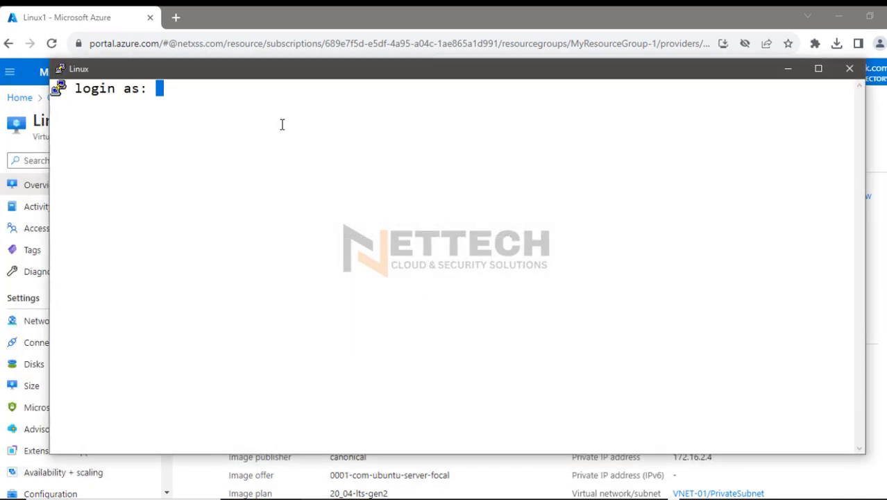
Log in to the Linux1 SSH session as azureadmin with the account password
type("azureadmin")
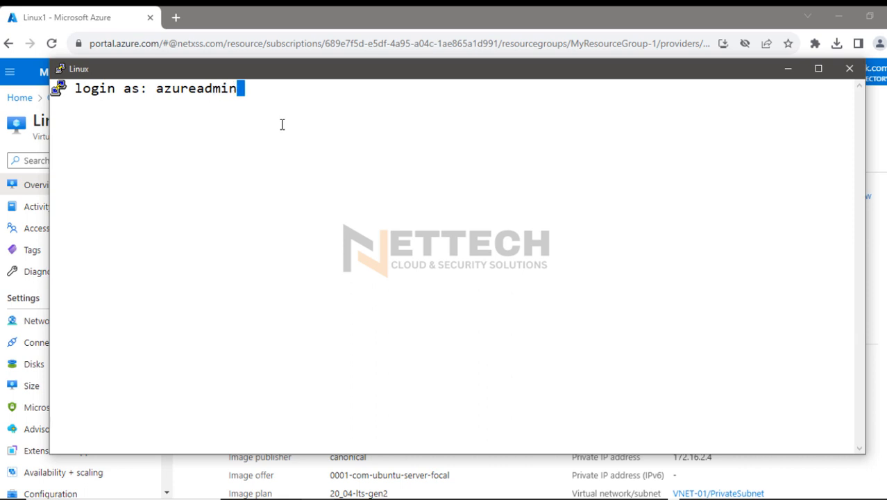
key("Return")
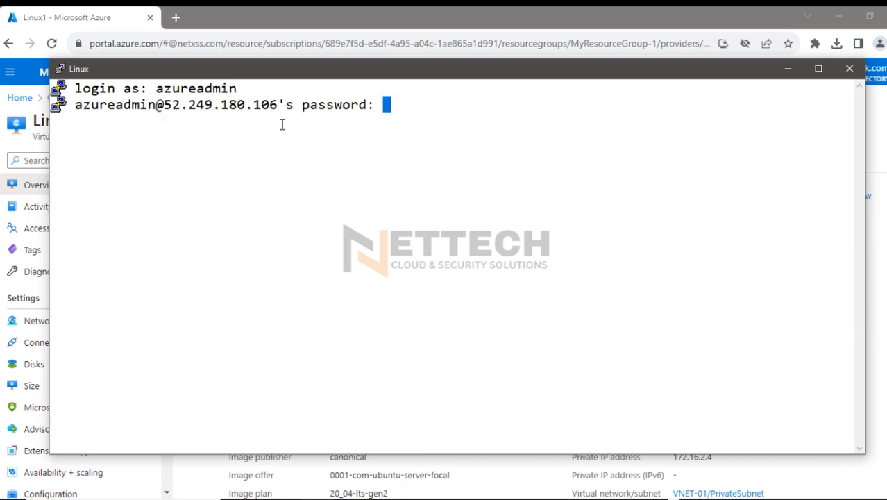
key("Return")
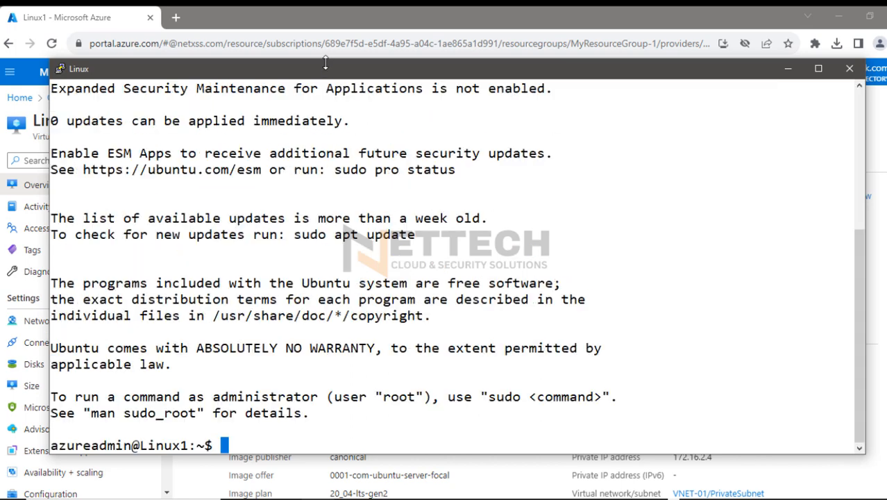
Reposition the Linux1 terminal window, reduce its height, and minimize it to return to the Azure portal
left_click_drag(325, 61, 357, 91)
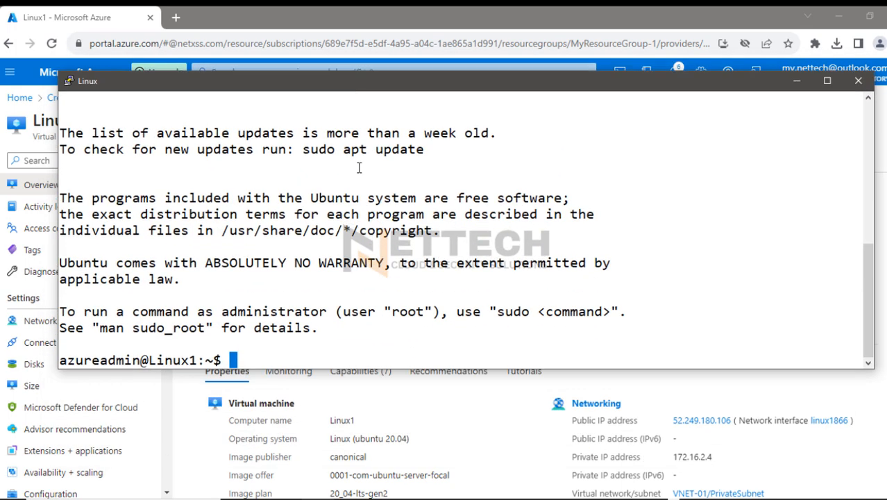
key("Return")
key("Return")
key("Return")
key("Return")
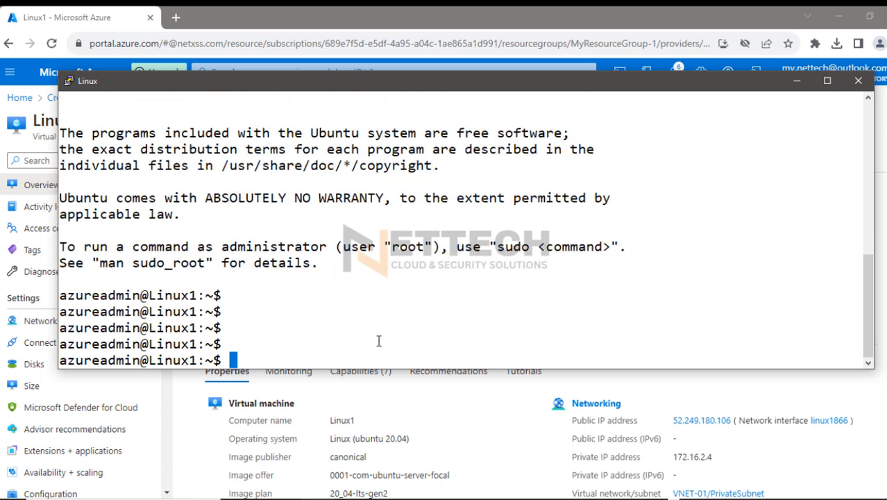
left_click_drag(371, 368, 380, 284)
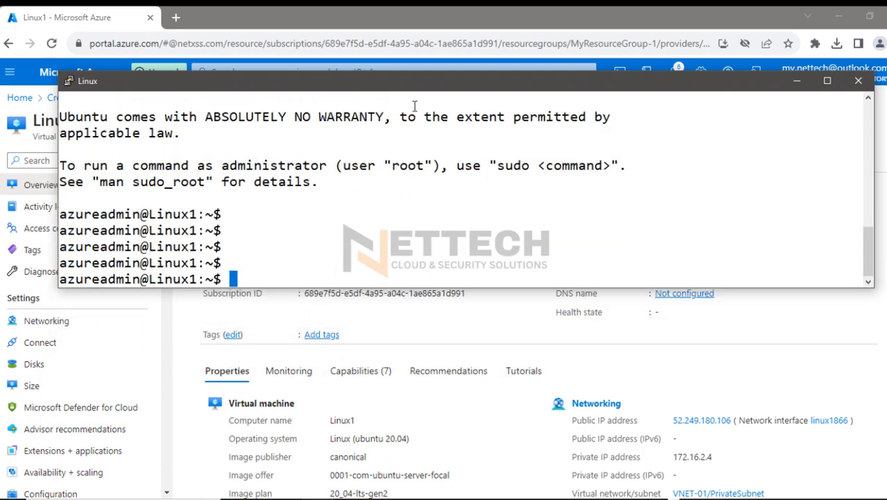
left_click_drag(412, 92, 419, 63)
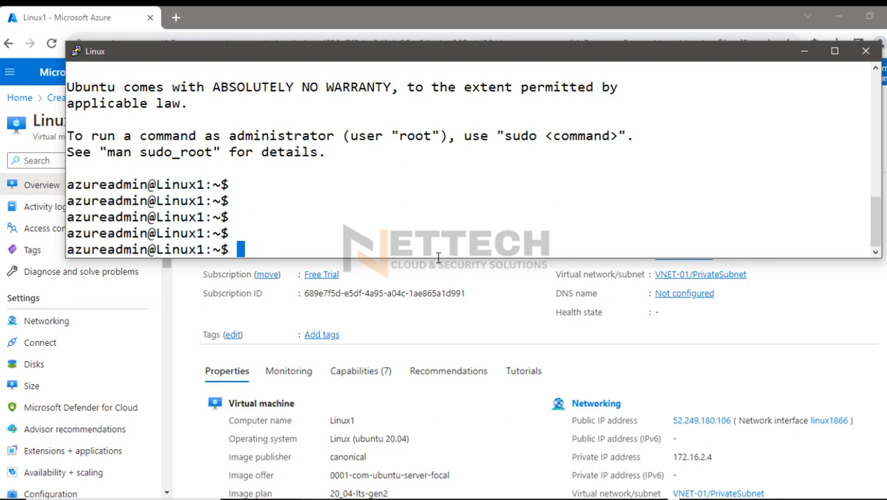
left_click_drag(436, 258, 437, 275)
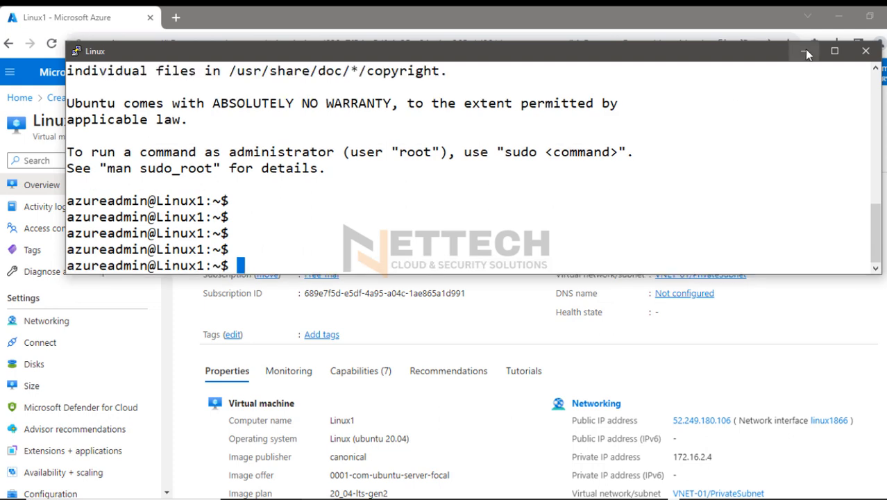
left_click(804, 50)
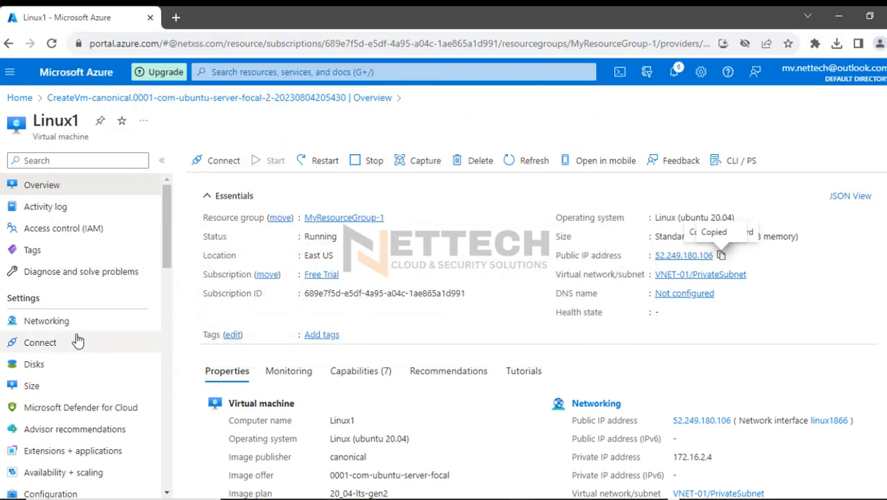
Add an inbound port rule allowing ICMP to Linux1's network security group, keeping priority 310 and the name AllowAnyCustomAnyInbound
left_click(57, 325)
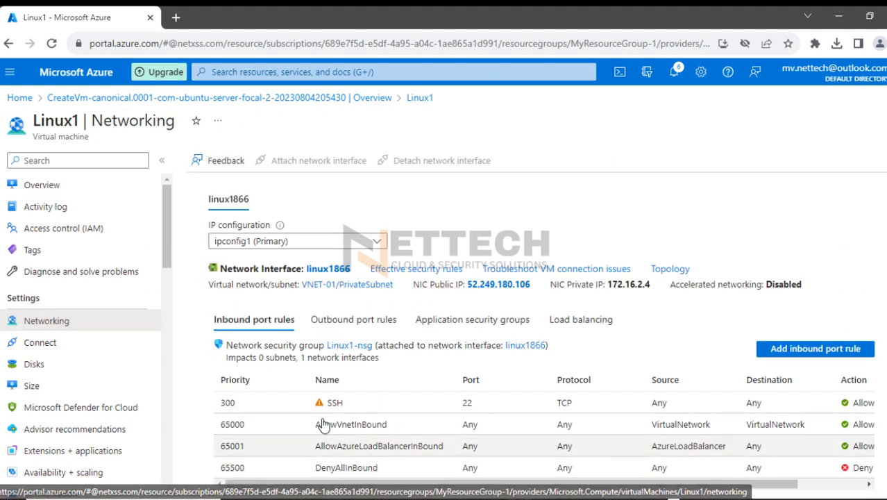
left_click(780, 353)
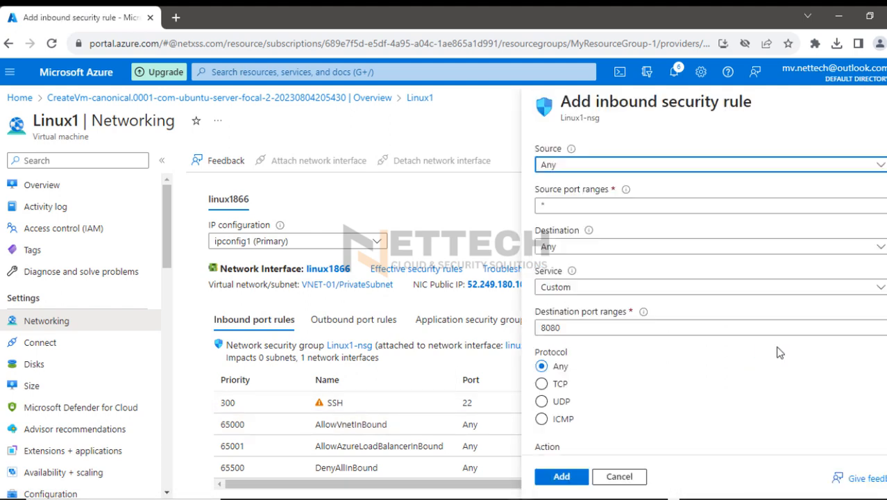
left_click(545, 421)
scroll(642, 371, "down", 2)
scroll(642, 371, "down", 1)
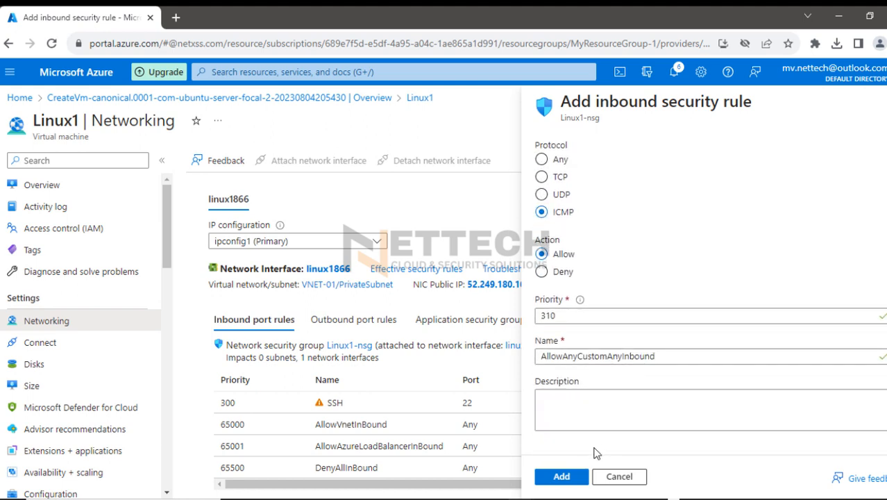
left_click(562, 476)
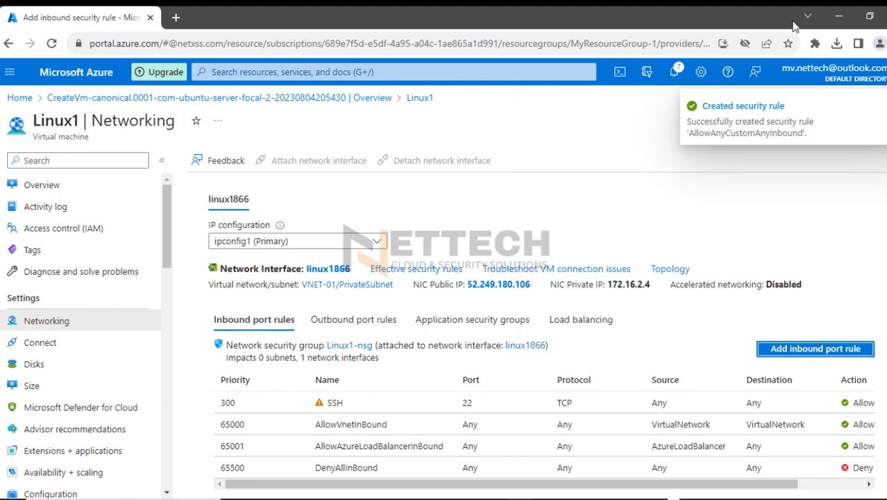
Switch to the PaloAlto console in SecureCRT and initiate both VPN phases with "test vpn ike-sa" and "test vpn ipsec-sa"
left_click(836, 16)
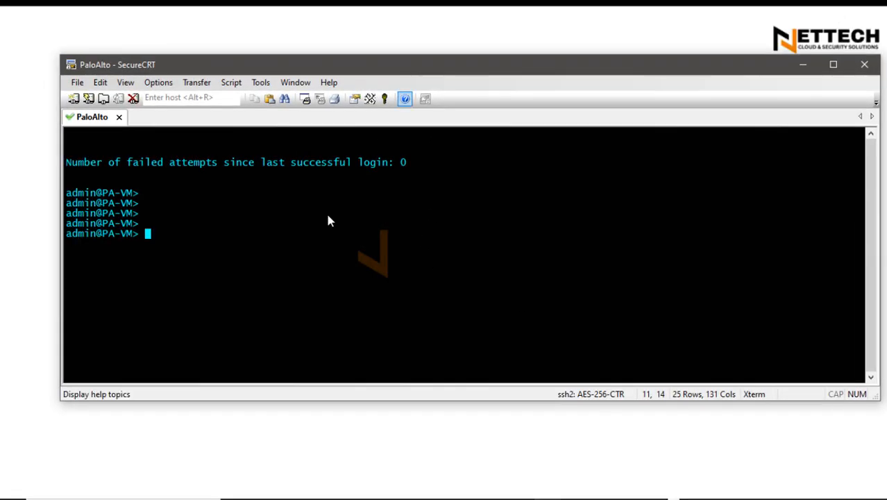
type("test")
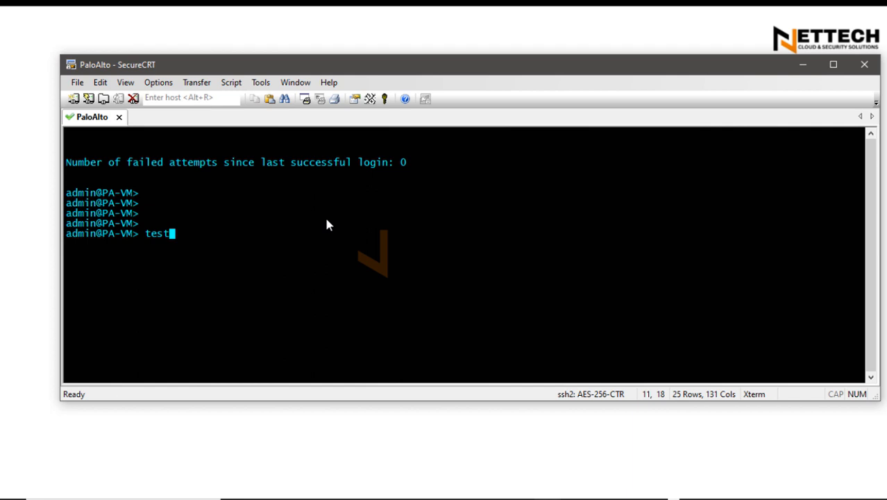
type(" vpn ike-sa")
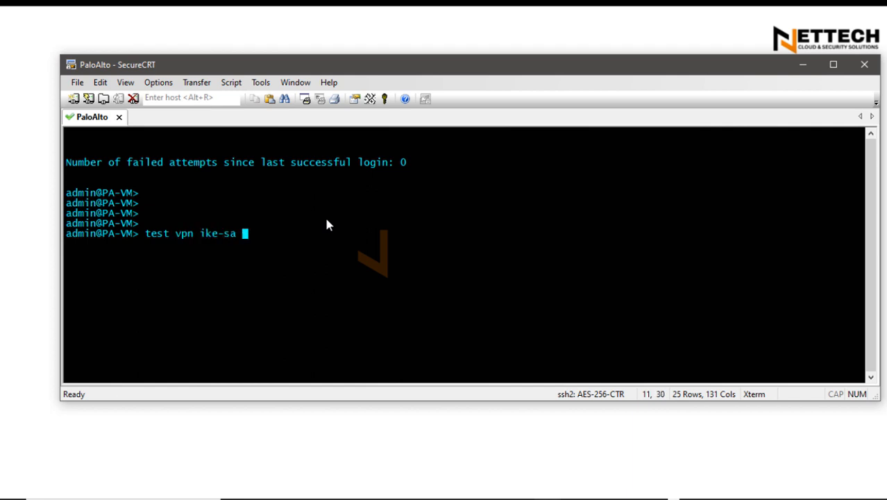
key("Return")
type("te")
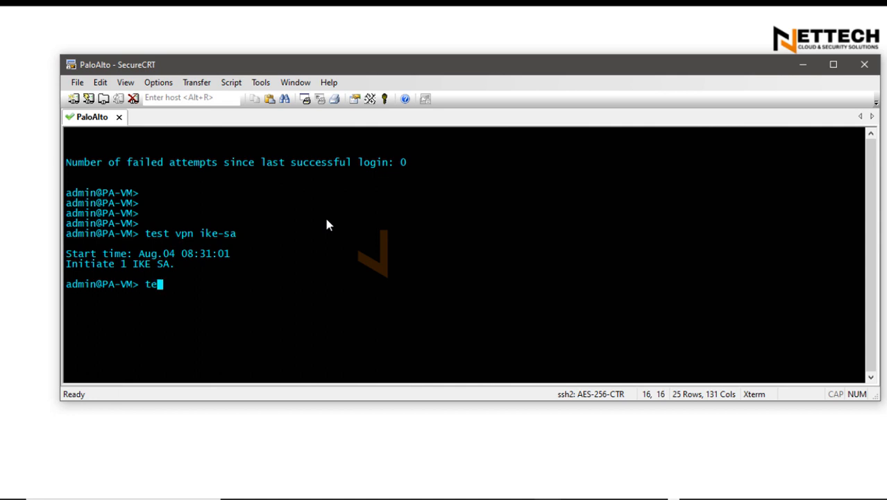
type("st vpn ipsec-sa")
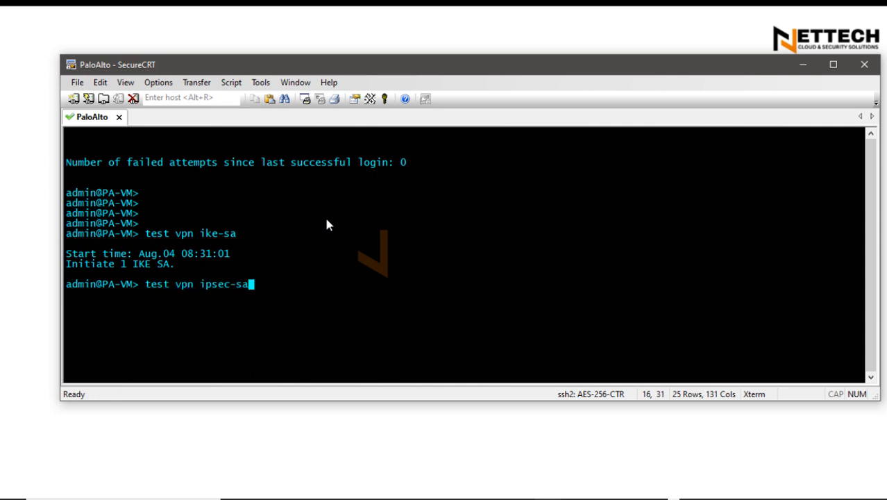
key("Return")
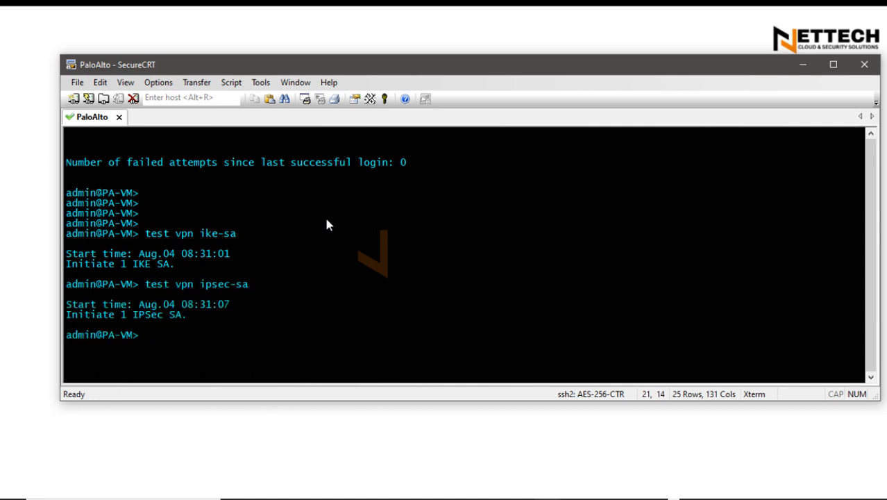
Display the firewall's IKE security associations with "show vpn ike-sa"
type("show vpn ike-sa")
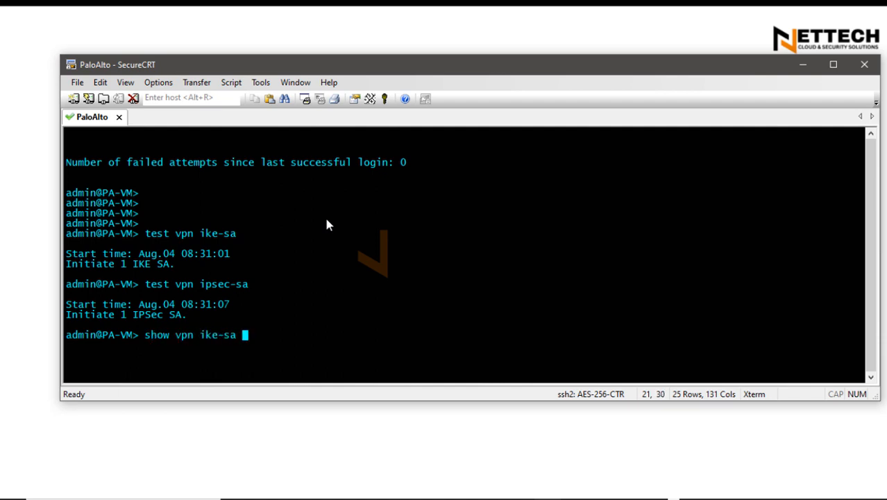
key("Return")
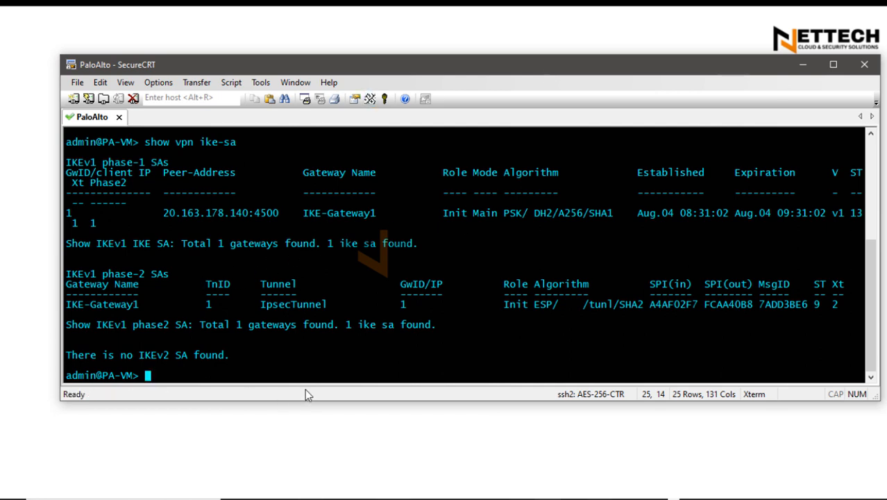
Display the firewall's IPSec security associations with "show vpn ipsec-sa" and examine the listed peer and tunnel, closing with the console minimized
type("show vpn")
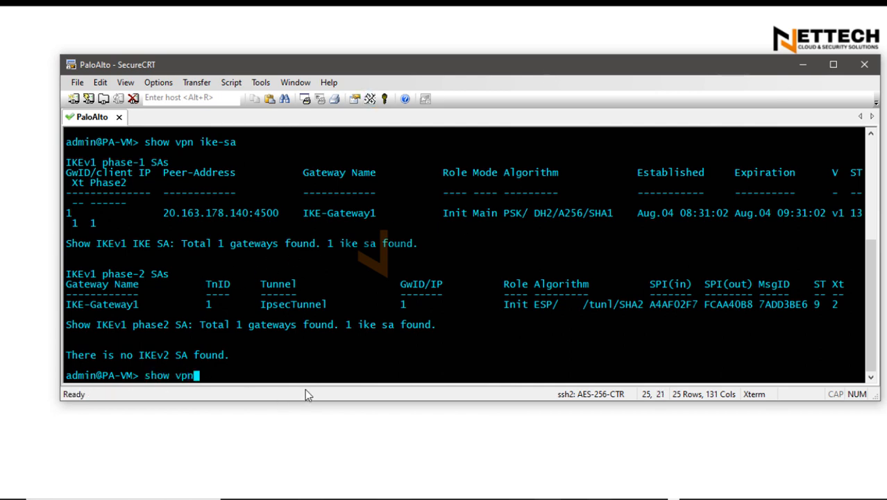
type(" ipsec-sa")
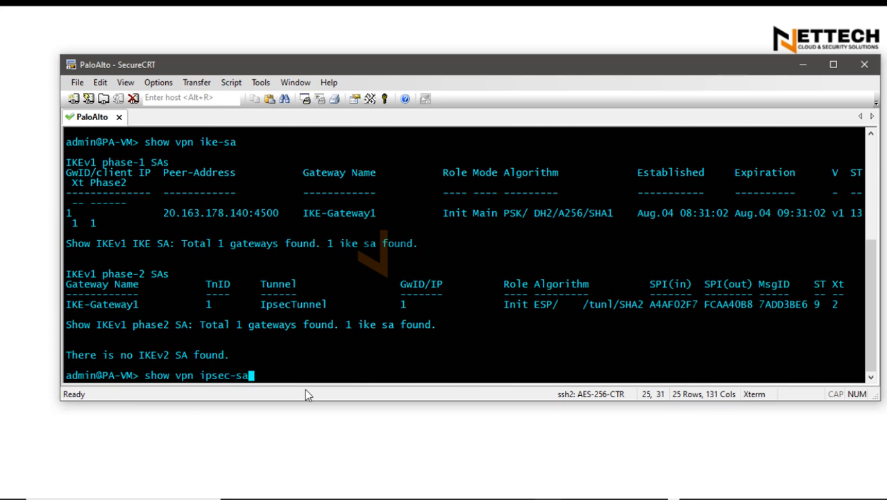
key("Return")
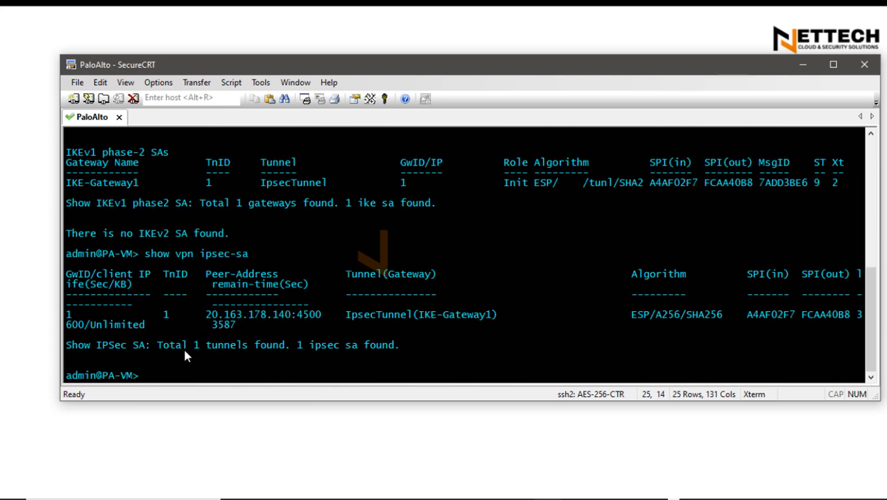
left_click_drag(201, 312, 770, 340)
left_click(502, 320)
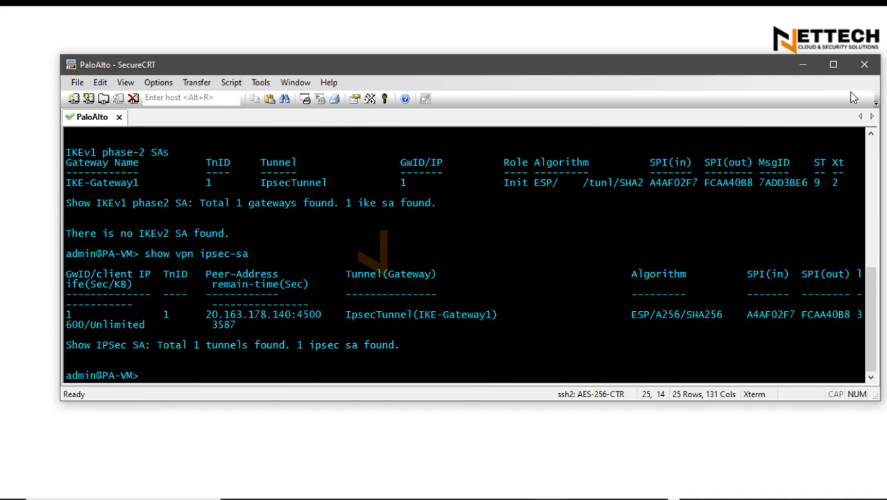
left_click(802, 65)
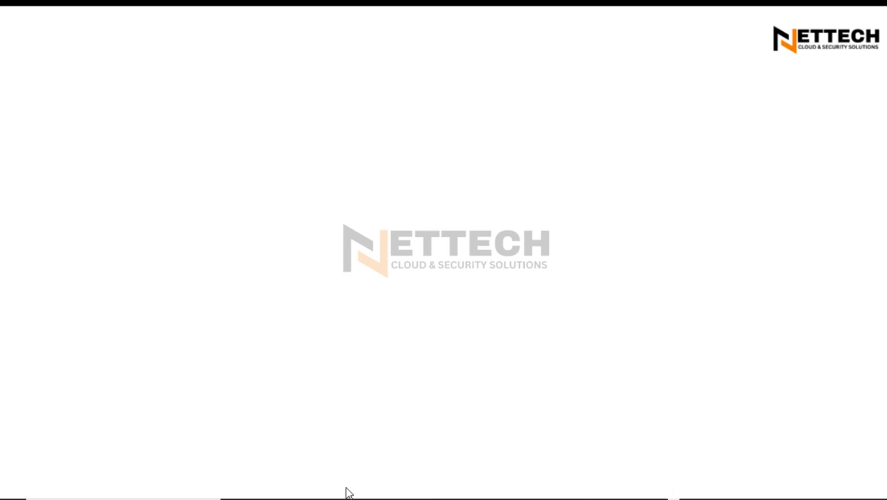
Switch to the 192.168.1.54 remote desktop and start a continuous ping to 172.16.2.4 from its Command Prompt
left_click(283, 499)
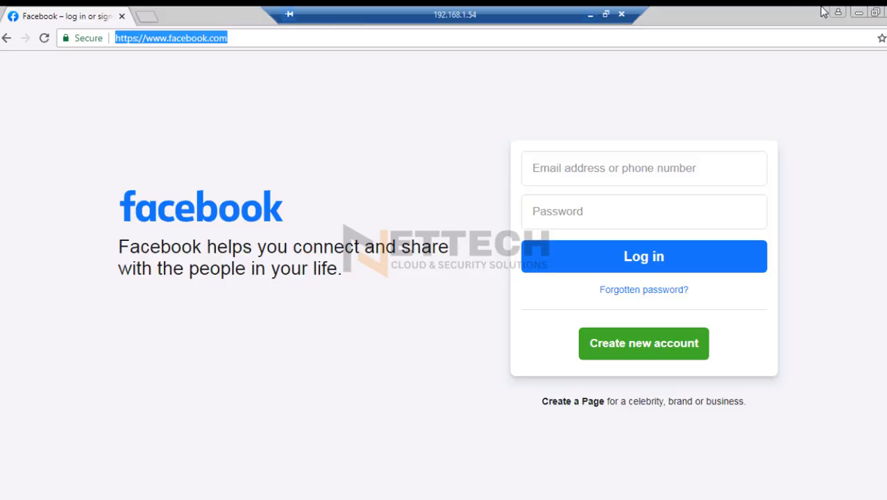
left_click(257, 498)
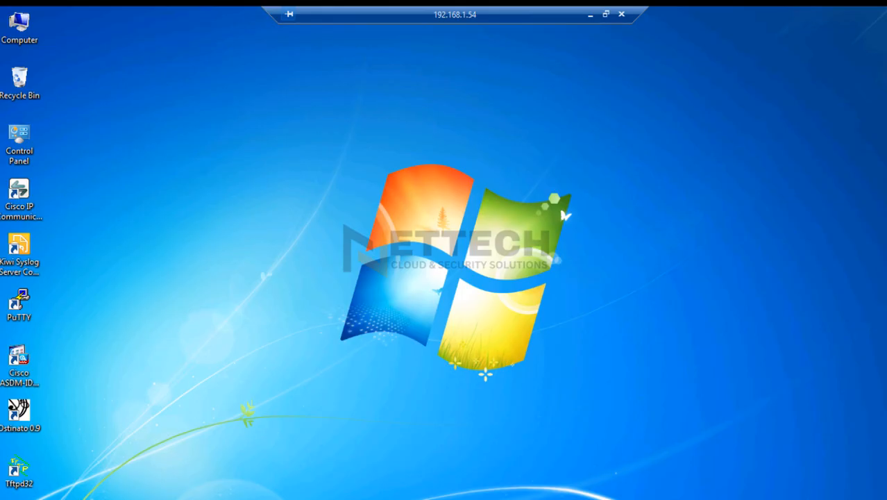
left_click_drag(196, 39, 378, 87)
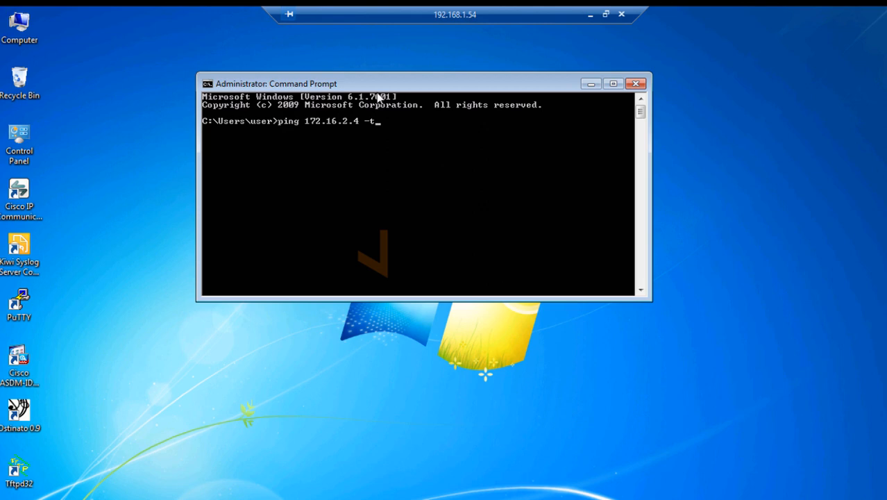
key("Return")
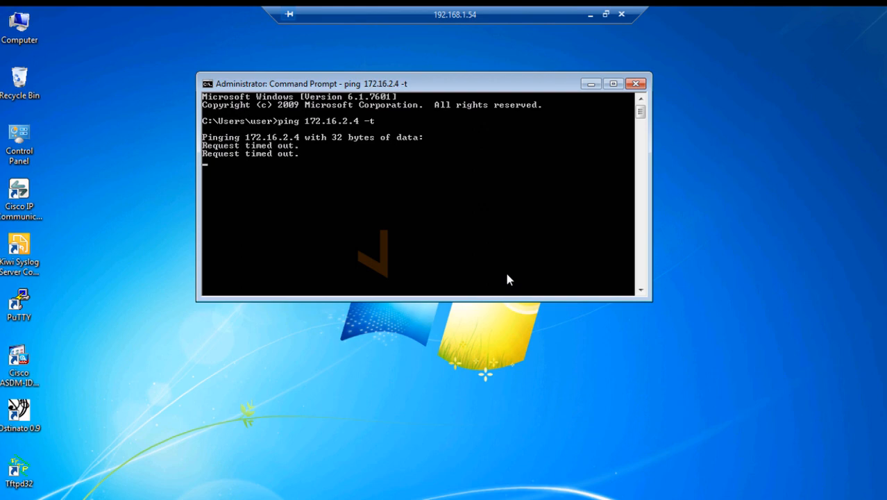
Return to the PA-VM web interface and check the tunnel and IKE status of IpsecTunnel
left_click(589, 17)
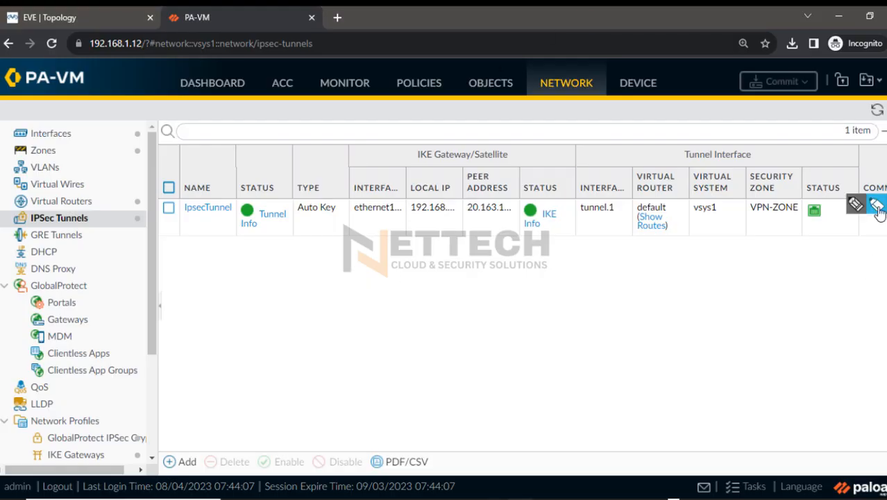
left_click(538, 217)
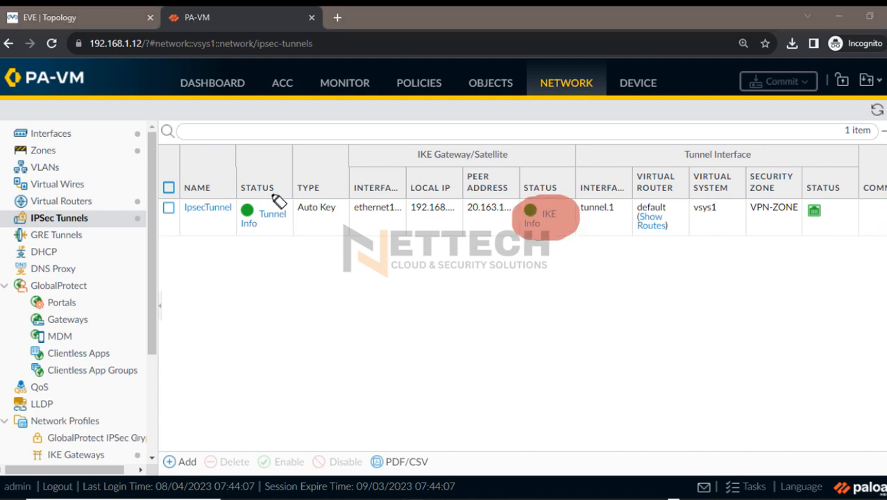
left_click(258, 215)
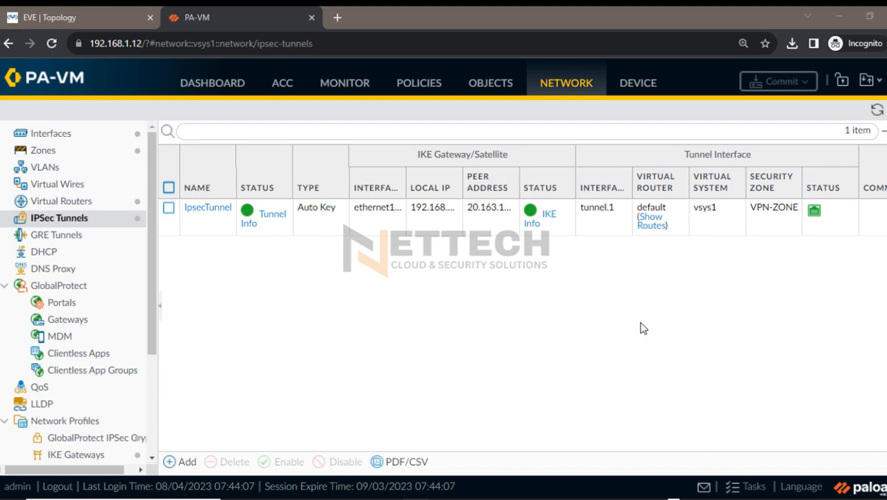
Reopen the PaloAlto SecureCRT console and list the current IKE security associations with "show vpn ike-sa"
left_click(569, 498)
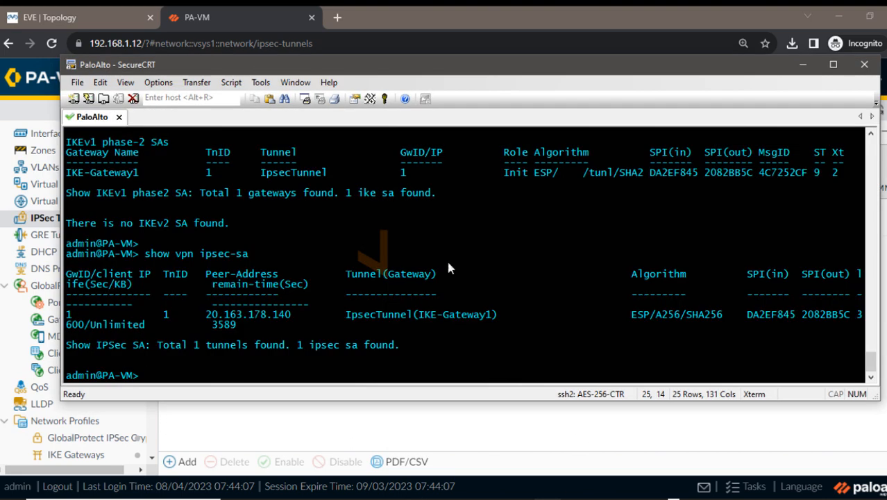
left_click_drag(145, 252, 342, 351)
left_click(342, 351)
key("Return")
key("Return")
type("show ")
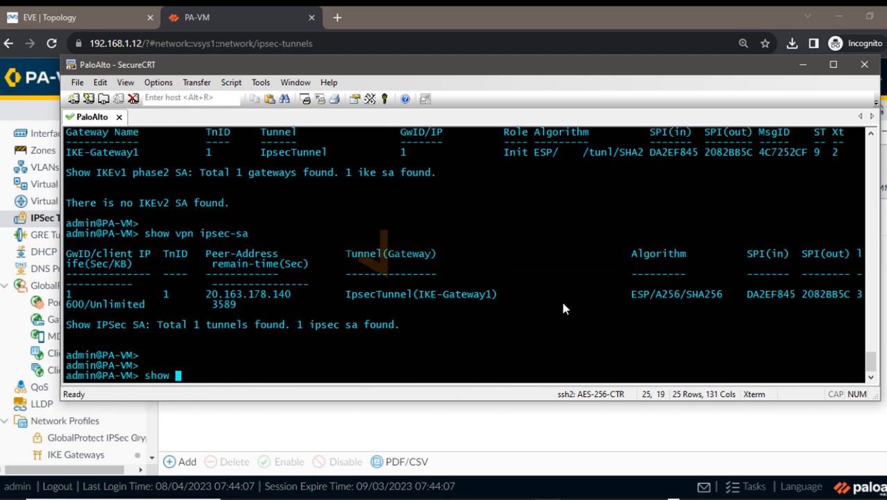
type("vpn ike-sa")
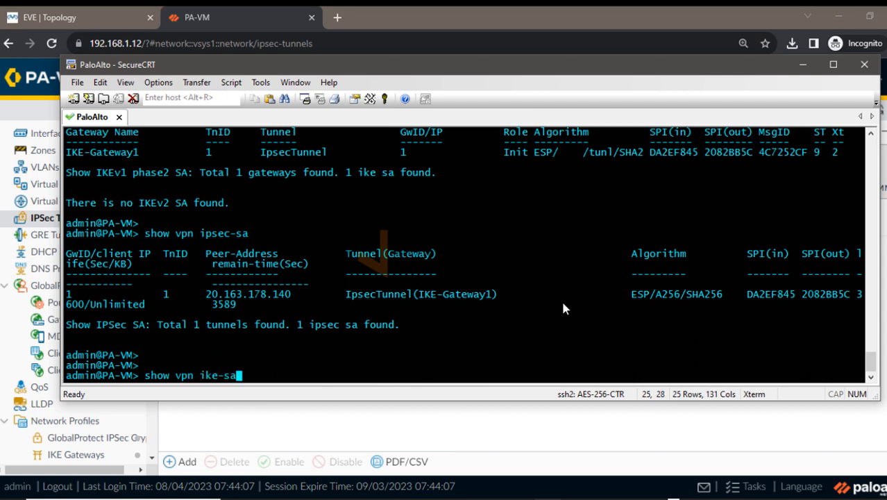
key("Return")
Run "show vpn ipsec-sa" again, inspect the peer address and tunnel entry, and minimize the console
type("s")
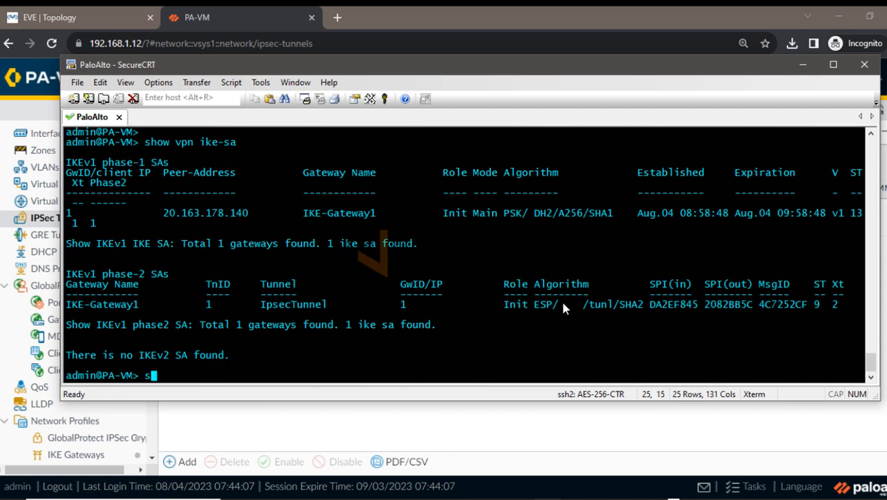
type("how  vpn ipsec-sa")
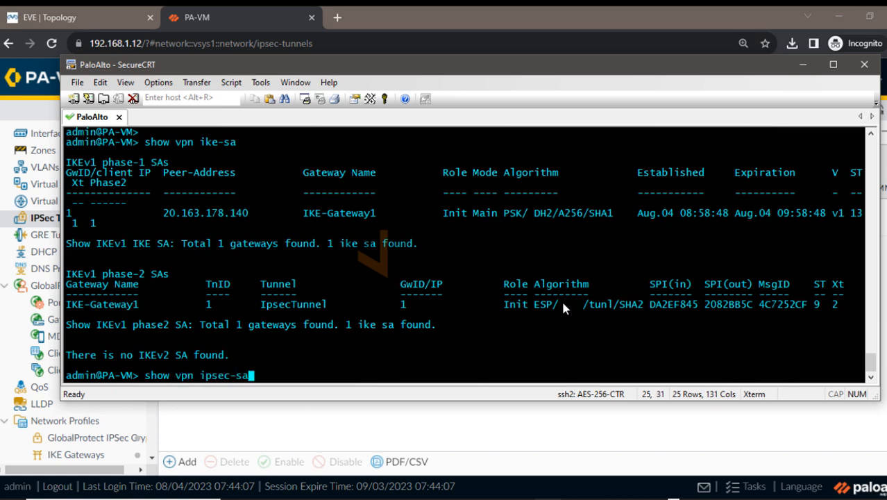
key("Return")
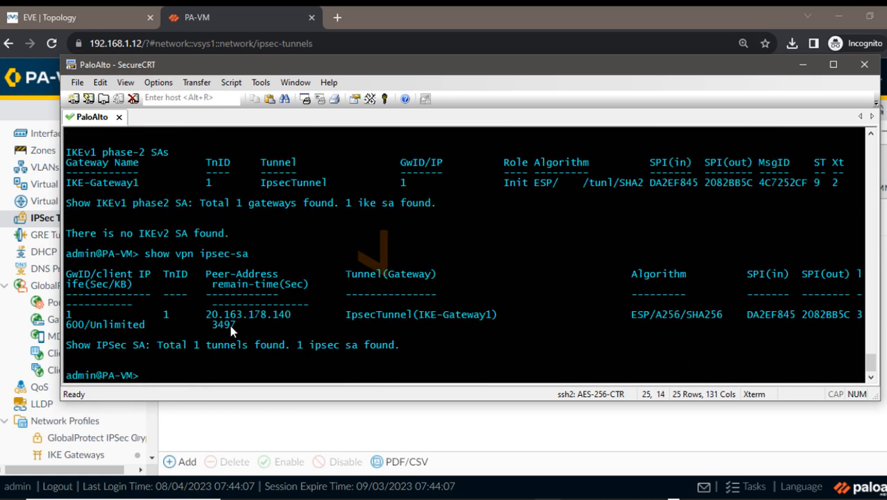
left_click_drag(201, 315, 555, 319)
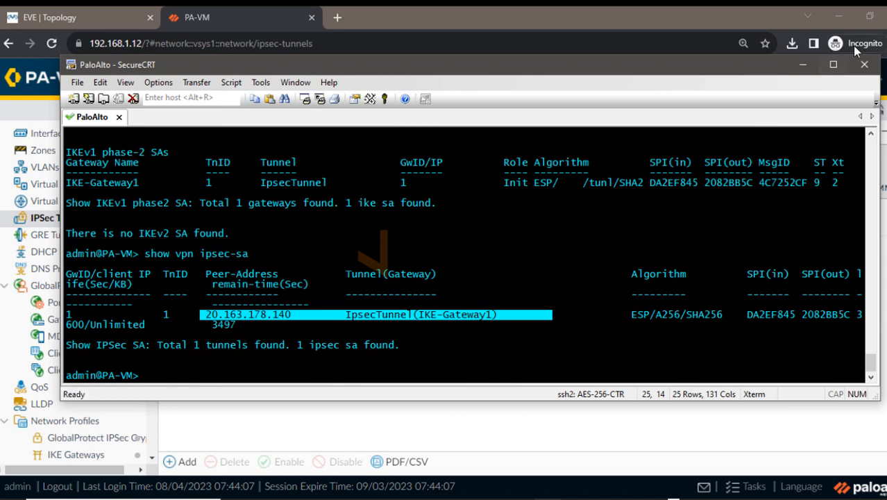
left_click(802, 64)
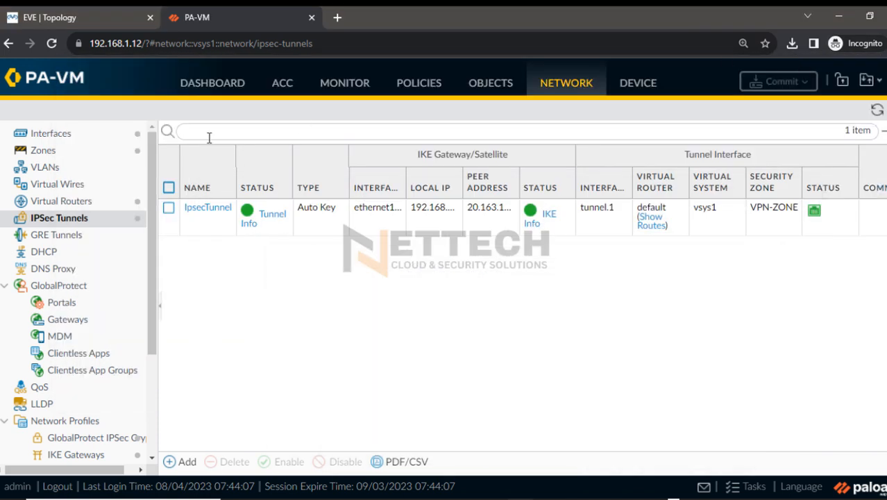
Show the EVE topology and examine the inside network between host 10.1.1.2 and the PaloAlto firewall
left_click(63, 17)
left_click(857, 205)
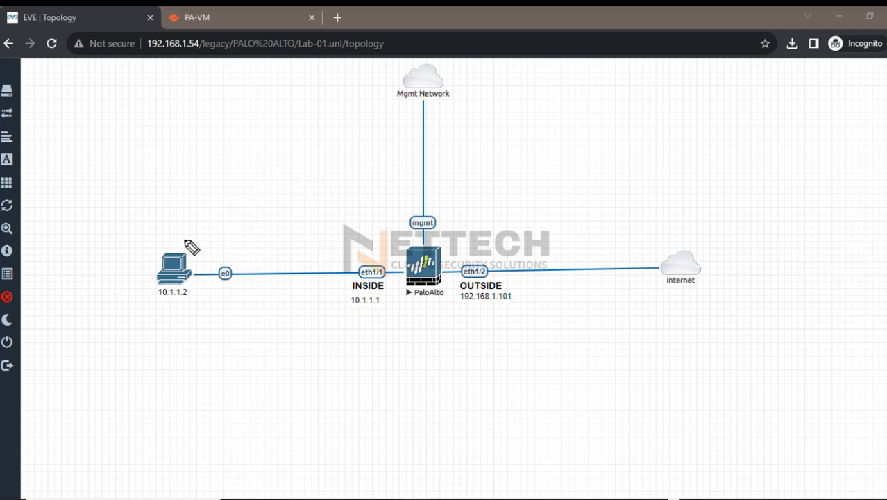
mouse_move(191, 238)
left_mouse_down()
mouse_move(214, 223)
mouse_move(61, 305)
left_mouse_up()
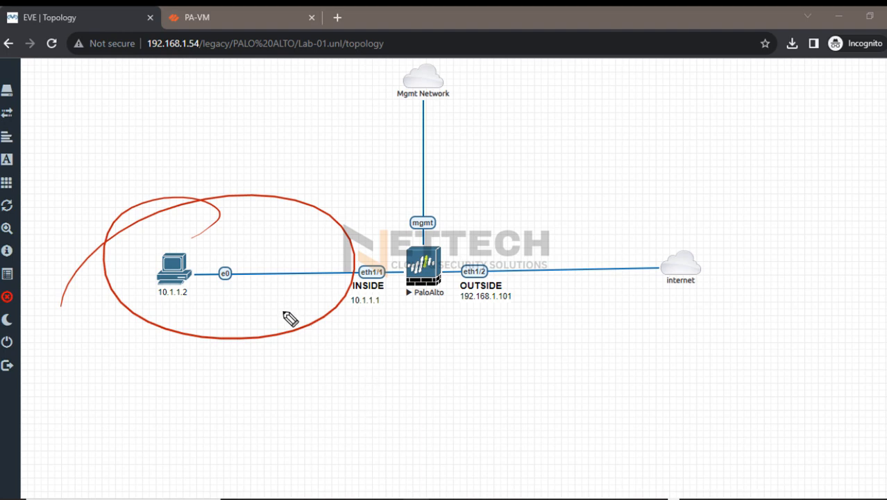
left_click_drag(277, 297, 362, 322)
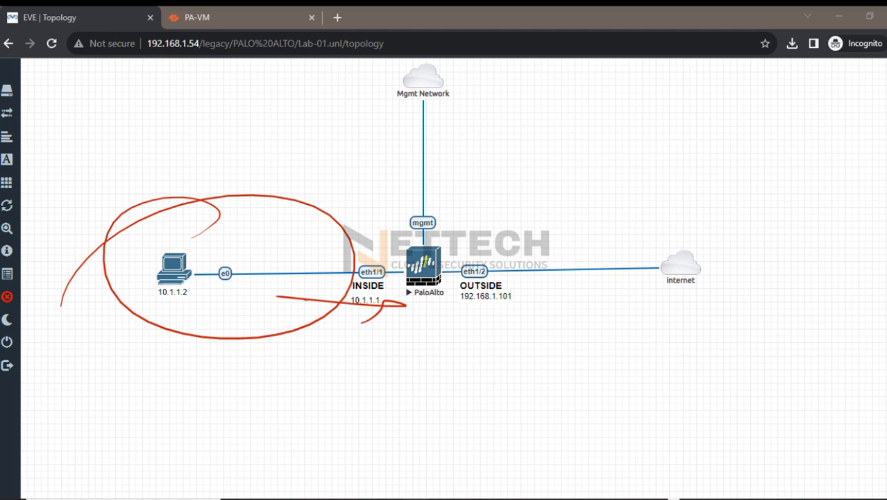
left_click(886, 307)
Trace the VPN path from the PaloAlto firewall's outside interface to a sketched Azure VPN gateway, and clear the annotations
mouse_move(434, 245)
left_mouse_down()
mouse_move(422, 311)
mouse_move(328, 272)
left_mouse_up()
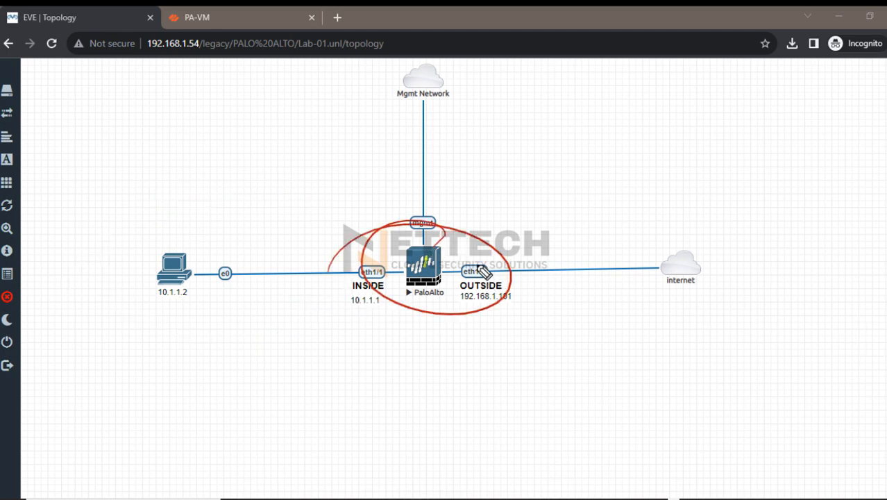
left_click_drag(483, 272, 697, 163)
left_click_drag(722, 121, 751, 127)
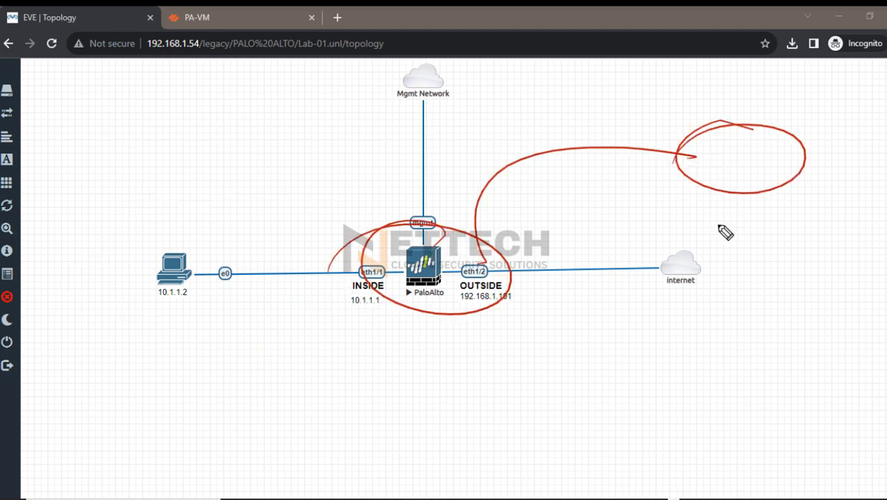
left_click_drag(717, 222, 809, 216)
left_click_drag(717, 234, 806, 232)
left_click_drag(734, 267, 780, 267)
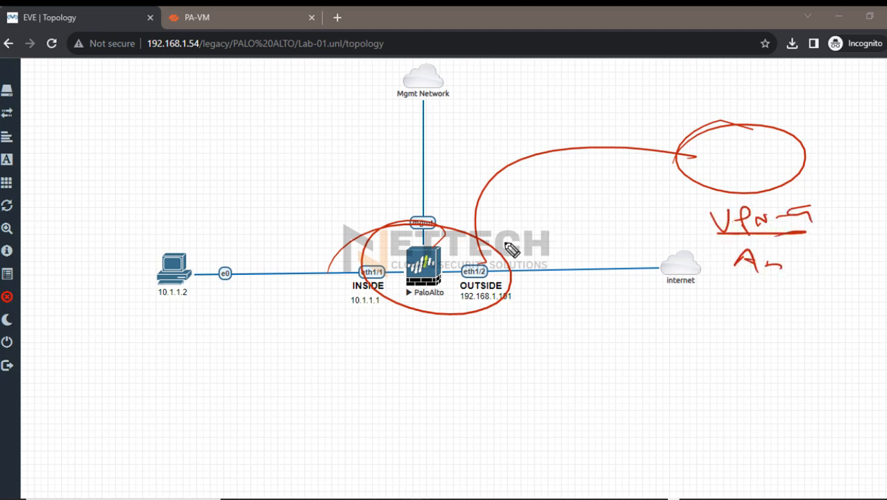
left_click_drag(494, 253, 645, 169)
left_click_drag(486, 251, 560, 170)
left_click_drag(522, 136, 532, 130)
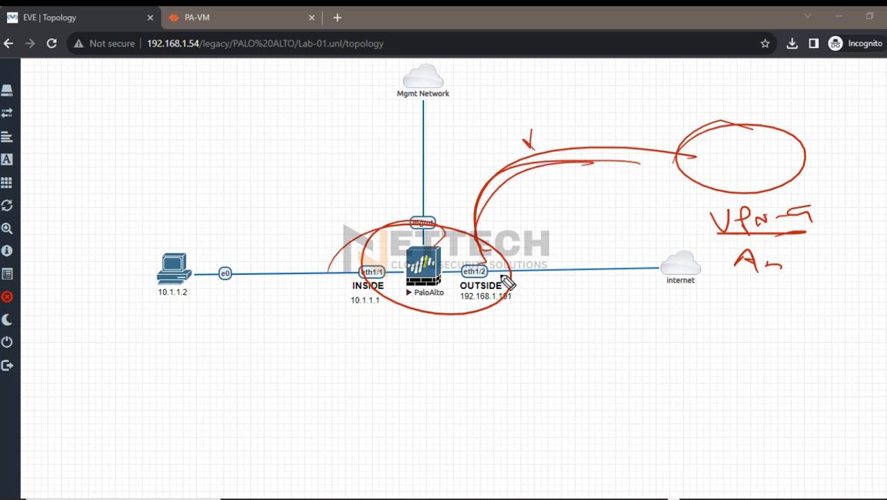
left_click(875, 214)
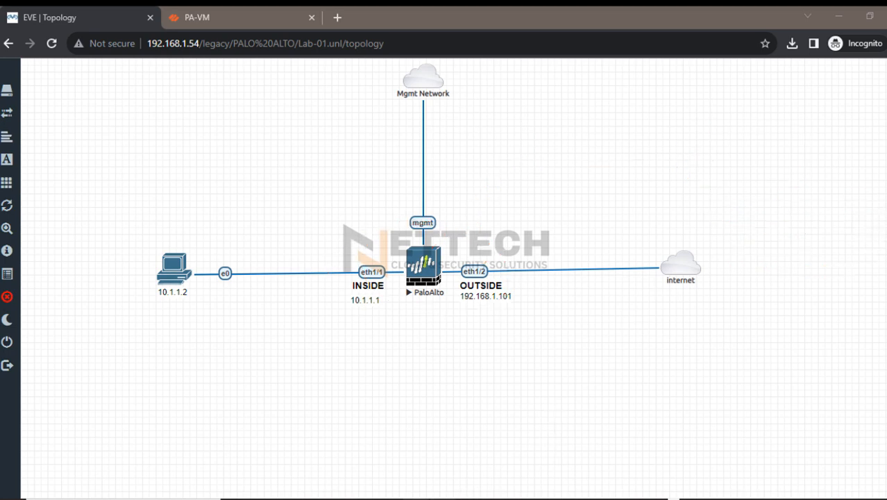
Switch to the Microsoft Whiteboard lab diagram, trace the traffic path from VM-01 to host 10.1.1.2, and minimize the diagram
left_click(346, 498)
left_click(876, 208)
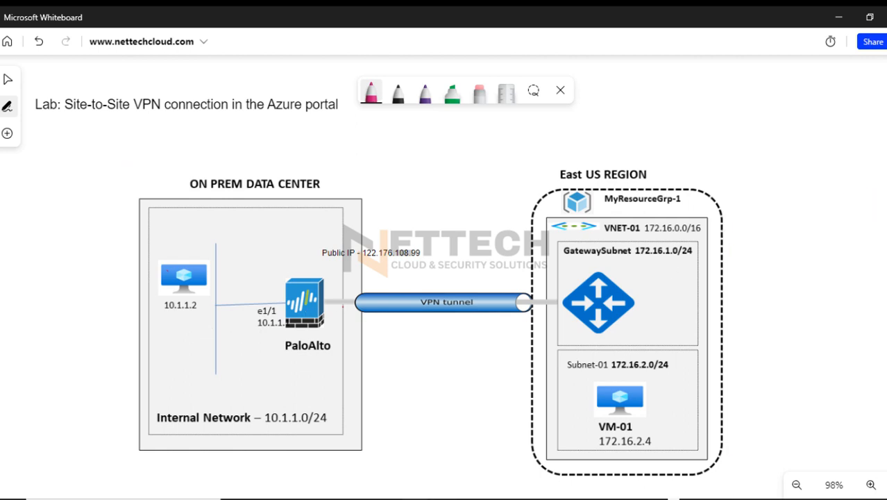
mouse_move(641, 424)
left_mouse_down()
mouse_move(652, 451)
mouse_move(658, 426)
left_mouse_up()
mouse_move(187, 299)
left_mouse_down()
mouse_move(161, 292)
mouse_move(205, 284)
left_mouse_up()
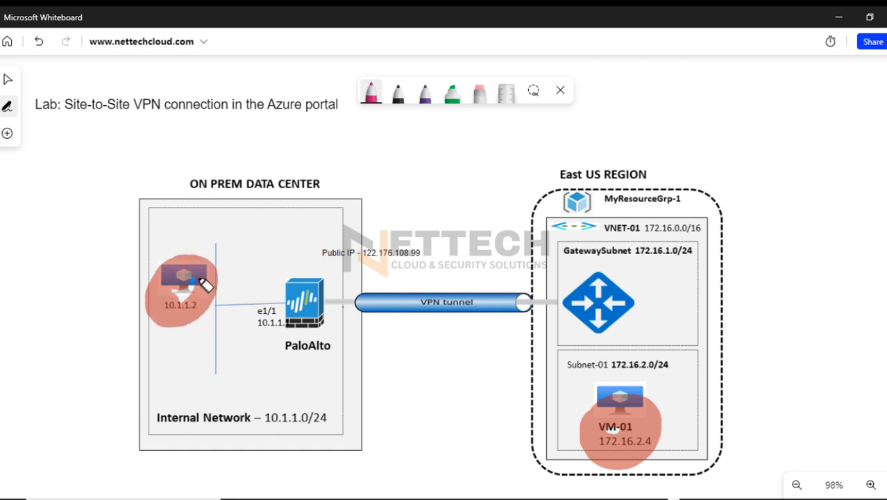
mouse_move(610, 430)
left_mouse_down()
mouse_move(598, 378)
mouse_move(214, 267)
mouse_move(229, 225)
left_mouse_up()
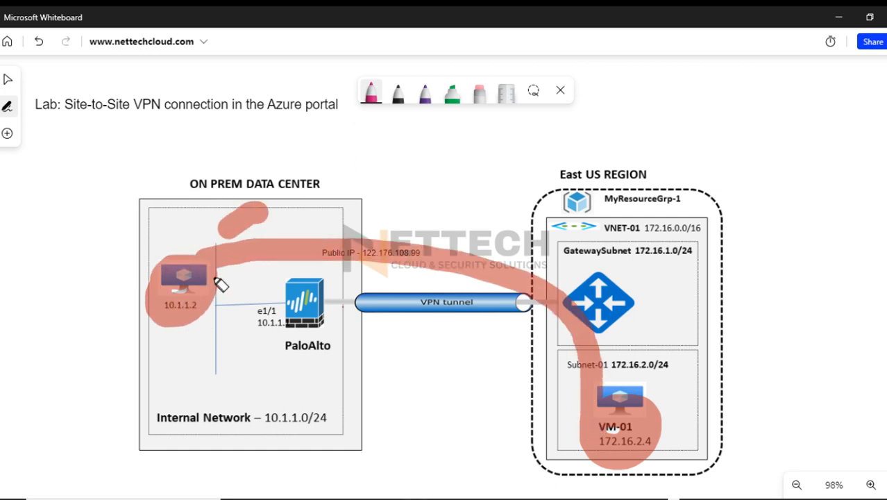
left_click_drag(216, 281, 229, 287)
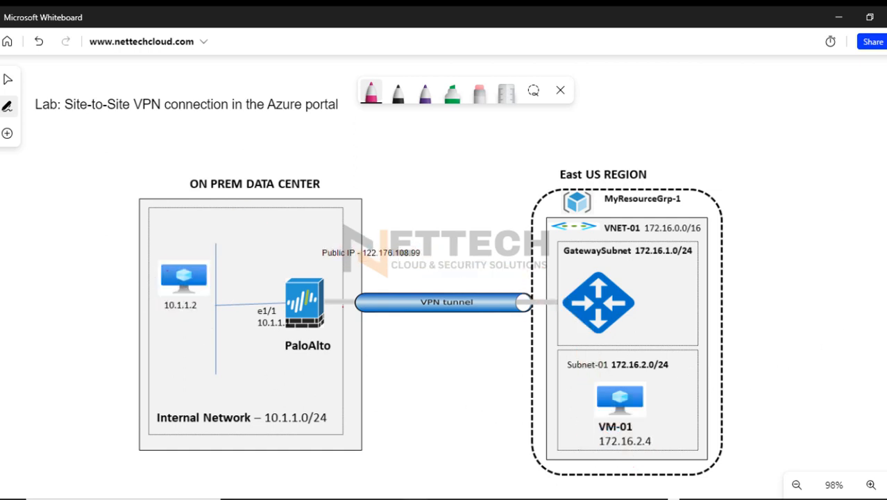
left_click(838, 16)
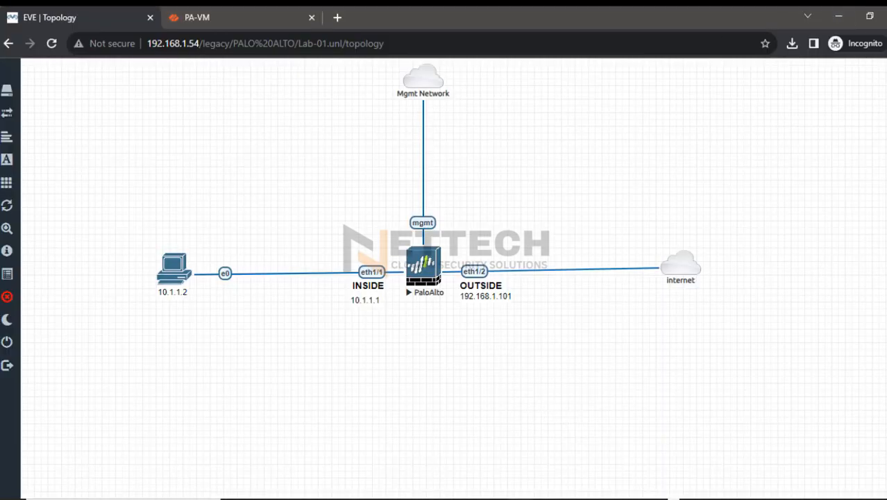
Ping host 10.1.1.2 from the Linux1 VM's terminal session, and minimize the terminal
left_click(566, 499)
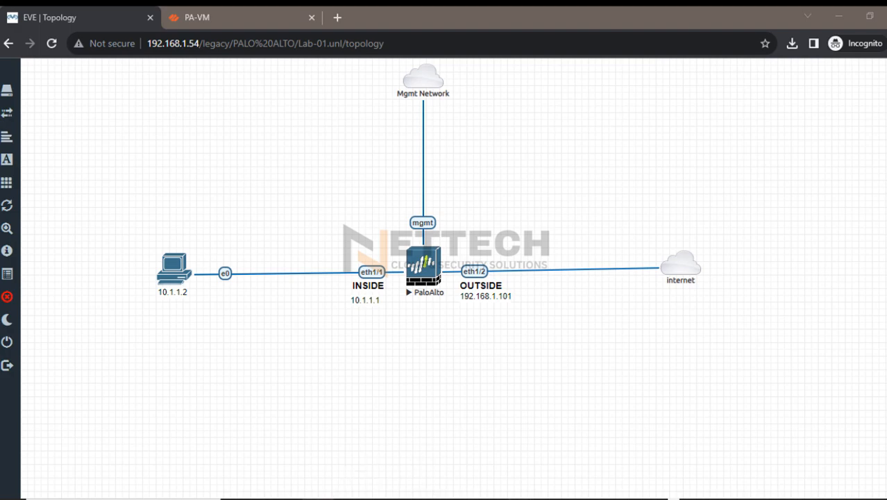
type("pi")
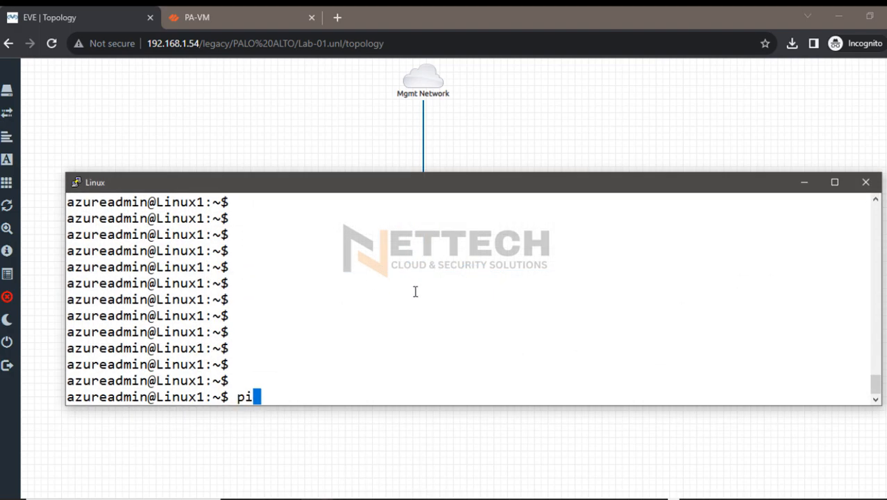
type("ng 10.1.1.")
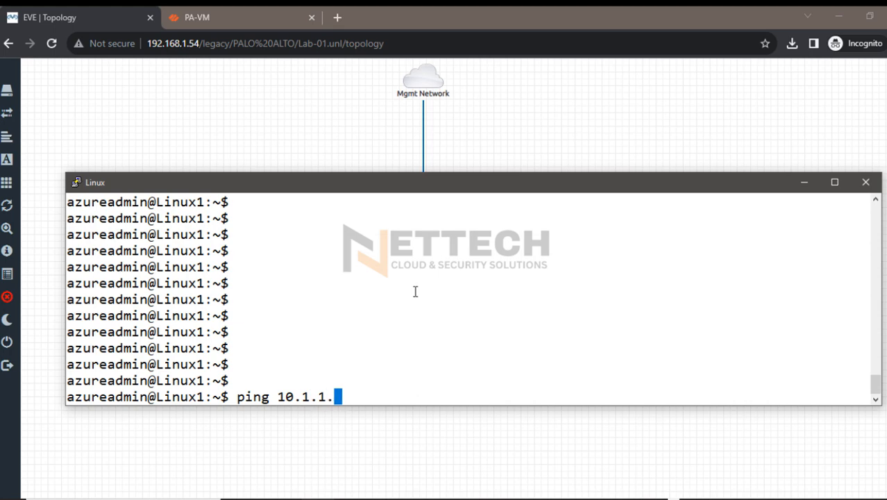
type("2")
key("Return")
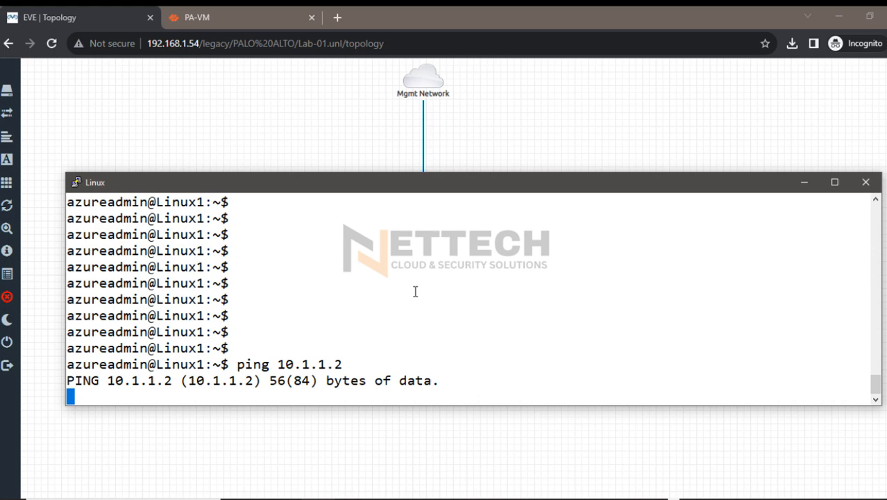
left_click(805, 182)
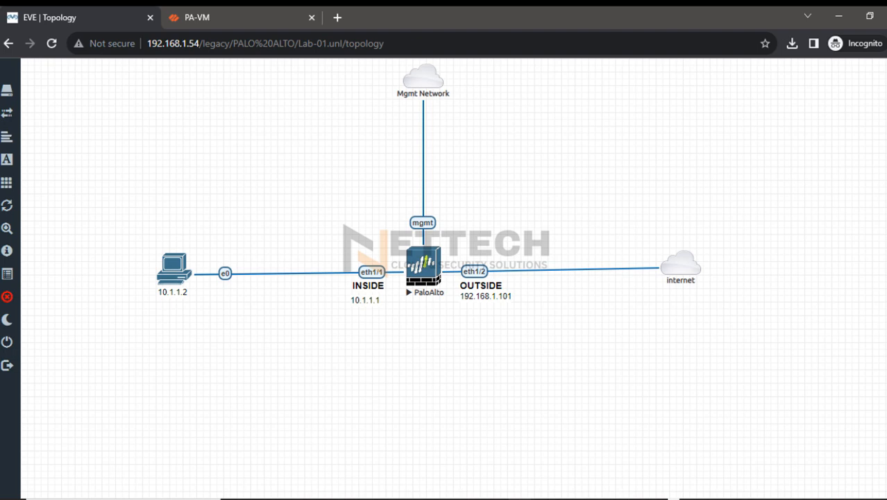
Switch to the Azure portal, duplicate the Linux1 networking page, and check the inbound ICMP rule AllowAnyCustomAnyInbound
key("alt+Tab")
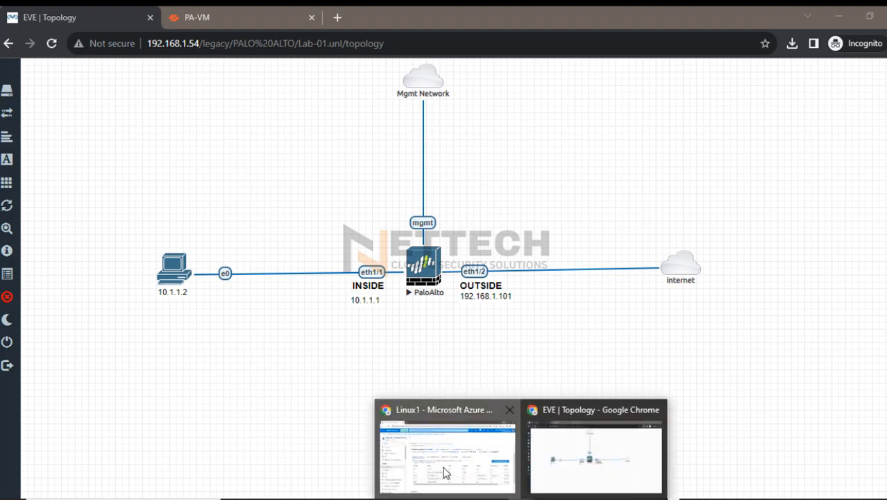
left_click(448, 473)
right_click(88, 19)
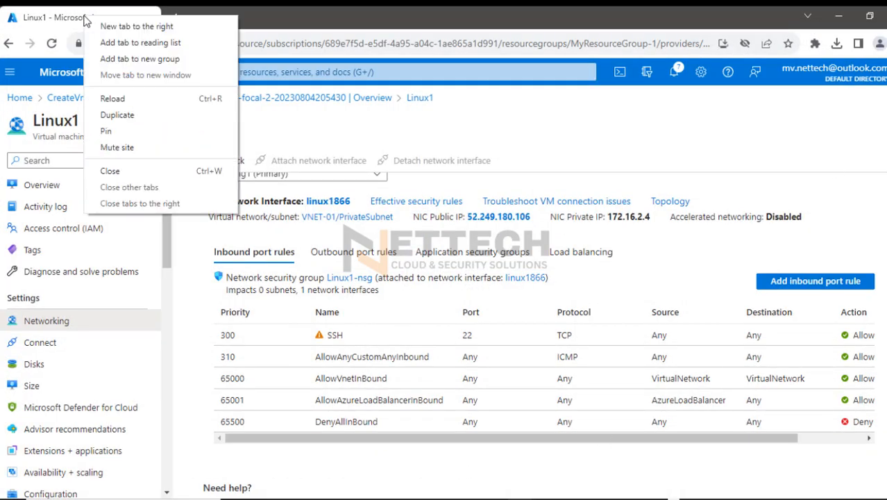
left_click(118, 115)
left_click(75, 18)
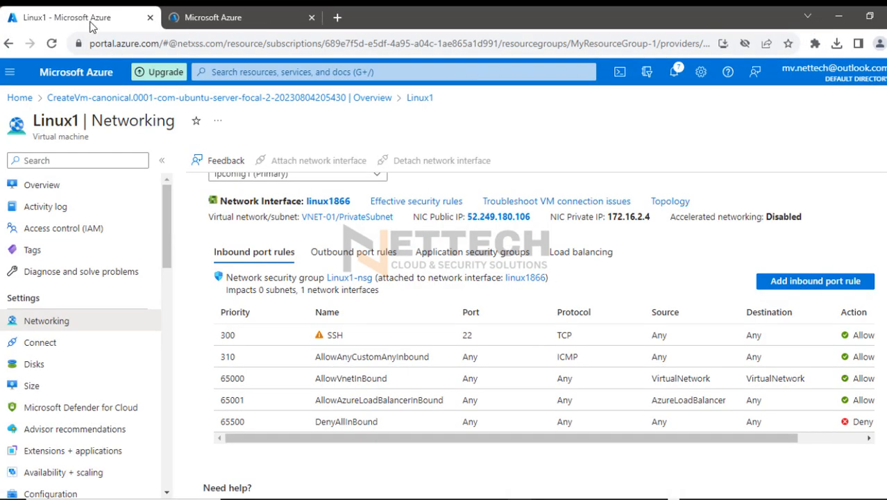
left_click(877, 204)
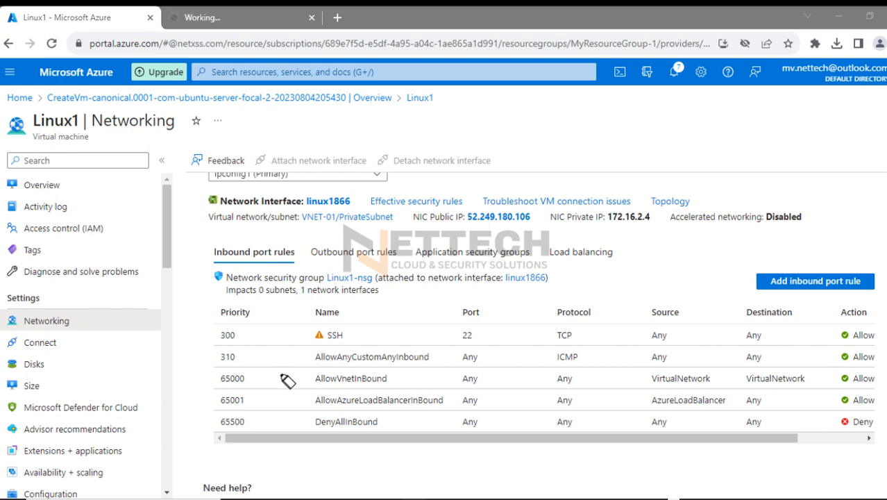
left_click_drag(218, 355, 876, 363)
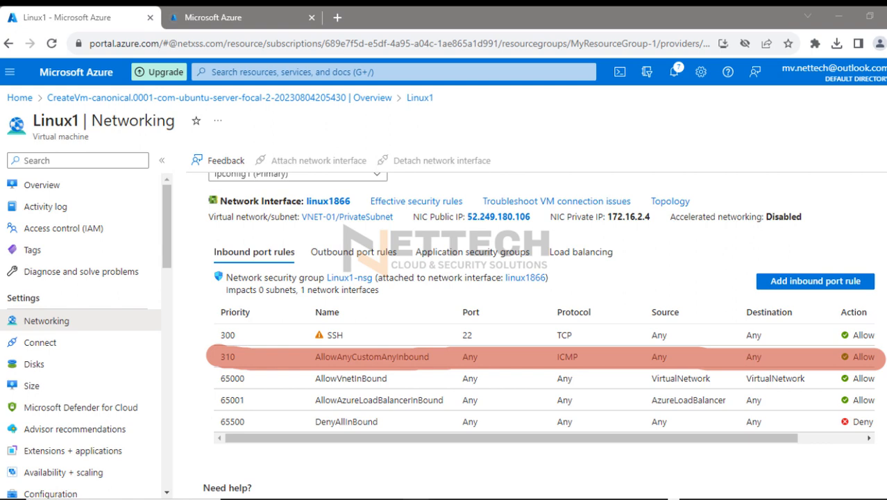
left_click(878, 223)
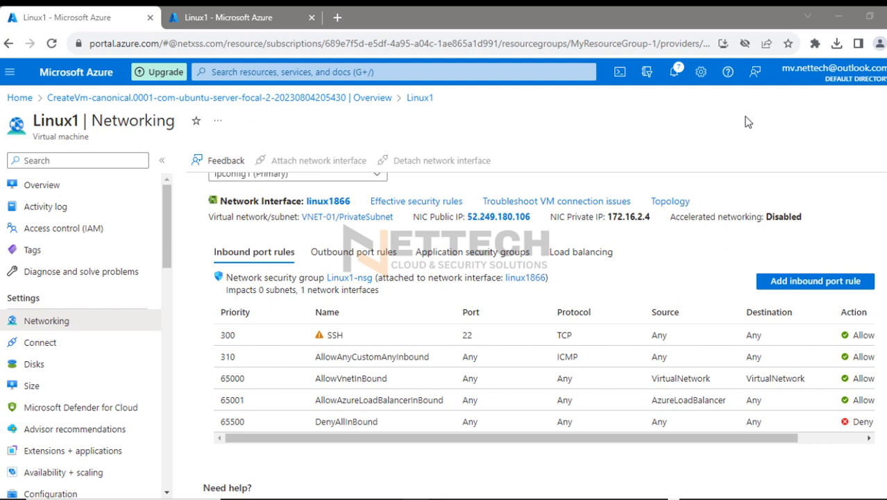
In the duplicated portal page, check the connection status of virtual network gateway AzureVPN-G, and minimize the browser
left_click(262, 17)
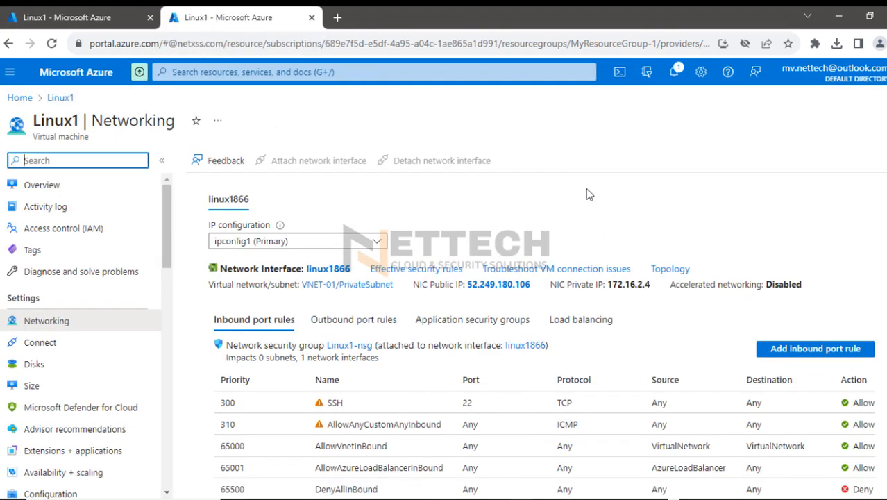
left_click(20, 97)
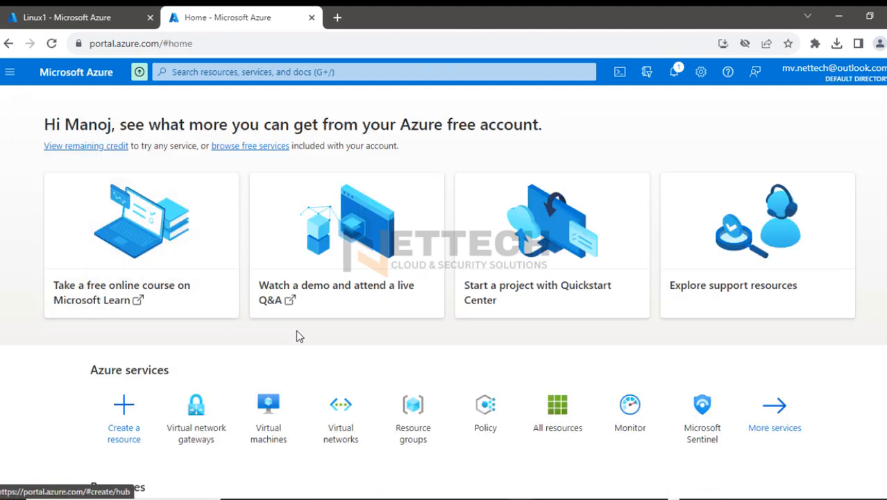
scroll(312, 305, "down", 1)
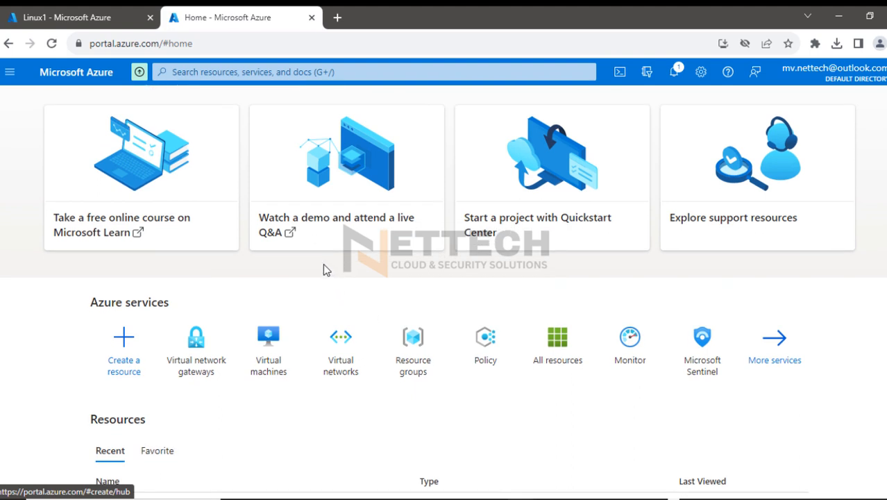
left_click(188, 367)
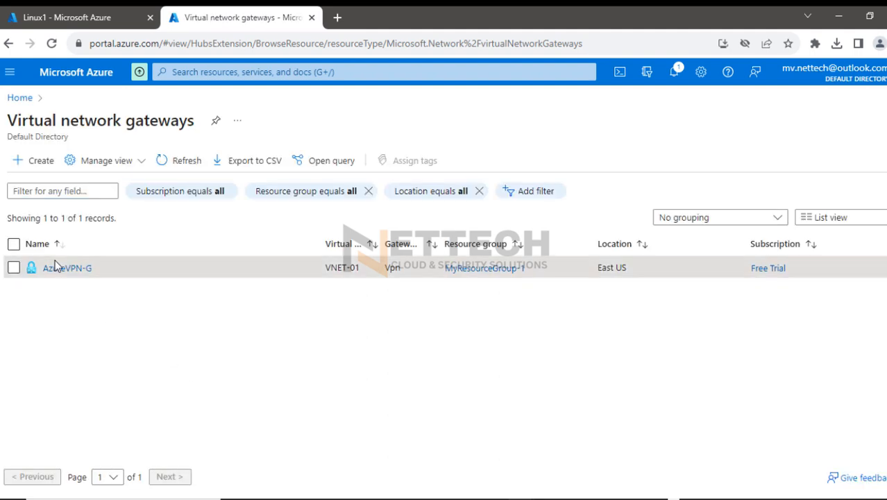
left_click(56, 270)
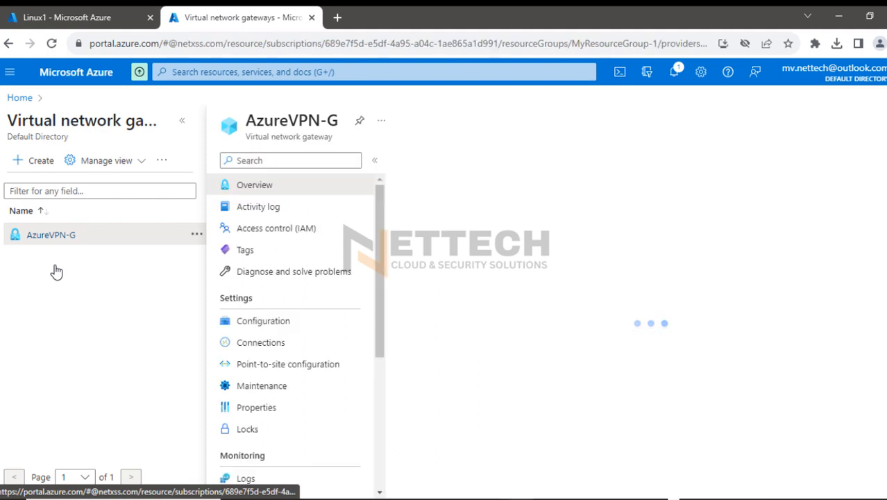
left_click(182, 120)
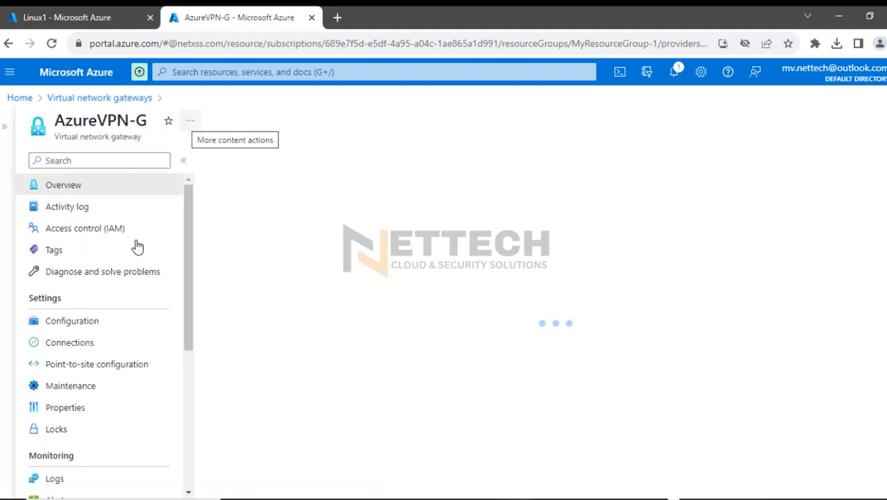
left_click(72, 347)
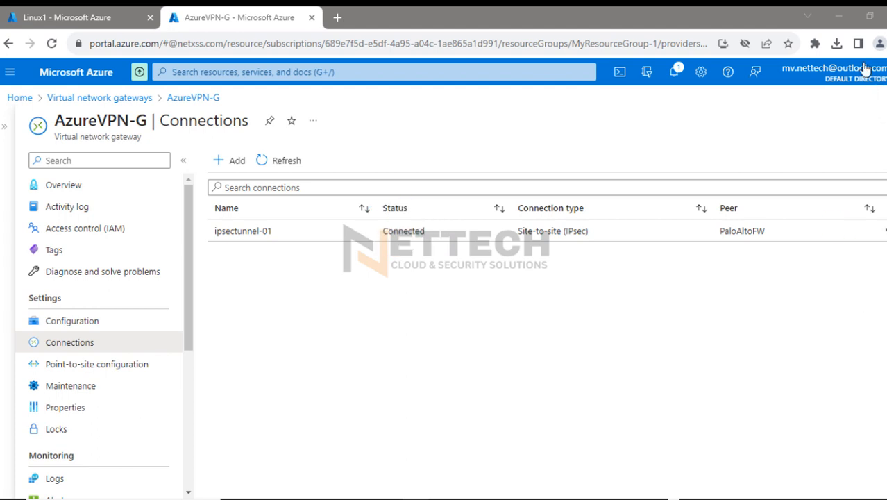
left_click(838, 16)
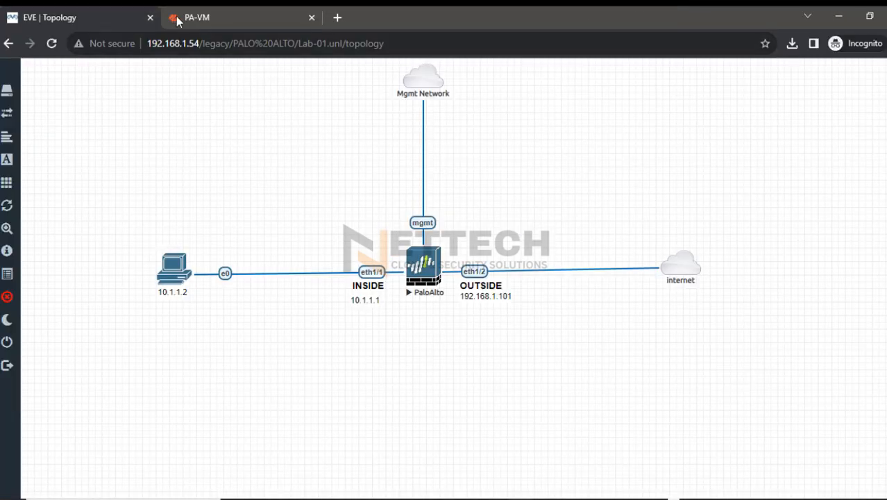
Check the PA-VM IPSec tunnel status, and examine the source and destination zones of security rule Permit-all
left_click(205, 18)
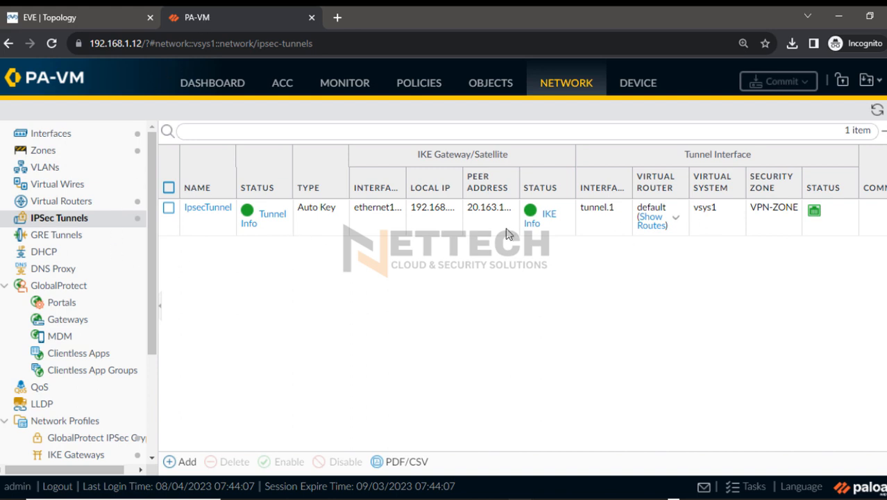
left_click(410, 84)
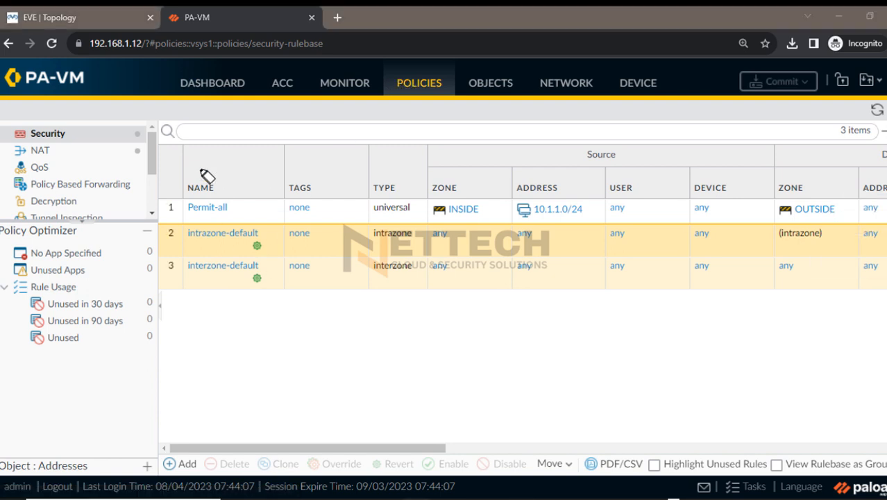
mouse_move(48, 134)
left_mouse_down()
mouse_move(91, 122)
mouse_move(39, 146)
left_mouse_up()
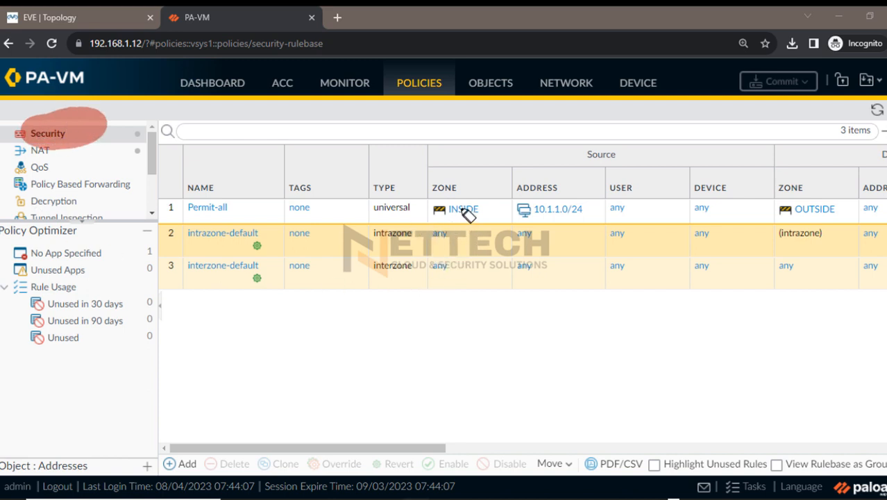
left_click_drag(461, 213, 434, 209)
mouse_move(805, 218)
left_mouse_down()
mouse_move(808, 212)
mouse_move(786, 225)
left_mouse_up()
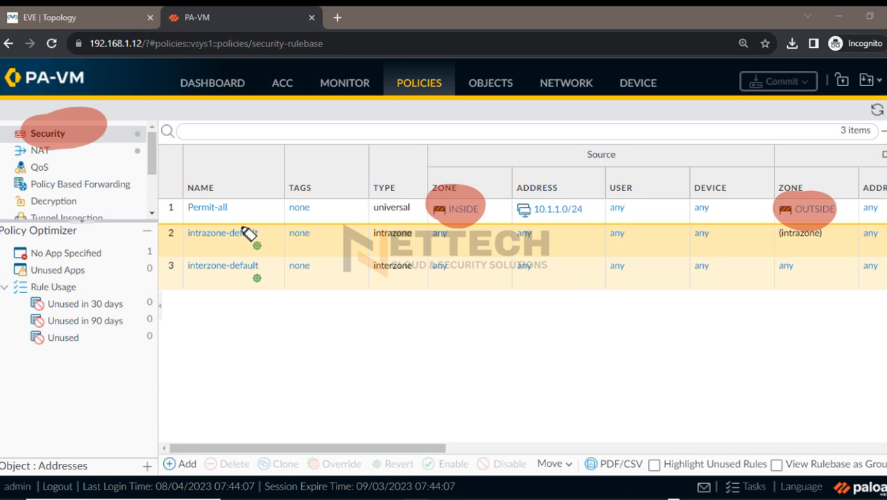
left_click_drag(173, 122, 170, 208)
left_click_drag(128, 175, 170, 216)
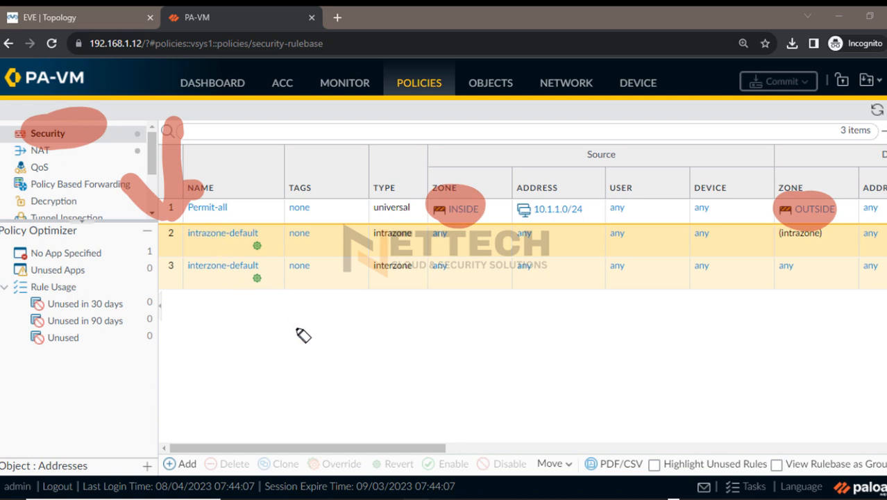
Sketch the inside network, the Palo Alto firewall and a VPN path leading out of it over the security rules
mouse_move(881, 205)
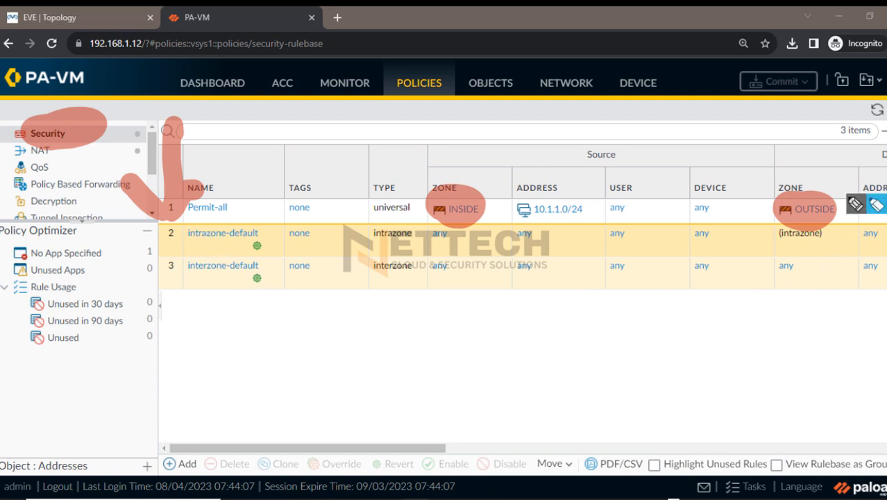
left_click(853, 206)
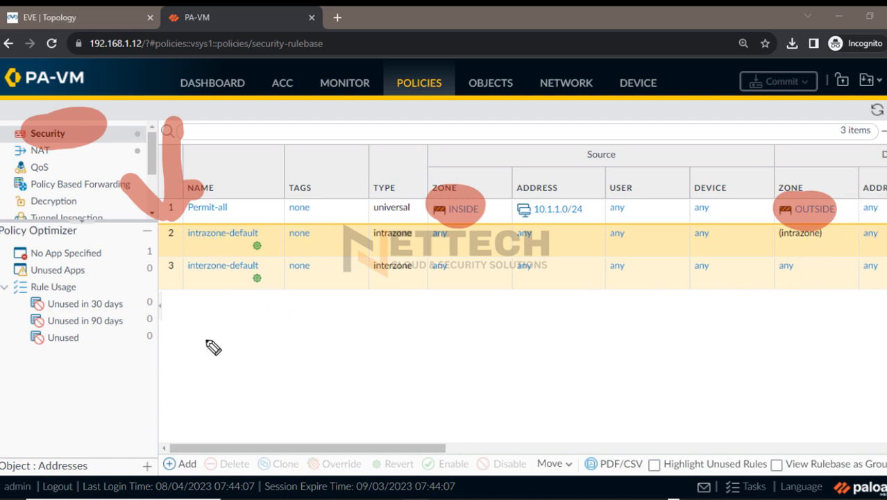
left_click_drag(168, 350, 229, 314)
mouse_move(291, 369)
left_mouse_down()
mouse_move(167, 347)
mouse_move(238, 353)
left_mouse_up()
left_click(196, 323)
mouse_move(258, 341)
left_mouse_down()
mouse_move(251, 349)
mouse_move(278, 340)
left_mouse_up()
mouse_move(352, 348)
left_mouse_down()
mouse_move(357, 325)
mouse_move(361, 360)
mouse_move(383, 324)
mouse_move(411, 344)
left_mouse_up()
mouse_move(401, 336)
left_mouse_down()
mouse_move(413, 333)
mouse_move(421, 279)
mouse_move(647, 290)
left_mouse_up()
left_click(424, 304)
mouse_move(481, 275)
left_mouse_down()
mouse_move(670, 292)
mouse_move(493, 279)
left_mouse_up()
left_click_drag(506, 285, 506, 293)
left_click_drag(516, 294, 530, 281)
left_click_drag(504, 304, 540, 303)
left_click_drag(413, 245, 434, 261)
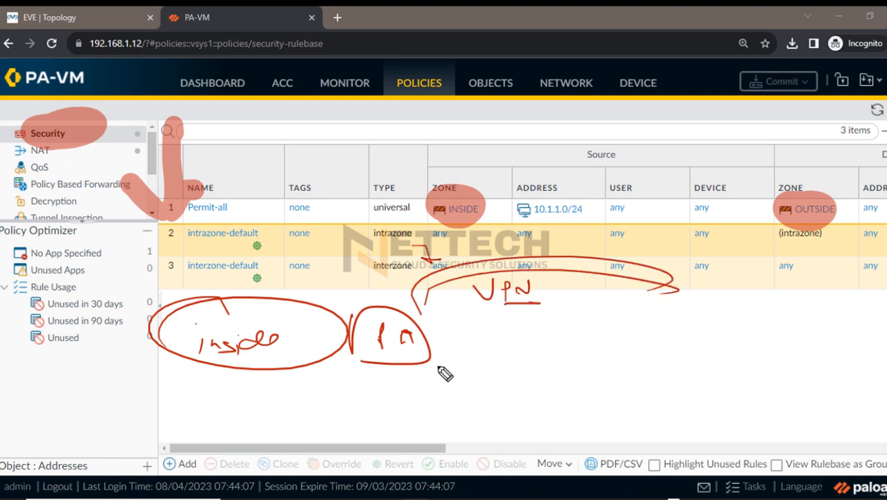
Mark the intrazone-default rule and the sketched VPN and inside labels, write both sites' subnets, and clear the annotations
left_click_drag(211, 238, 265, 245)
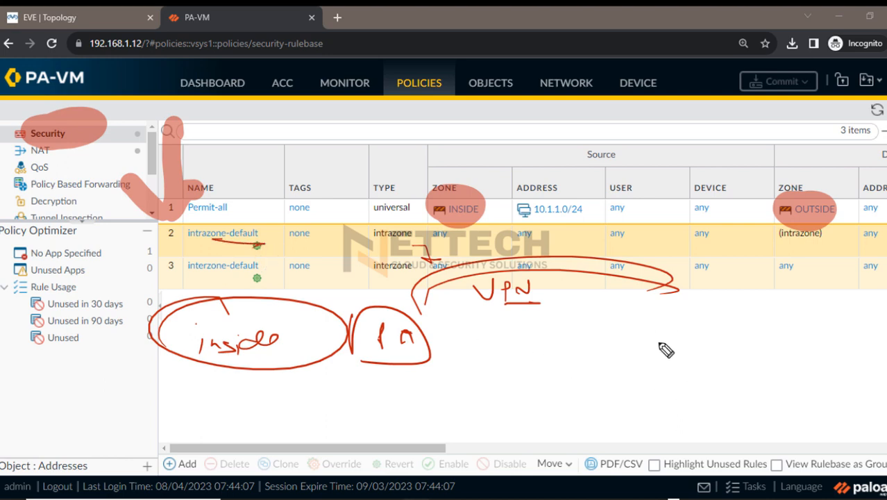
left_click_drag(524, 309, 534, 312)
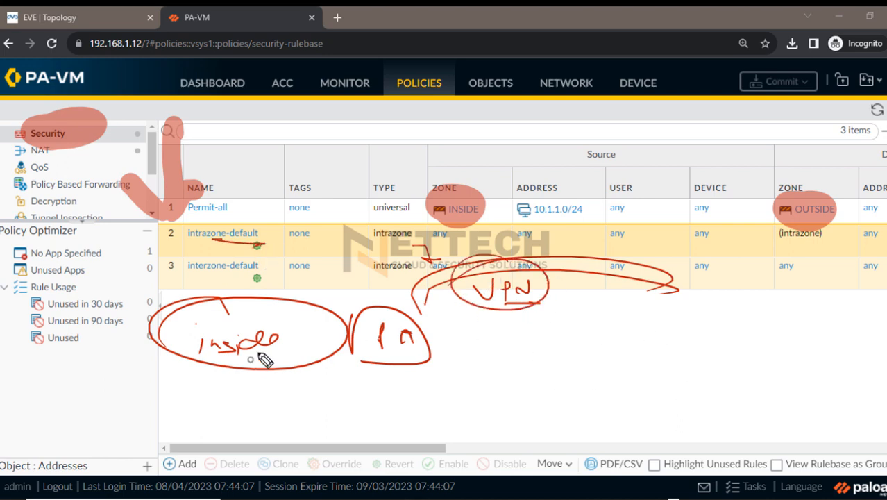
left_click_drag(222, 350, 304, 352)
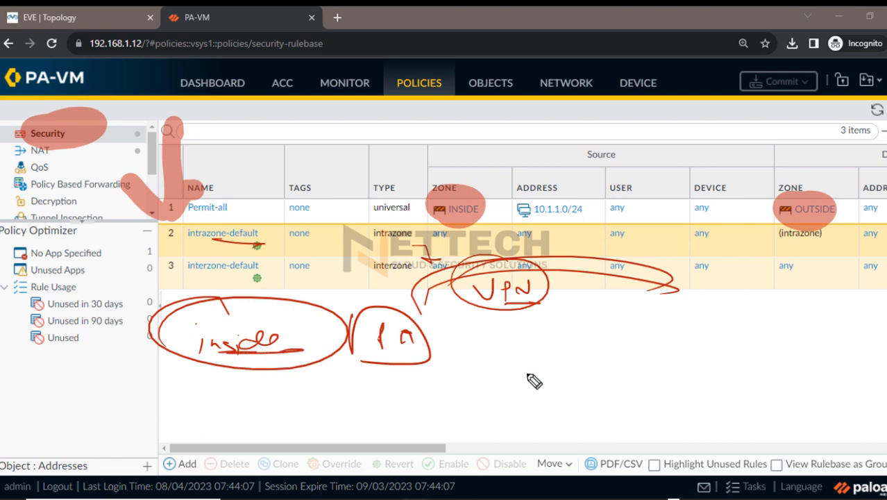
mouse_move(494, 354)
left_mouse_down()
mouse_move(502, 386)
mouse_move(519, 362)
left_mouse_up()
left_click_drag(549, 374, 564, 381)
left_click_drag(580, 373, 593, 380)
left_click_drag(628, 358, 624, 359)
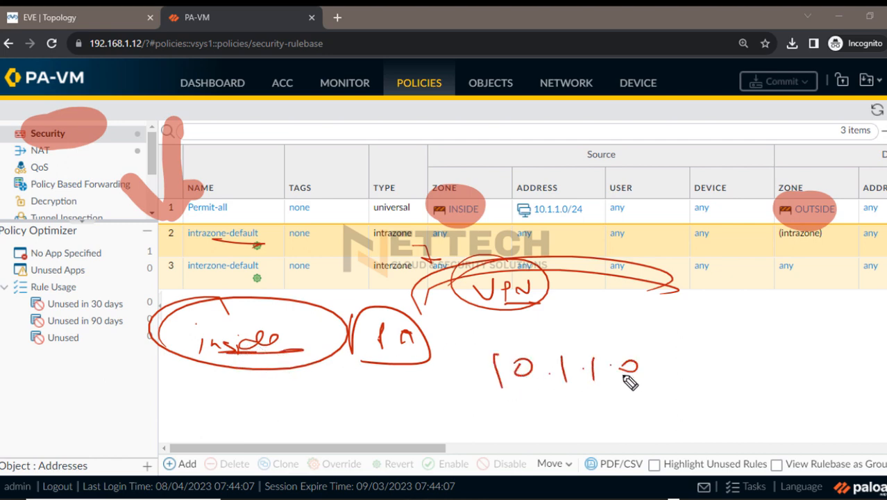
mouse_move(516, 394)
left_mouse_down()
mouse_move(518, 424)
mouse_move(591, 423)
mouse_move(691, 394)
left_mouse_up()
left_click_drag(517, 430, 712, 424)
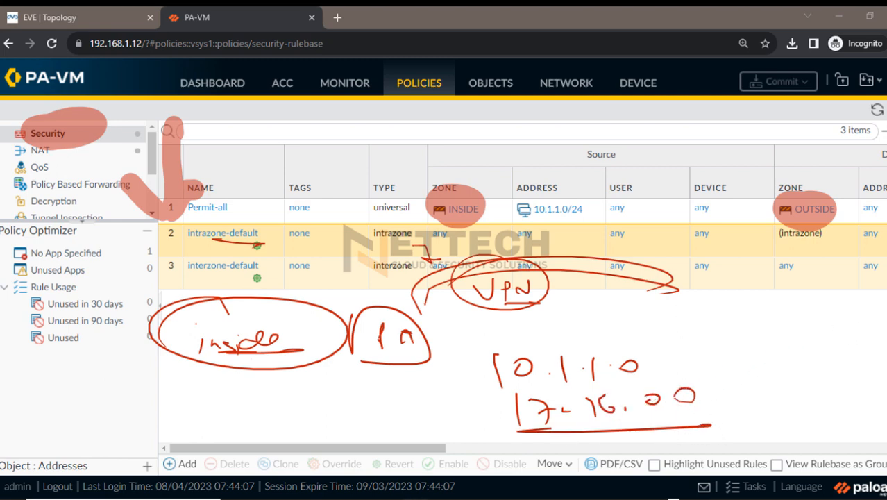
key("Escape")
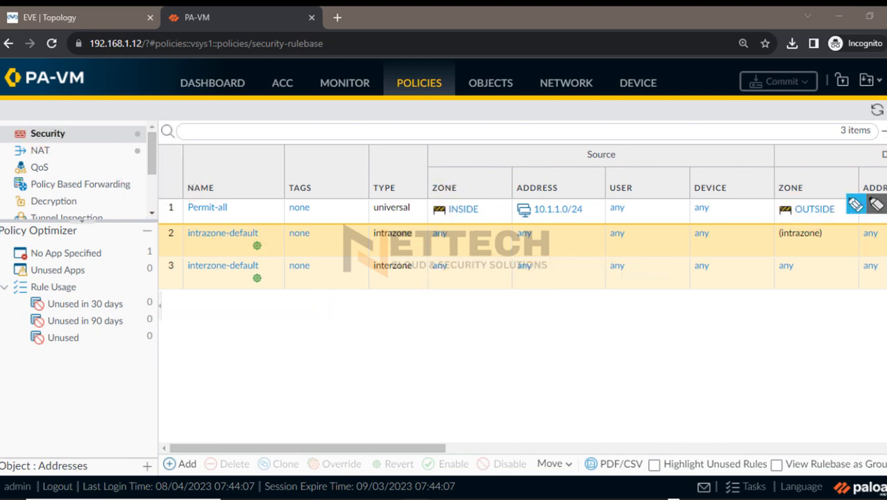
Edit security rule Permit-all so that its source zone and source address are both any
left_click(203, 208)
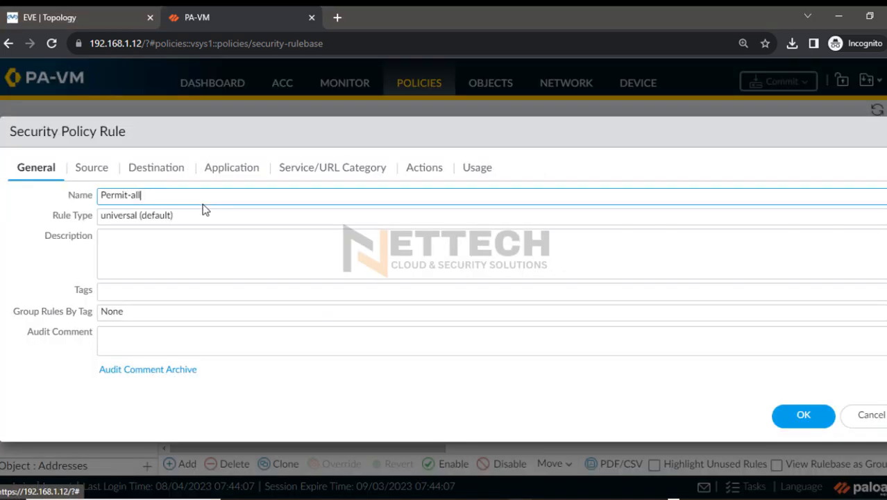
left_click(91, 169)
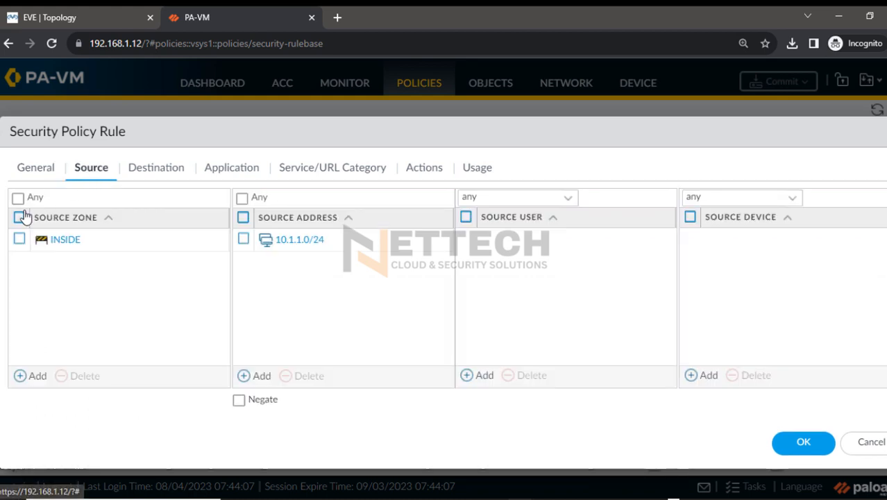
left_click(19, 238)
left_click(74, 375)
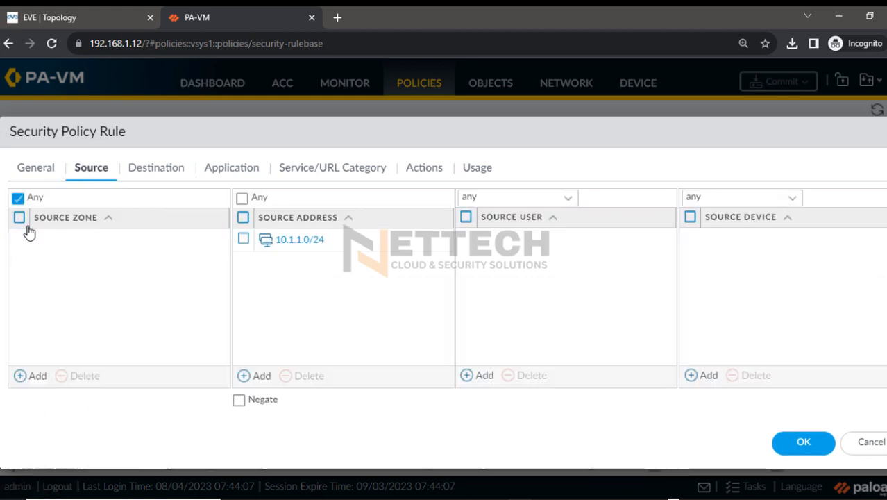
left_click(165, 172)
left_click(98, 172)
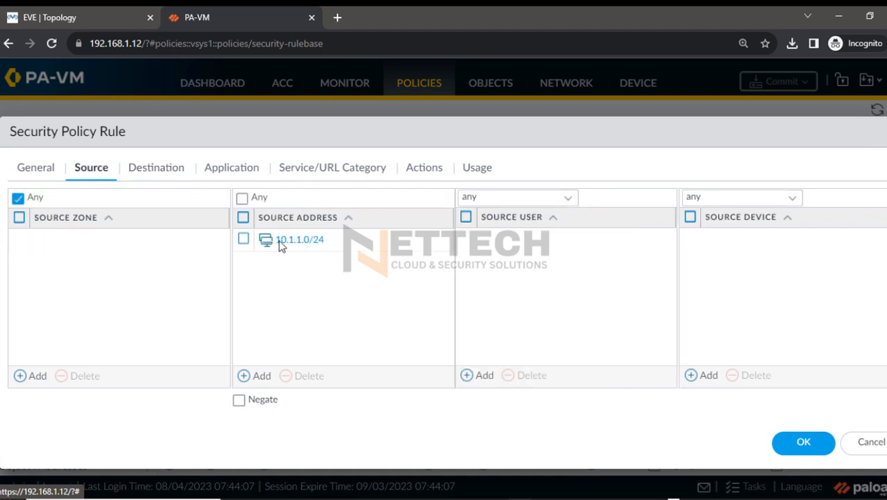
left_click(243, 217)
left_click(305, 377)
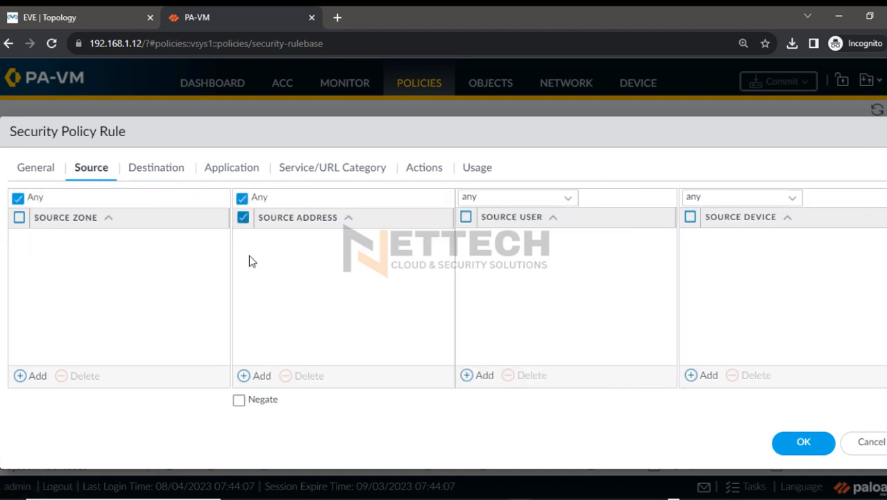
Set the rule's destination zone to any, save the rule, and commit all changes to the firewall
left_click(159, 174)
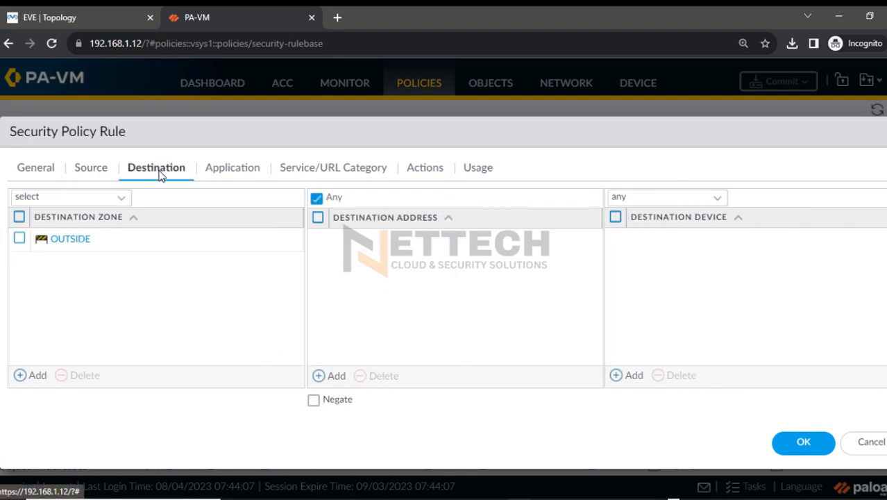
left_click(18, 217)
left_click(82, 375)
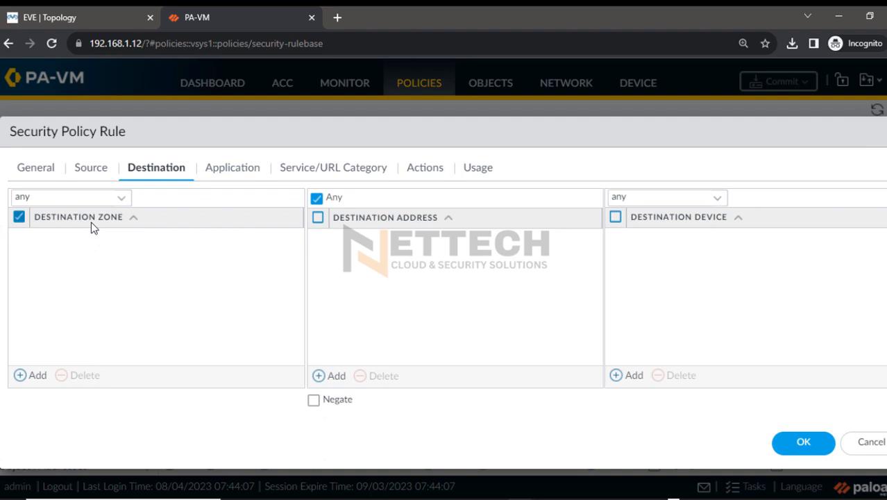
left_click(220, 168)
left_click(312, 168)
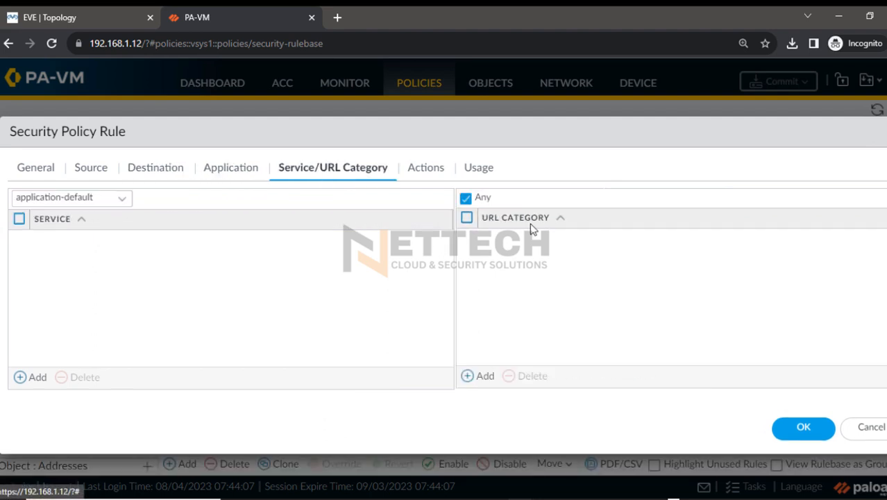
left_click(808, 429)
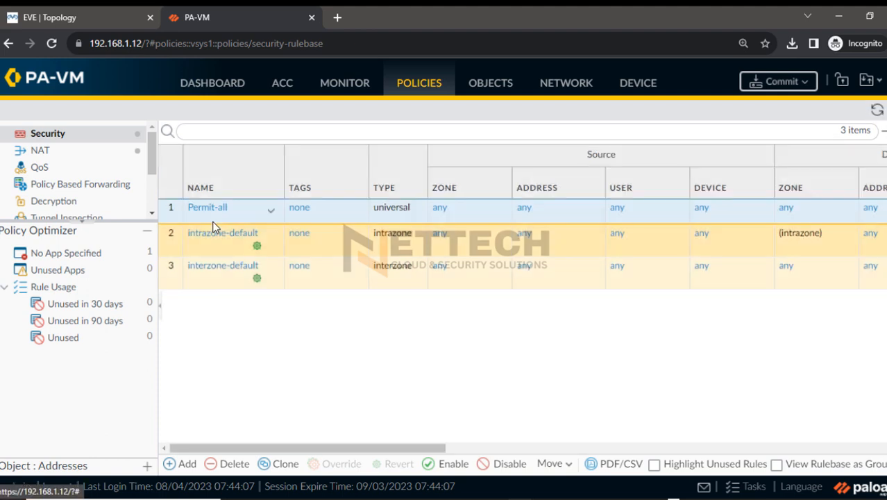
left_click(772, 87)
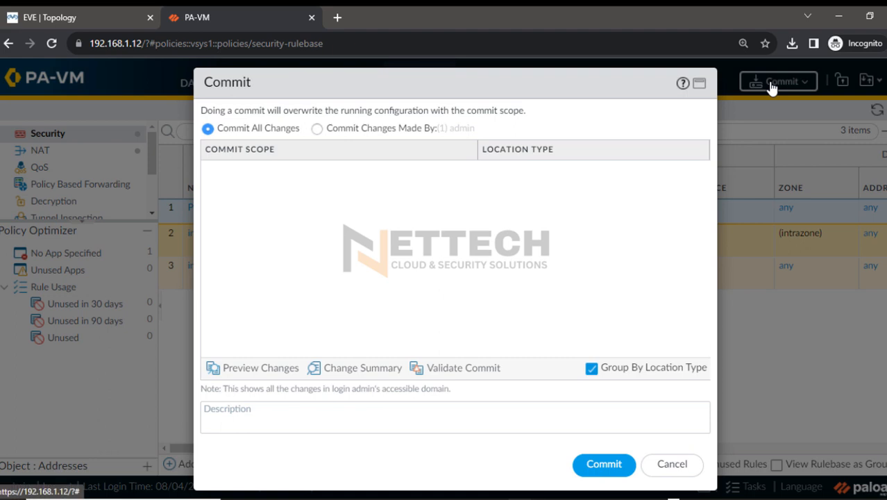
left_click(604, 463)
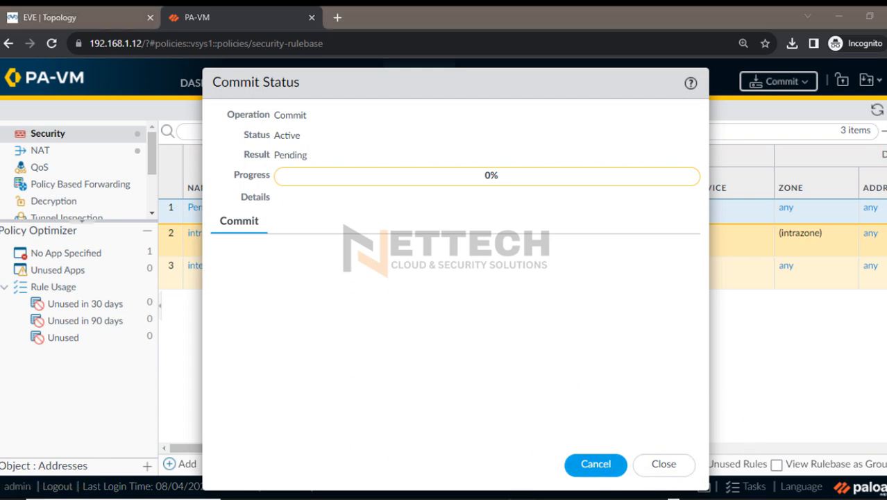
Switch to the Azure portal and open the effective routes of Linux1's network interface linux1866
mouse_move(524, 494)
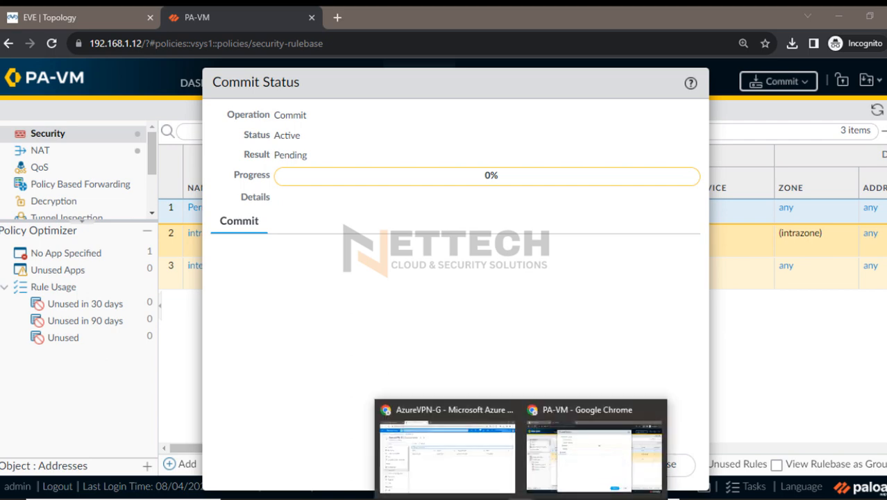
left_click(476, 467)
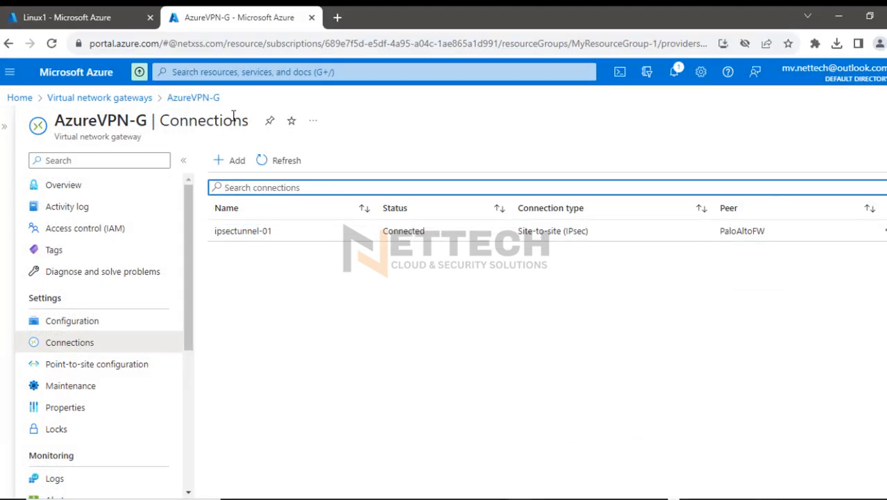
left_click(82, 27)
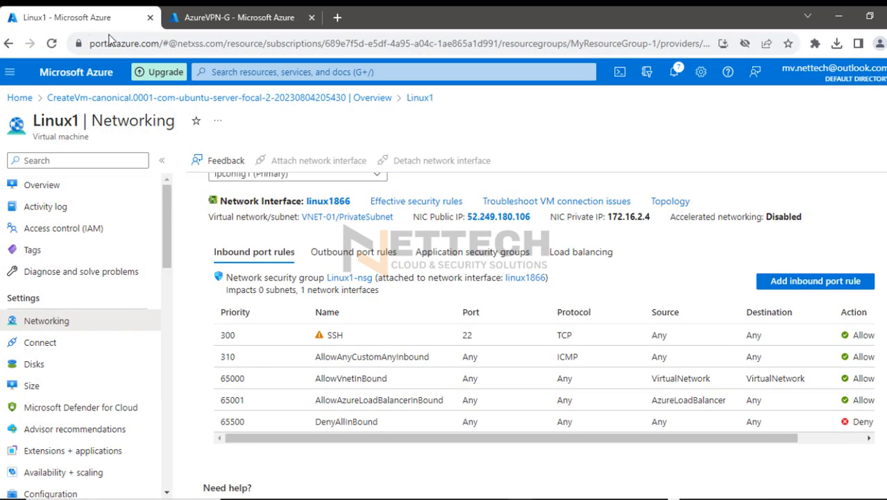
left_click(324, 202)
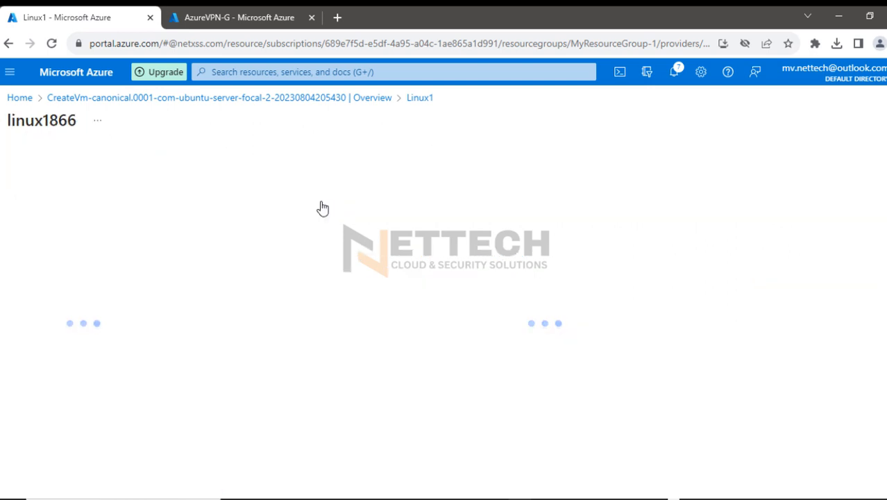
left_click_drag(164, 305, 140, 453)
left_click(71, 462)
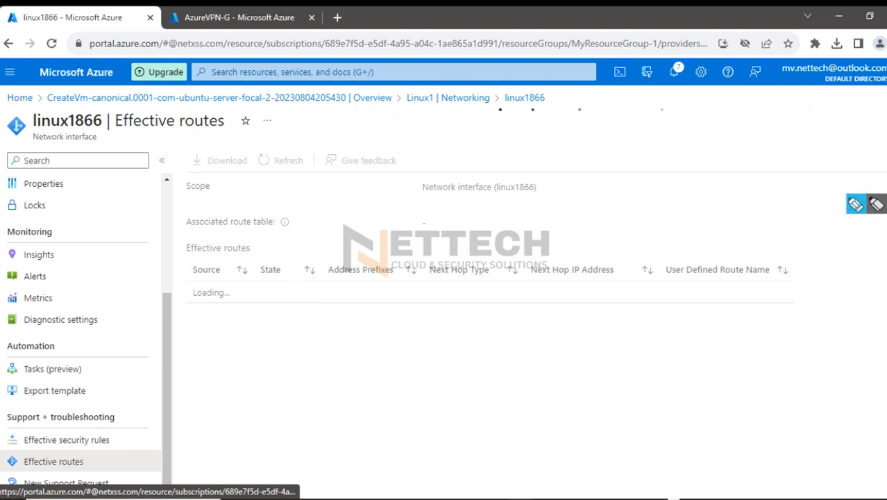
Write 10.1.1.0/24 above the effective routes, circle that route's prefix and its virtual network gateway next hop, and clear the annotations
left_click(855, 204)
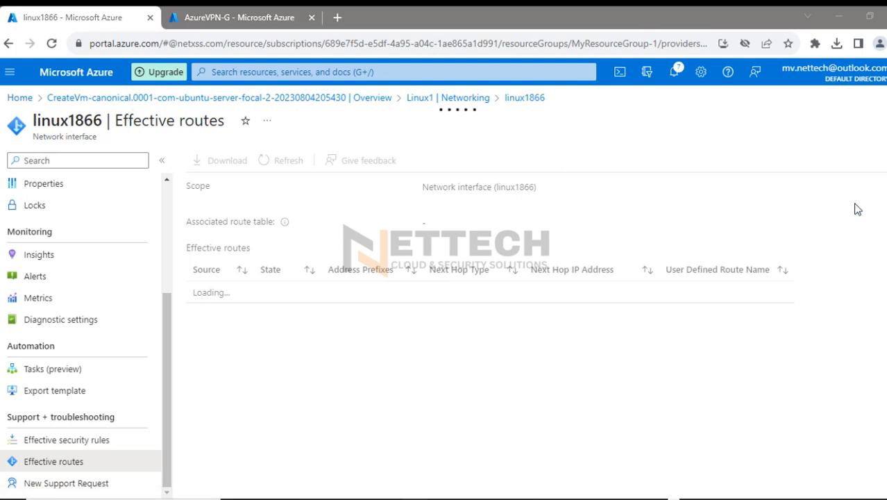
mouse_move(259, 167)
left_mouse_down()
mouse_move(262, 210)
mouse_move(280, 188)
mouse_move(473, 199)
left_mouse_up()
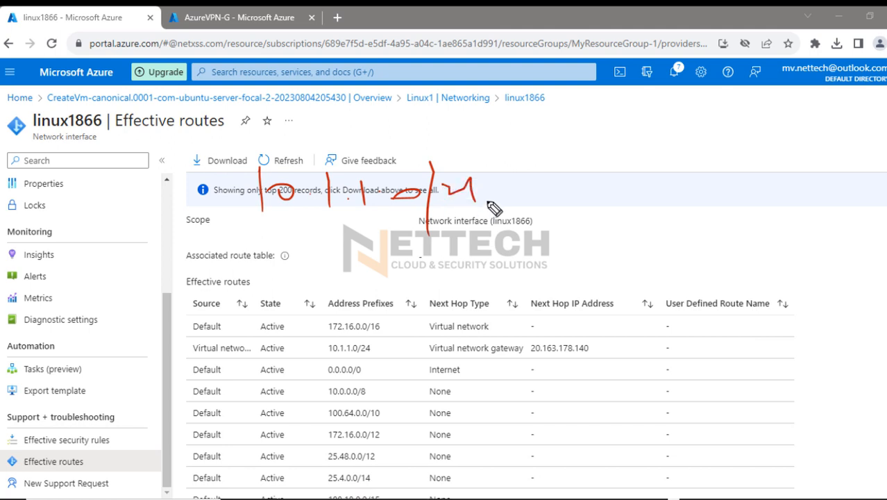
left_click_drag(289, 231, 483, 220)
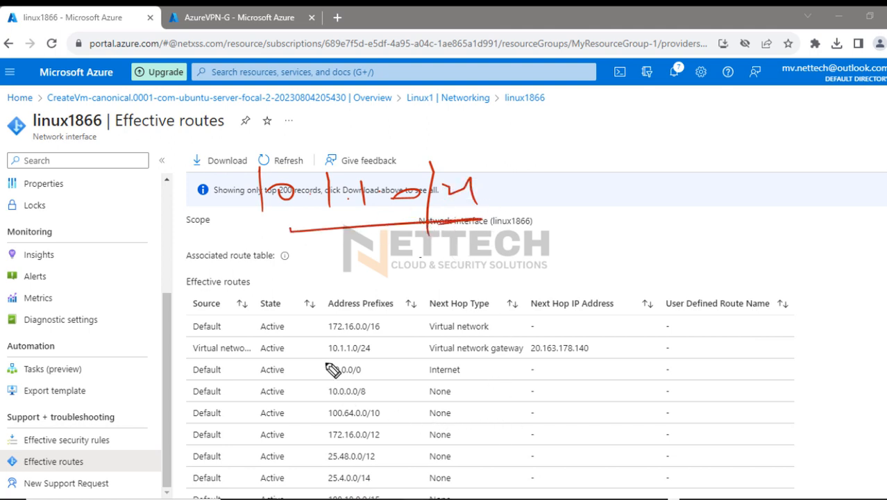
left_click_drag(317, 347, 316, 325)
left_click_drag(312, 319, 260, 378)
left_click_drag(525, 331, 621, 347)
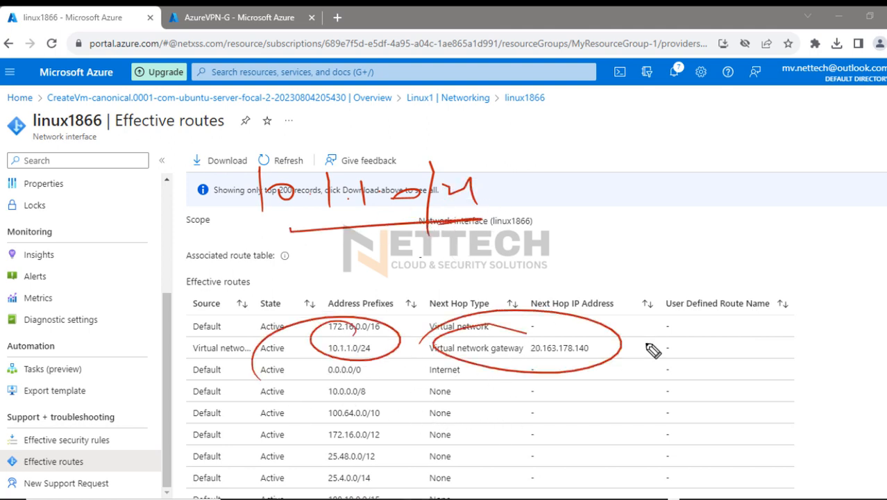
key("e")
Circle the Address Prefixes heading, mark the 10.1.1.0/24 route's prefix, next hop type and next hop IP, and clear the annotations
mouse_move(368, 293)
left_mouse_down()
mouse_move(414, 304)
mouse_move(301, 317)
left_mouse_up()
left_click_drag(326, 354, 524, 360)
mouse_move(583, 359)
left_mouse_down()
mouse_move(534, 358)
mouse_move(587, 357)
left_mouse_up()
left_click_drag(156, 351, 220, 324)
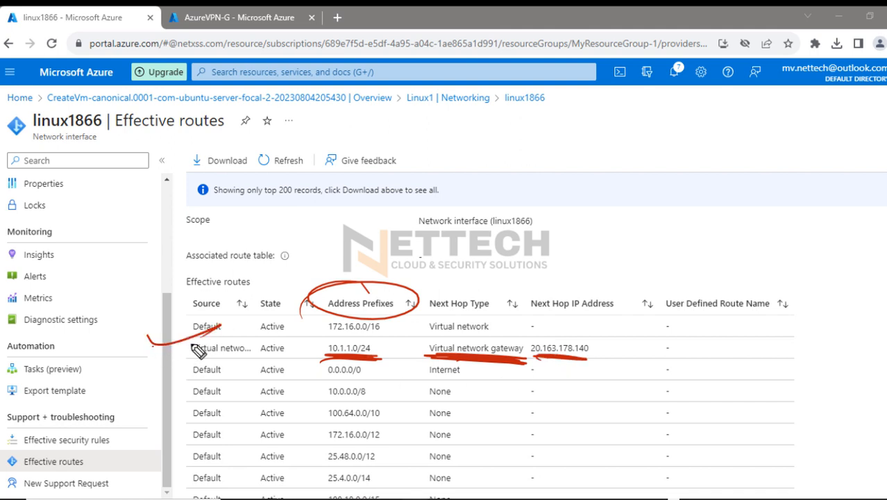
left_click_drag(611, 290, 613, 340)
left_click_drag(594, 320, 625, 327)
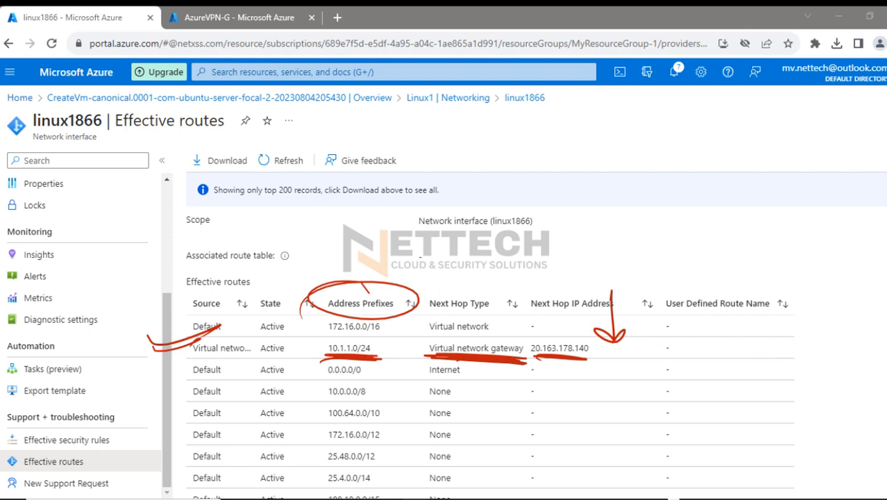
left_click(884, 309)
left_click_drag(605, 342, 646, 330)
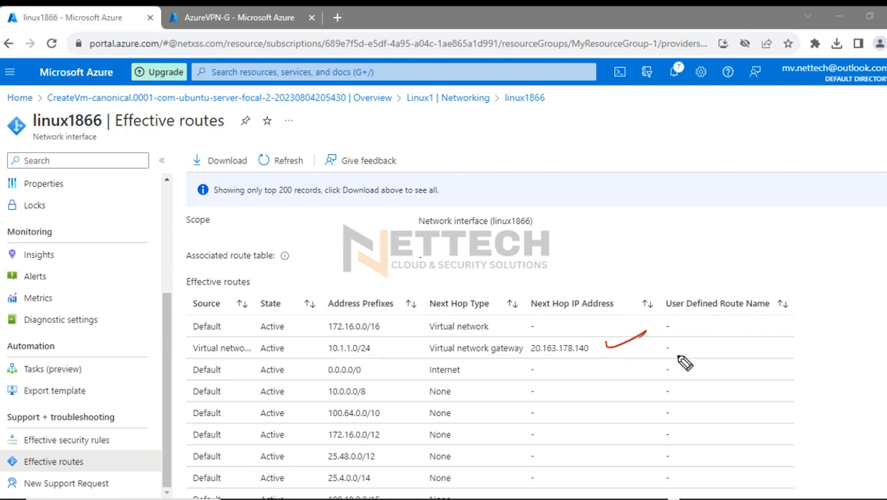
key("Escape")
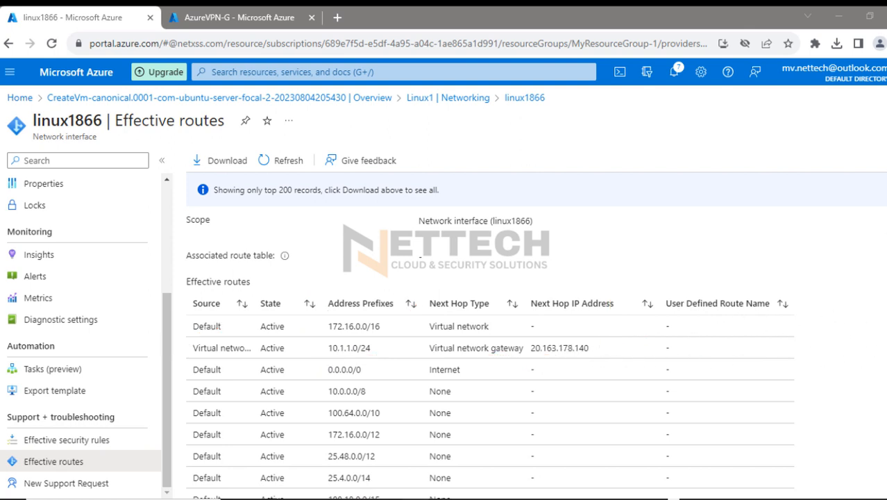
In the 192.168.1.54 remote desktop, mark the ping replies from 172.16.2.4, clear the marks, and minimize the session
left_click(886, 203)
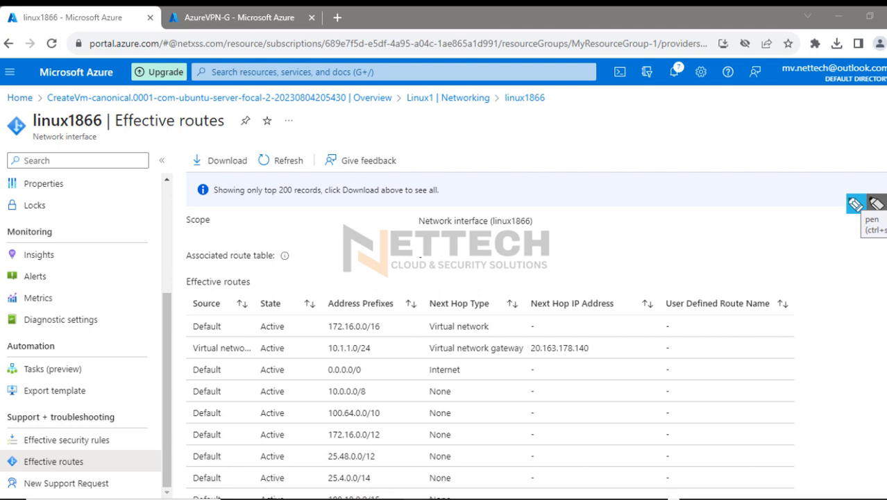
left_click(876, 203)
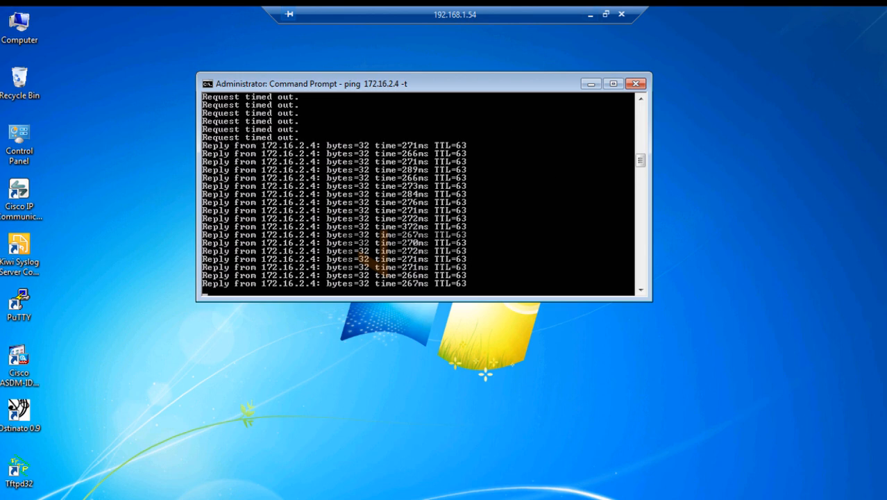
left_click(883, 345)
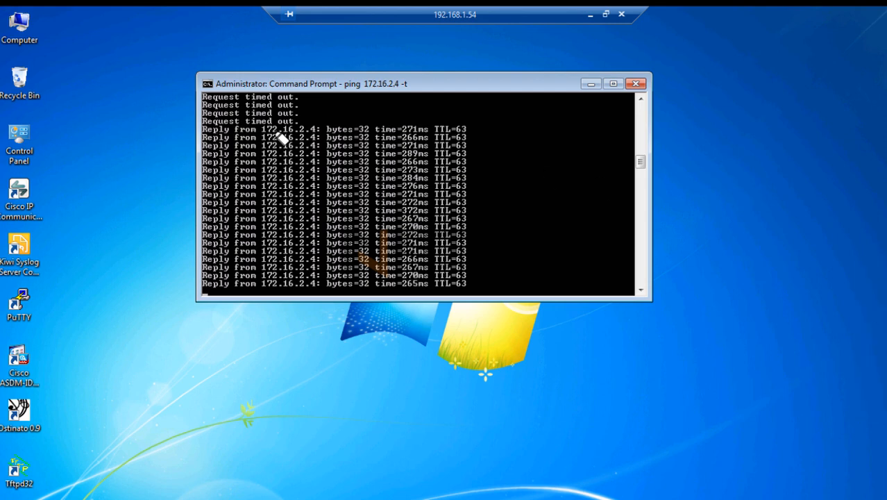
left_click_drag(269, 128, 321, 128)
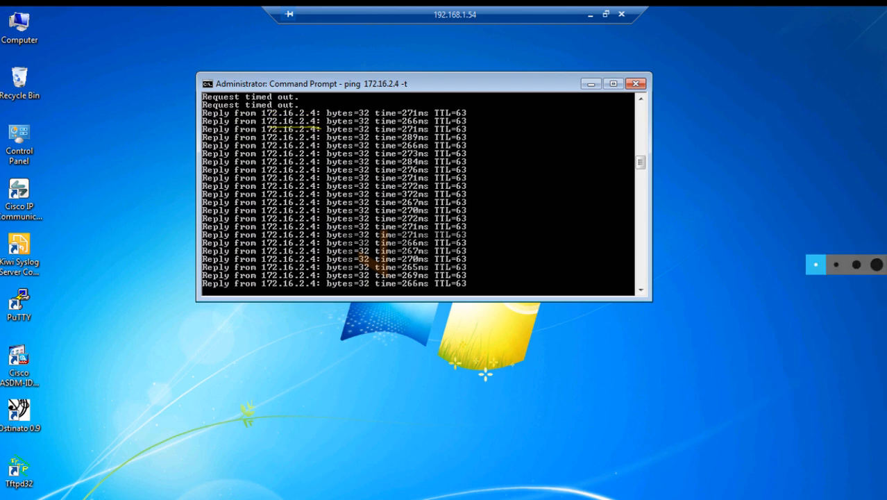
mouse_move(269, 258)
left_mouse_down()
mouse_move(321, 257)
mouse_move(330, 240)
left_mouse_up()
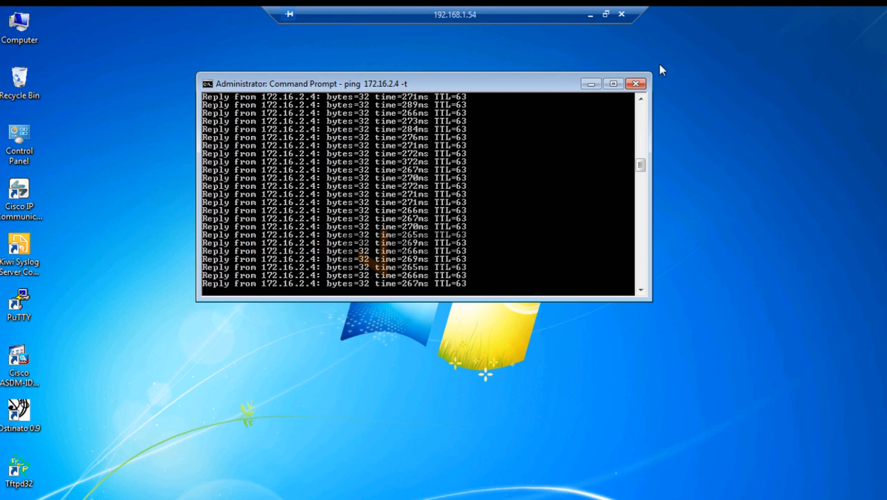
left_click(590, 14)
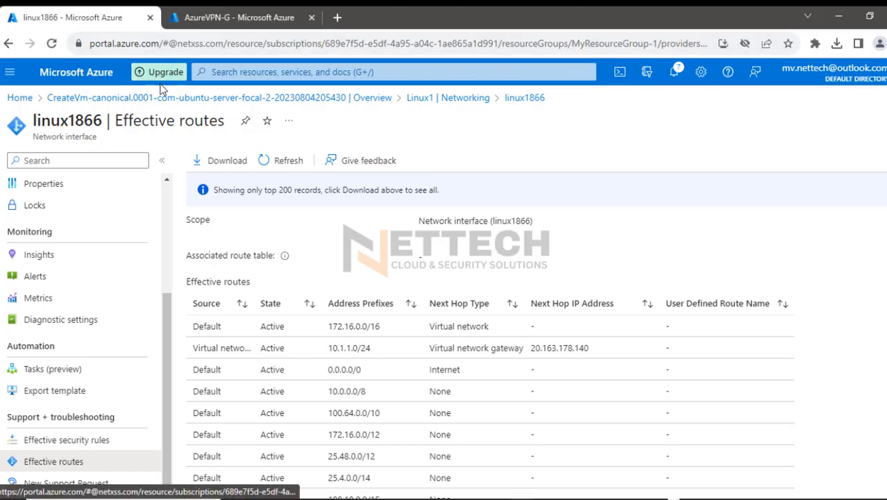
Return to Linux1's networking page in the Azure portal, highlight the NIC private IP, and clear the highlight
scroll(114, 242, "up", 3)
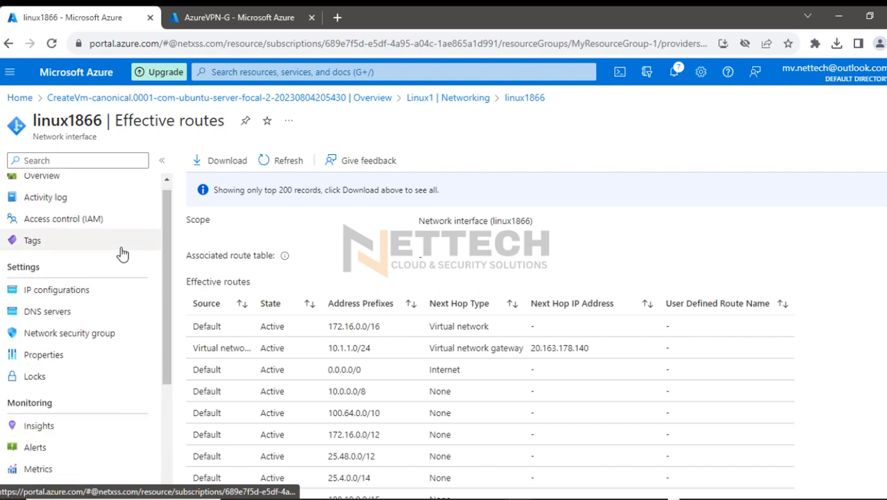
left_click(417, 98)
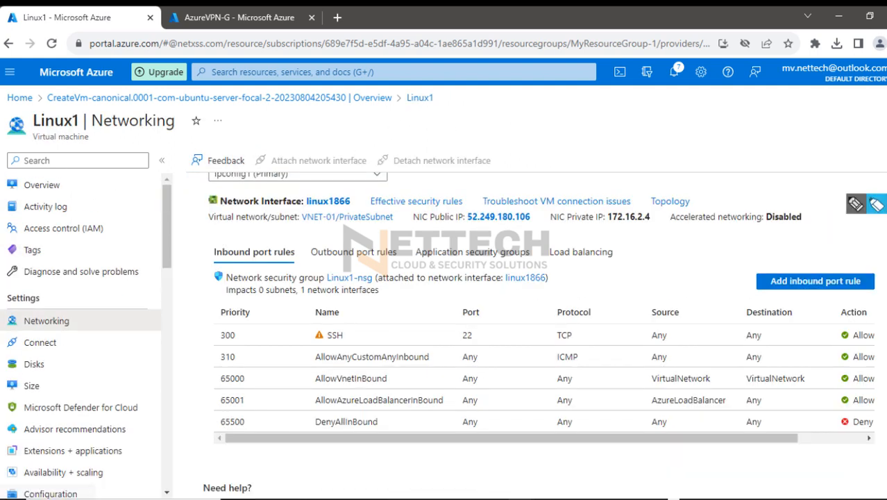
left_click(878, 207)
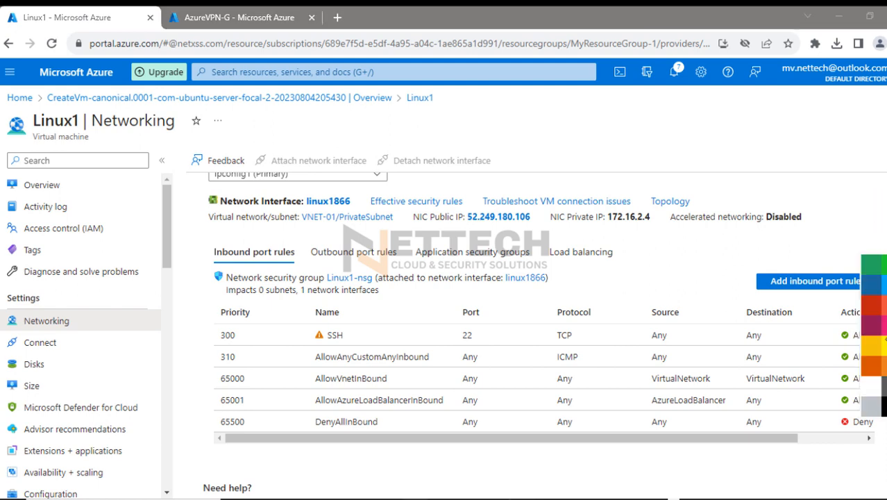
left_click_drag(548, 217, 656, 216)
mouse_move(561, 208)
left_mouse_down()
mouse_move(610, 203)
mouse_move(659, 212)
mouse_move(649, 228)
mouse_move(603, 226)
left_mouse_up()
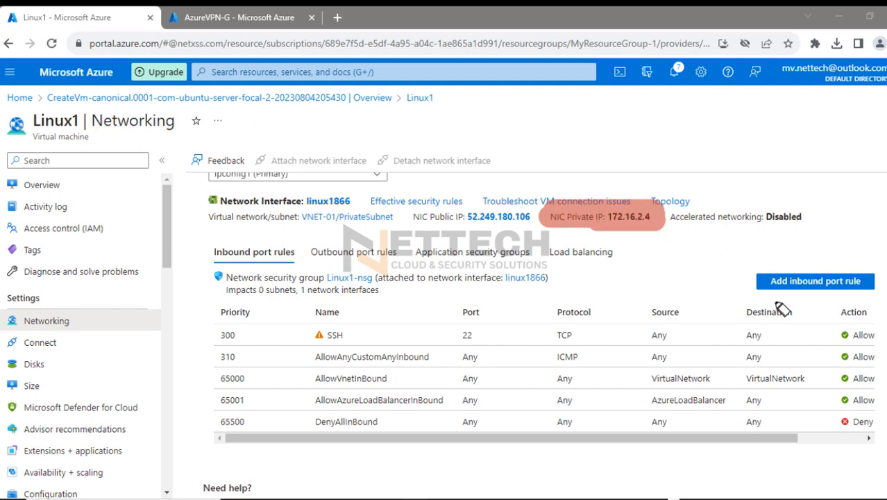
left_click(884, 203)
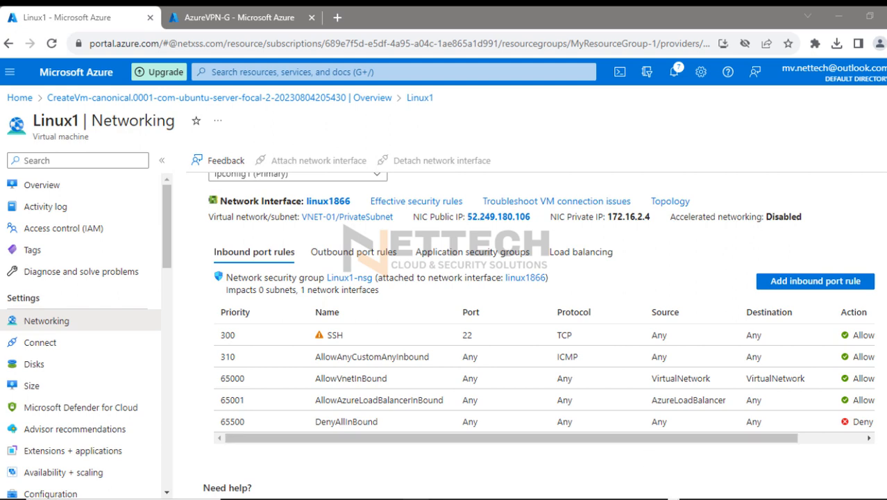
In the Linux1 terminal, stop the running ping, start a new ping to 10.1.1.2, and minimize the session
left_click(318, 499)
left_click_drag(424, 190, 436, 162)
key("ctrl+c")
key("ctrl+c")
key("ctrl+c")
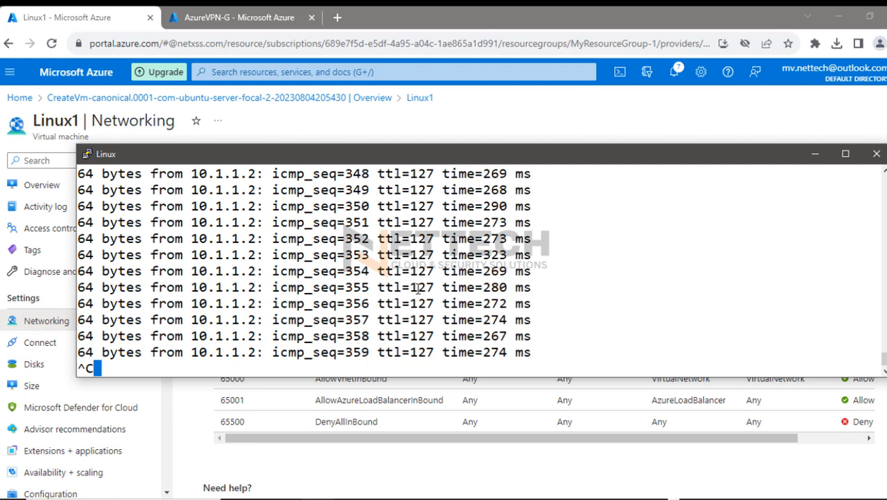
key("Up")
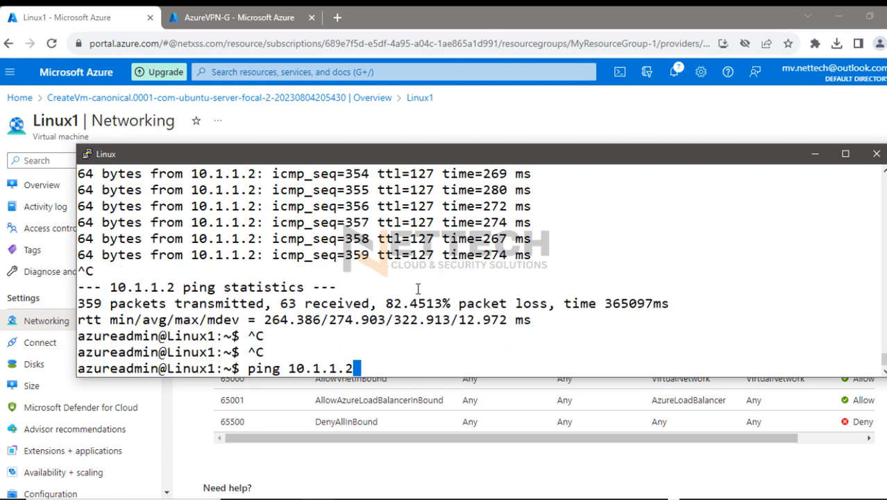
key("Return")
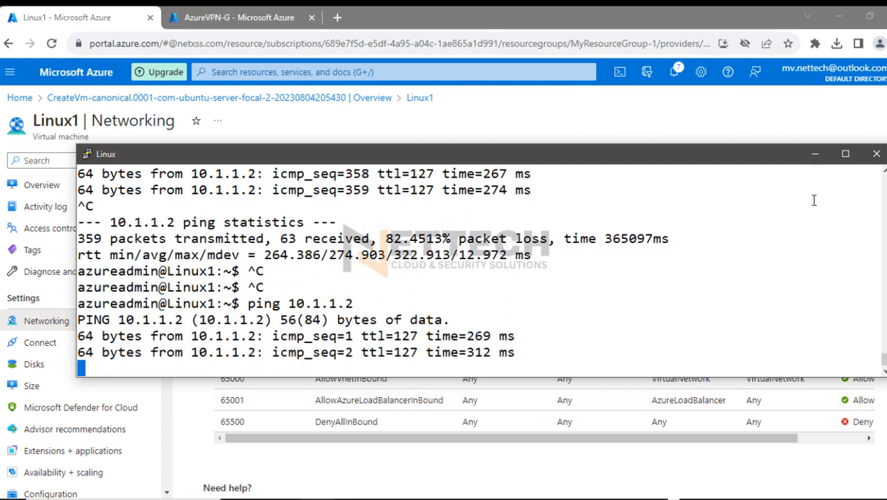
left_click(815, 153)
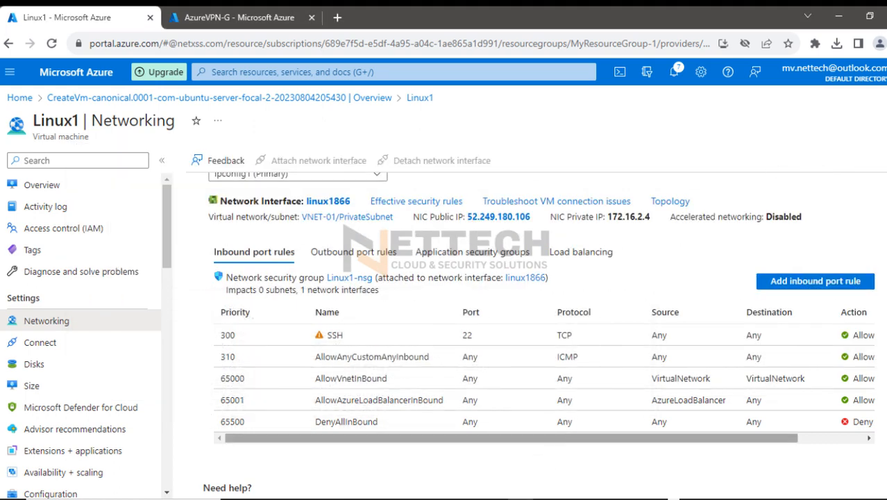
In the PA-VM firewall, dismiss the commit status and inspect IpsecTunnel's tunnel info, marking the packet and byte encapsulation and decapsulation counters
left_click(551, 478)
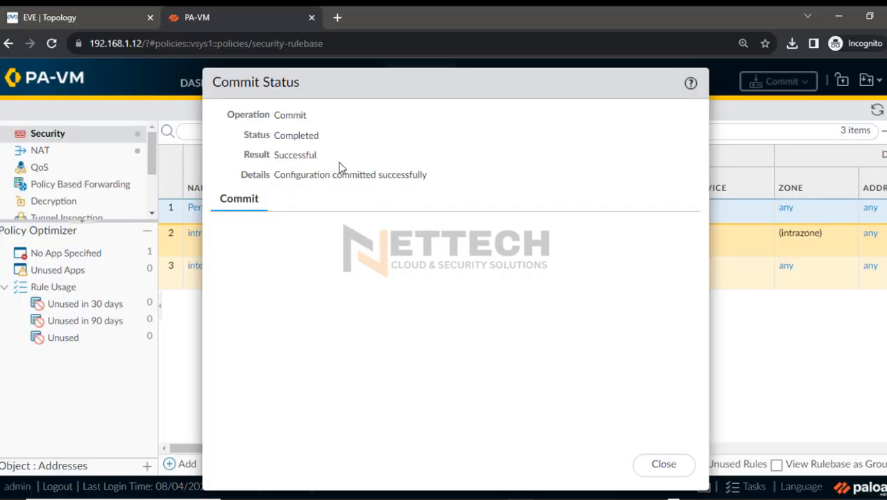
left_click(655, 464)
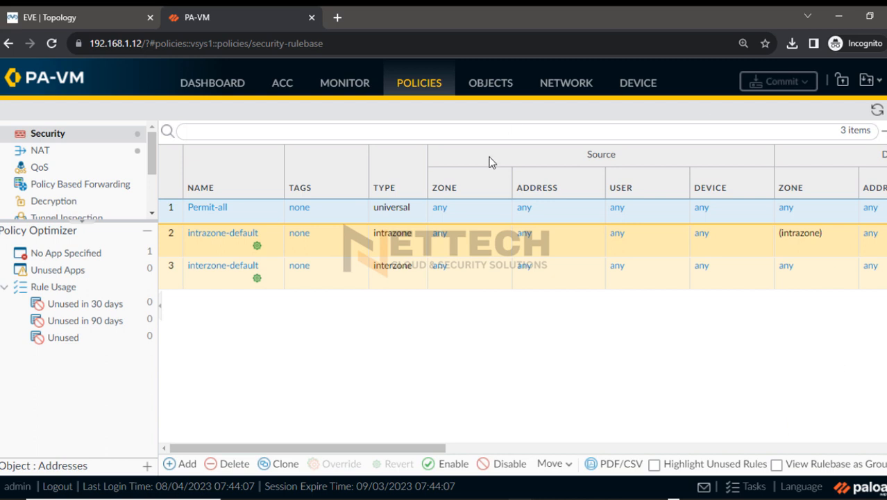
left_click(553, 89)
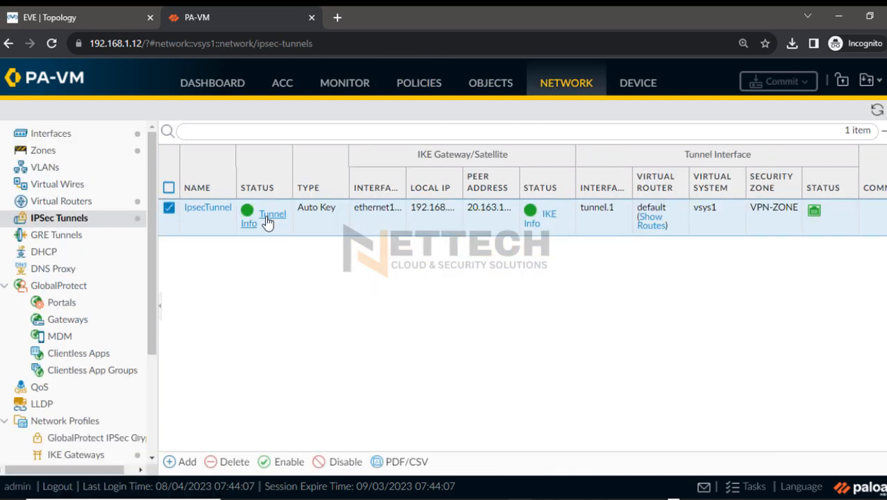
left_click(265, 222)
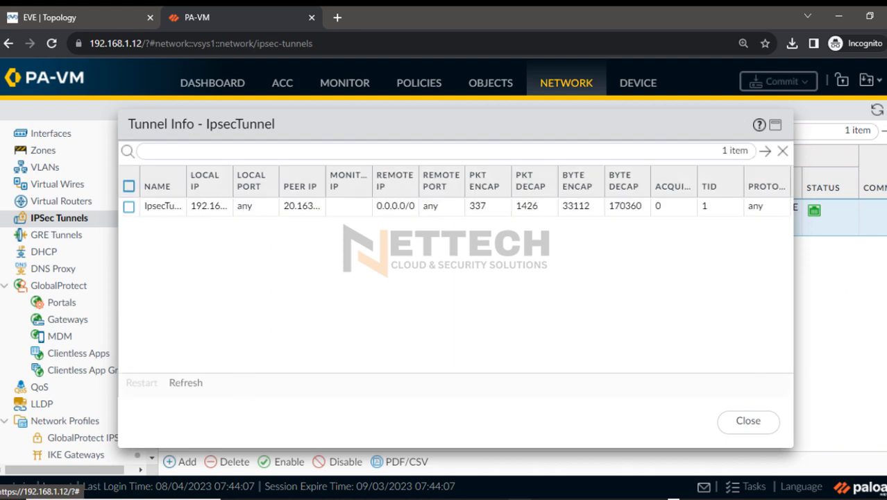
mouse_move(464, 183)
left_mouse_down()
mouse_move(497, 183)
mouse_move(481, 207)
left_mouse_up()
left_click(522, 205)
left_click(578, 205)
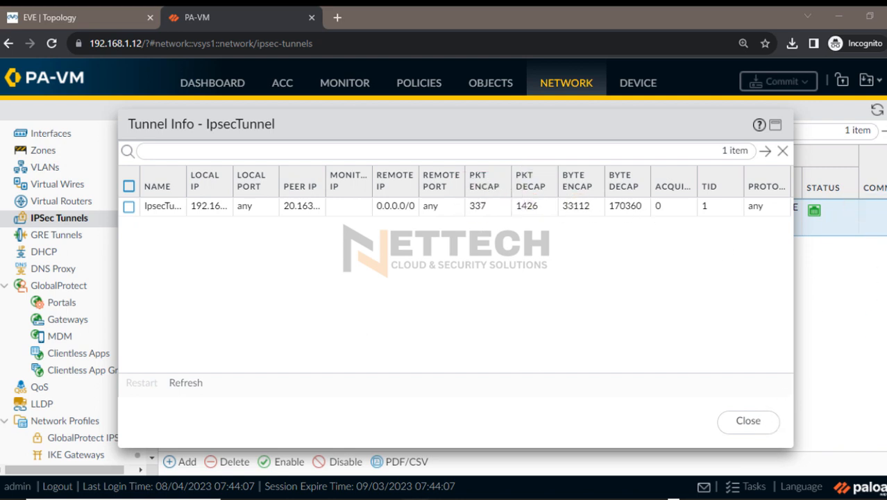
left_click(748, 420)
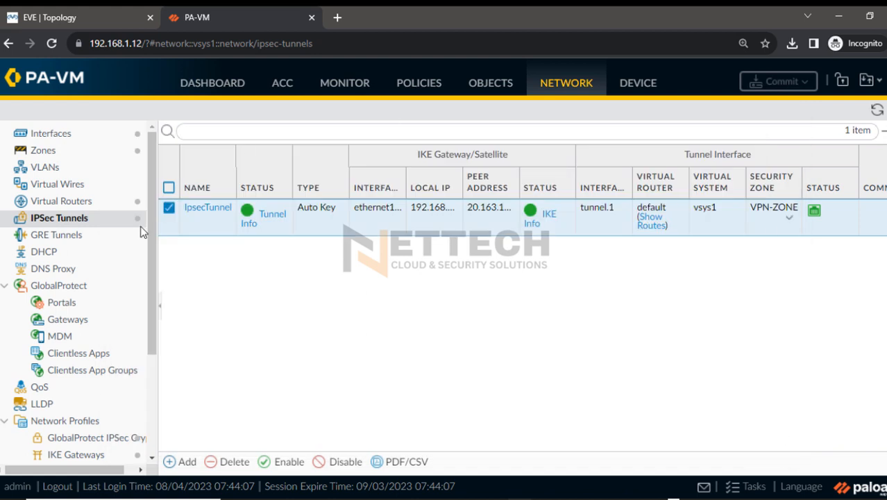
Open the firewall's system logs and review the VPN entries for IPSec key installation and IKE phase-2 negotiation
scroll(106, 322, "down", 1)
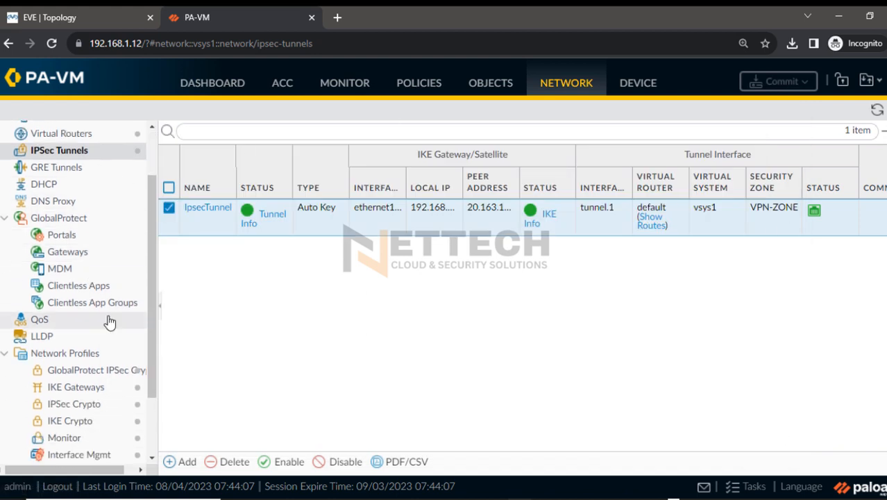
scroll(110, 322, "down", 1)
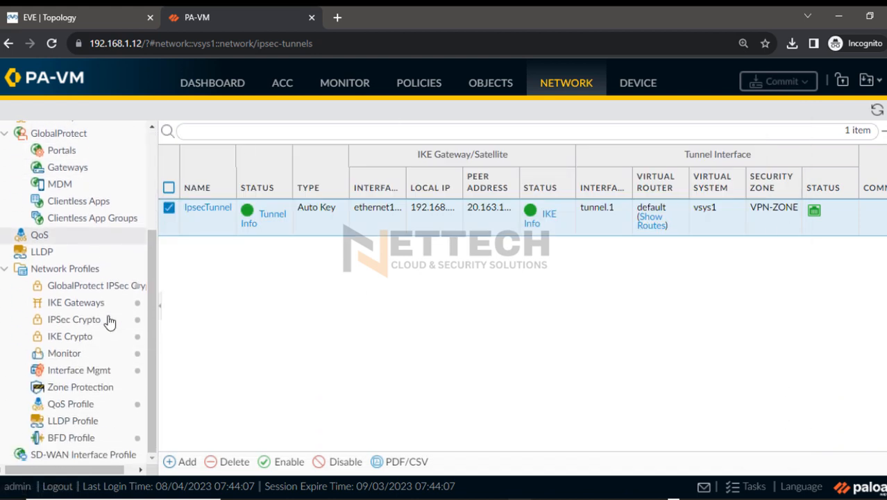
left_click(338, 90)
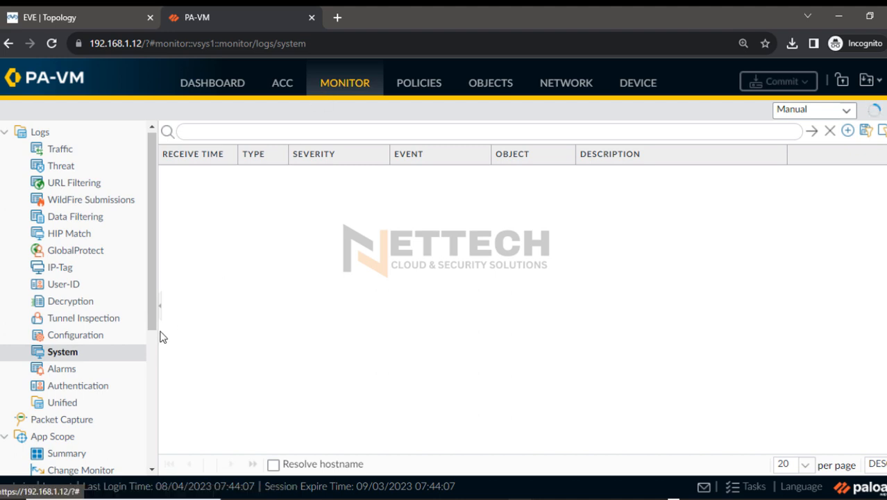
scroll(130, 337, "down", 2)
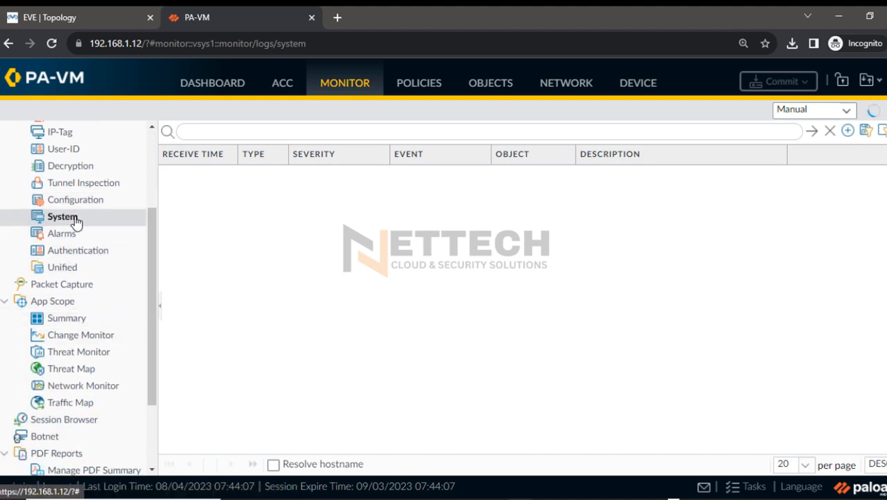
left_click(64, 217)
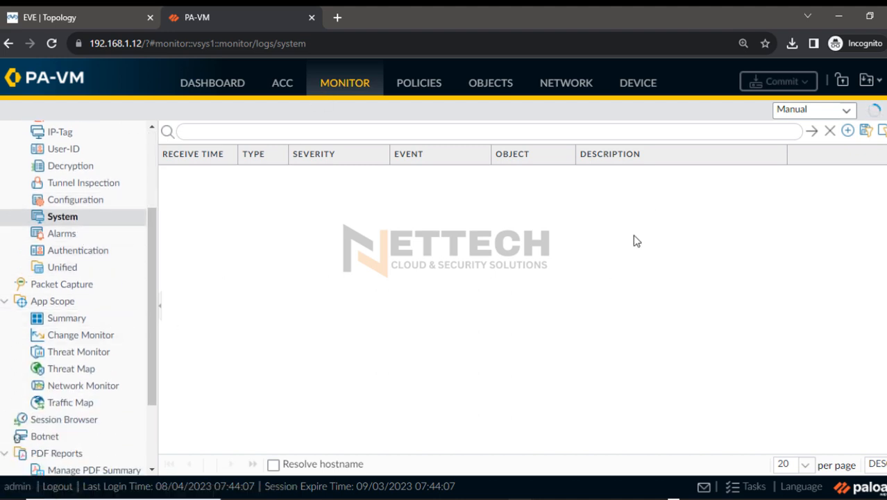
scroll(776, 344, "down", 1)
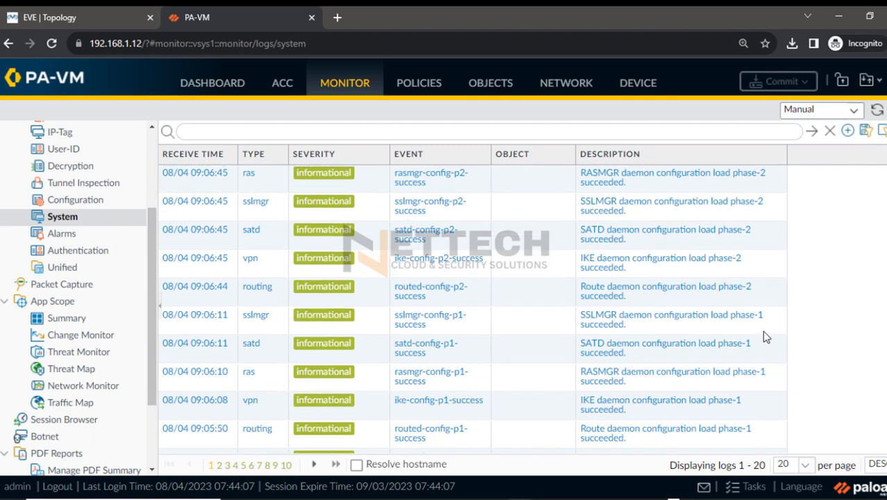
scroll(621, 284, "down", 5)
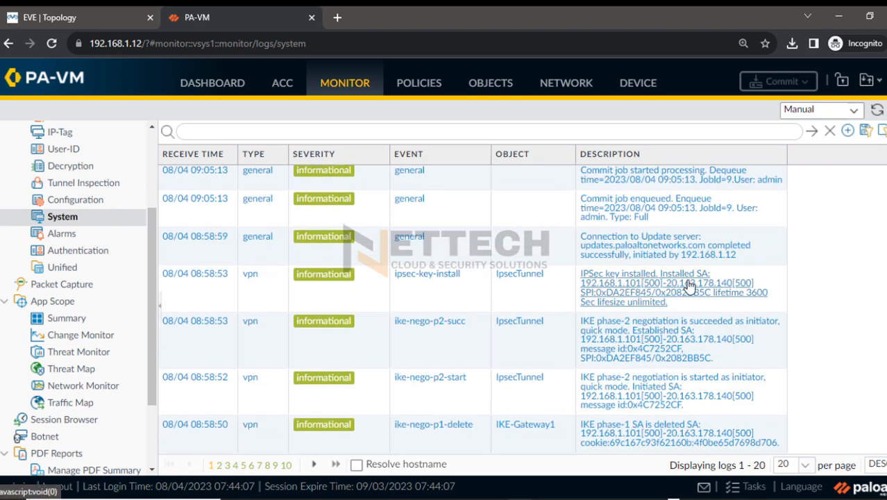
In the Session Browser, widen the Destination column and mark the zones, addresses and application of a ping session from 10.1.1.2 to 172.16.2.4
left_click(61, 420)
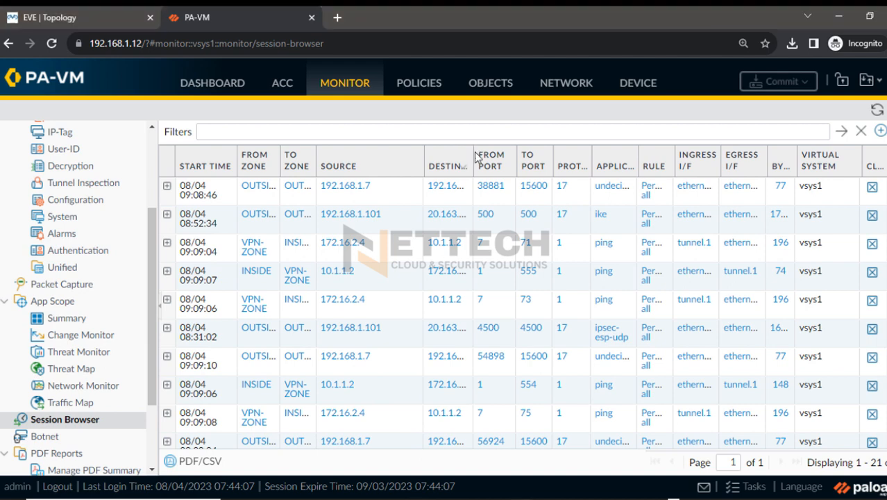
left_click_drag(475, 158, 549, 156)
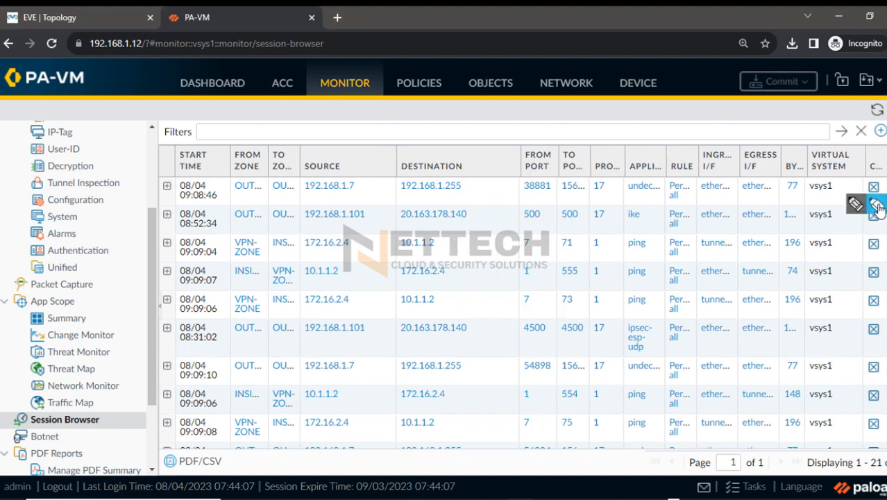
left_click_drag(311, 271, 339, 272)
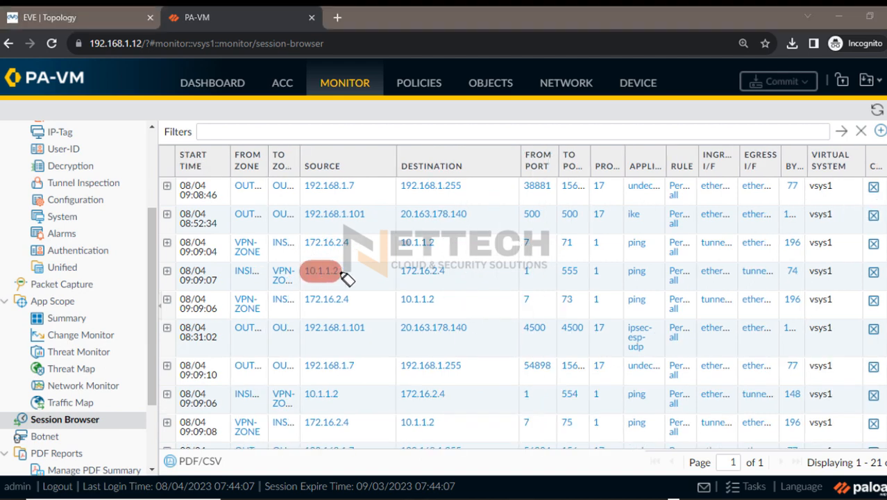
left_click(278, 272)
left_click(244, 271)
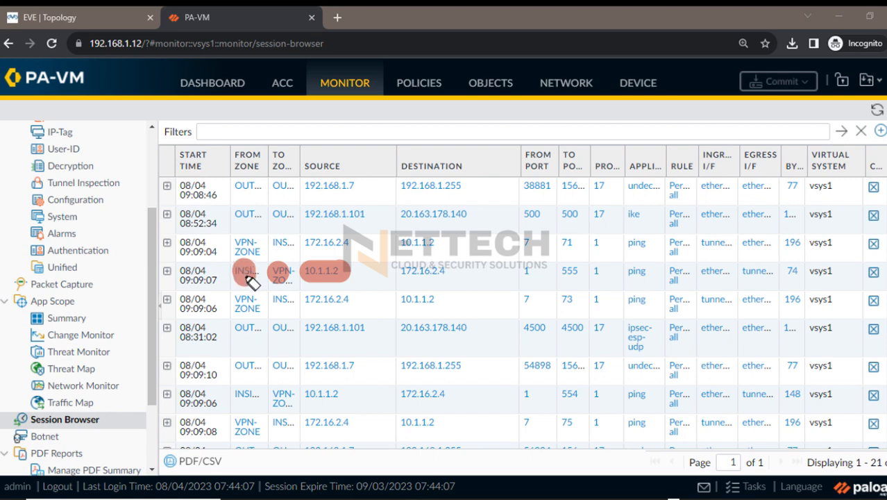
left_click_drag(395, 270, 444, 272)
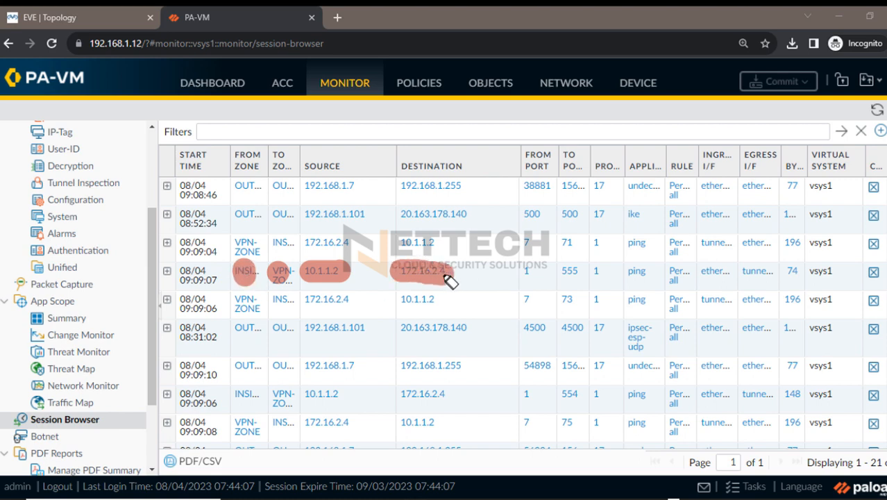
left_click(636, 271)
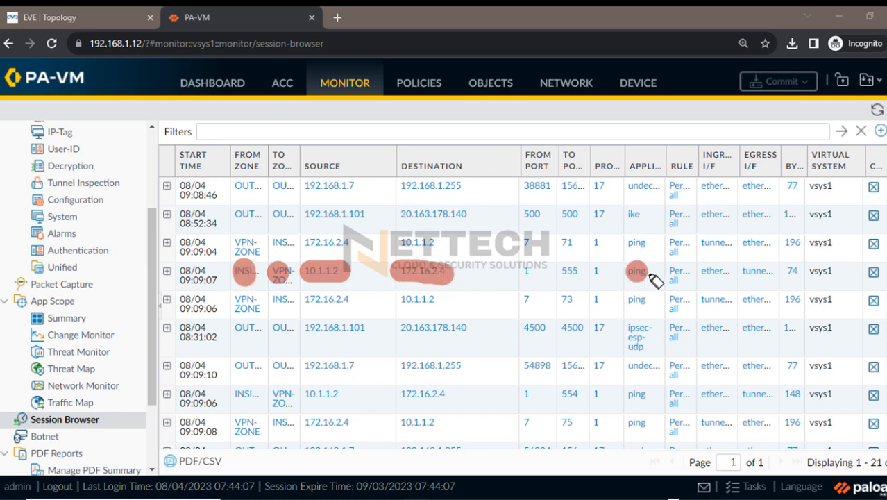
mouse_move(655, 280)
left_mouse_down()
mouse_move(546, 282)
mouse_move(733, 283)
mouse_move(291, 280)
mouse_move(757, 278)
left_mouse_up()
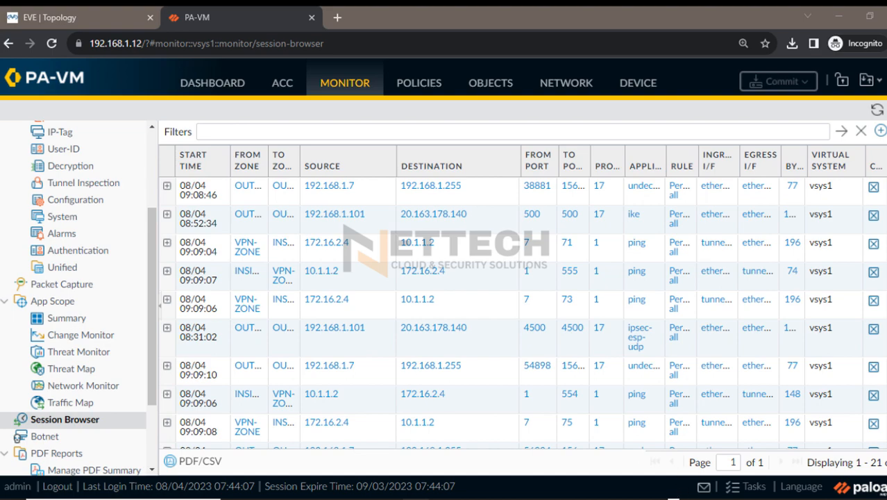
In the PaloAlto SecureCRT session, run show vpn ipsec-sa, highlight the tunnel's peer address, and minimize the terminal
left_click(531, 461)
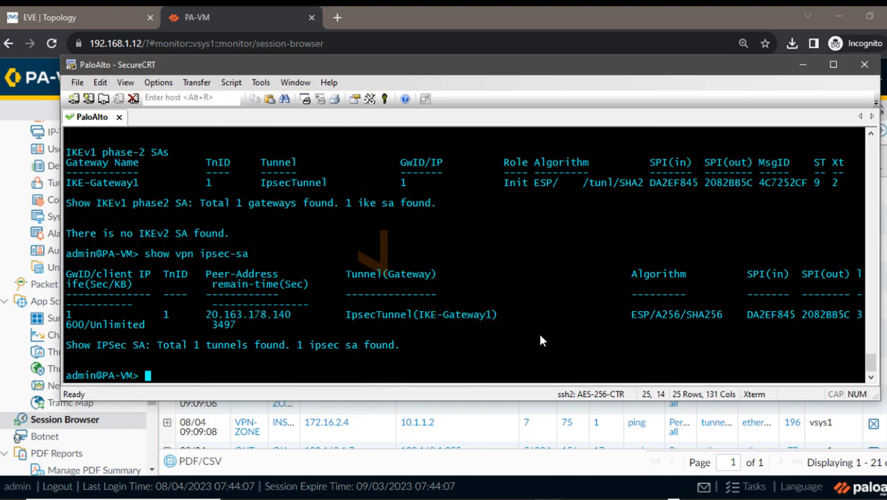
key("Up")
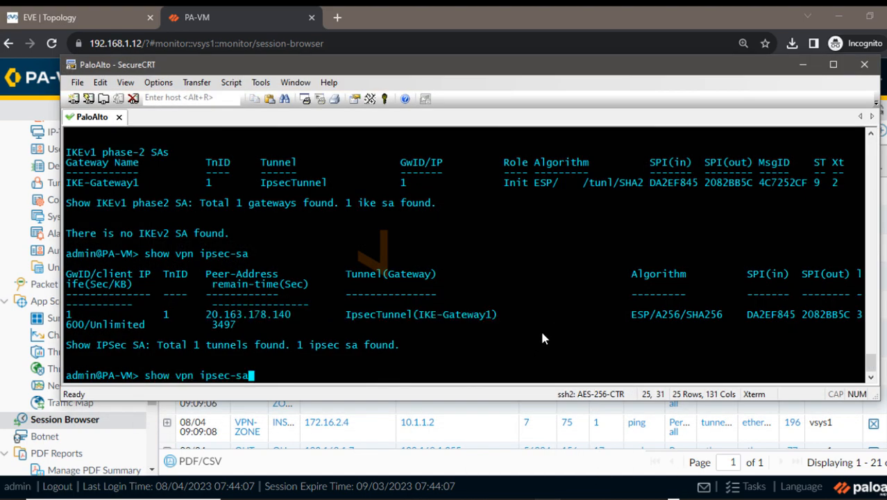
key("Return")
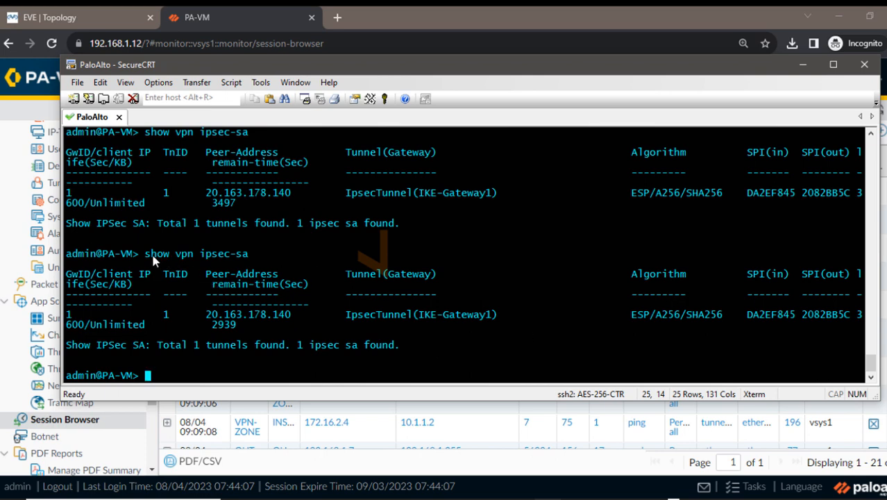
left_click_drag(149, 253, 755, 350)
left_click(637, 337)
left_click_drag(202, 314, 289, 316)
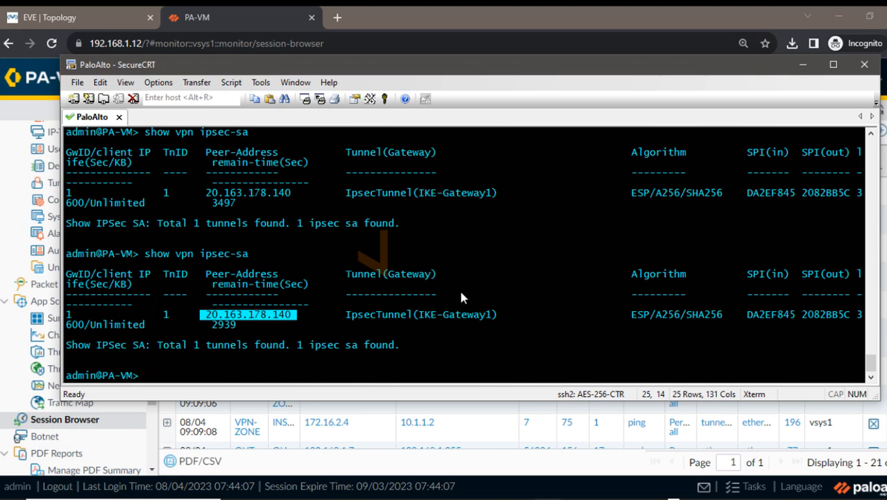
left_click(803, 64)
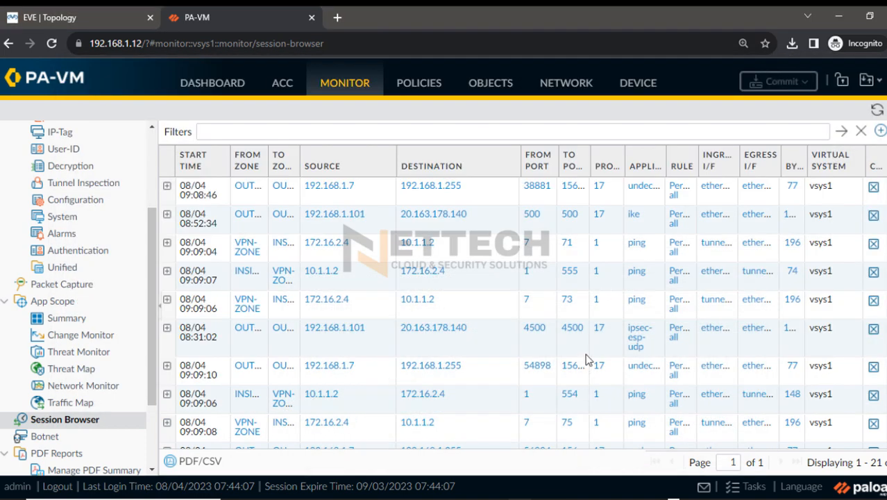